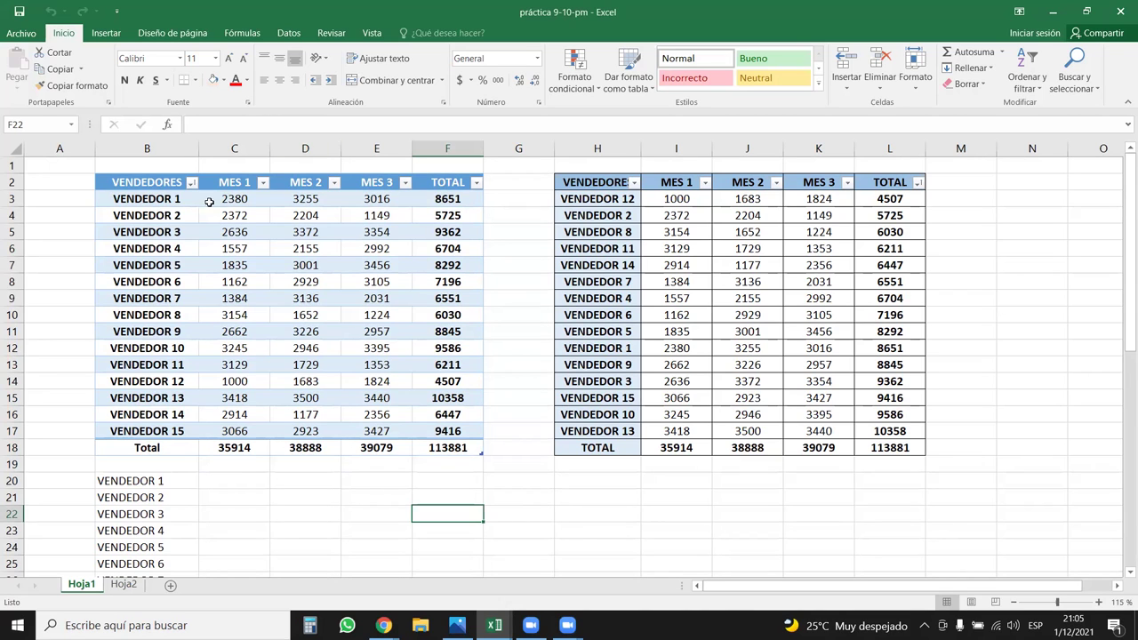
Step: Compare the formatted table in B2:F18 with the range in H2:L18, examining its seller rows and the TOTAL row
left_click(164, 177)
left_click_drag(164, 177, 447, 177)
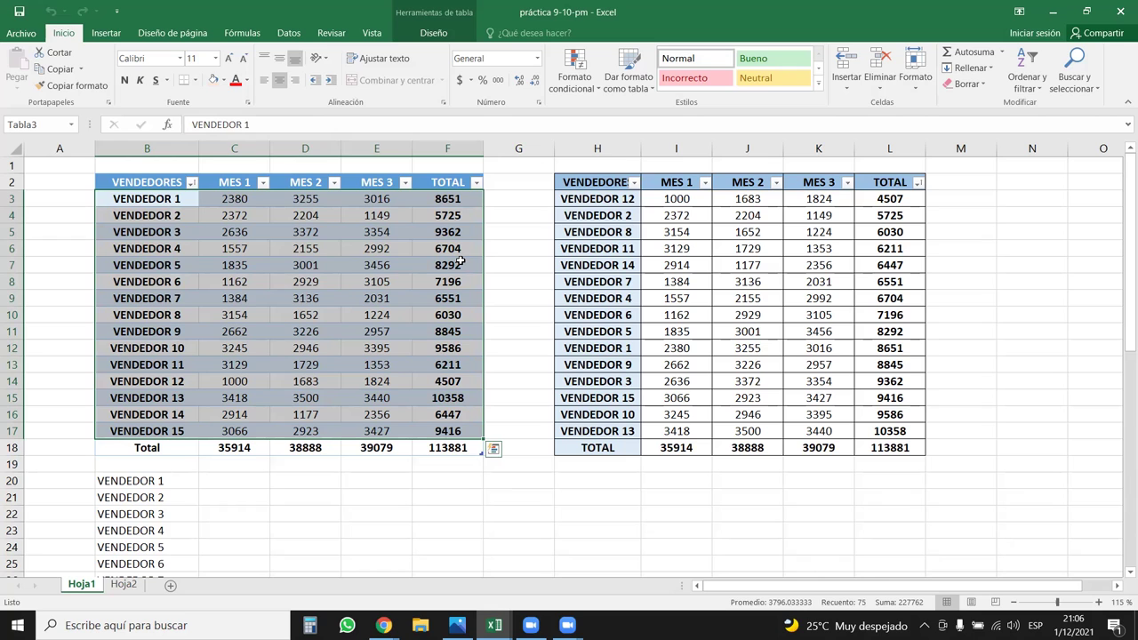
left_click_drag(617, 187, 909, 447)
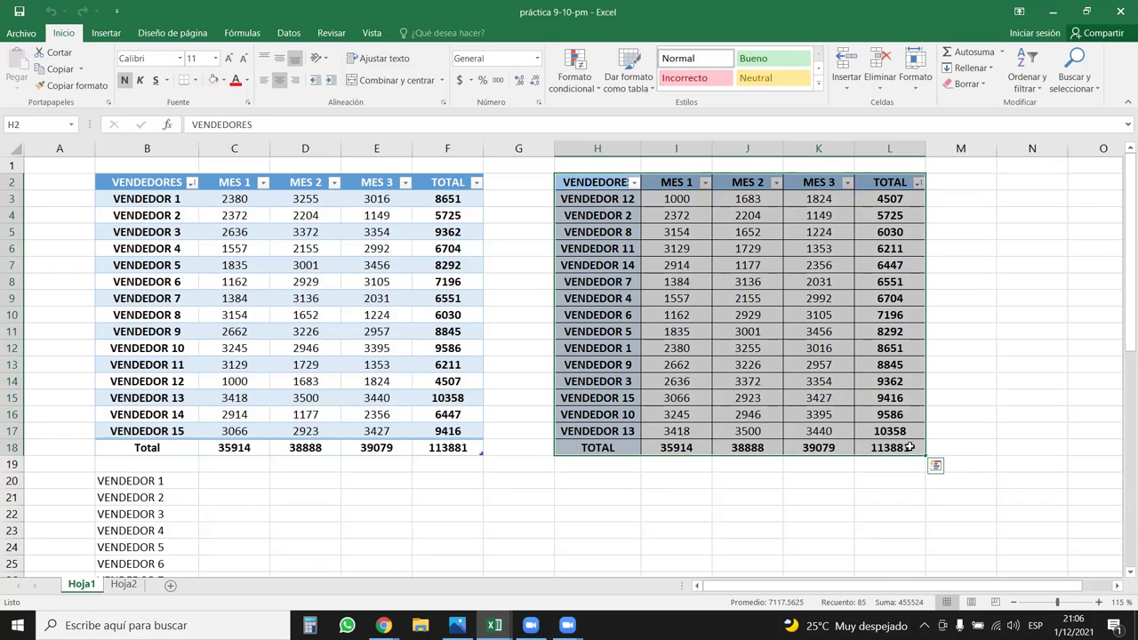
left_click(597, 480)
left_click_drag(603, 449, 925, 453)
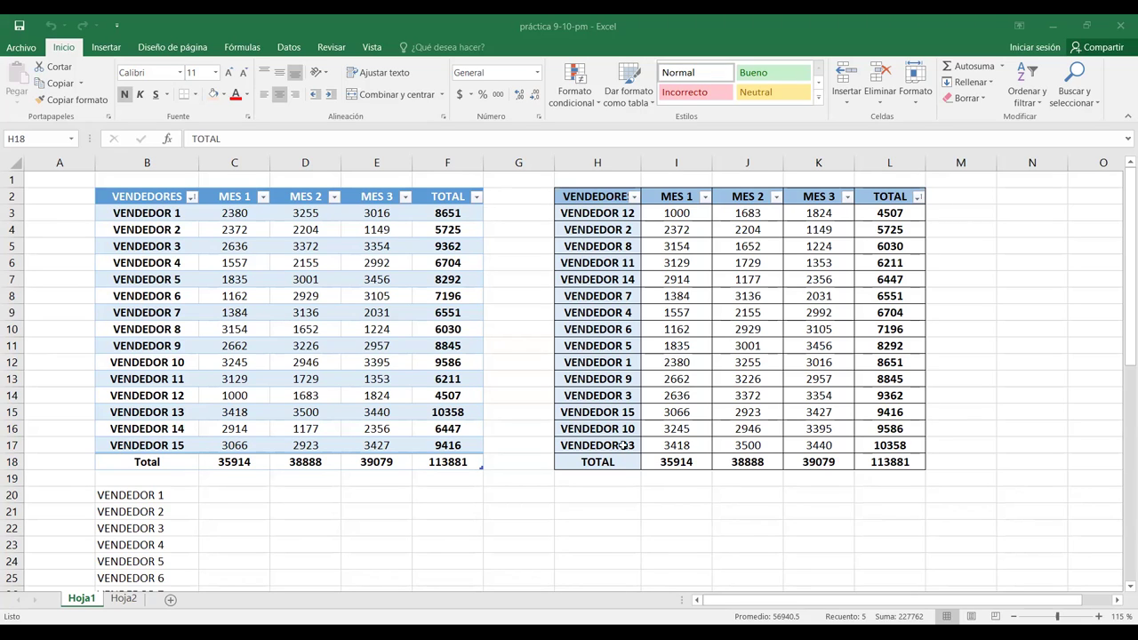
left_click_drag(616, 445, 613, 383)
left_click(634, 198)
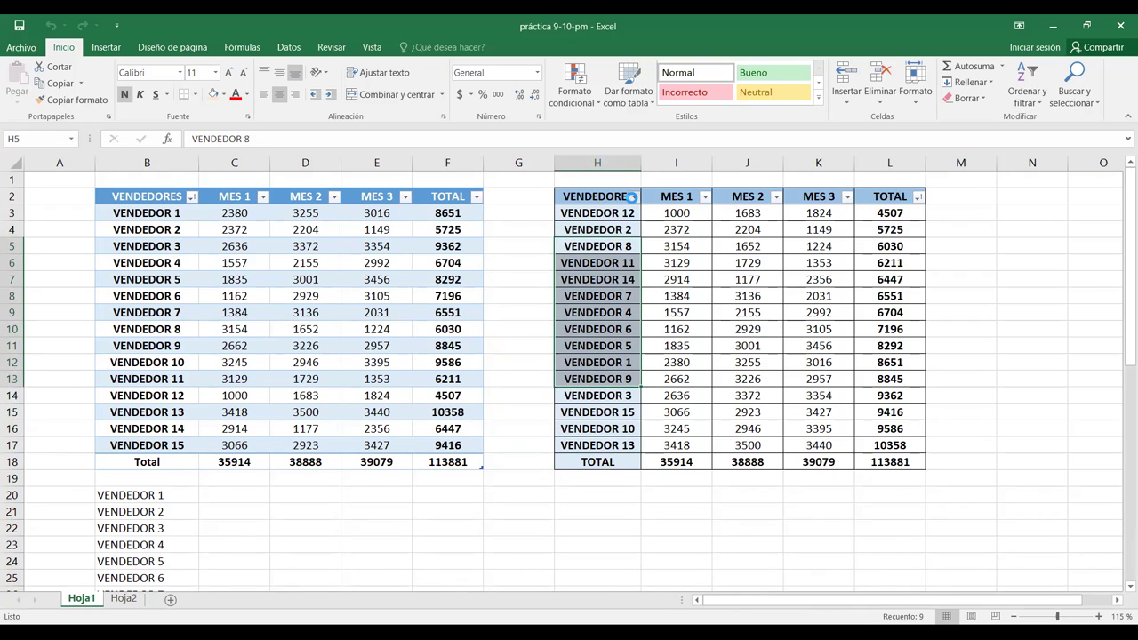
left_click(610, 453)
left_click_drag(598, 461, 889, 461)
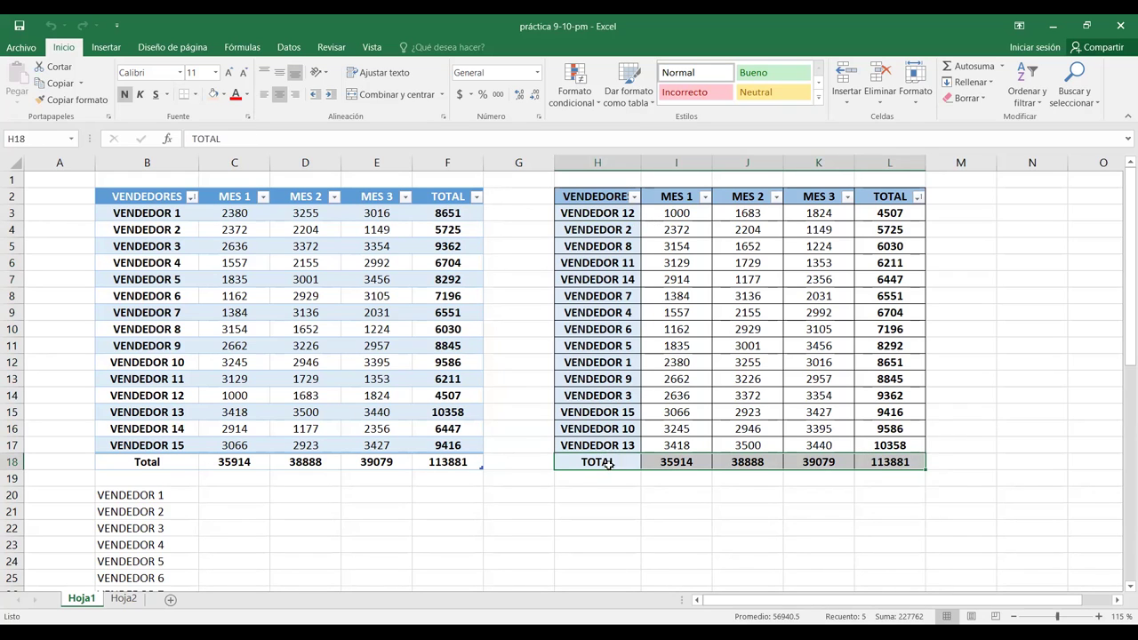
left_click_drag(590, 283, 889, 290)
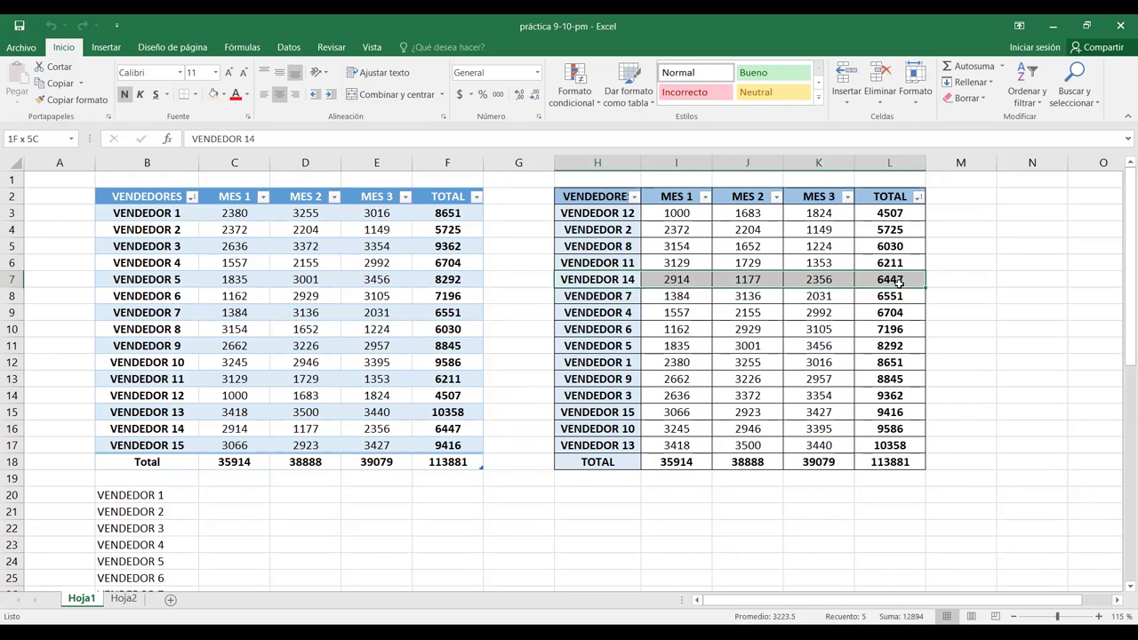
left_click(819, 346)
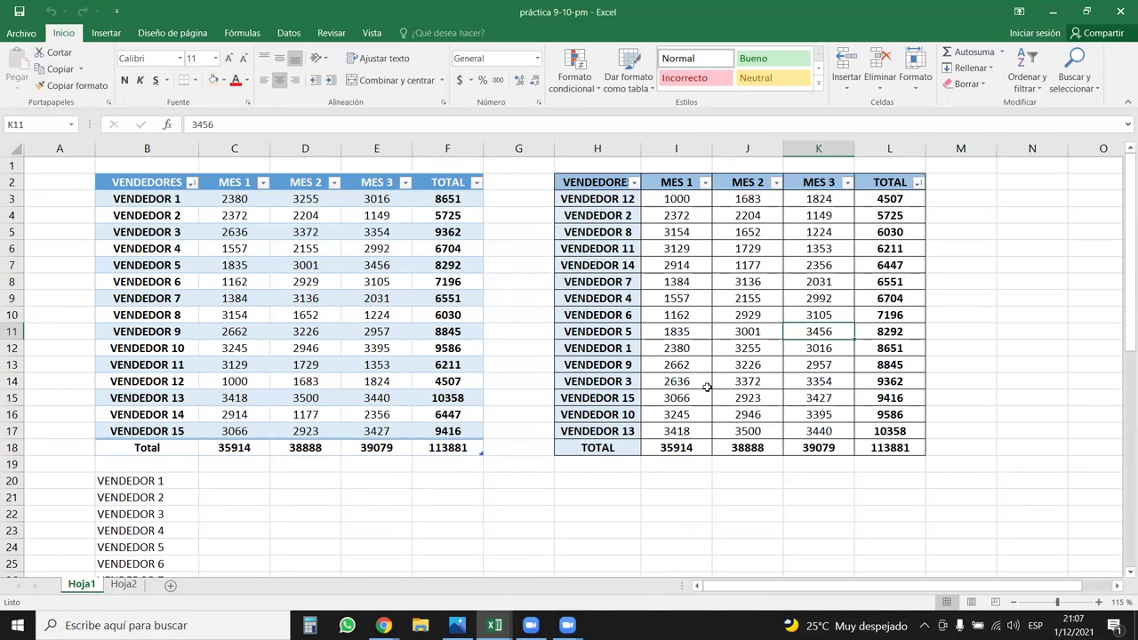
left_click_drag(620, 447, 873, 190)
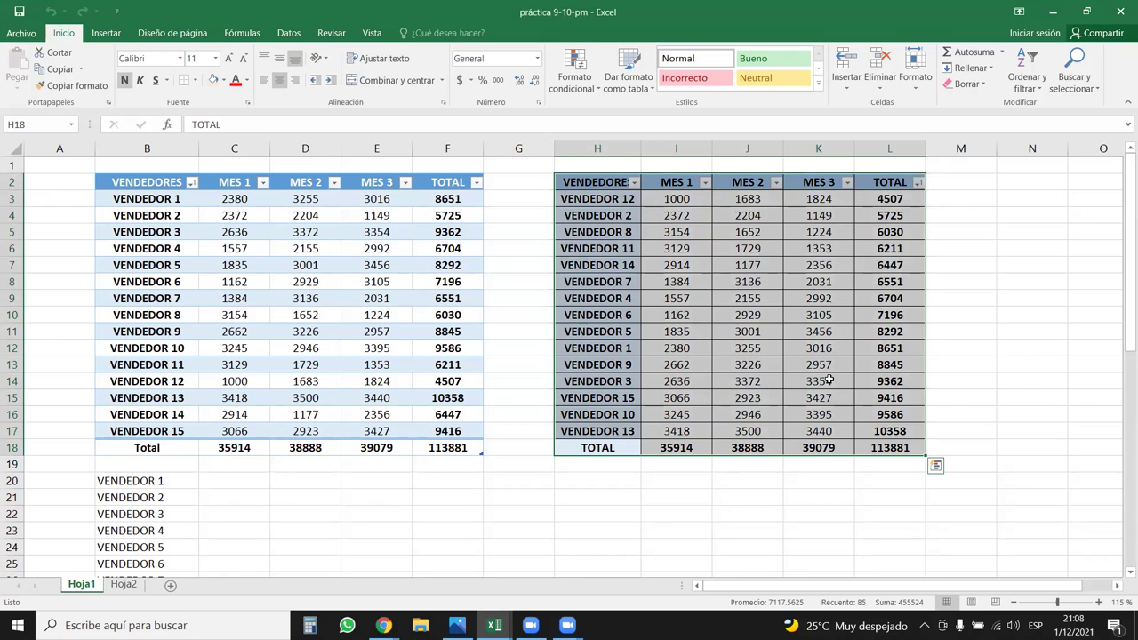
left_click_drag(610, 448, 920, 449)
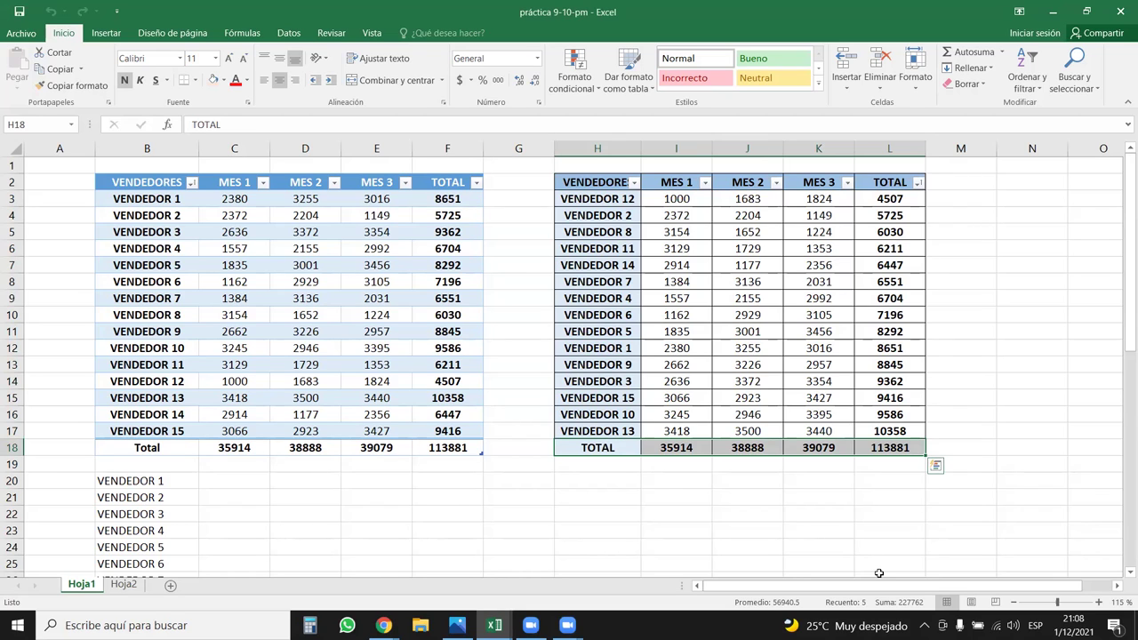
left_click(796, 272)
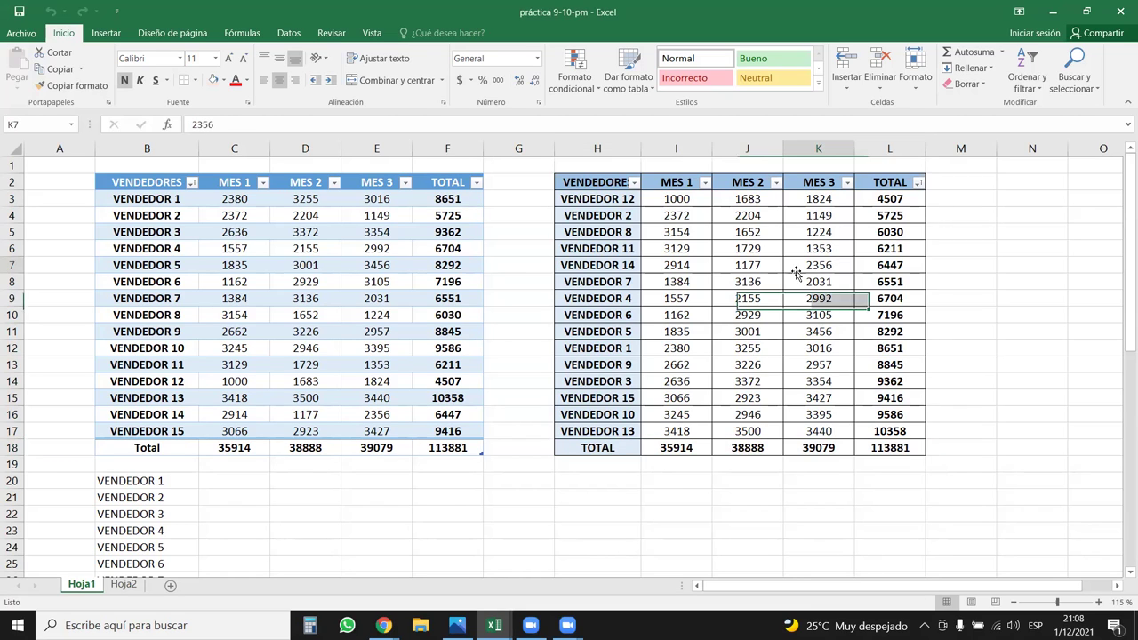
Step: Inspect the sort and filter options of each column header in the H2:L18 range
left_click(917, 182)
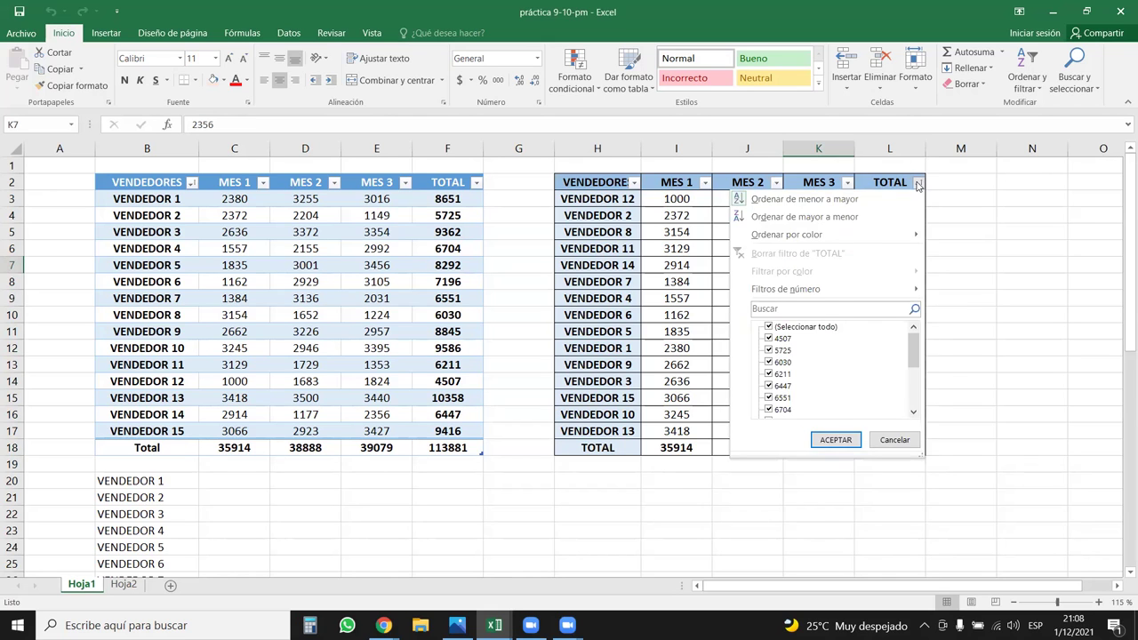
left_click(917, 182)
left_click(847, 182)
left_click(778, 187)
left_click(704, 182)
left_click(634, 182)
left_click(634, 182)
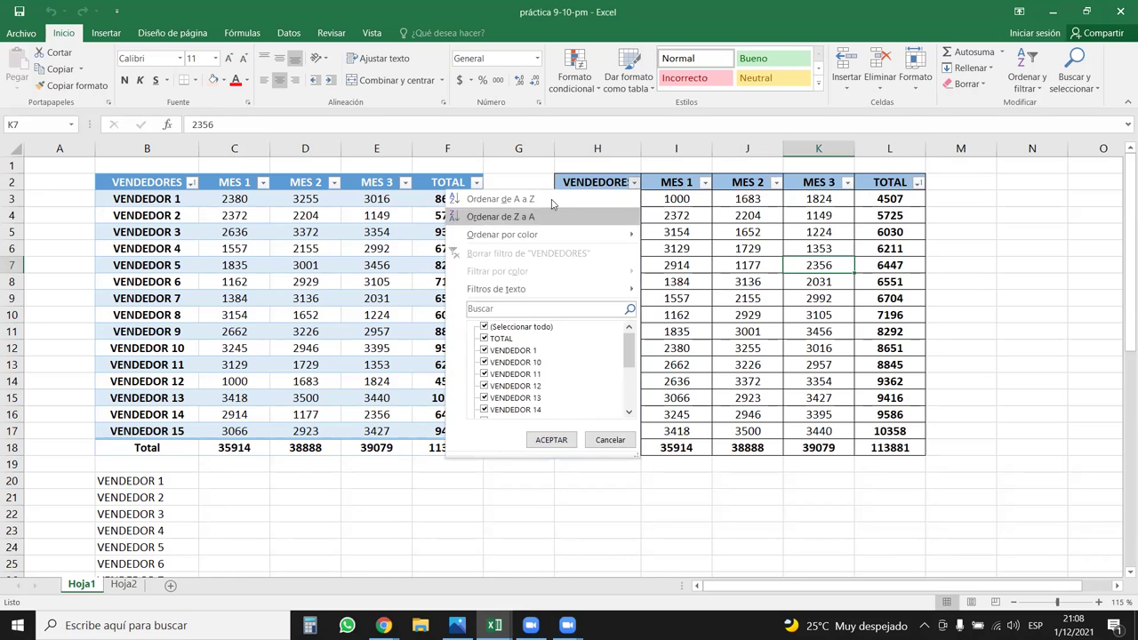
left_click(551, 440)
left_click_drag(587, 183, 885, 358)
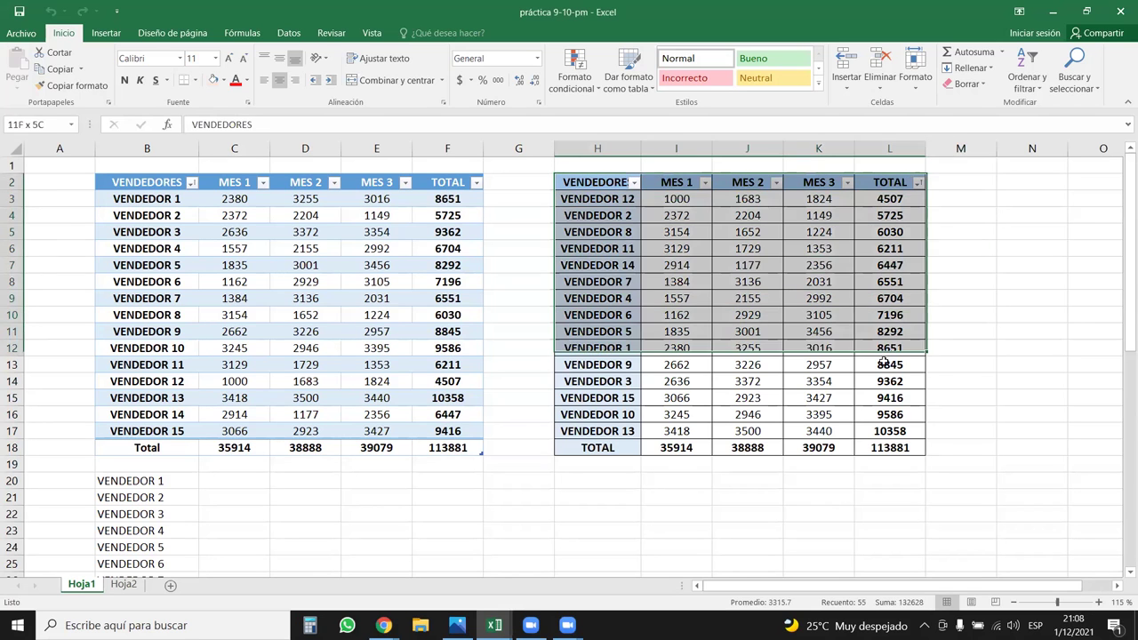
left_click(1005, 365)
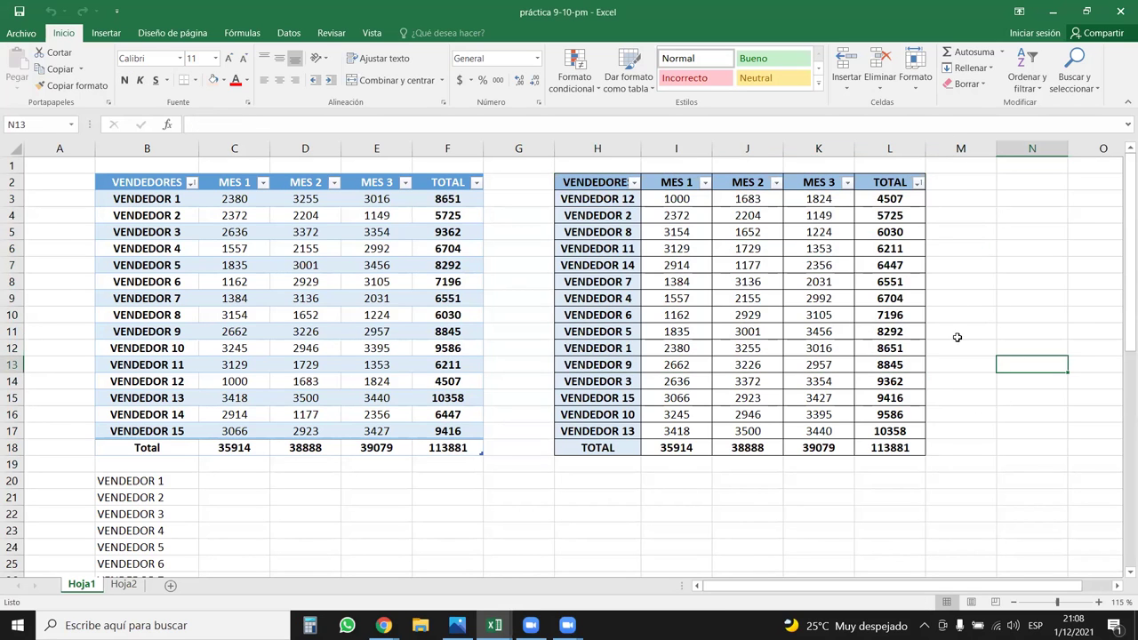
Step: Sort the H2:L18 range by its TOTAL column from largest to smallest and check the TOTAL row
left_click(918, 182)
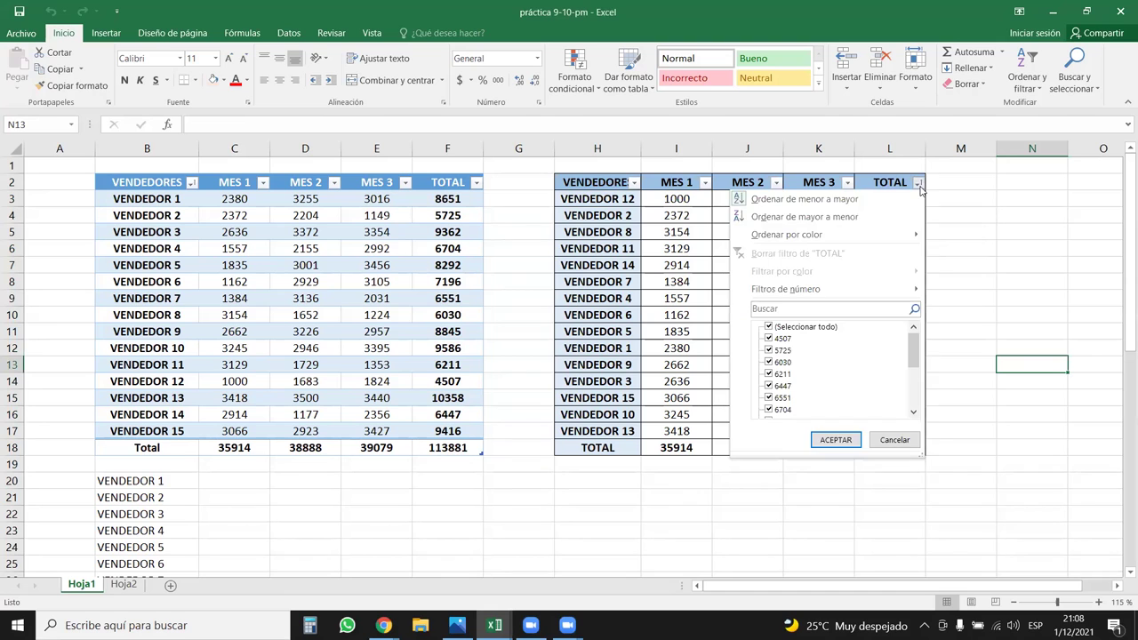
left_click(819, 219)
left_click_drag(602, 198, 920, 194)
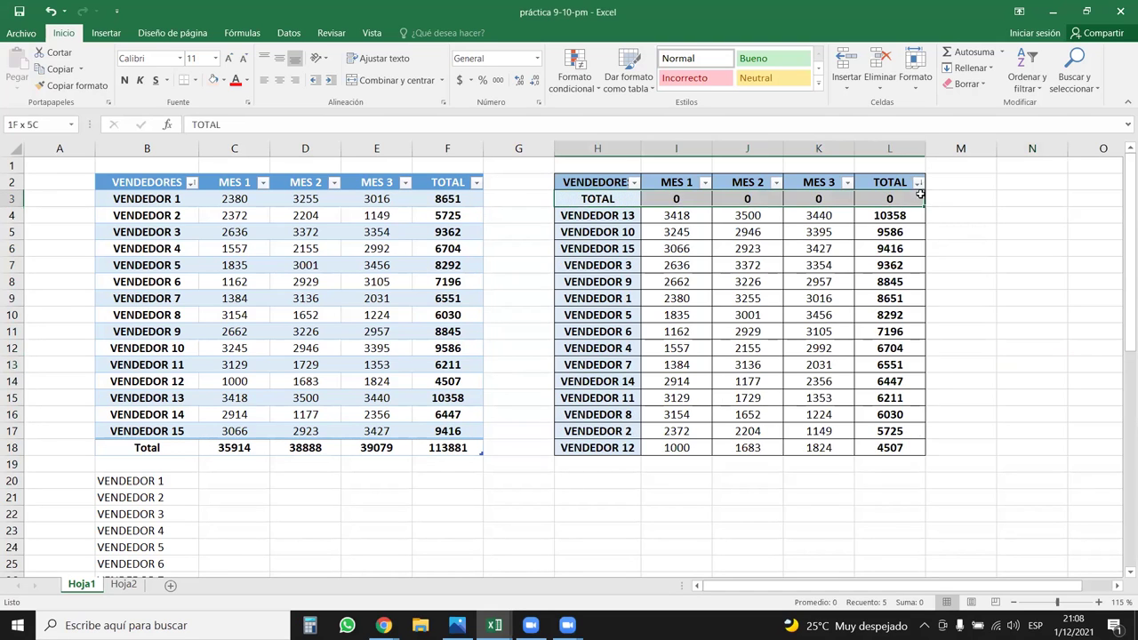
Step: Undo the descending sort of the H2:L18 range
key("ctrl+z")
key("ctrl+z")
key("ctrl+z")
left_click(1034, 331)
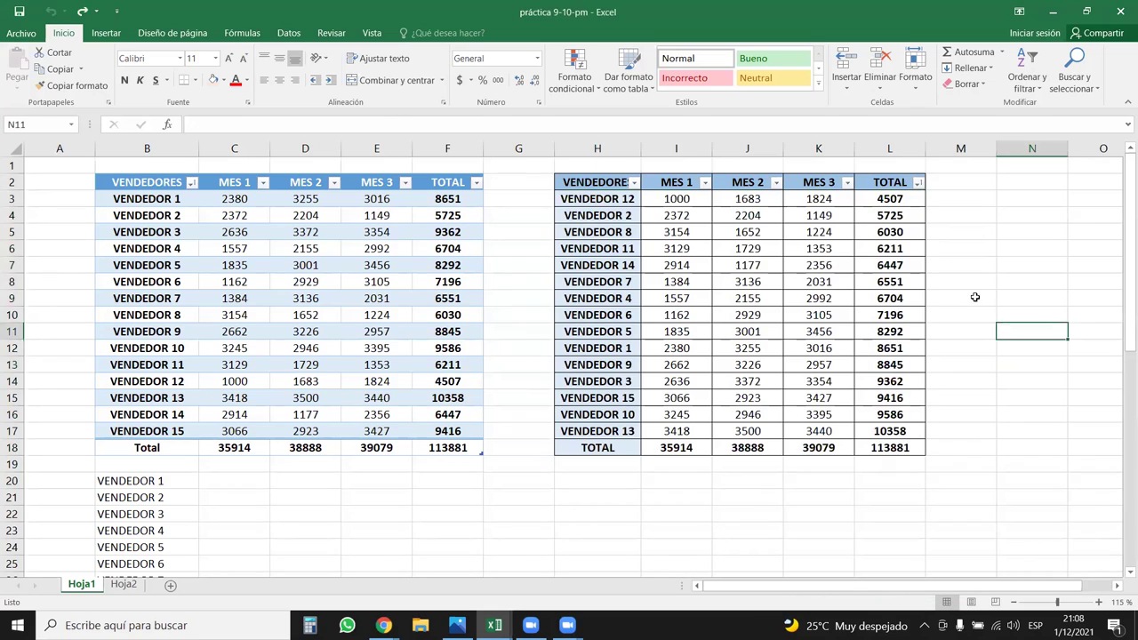
left_click(976, 297)
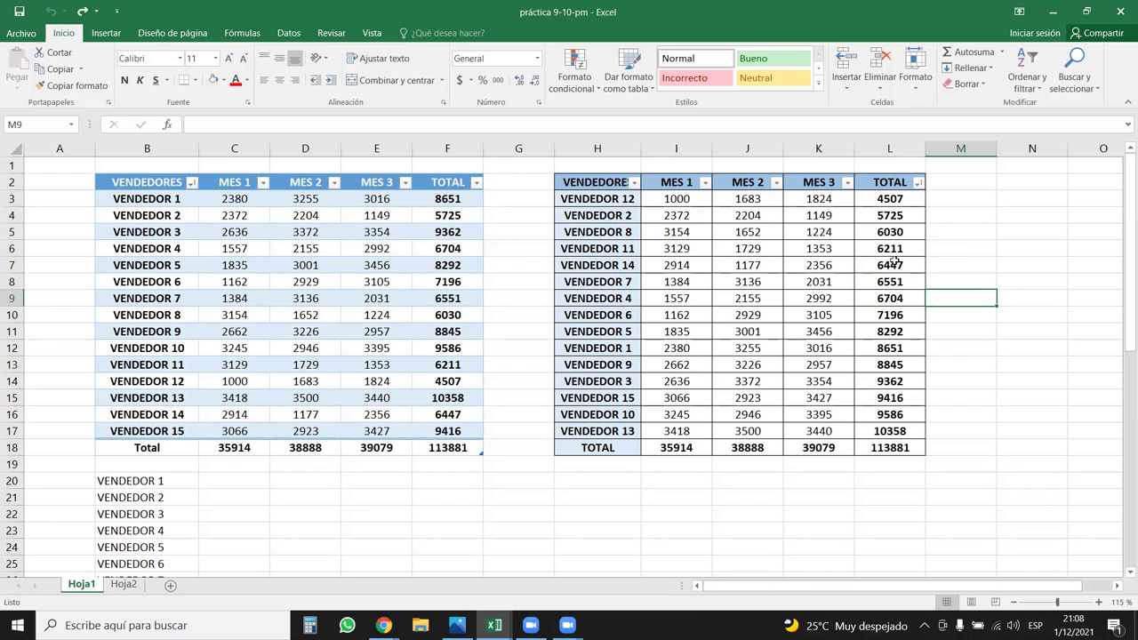
Step: Select H2:L17, leaving out the TOTAL row, and close the folder window of the converted meeting recording
left_click(895, 212)
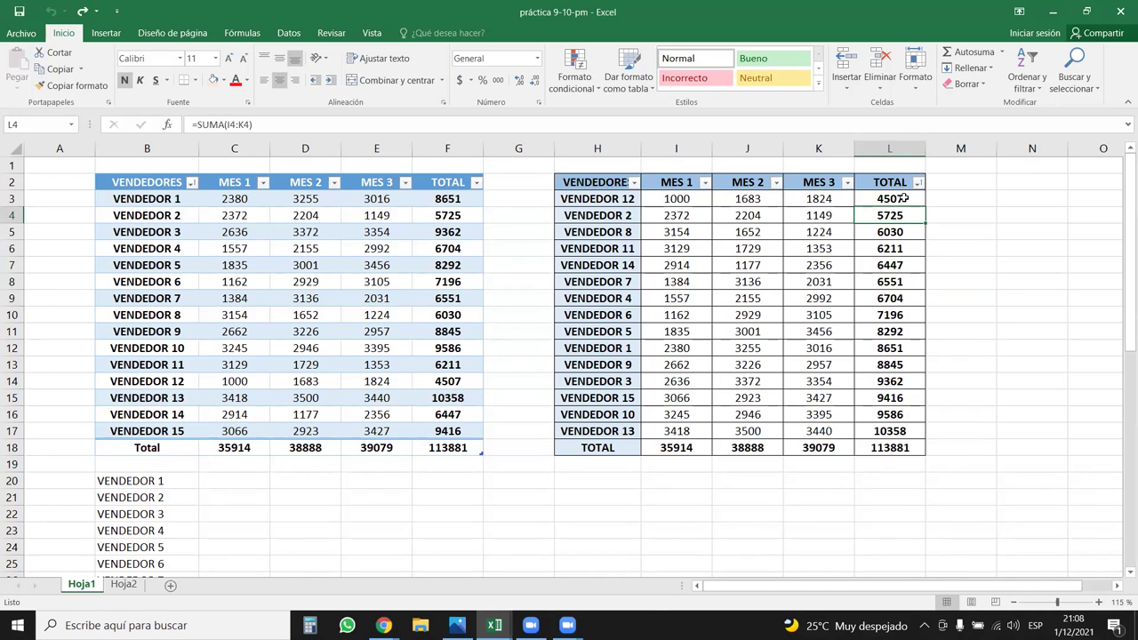
left_click_drag(609, 189, 912, 434)
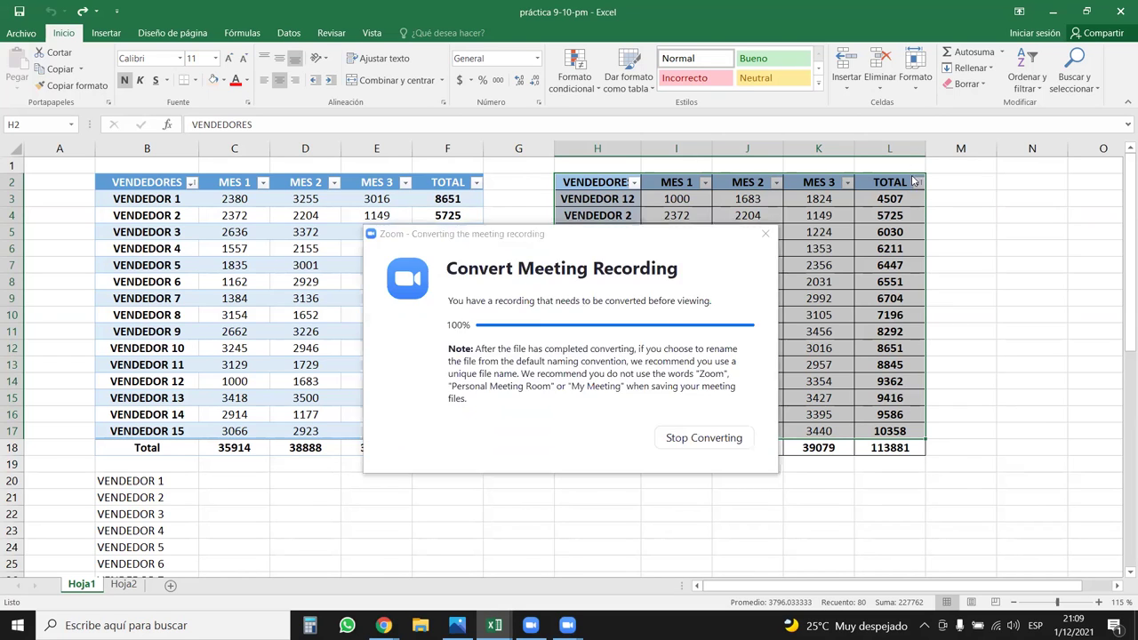
left_click(666, 197)
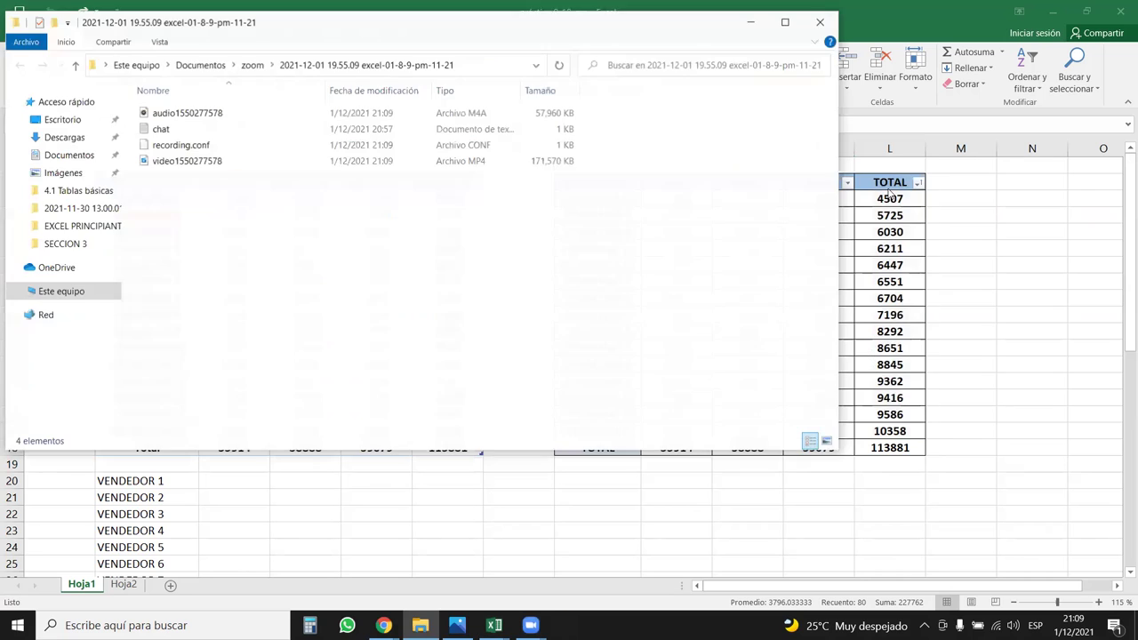
left_click(819, 25)
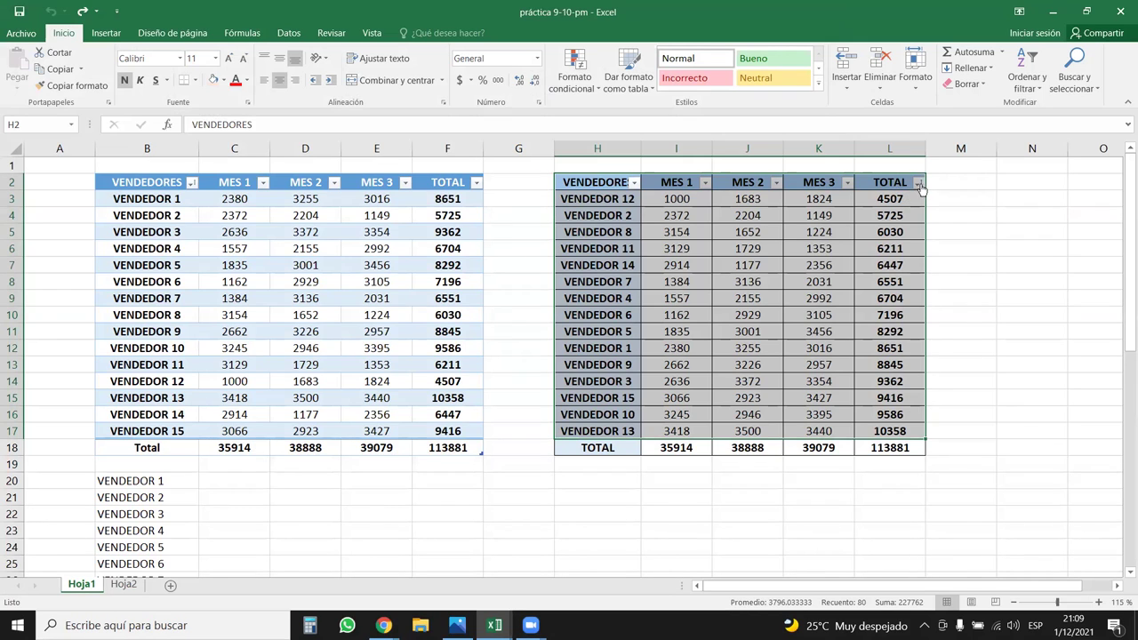
Step: Try sorting the selected range by its TOTAL column from largest to smallest, and again from smallest to largest
left_click(917, 182)
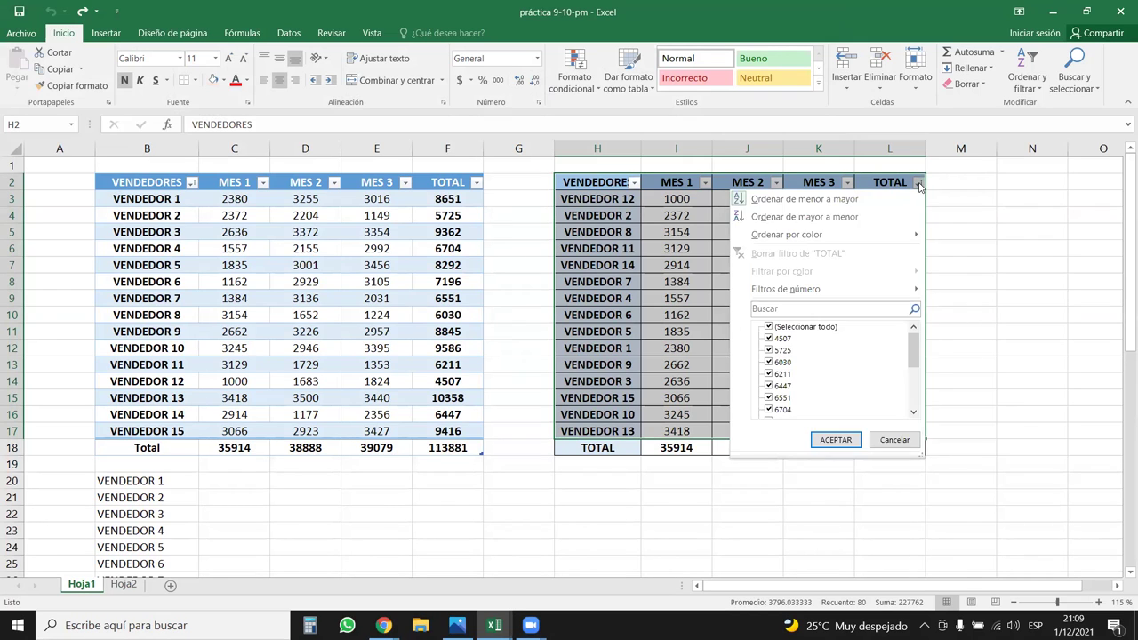
left_click(818, 217)
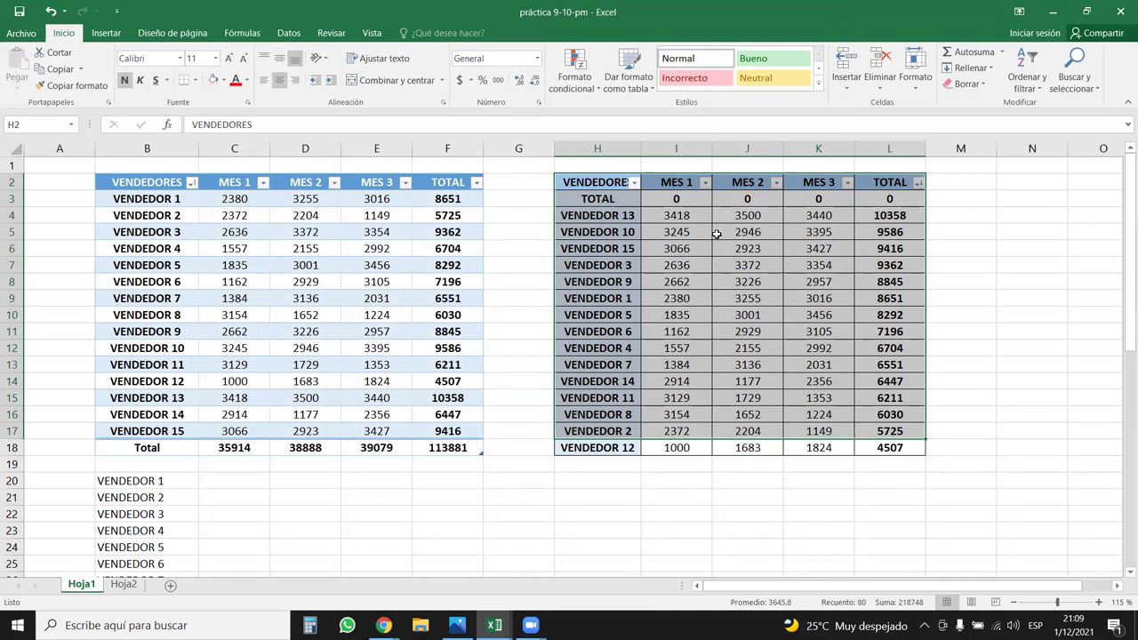
left_click(918, 182)
left_click(800, 200)
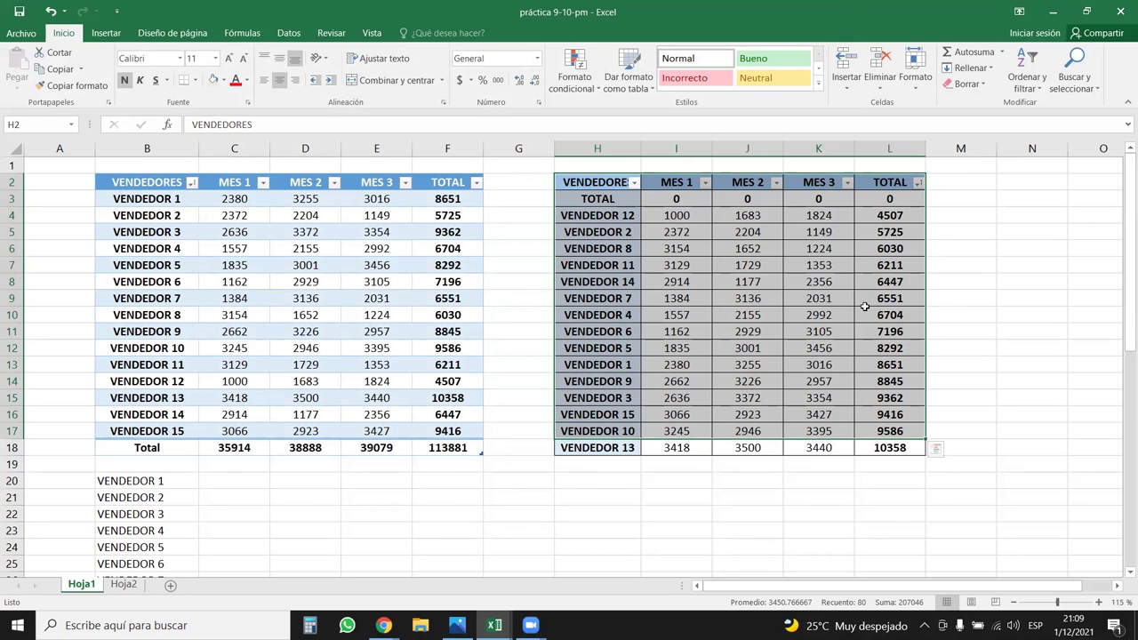
Step: Undo both sorts of the range by its TOTAL column
key("ctrl+z")
key("ctrl+z")
left_click(876, 313)
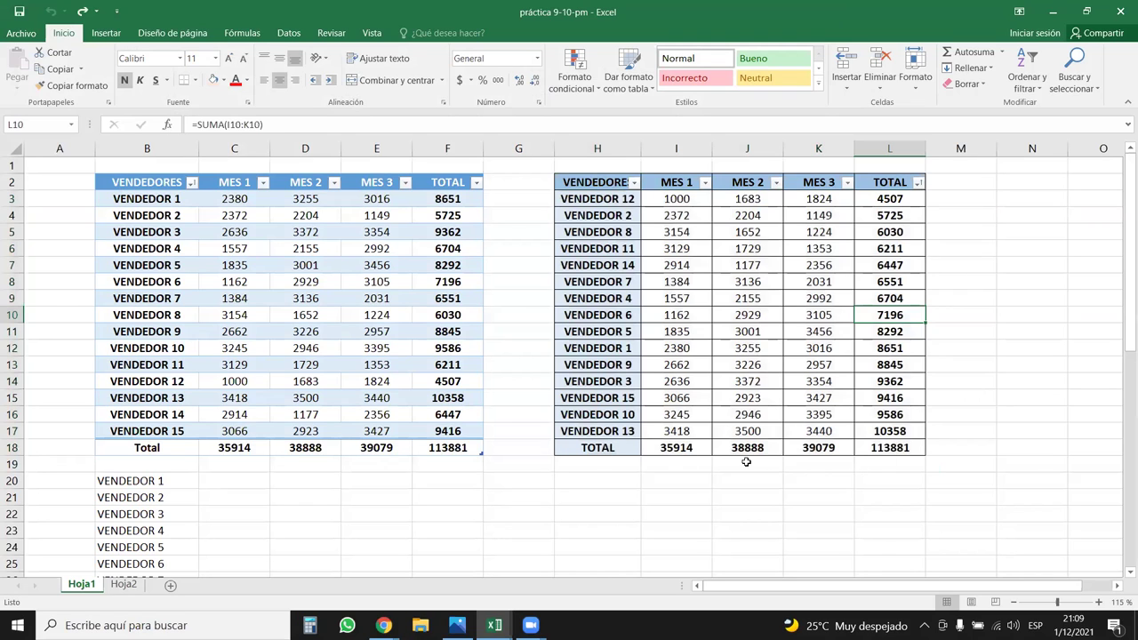
Step: Select H2:L17 with the VENDEDORES header as the active cell and view the available sort options
key("ctrl+a")
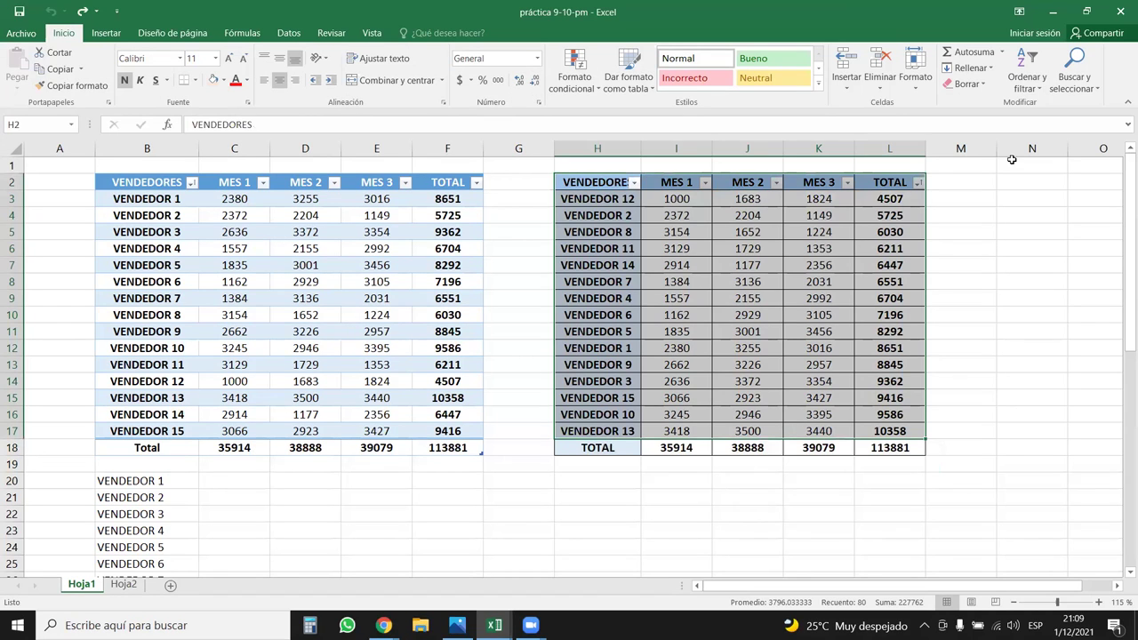
left_click(1032, 82)
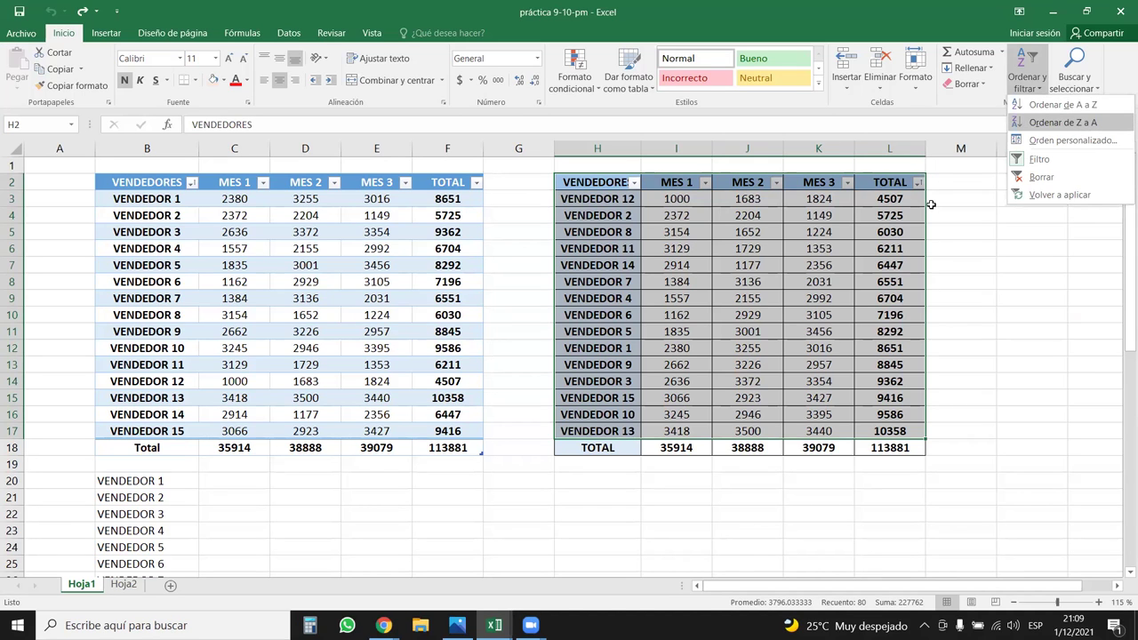
left_click(889, 187)
Step: Reselect H2:L17 starting from the TOTAL header in L2 and view the available sort options
left_click_drag(890, 182, 618, 431)
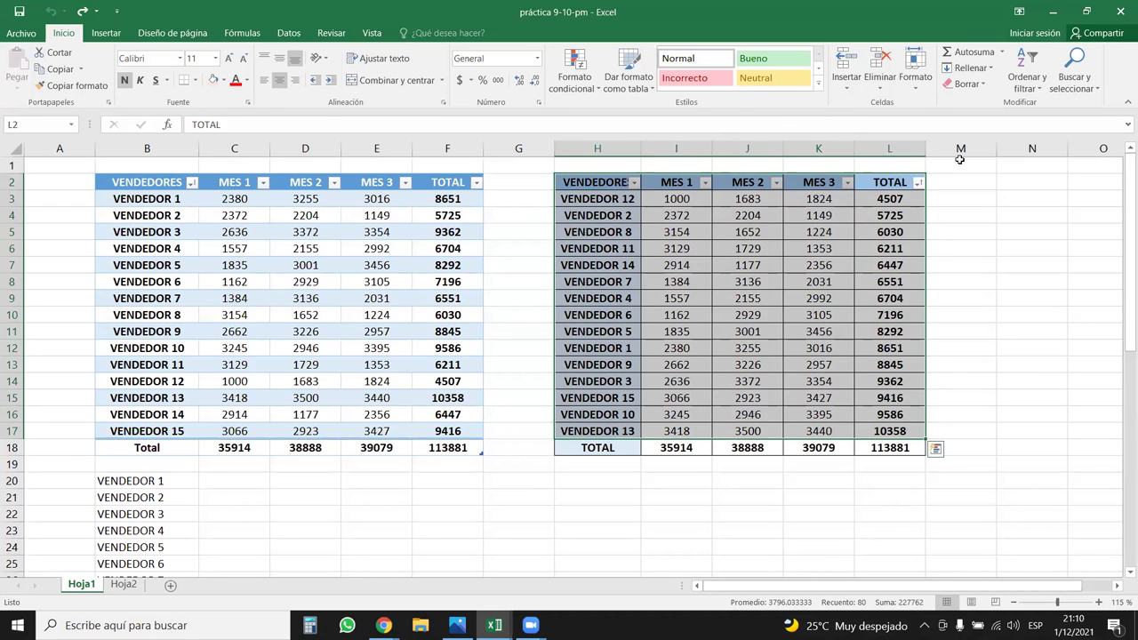
left_click(1027, 82)
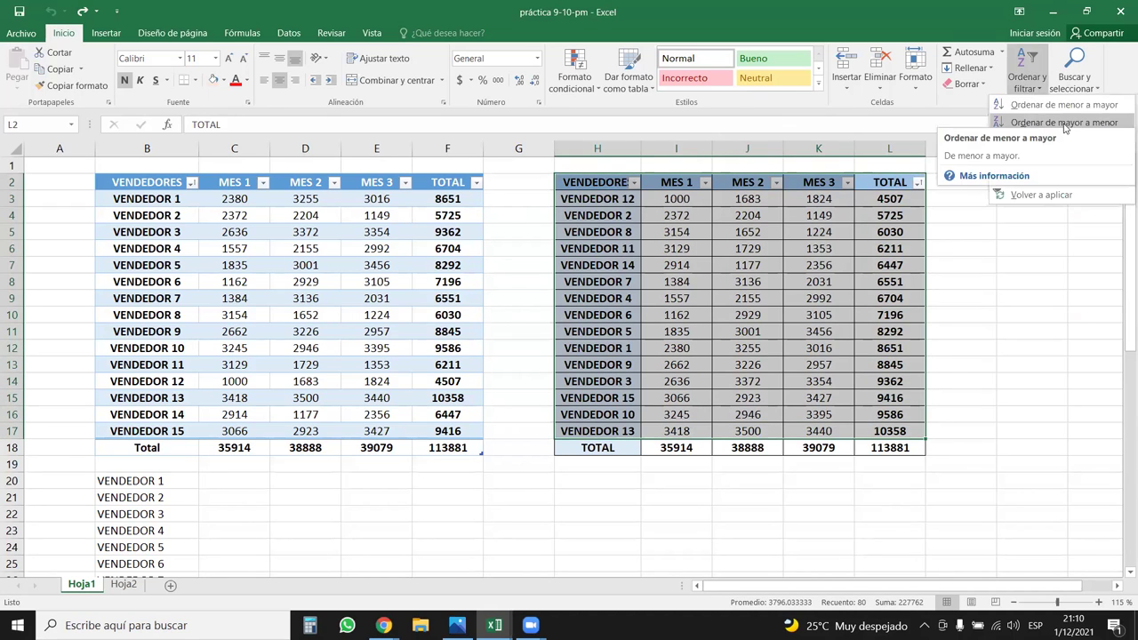
left_click(719, 234)
left_click(718, 234)
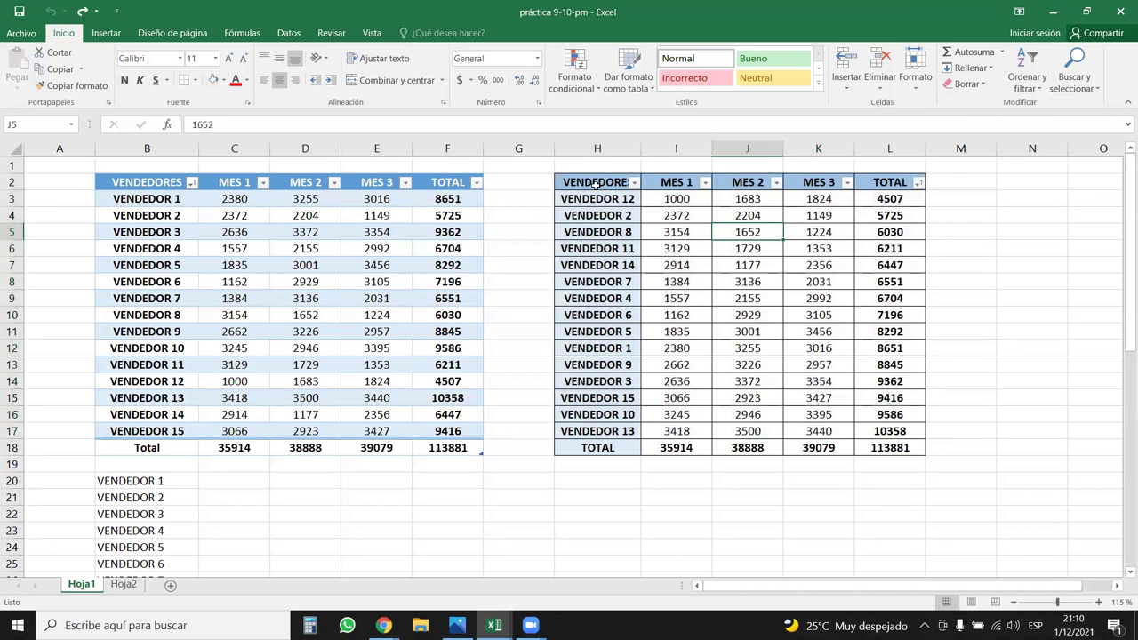
Step: Examine how selecting H2:L17 from the TOTAL header covers the seller data without the last row
left_click_drag(595, 184, 612, 429)
left_click(599, 267)
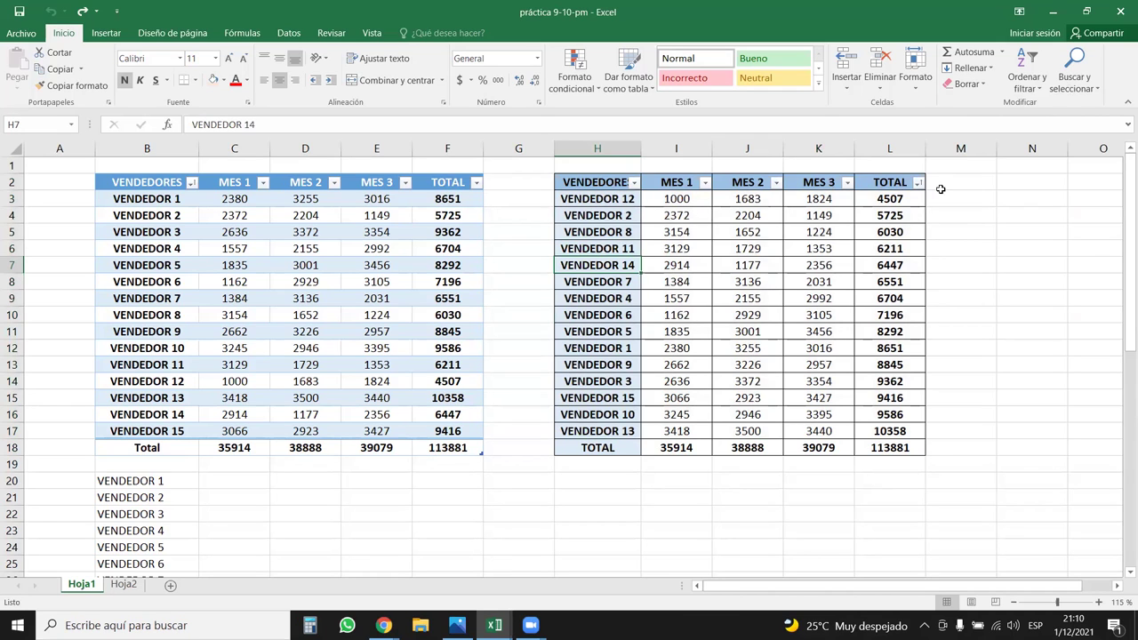
left_click_drag(902, 182, 622, 425)
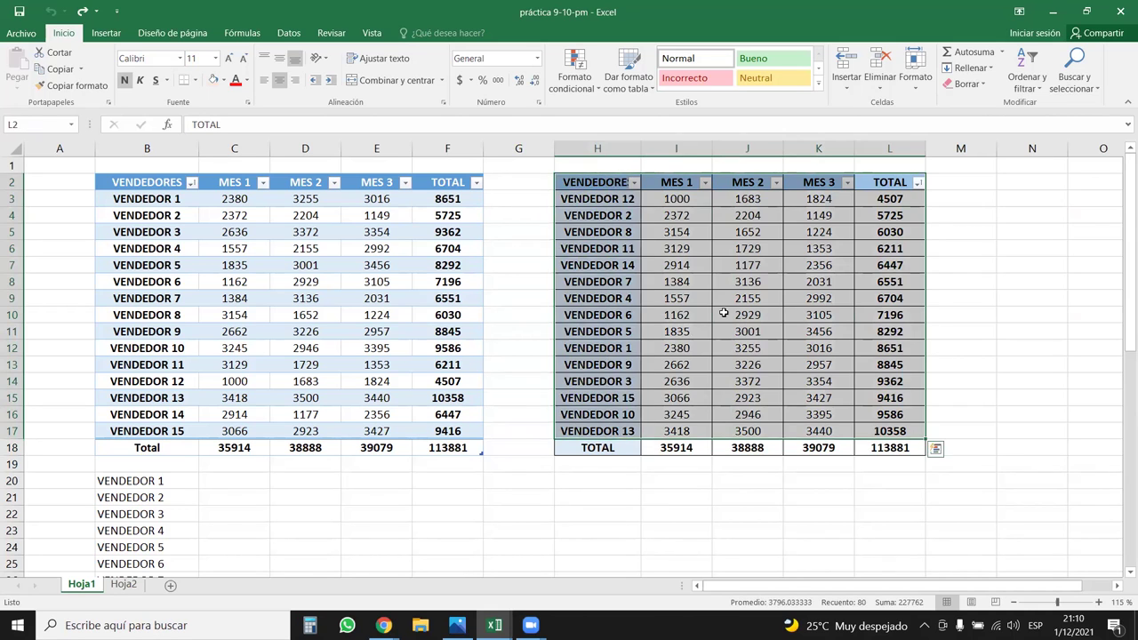
left_click(724, 312)
left_click(894, 148)
left_click(901, 196)
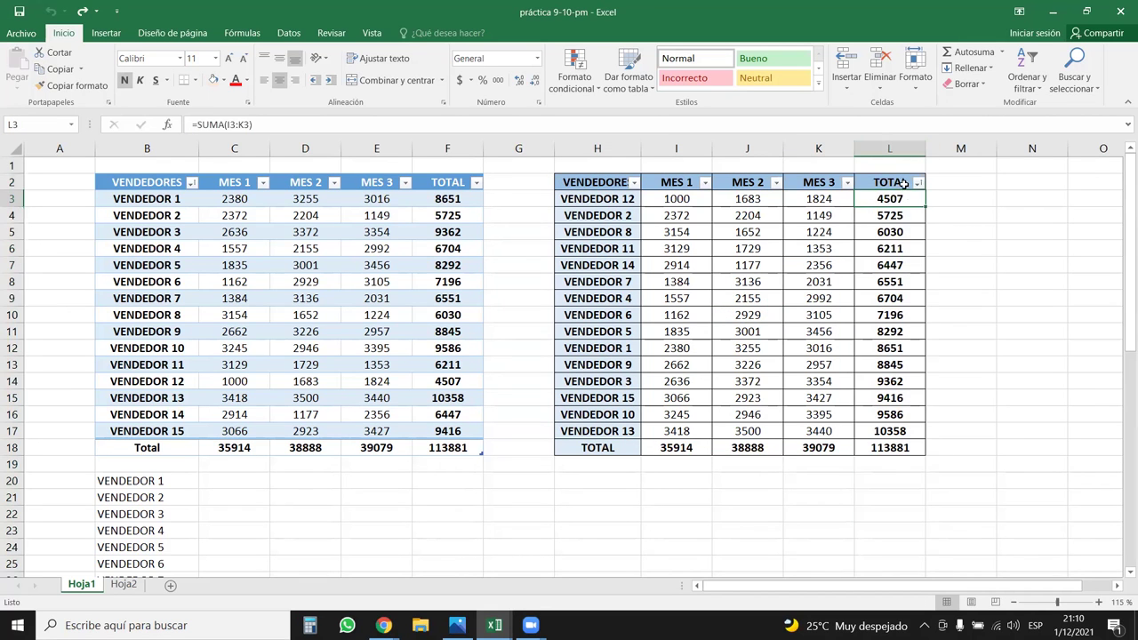
left_click(904, 181)
left_click_drag(904, 182, 574, 432)
left_click(598, 348)
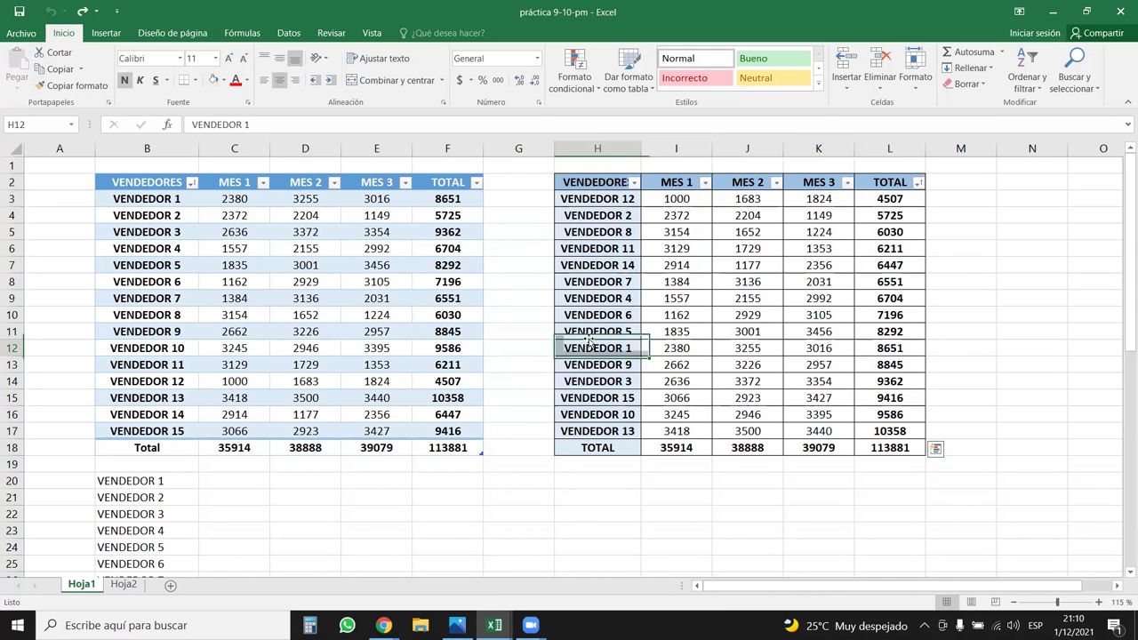
Step: Try to sort only the MES 1 cells I2:I17 from smallest to largest, cancelling at the expand-selection choice
left_click(608, 148)
left_click_drag(610, 182, 907, 434)
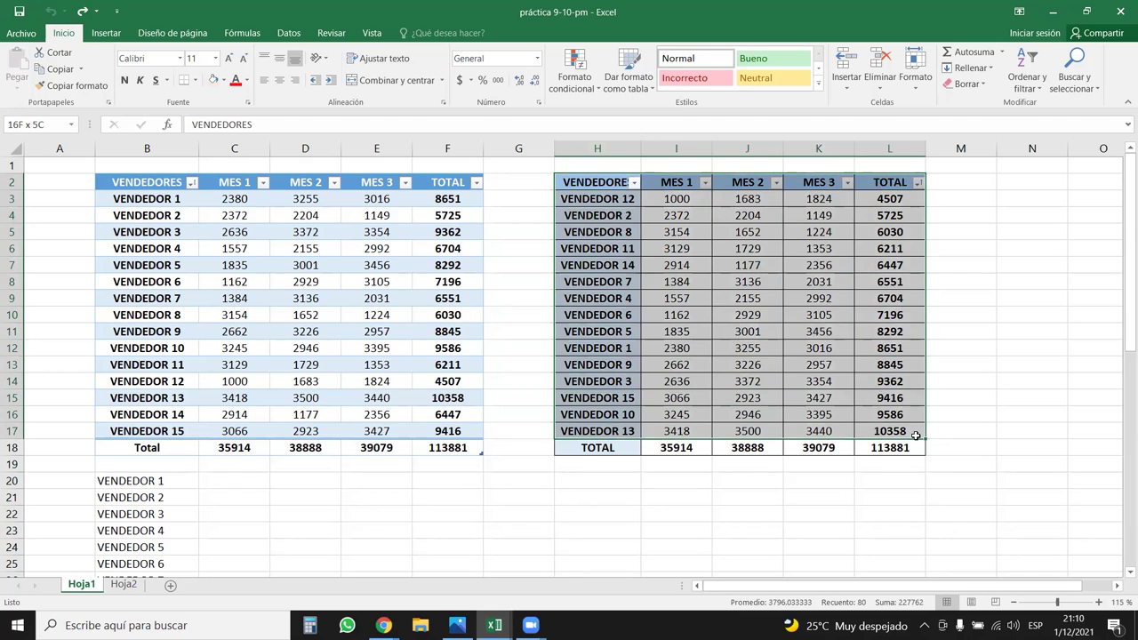
left_click(728, 239)
mouse_move(683, 181)
left_mouse_down()
mouse_move(678, 418)
mouse_move(879, 434)
mouse_move(689, 429)
left_mouse_up()
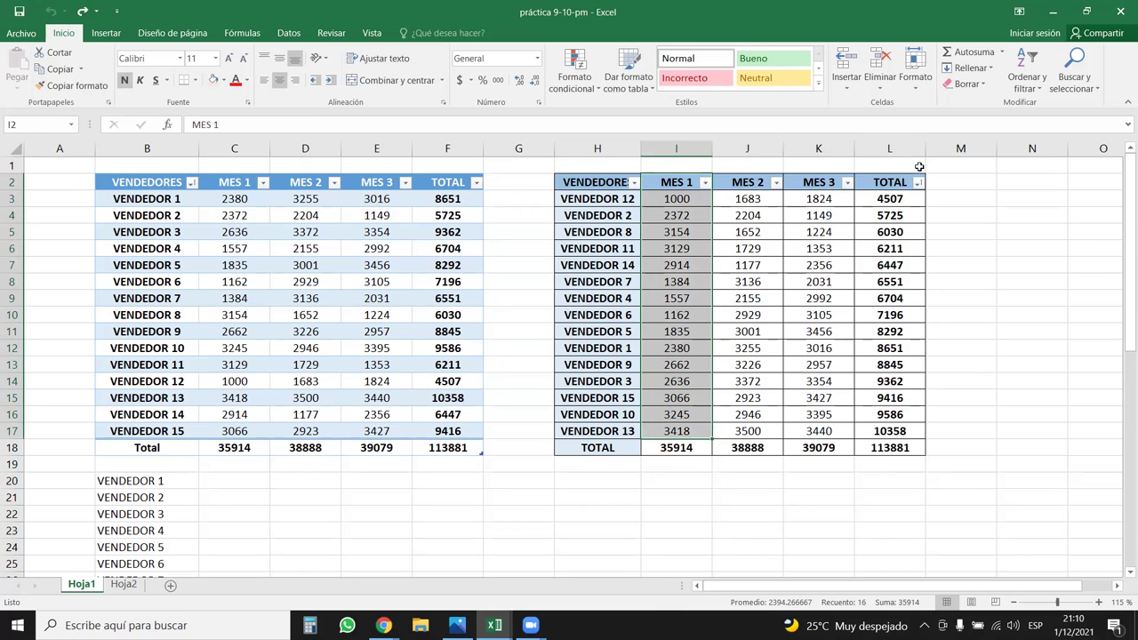
left_click(1028, 73)
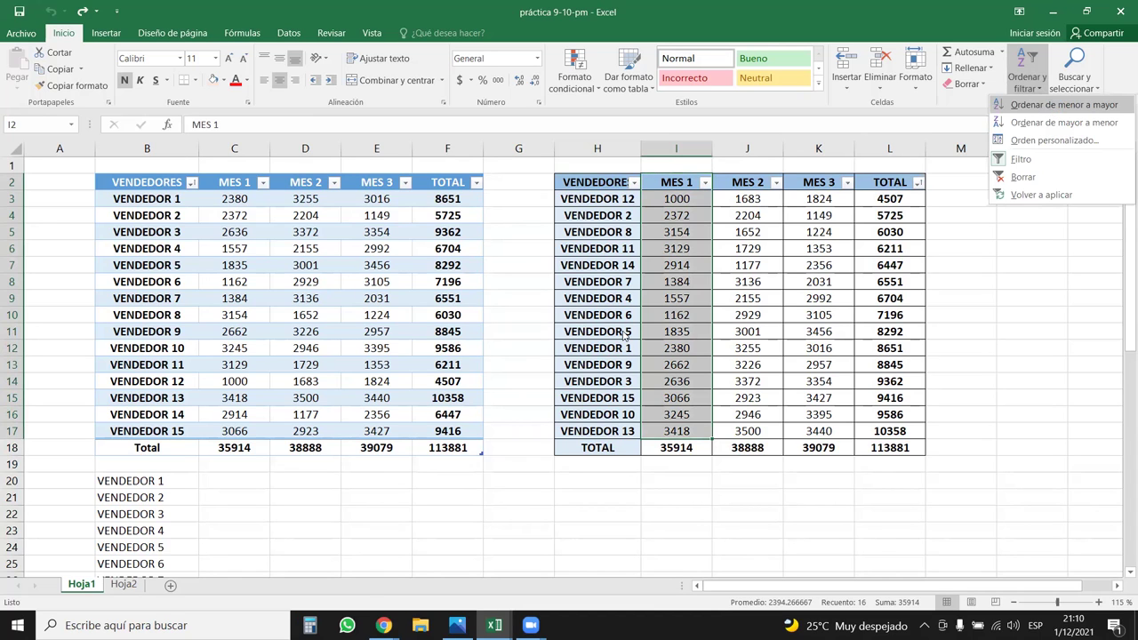
left_click(1057, 107)
left_click_drag(756, 244, 831, 216)
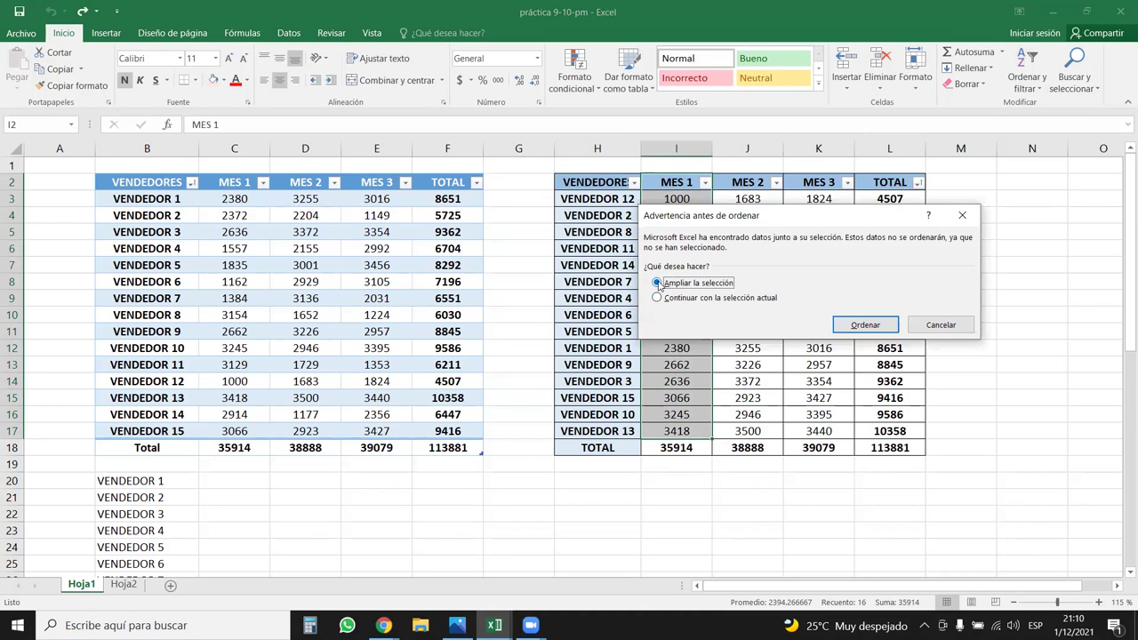
left_click(963, 218)
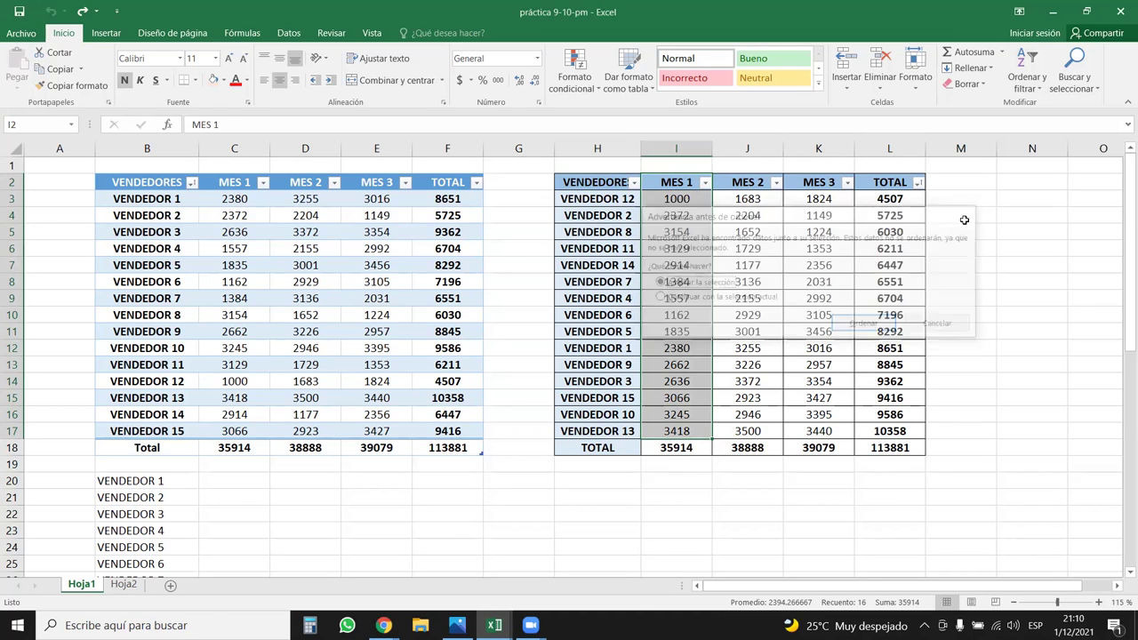
Step: Sort H2:L17 from largest to smallest by the TOTAL column, leaving out row 18, and check the TOTAL row
left_click_drag(890, 182, 603, 420)
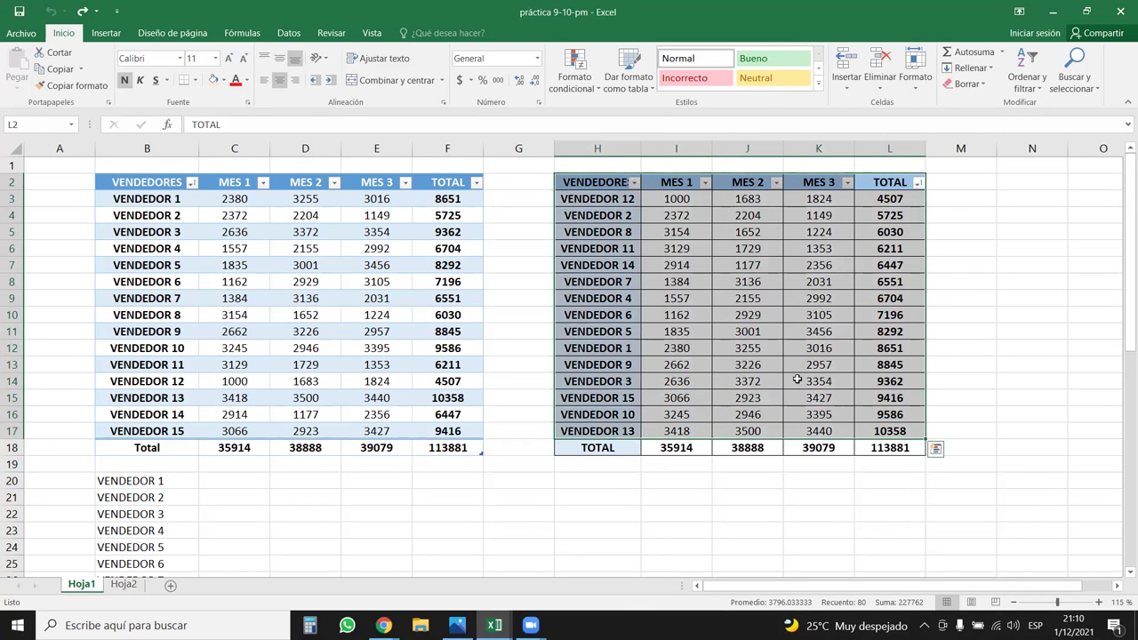
left_click(1027, 76)
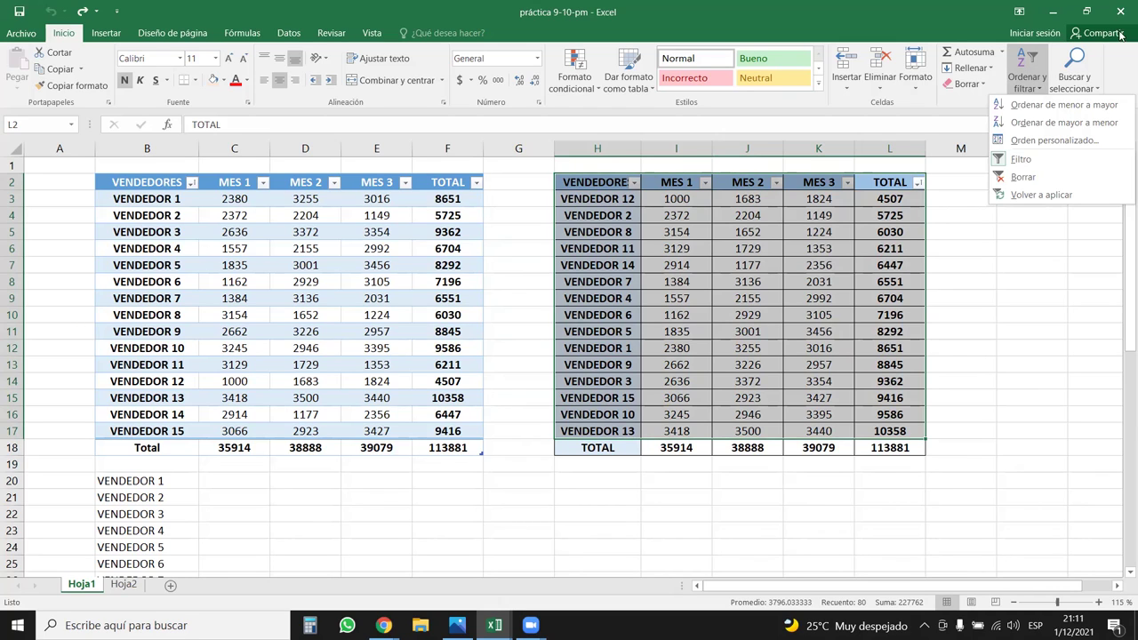
left_click(1071, 127)
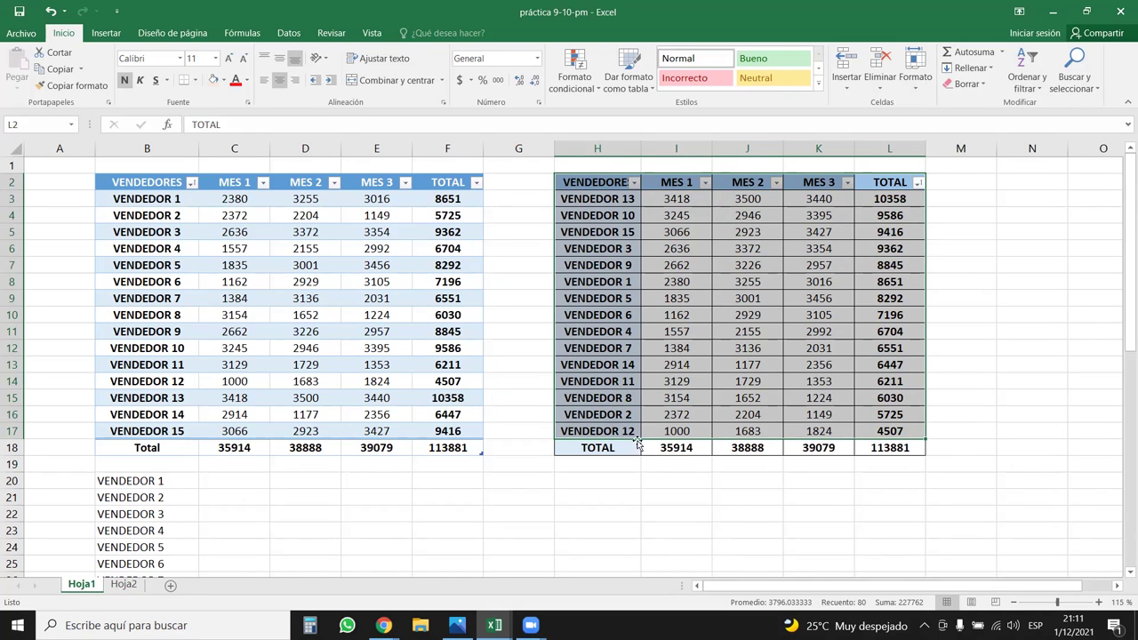
left_click_drag(601, 448, 914, 447)
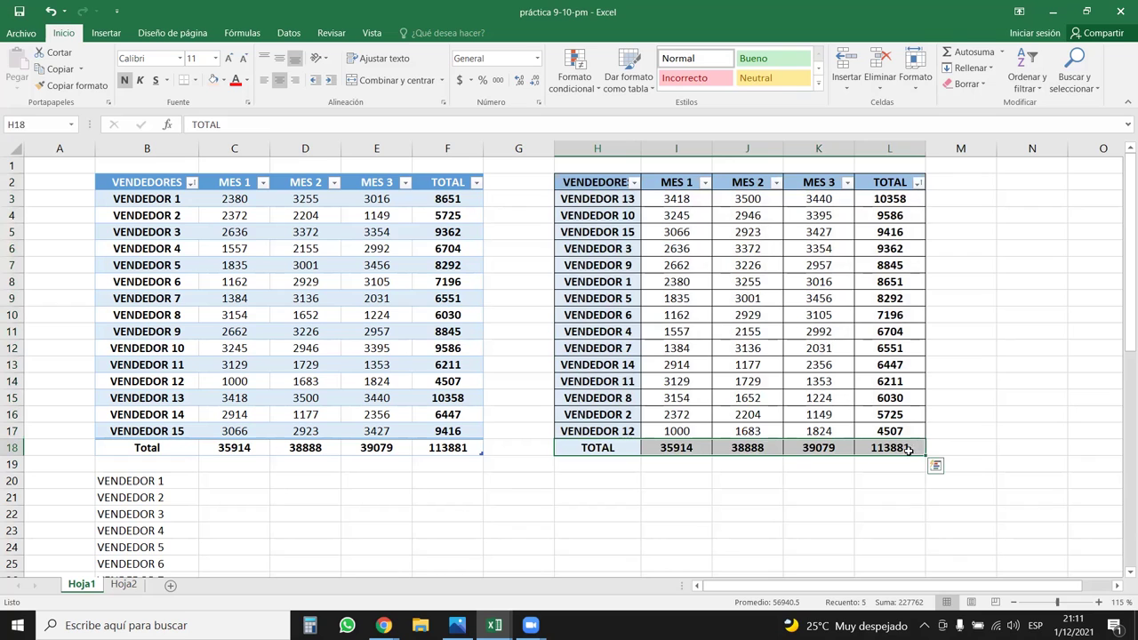
Step: Sort H2:L17 by the VENDEDORES column from A to Z, with the VENDEDORES header as the active cell
left_click_drag(597, 182, 912, 430)
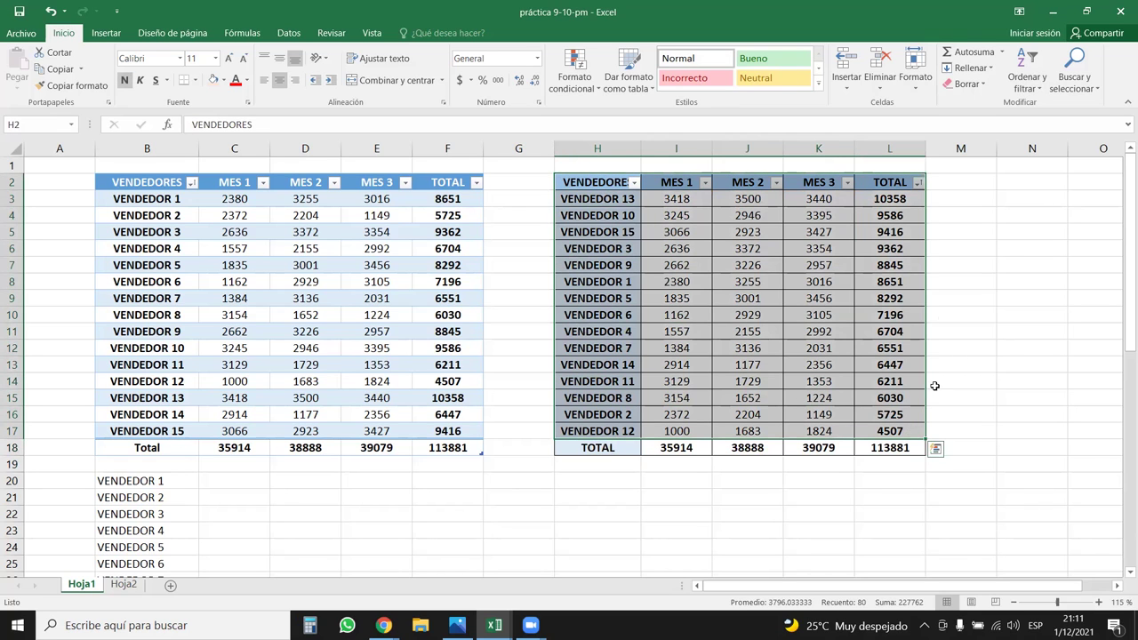
left_click(634, 183)
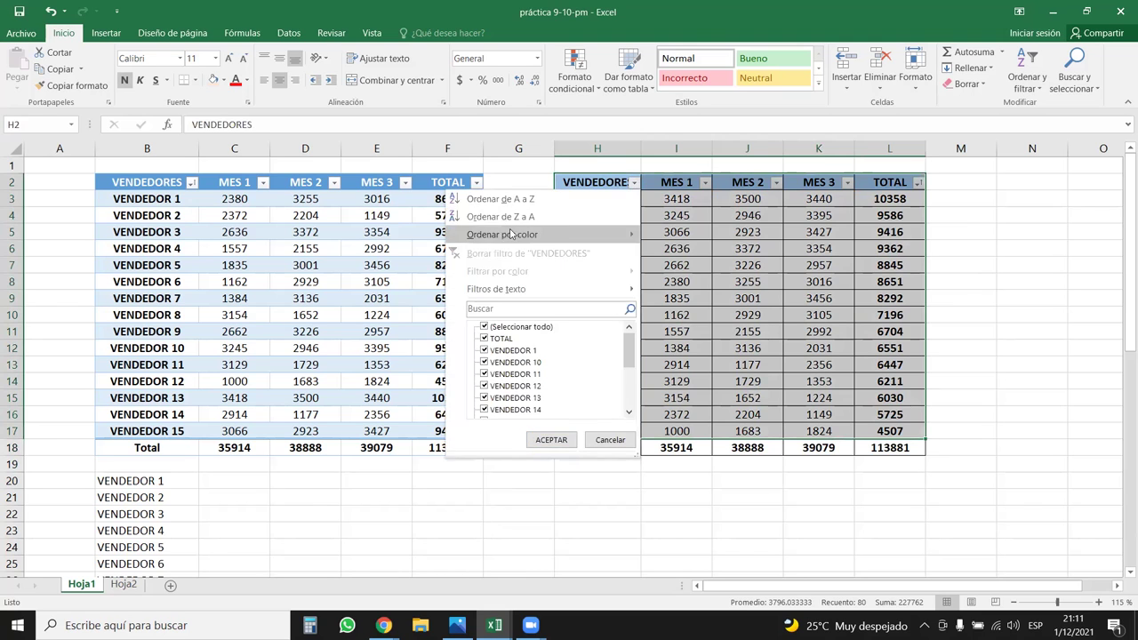
left_click(597, 184)
left_click(597, 184)
left_click_drag(598, 183, 889, 435)
left_click_drag(747, 364, 796, 426)
left_click_drag(598, 182, 889, 431)
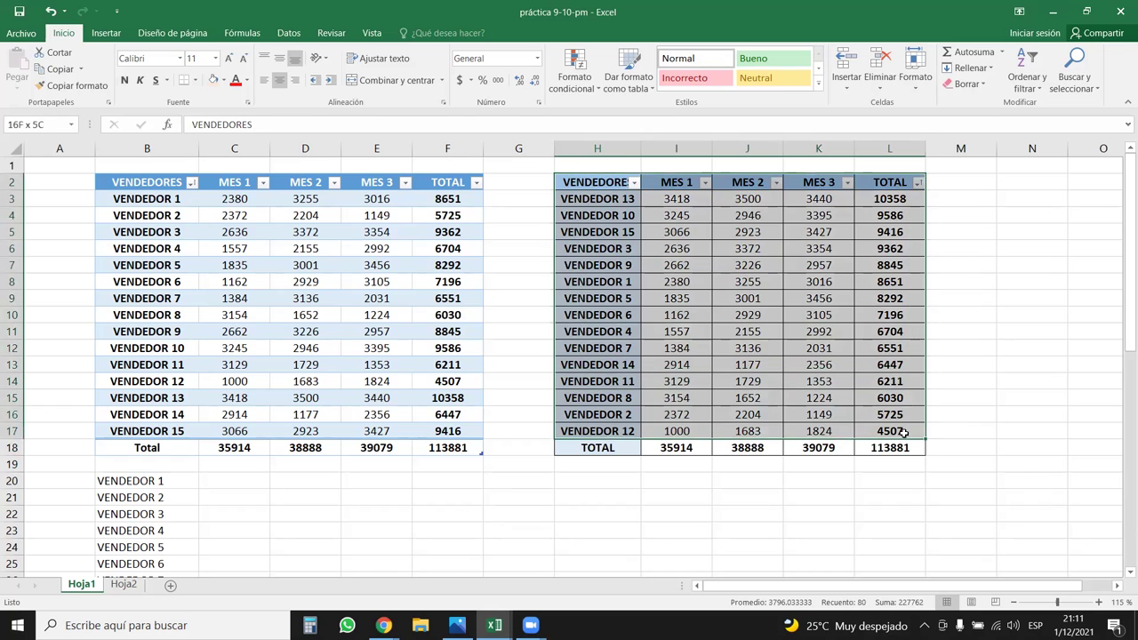
left_click(1030, 67)
left_click(1036, 111)
Step: Re-sort the seller range by the VENDEDORES column from Z to A and check the TOTAL row
left_click(1036, 58)
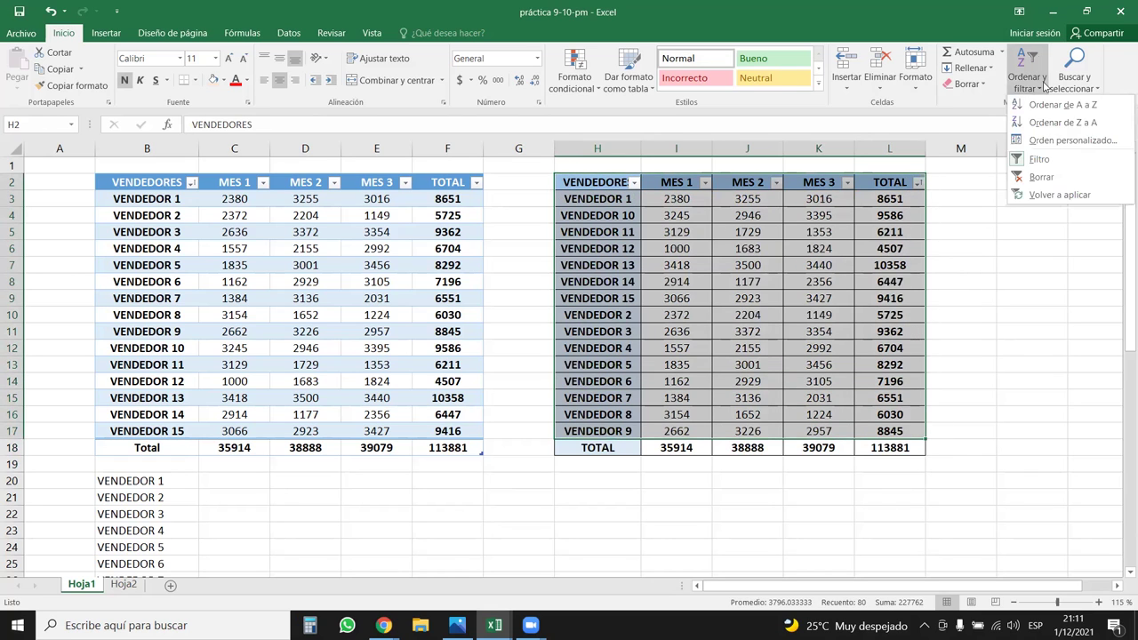
key("Return")
left_click_drag(662, 462, 756, 463)
left_click_drag(867, 460, 614, 457)
left_click(701, 477)
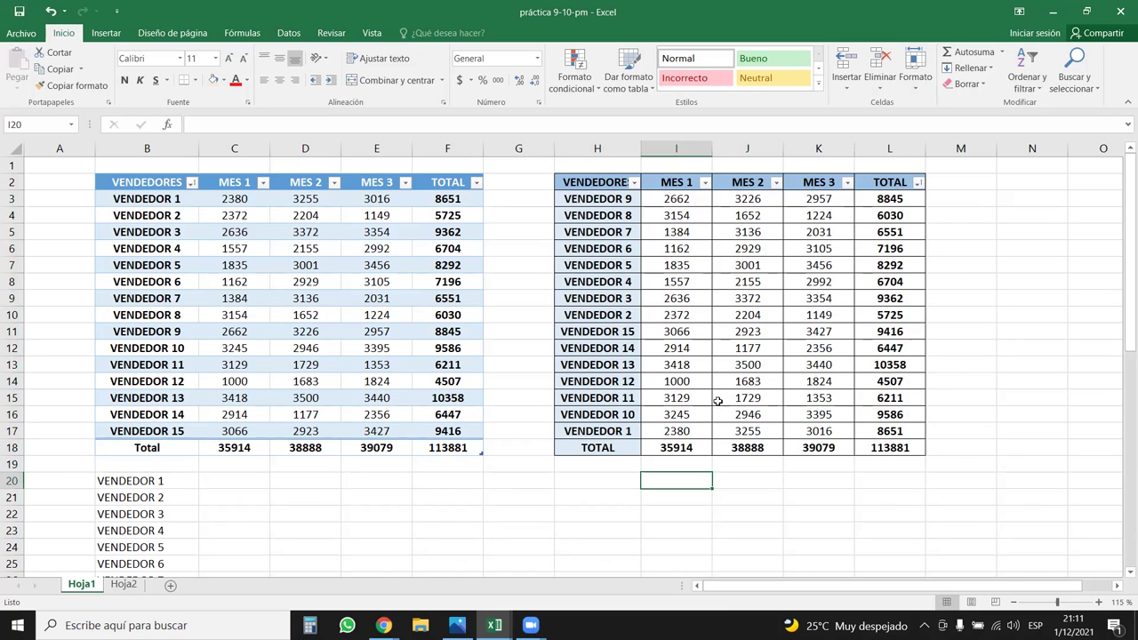
Step: Try sorting the MES 1 values I3:I17 from largest to smallest with the selection expanded, inspect the TOTAL row, and undo the sort
left_click(655, 263)
left_click(690, 199)
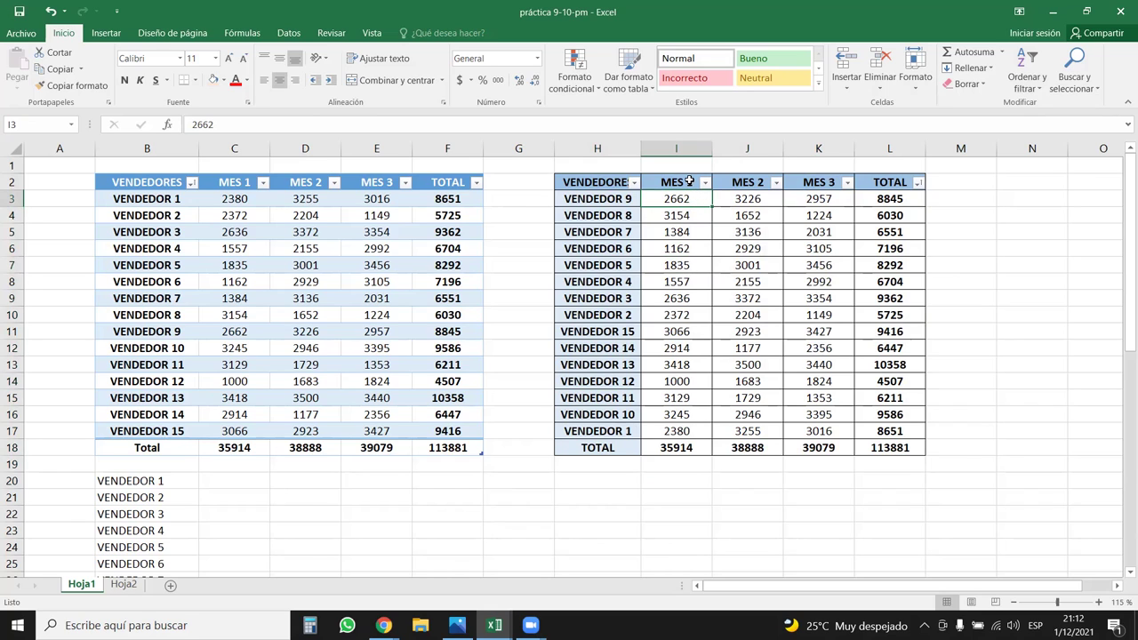
left_click(689, 181)
left_click_drag(683, 200, 692, 433)
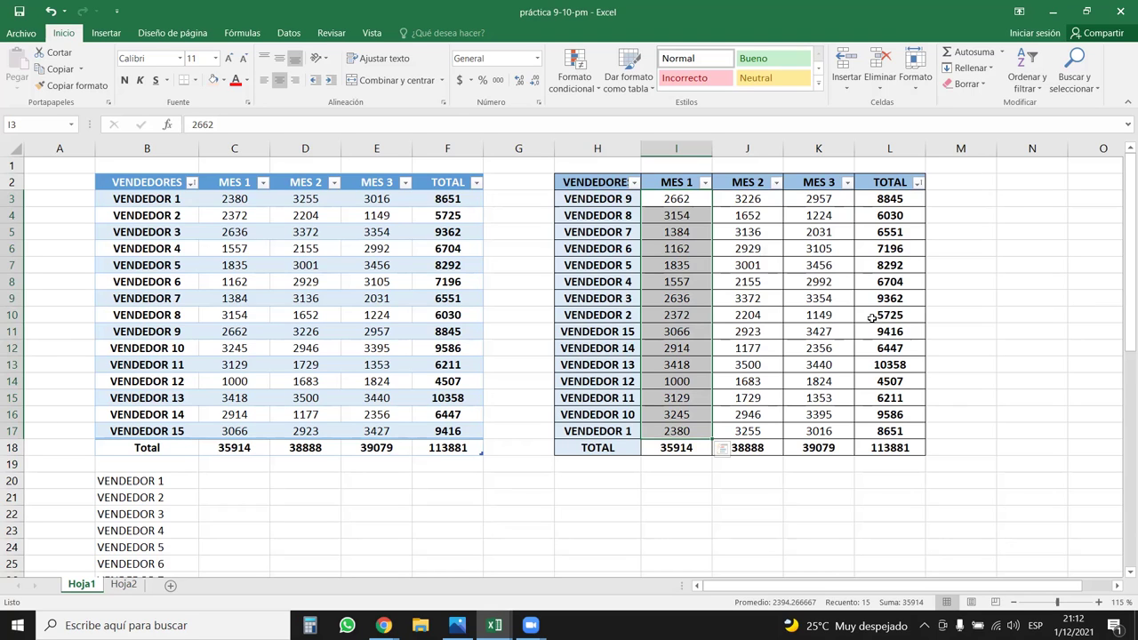
left_click(1027, 78)
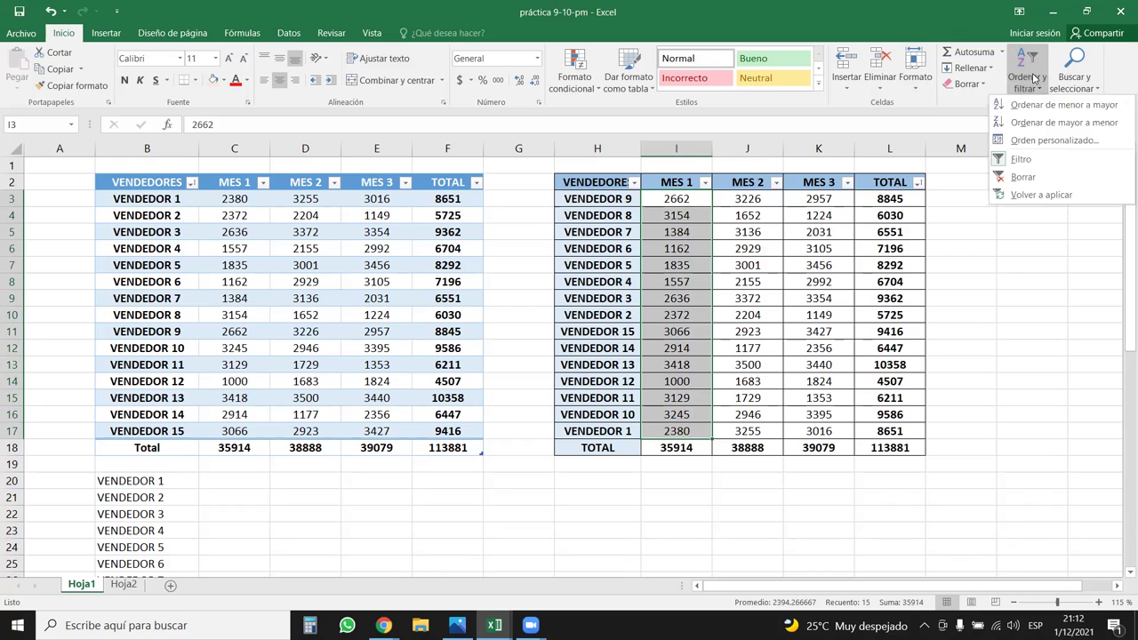
left_click(1065, 122)
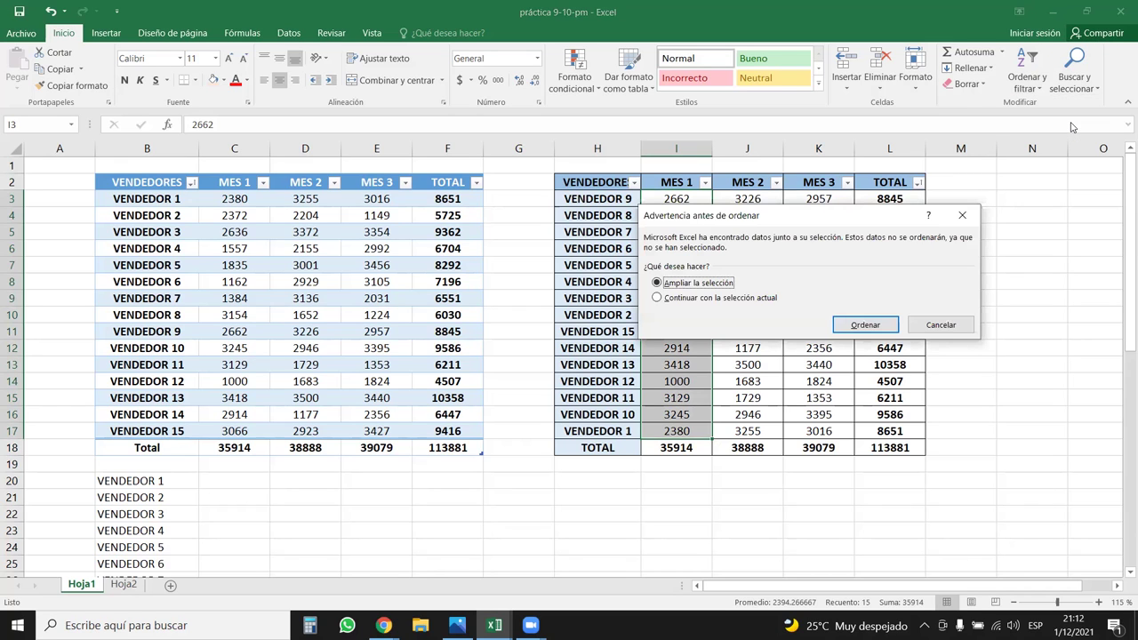
left_click(867, 325)
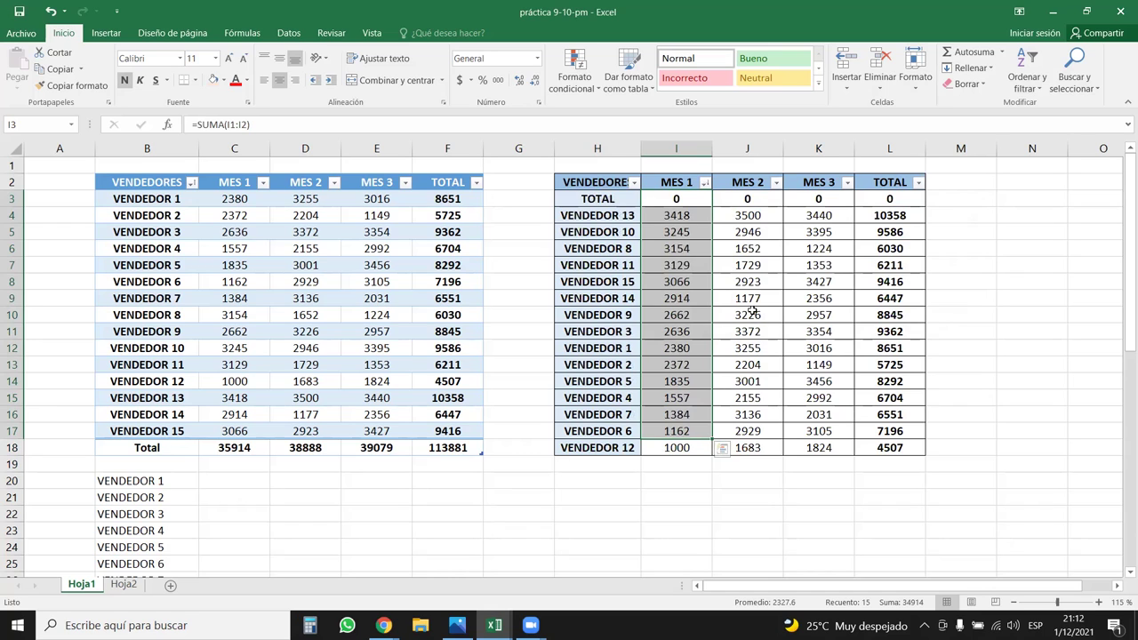
left_click_drag(589, 203, 884, 205)
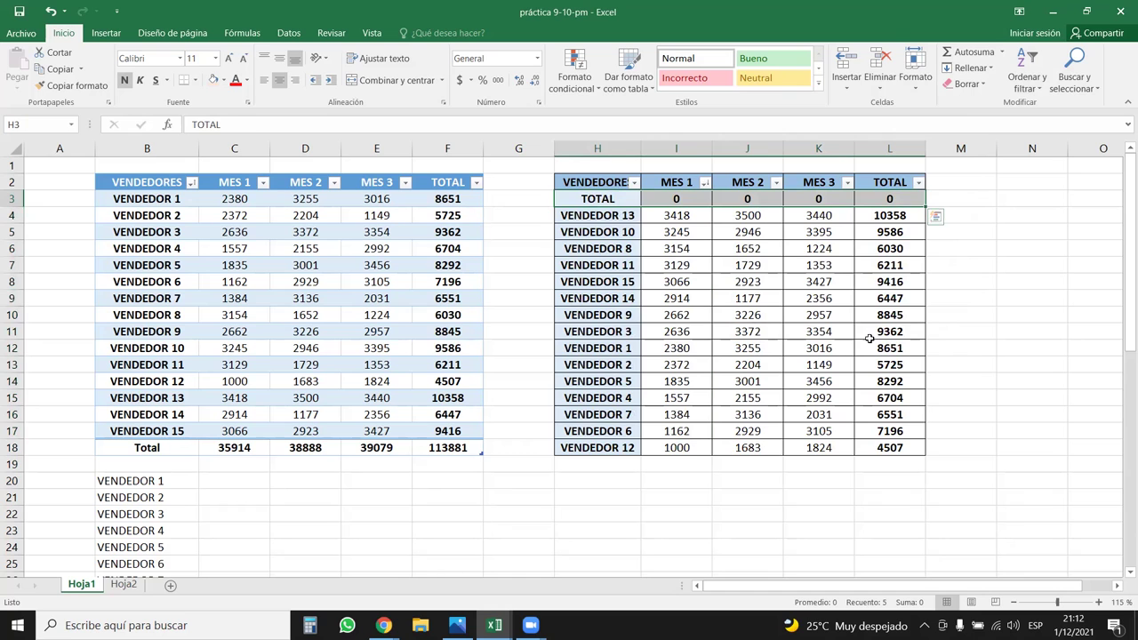
key("ctrl+z")
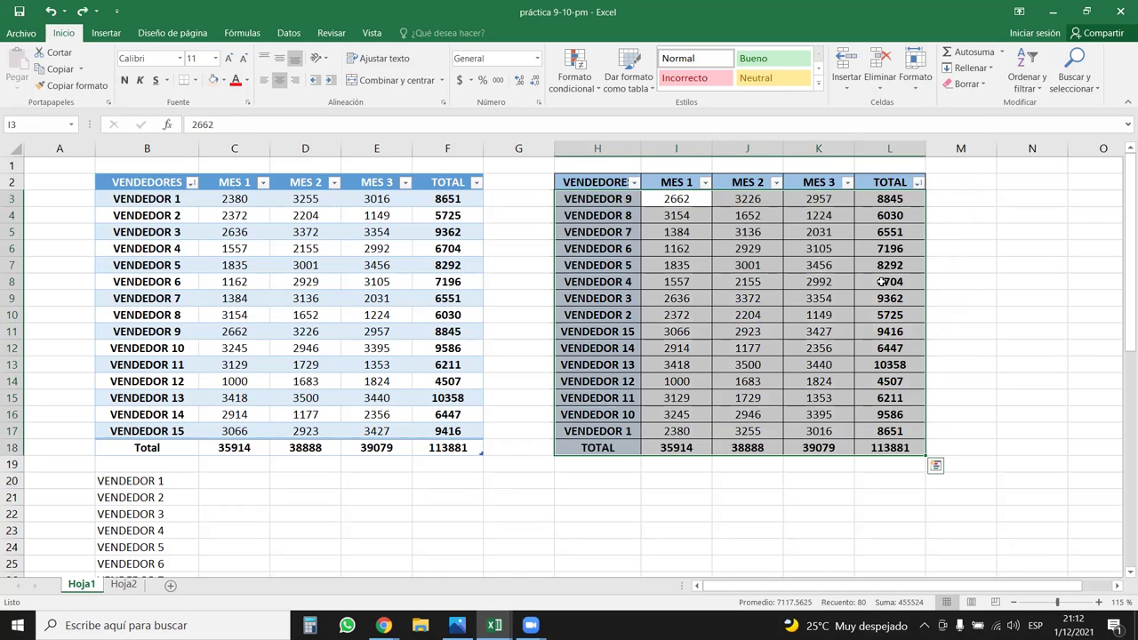
Step: Try the same largest-to-smallest expanded sort with the MES 1 header included in the selection I2:I17, and undo it
left_click(679, 153)
left_click_drag(685, 199, 927, 407)
left_click_drag(693, 183, 666, 438)
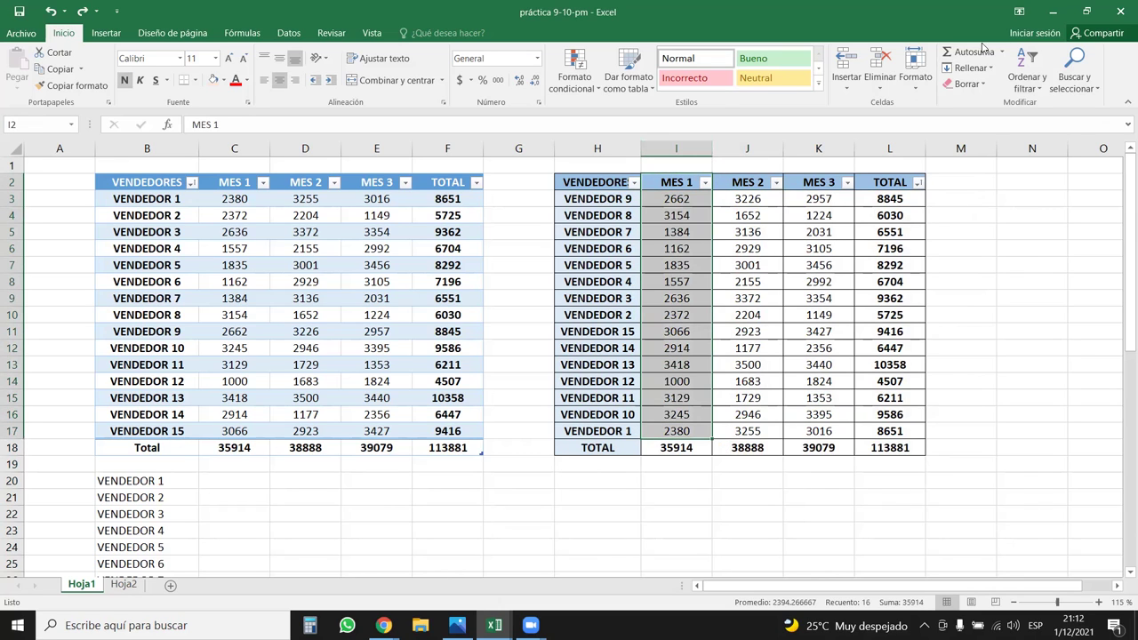
left_click(1028, 78)
left_click(1062, 124)
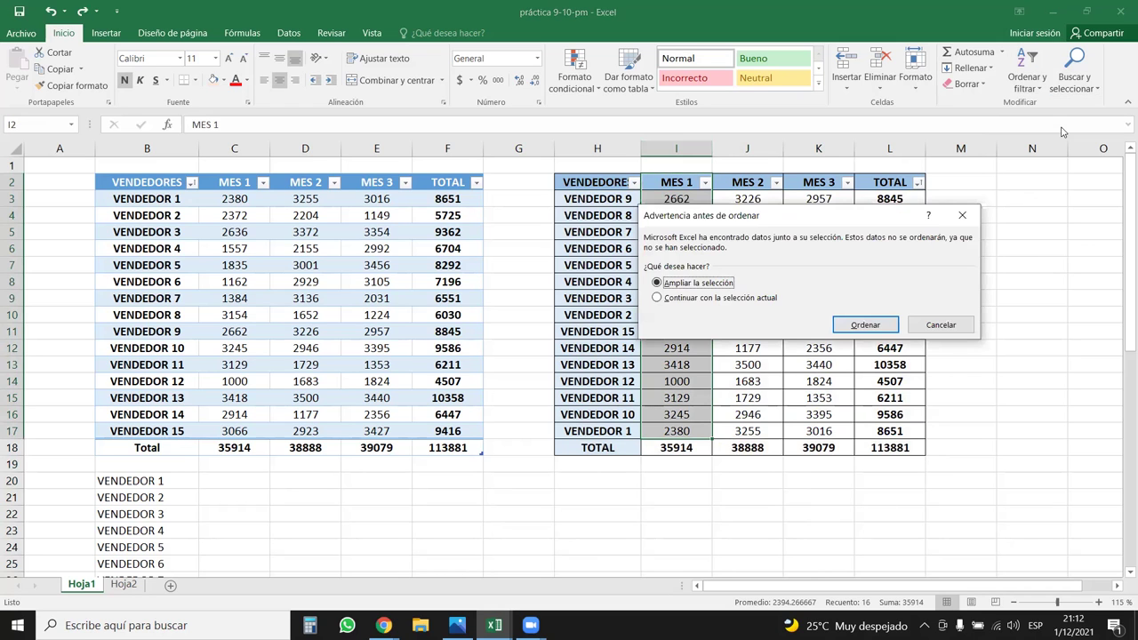
left_click(865, 325)
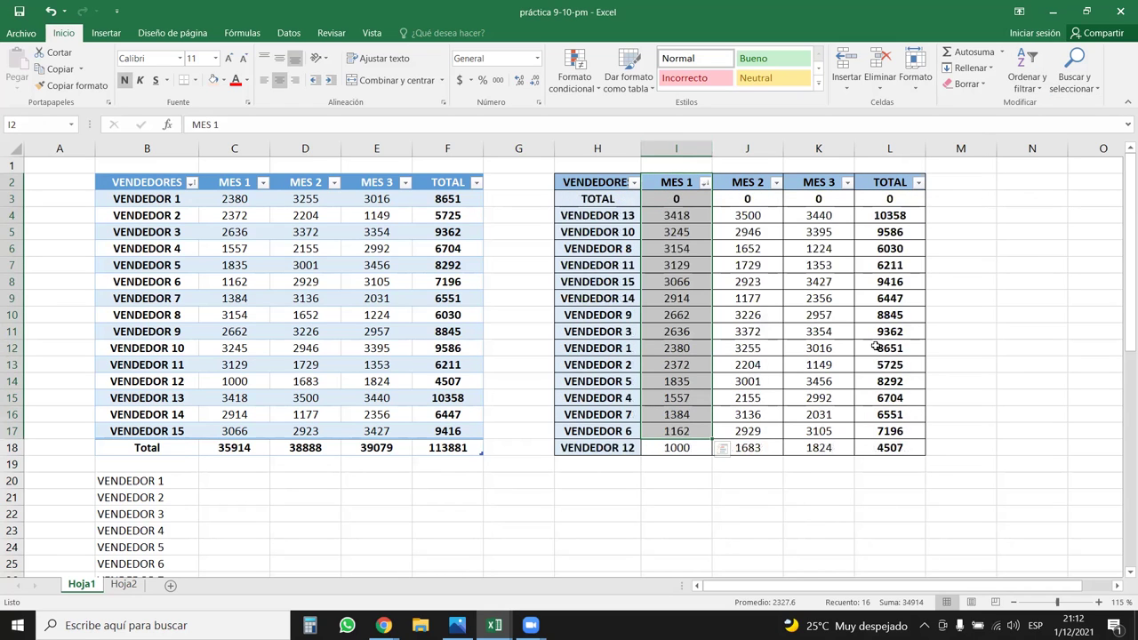
key("ctrl+z")
left_click(700, 252)
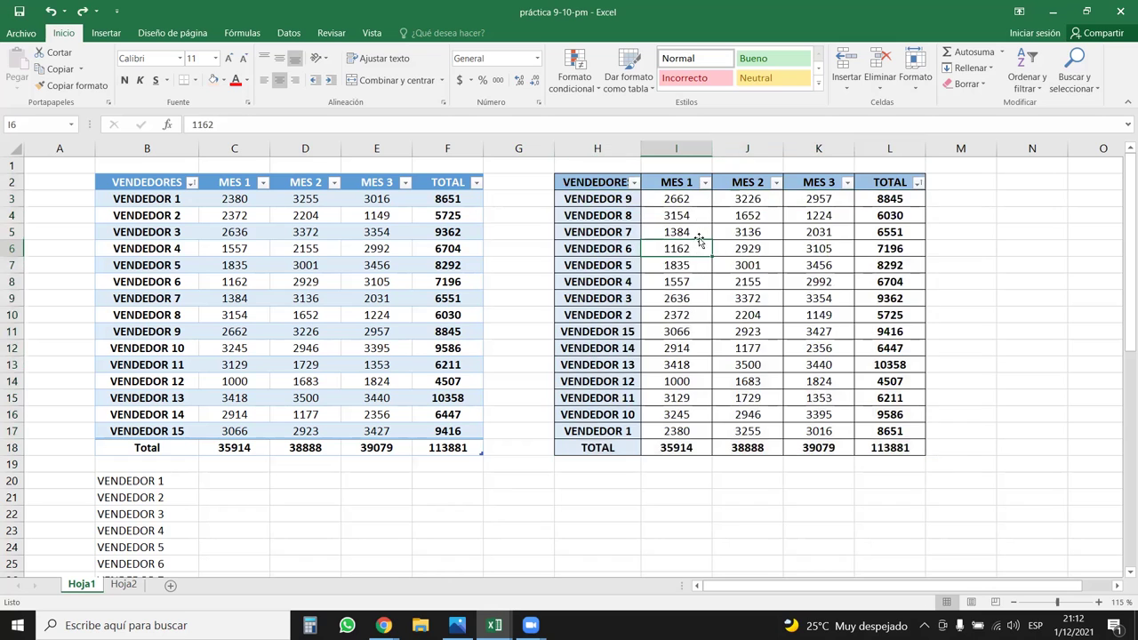
Step: Sort I2:L17 by MES 1 without the VENDEDORES column, alternating largest to smallest and smallest to largest, and inspect the total in L3
left_click_drag(678, 184, 898, 431)
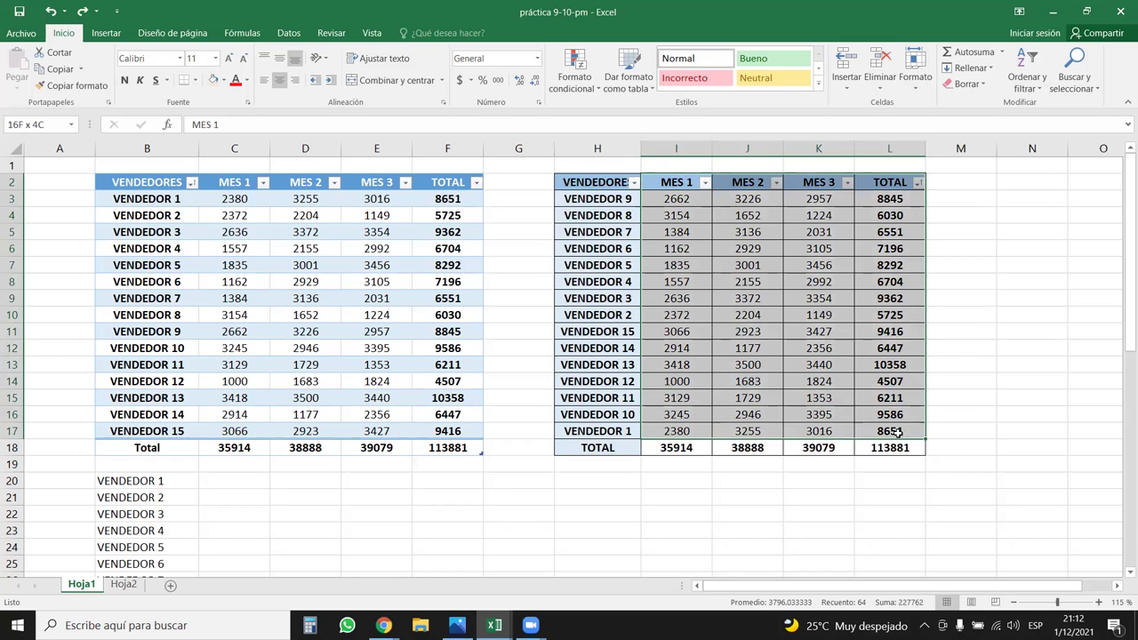
left_click(1030, 80)
left_click(1069, 121)
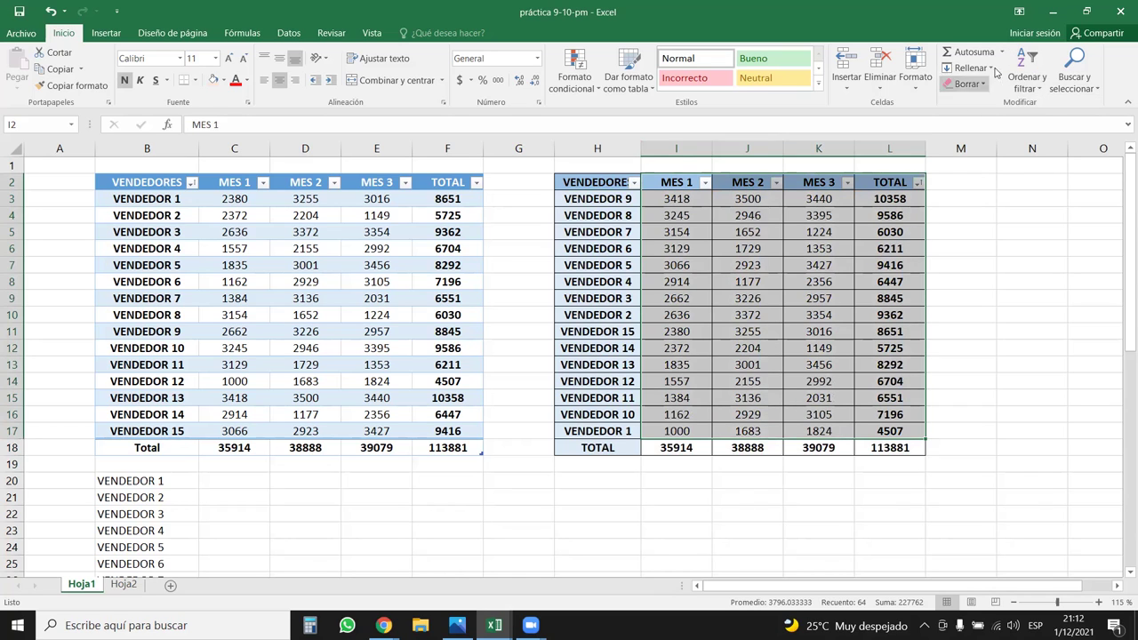
left_click(1028, 82)
left_click(1048, 113)
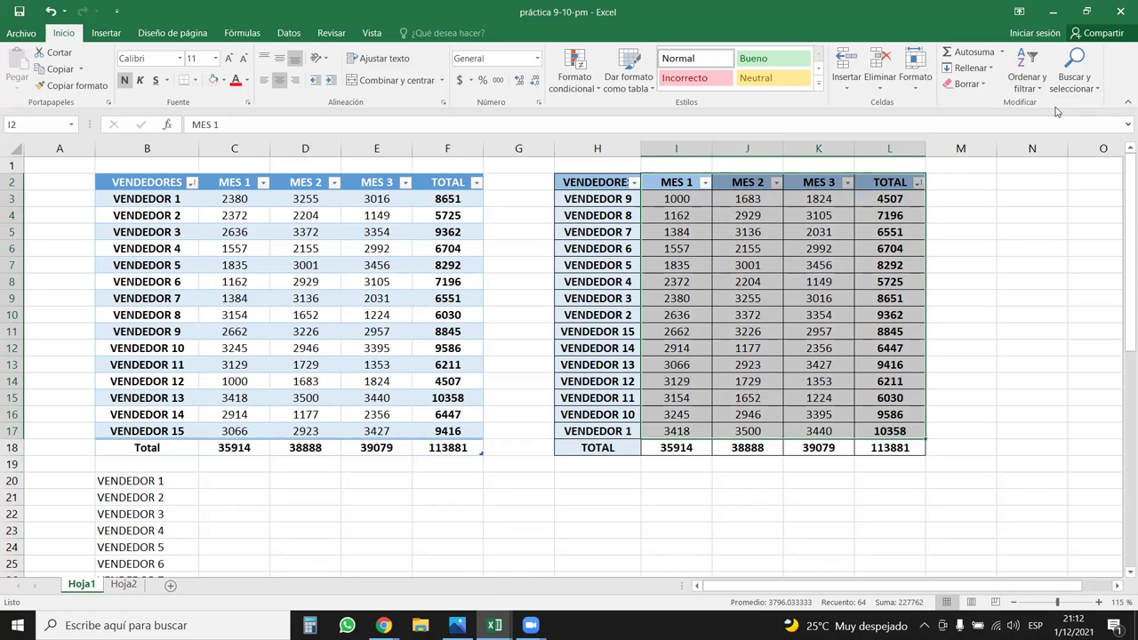
left_click(1032, 78)
left_click(1054, 123)
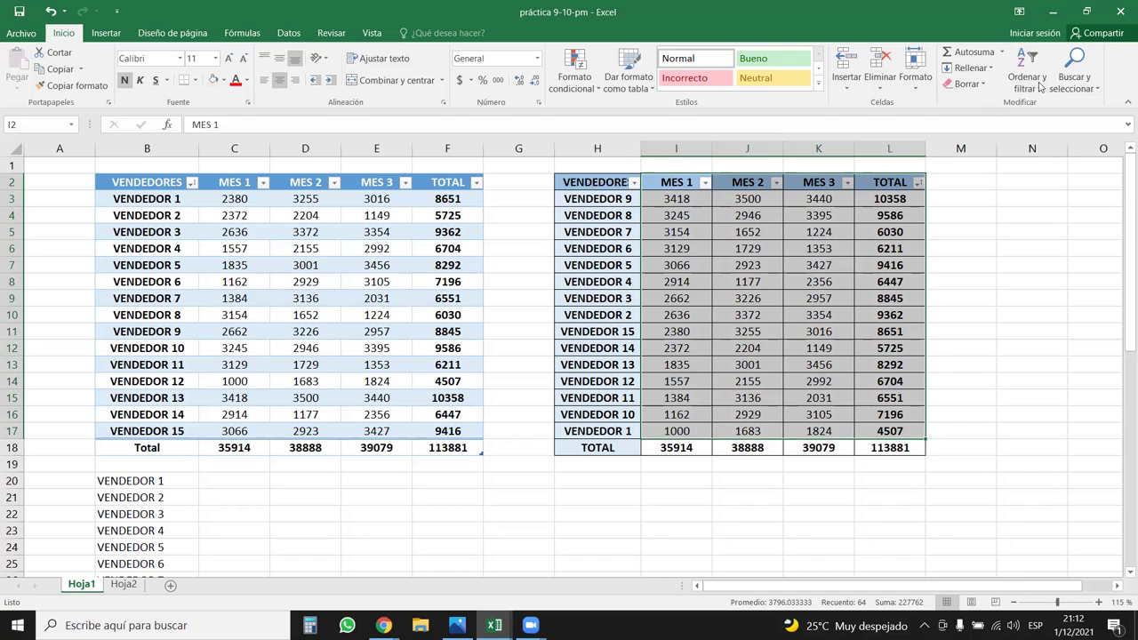
left_click(1030, 80)
left_click(1036, 75)
left_click(1031, 80)
left_click(689, 247)
left_click(903, 201)
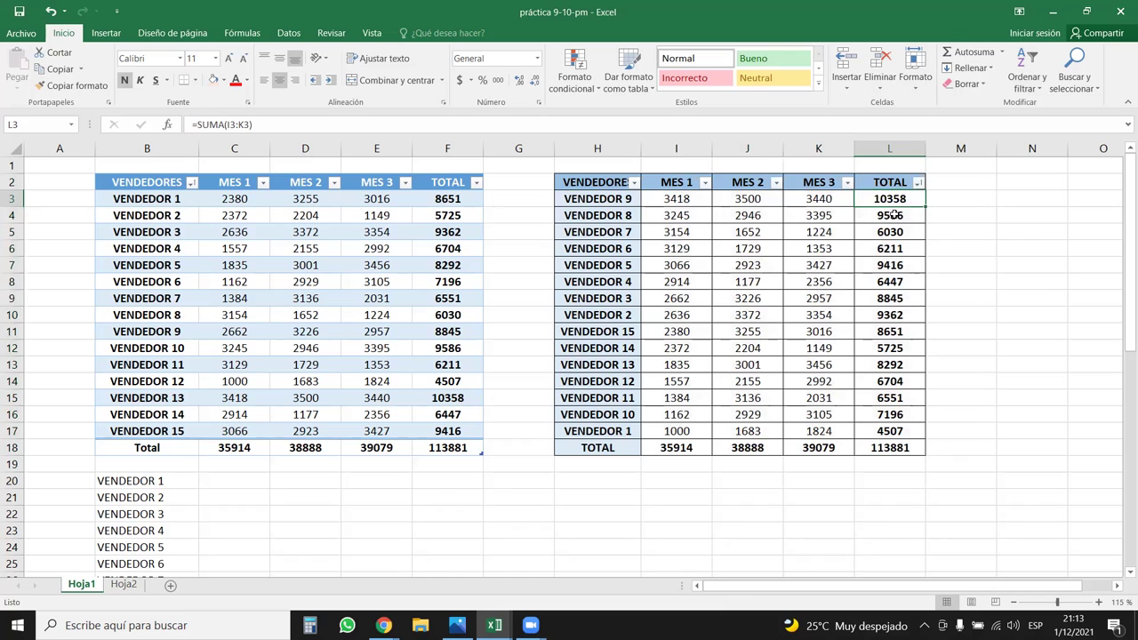
Step: Reselect I2:L17 from the MES 1 header and sort it from largest to smallest, finishing with smallest to largest
left_click_drag(692, 190, 875, 424)
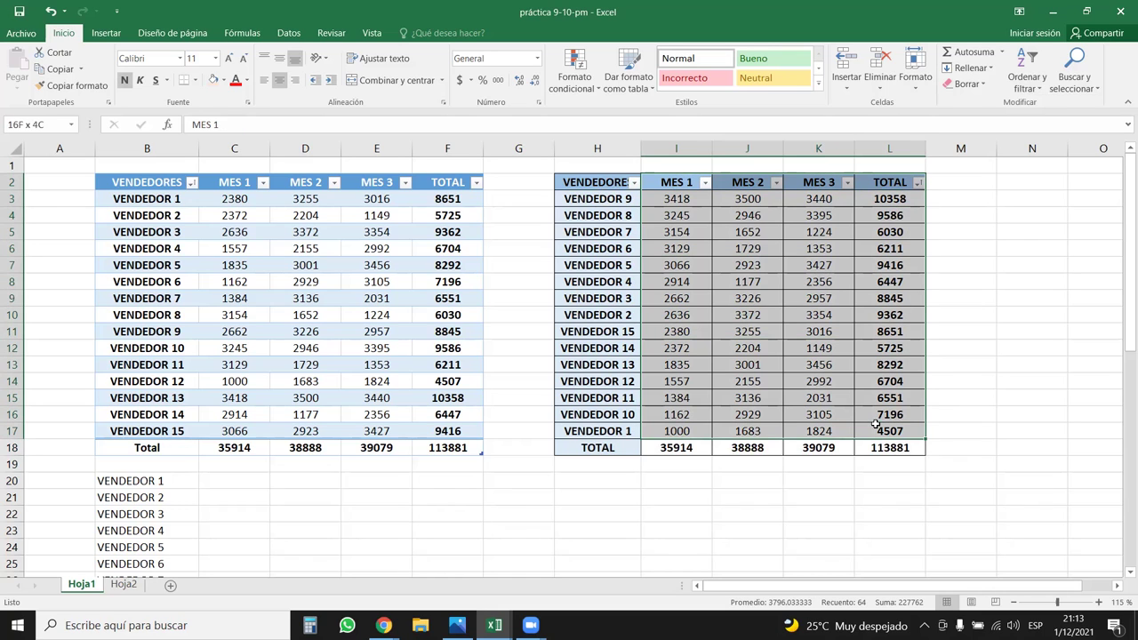
left_click(1031, 71)
left_click(1061, 125)
left_click(1027, 78)
left_click(1054, 106)
Step: Examine the seller name in H3 against its total in L3, and compare selecting I2:L17 with selecting H2:L17 from the TOTAL header
left_click(592, 197)
left_click(907, 200)
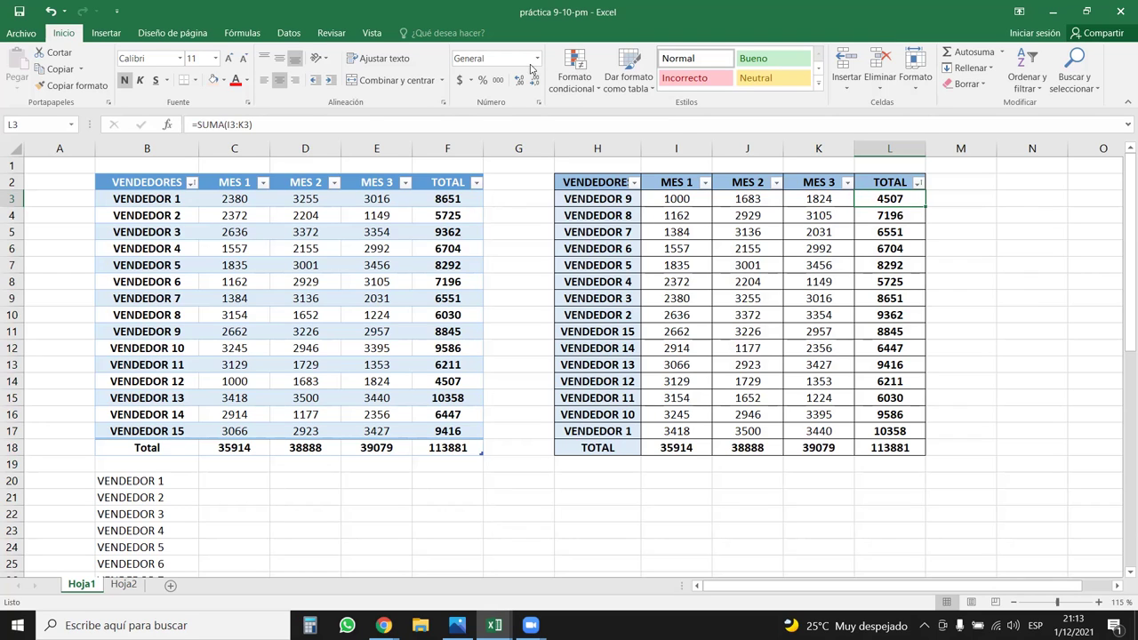
left_click(603, 201)
left_click(900, 203)
left_click_drag(676, 184, 891, 438)
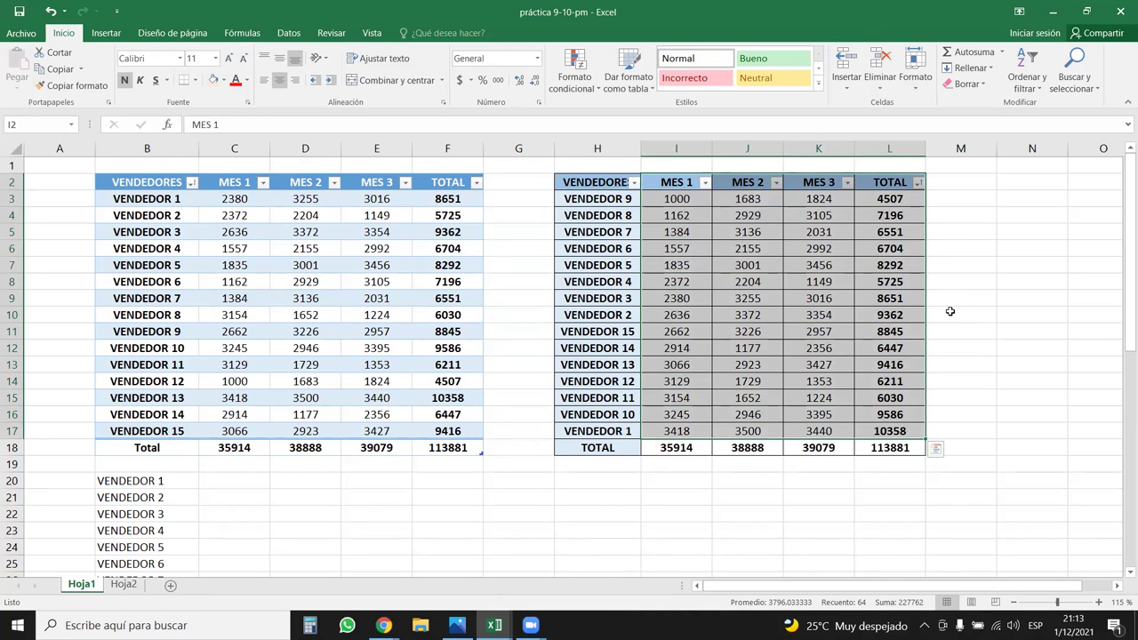
left_click(826, 346)
left_click_drag(675, 187, 913, 432)
left_click_drag(889, 185, 617, 423)
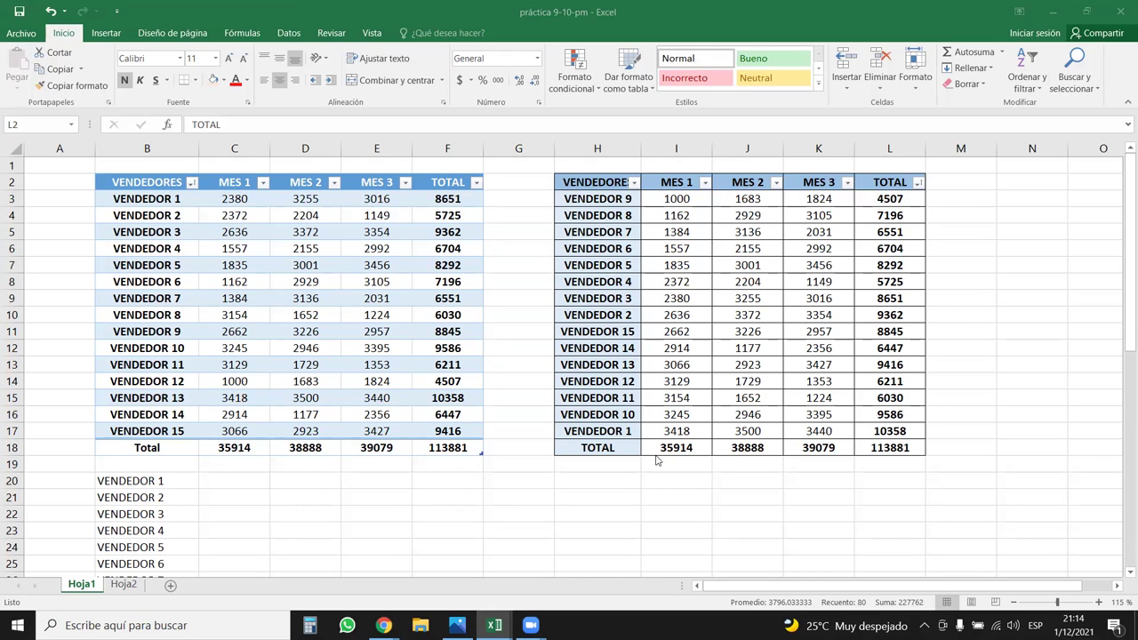
key("ctrl+a")
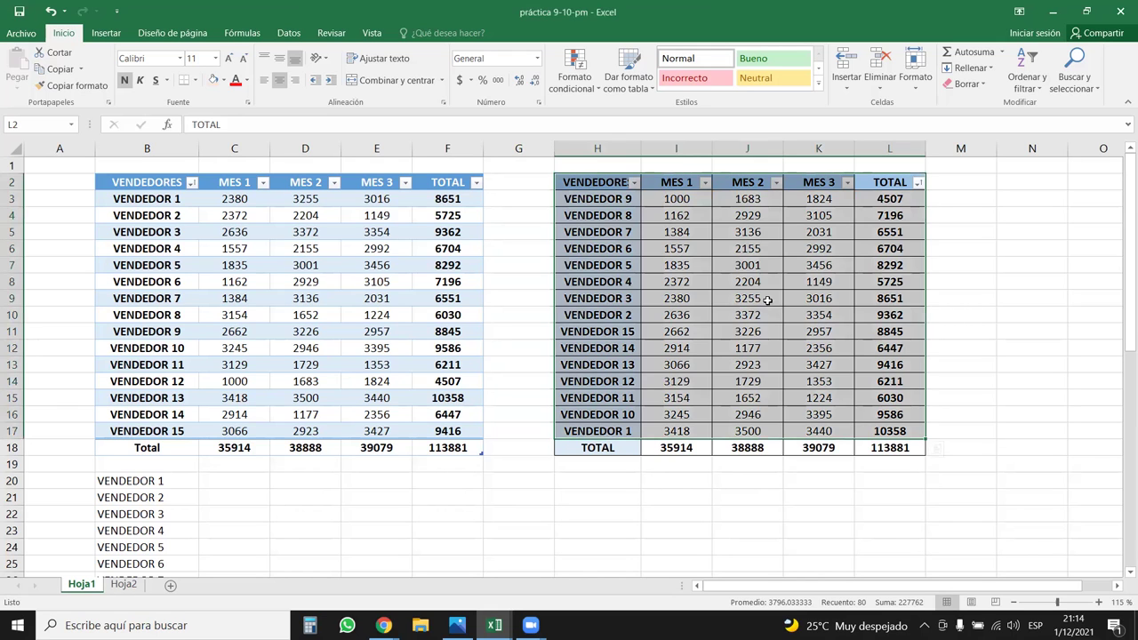
Step: Compare the seller order in H3:H17 with the ordered seller list starting at B20
left_click(733, 265)
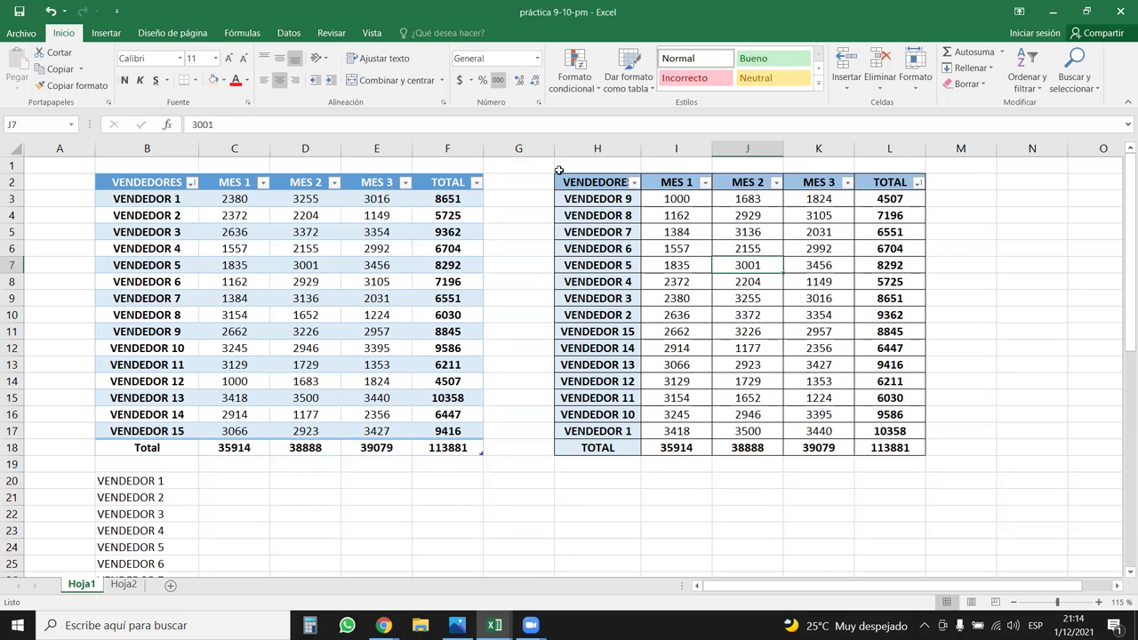
left_click_drag(595, 181, 849, 431)
left_click(747, 364)
left_click_drag(620, 198, 630, 432)
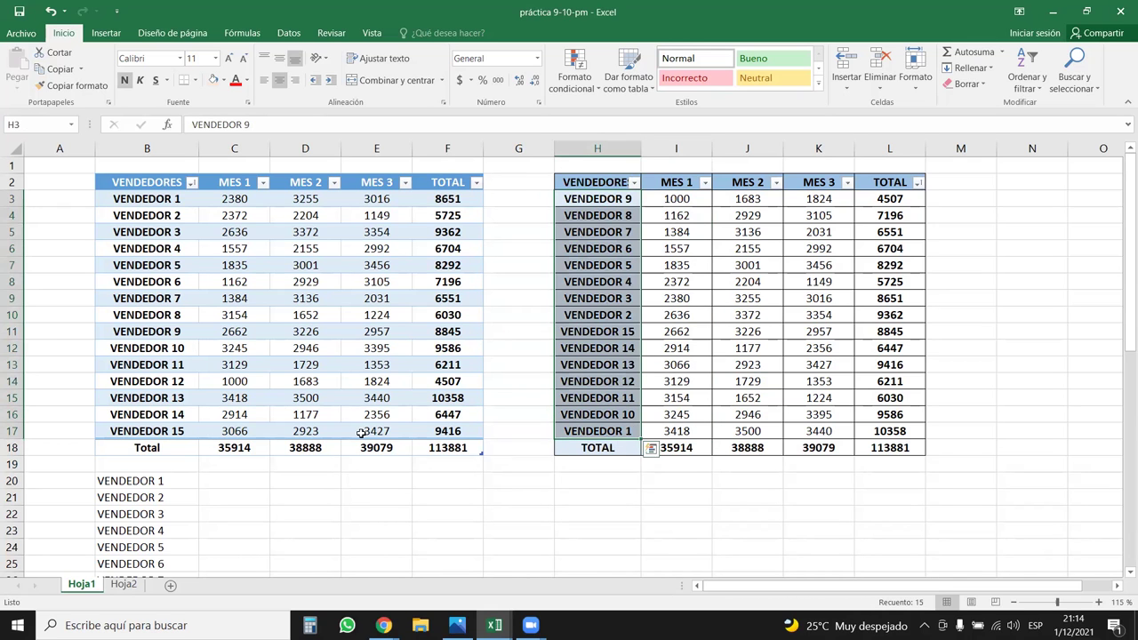
left_click_drag(133, 481, 160, 382)
scroll(453, 407, "up", 7)
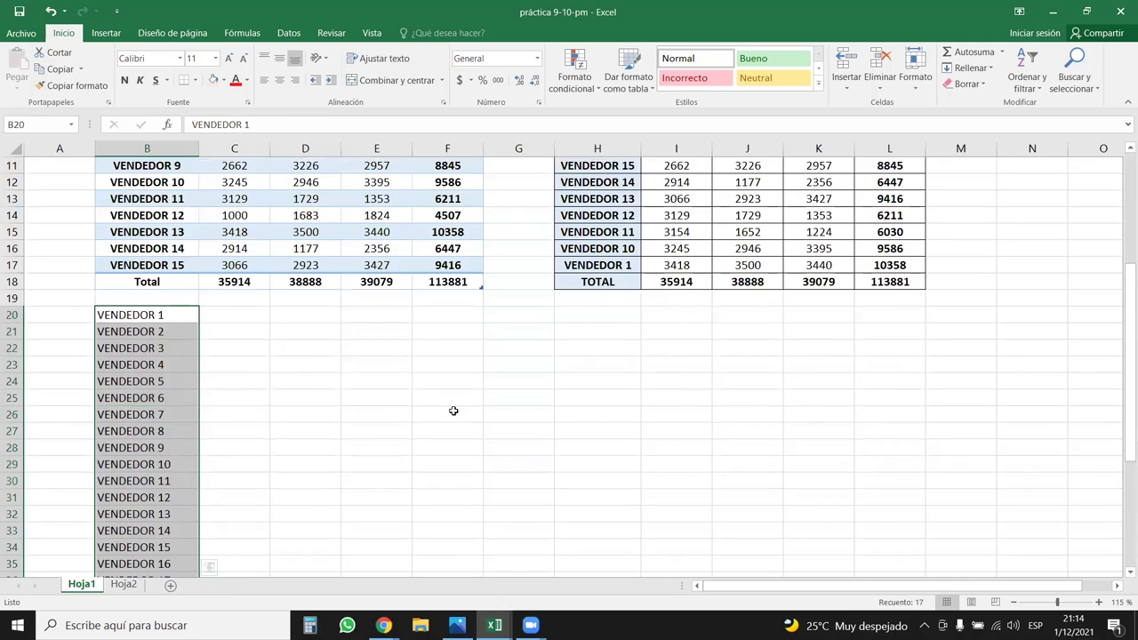
left_click(605, 203)
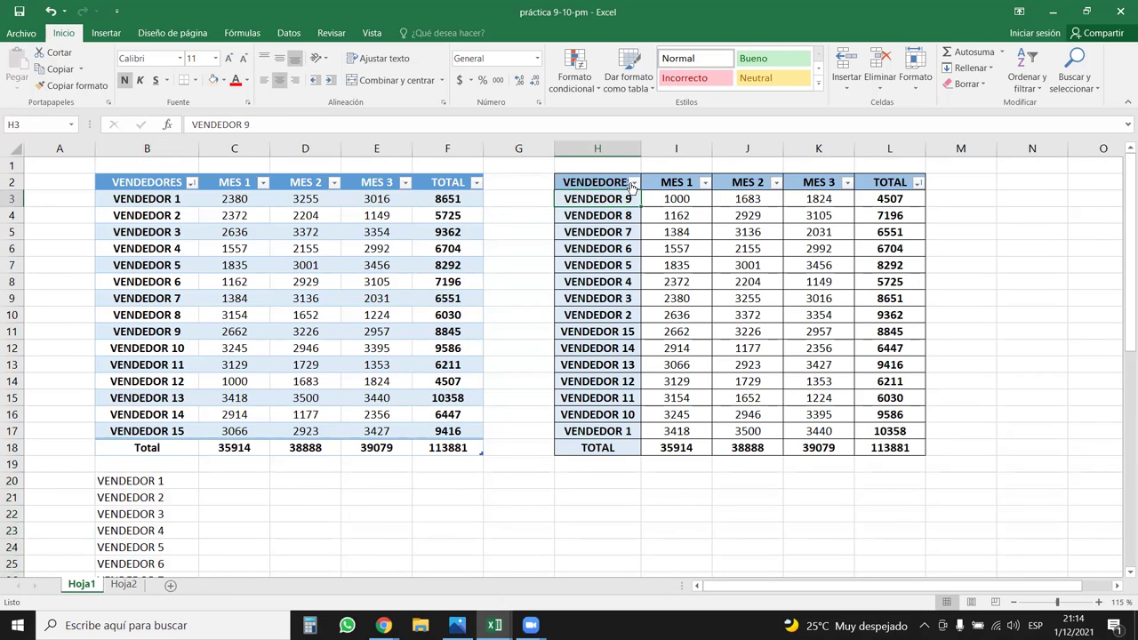
Step: Apply a custom sort to the right-hand sales range by TOTAL, using the custom list vendedor 1, vendedor 2, vendedor 3 as the order
left_click(620, 283)
left_click(1027, 78)
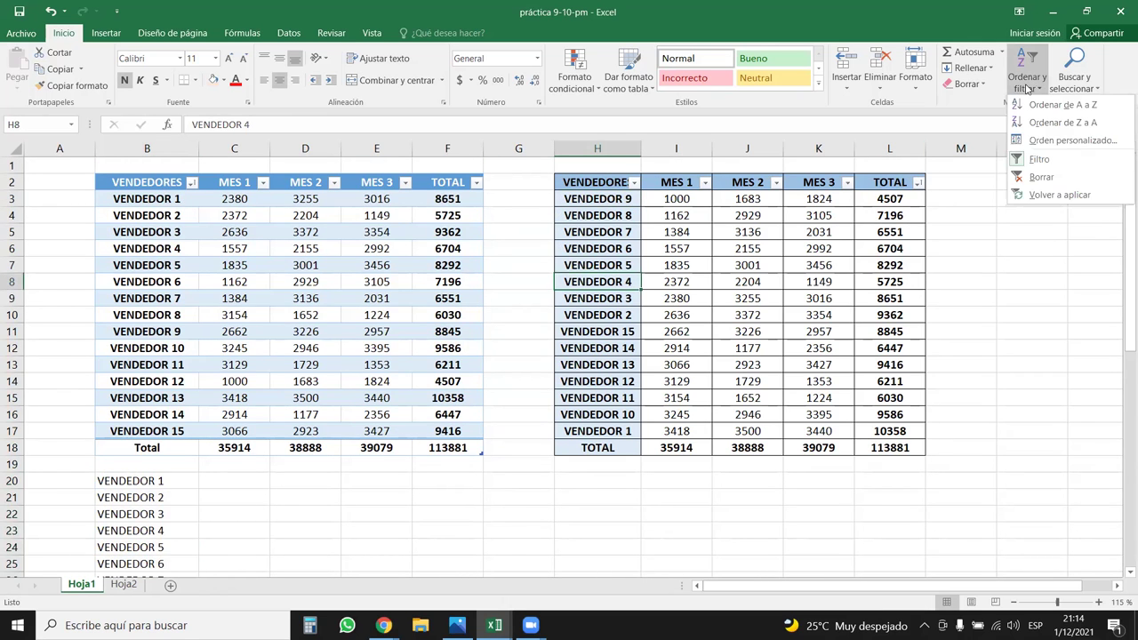
left_click(1043, 147)
left_click(933, 257)
left_click(925, 289)
left_click(673, 307)
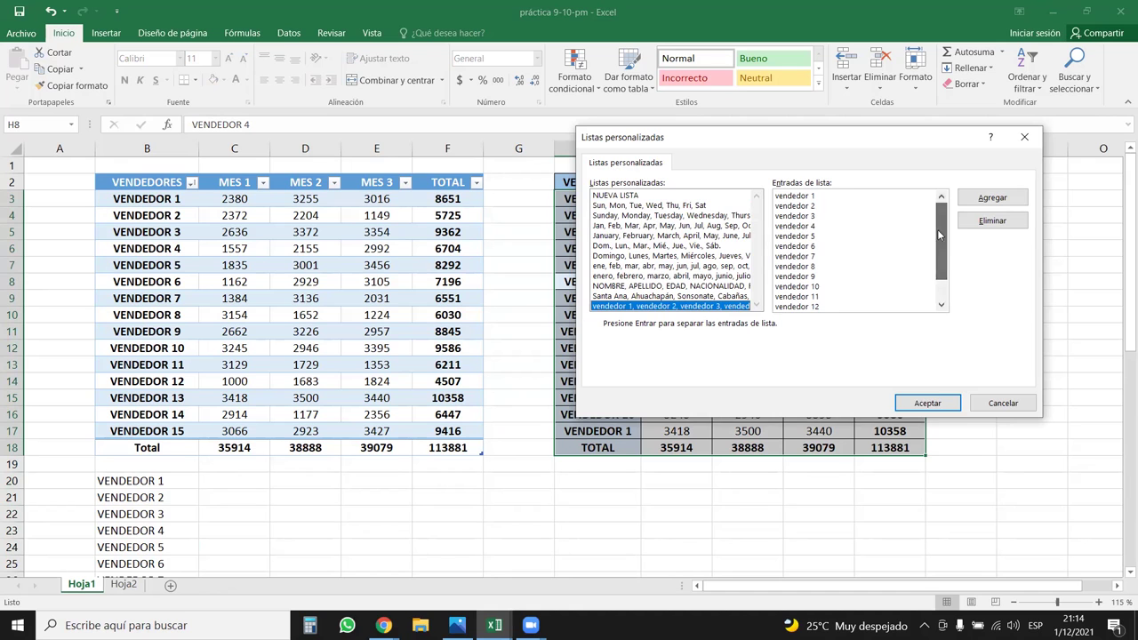
left_click(941, 402)
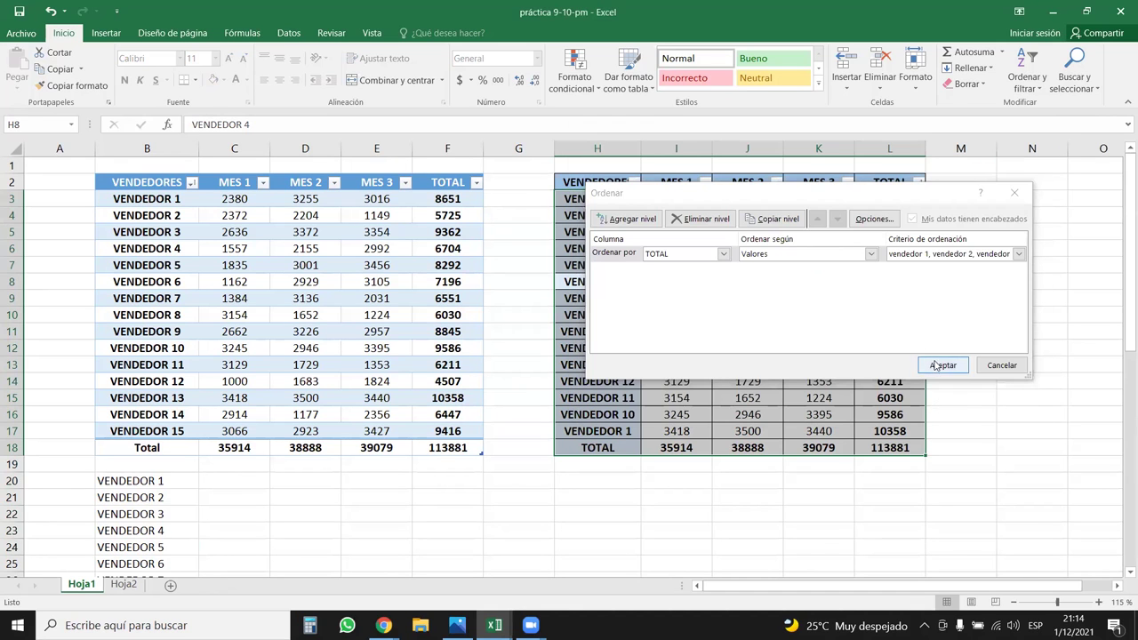
left_click(937, 364)
left_click(761, 352)
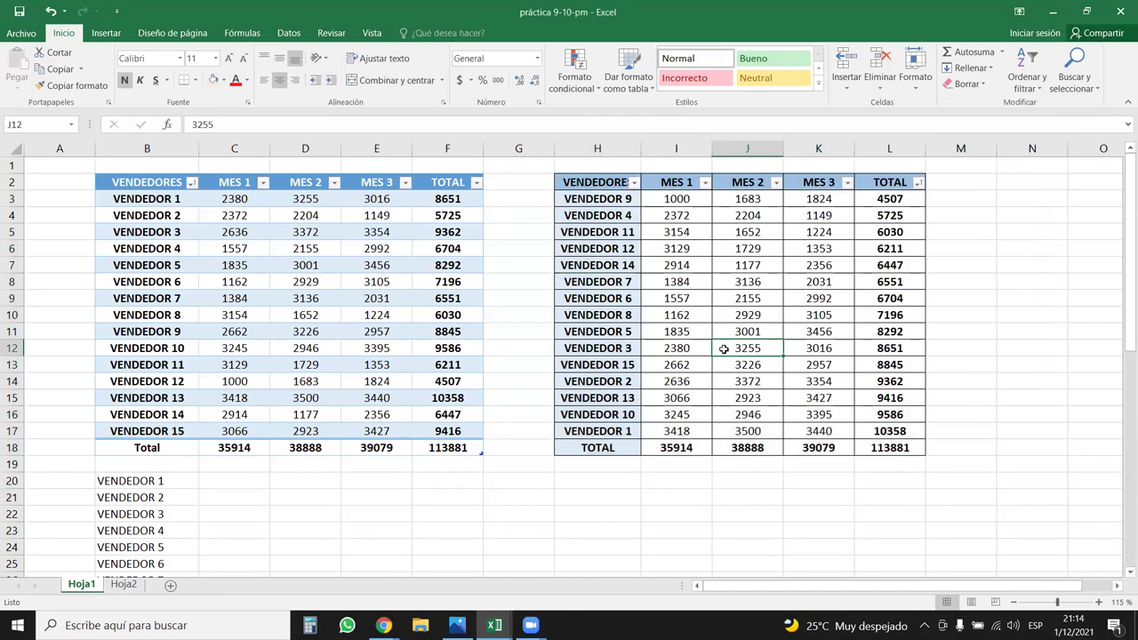
Step: Change the custom sort column to VENDEDORES and apply it with the vendedor 1, vendedor 2 custom list order
left_click(620, 198)
left_click_drag(615, 181, 889, 454)
left_click(676, 315)
left_click(598, 281)
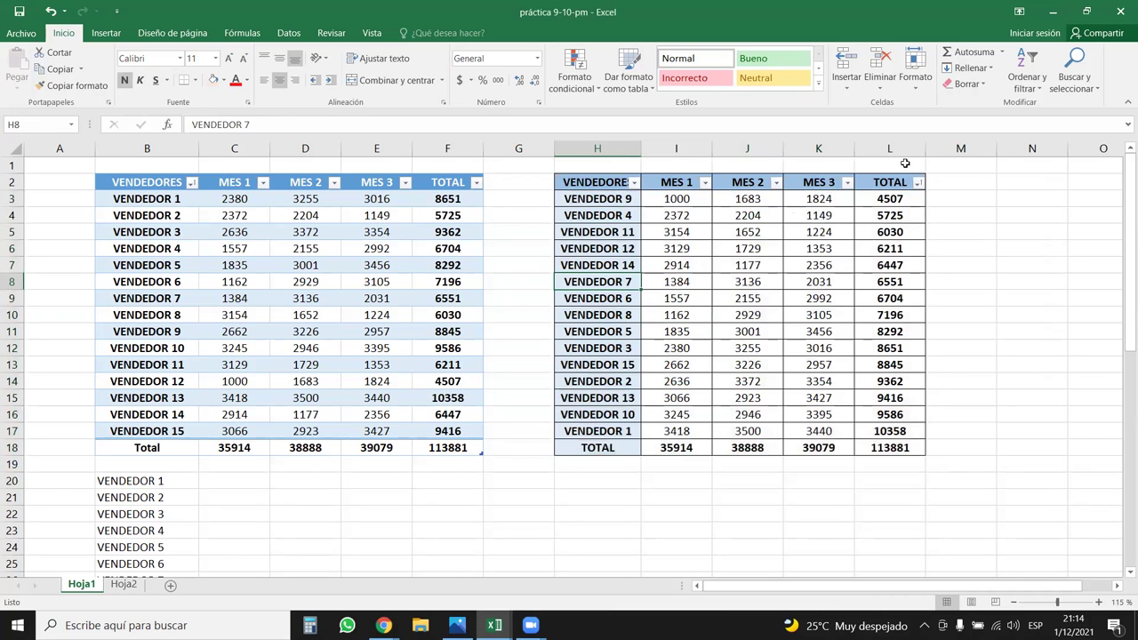
left_click(1029, 89)
left_click(1046, 144)
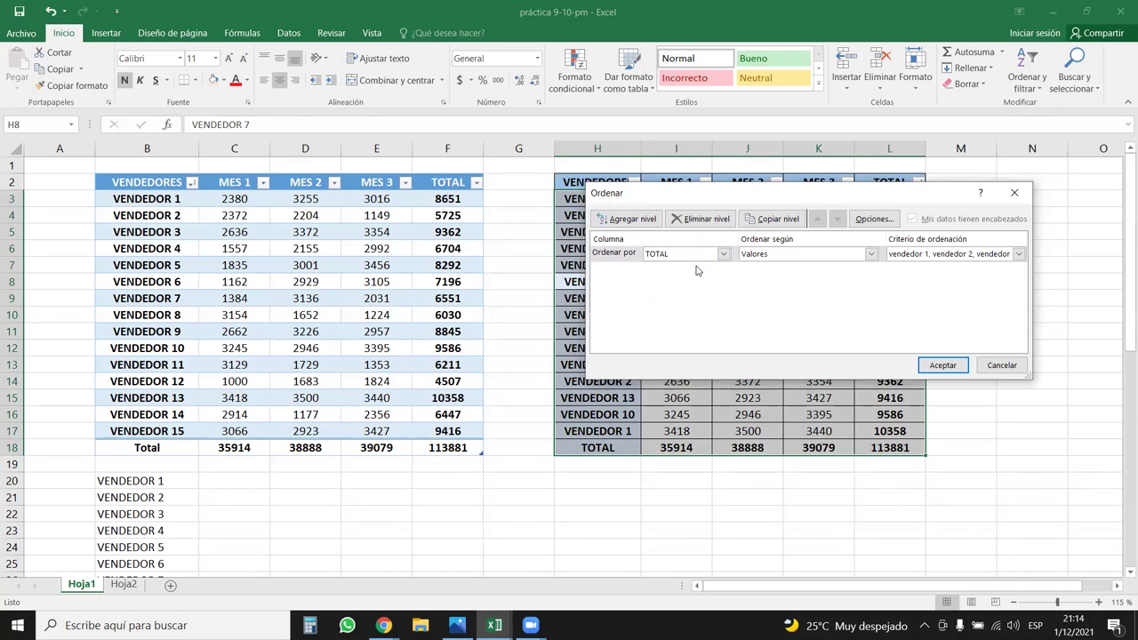
left_click(717, 255)
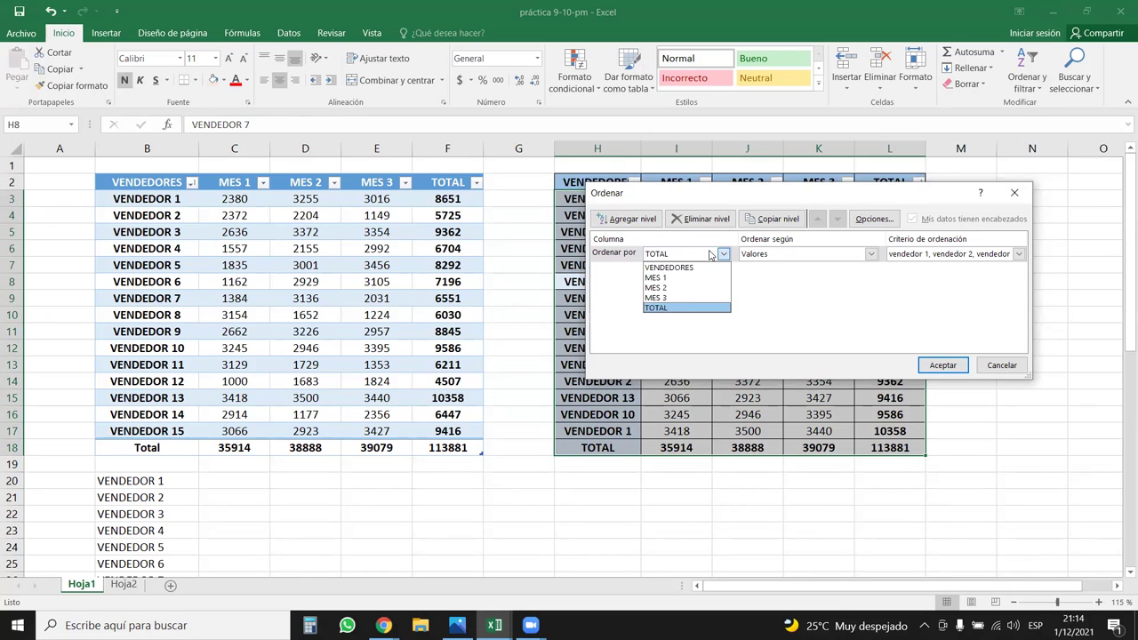
left_click(669, 269)
left_click(942, 364)
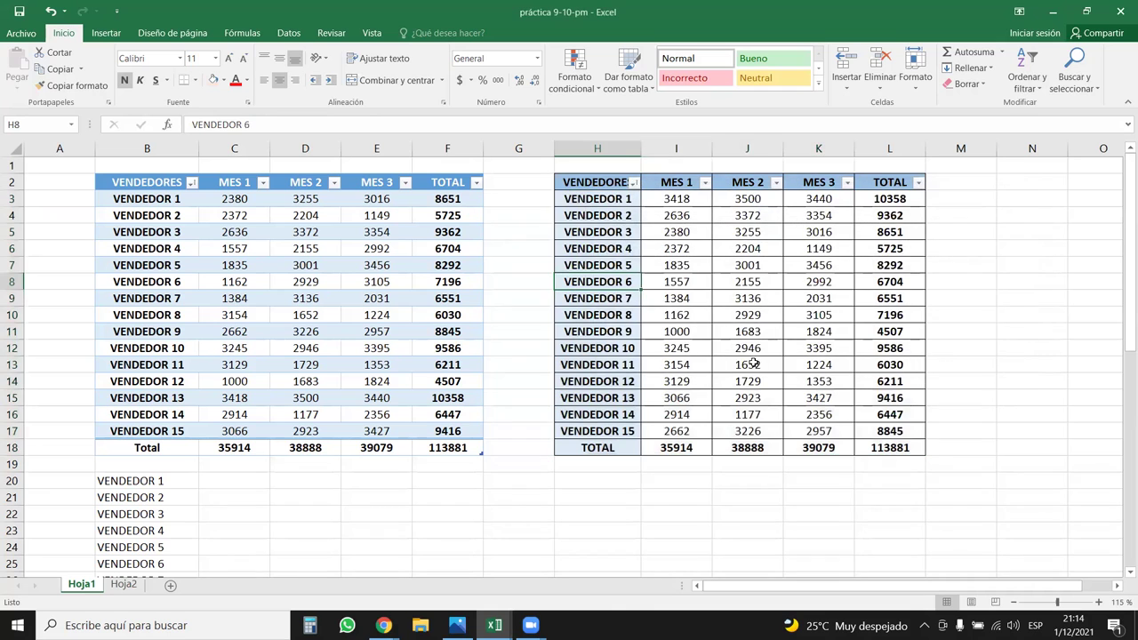
Step: Review the sorted seller range, selecting it down to the TOTAL row without and with the header row
left_click_drag(623, 199, 901, 445)
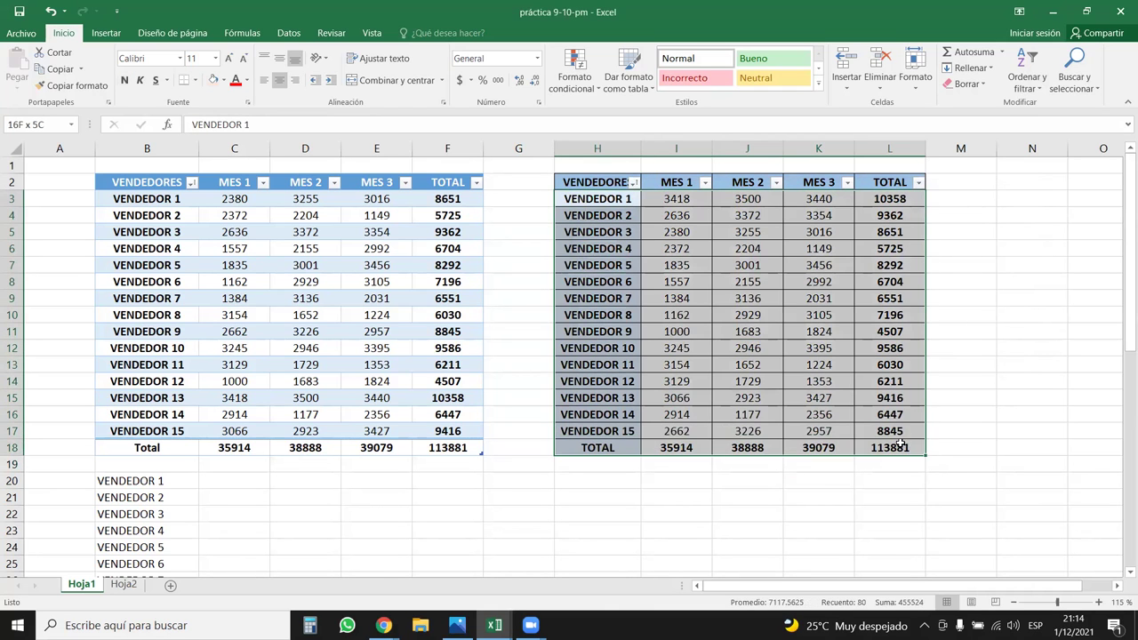
left_click(944, 414)
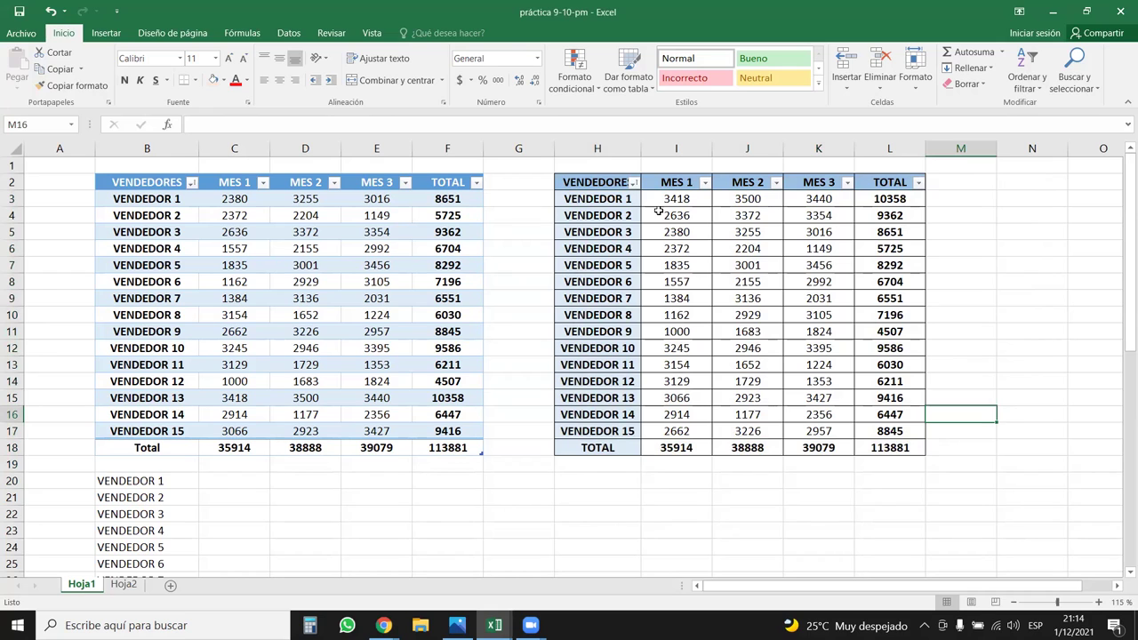
left_click_drag(598, 181, 894, 455)
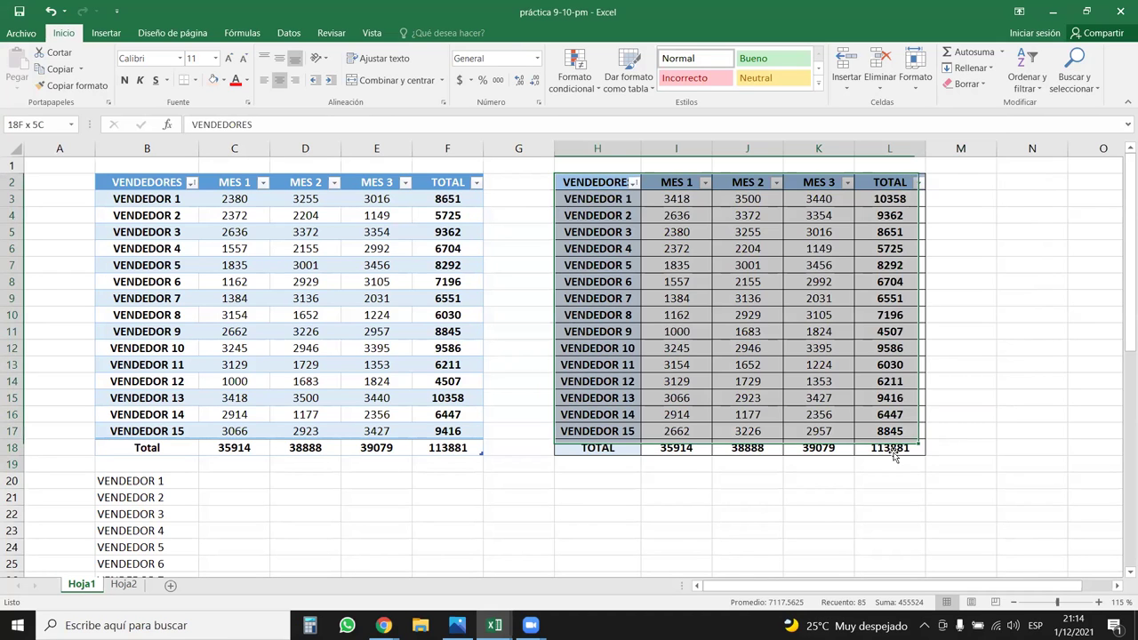
left_click(722, 345)
left_click(696, 260)
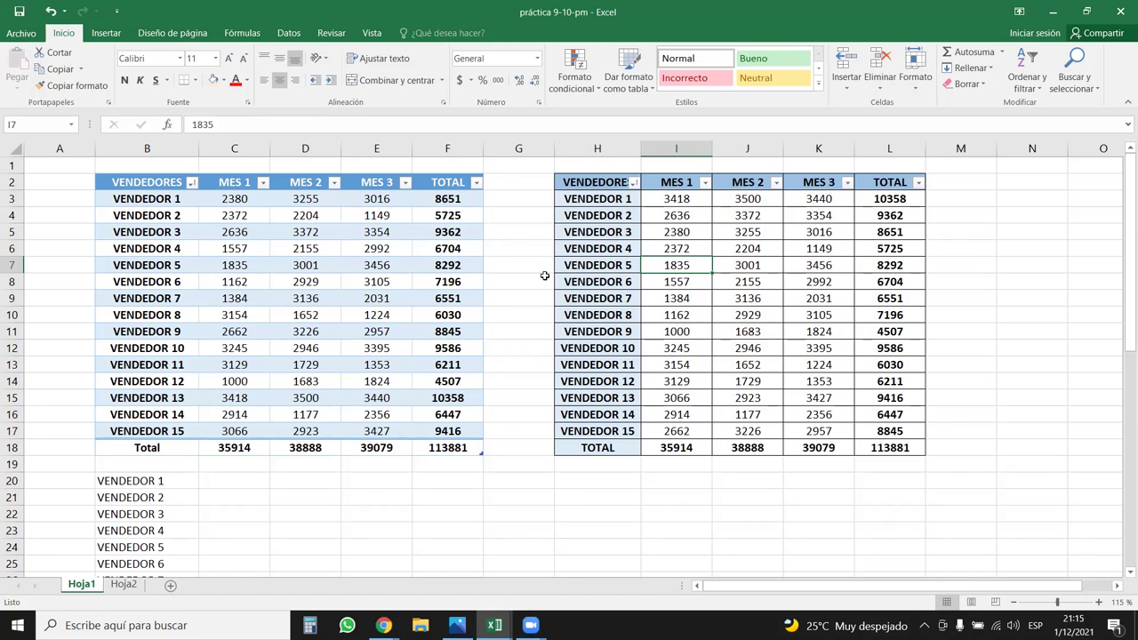
Step: Insert one blank column before each of the MES 1, MES 2 and MES 3 columns in the right-hand range
left_click(680, 149)
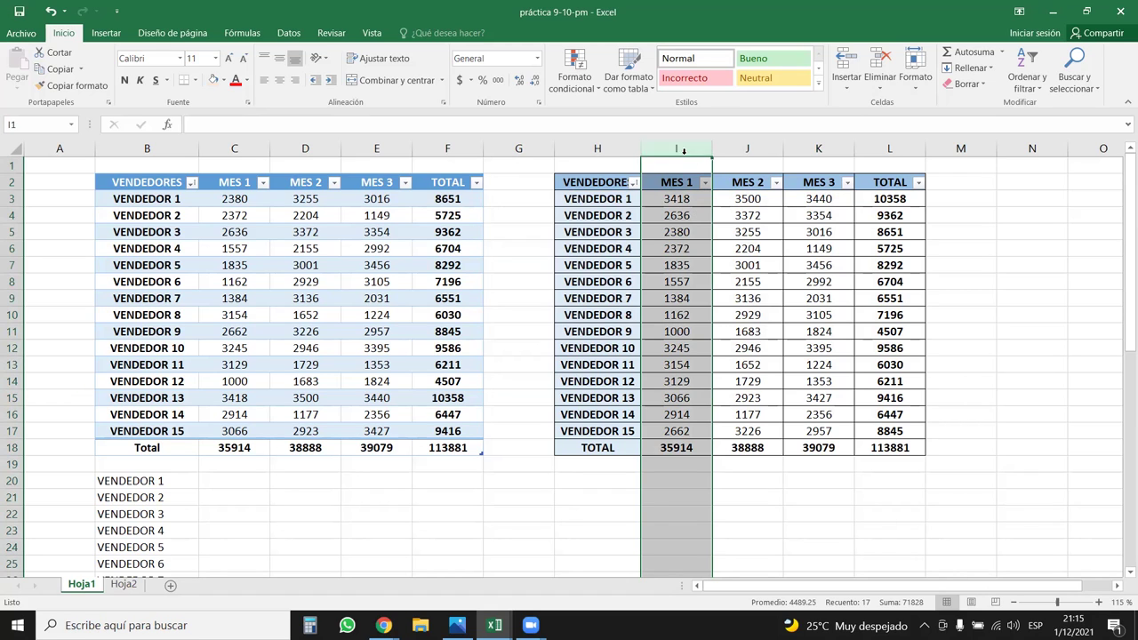
left_click(763, 152, "ctrl")
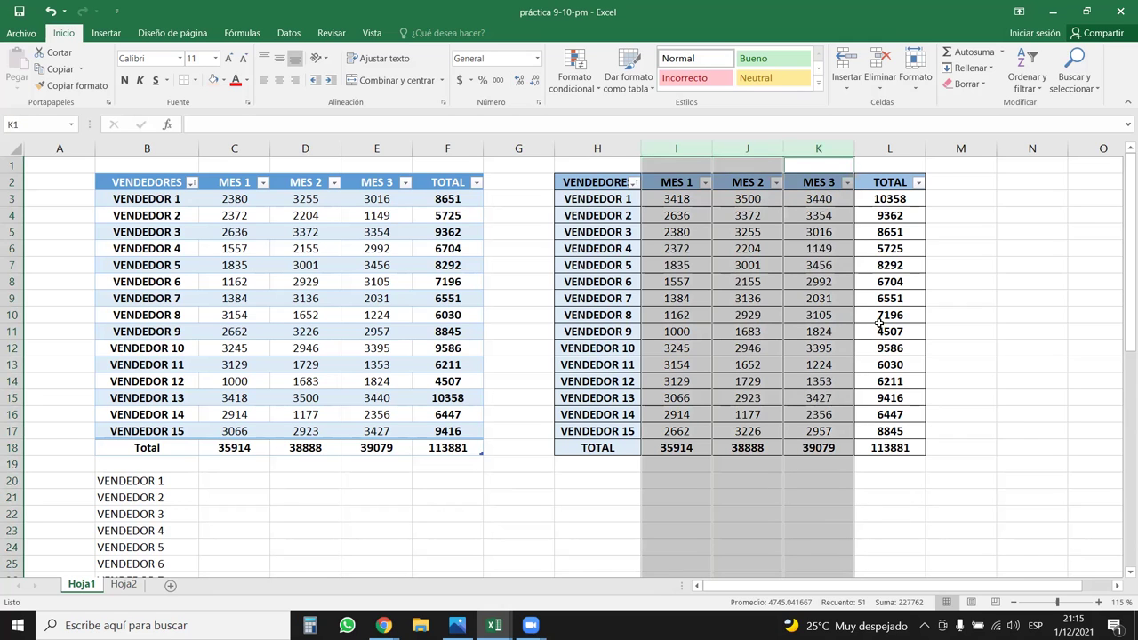
key("ctrl+plus")
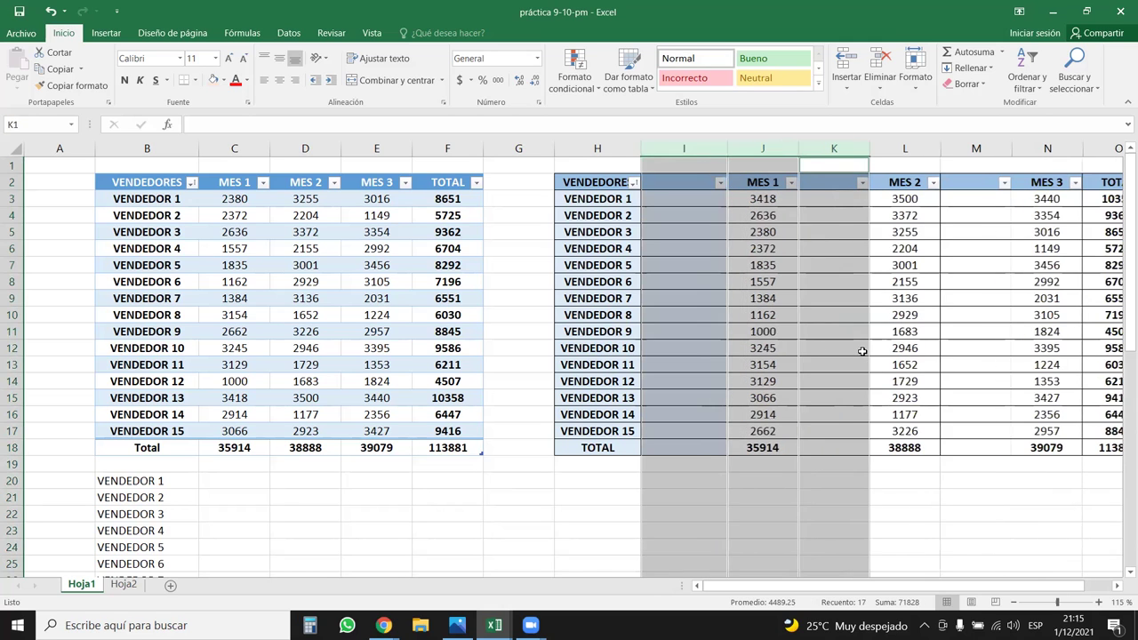
left_click_drag(974, 586, 1070, 587)
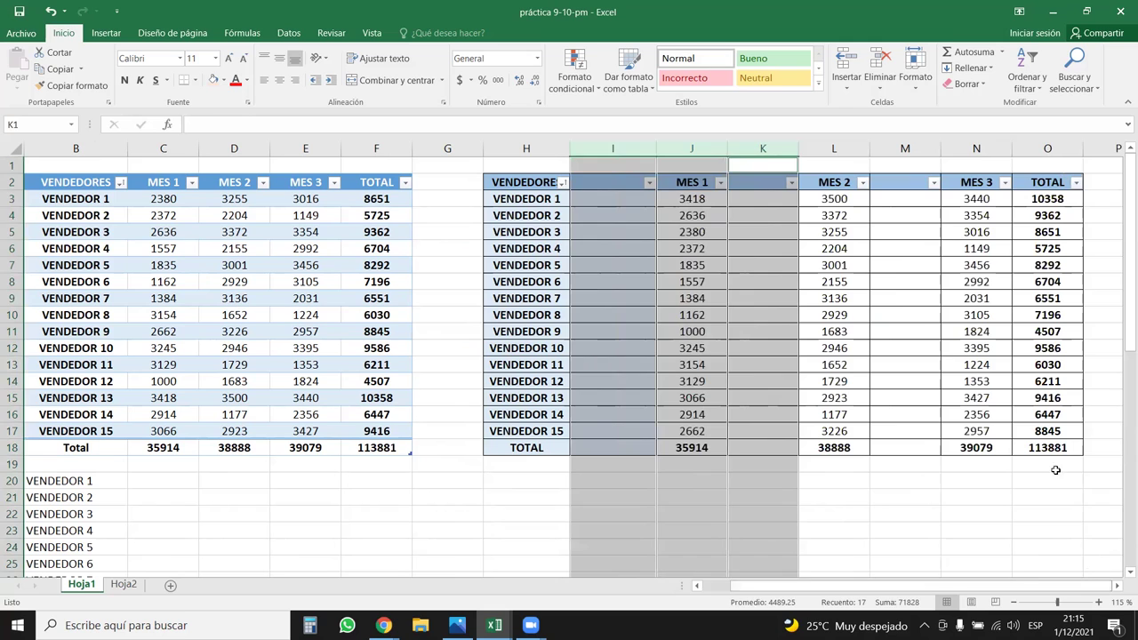
left_click(692, 265)
left_click(693, 149)
left_click(834, 149)
left_click(977, 149)
left_click(692, 315)
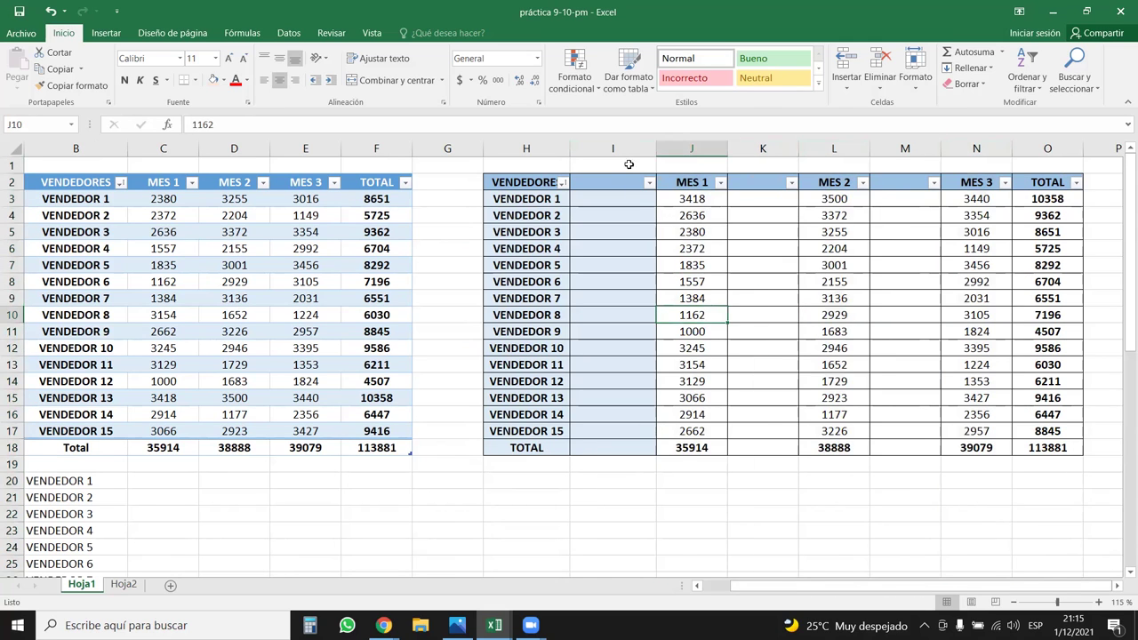
Step: Copy the formatting of the MES 1 column J onto the blank column I beside the sellers
left_click(623, 149)
left_click_drag(516, 178, 526, 447)
left_click(622, 330)
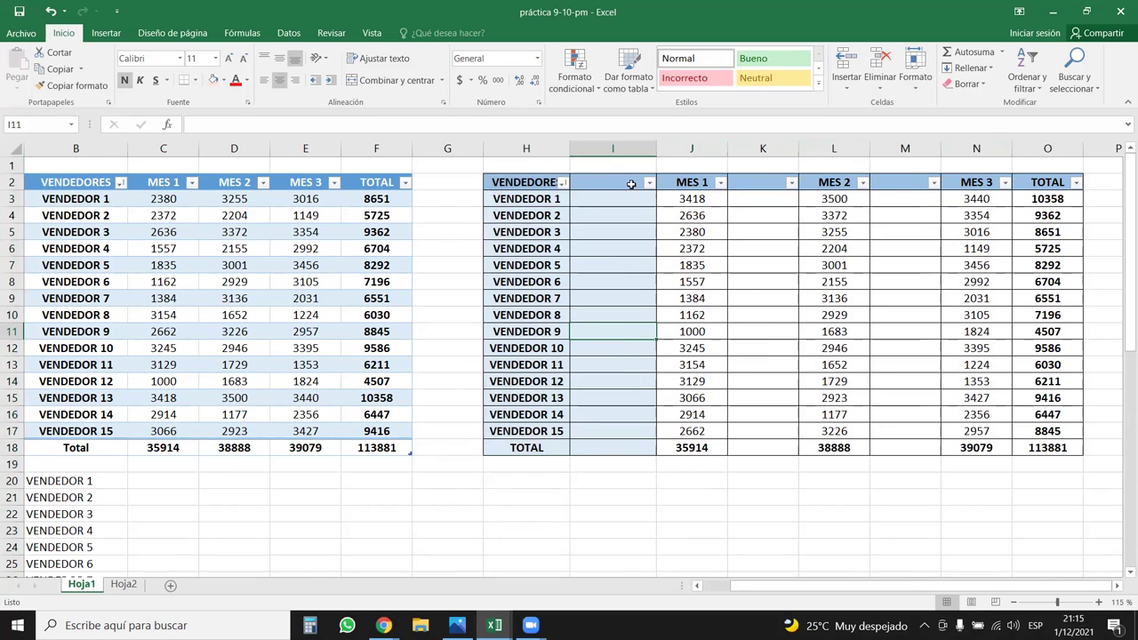
left_click_drag(634, 186, 632, 380)
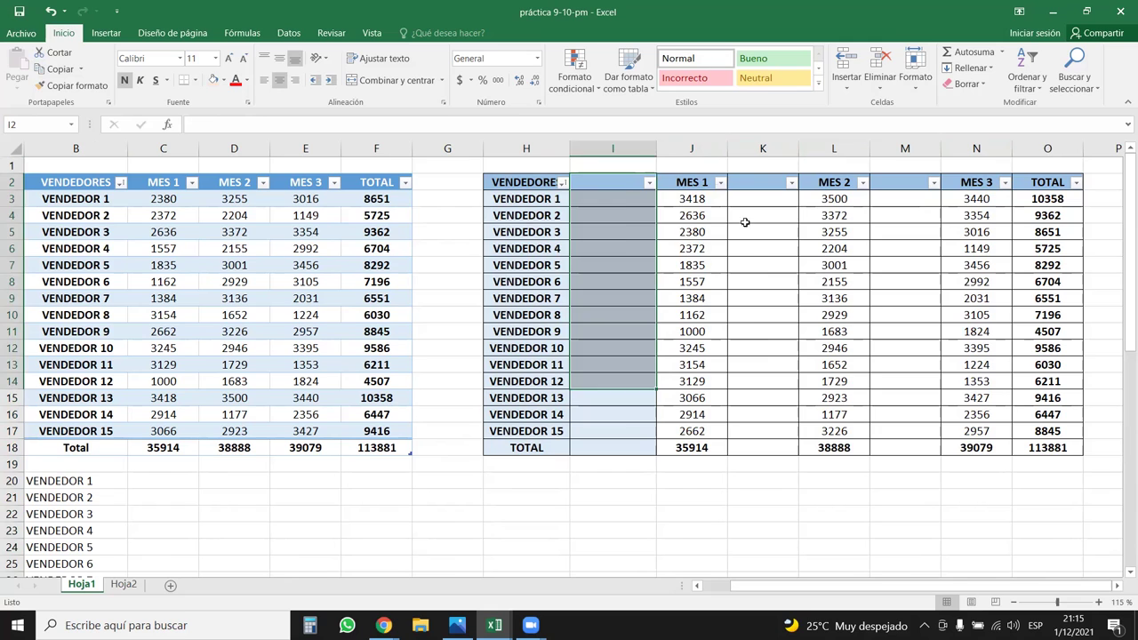
left_click(693, 182)
left_click(692, 148)
left_click(72, 85)
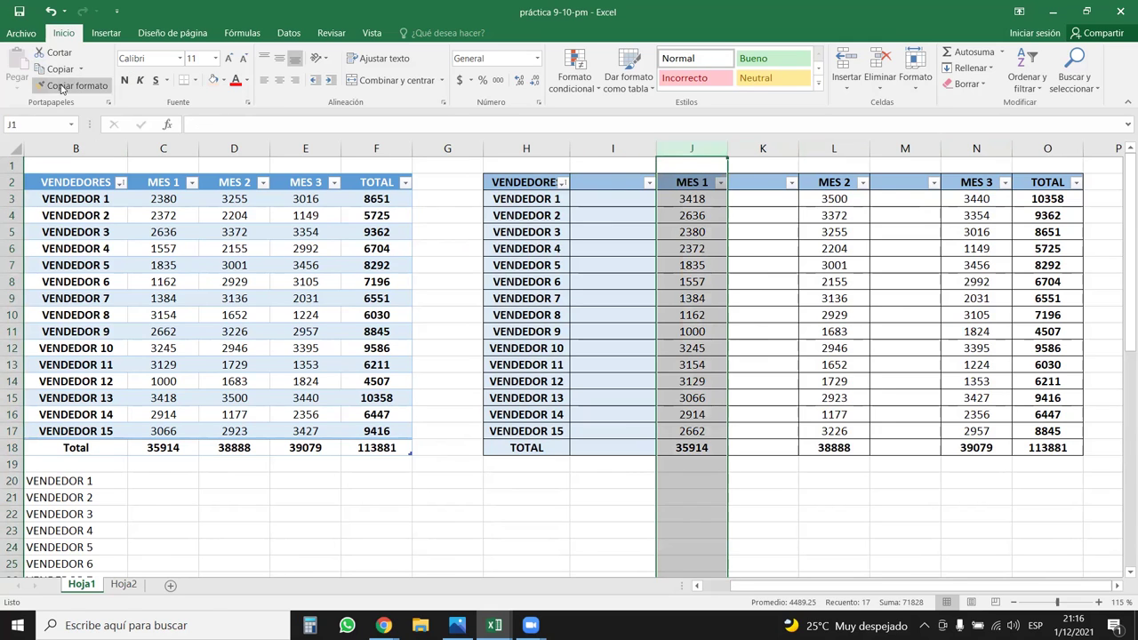
left_click(625, 148)
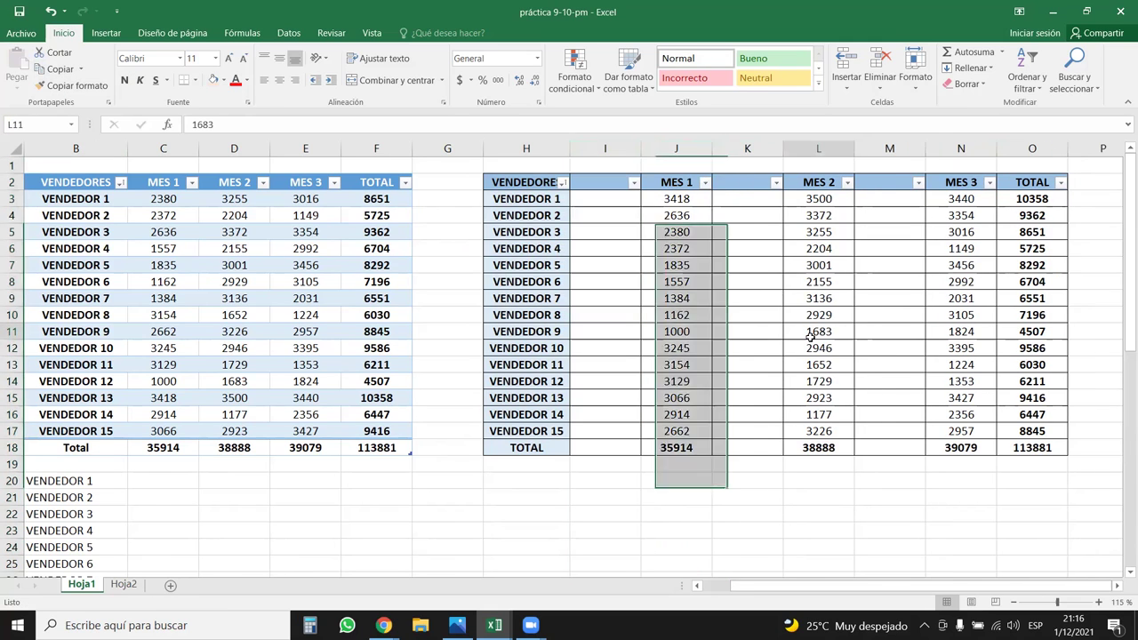
left_click(773, 263)
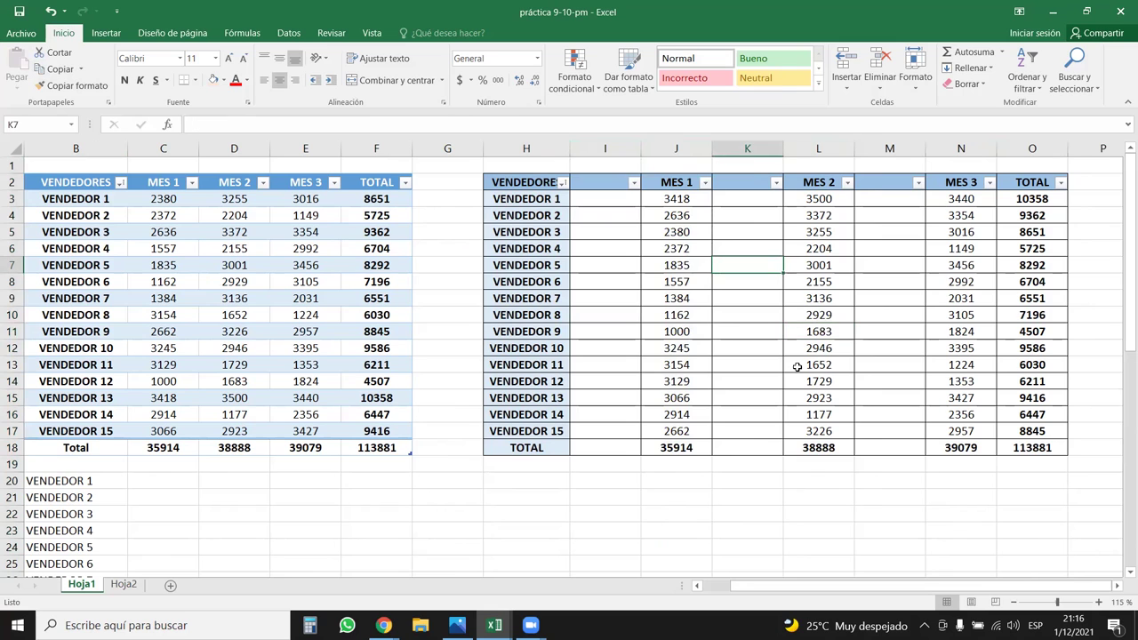
Step: Insert a row of blank cells at H3:O3 beneath the range's headers, shifting the seller data down
left_click_drag(504, 201, 911, 476)
left_click(555, 198)
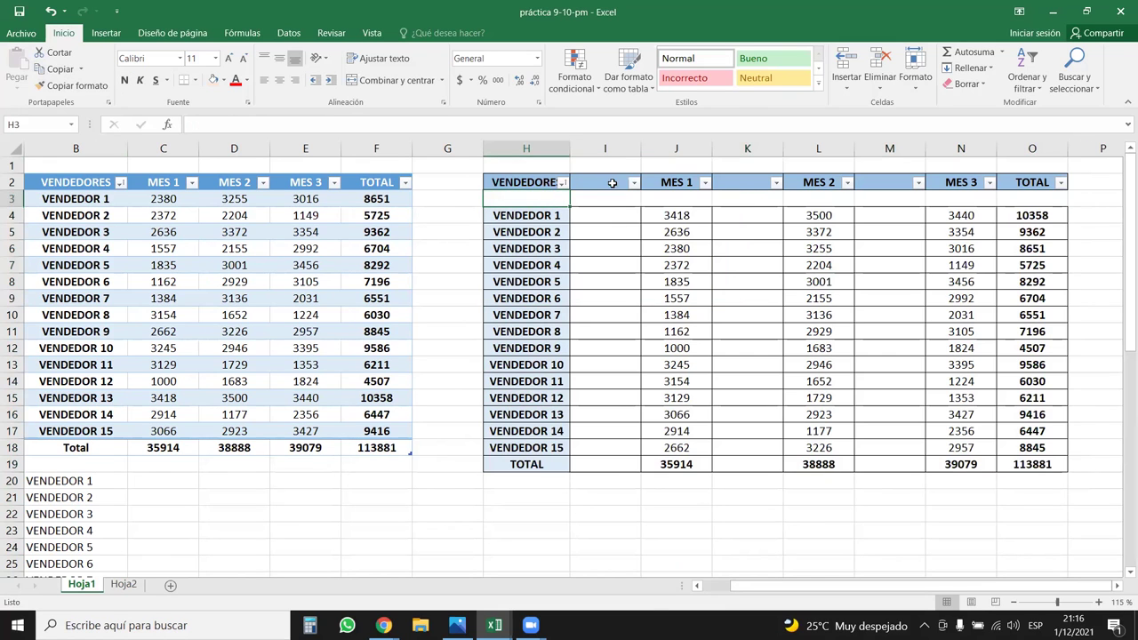
left_click_drag(615, 203, 960, 200)
Step: Enter PRIMERA in I3 as the subheading of the blank column before MES 1
left_click(597, 202)
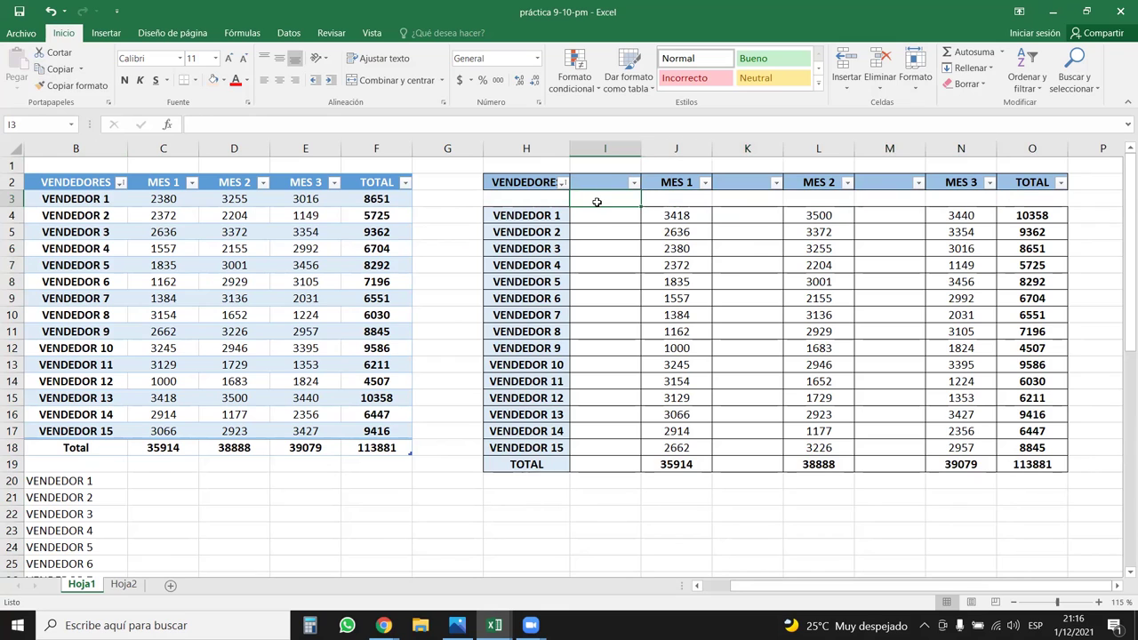
type("pr")
key("BackSpace")
key("BackSpace")
key("BackSpace")
type("PRIMERA")
key("Return")
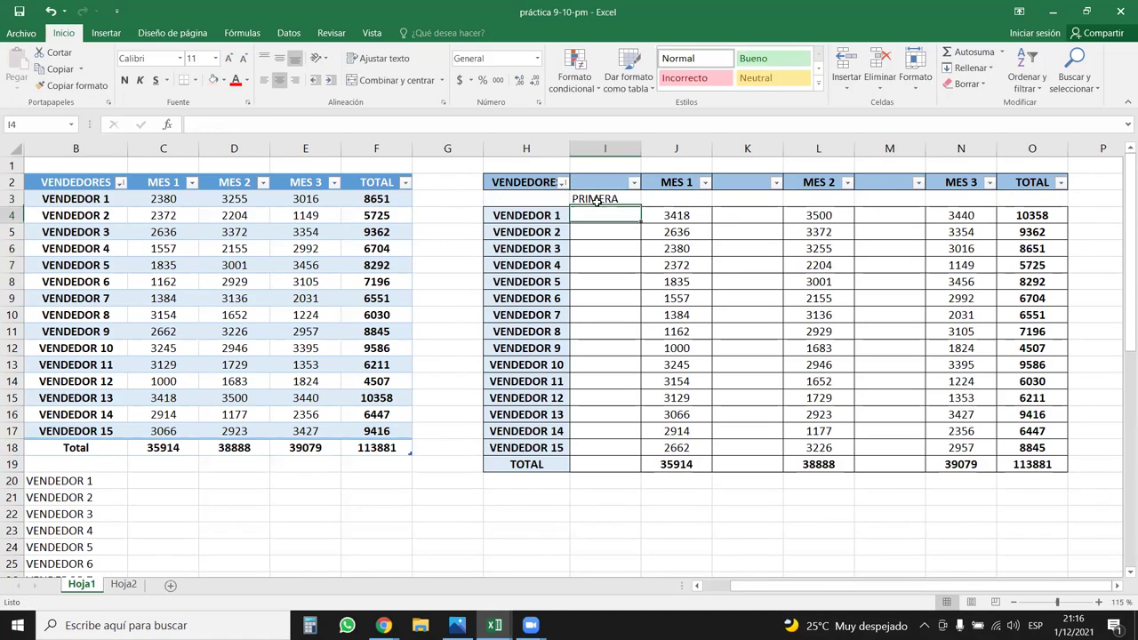
Step: Enter SEGUNDA in J3 and fill the PRIMERA and SEGUNDA pair across to N3
left_click(598, 201)
left_click(705, 182)
left_click(724, 203)
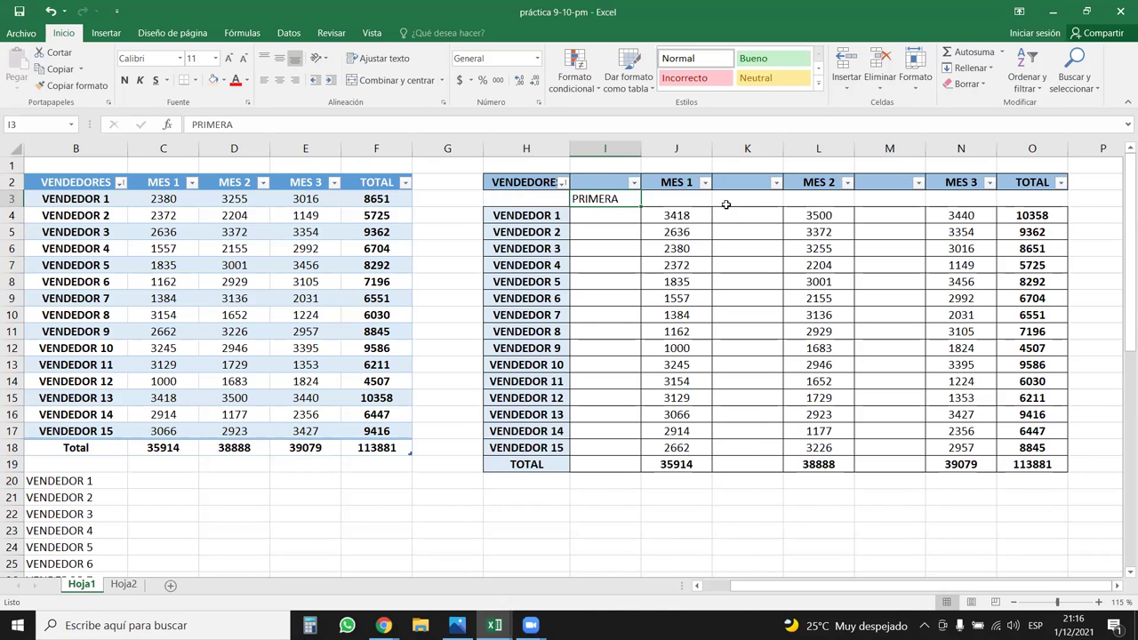
left_click(693, 196)
type("SEGUNDA")
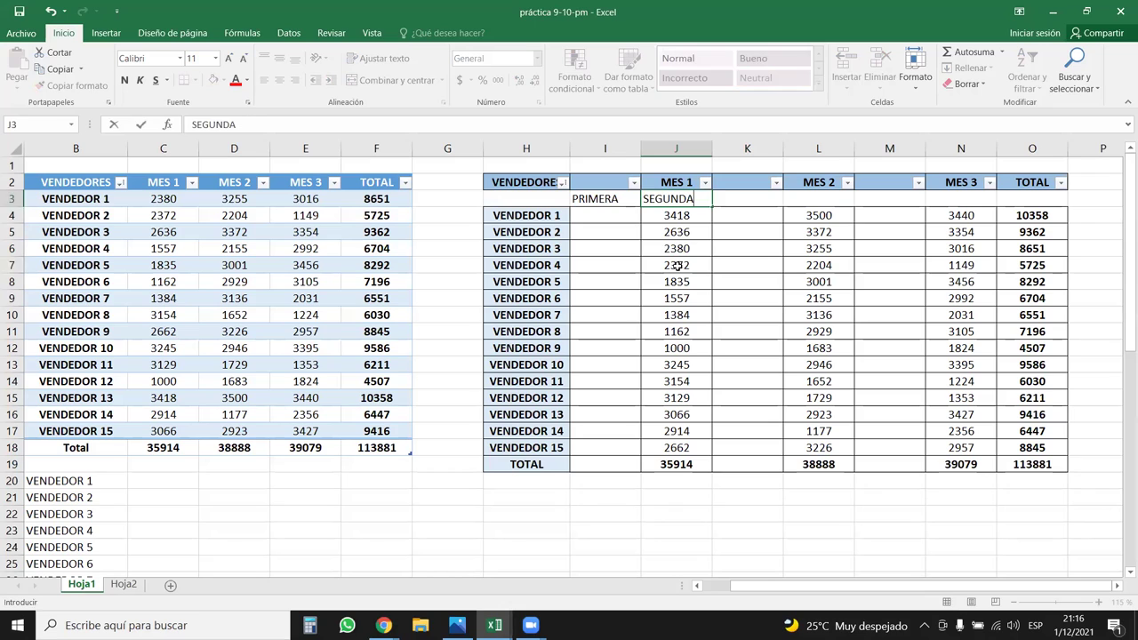
key("Return")
left_click_drag(614, 199, 992, 209)
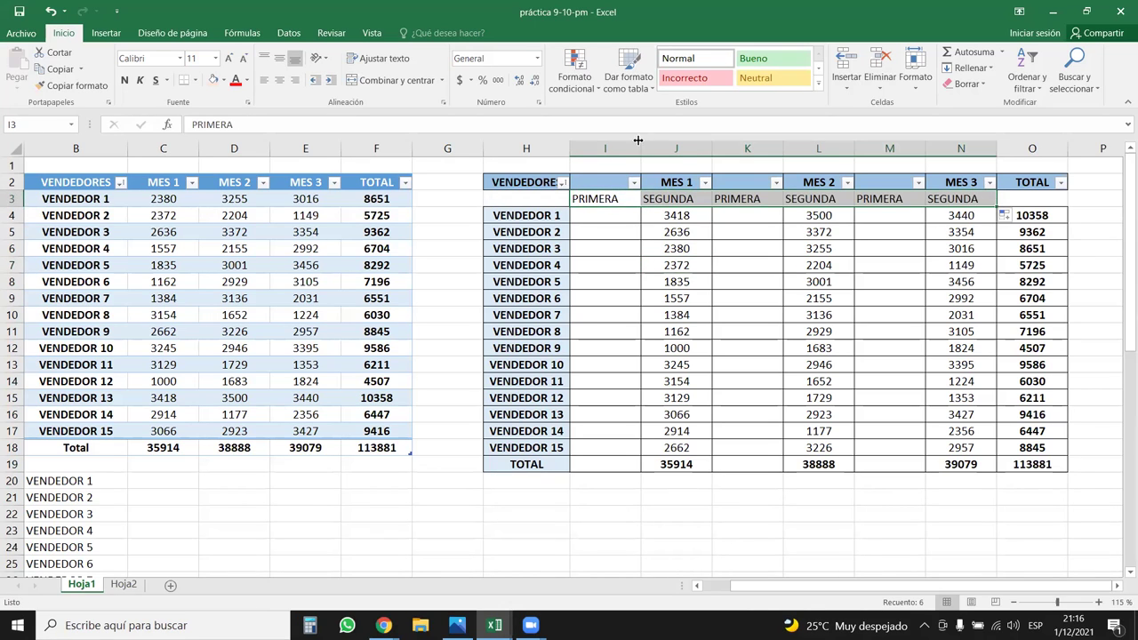
Step: Merge and center the VENDEDORES header across H2:H3 and align it to the vertical middle
left_click_drag(552, 177, 543, 201)
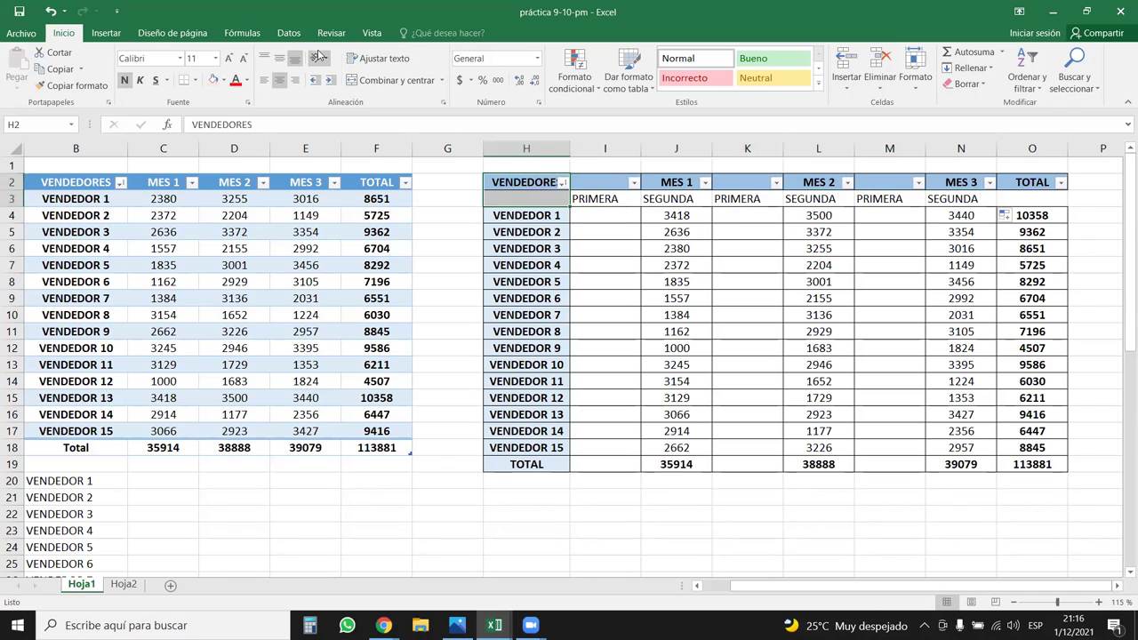
left_click(397, 80)
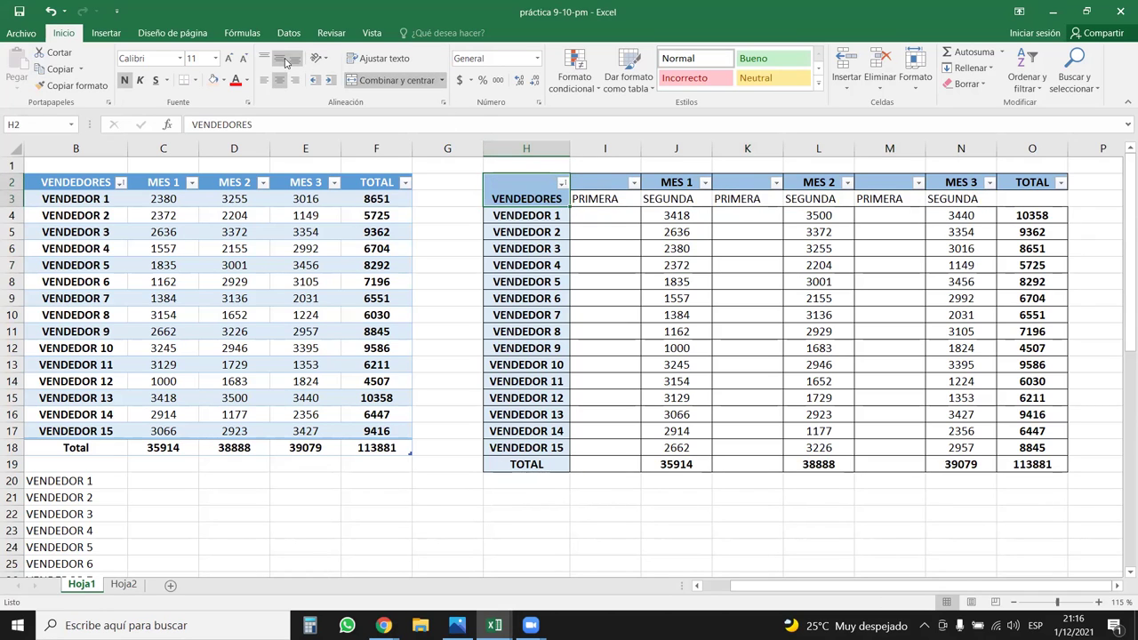
left_click(280, 58)
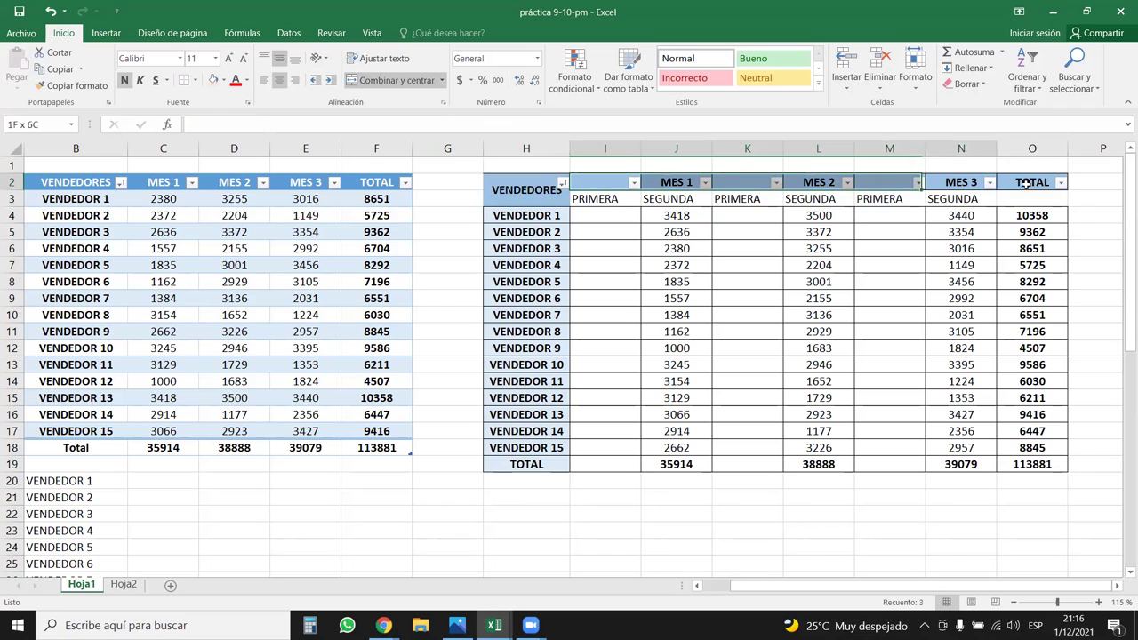
Step: Remove the filter buttons from the header row of the H2:O19 sales range
left_click(607, 189)
key("shift+Right")
key("shift+Right")
key("shift+Right")
key("shift+Right")
key("shift+Right")
key("shift+Right")
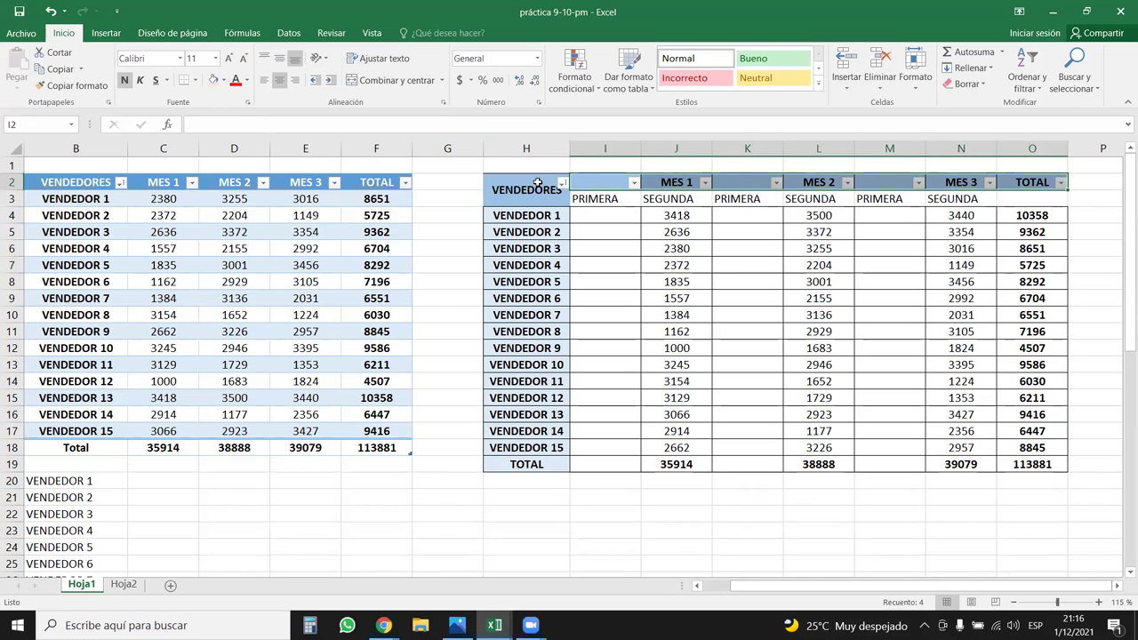
left_click(587, 187)
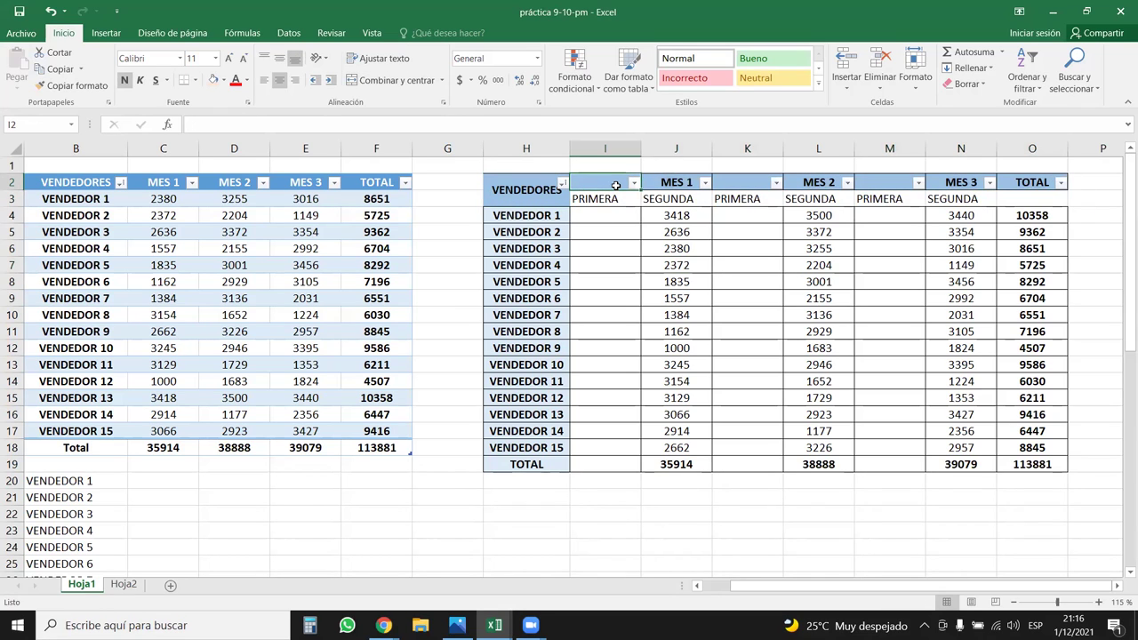
key("ctrl+shift+l")
left_click(638, 217)
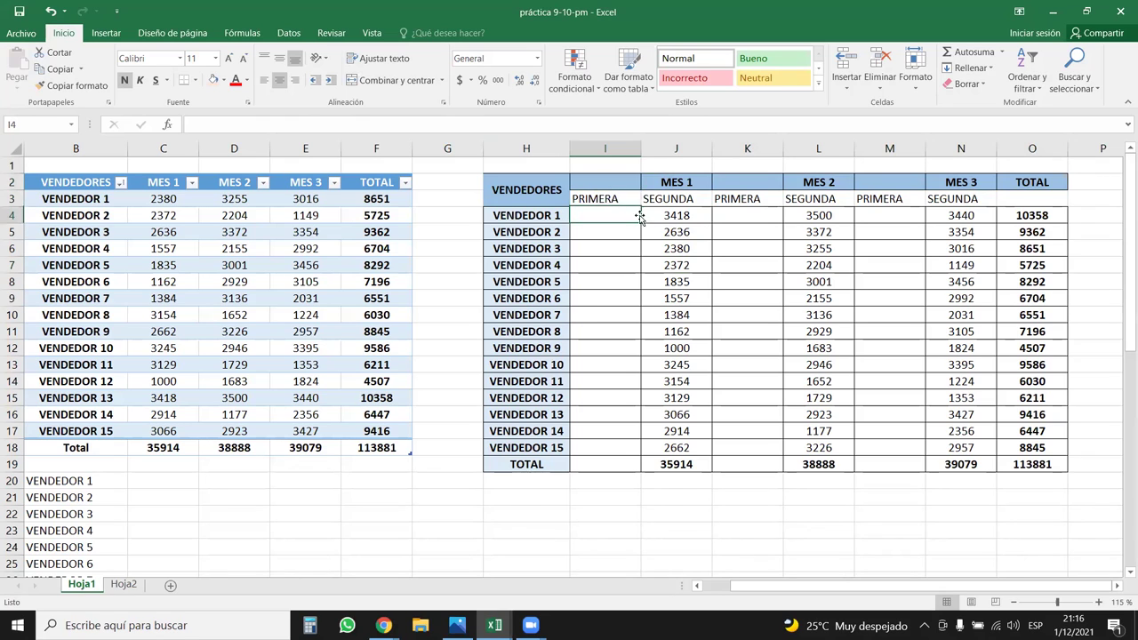
Step: Merge and center MES 1, MES 2 and MES 3 over their column pairs and TOTAL over O2:O3
left_click_drag(605, 184, 685, 182)
left_click_drag(758, 182, 815, 184)
left_click_drag(889, 182, 956, 182)
left_click_drag(1032, 182, 1032, 199)
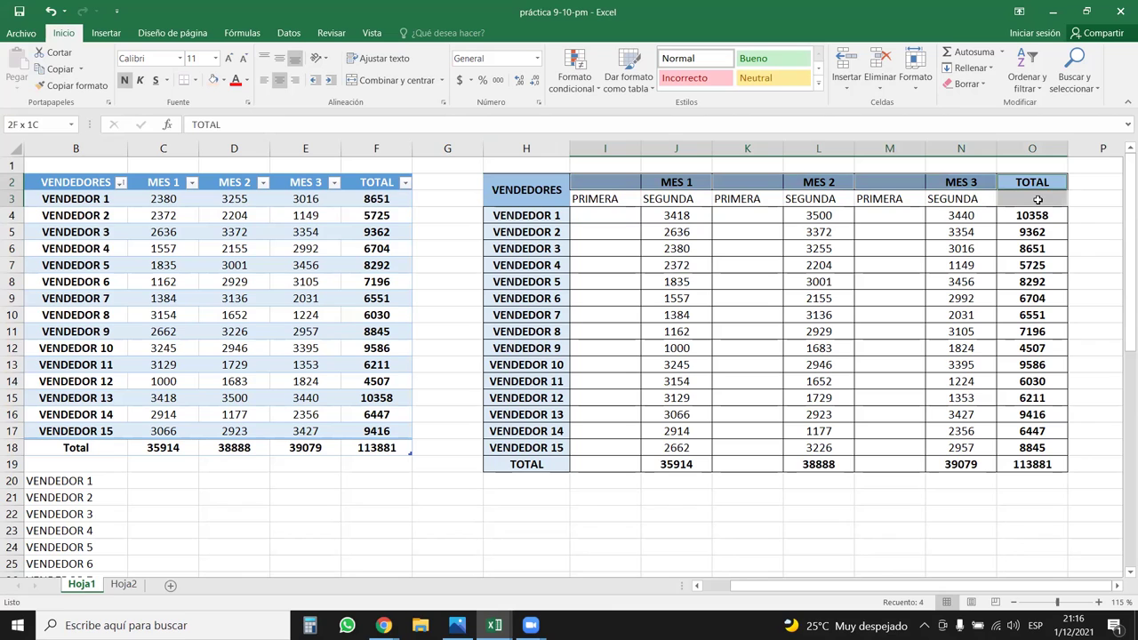
left_click(377, 80)
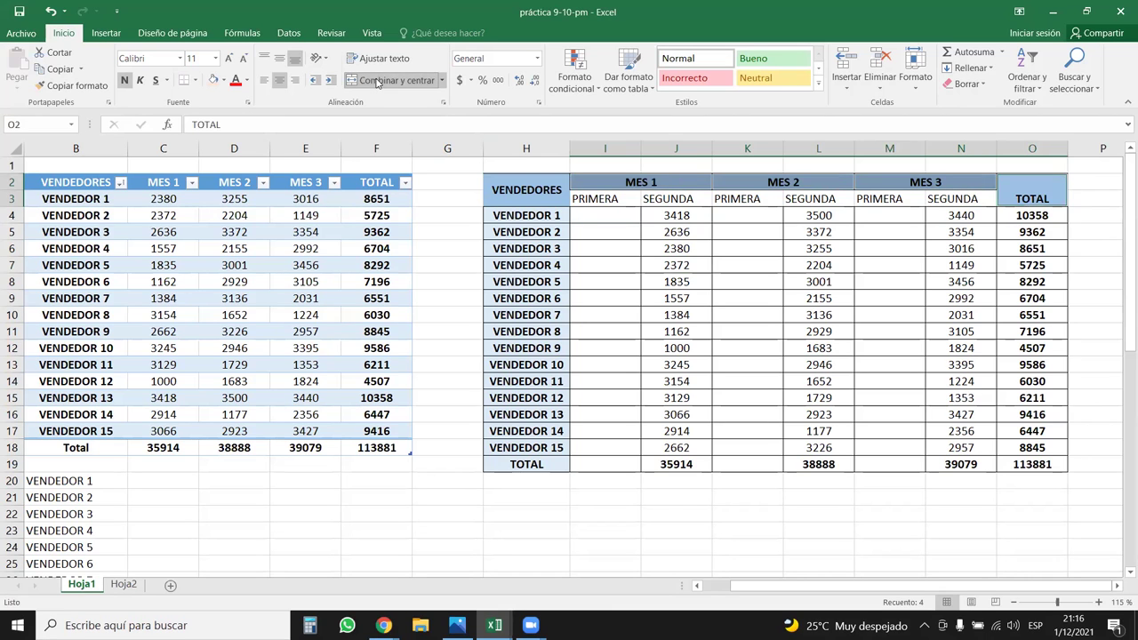
Step: Middle-align the header block H2:O3 vertically, and undo both the alignment and the header merging
left_click_drag(1043, 192, 493, 184)
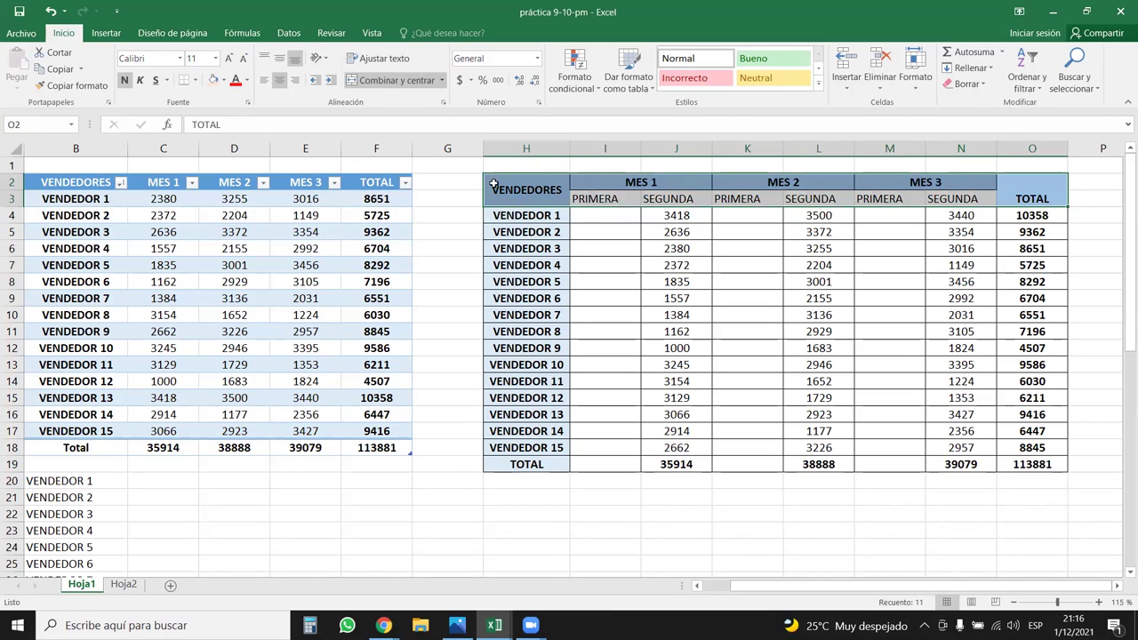
left_click(279, 58)
left_click(899, 281)
key("ctrl+z")
key("ctrl+z")
left_click(945, 266)
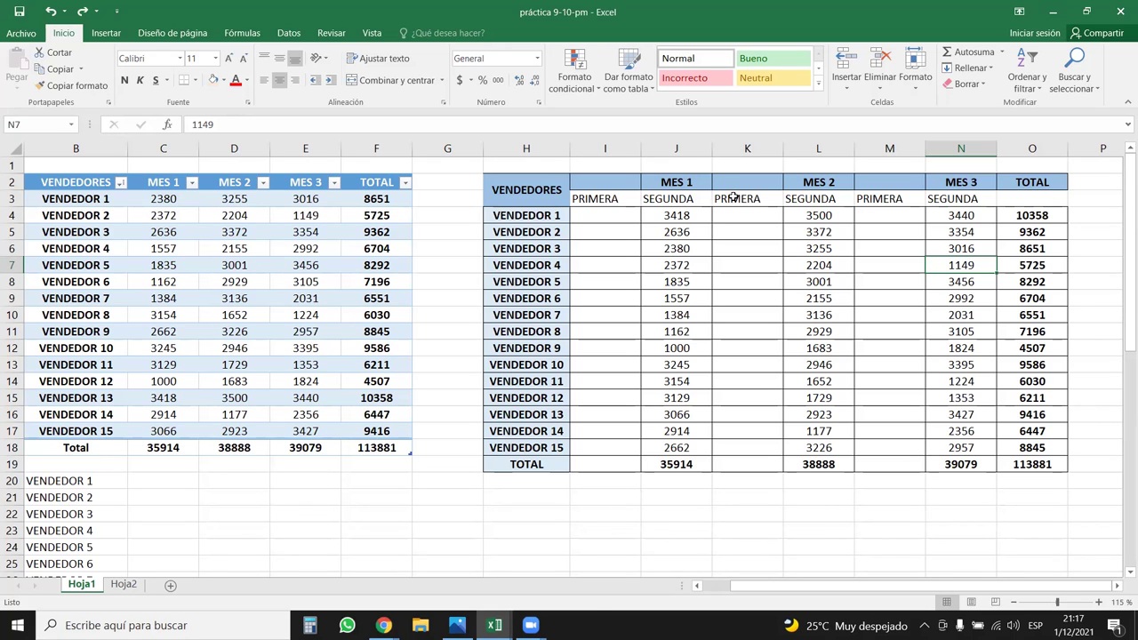
Step: Merge and center each month header across its PRIMERA and SEGUNDA columns, and TOTAL across O2:O3
left_click_drag(615, 181, 658, 181)
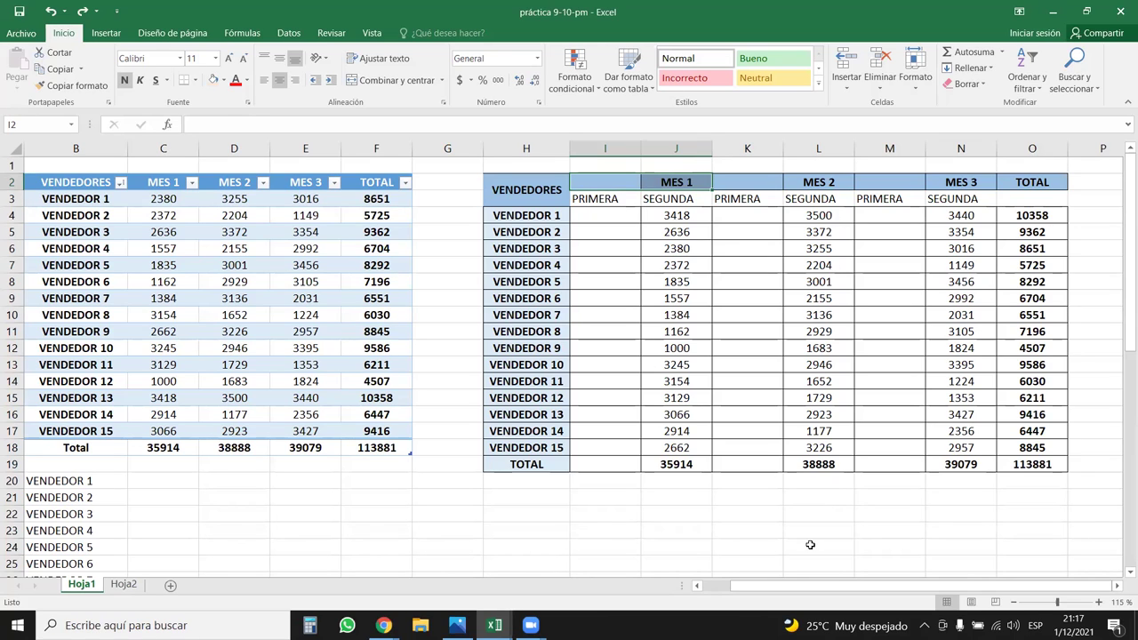
left_click(768, 182, "ctrl")
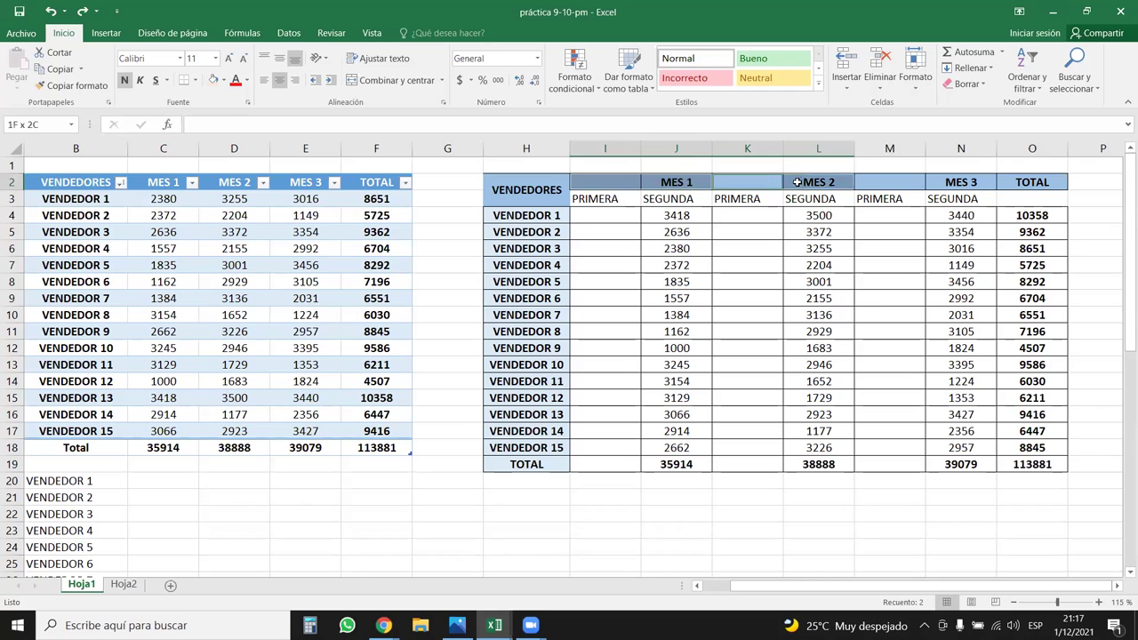
left_click(912, 181, "ctrl")
left_click(961, 181, "ctrl")
left_click_drag(1031, 181, 1031, 199)
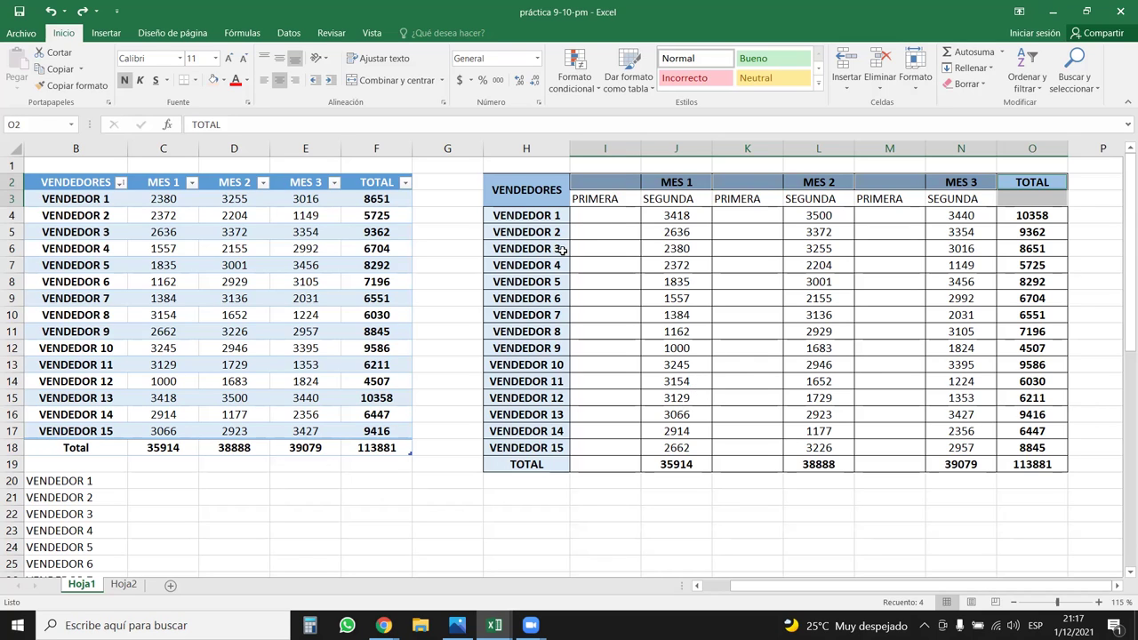
left_click(384, 87)
left_click(768, 298)
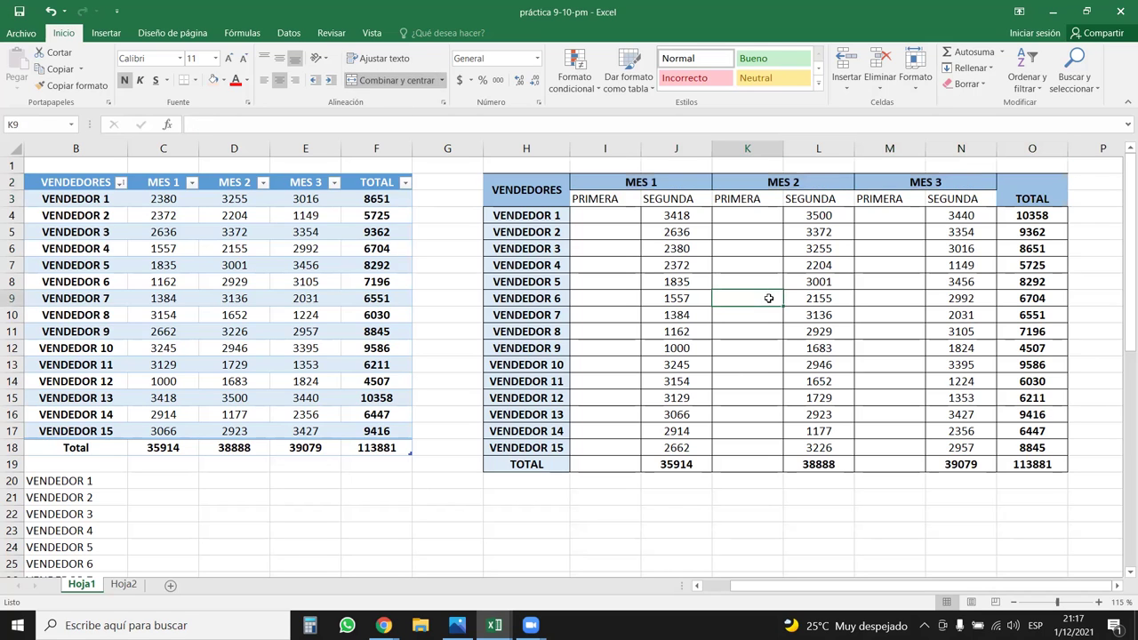
Step: Center the headers and subheadings in H2:O3 both vertically and horizontally
left_click_drag(509, 192, 1041, 198)
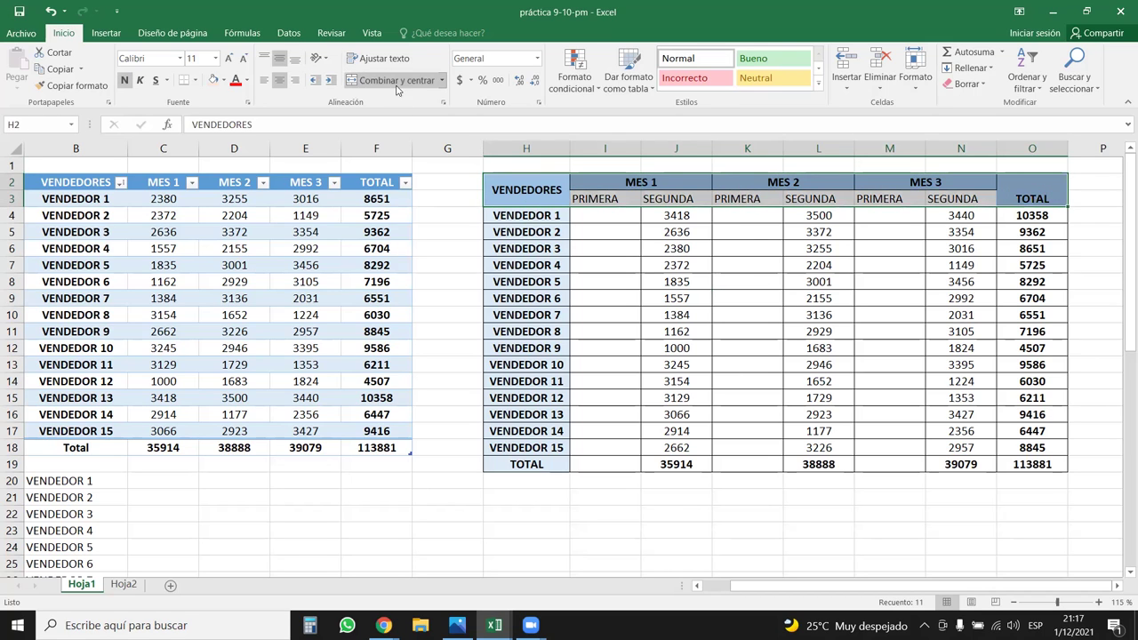
left_click(280, 59)
left_click(280, 80)
left_click(279, 80)
left_click(605, 266)
left_click_drag(738, 249, 724, 271)
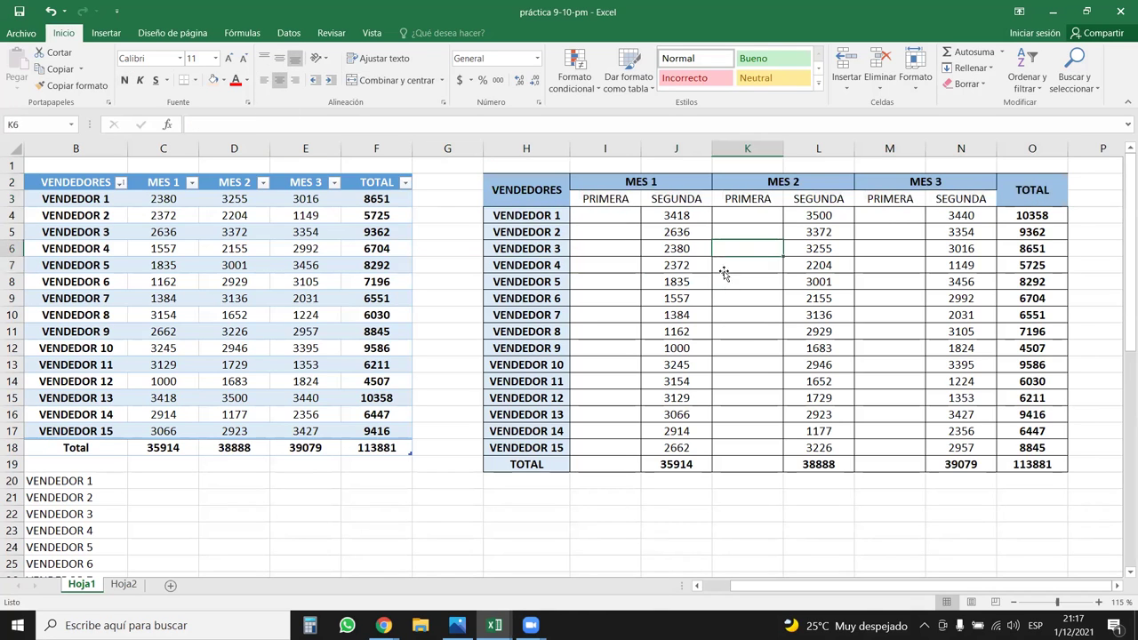
Step: Clear the sales figures in I4:N18 and the column totals in the TOTAL row through N19
left_click_drag(628, 215, 960, 445)
key("Delete")
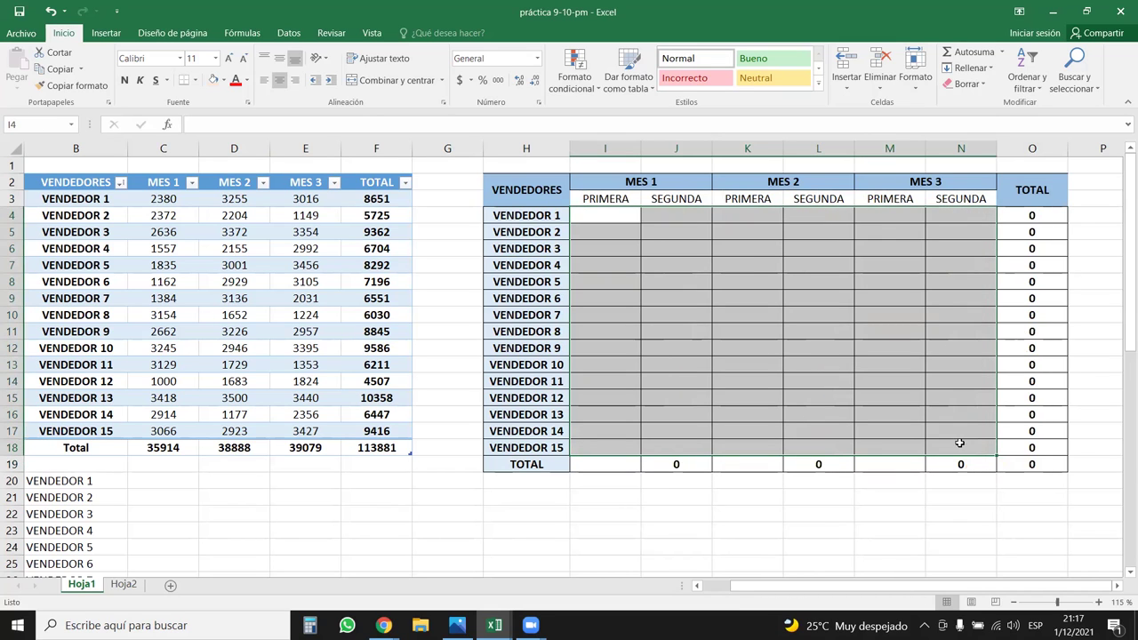
left_click_drag(698, 481, 976, 462)
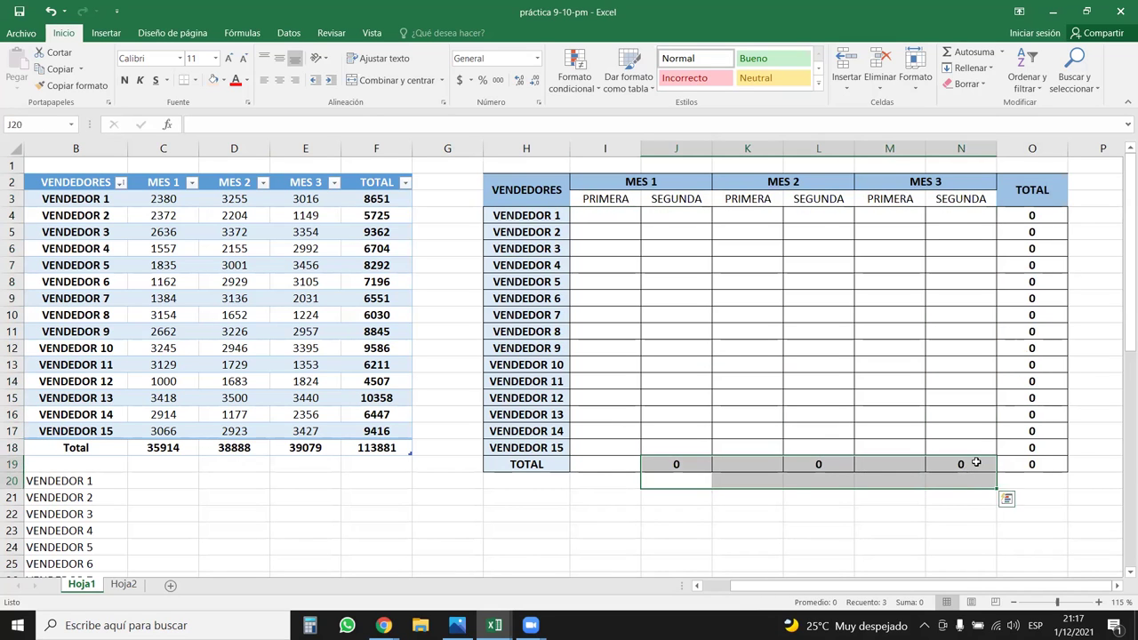
key("Delete")
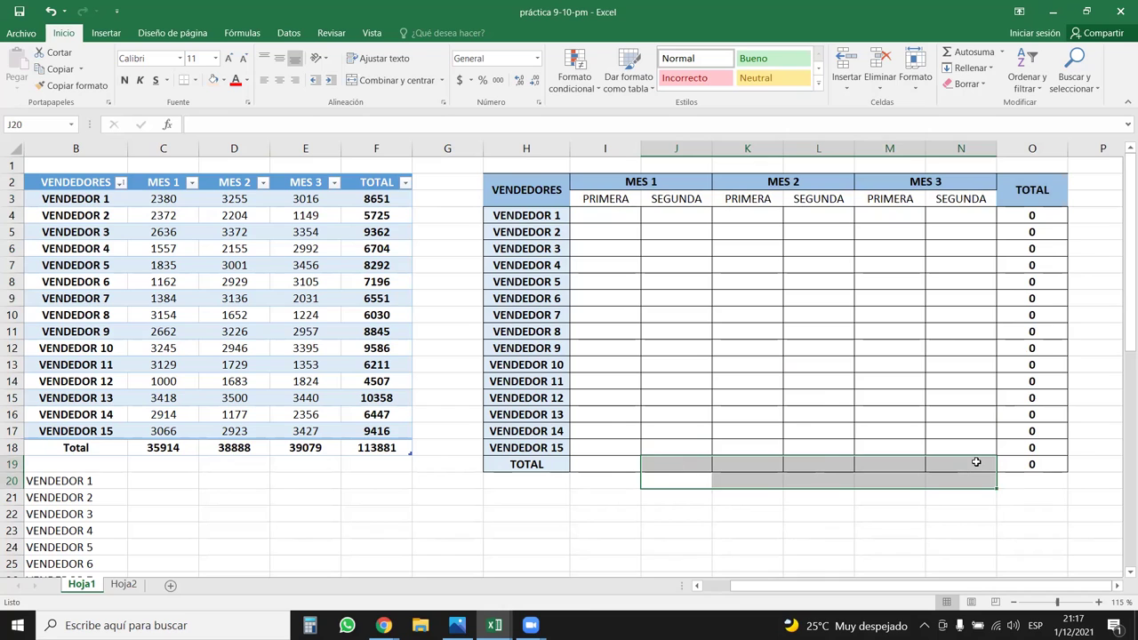
Step: Enter =ALEATORIO.ENTRE(800;2500) in I4 and fill it over I4:N18 for all sellers and subcolumns
left_click(614, 215)
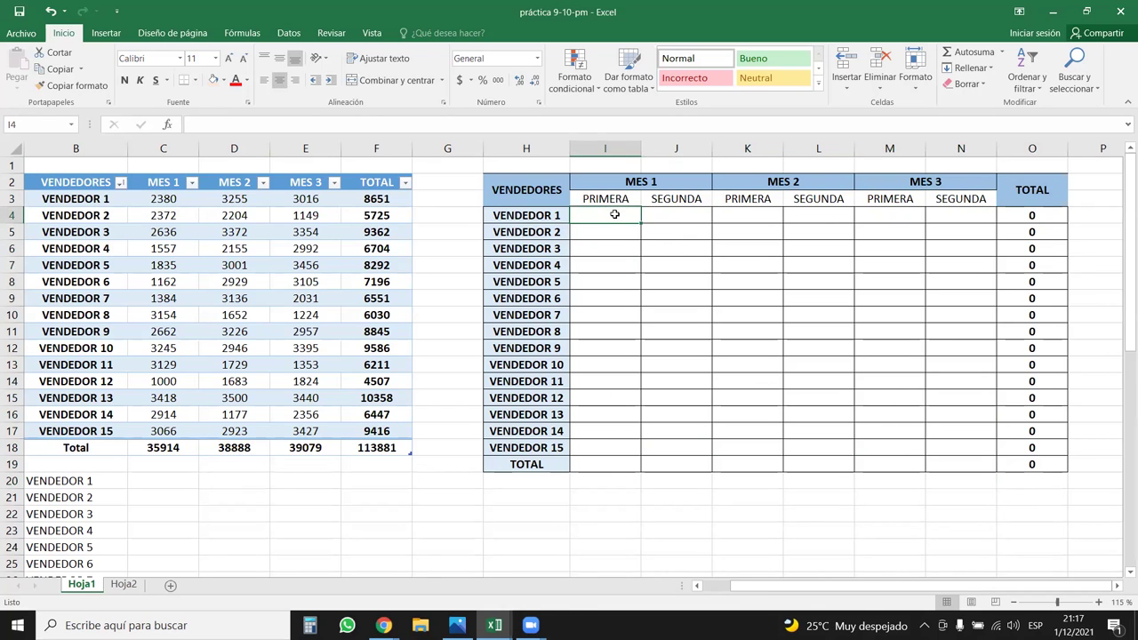
type("=ALE")
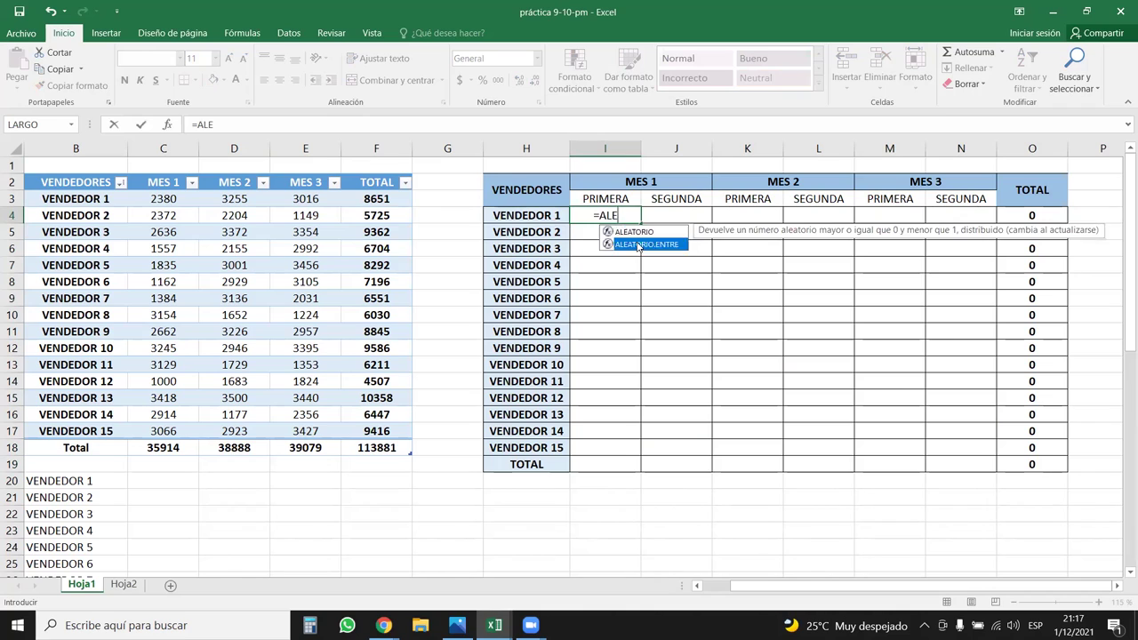
double_click(637, 243)
type("800;2500")
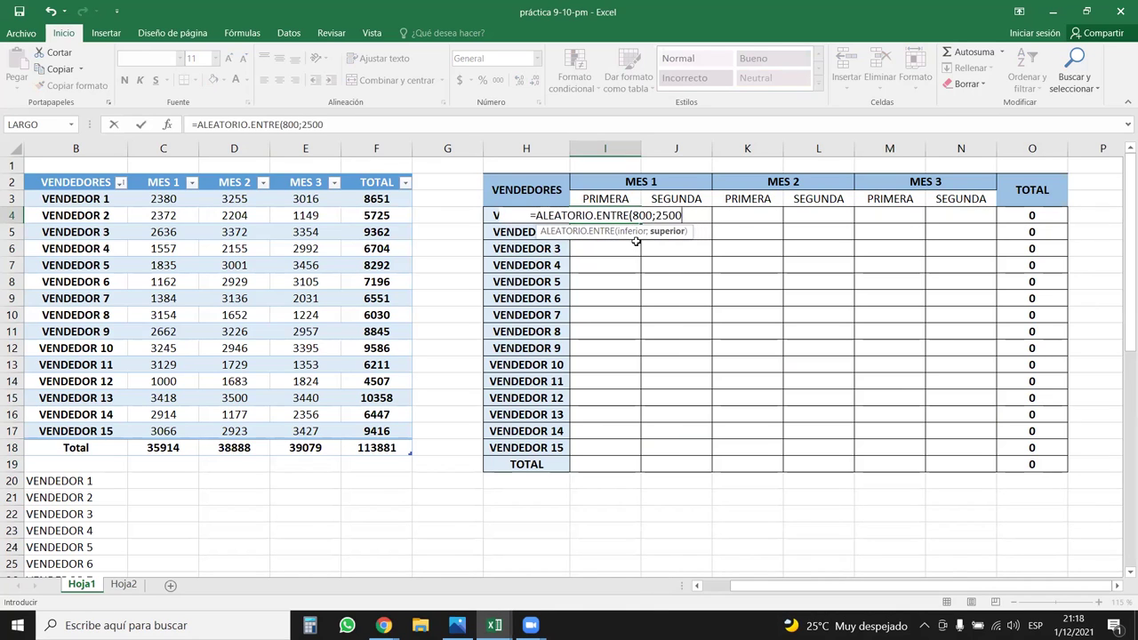
type(")")
key("Return")
left_click(638, 220)
left_click_drag(640, 221, 975, 452)
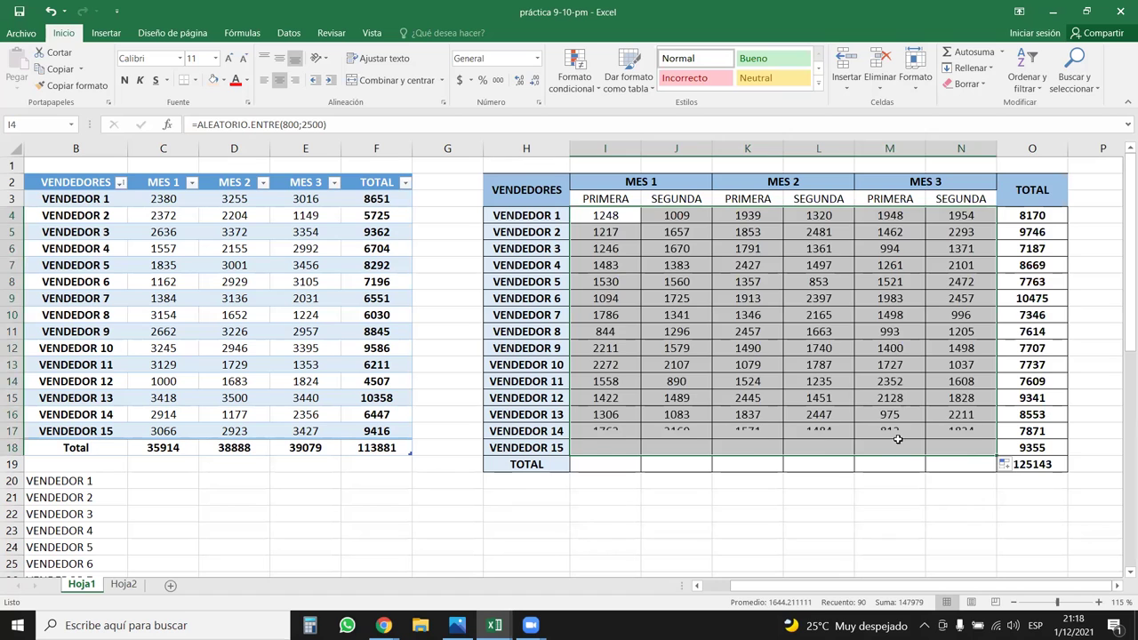
Step: Copy I4:N18 and paste it over itself as values to replace the random formulas with fixed numbers
left_click(676, 315)
left_click_drag(605, 221, 979, 447)
key("ctrl+c")
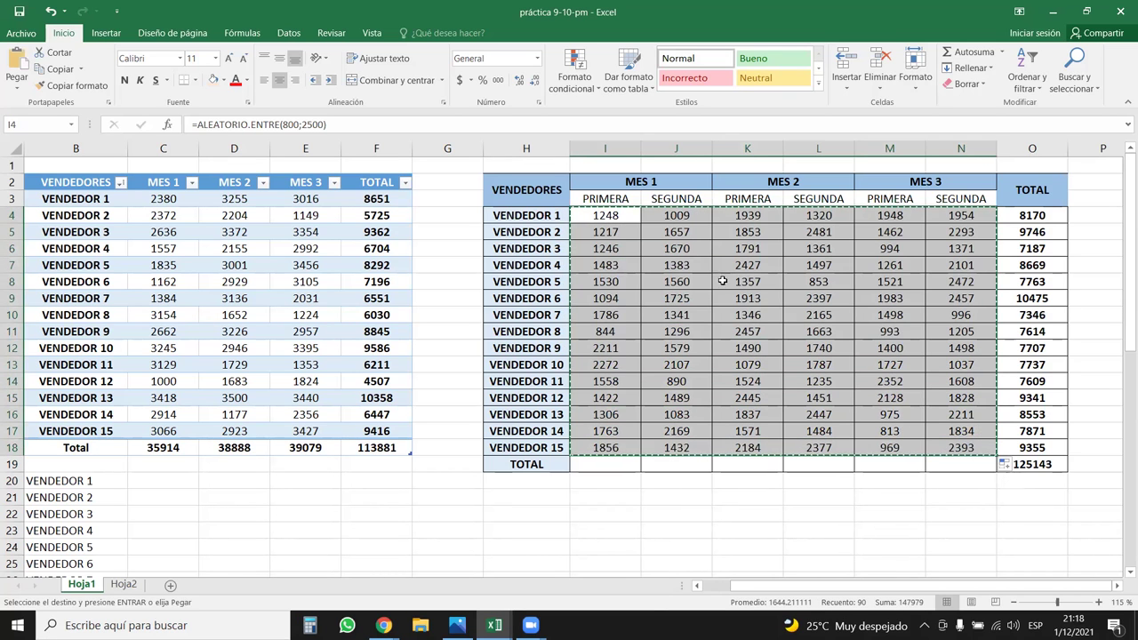
right_click(612, 215)
left_click(667, 253)
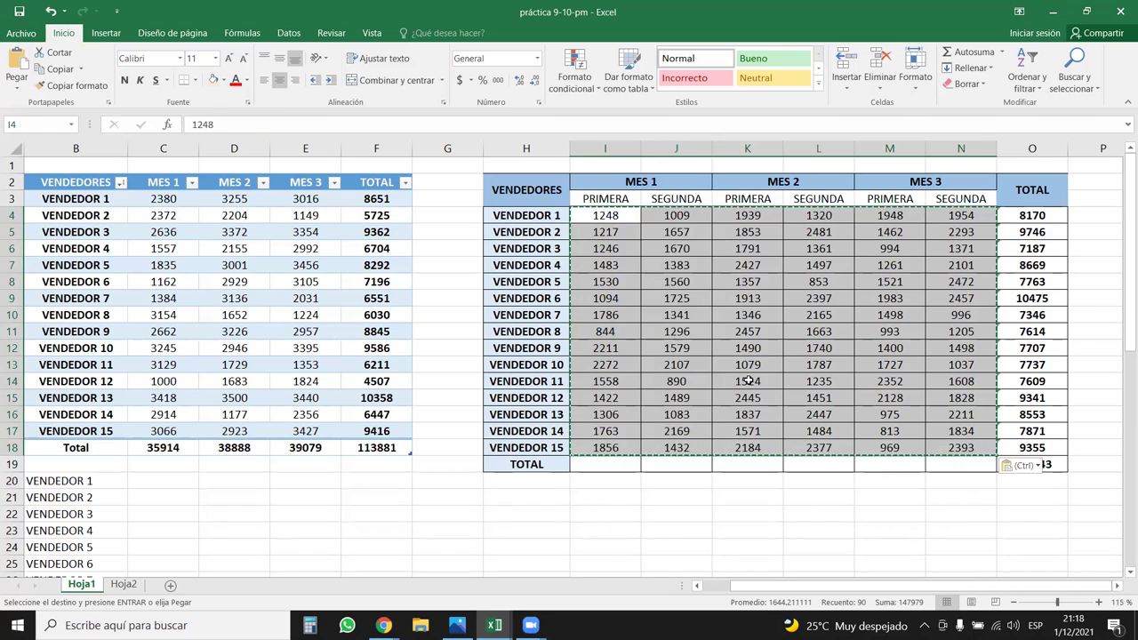
left_click(819, 398)
left_click(993, 401)
key("Escape")
key("Right")
key("Down")
key("Down")
key("Down")
key("Down")
key("Down")
key("Down")
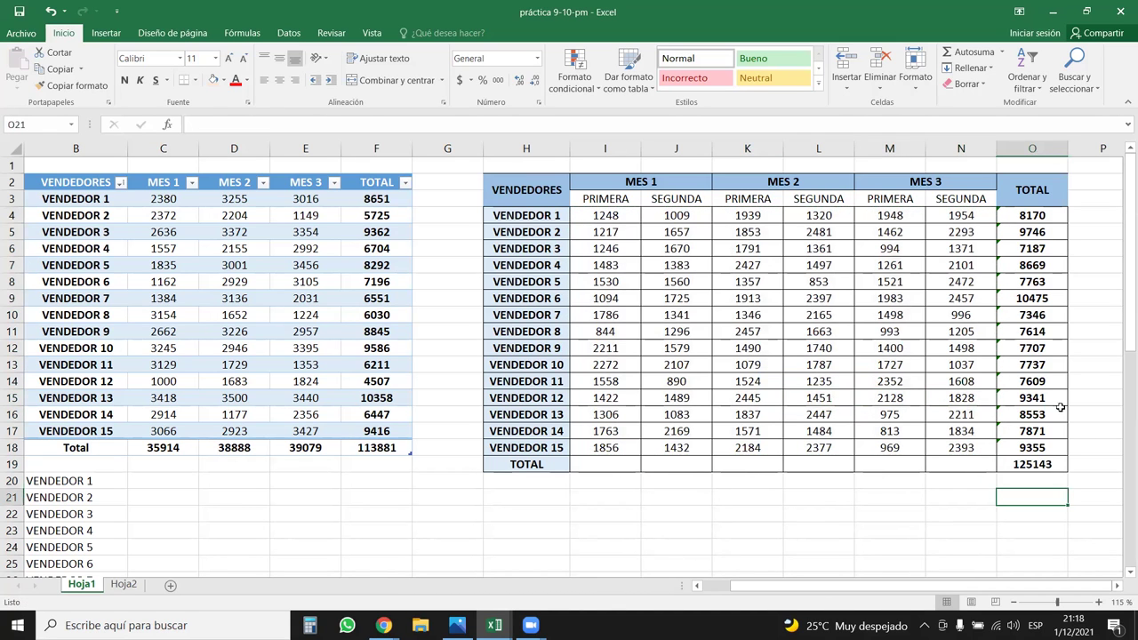
Step: Examine the error warning on O4 and the range its SUMA formula refers to
left_click(1029, 213)
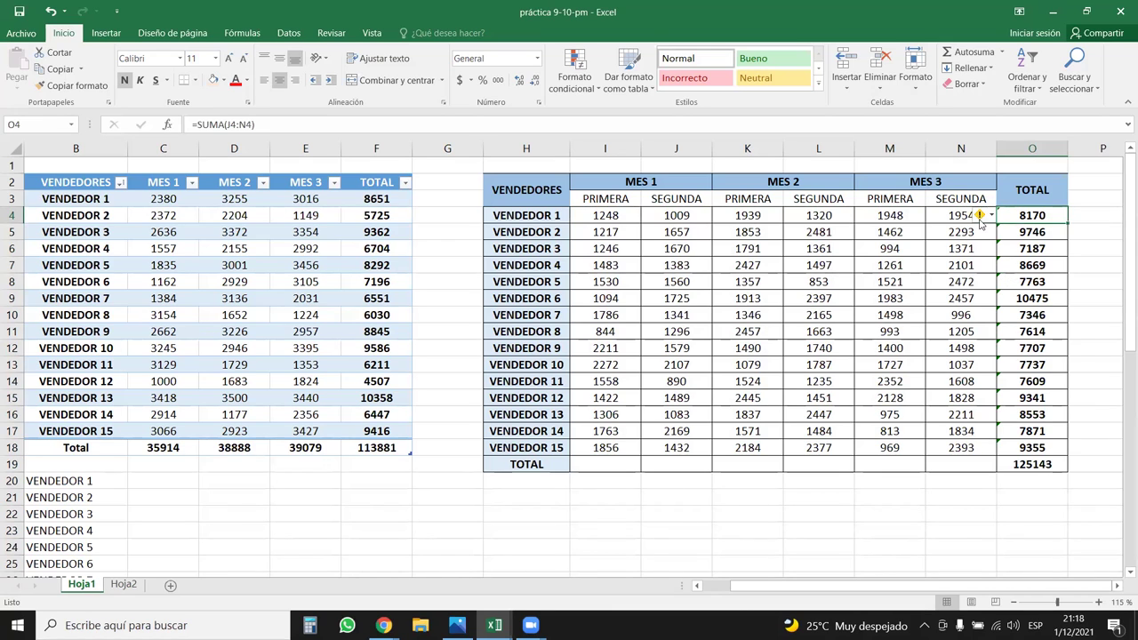
mouse_move(982, 226)
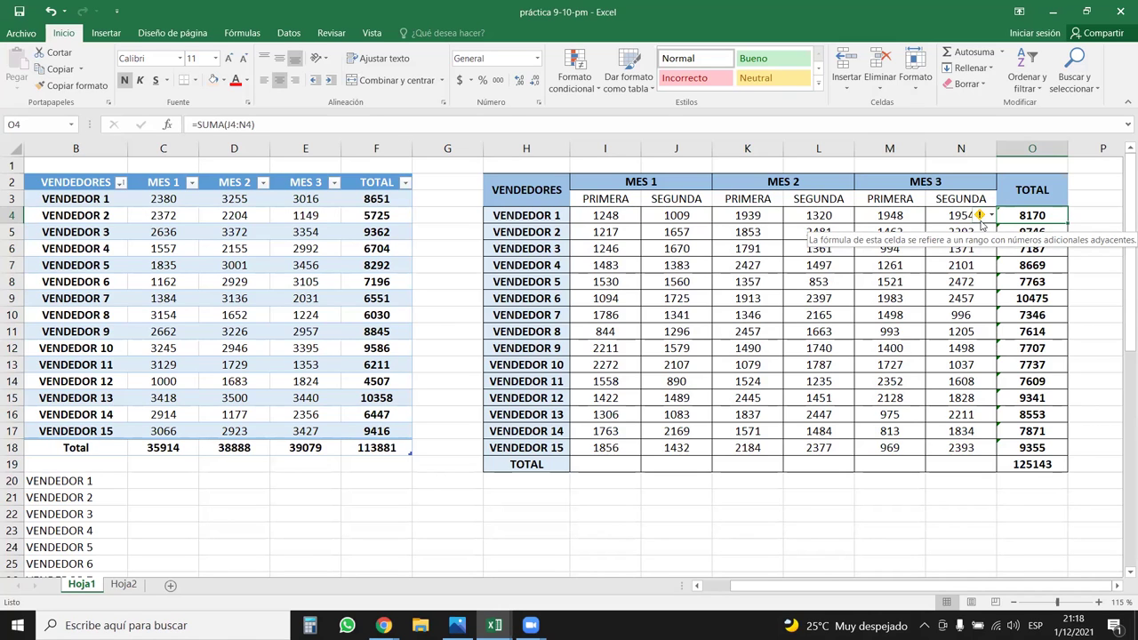
double_click(1035, 216)
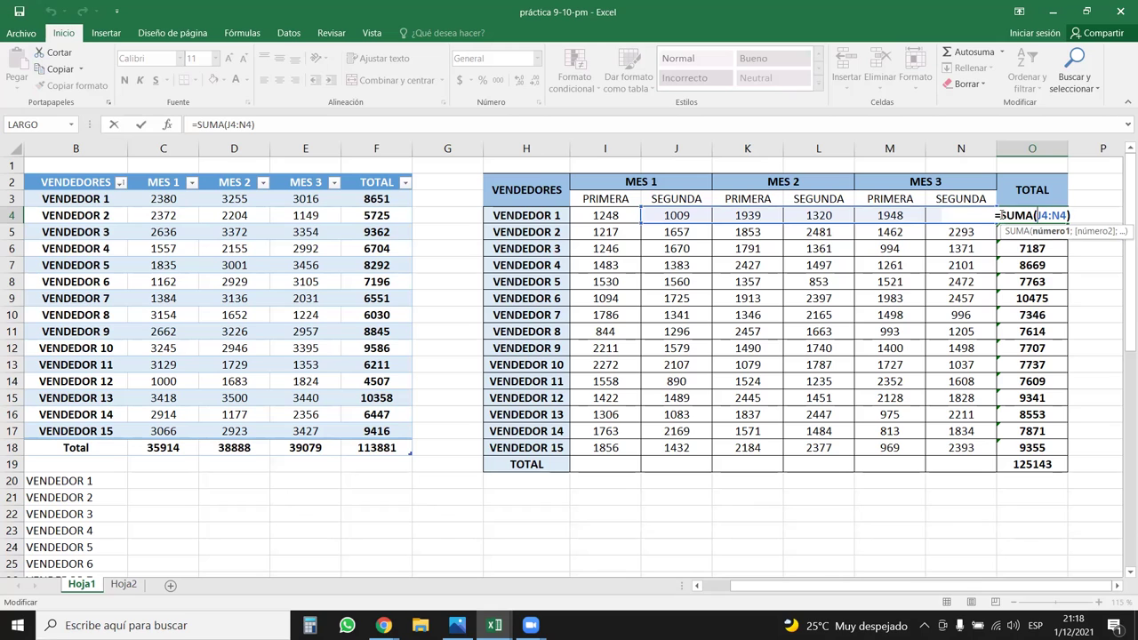
key("Escape")
left_click(980, 218)
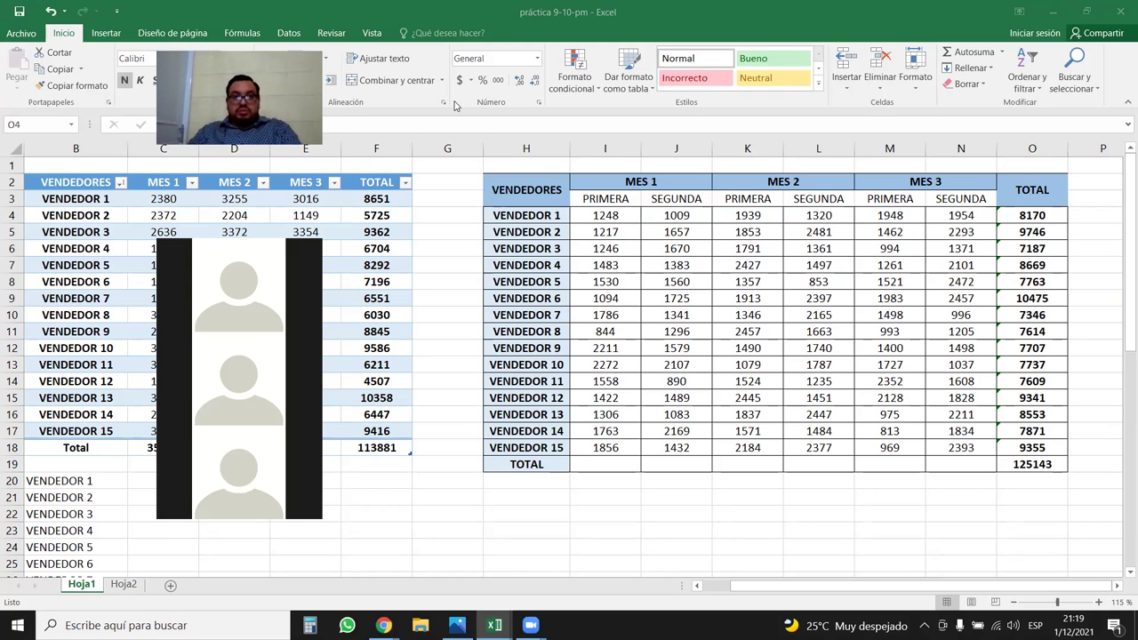
Step: Update the O4 formula to include adjacent cells through its error options, check its range, and undo the update
left_click(1032, 216)
left_click(991, 215)
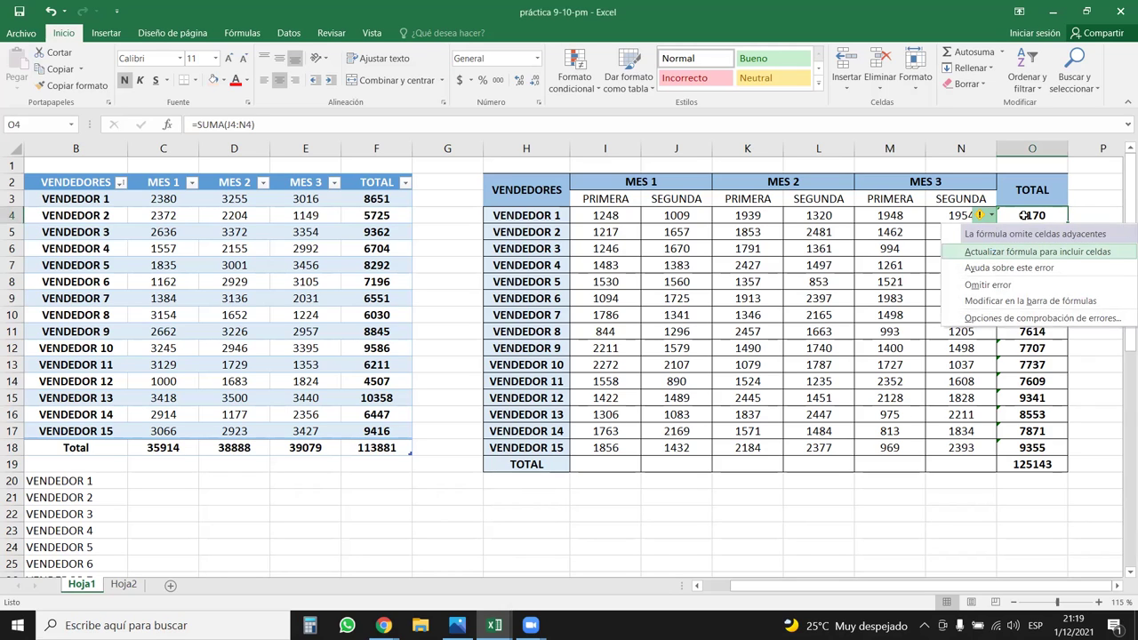
left_click(1038, 252)
double_click(1036, 216)
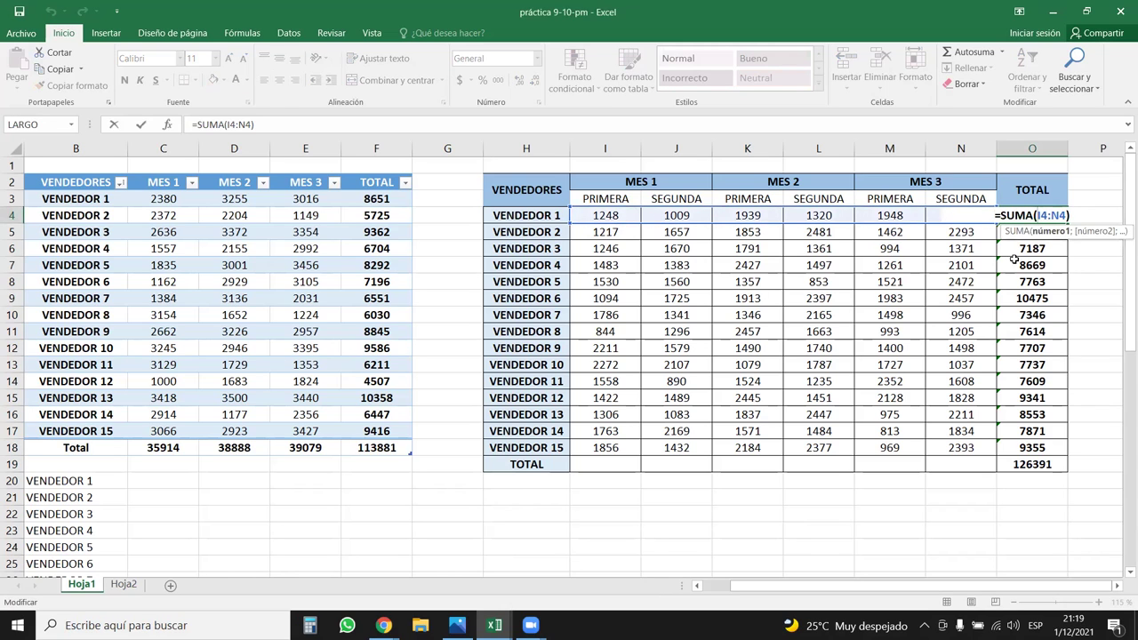
key("Escape")
key("ctrl+z")
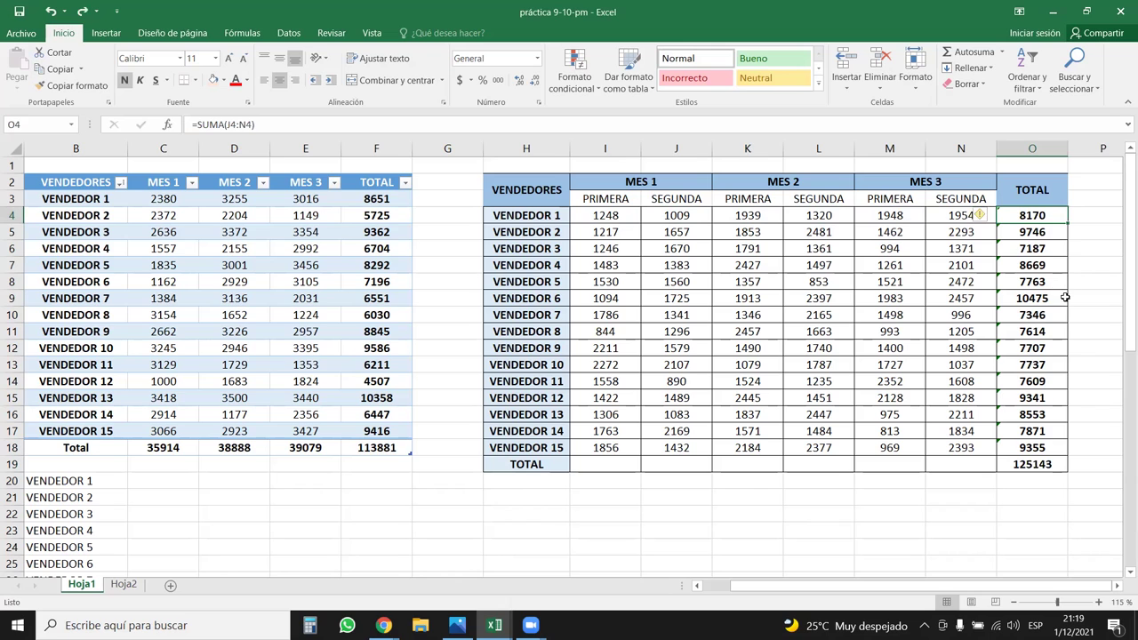
Step: Extend the summed range in O4 to include the first PRIMERA column, making the formula =SUMA(I4:N4)
left_click(979, 215)
left_click(817, 299)
left_click(1032, 215)
double_click(1042, 217)
left_click_drag(642, 223, 585, 231)
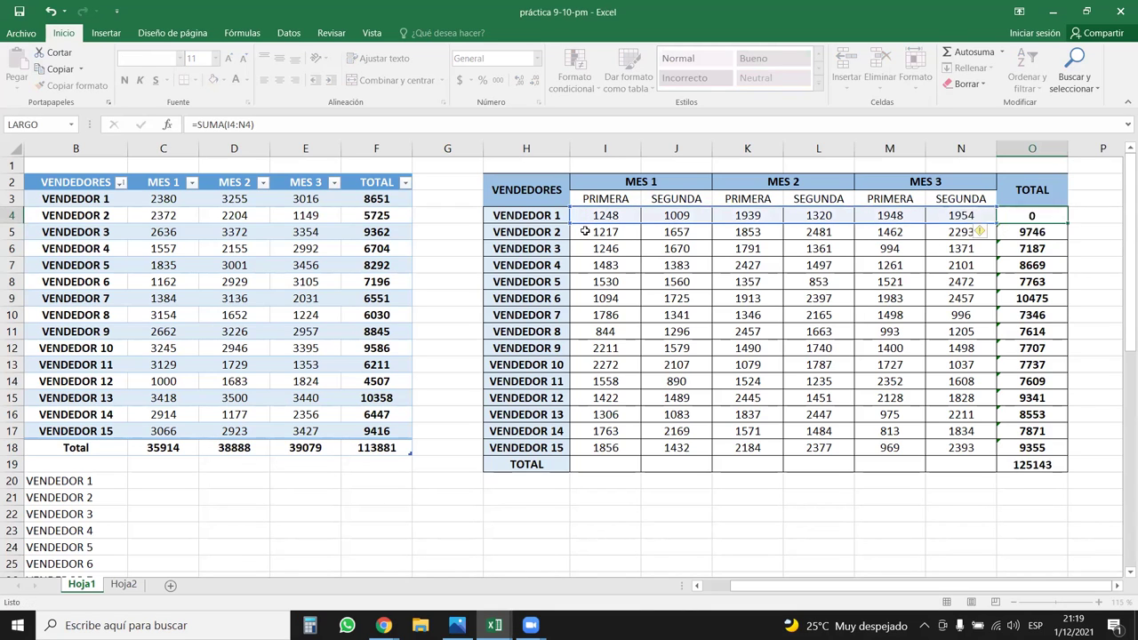
key("Return")
Step: Fill the corrected SUMA formula from O4 down to O18 for the remaining sellers
left_click(1049, 215)
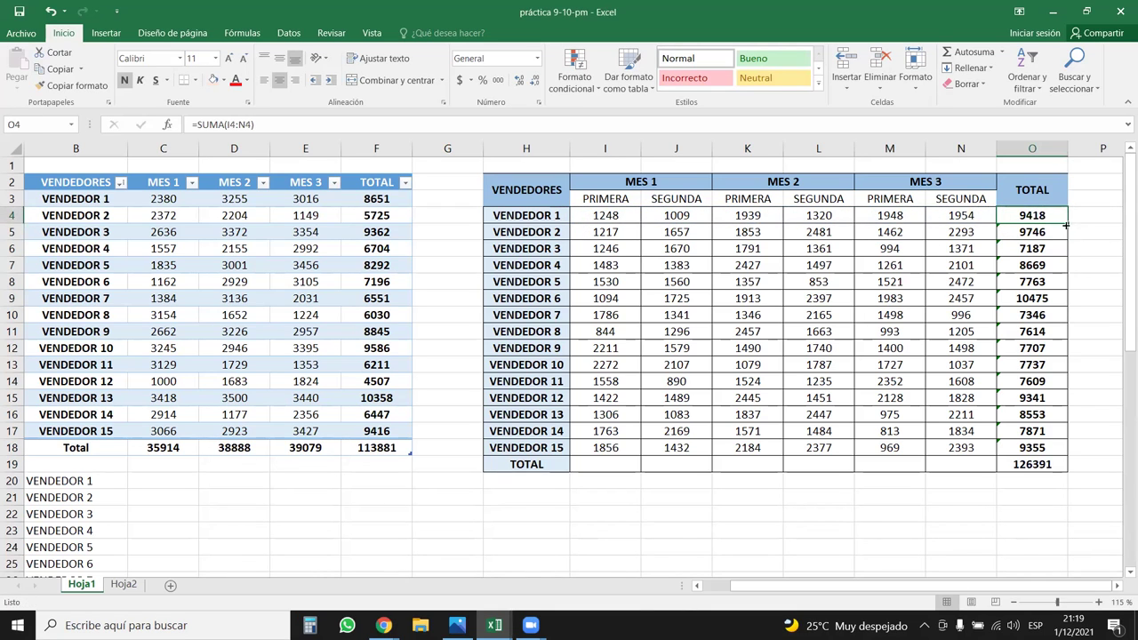
double_click(1067, 223)
left_click(1035, 401)
left_click(1028, 442)
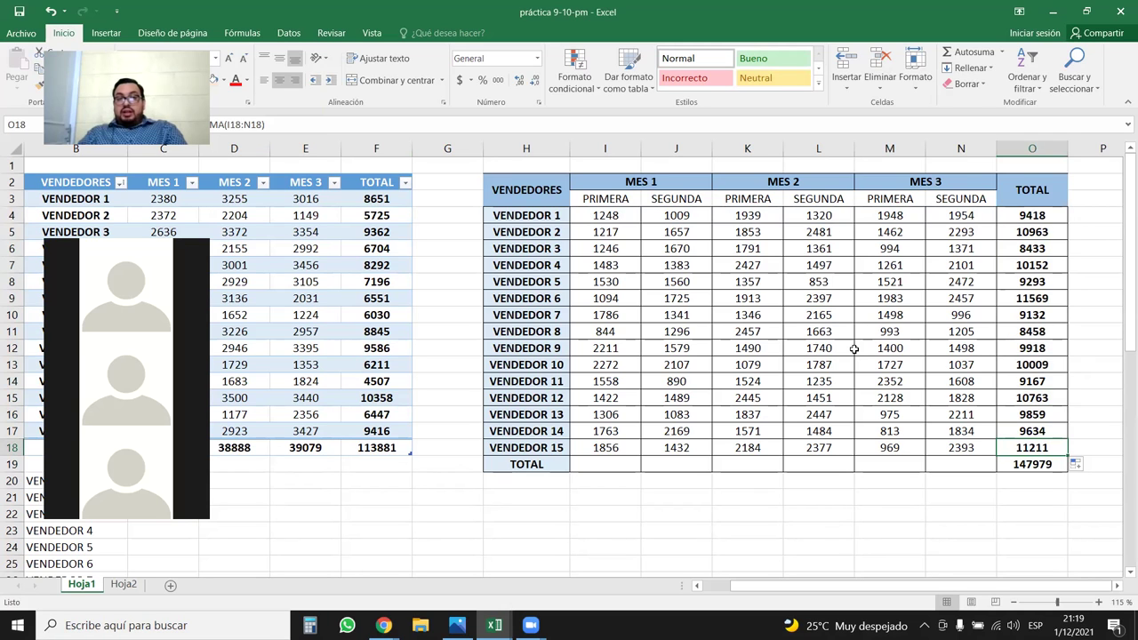
Step: Label H19 as SUBTOTAL and H20 as TOTAL beneath the seller list
left_click_drag(600, 466, 960, 462)
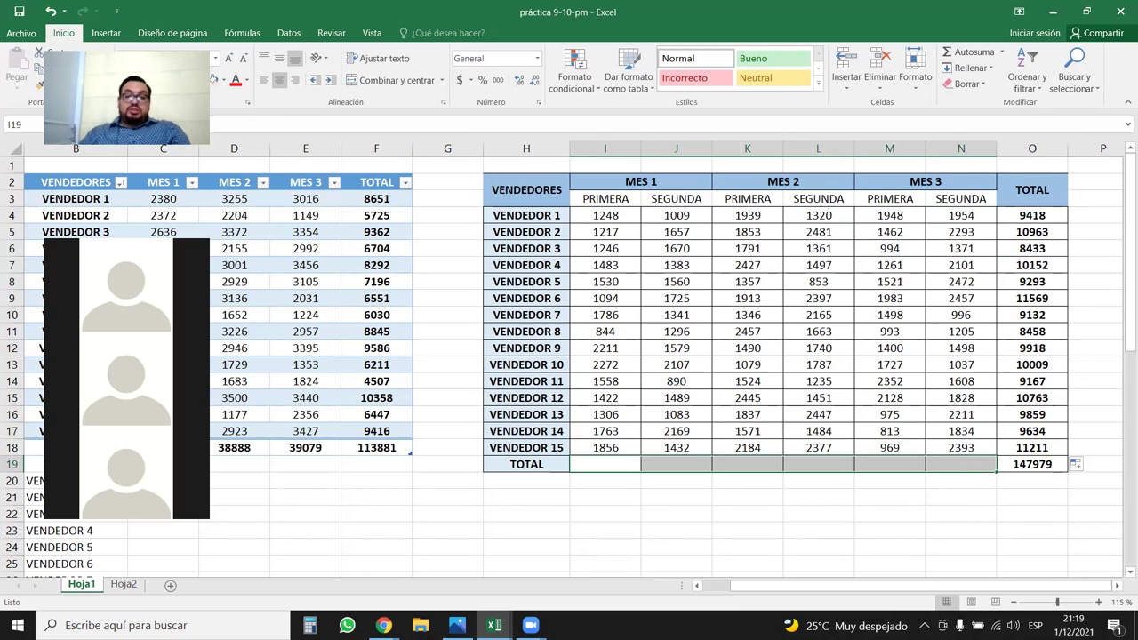
left_click(521, 464)
type("S")
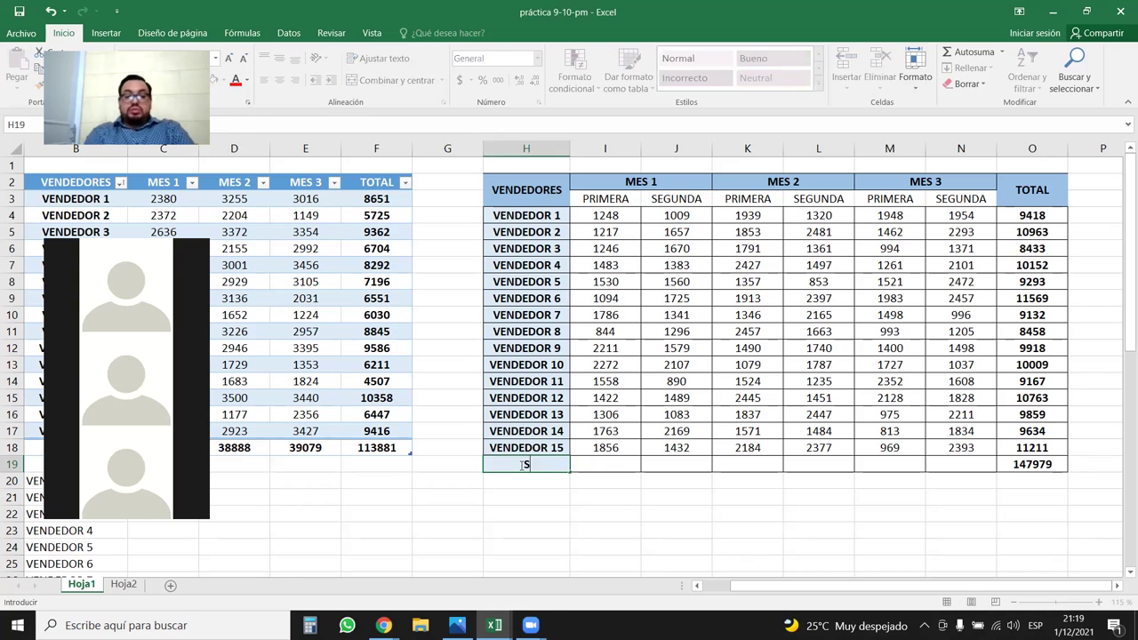
type("UBTOTAL")
key("Return")
type("TOTAL")
key("Return")
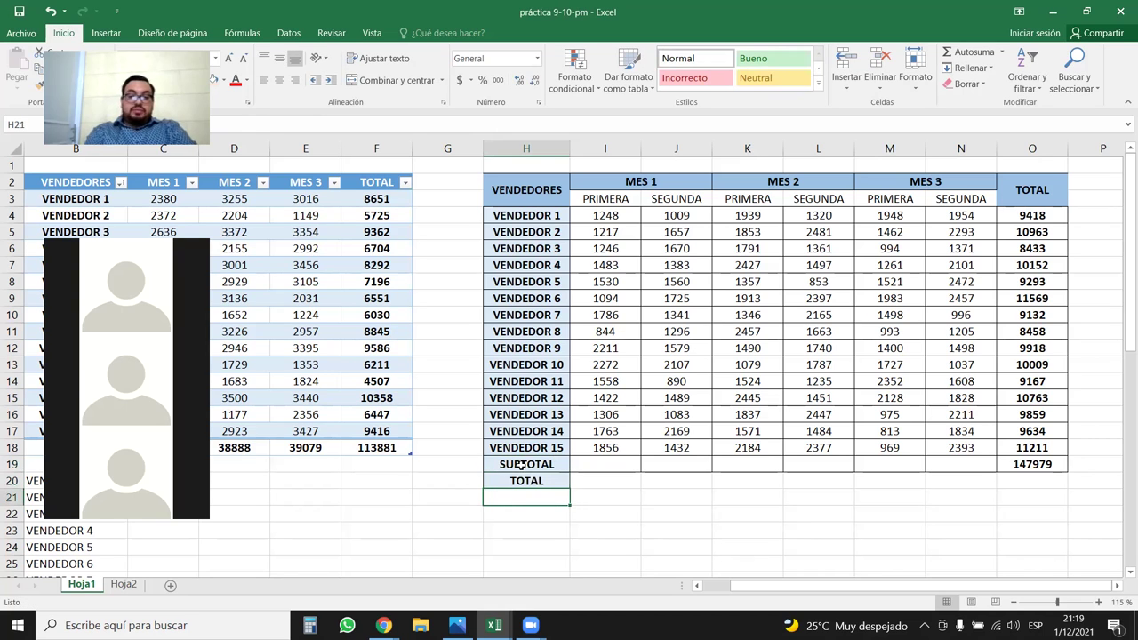
Step: Sum I4:I18 in the SUBTOTAL cell I19 and fill the formula across to N19
left_click(623, 462)
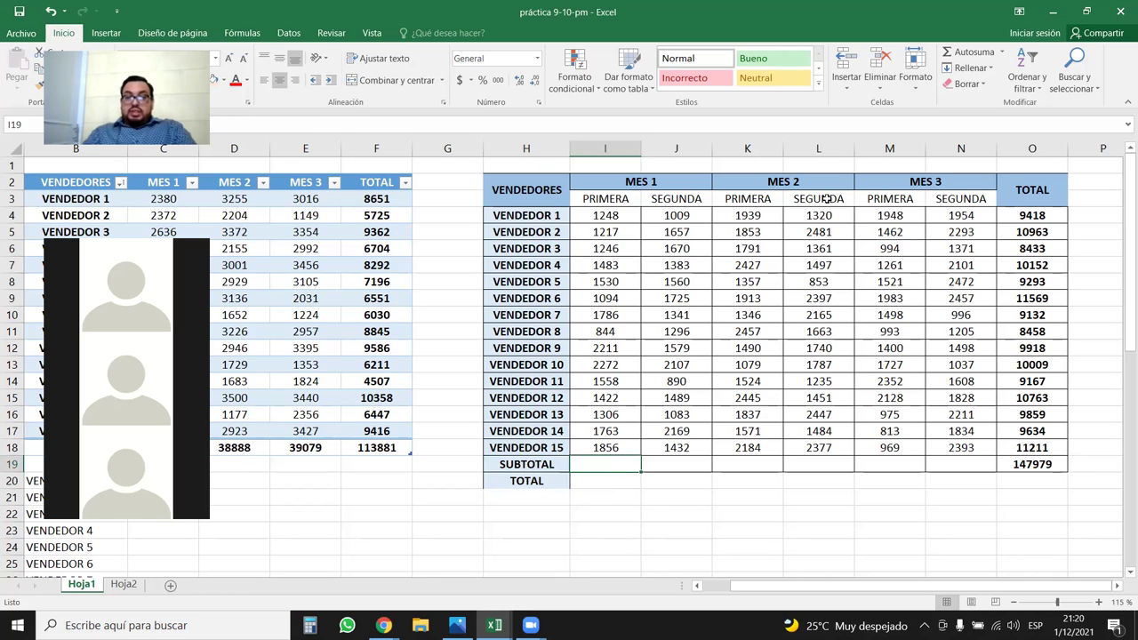
left_click(970, 51)
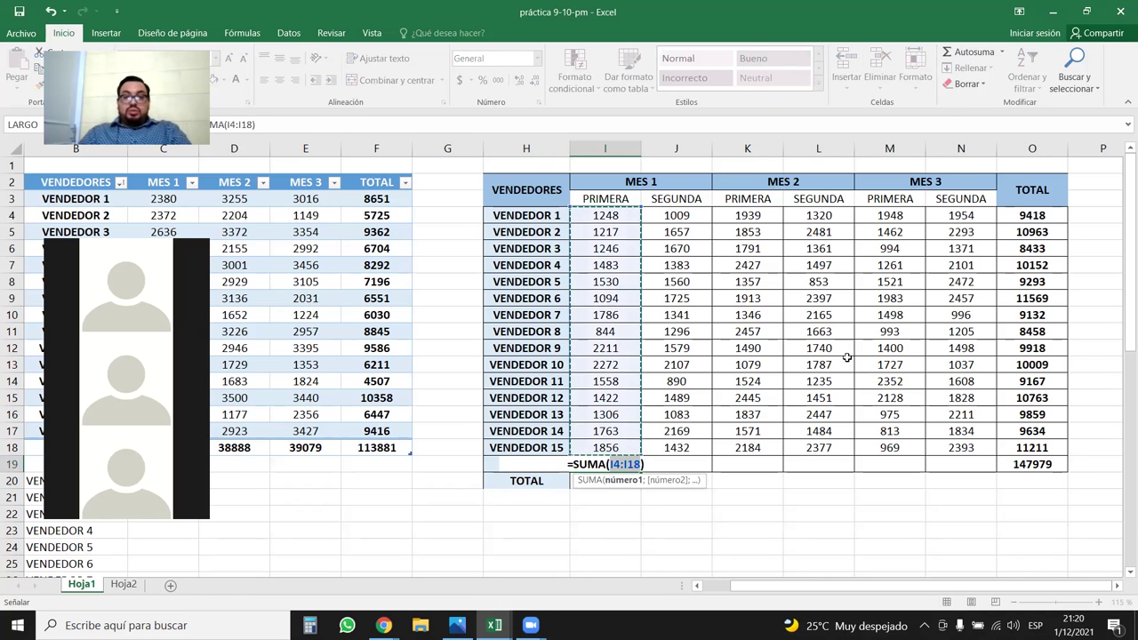
key("Return")
left_click(636, 468)
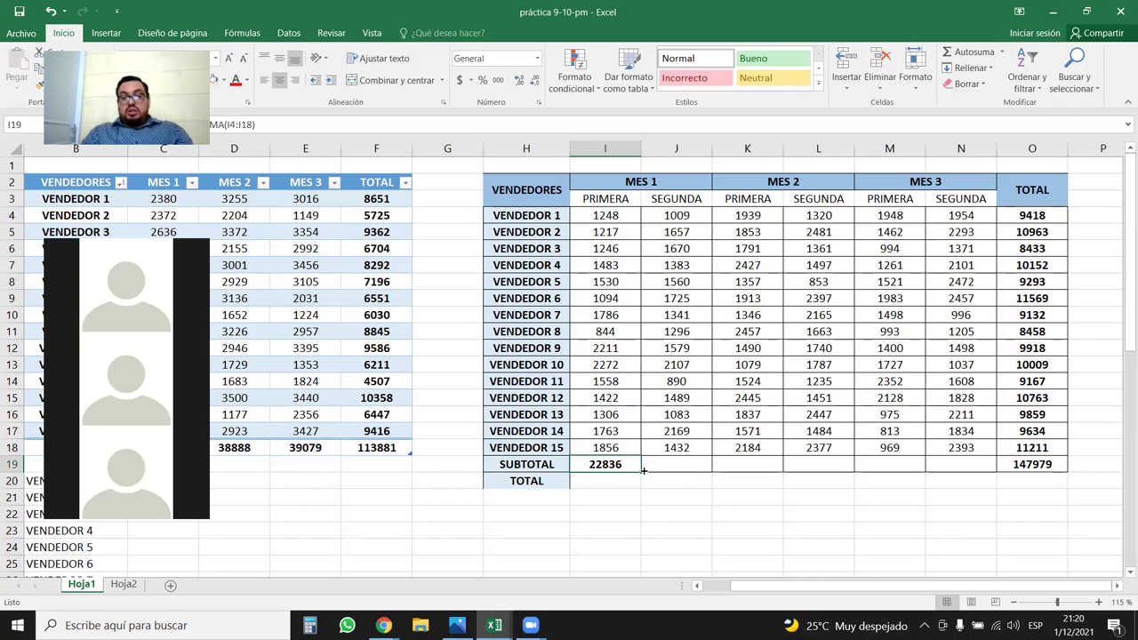
left_click_drag(644, 473, 966, 474)
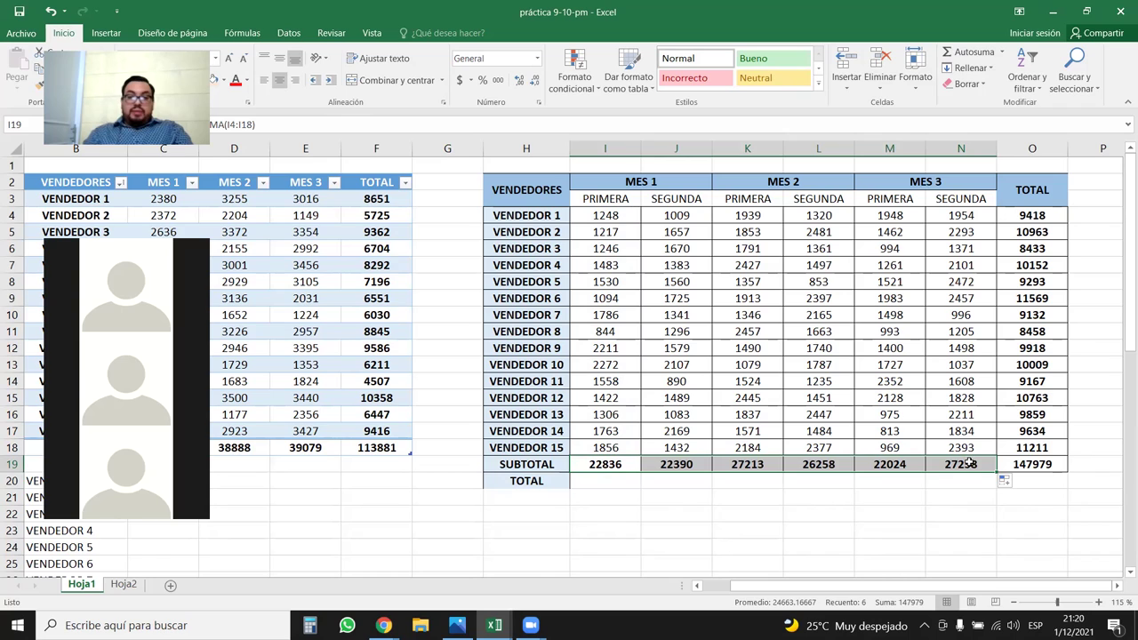
Step: Merge and center each month's pair of TOTAL cells (I20:J20, K20:L20, M20:N20) and the grand total cells O19:O20
left_click_drag(610, 481, 662, 480)
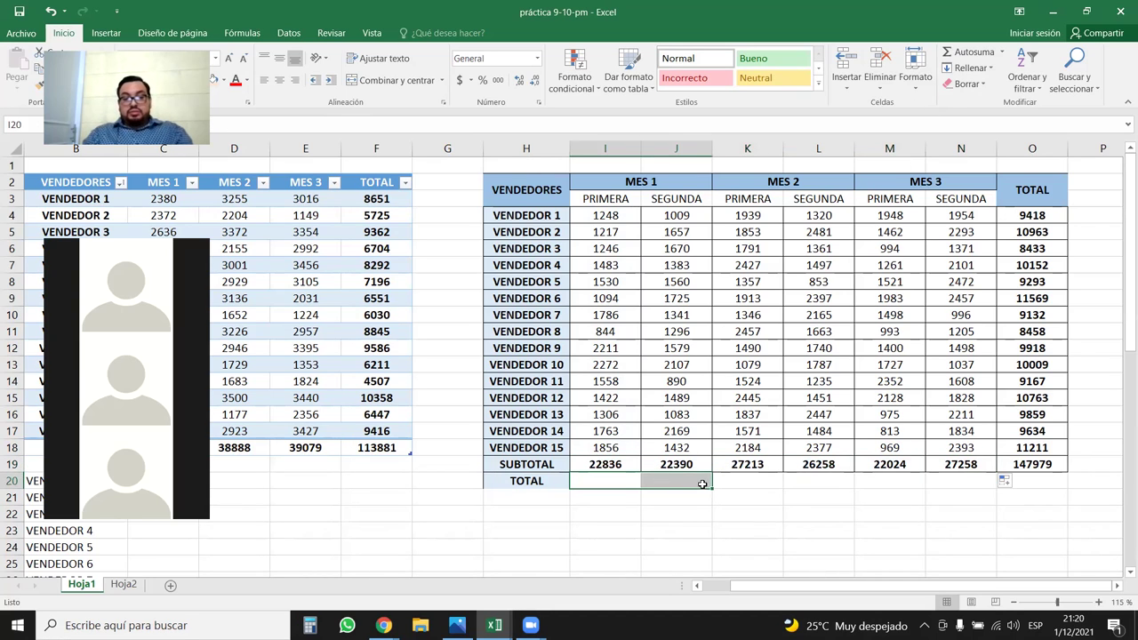
left_click_drag(760, 479, 816, 474)
left_click_drag(893, 474, 955, 474)
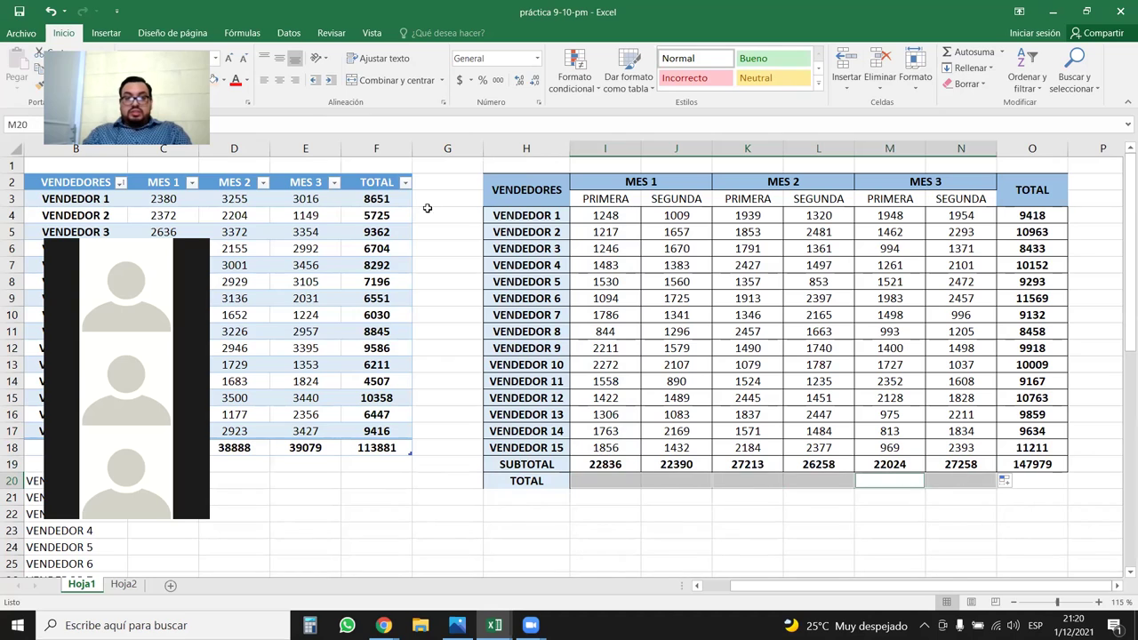
left_click(378, 81)
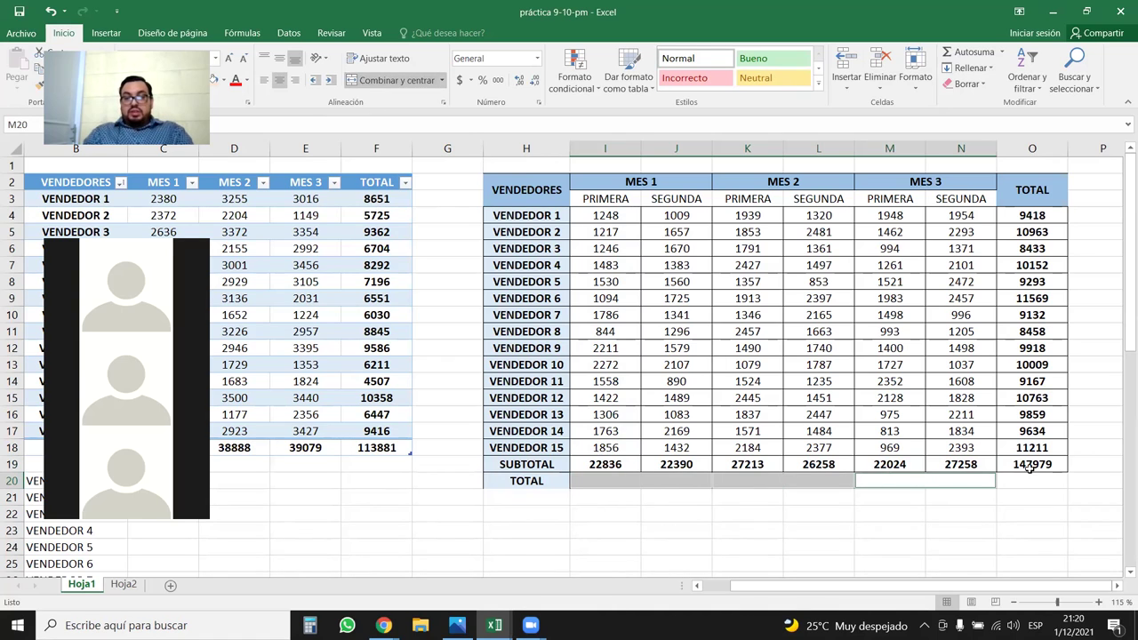
left_click_drag(1029, 469, 1037, 480)
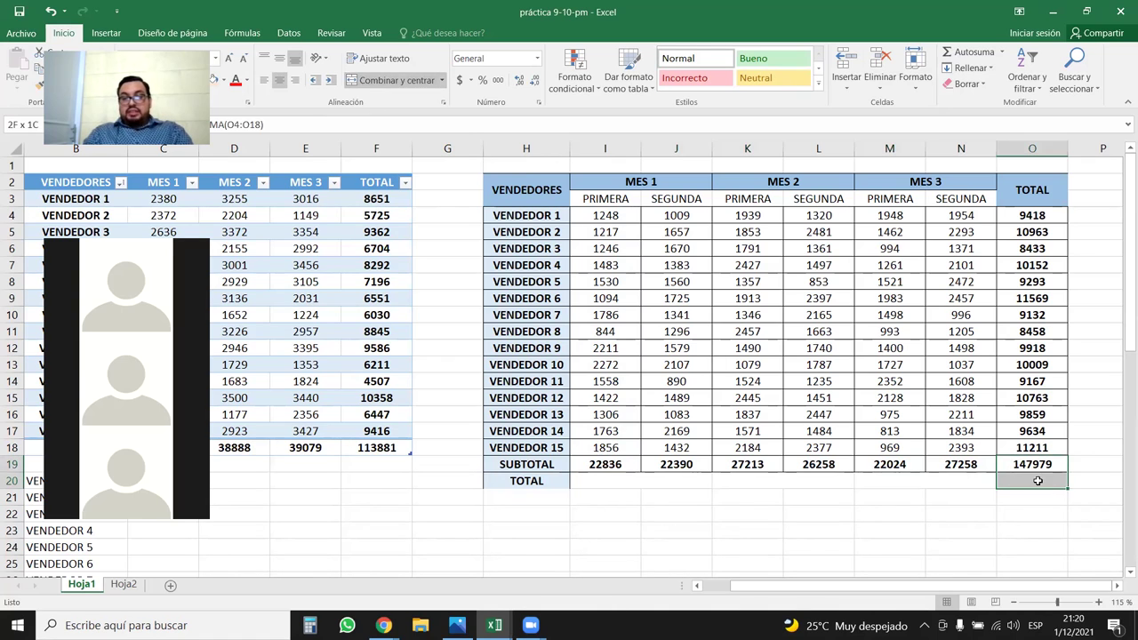
left_click(388, 81)
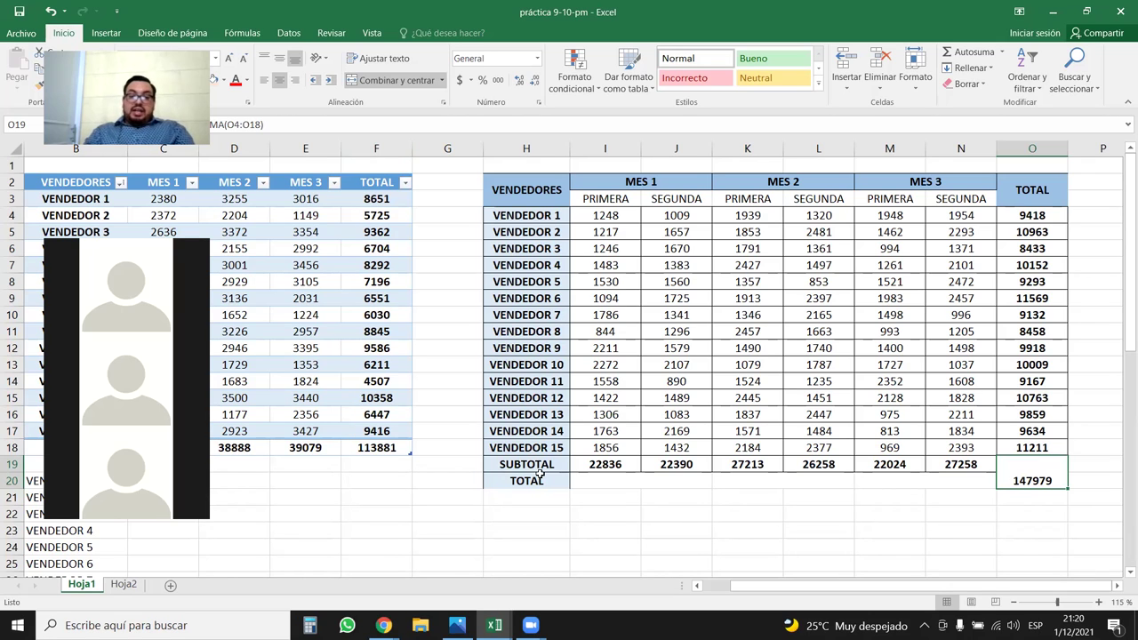
left_click_drag(534, 466, 1022, 466)
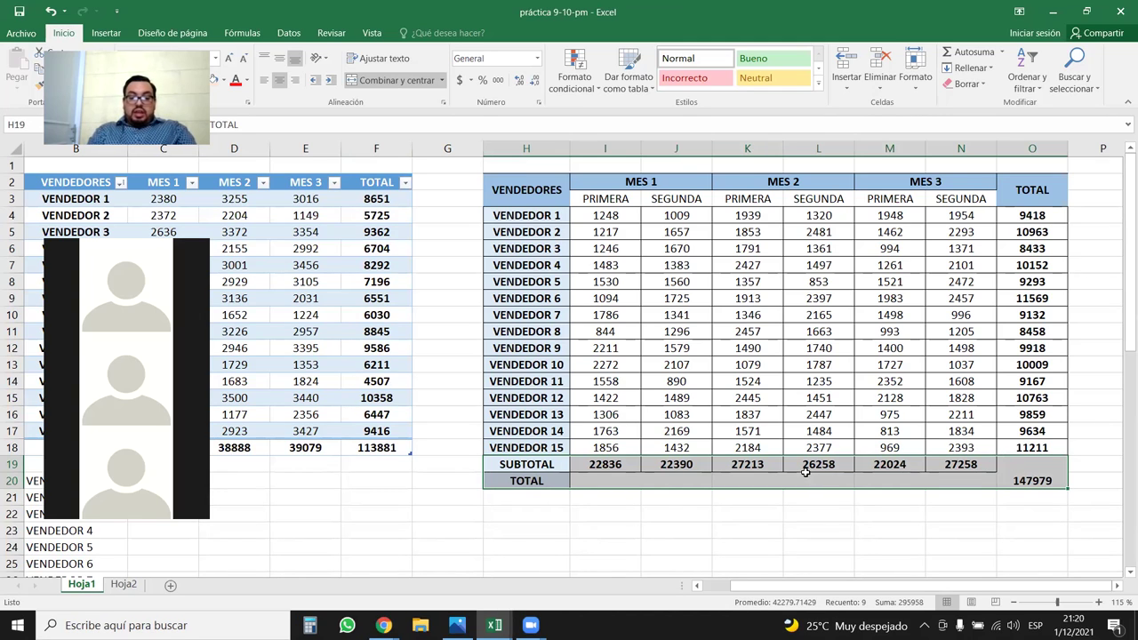
Step: Enter =SUMA(I19:J19) in the MES 1 total cell and fill it across to the MES 2 and MES 3 totals
left_click(614, 481)
left_click(961, 53)
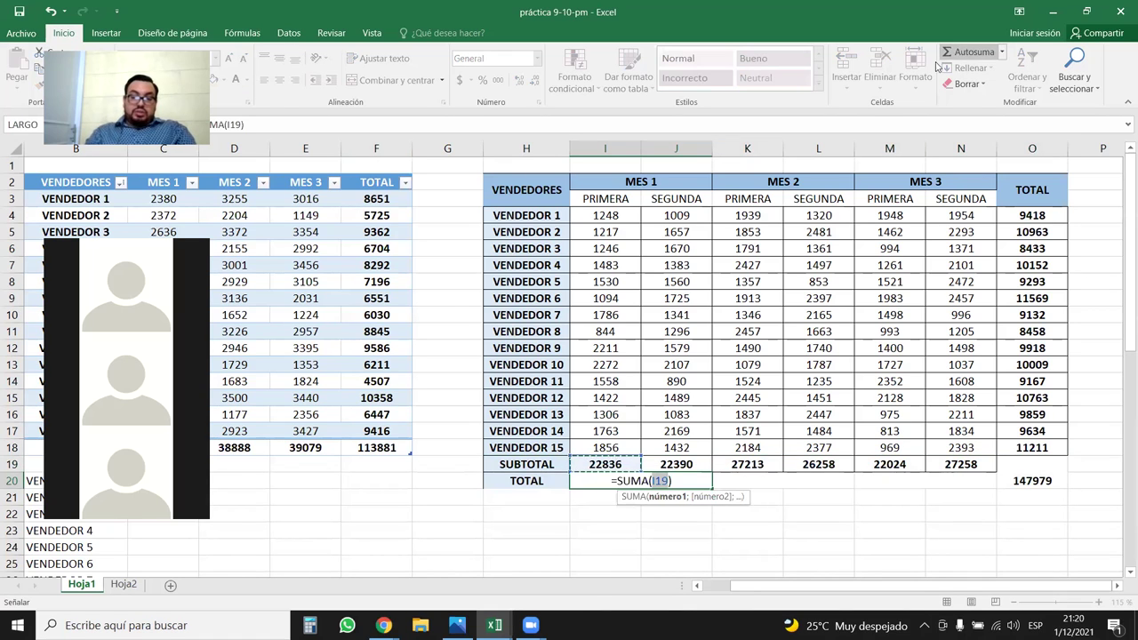
left_click_drag(638, 457, 710, 445)
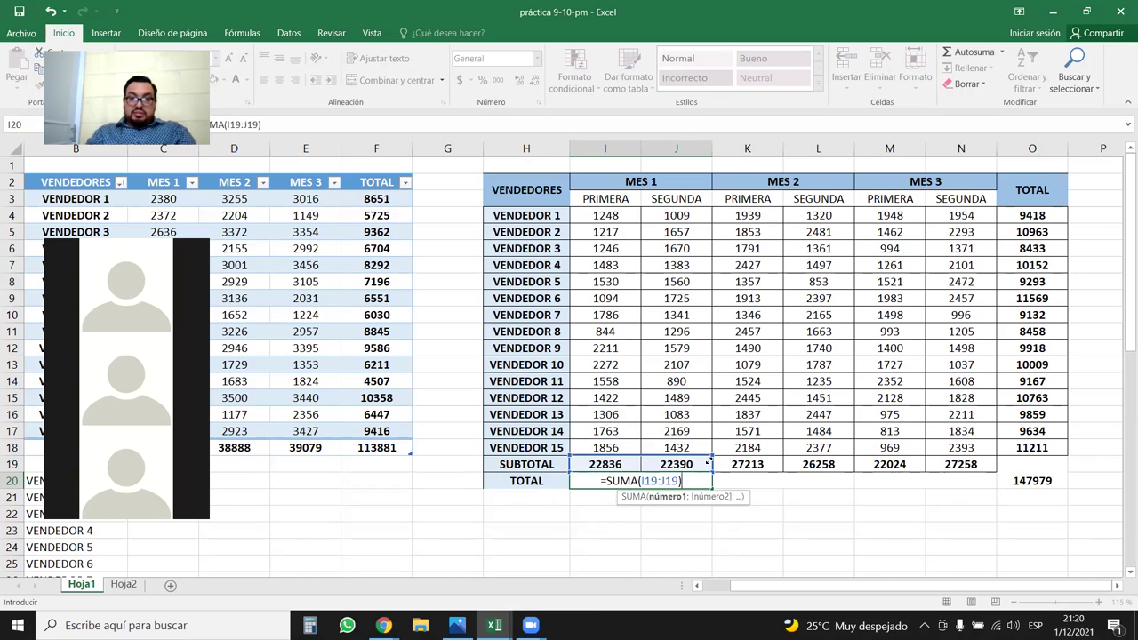
key("Return")
left_click(686, 478)
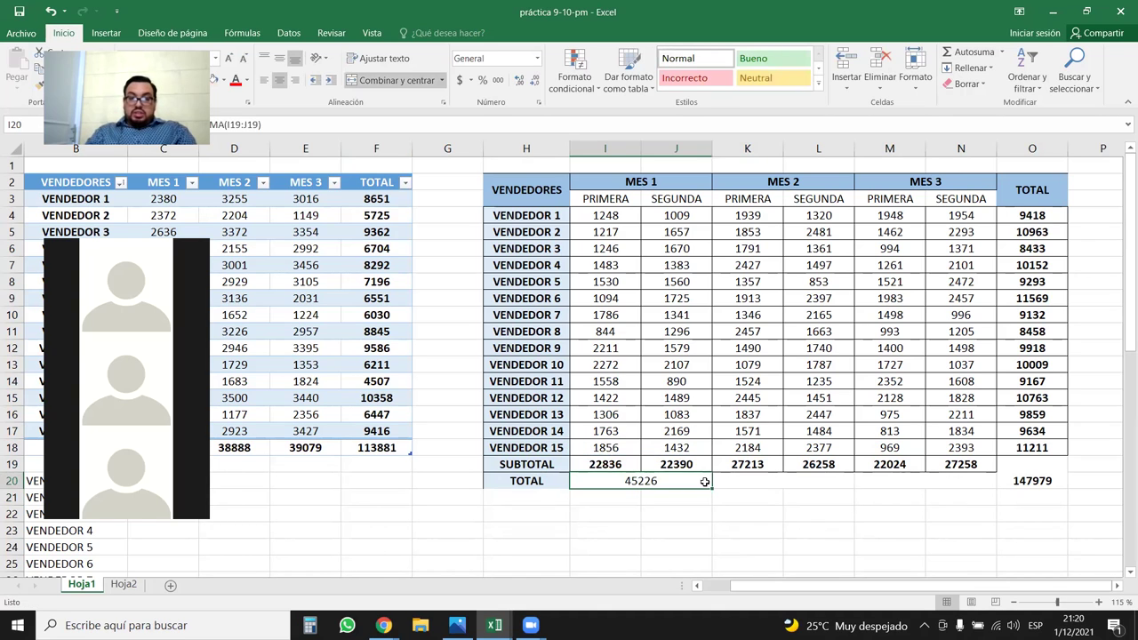
left_click_drag(712, 488, 507, 462)
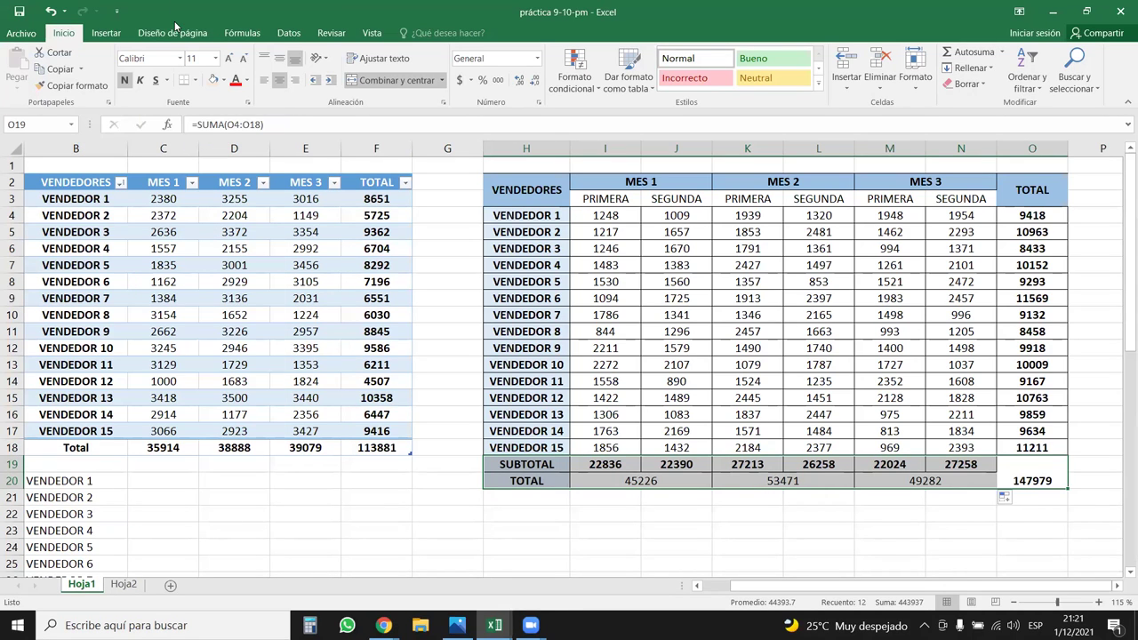
Step: Apply all borders to the SUBTOTAL and TOTAL rows and align their contents vertically in the middle
left_click(195, 81)
left_click(206, 187)
left_click(898, 449)
left_click_drag(553, 463, 1031, 483)
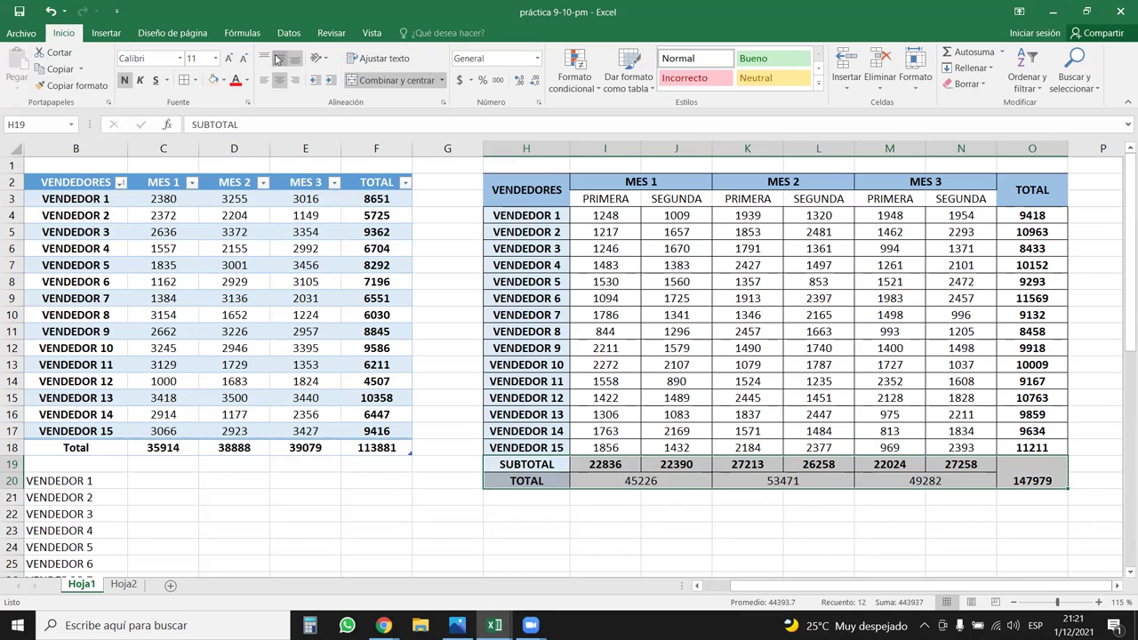
left_click(276, 59)
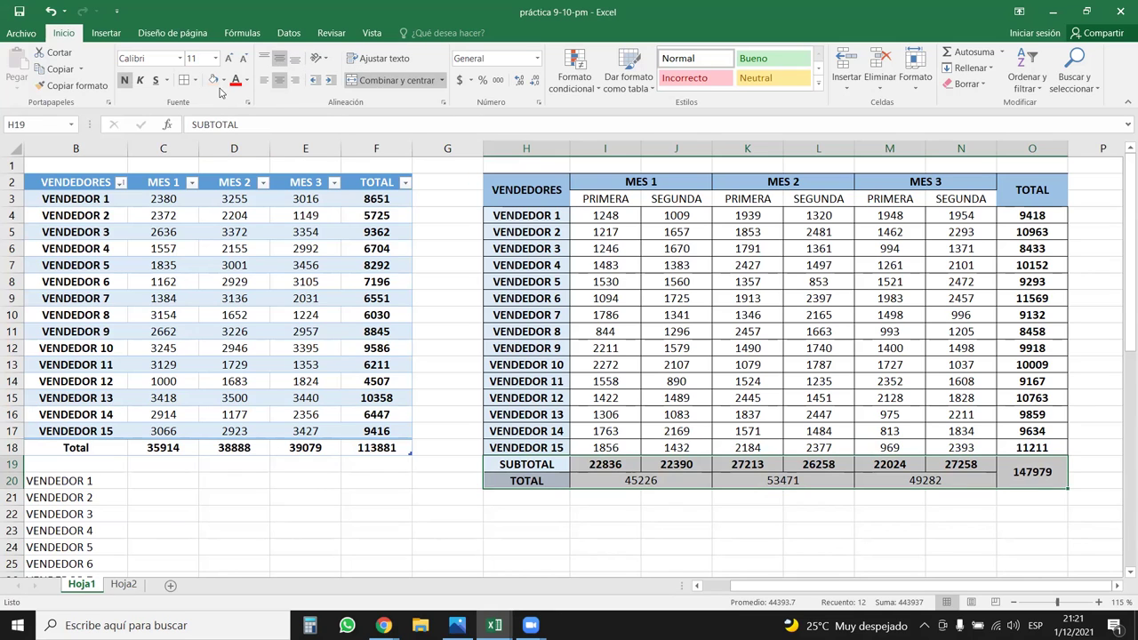
Step: Fill the SUBTOTAL and TOTAL rows, including the grand total cell, with light blue
left_click(224, 80)
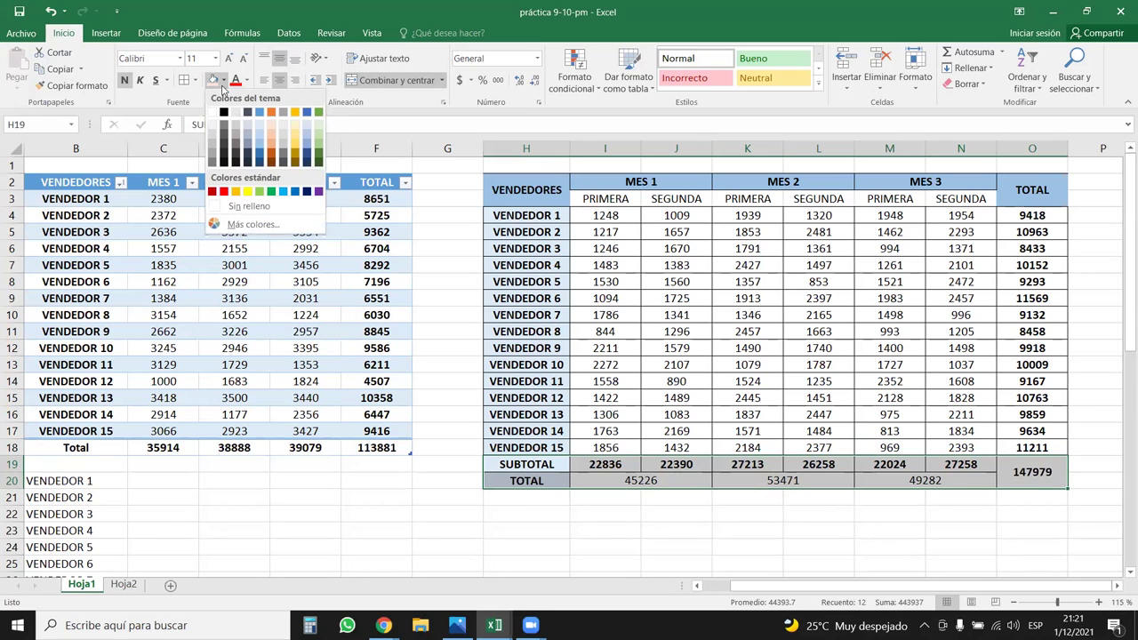
left_click(259, 130)
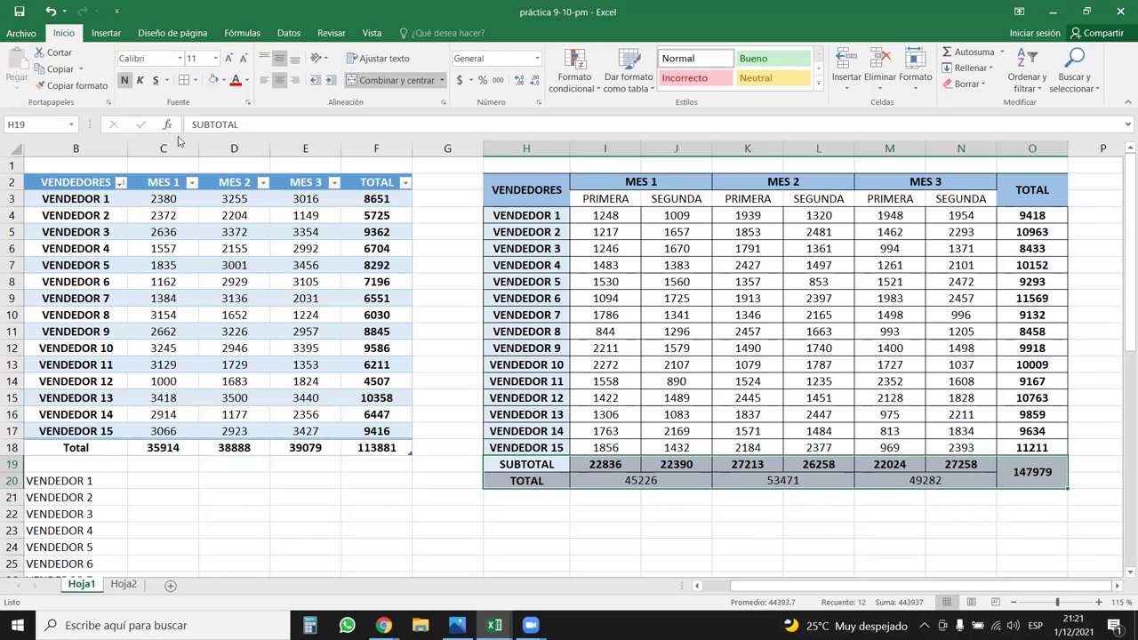
left_click(967, 514)
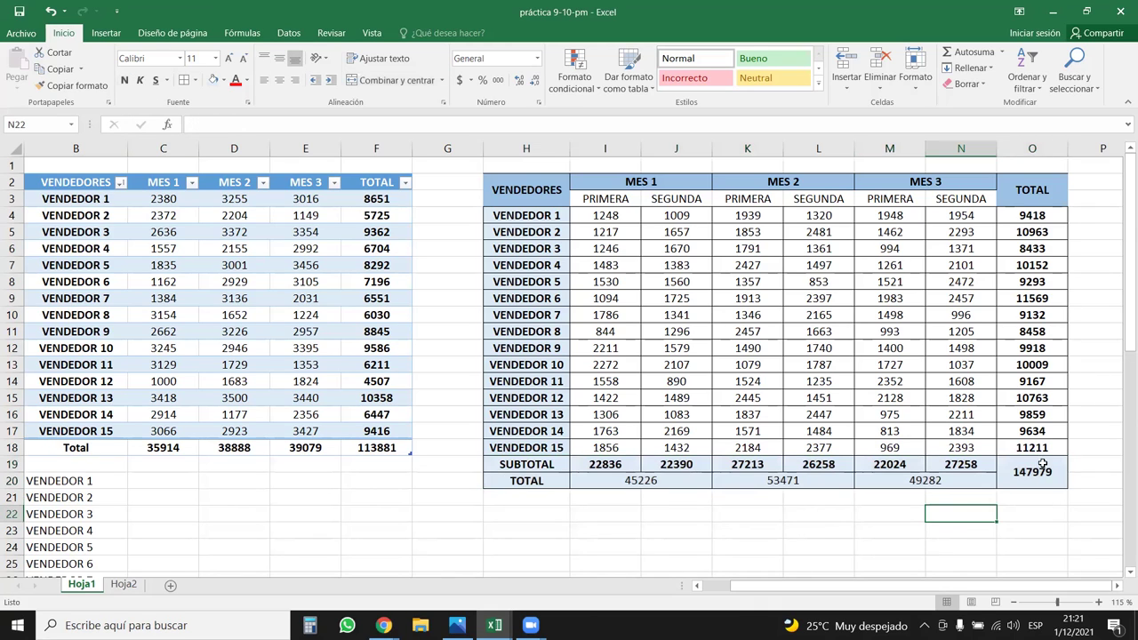
Step: Fill the PRIMERA and SEGUNDA subheaders in I3:N3 with the same medium blue as the VENDEDORES header
left_click(823, 301)
left_click_drag(585, 199, 952, 199)
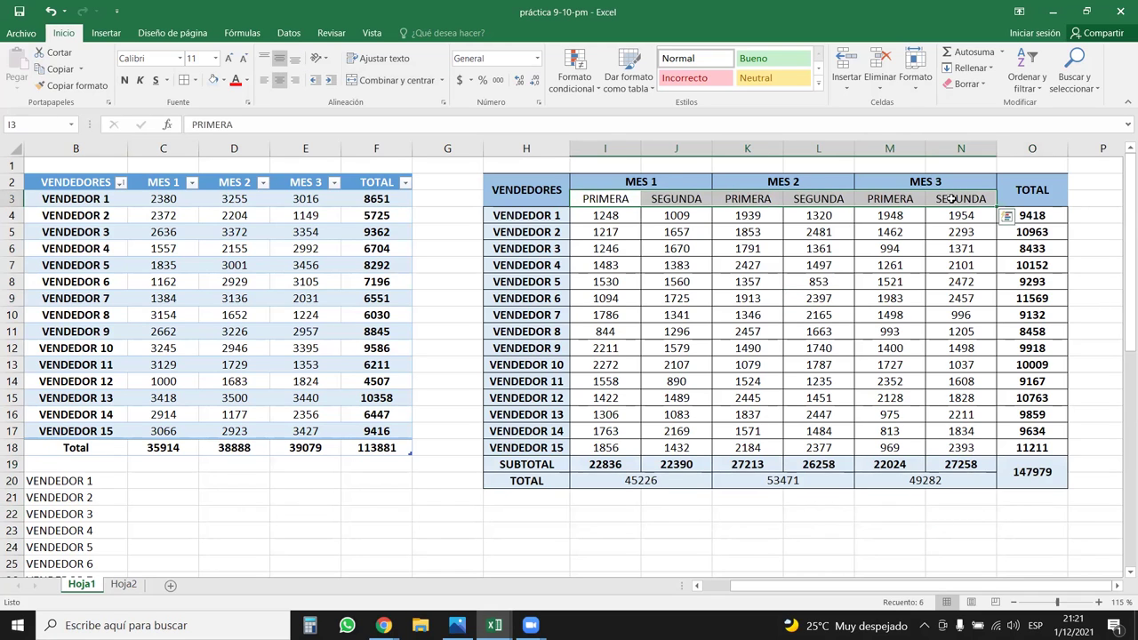
left_click(546, 192)
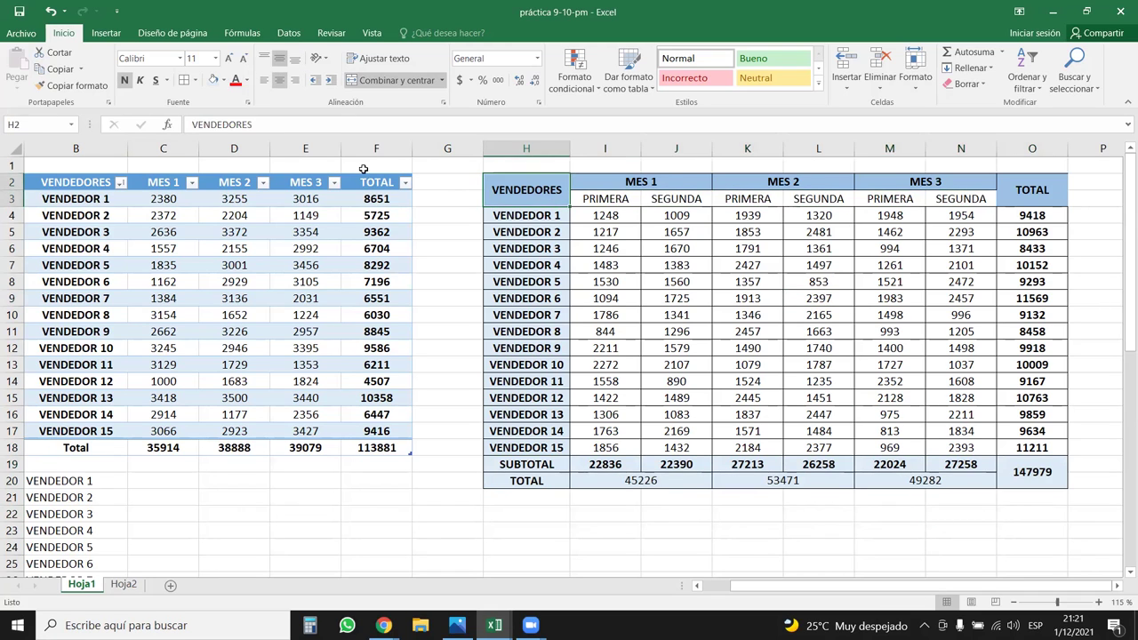
left_click(224, 82)
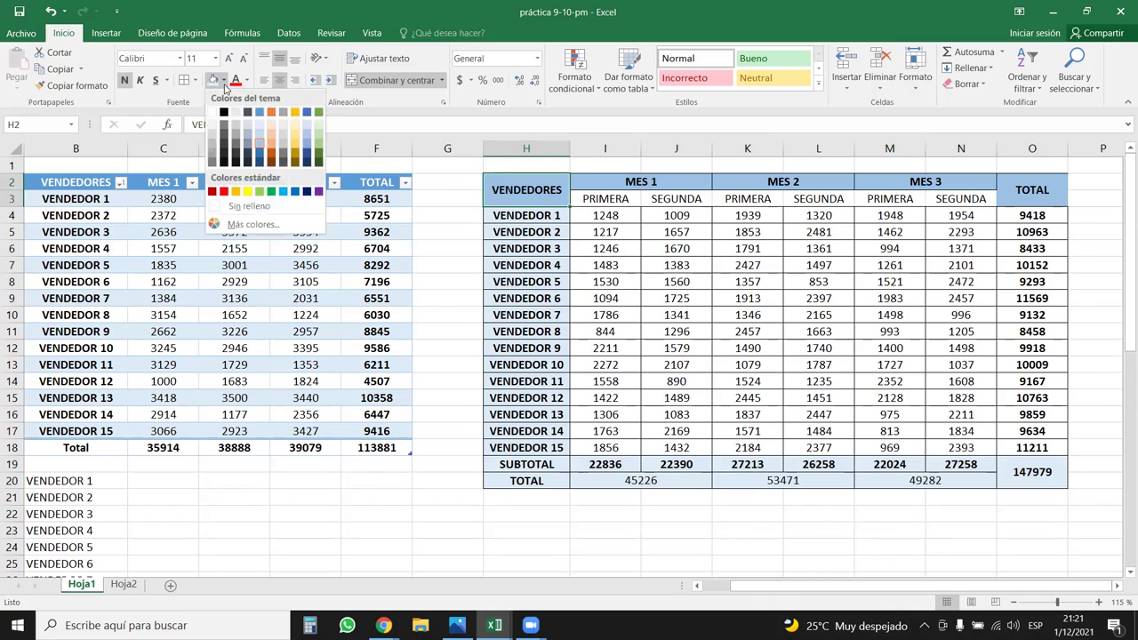
left_click(259, 152)
left_click_drag(604, 198, 961, 198)
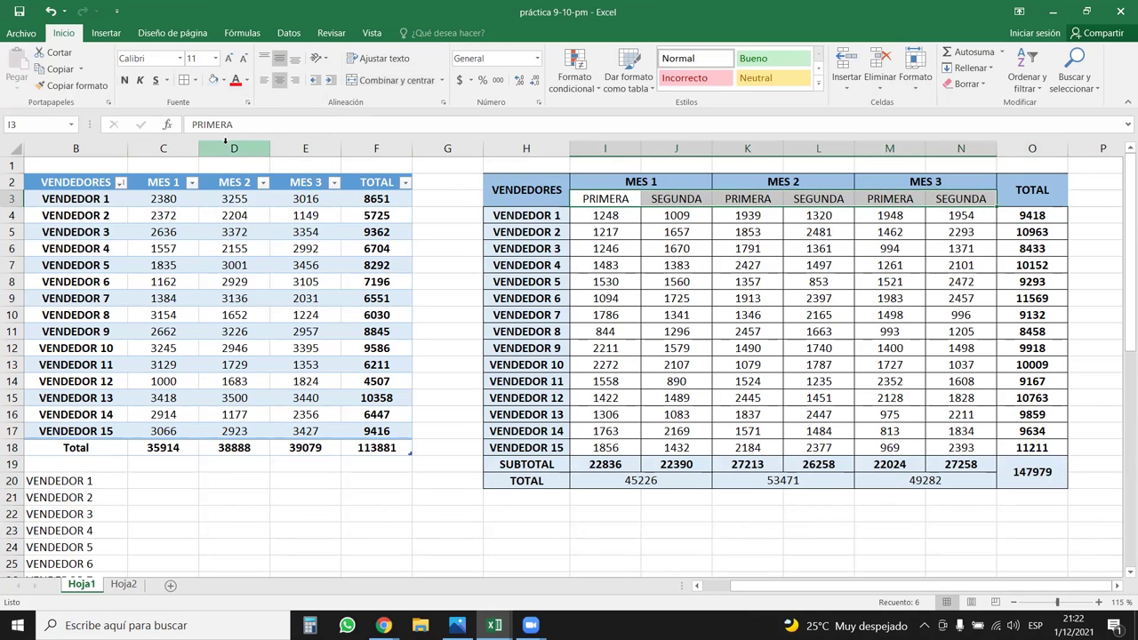
left_click(223, 80)
left_click(260, 147)
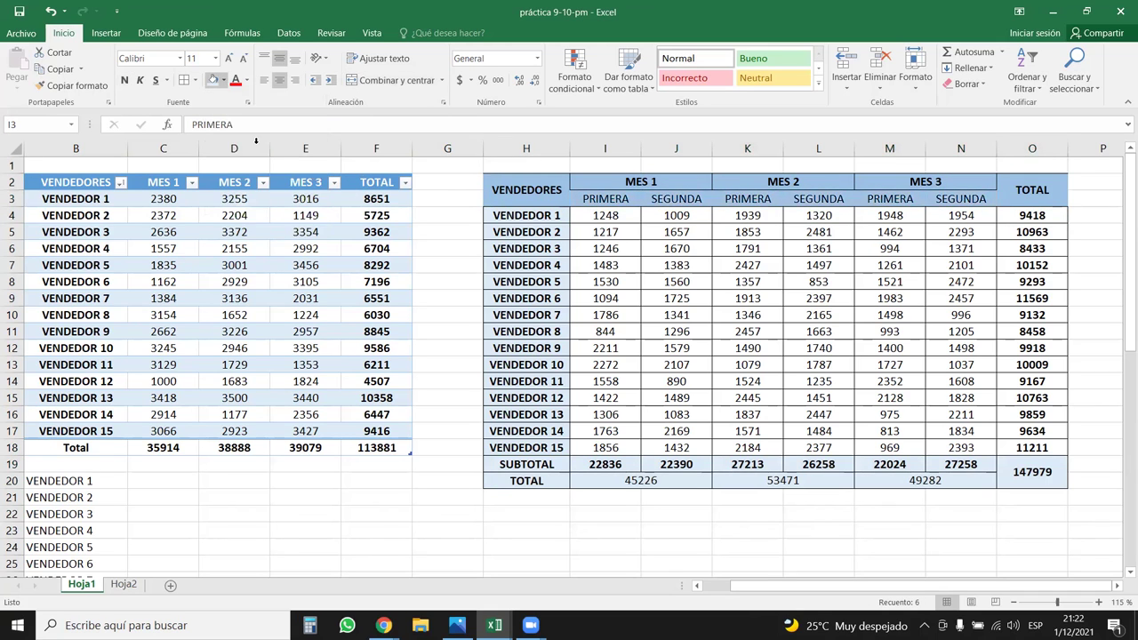
Step: Fill the SUBTOTAL and TOTAL rows H19:O20 with the medium blue used in the header
left_click(676, 347)
left_click_drag(551, 465, 1058, 483)
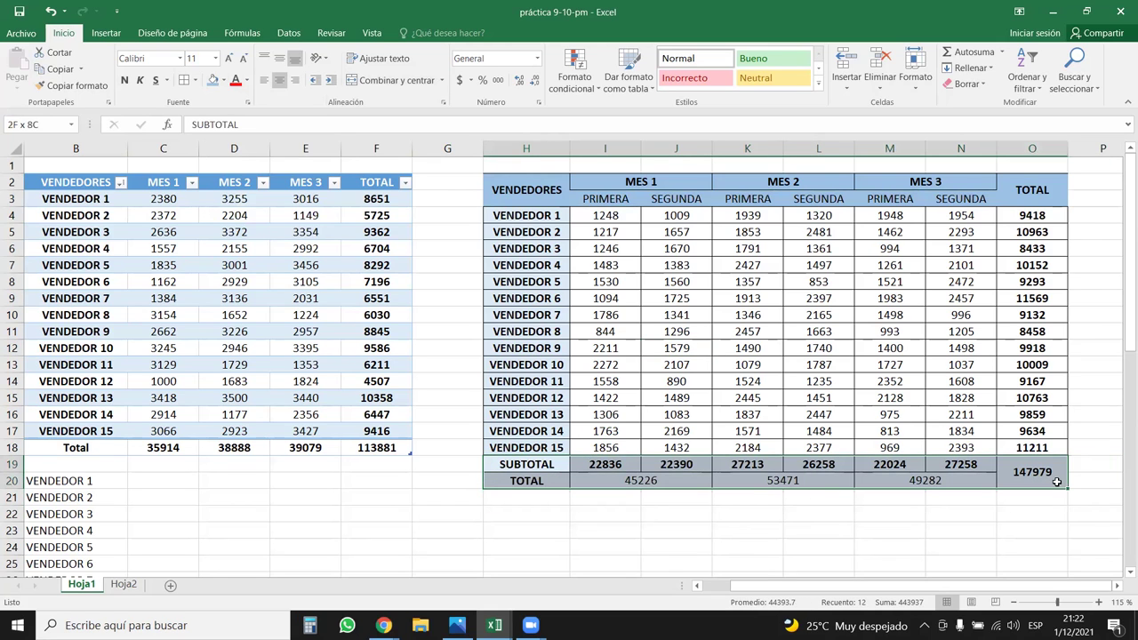
left_click(223, 80)
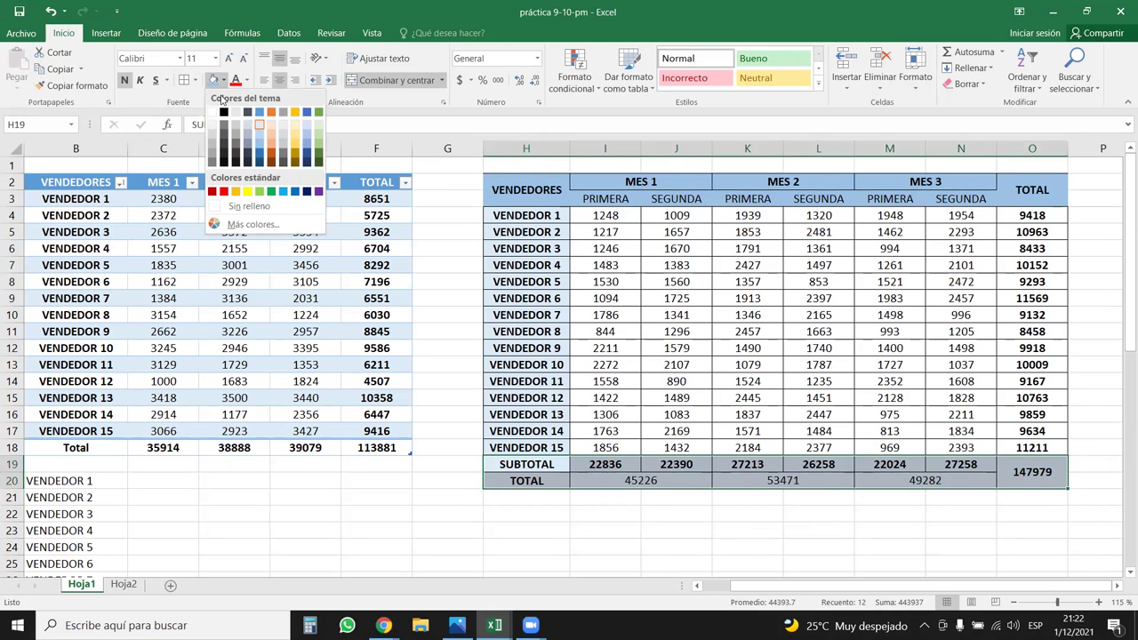
left_click(261, 147)
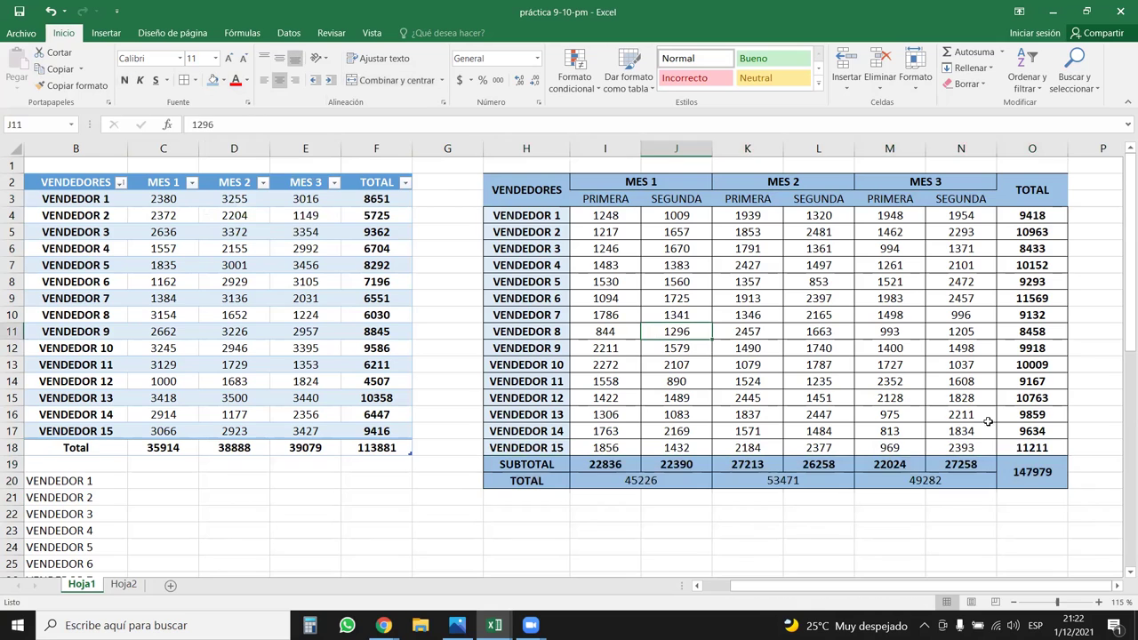
left_click(1035, 517)
Step: Make all text in the SUBTOTAL and TOTAL rows bold, including the monthly totals
left_click_drag(534, 467, 1063, 467)
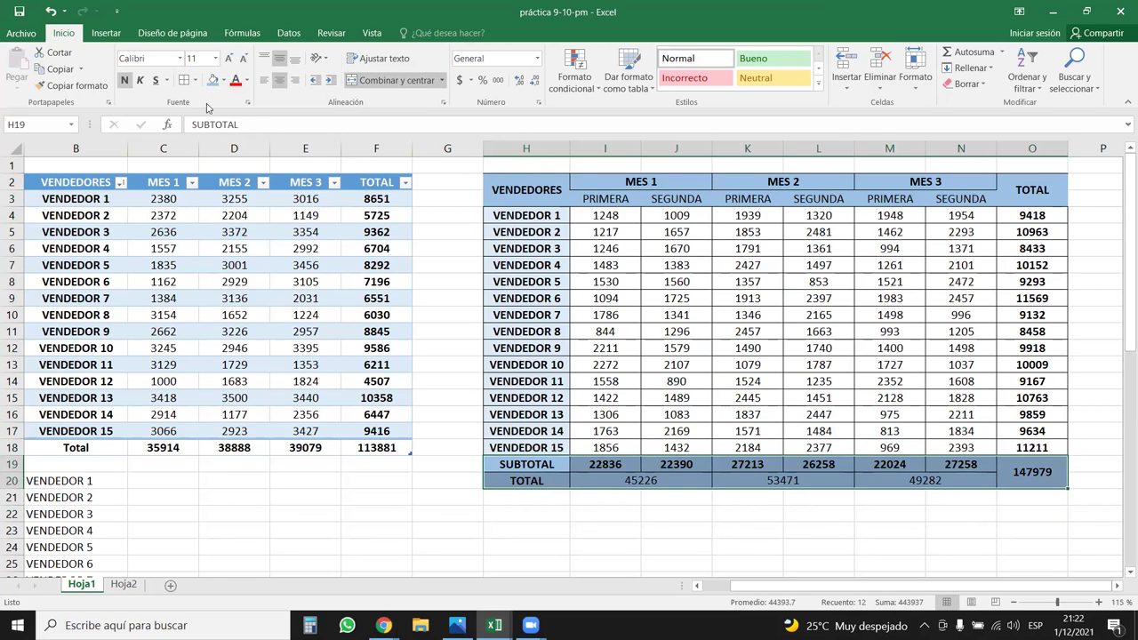
left_click(125, 81)
left_click(125, 81)
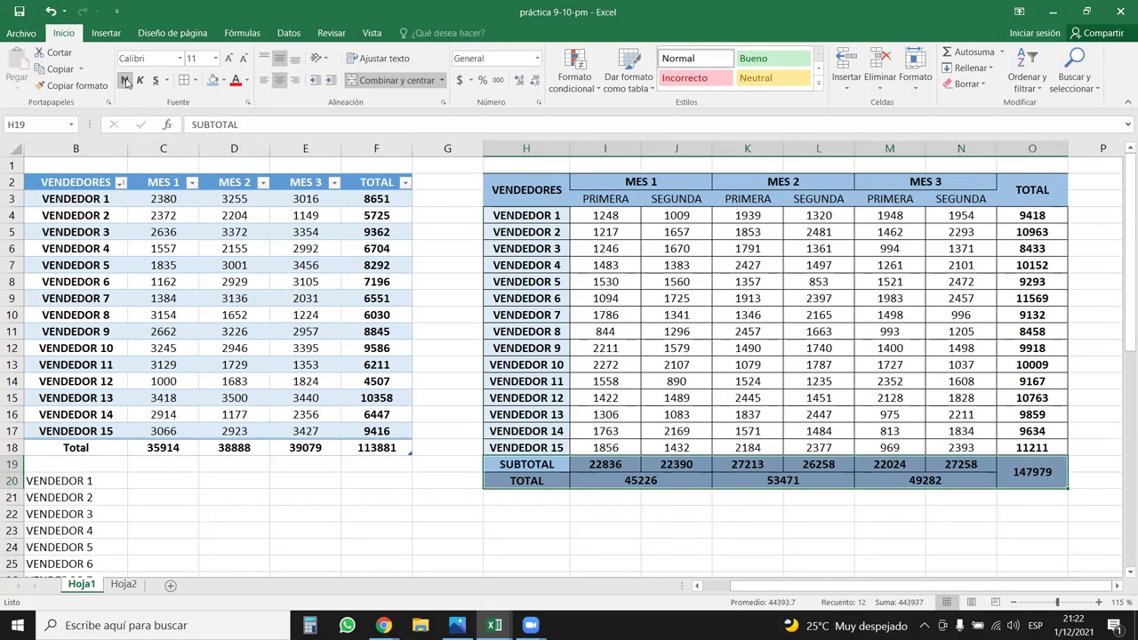
left_click(905, 366)
left_click(993, 519)
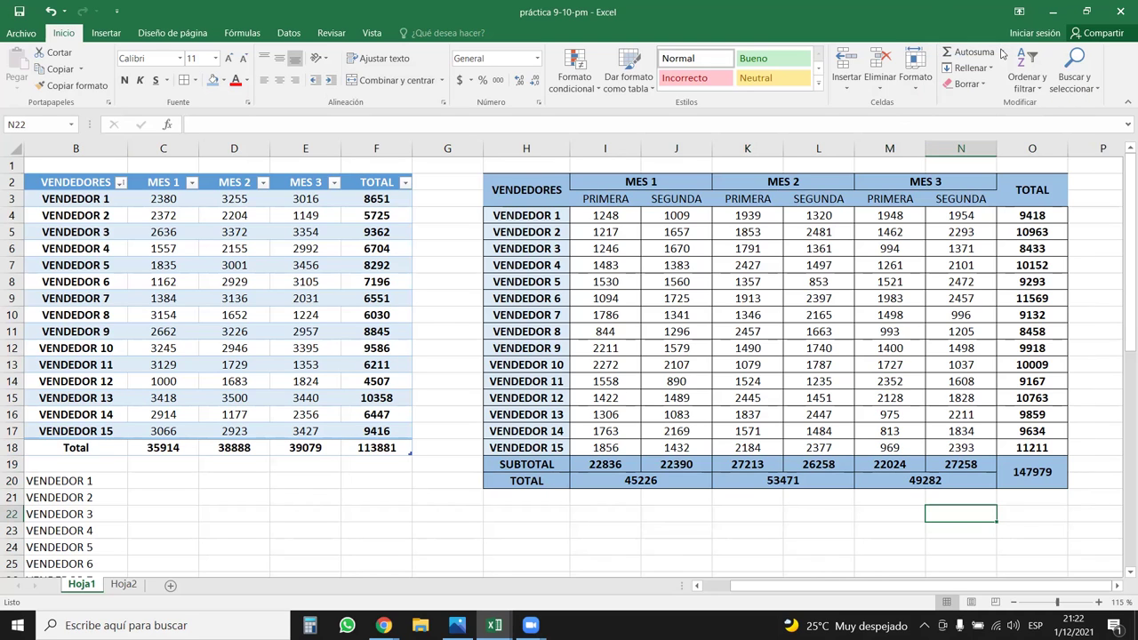
Step: Apply all borders to the whole sales range H2:O20
left_click(943, 384)
left_click(889, 514)
left_click_drag(1003, 465, 546, 190)
left_click(185, 81)
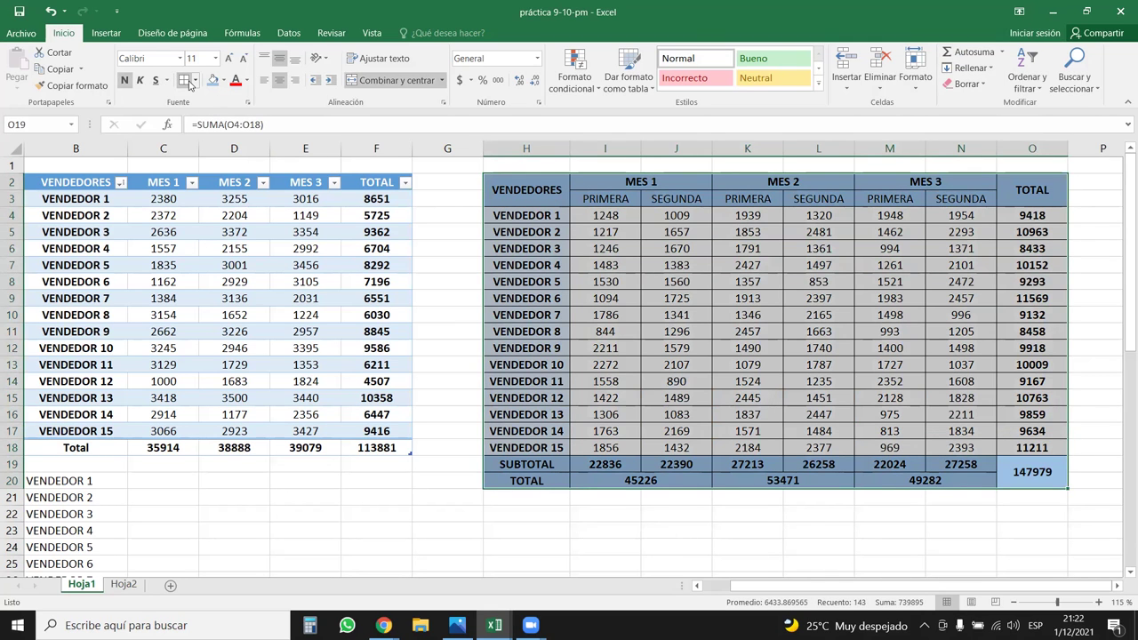
left_click(747, 281)
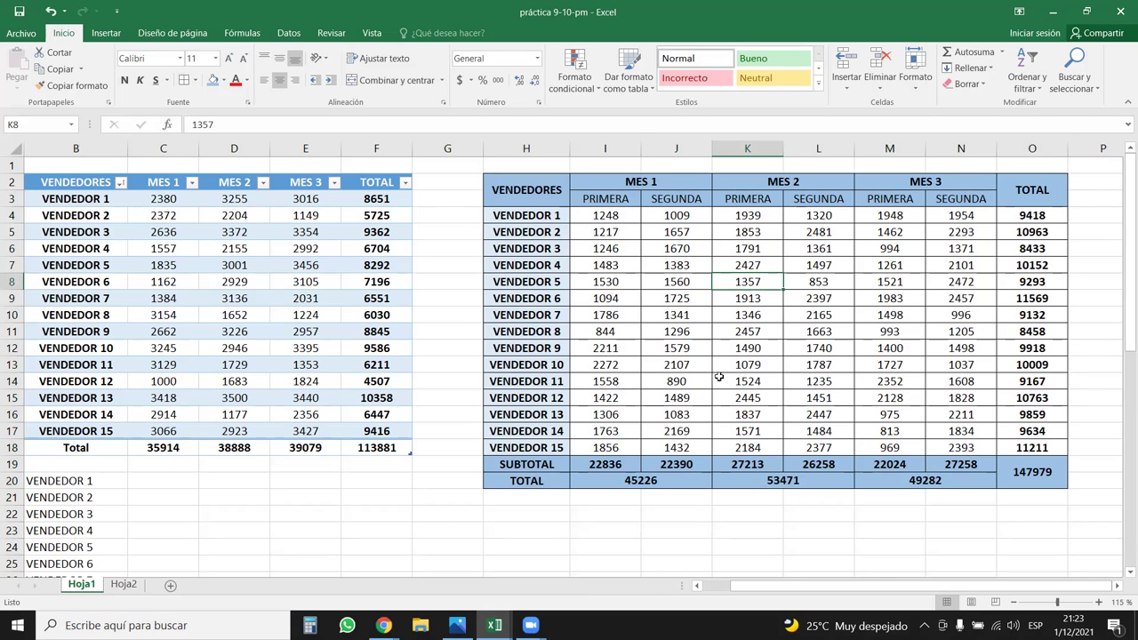
Step: Try to sort the sales range H2:O18 with its merged header rows included in the selection
left_click_drag(543, 215, 1033, 448)
left_click_drag(542, 186, 1044, 445)
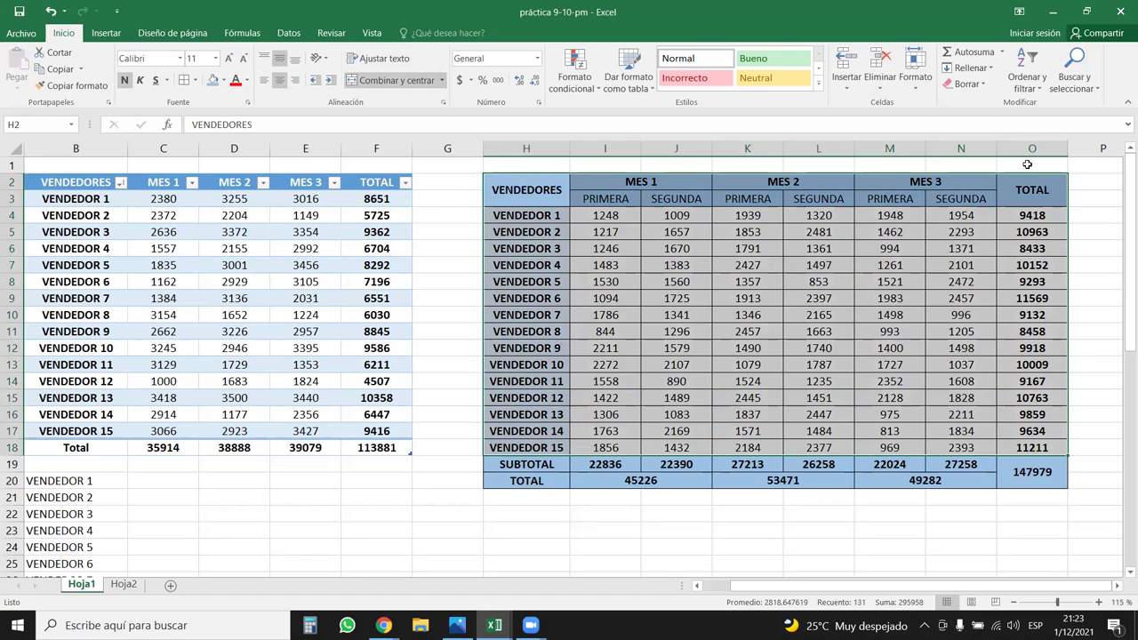
left_click(1036, 87)
left_click(1056, 111)
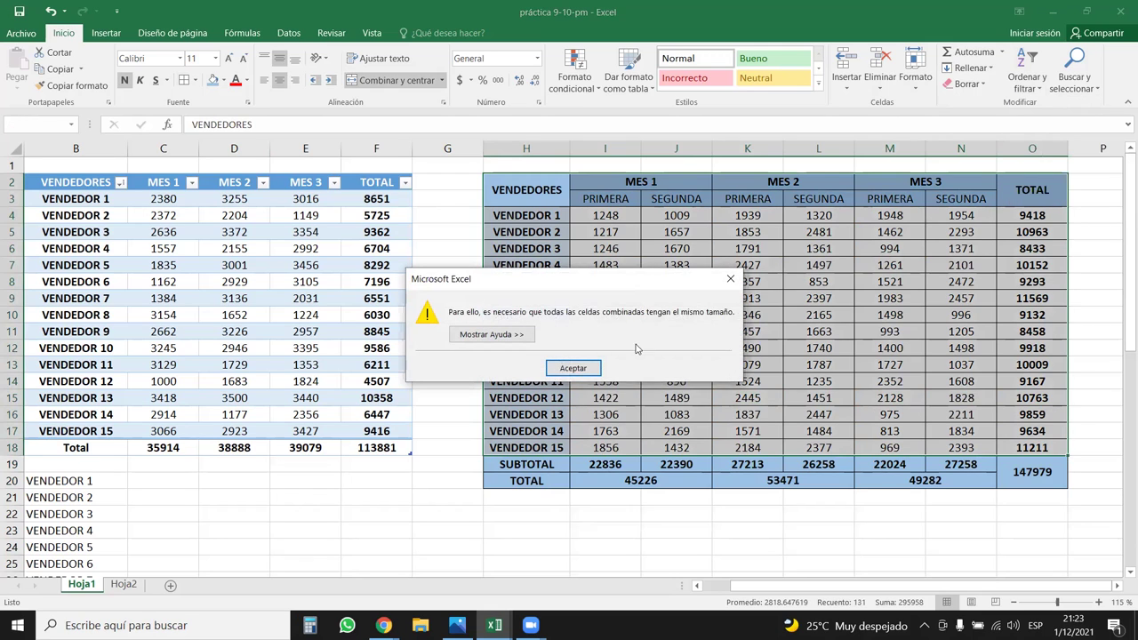
left_click(729, 279)
Step: Sort the seller rows H4:O18 by seller name from A to Z, leaving the header and total rows out
left_click_drag(532, 210, 1045, 447)
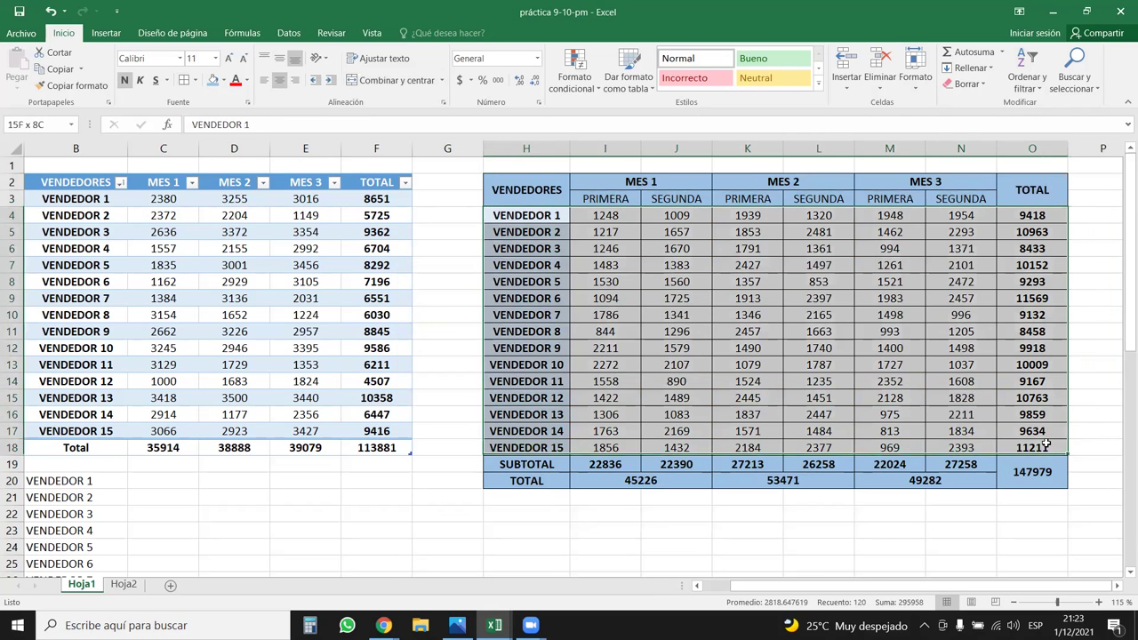
left_click(1036, 82)
left_click(1041, 112)
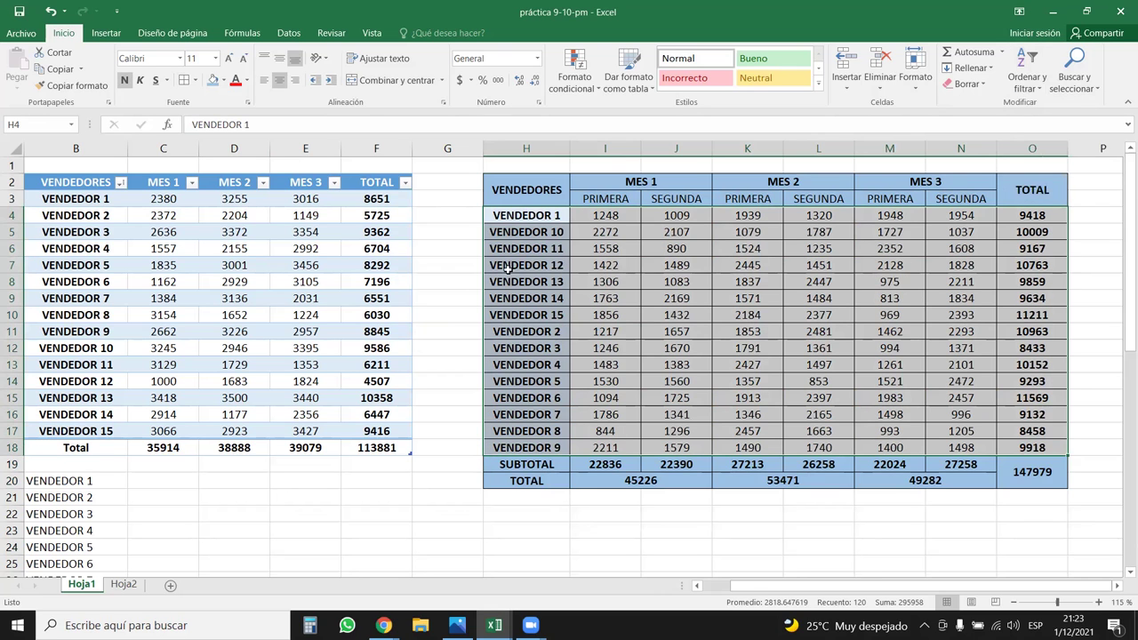
left_click(1027, 80)
left_click(1031, 114)
Step: Sort the seller rows H4:O18 by the TOTAL column, trying ascending order and finishing with largest to smallest
left_click_drag(1032, 215, 486, 449)
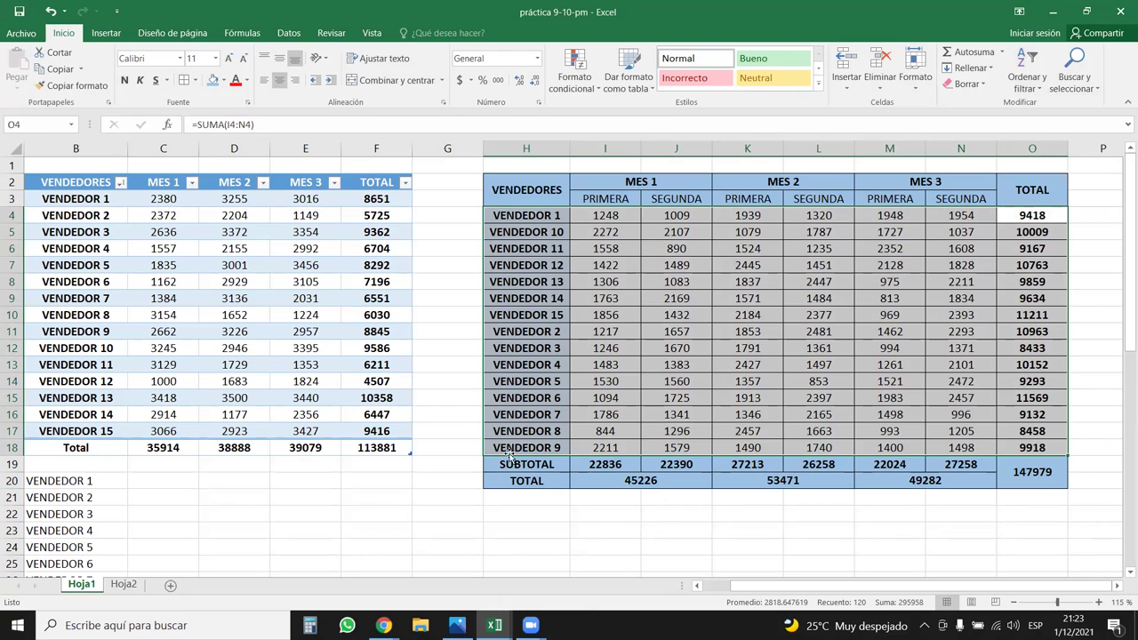
left_click(1032, 80)
left_click(1054, 121)
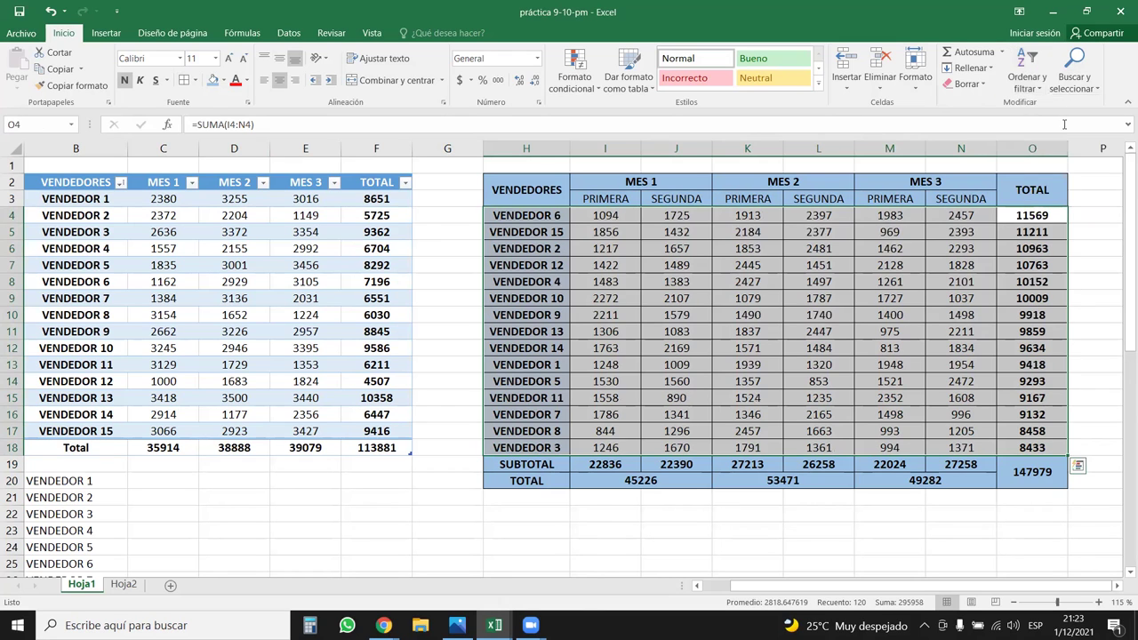
left_click(1027, 80)
left_click(1060, 105)
left_click(1027, 80)
left_click(1054, 122)
left_click(983, 273)
Step: Examine the merged headers and totals of the sales range H2:O20 alongside the structure of the table B2:F18
left_click_drag(526, 189, 1021, 448)
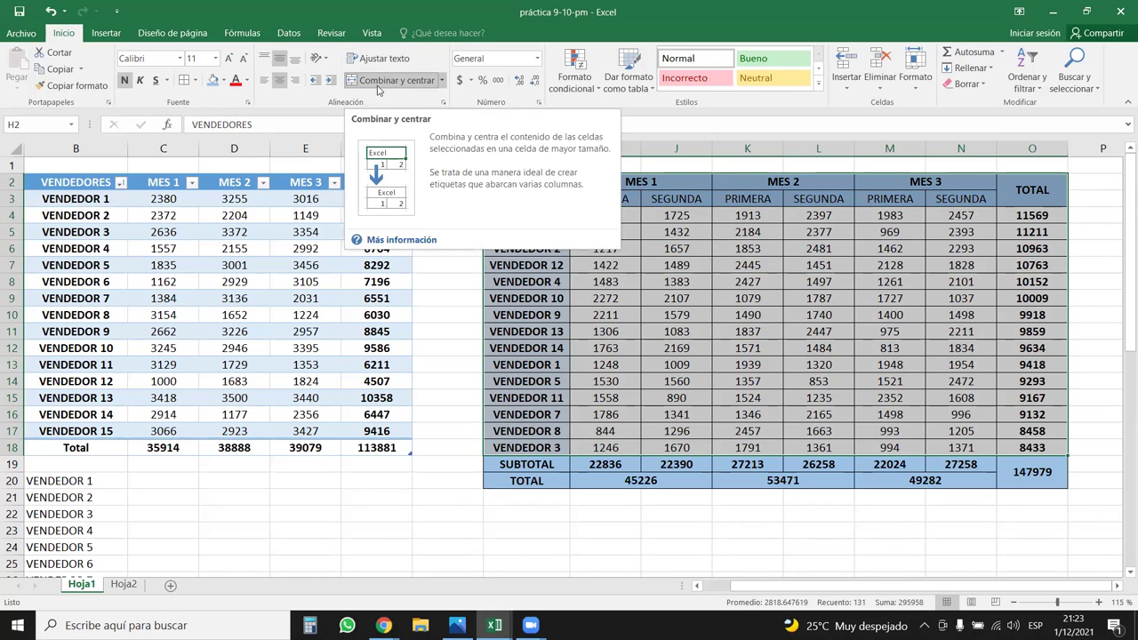
left_click(650, 329)
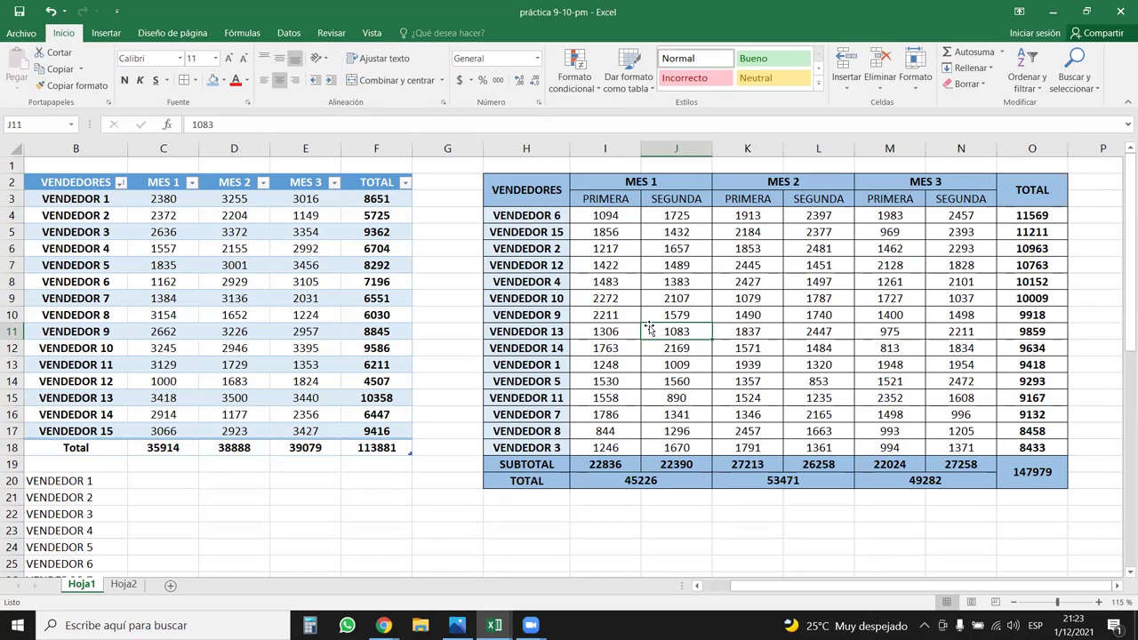
left_click(831, 281)
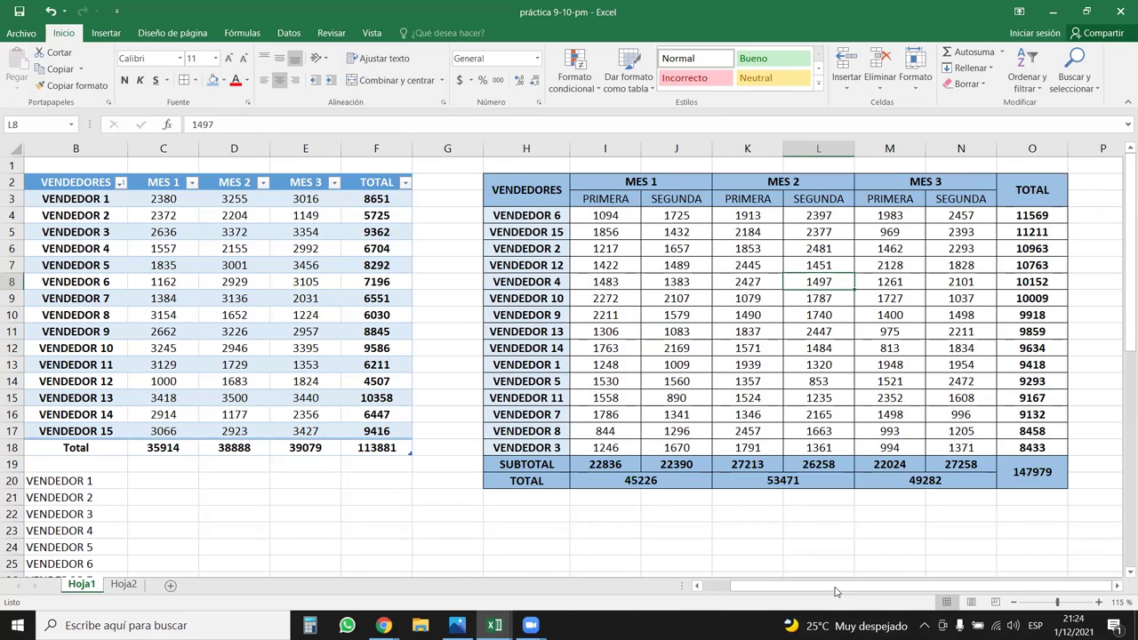
left_click_drag(776, 585, 748, 601)
left_click_drag(169, 187, 449, 448)
left_click(598, 331)
left_click_drag(598, 189, 1088, 472)
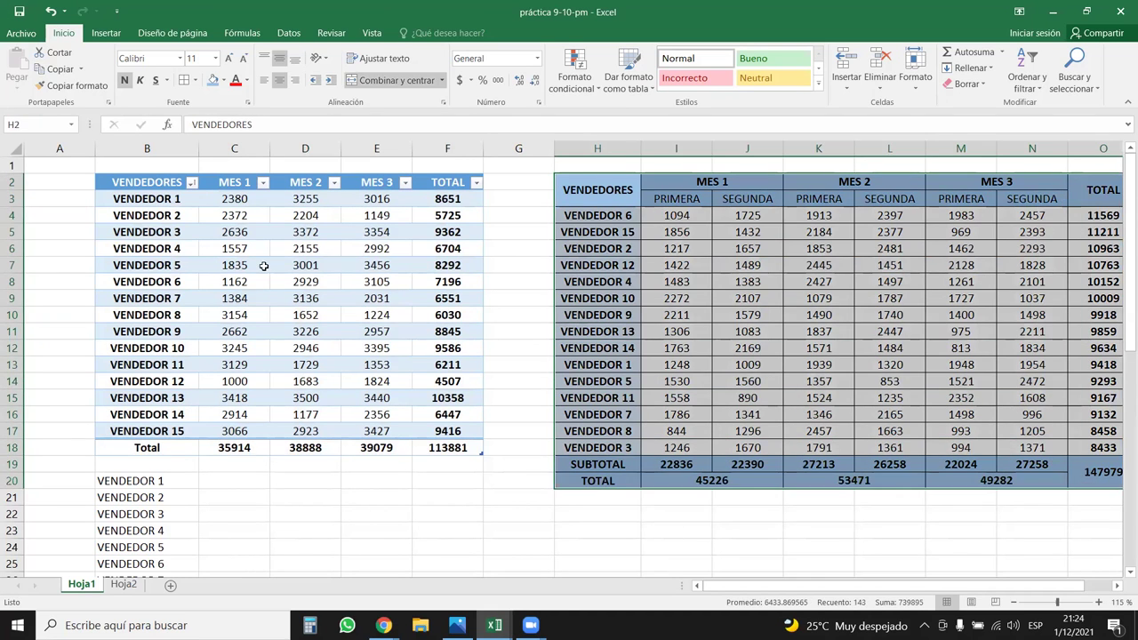
left_click(263, 266)
left_click_drag(157, 178, 446, 377)
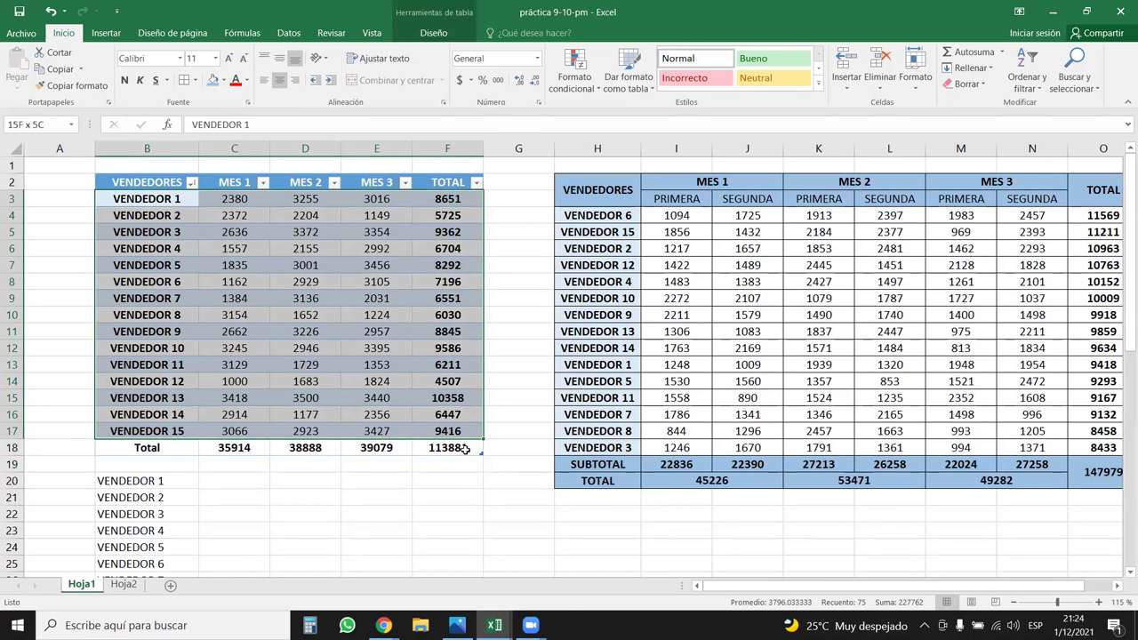
Step: Convert the sales range H2:O20 into a table with headers
left_click(738, 380)
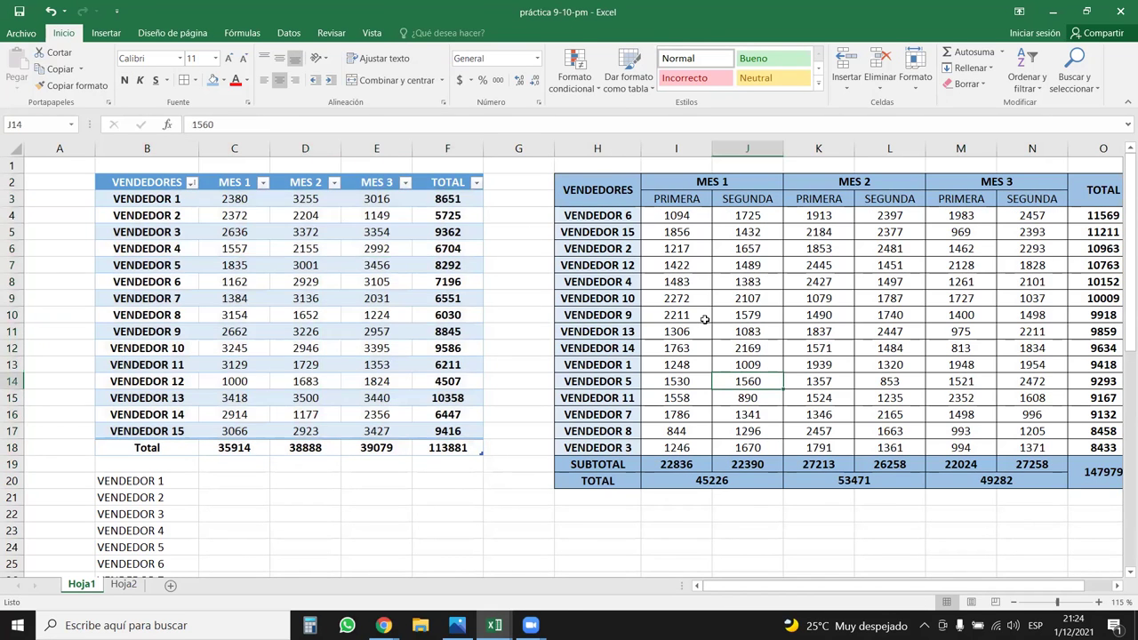
left_click(118, 34)
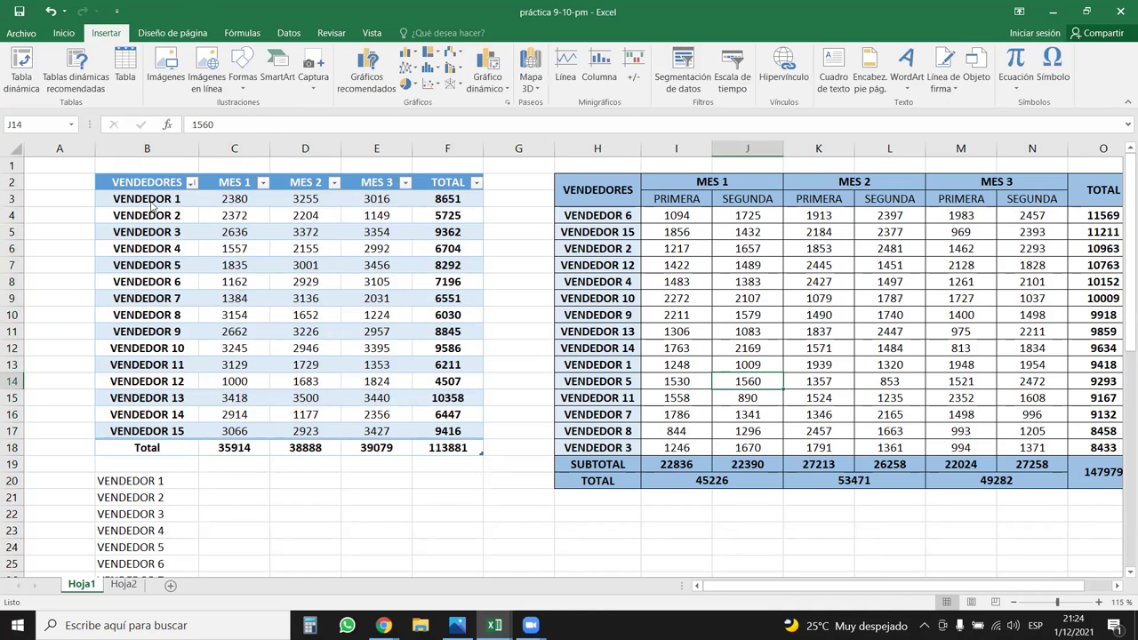
left_click(125, 67)
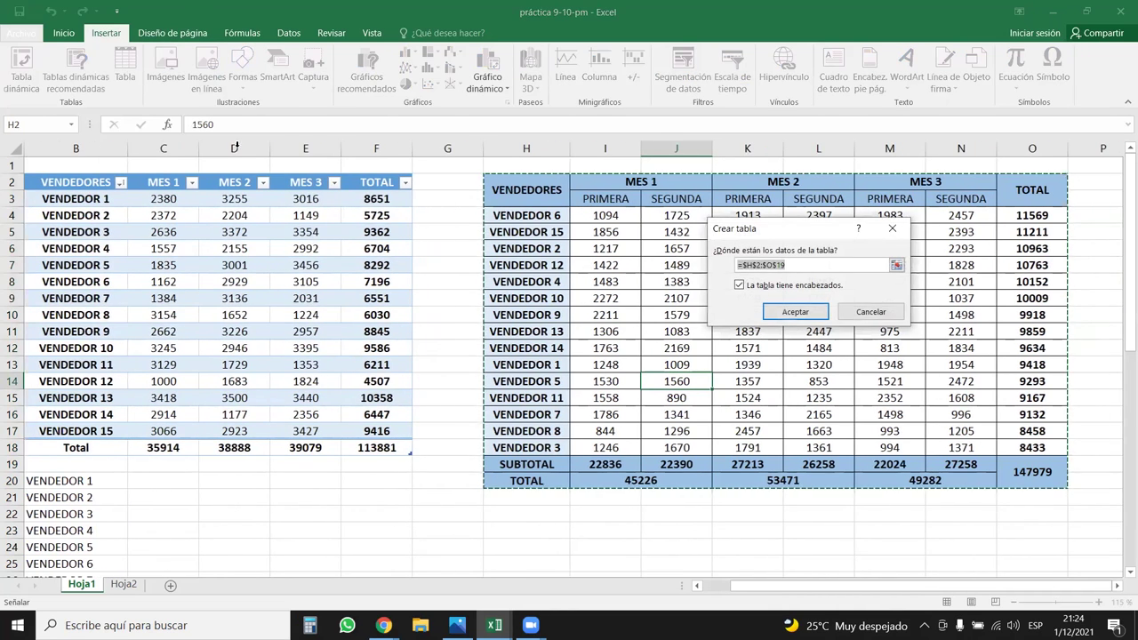
left_click(795, 313)
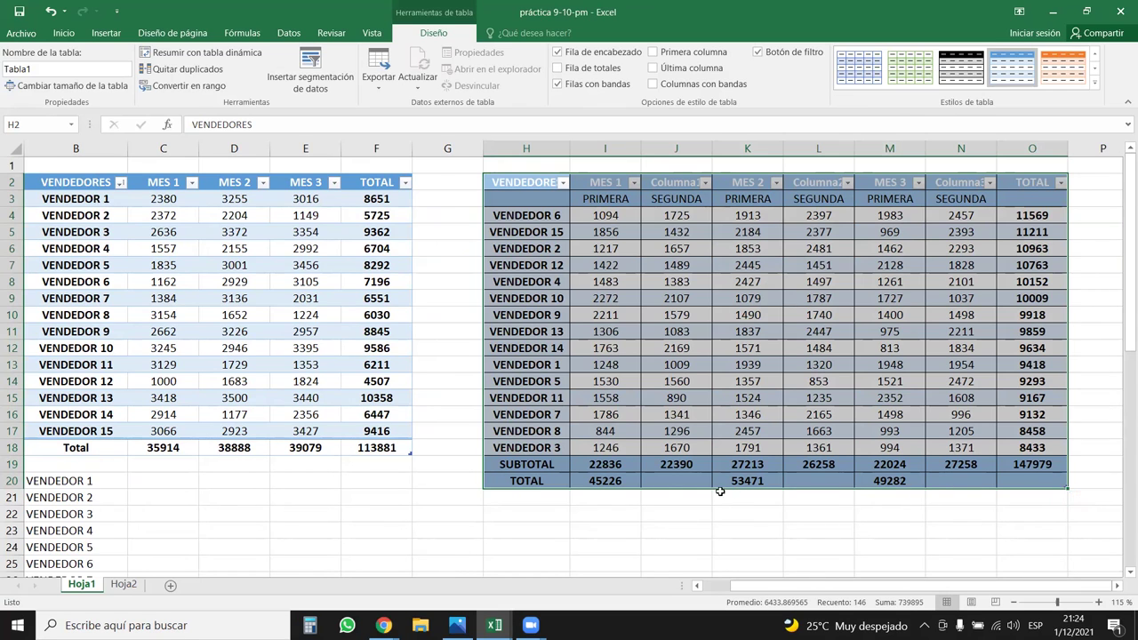
Step: Review the new table's PRIMERA and SEGUNDA row and its MES 1 filter values, and undo the table conversion
left_click(530, 197)
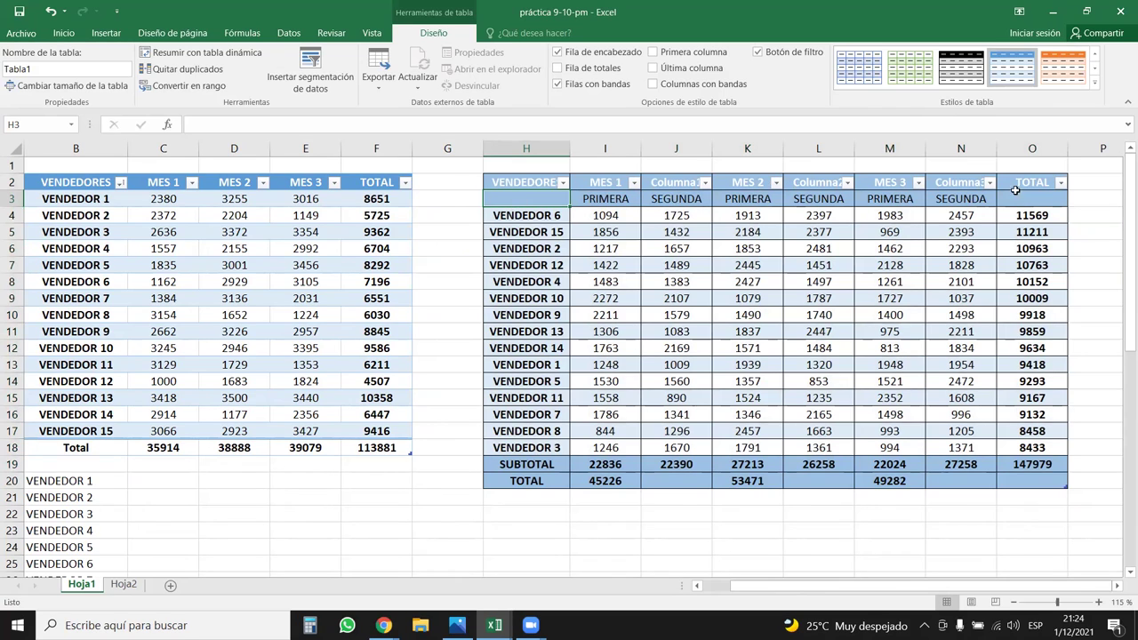
left_click_drag(515, 196, 1031, 202)
left_click(693, 313)
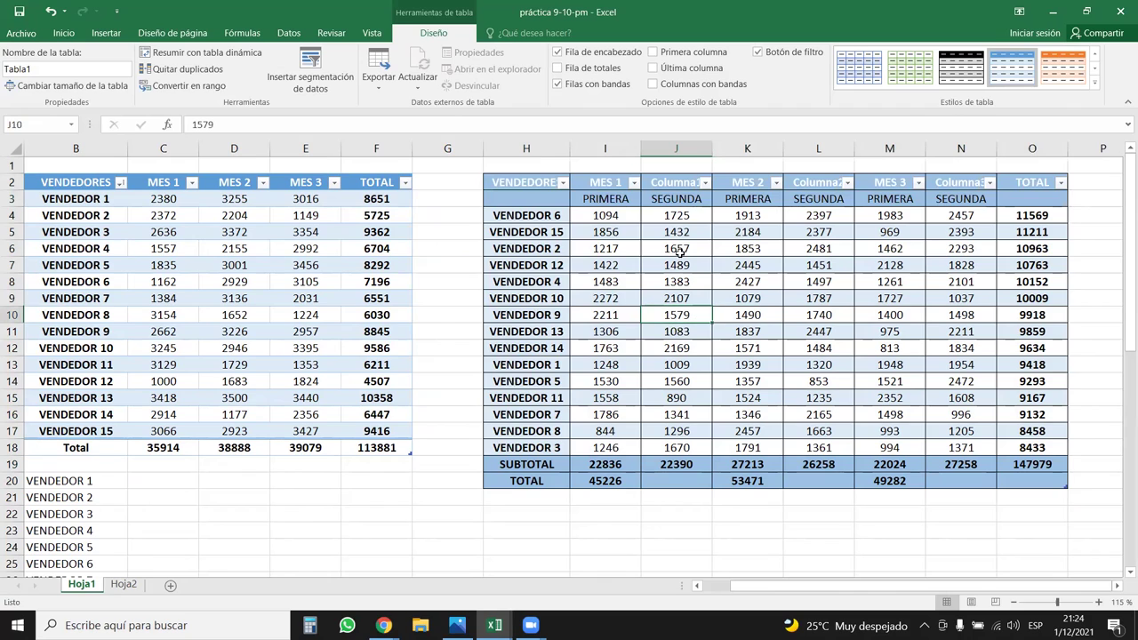
left_click(633, 182)
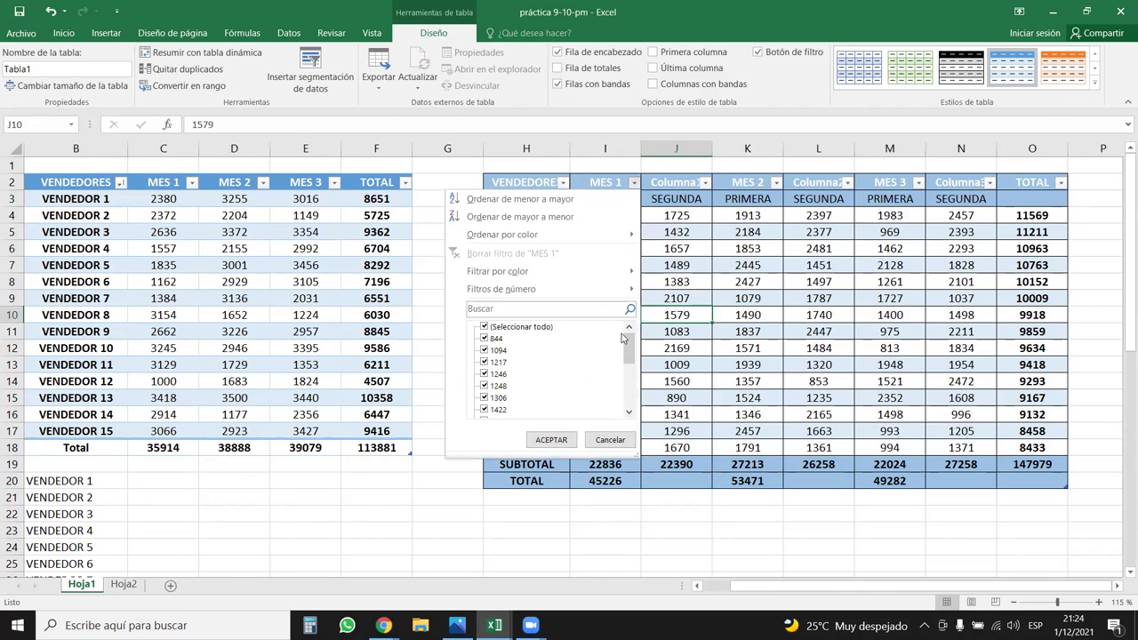
left_click_drag(634, 351, 633, 394)
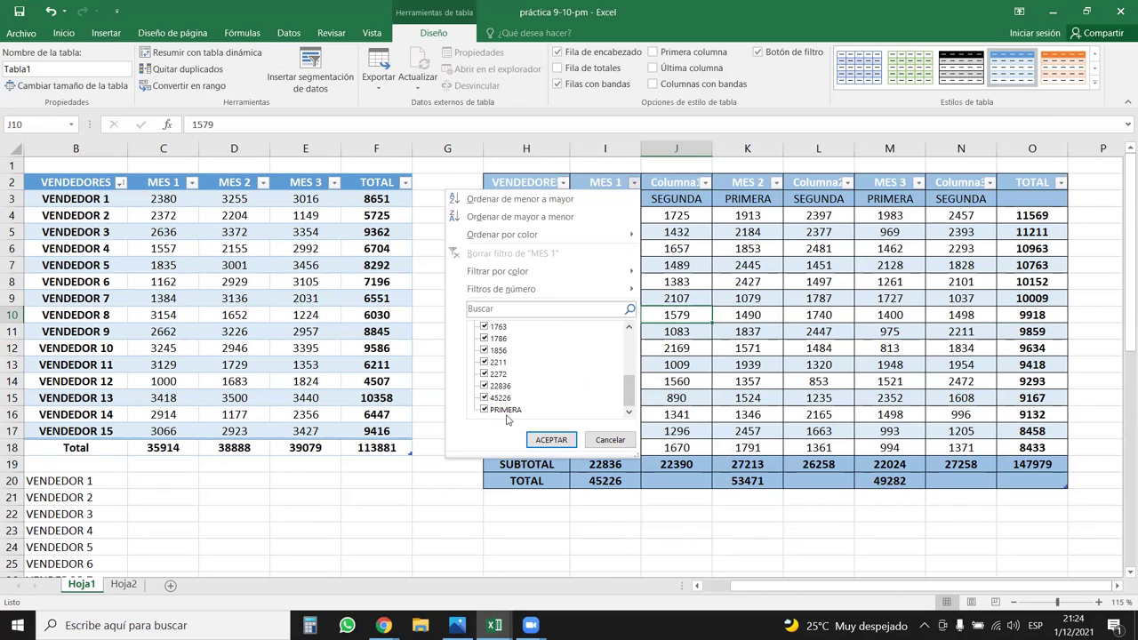
left_click(551, 439)
key("ctrl+z")
left_click(707, 302)
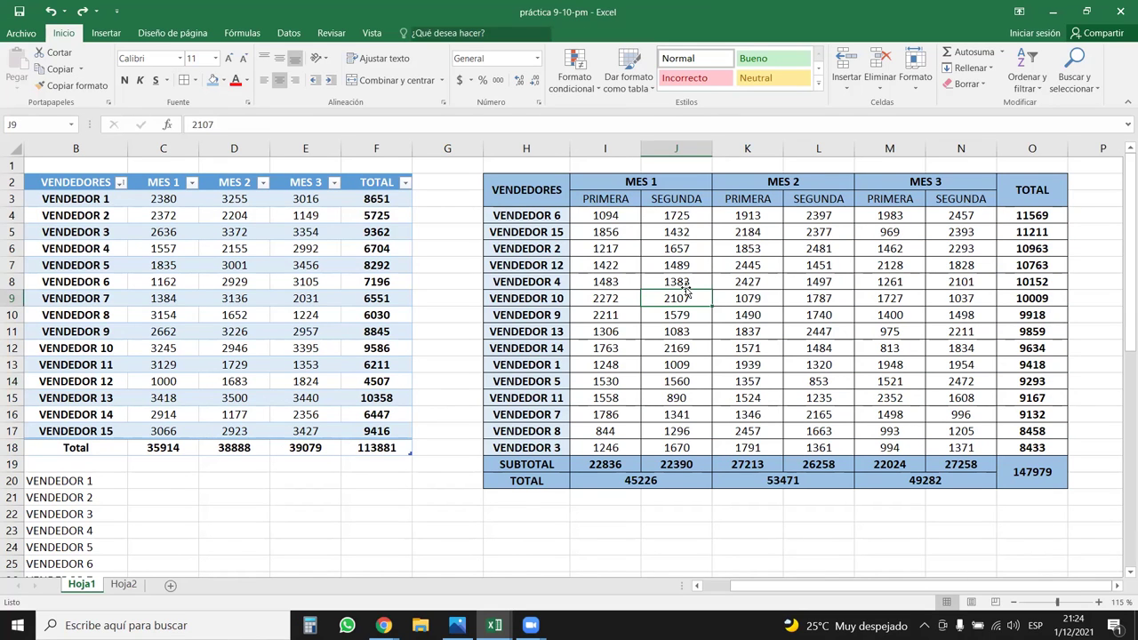
Step: Compare the layout of the plain sales range H2:O20 with the table B2:F18, including headers and total rows
left_click_drag(510, 199, 1042, 469)
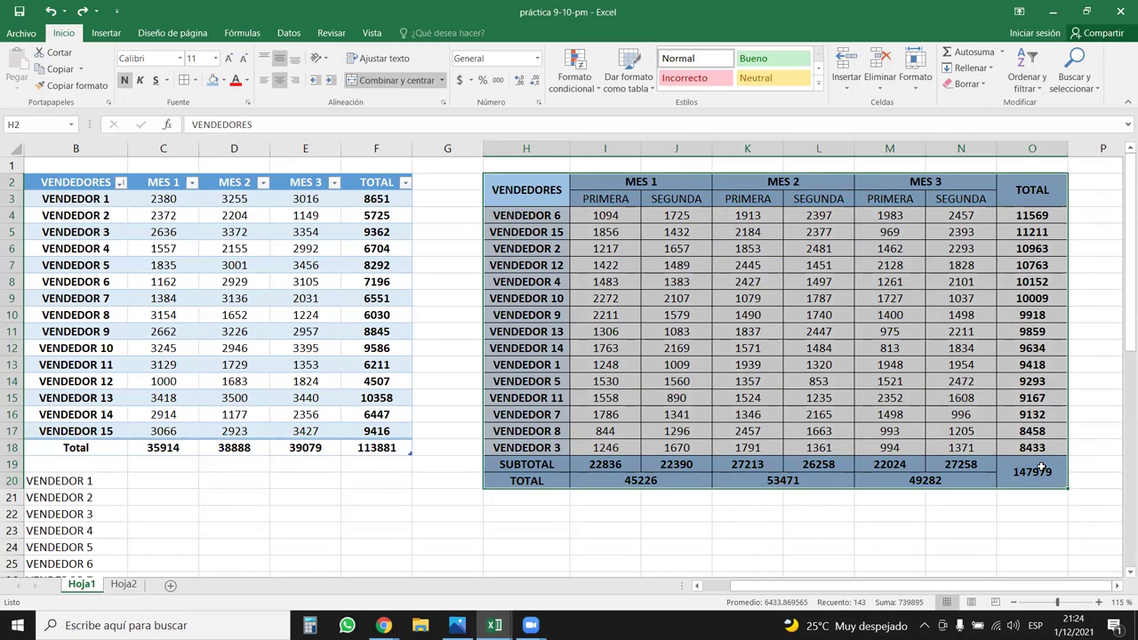
left_click(278, 329)
left_click(695, 584)
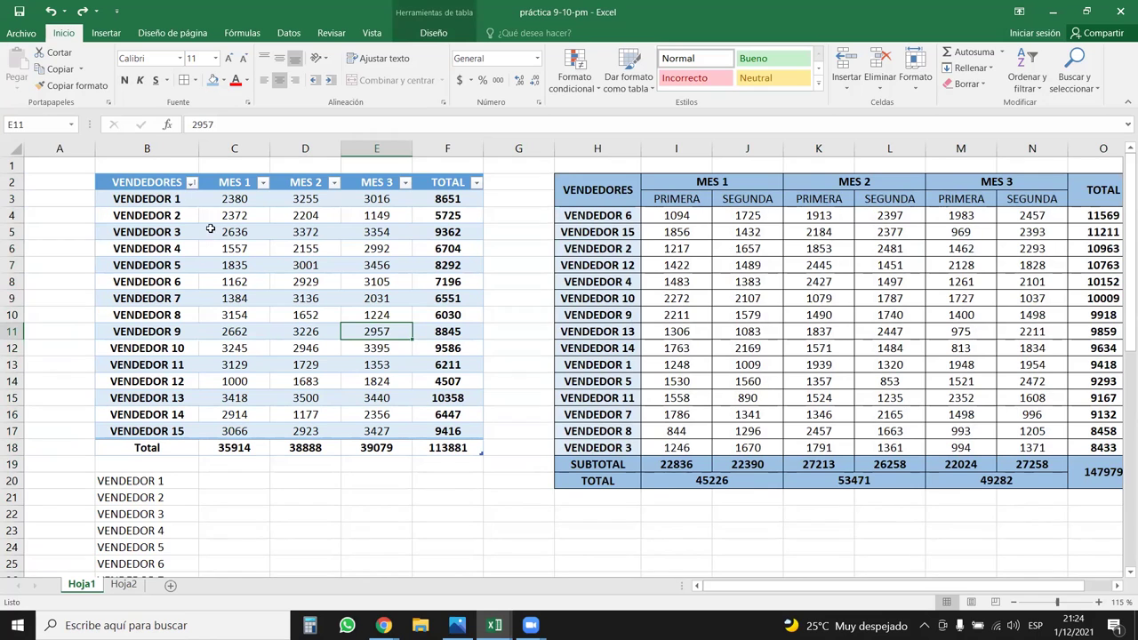
left_click_drag(162, 182, 480, 452)
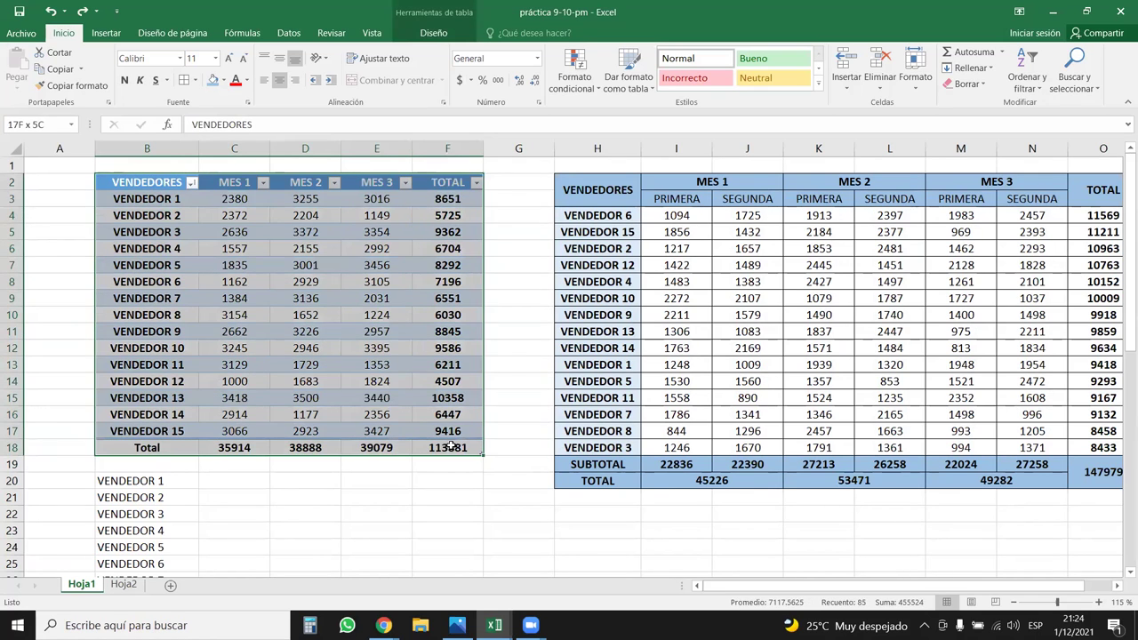
left_click(347, 344)
left_click(267, 300)
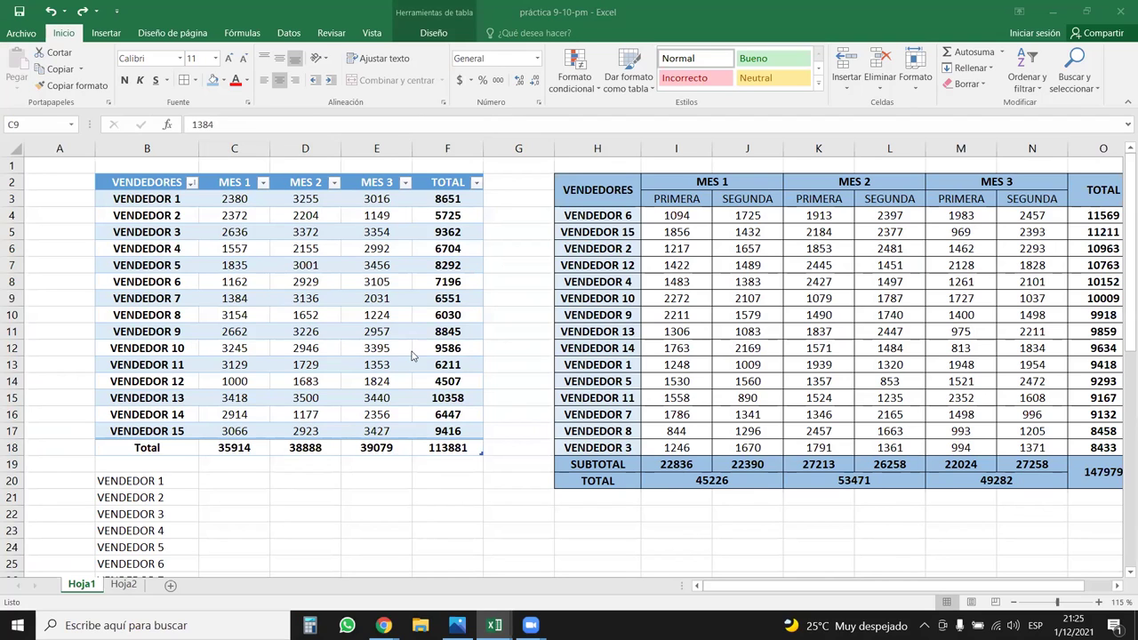
left_click(148, 231)
left_click_drag(165, 180, 441, 448)
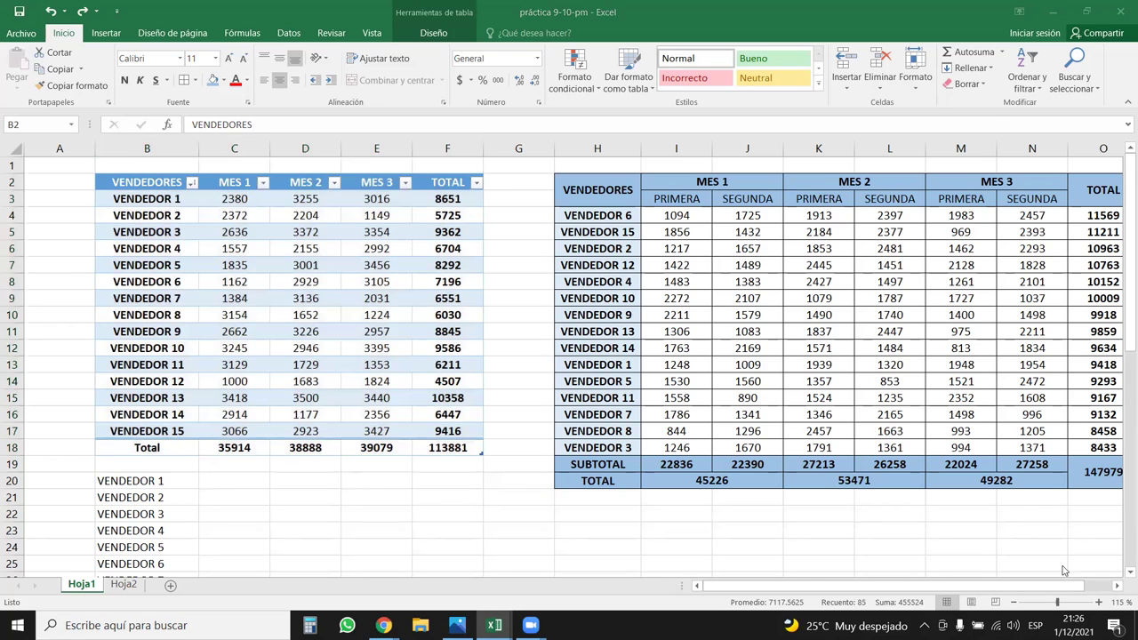
left_click_drag(1071, 591, 1100, 591)
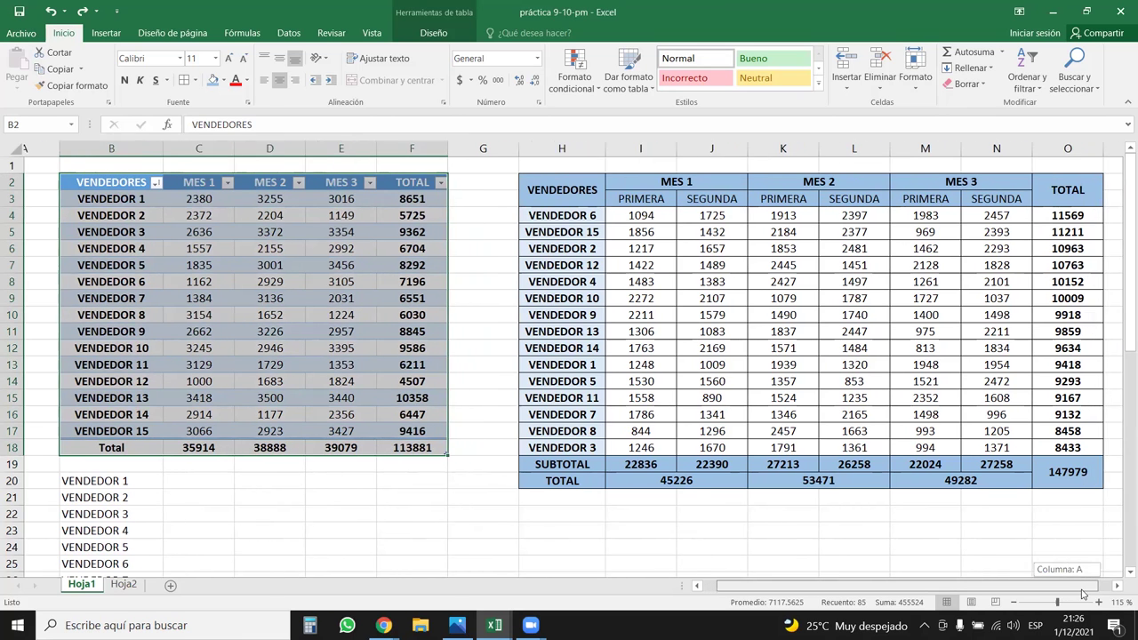
Step: Check whether Merge and Center is available for the plain range H2:O20 and for cells inside the table B2:F18
left_click(920, 544)
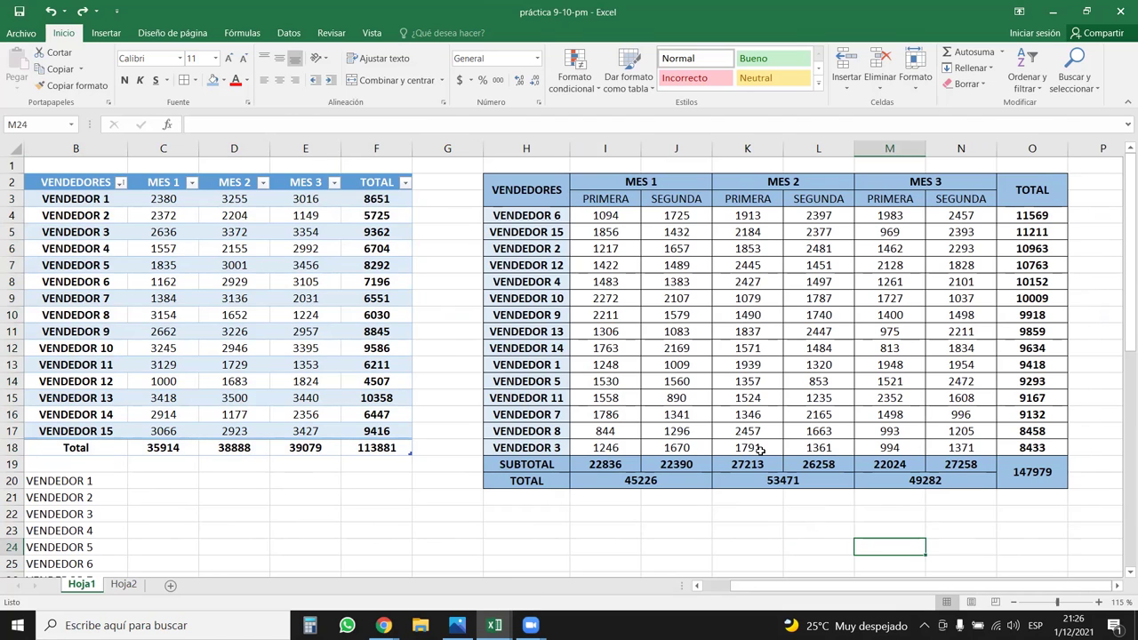
left_click(546, 329)
left_click_drag(538, 189, 1036, 473)
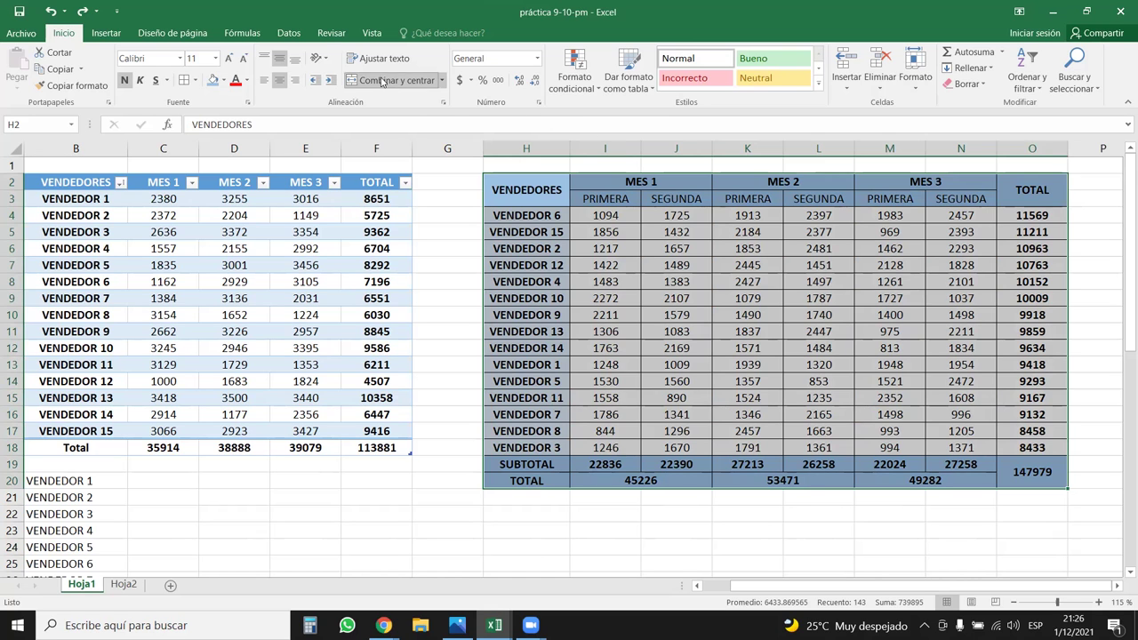
left_click_drag(527, 188, 1012, 483)
left_click(650, 330)
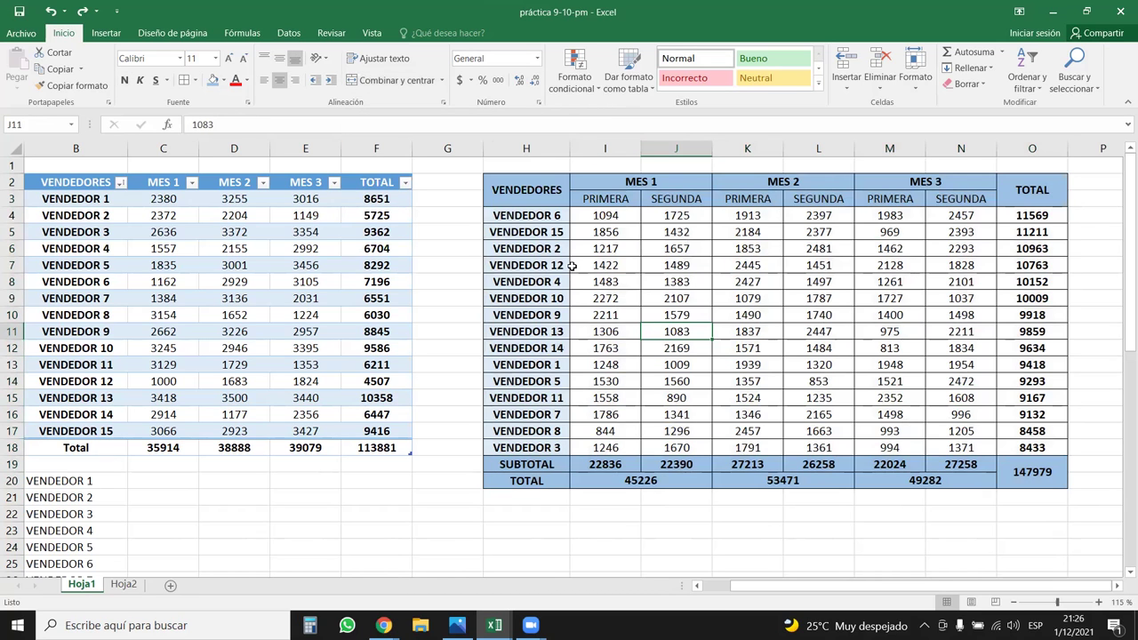
left_click(163, 249)
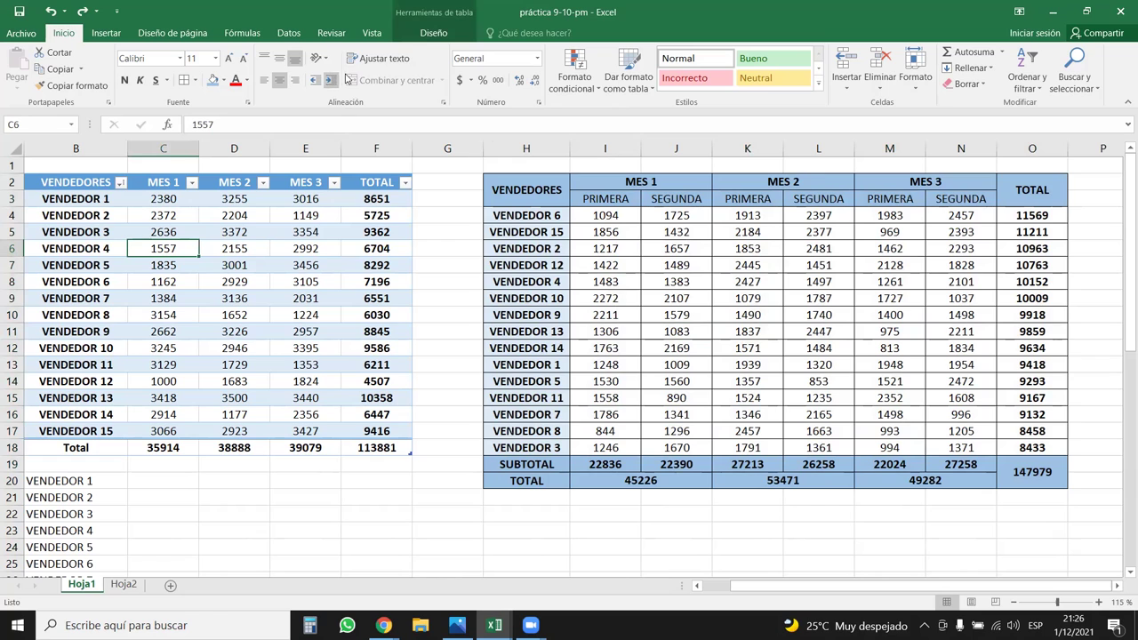
left_click_drag(93, 195, 320, 414)
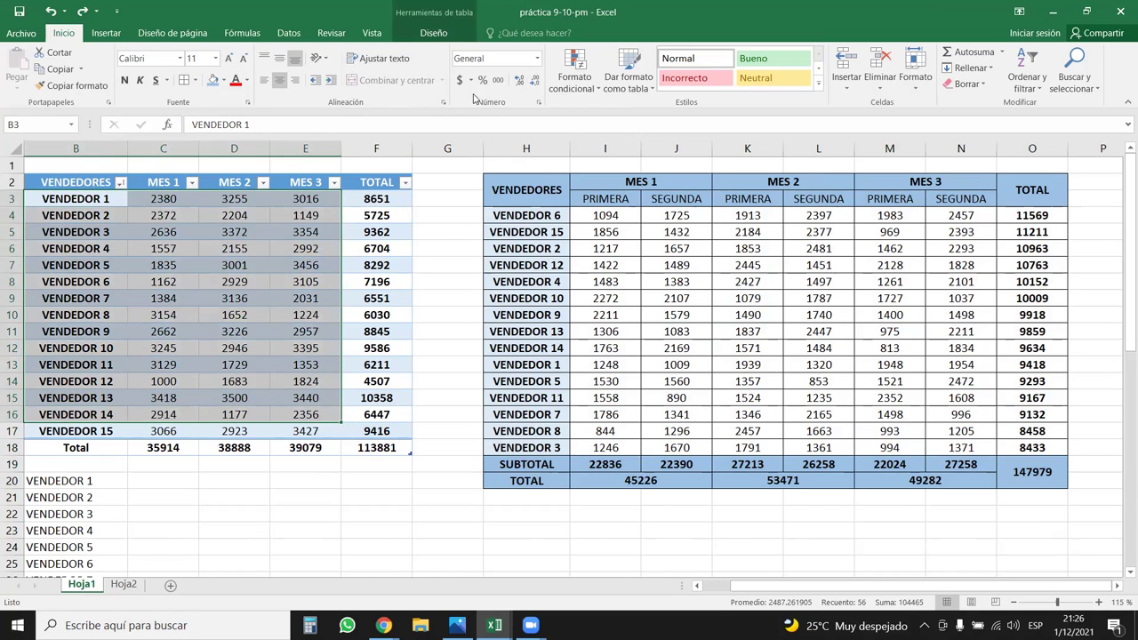
left_click(583, 236)
left_click_drag(547, 191, 1032, 480)
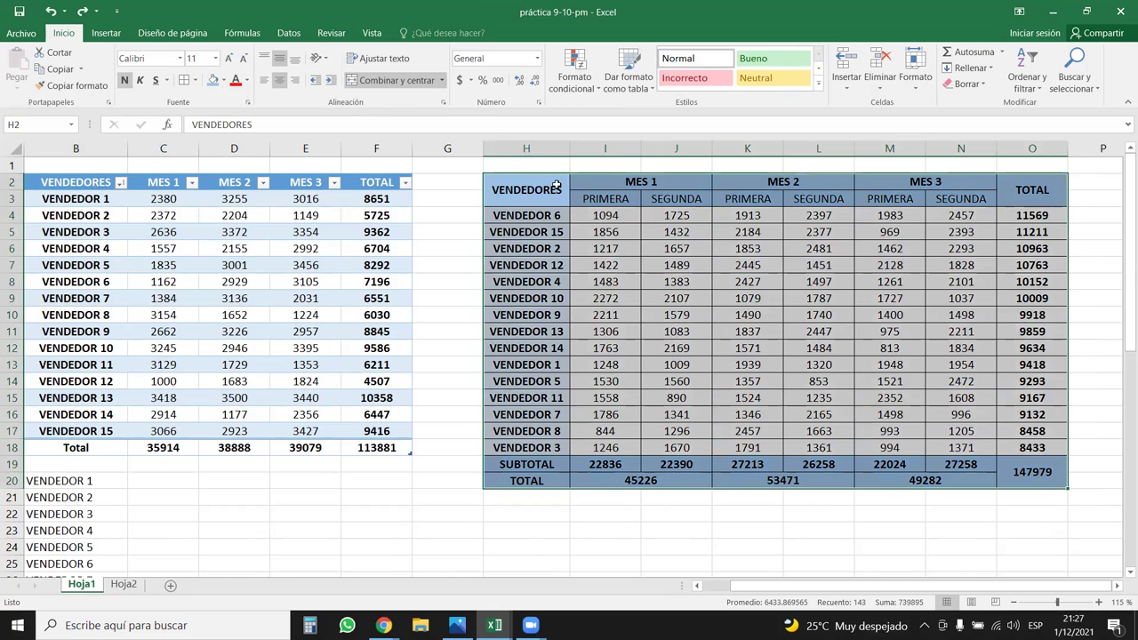
Step: Review the table B2:F18 against the plain range H2:O20 and inspect the MES 2 total formula in D18
left_click_drag(79, 183, 392, 448)
left_click(628, 327)
left_click_drag(551, 191, 1023, 480)
left_click(1035, 234)
left_click(235, 266)
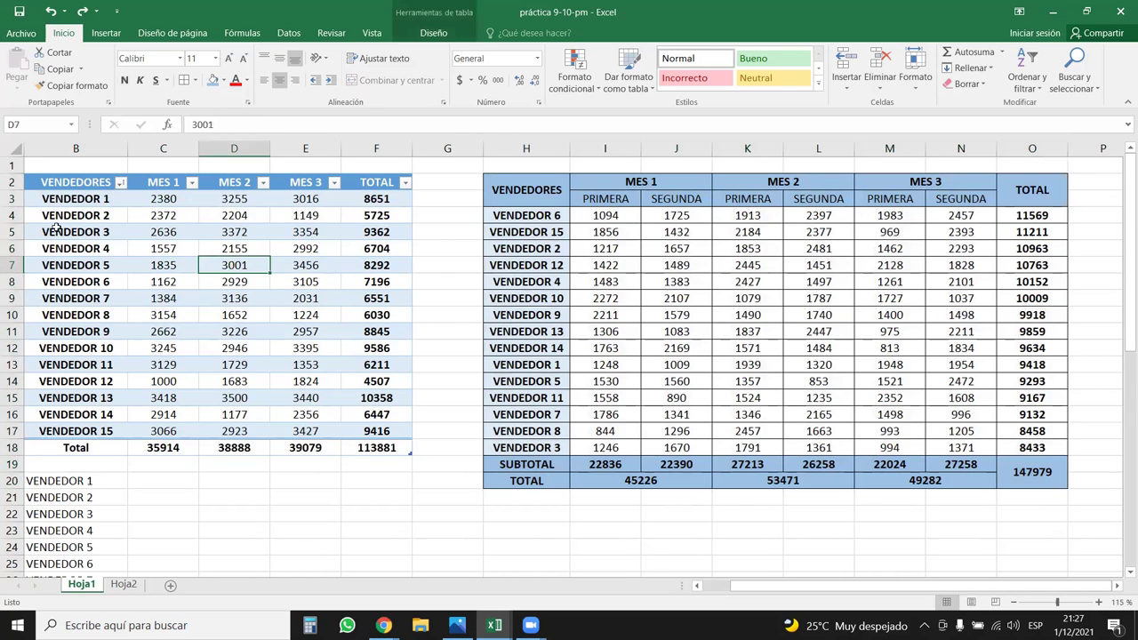
left_click_drag(68, 184, 372, 450)
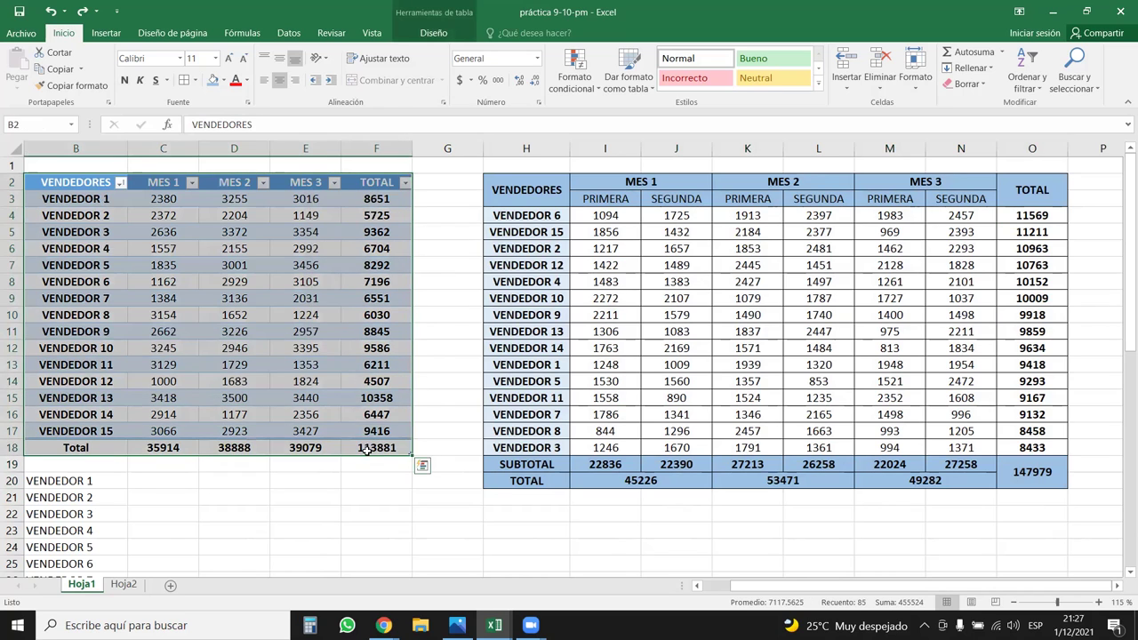
left_click(337, 316)
left_click(224, 449)
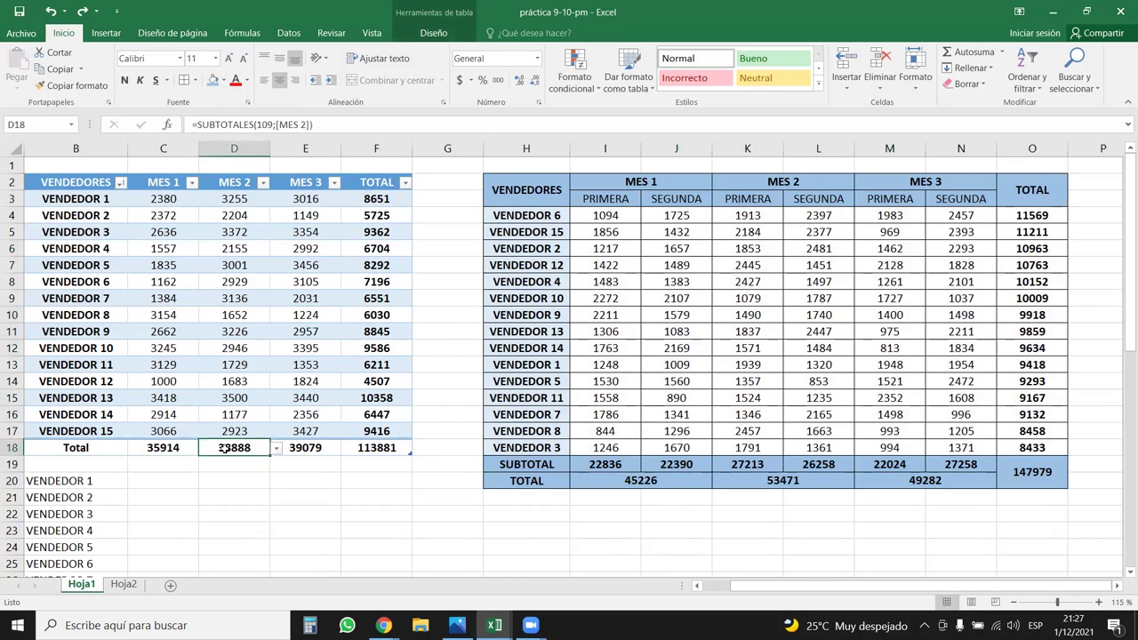
Step: Narrow the empty column G between the table B2:F18 and the plain sales range
left_click(183, 448)
left_click(265, 281)
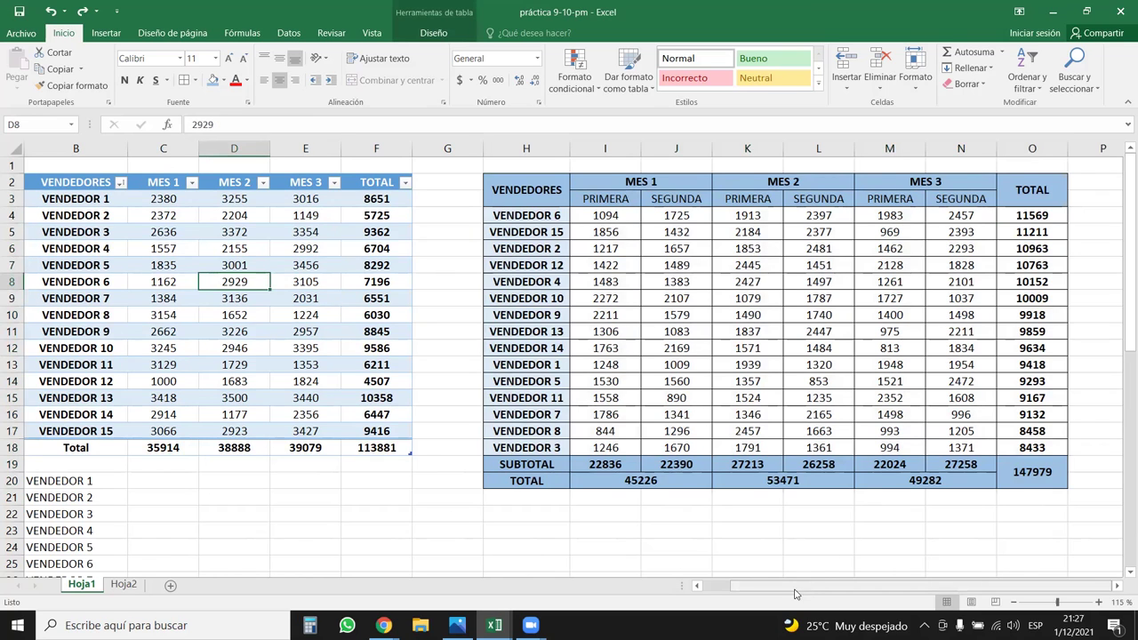
left_click(697, 587)
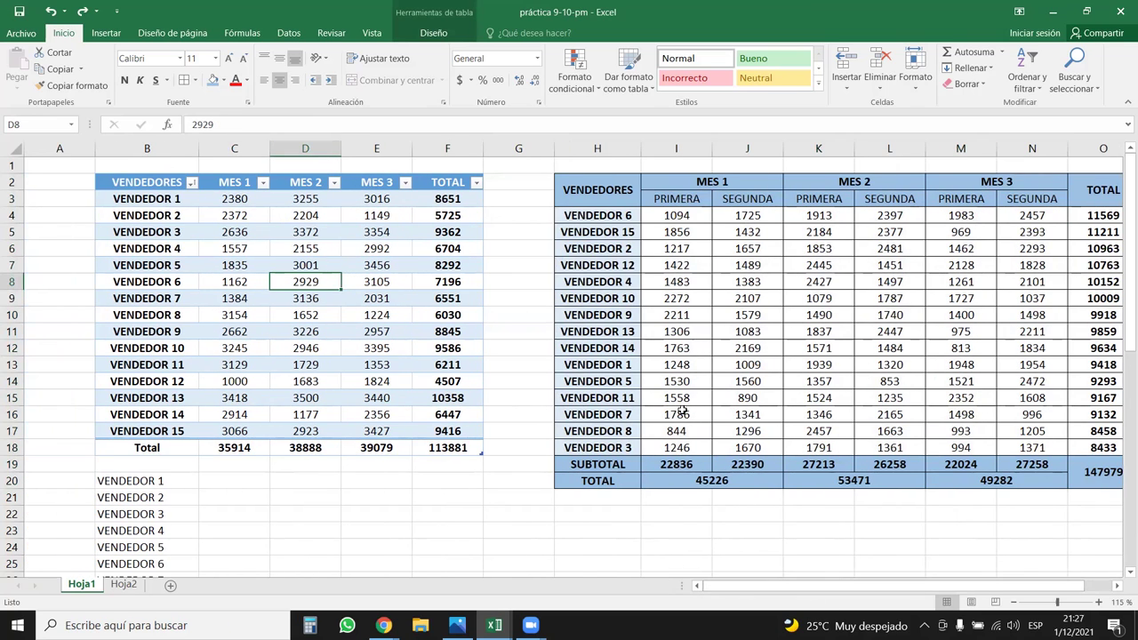
left_click_drag(554, 149, 522, 149)
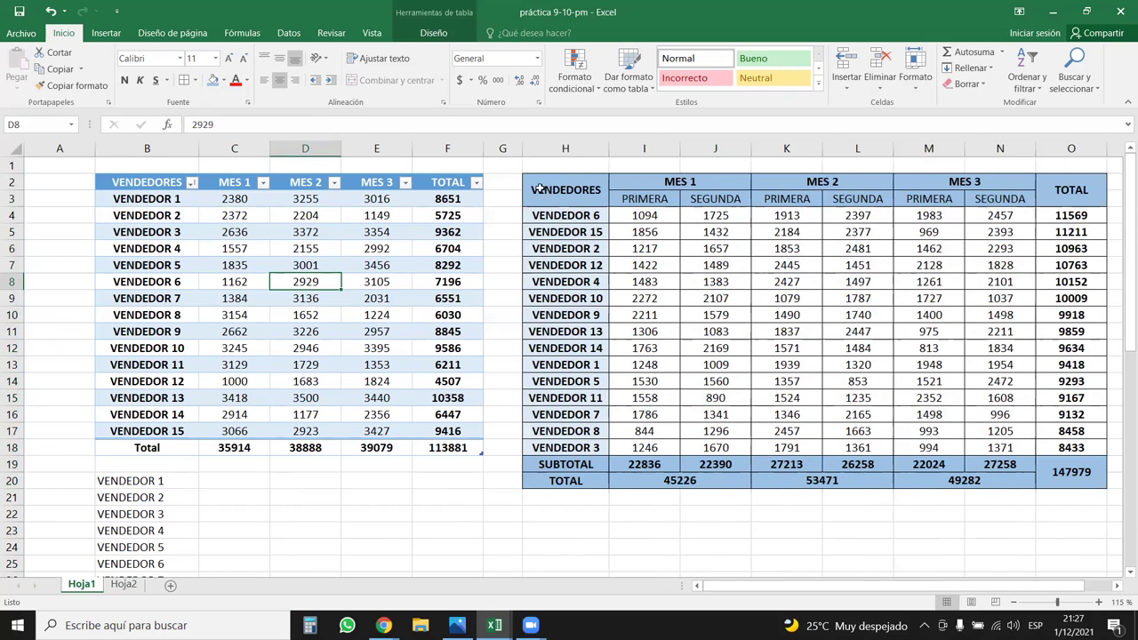
Step: Compare the full extent of the plain sales range H2:O20 with that of the table B2:F18
left_click(540, 189)
left_click_drag(576, 185, 595, 475)
left_click_drag(839, 587, 721, 593)
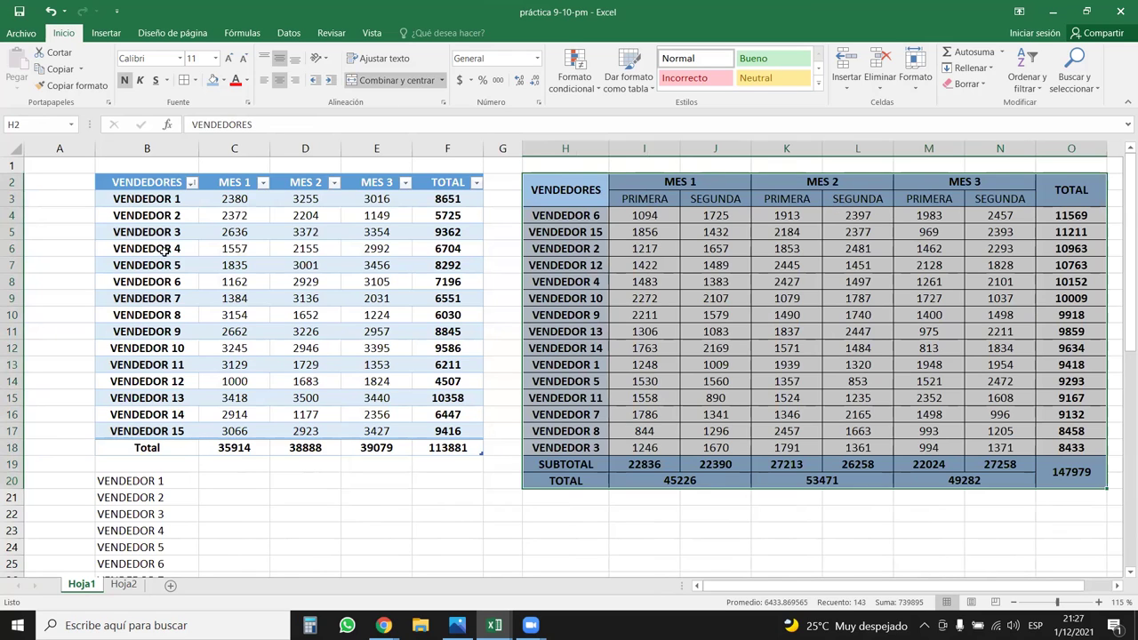
left_click(202, 229)
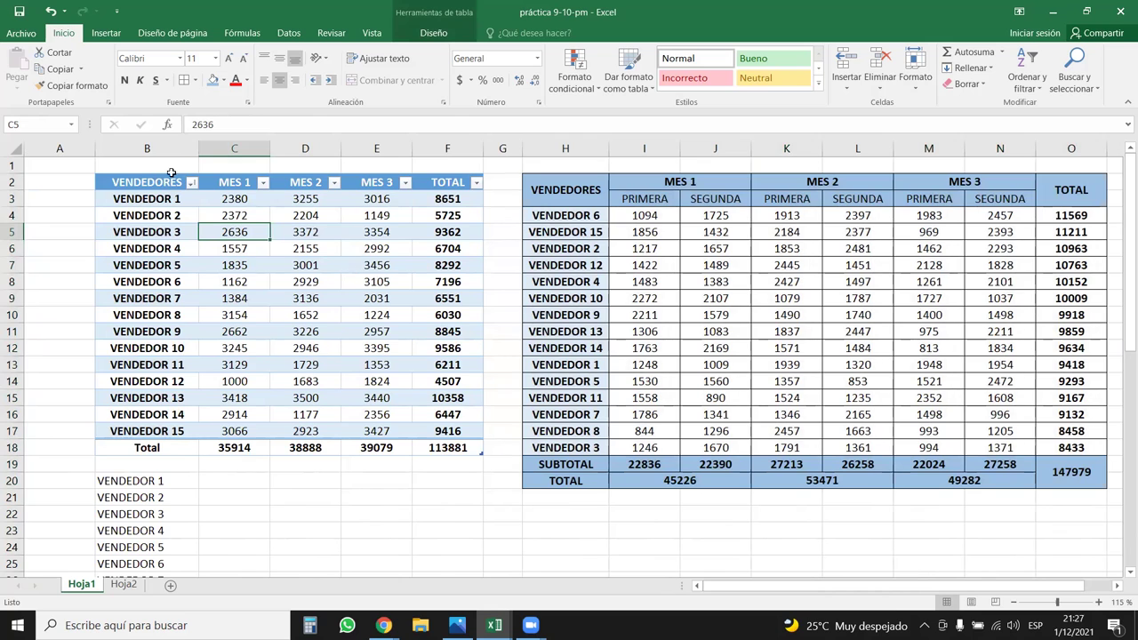
left_click(137, 178)
left_click_drag(145, 184, 471, 449)
left_click_drag(569, 188, 1069, 478)
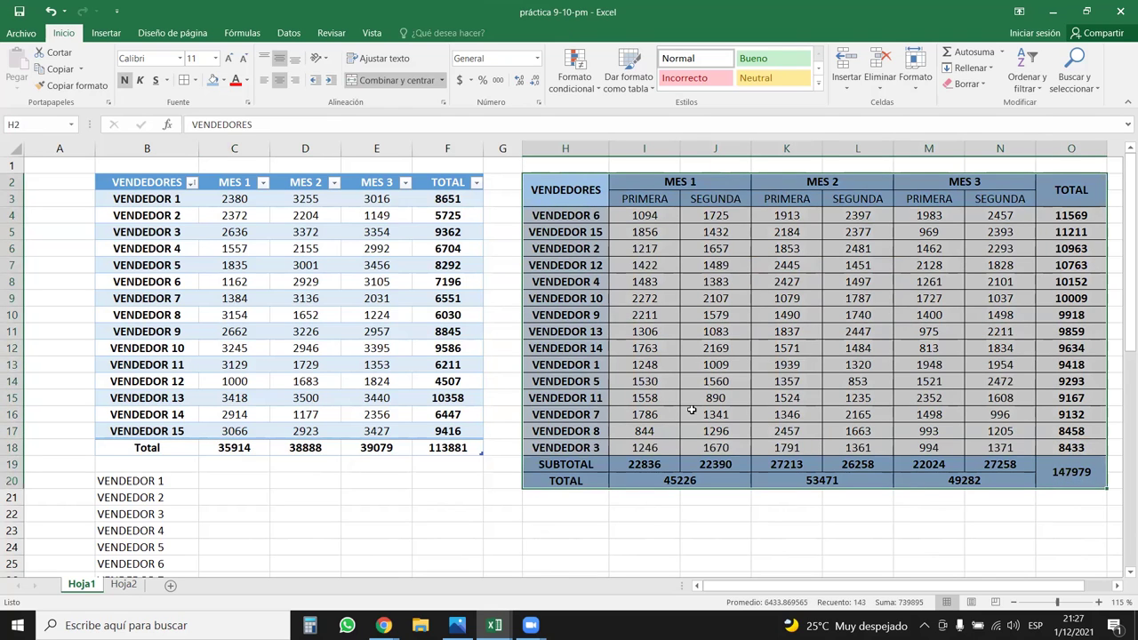
left_click(252, 228)
Step: Copy the table B2:F18 and paste only its values at B2 of a new sheet
left_click_drag(142, 185, 441, 447)
key("ctrl+c")
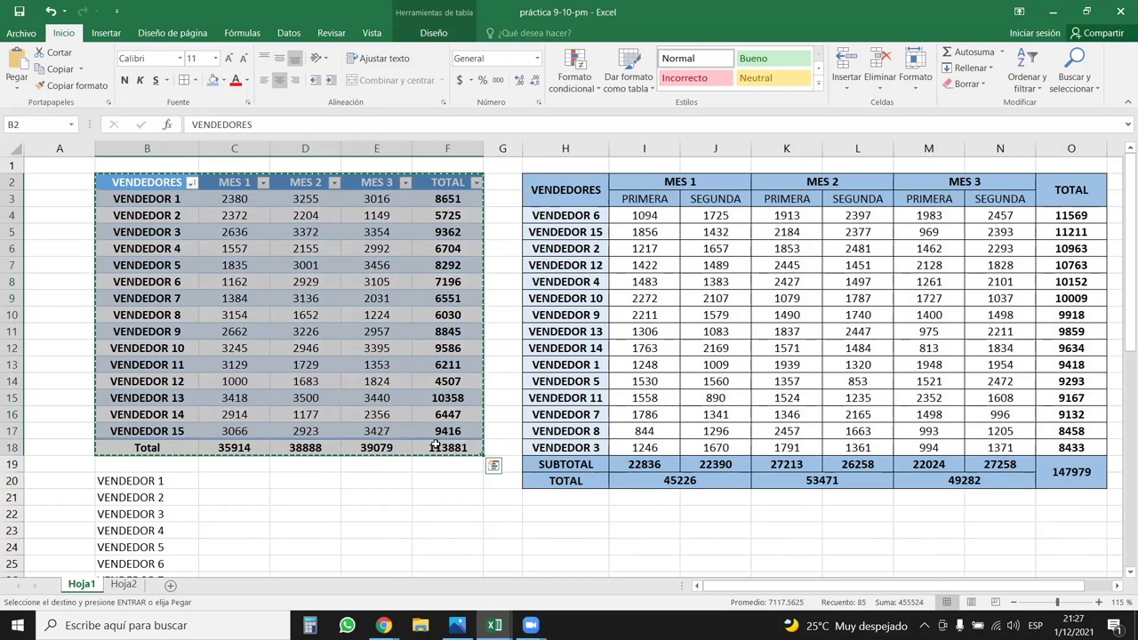
left_click(170, 585)
right_click(115, 173)
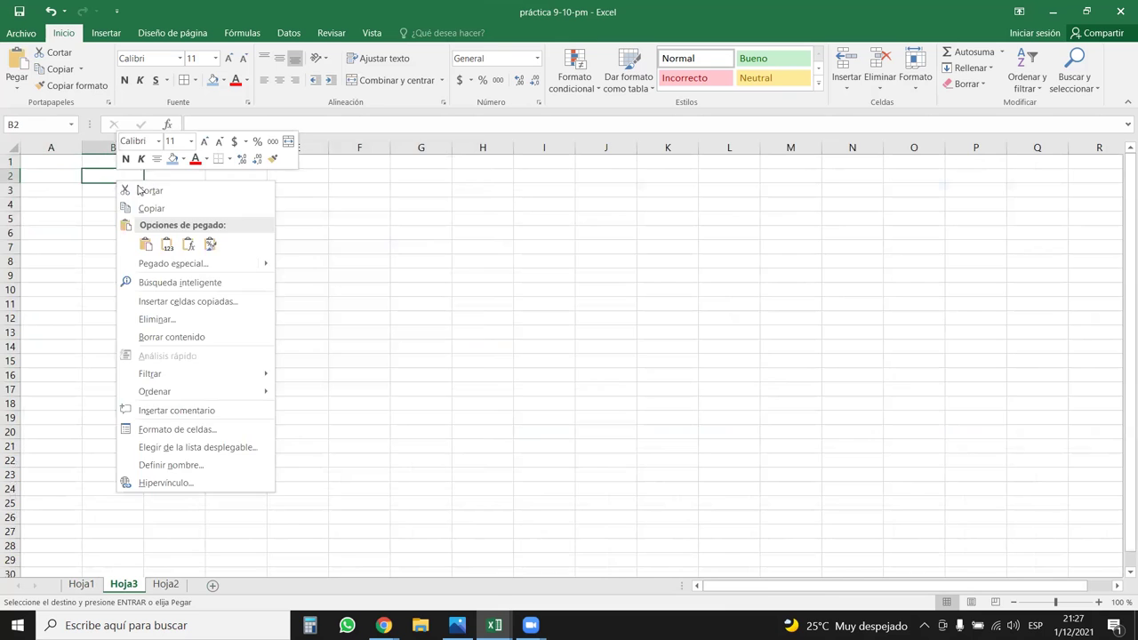
left_click(166, 244)
Step: Inspect the pasted cells on Hoja3 for table features and formulas, and look briefly at Hoja2
left_click(696, 359)
left_click(345, 303)
left_click(202, 265)
left_click(357, 348)
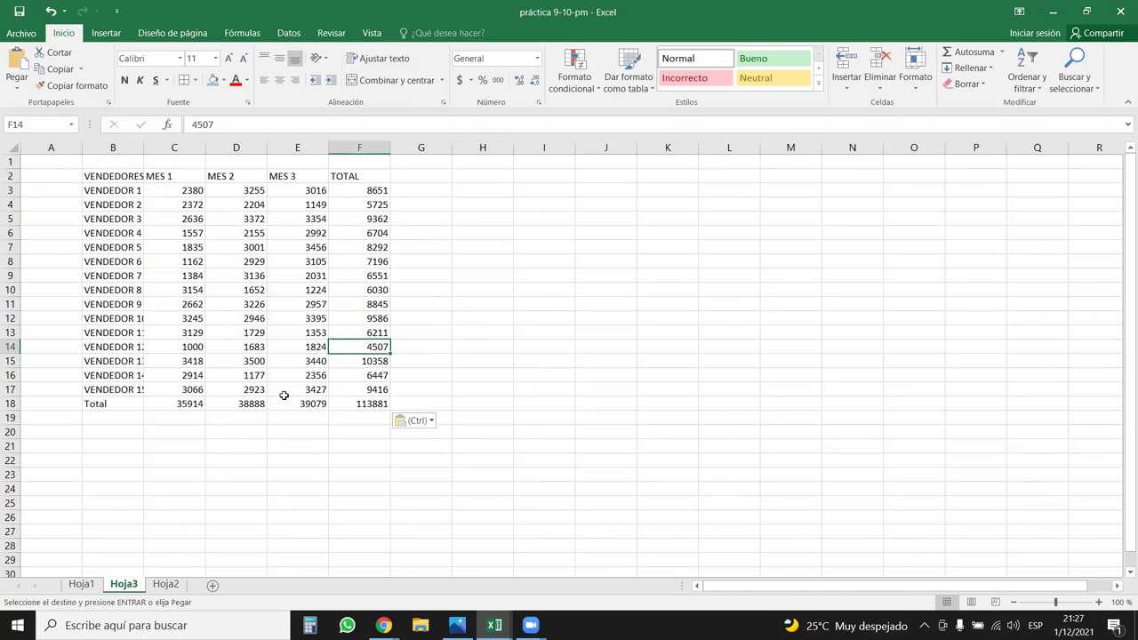
left_click(316, 248)
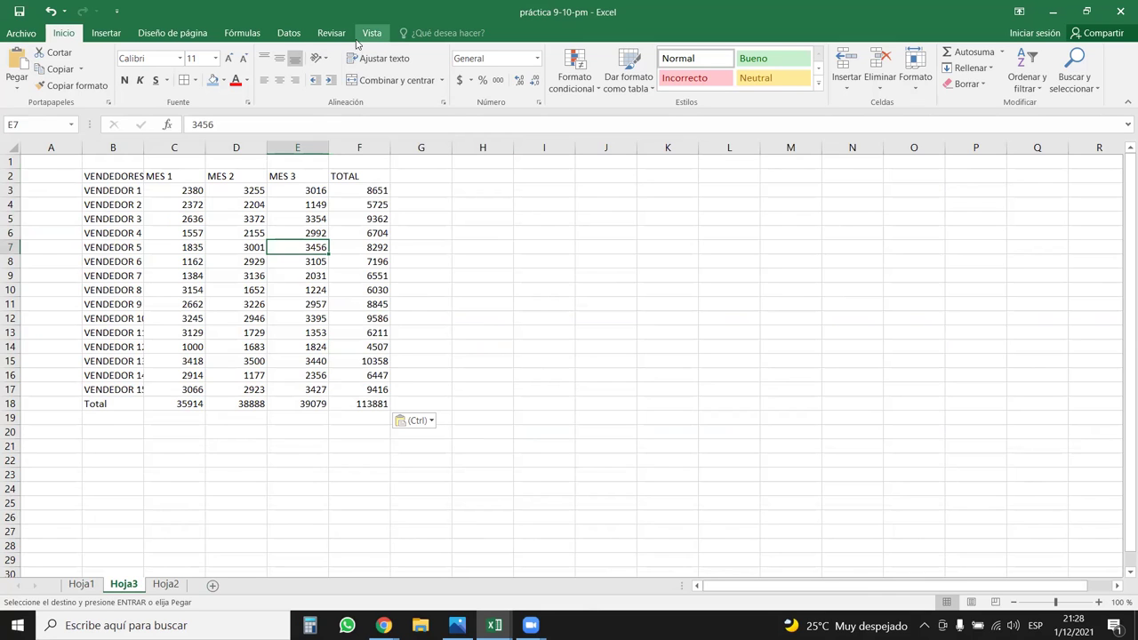
left_click(169, 594)
left_click(167, 587)
left_click(124, 584)
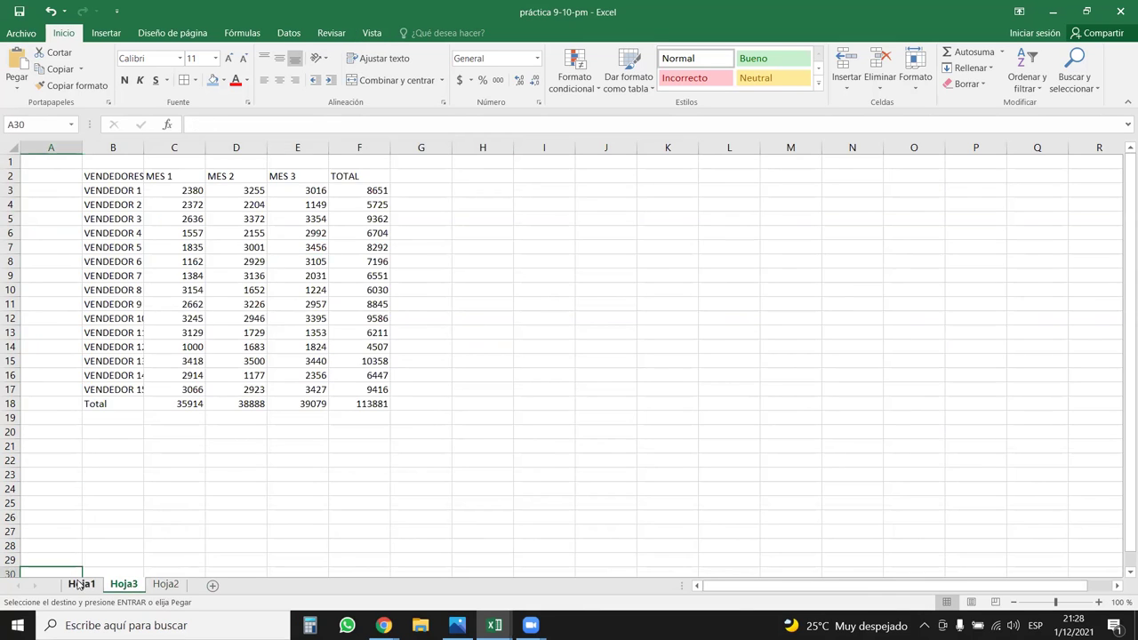
Step: Return to Hoja1, cancel the pending copy, and convert the table B2:F18 to a normal range
left_click(81, 584)
left_click(445, 496)
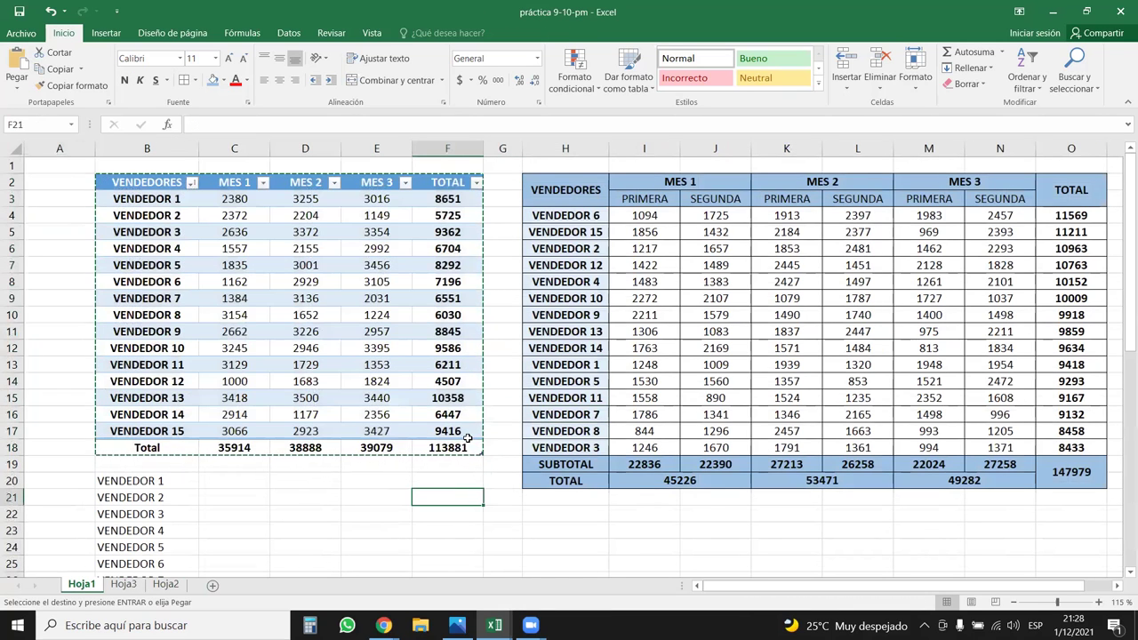
left_click(304, 281)
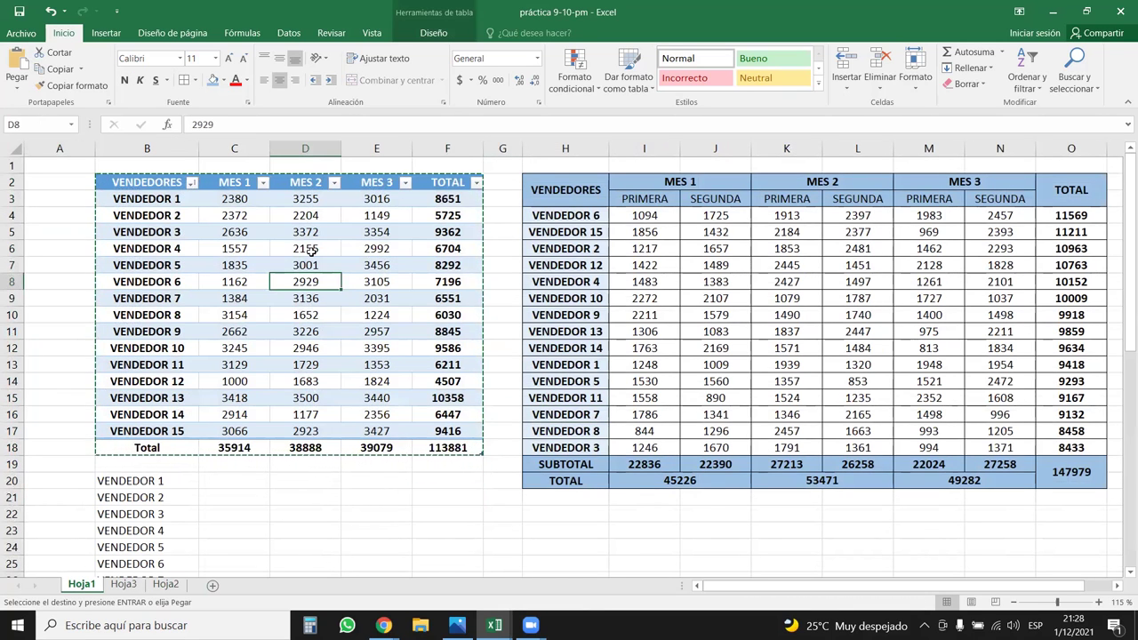
key("Escape")
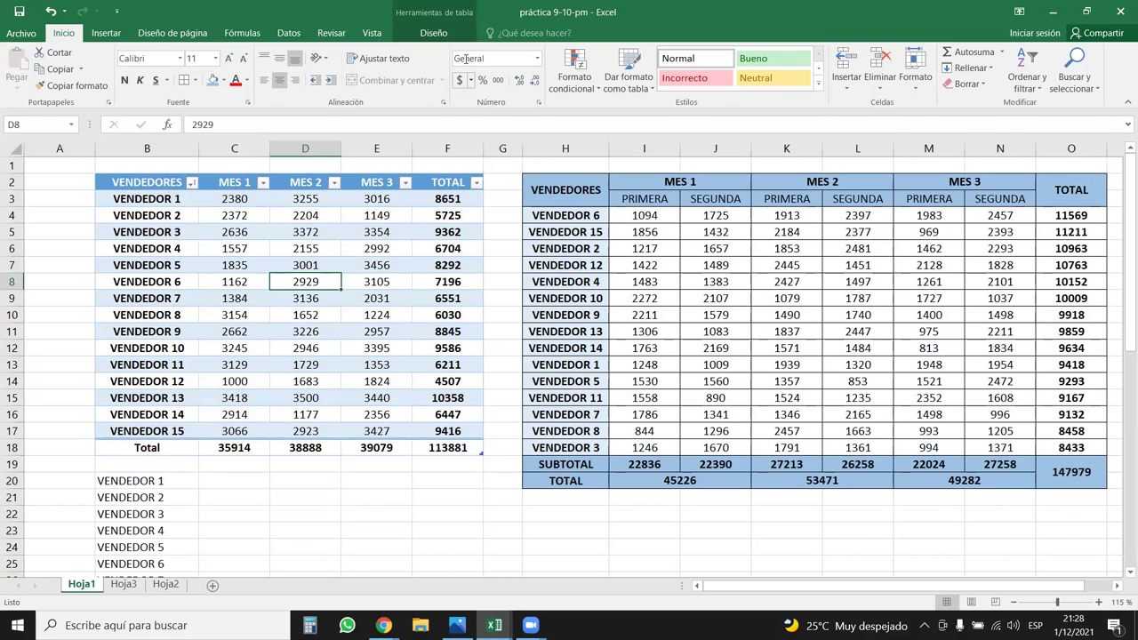
left_click(435, 33)
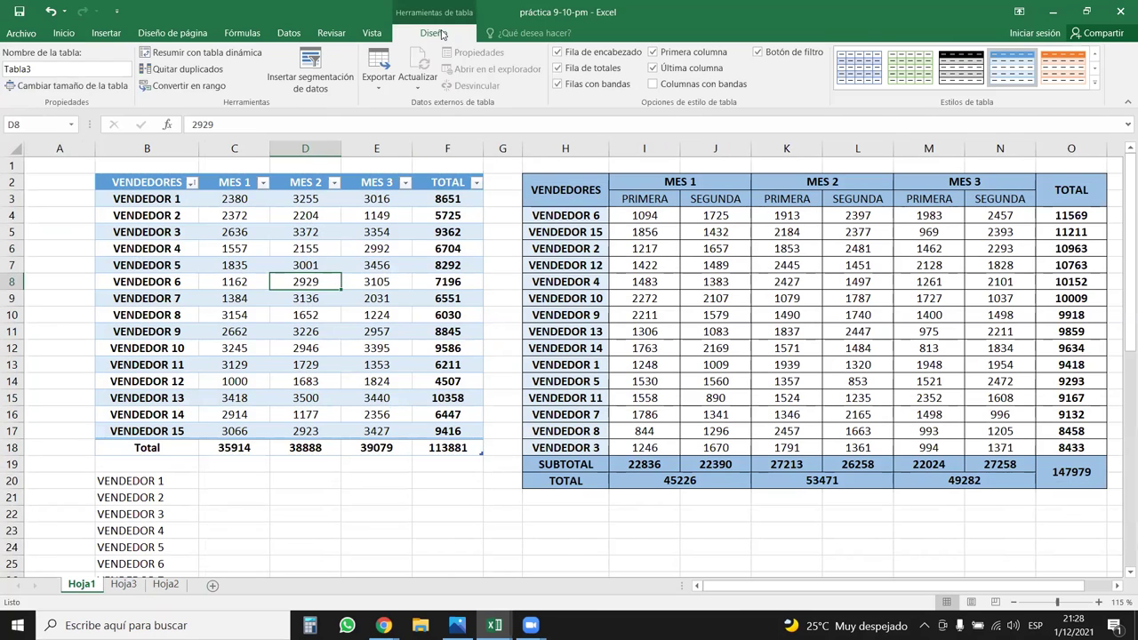
left_click(198, 85)
left_click(551, 352)
left_click(252, 302)
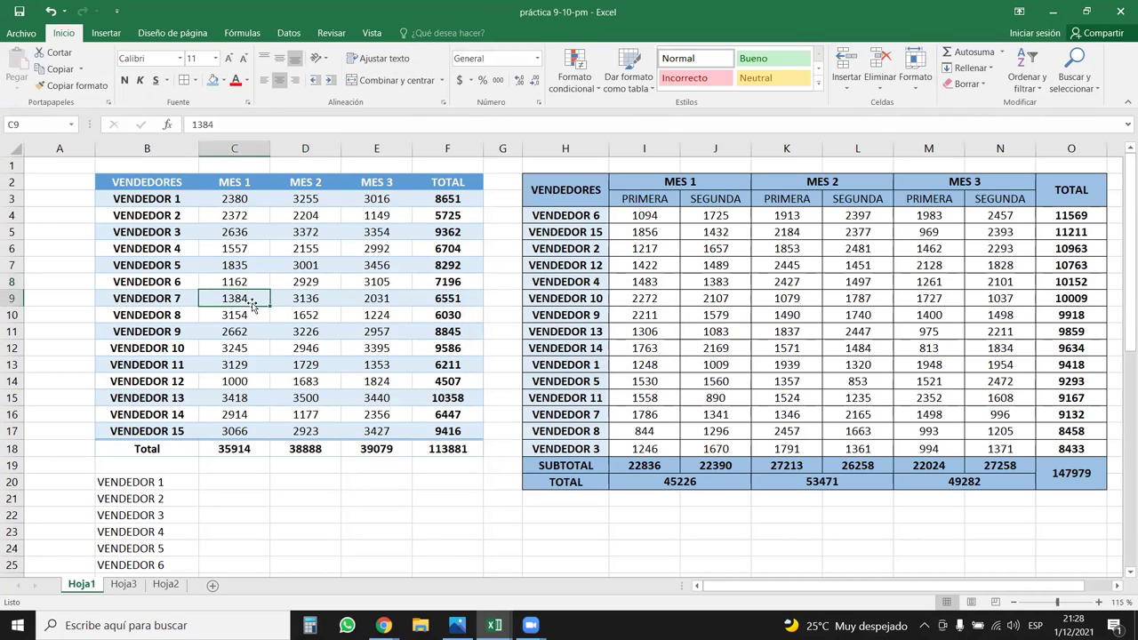
Step: Fill E11 with the value from the cell above, and switch the header filters of B2:F18 on and off
left_click_drag(169, 181, 460, 188)
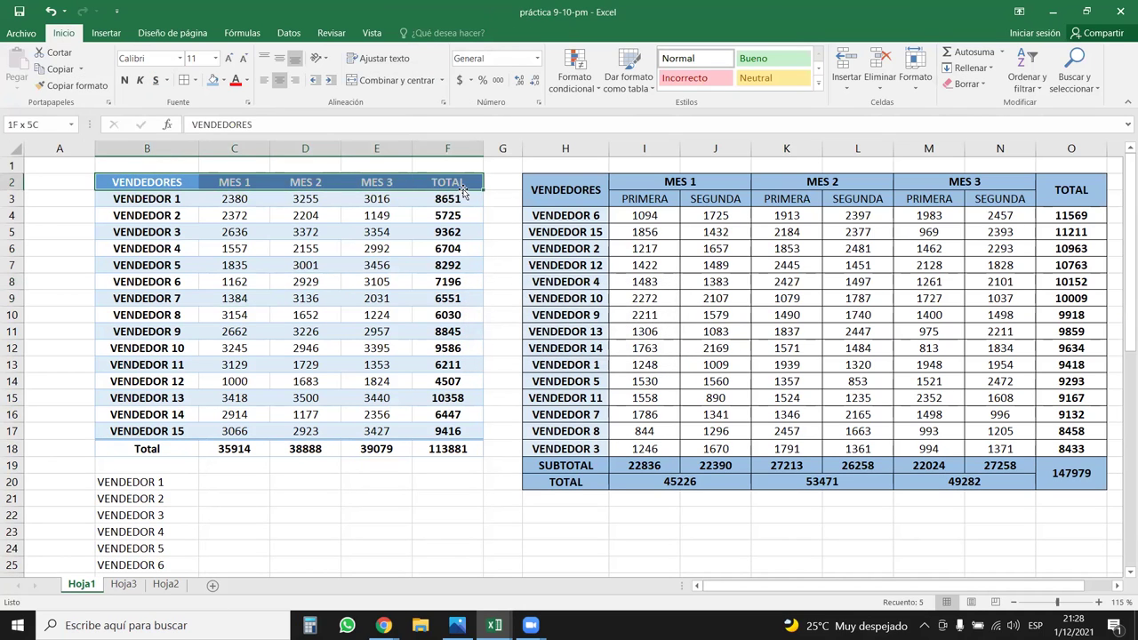
left_click(403, 330)
key("ctrl+d")
key("ctrl+shift+l")
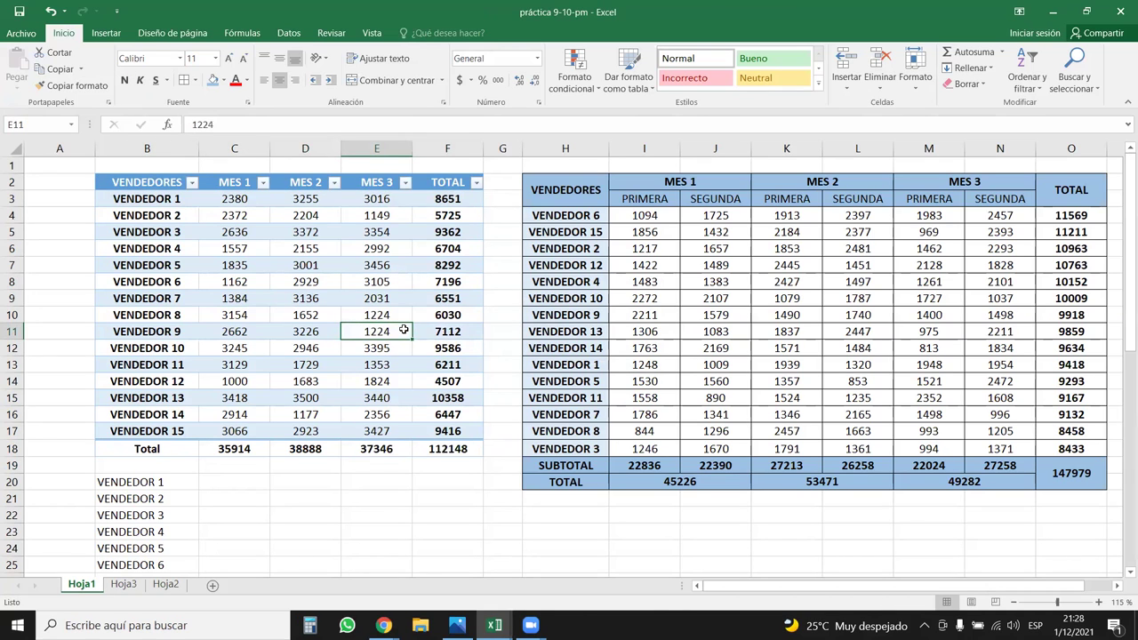
key("ctrl+shift+l")
left_click(405, 363)
left_click(305, 250)
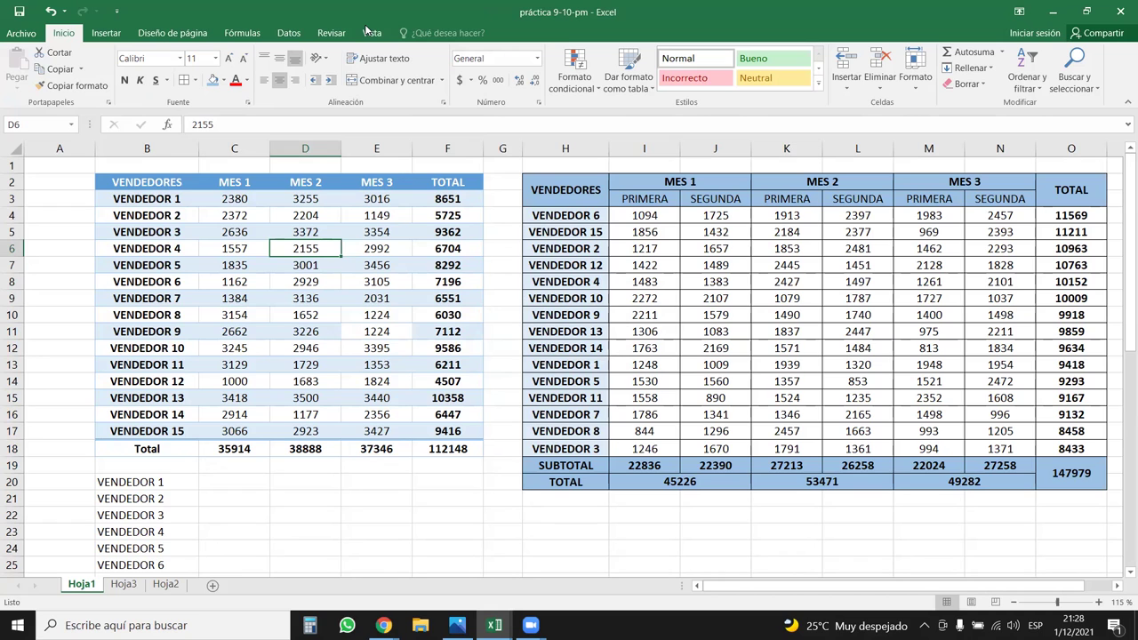
Step: Examine the subtotal formulas in total row C18:F18 of the converted range
left_click_drag(165, 182, 444, 432)
left_click(373, 449)
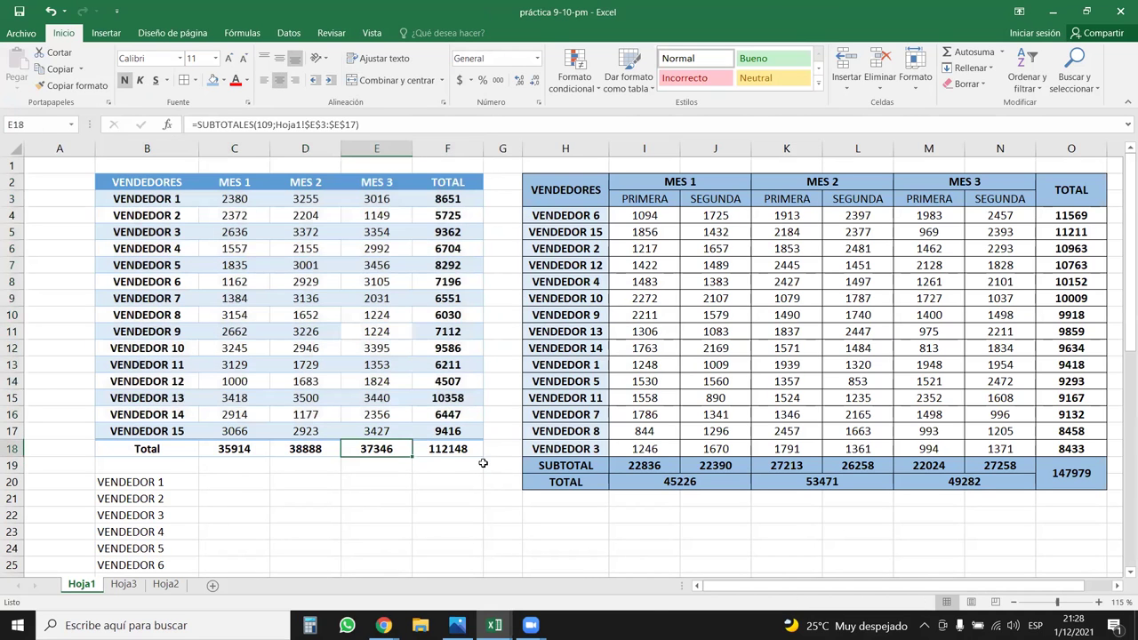
key("Right")
key("Left")
key("Left")
key("Left")
key("Left")
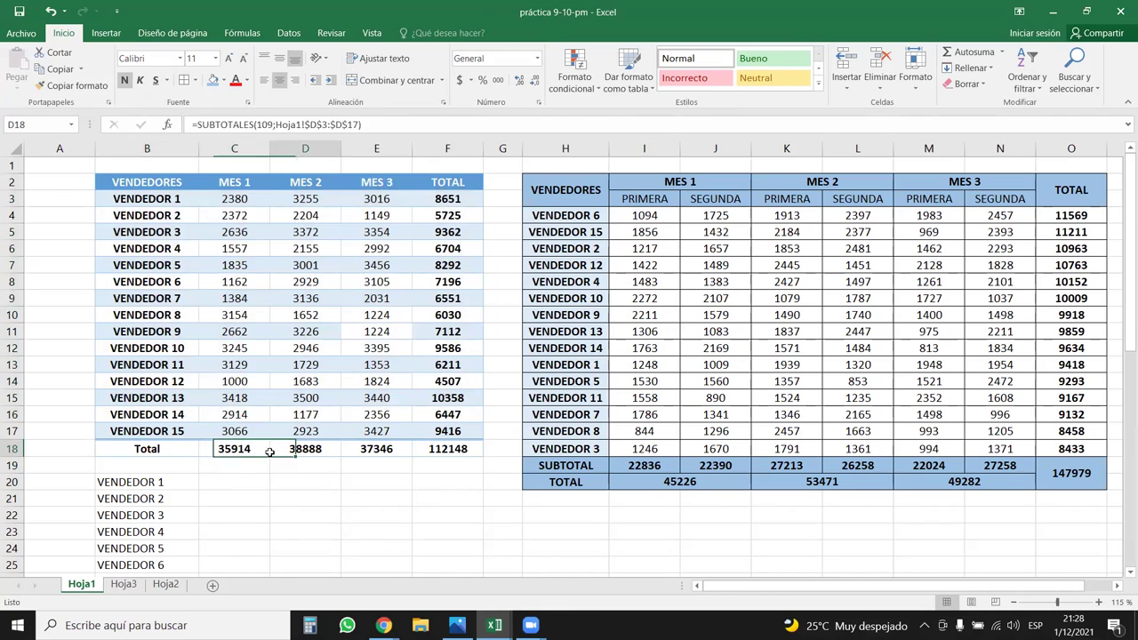
left_click(445, 461)
left_click(454, 451)
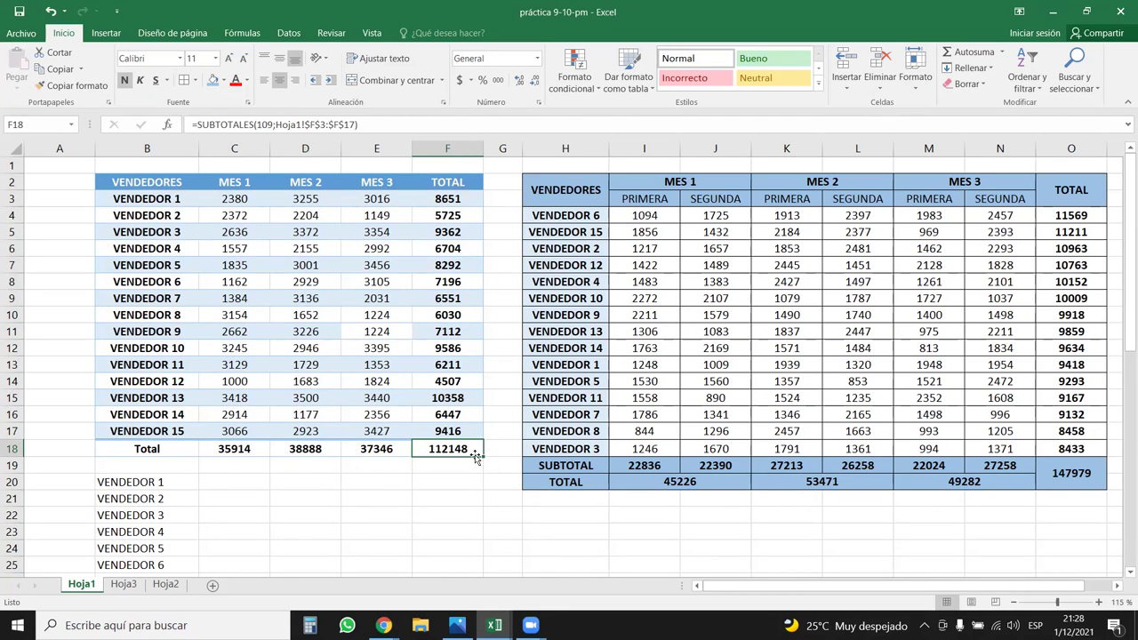
left_click(379, 303)
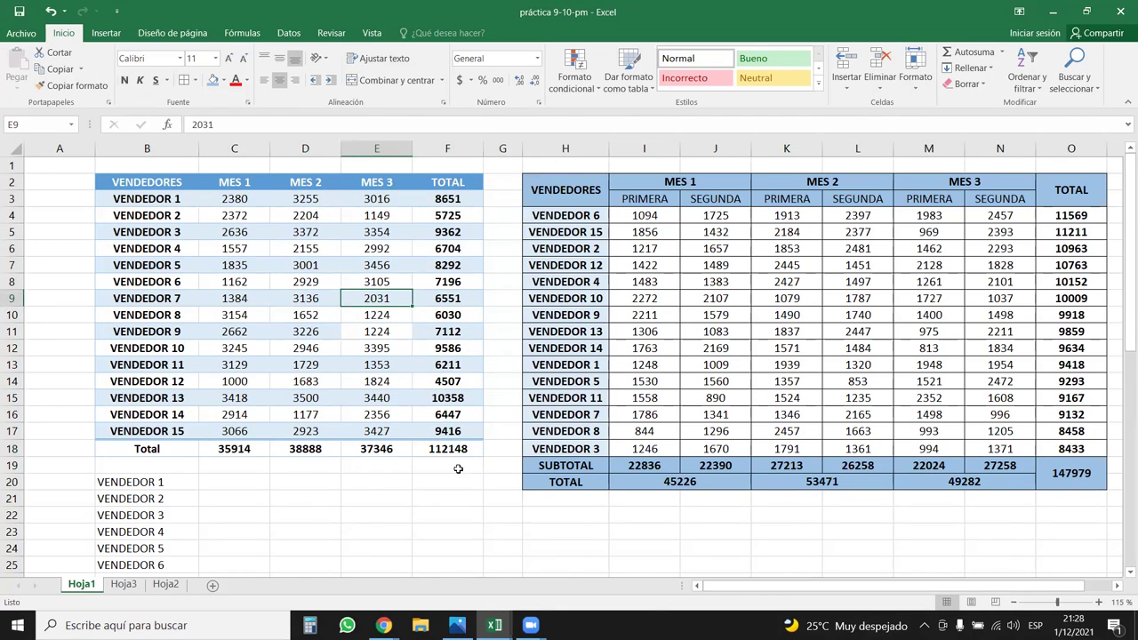
Step: Try clearing all formats from the range B2:F18, and undo it
left_click(441, 442)
key("ctrl+a")
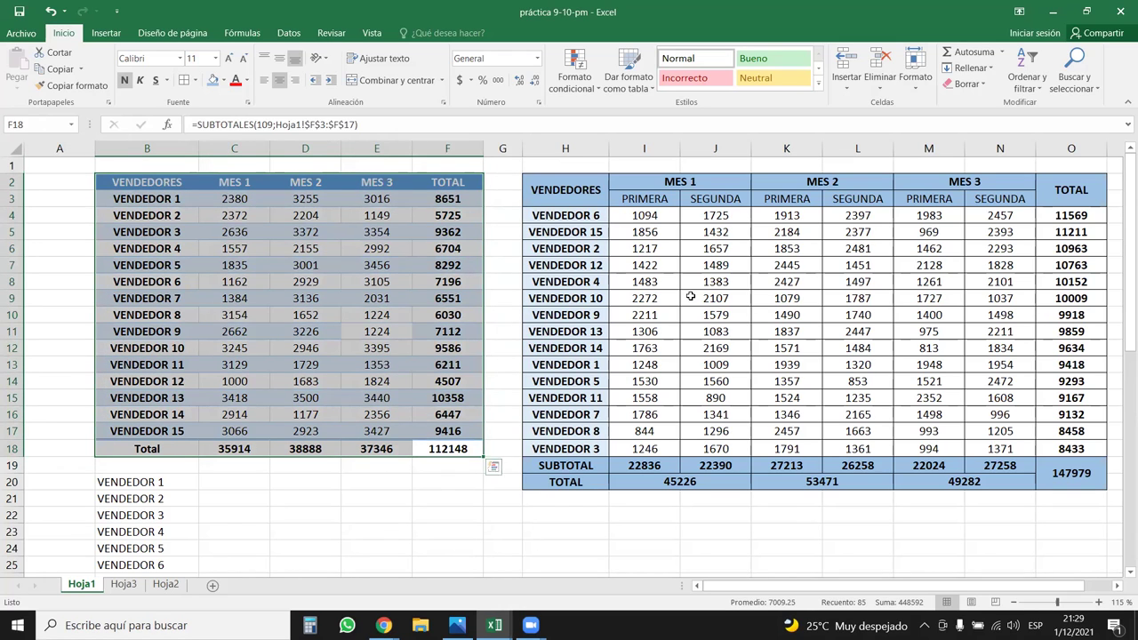
left_click(982, 85)
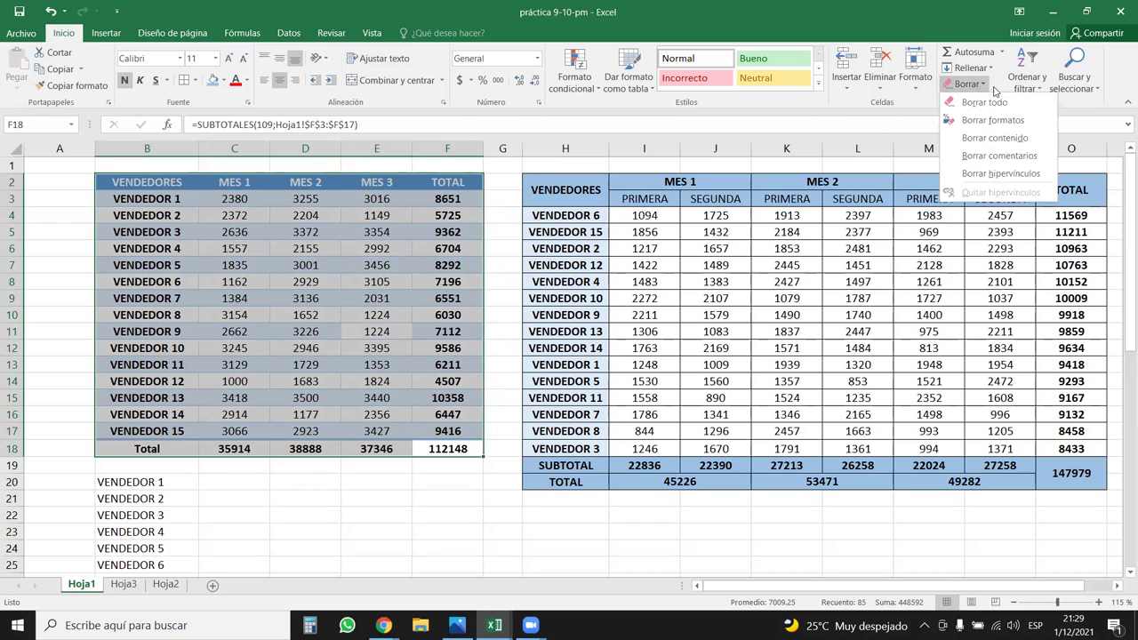
left_click(996, 120)
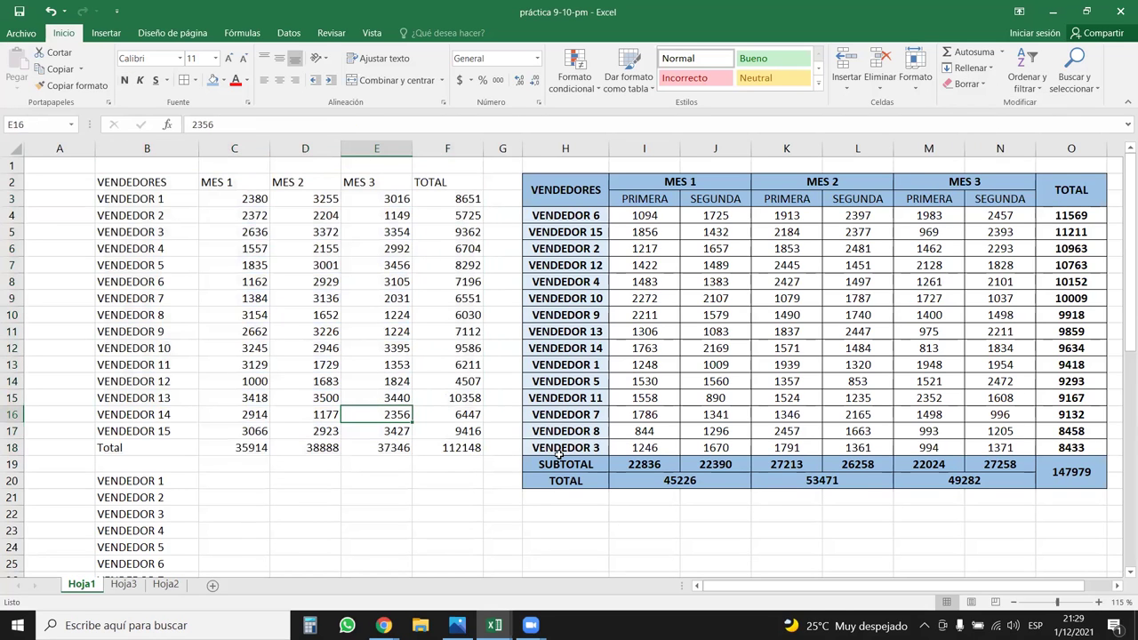
key("ctrl+z")
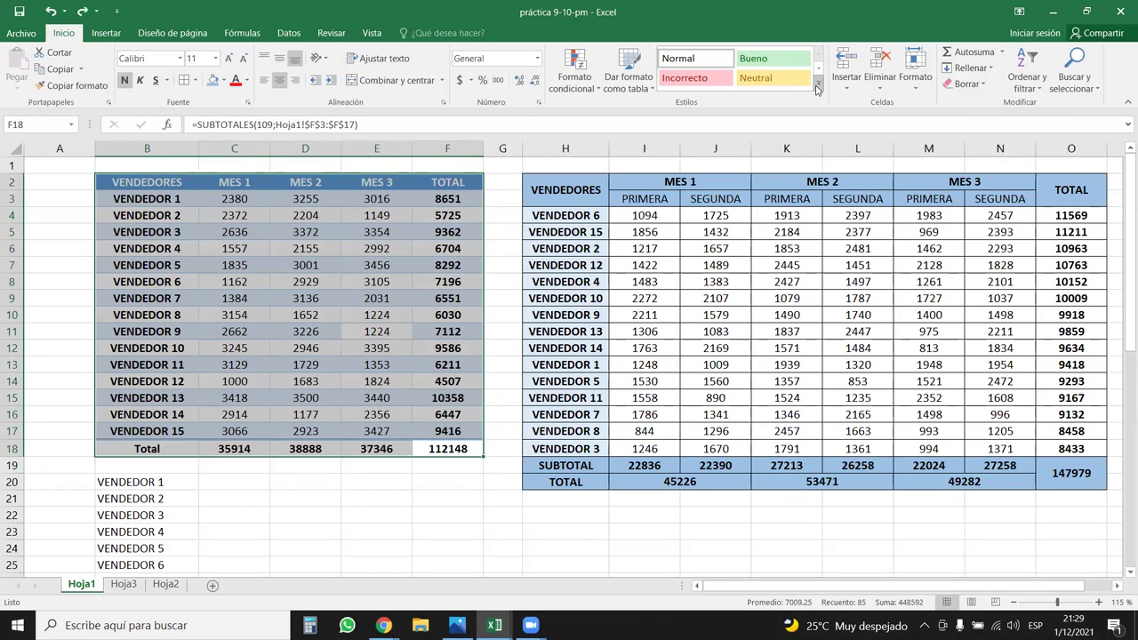
left_click(817, 83)
left_click(748, 41)
left_click(919, 93)
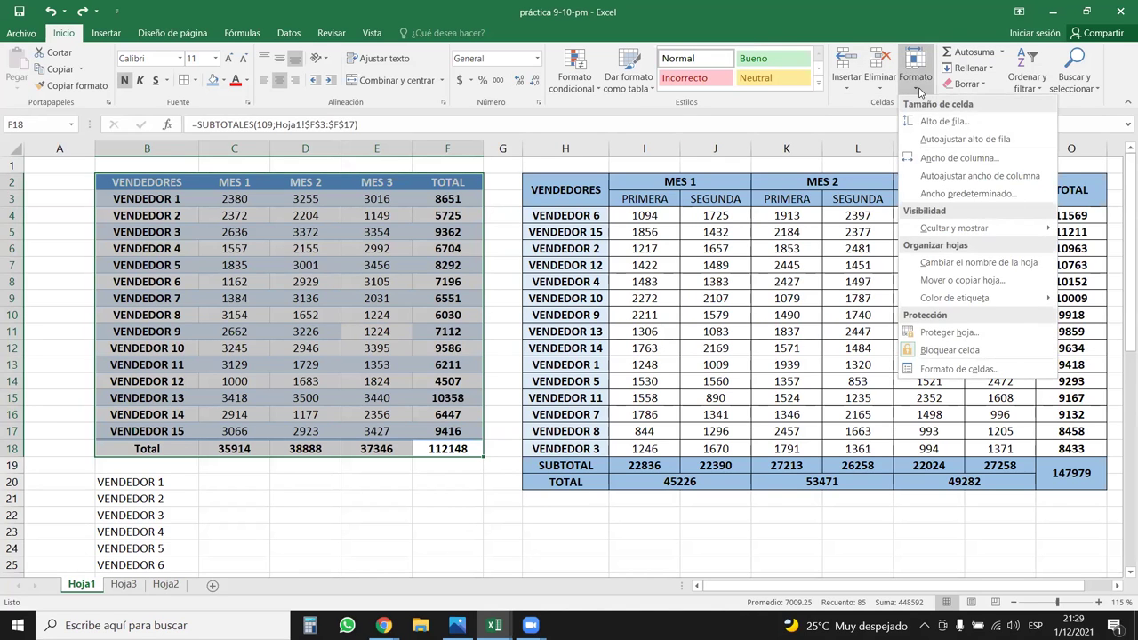
left_click(920, 92)
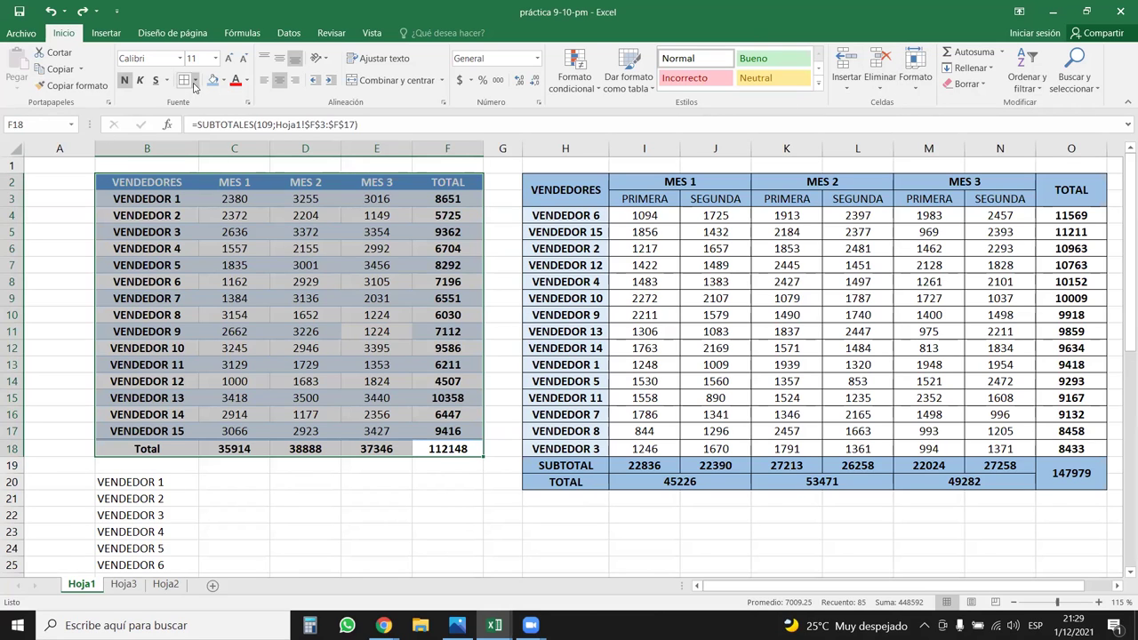
Step: Remove the bold and the cell fill from the whole range B2:F18
left_click(125, 80)
left_click(223, 80)
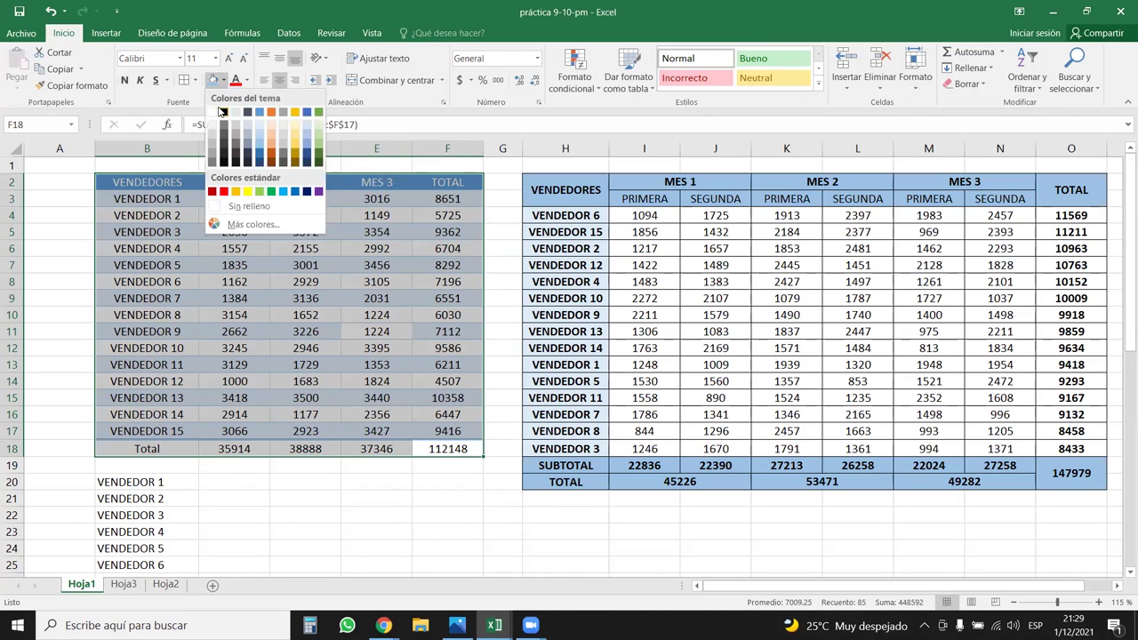
left_click(213, 112)
left_click(223, 80)
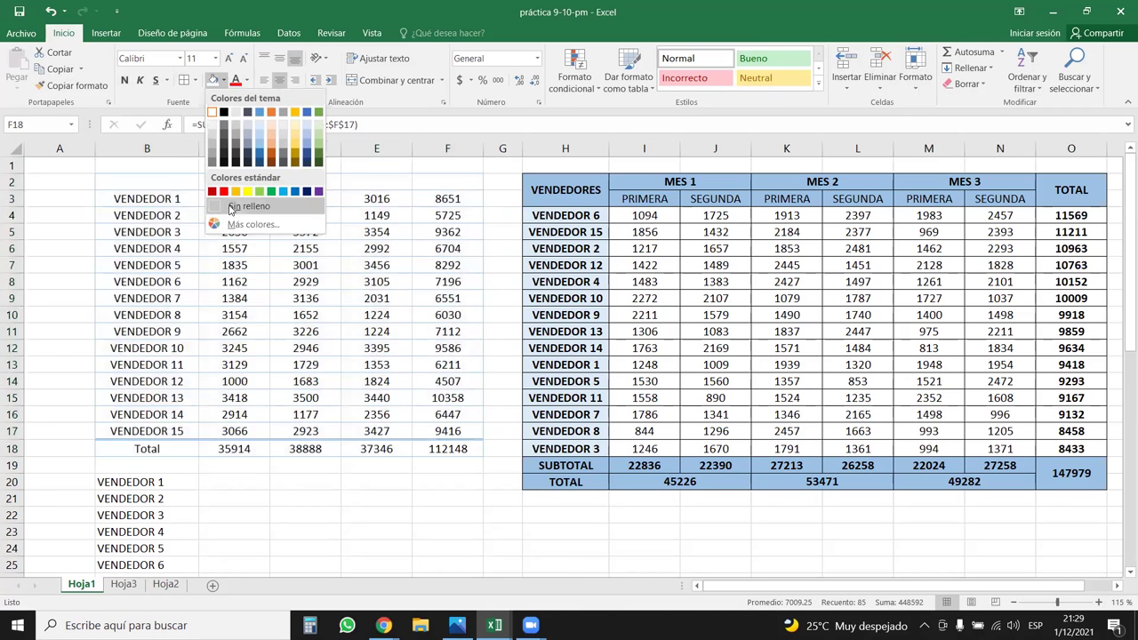
left_click(230, 206)
left_click(305, 265)
left_click(249, 329)
Step: Set the font colour of header row B2:F2 to black, and review the range B2:F18
left_click_drag(176, 181, 440, 181)
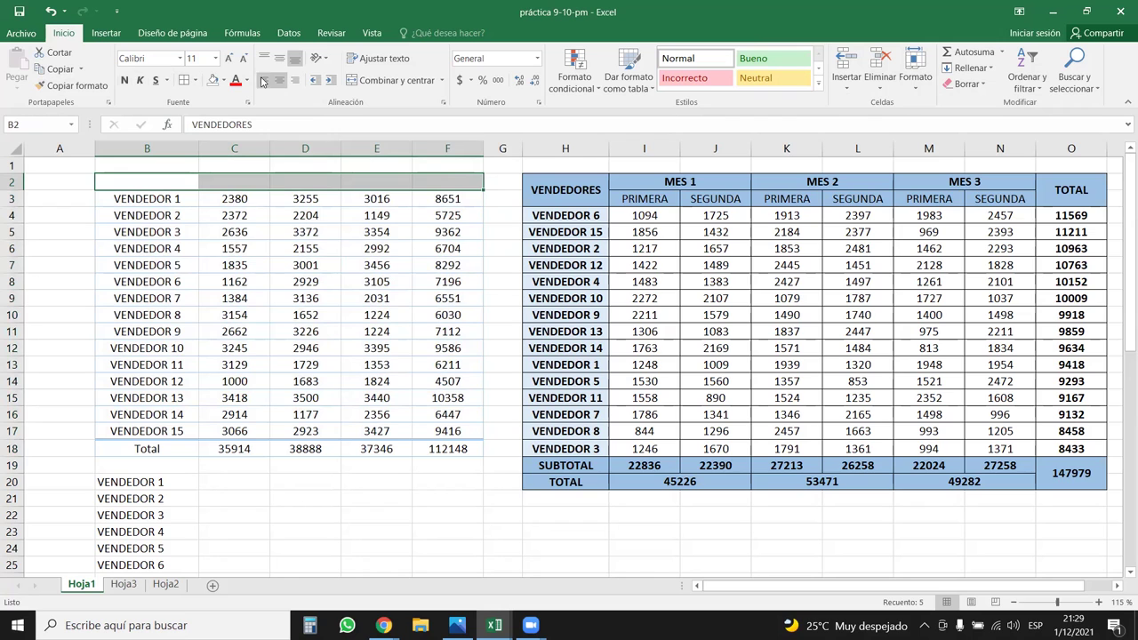
left_click(246, 80)
left_click(253, 94)
left_click(303, 301)
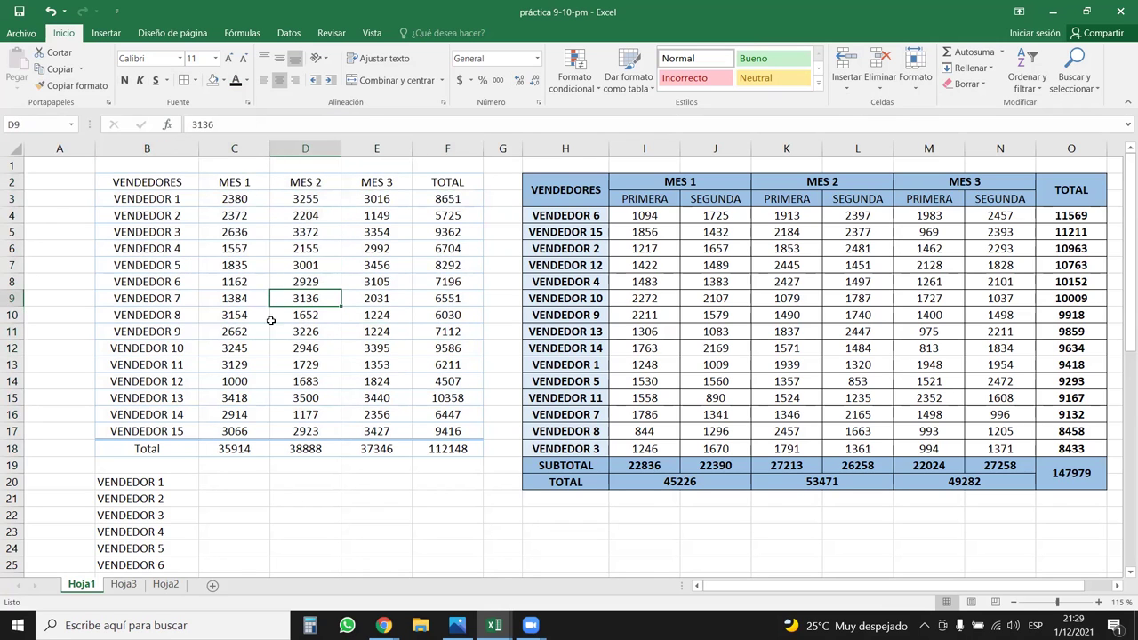
left_click_drag(147, 448, 449, 181)
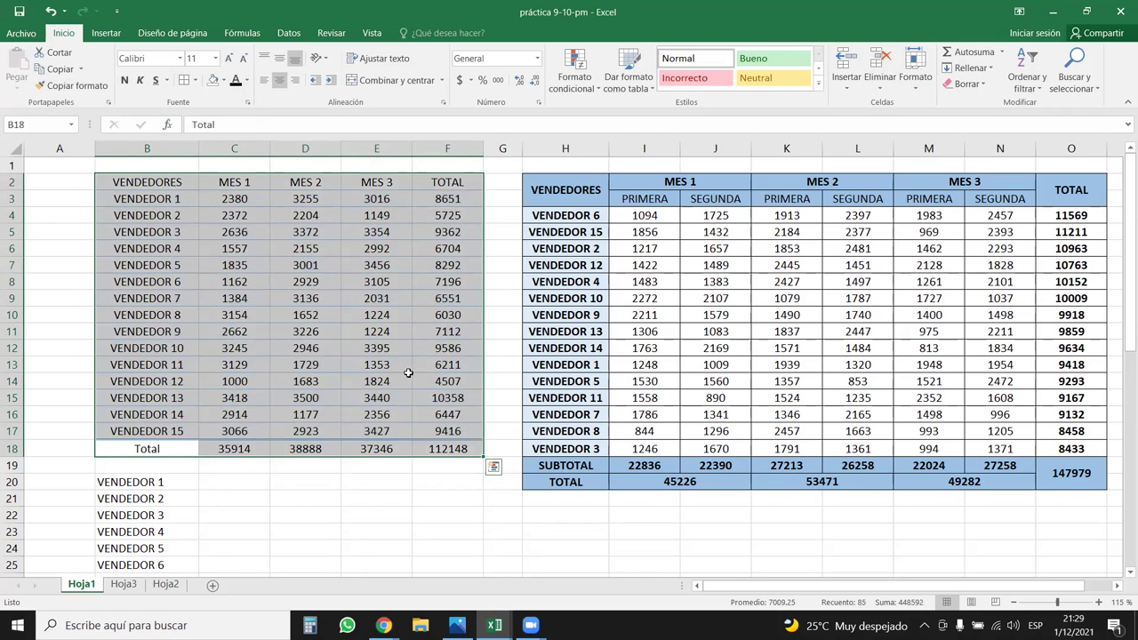
left_click(337, 199)
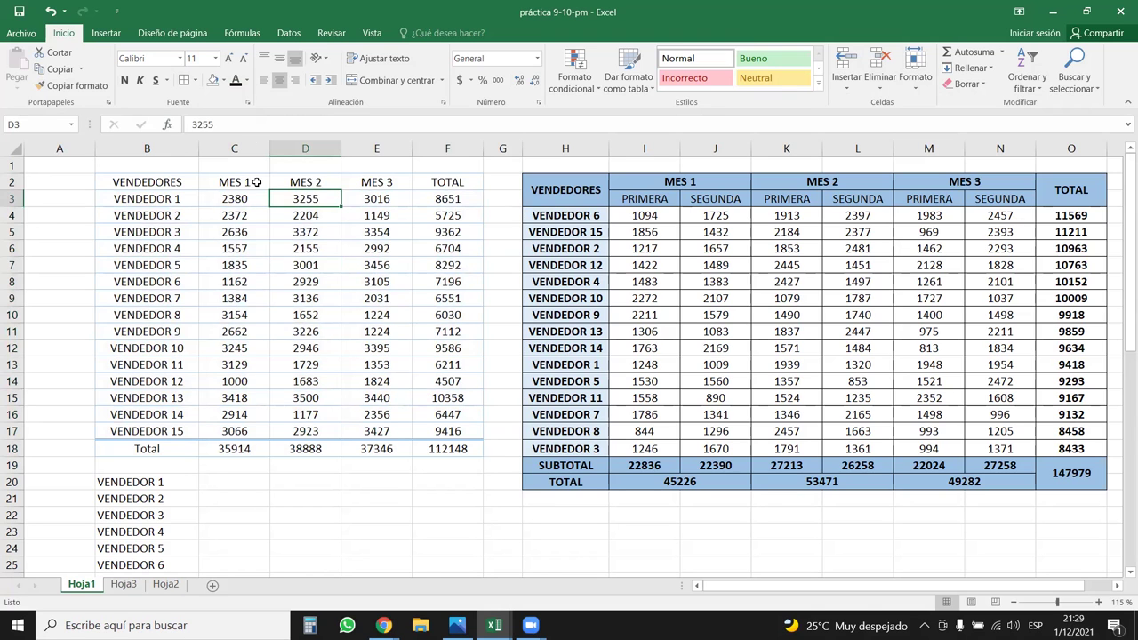
Step: Try inserting a blank column before each of the month columns C, D and E, and undo it
left_click(235, 148)
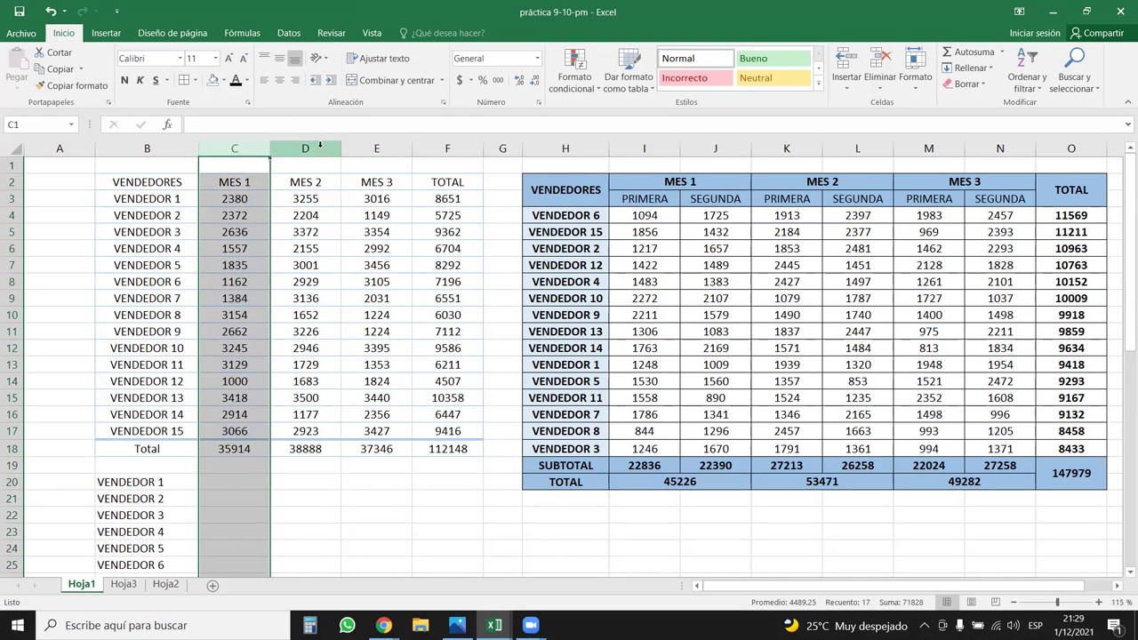
left_click(319, 148, "ctrl")
left_click(377, 148, "ctrl")
key("ctrl+plus")
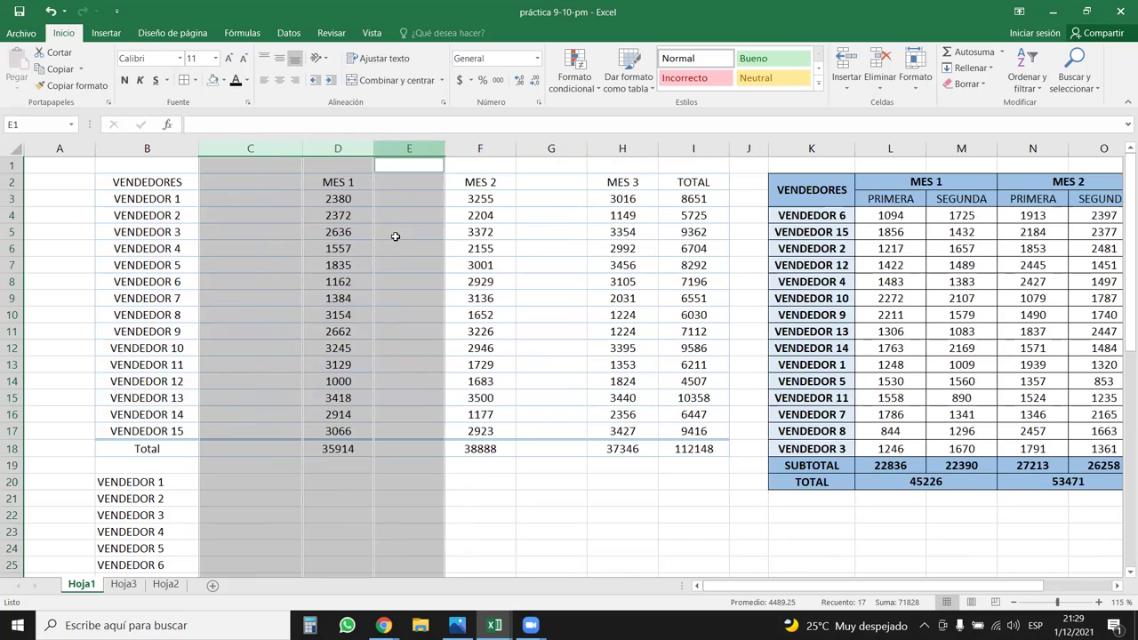
left_click(379, 197)
left_click(278, 182)
left_click(295, 202)
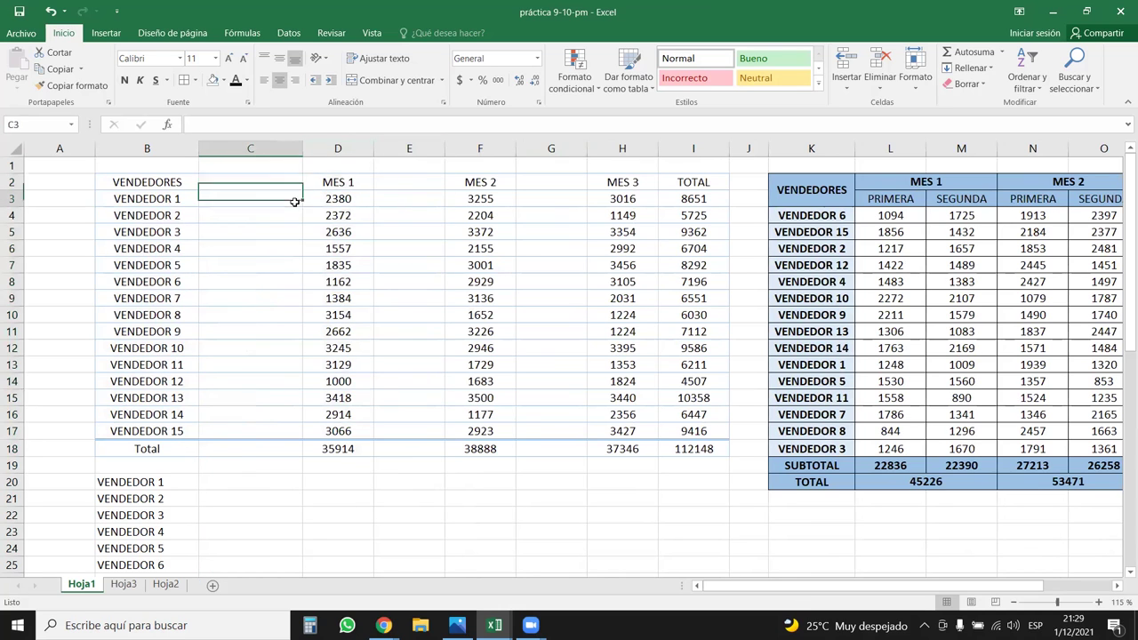
left_click_drag(242, 180, 622, 378)
key("ctrl+z")
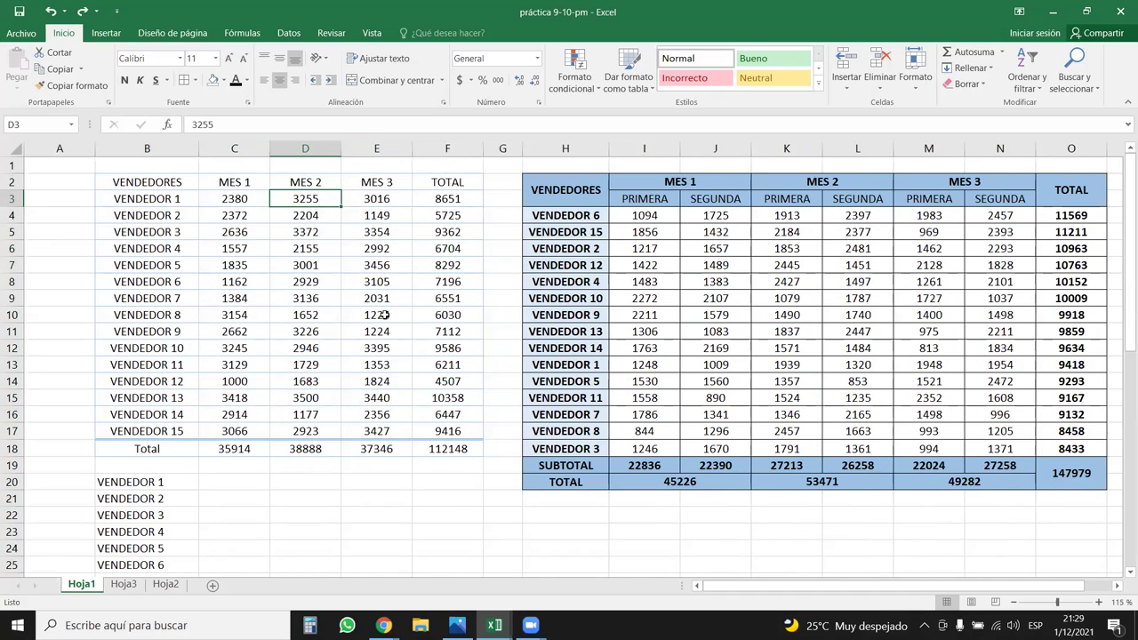
Step: Undo the black font colour applied to header row B2:F2
key("ctrl+z")
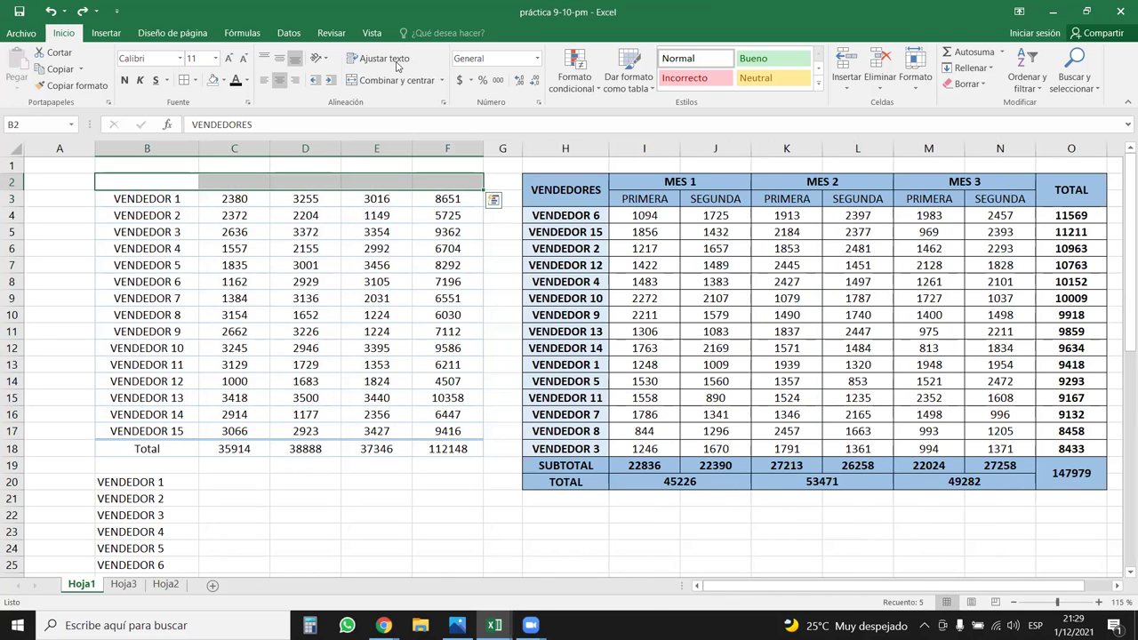
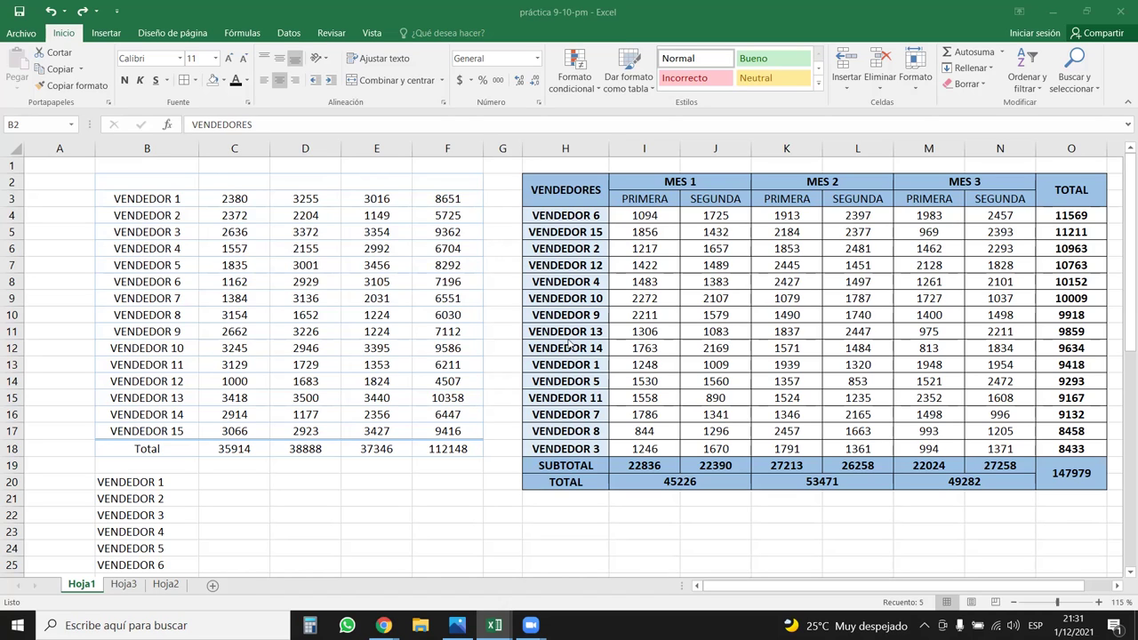
Step: Compare the plain seller range B2:F18 with the formatted seller range H2:O20 on Hoja1
left_click(436, 318)
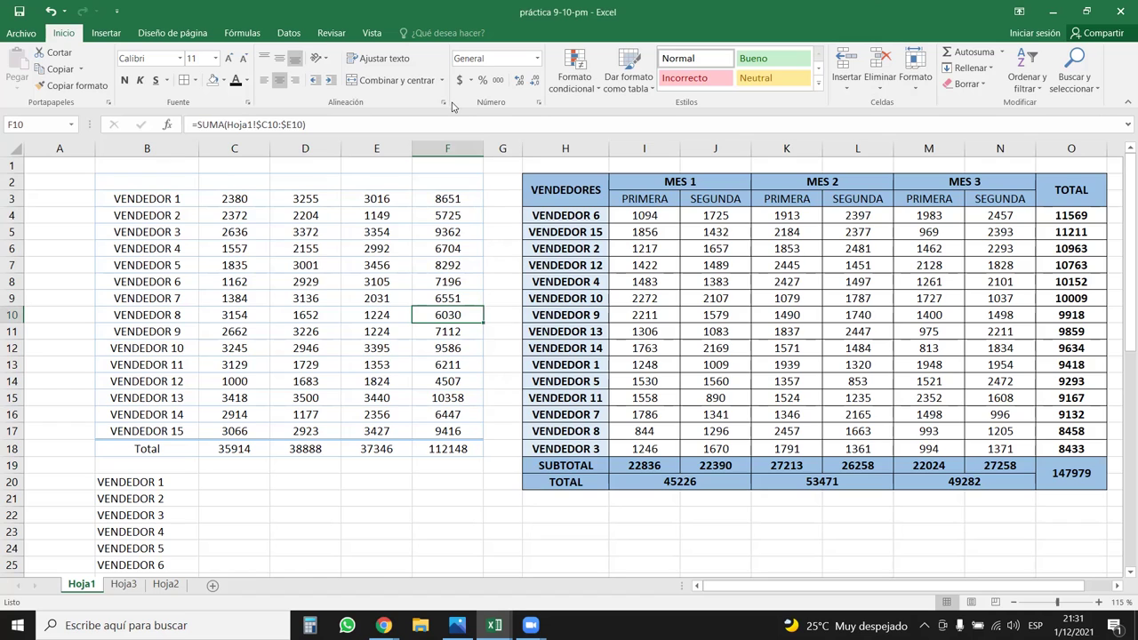
left_click(448, 235)
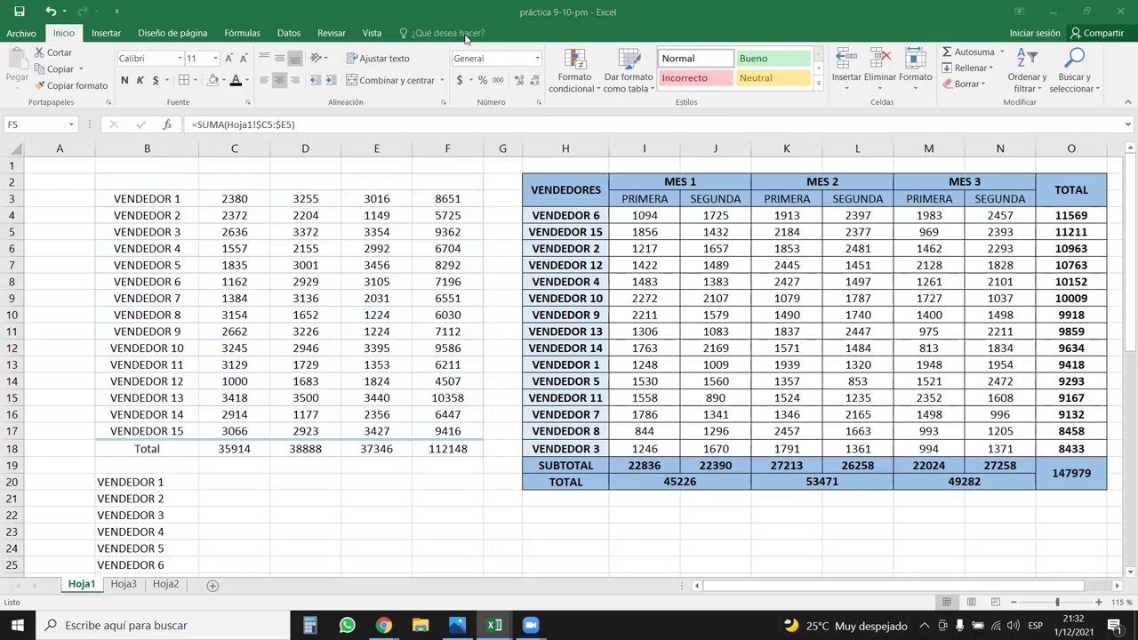
left_click(631, 266)
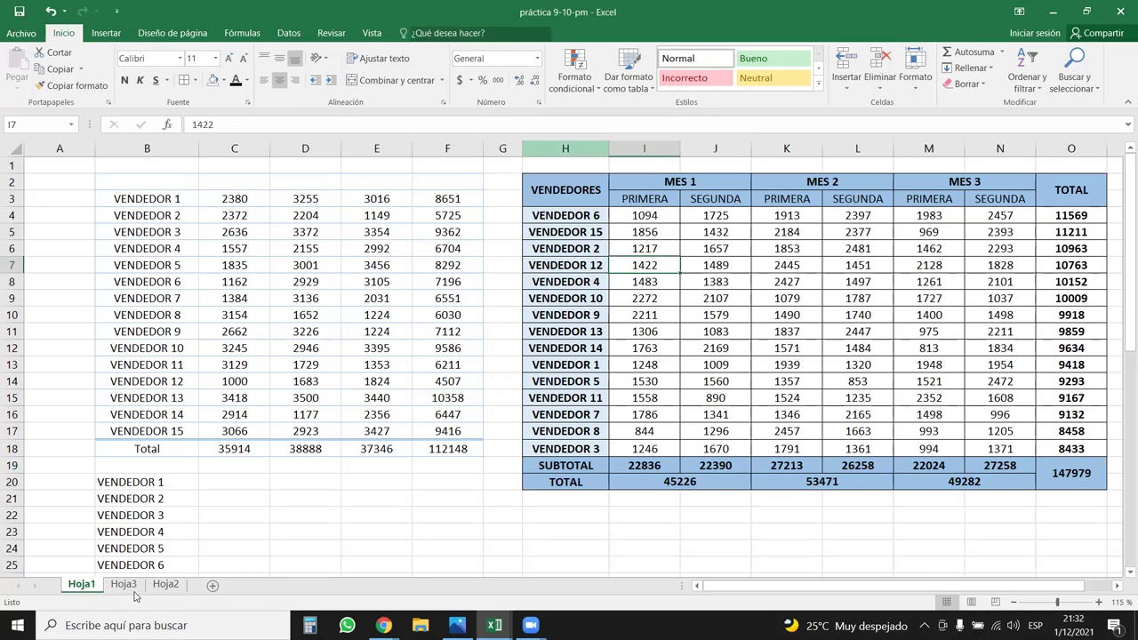
left_click(164, 586)
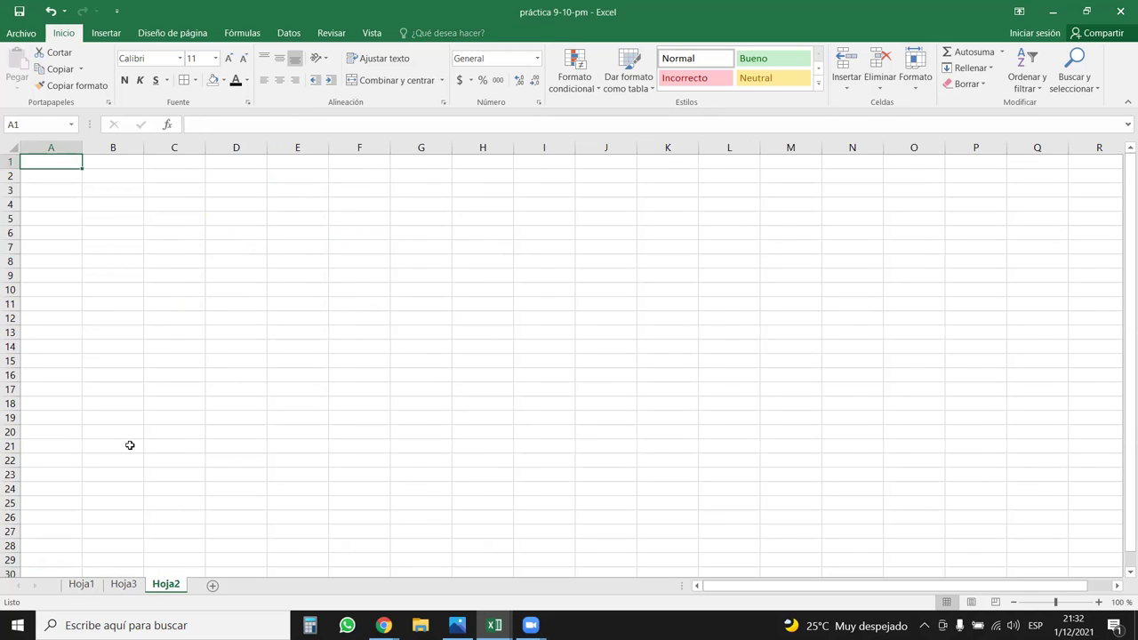
left_click(80, 585)
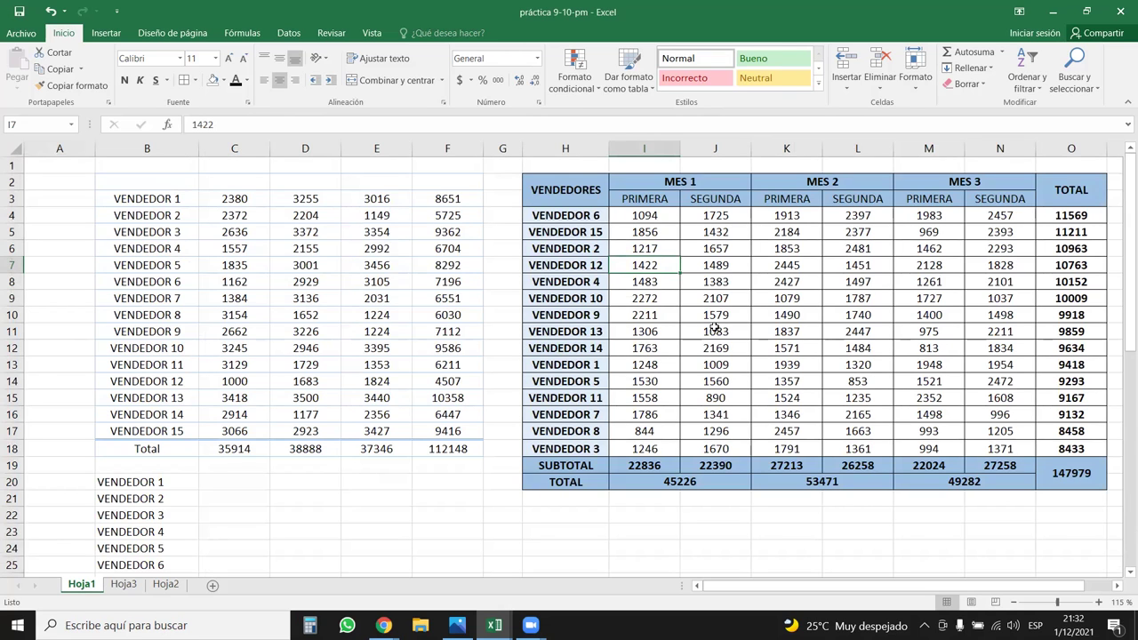
left_click_drag(161, 198, 449, 398)
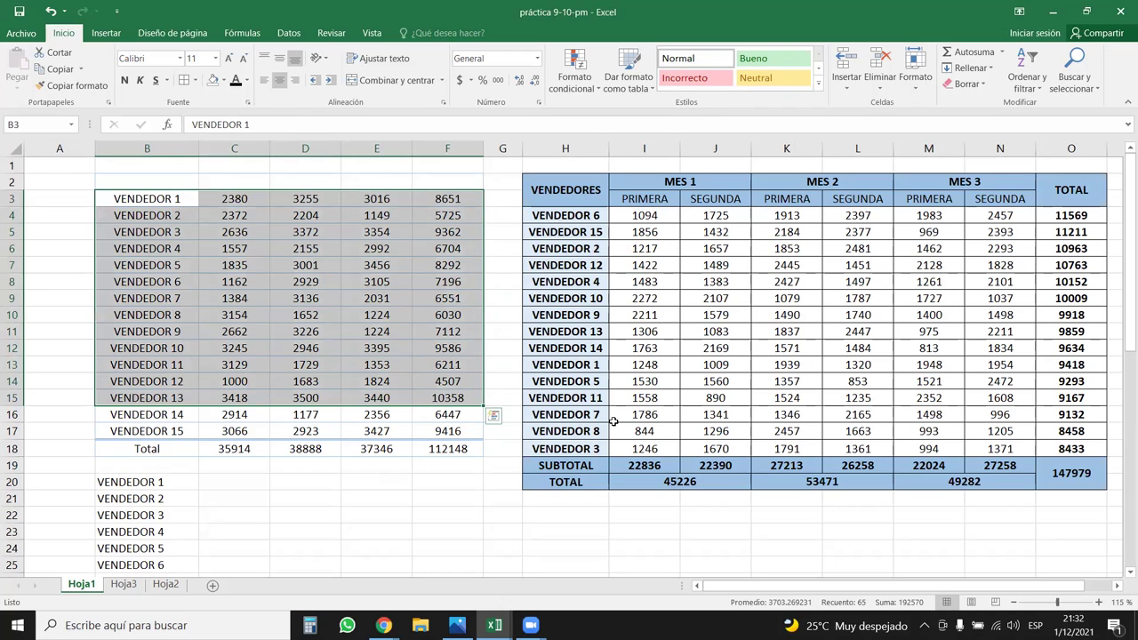
left_click(596, 283)
mouse_move(560, 195)
left_mouse_down()
mouse_move(987, 382)
mouse_move(1023, 435)
mouse_move(1072, 455)
mouse_move(1066, 481)
left_mouse_up()
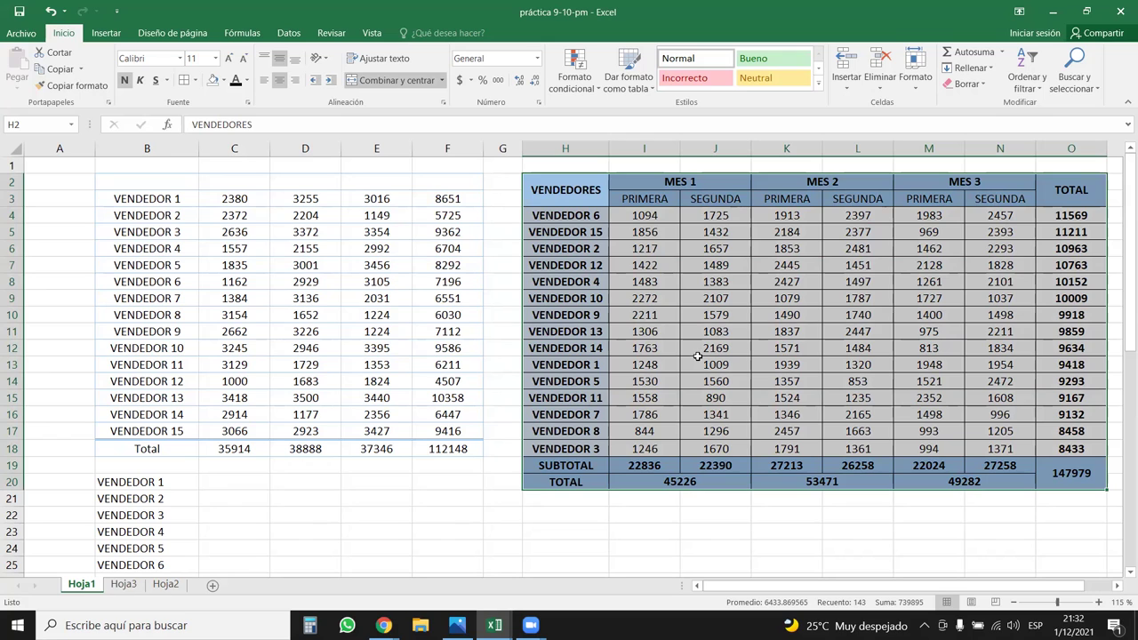
Step: Enter the headers FECHA, VENDEDORES and RUTA in cells A1:C1 of the empty sheet Hoja2
left_click(166, 584)
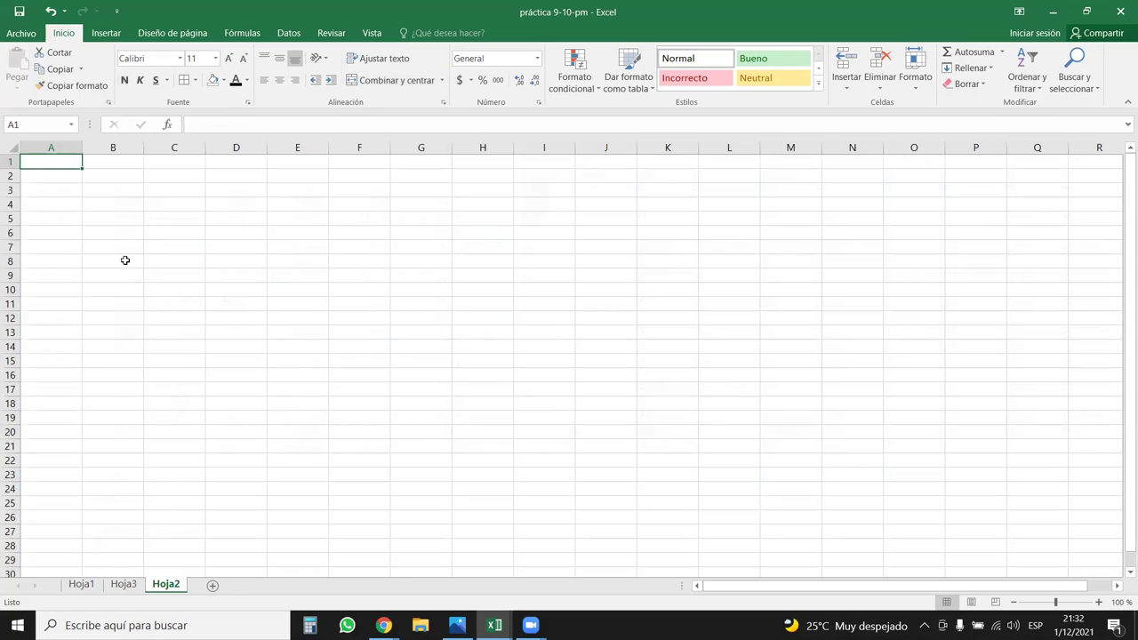
left_click(124, 210)
left_click(55, 165)
type("FECHA")
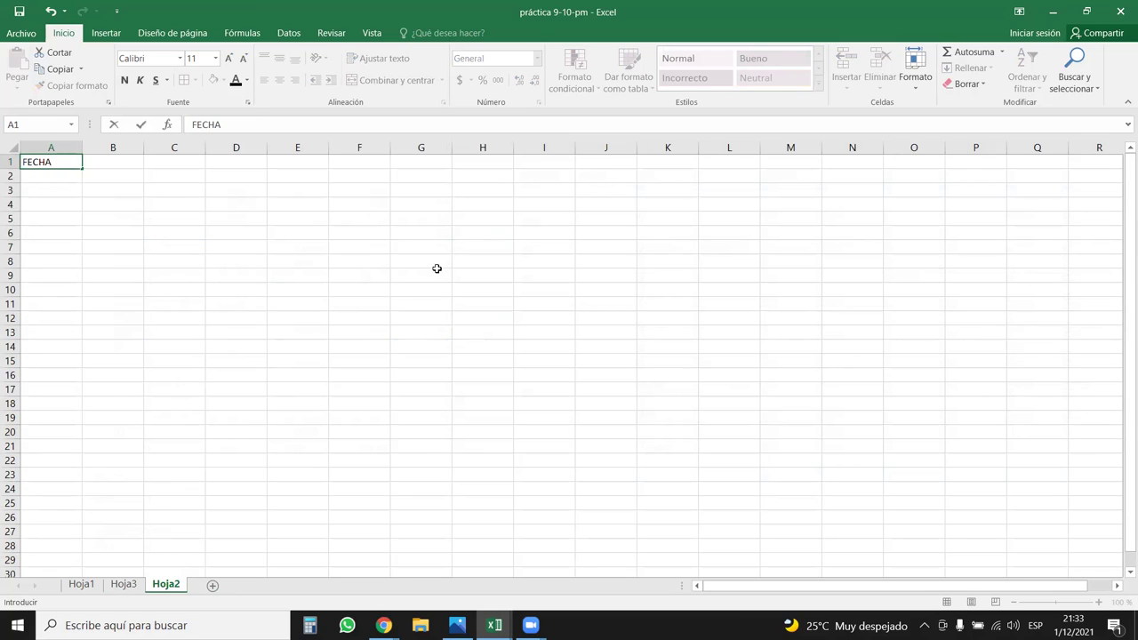
key("Tab")
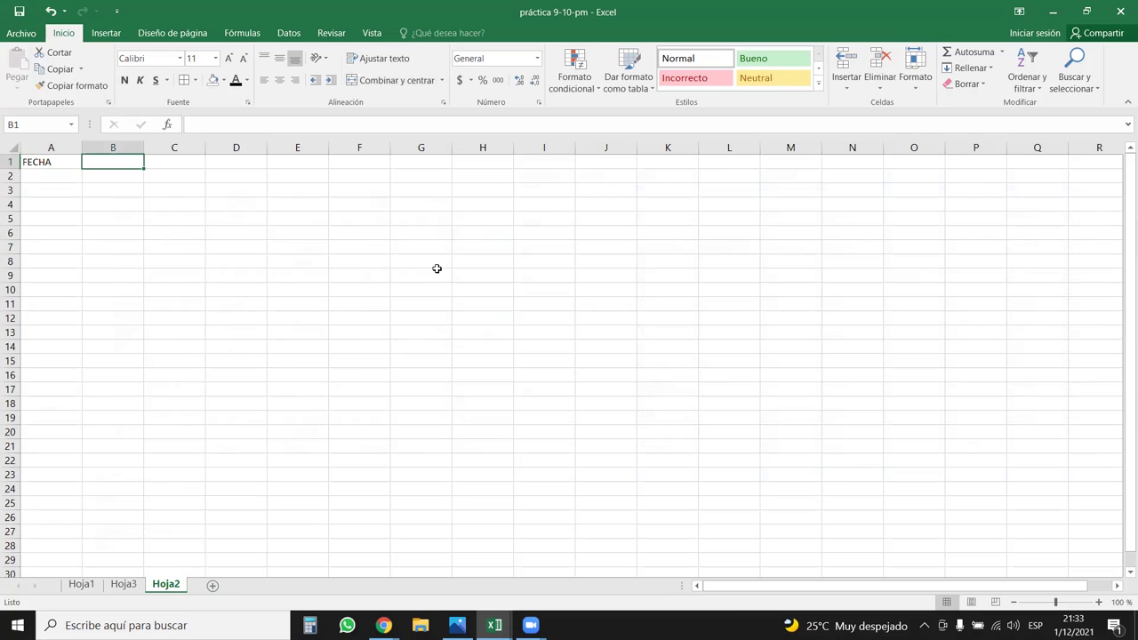
type("VE")
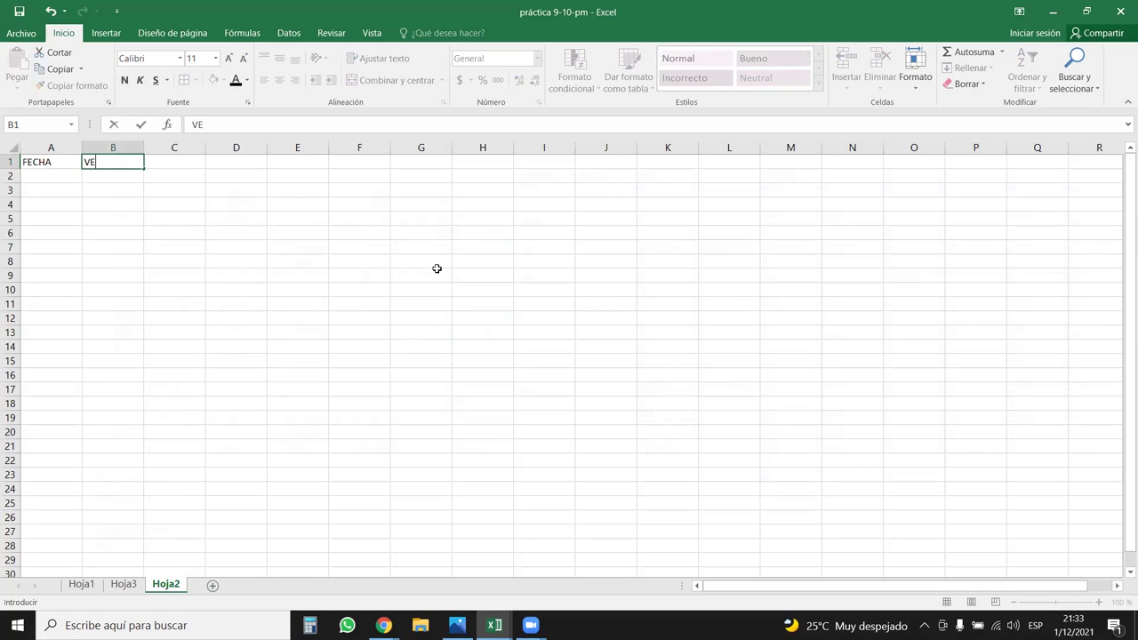
type("NDEDORES")
key("Tab")
type("RUTA")
key("Tab")
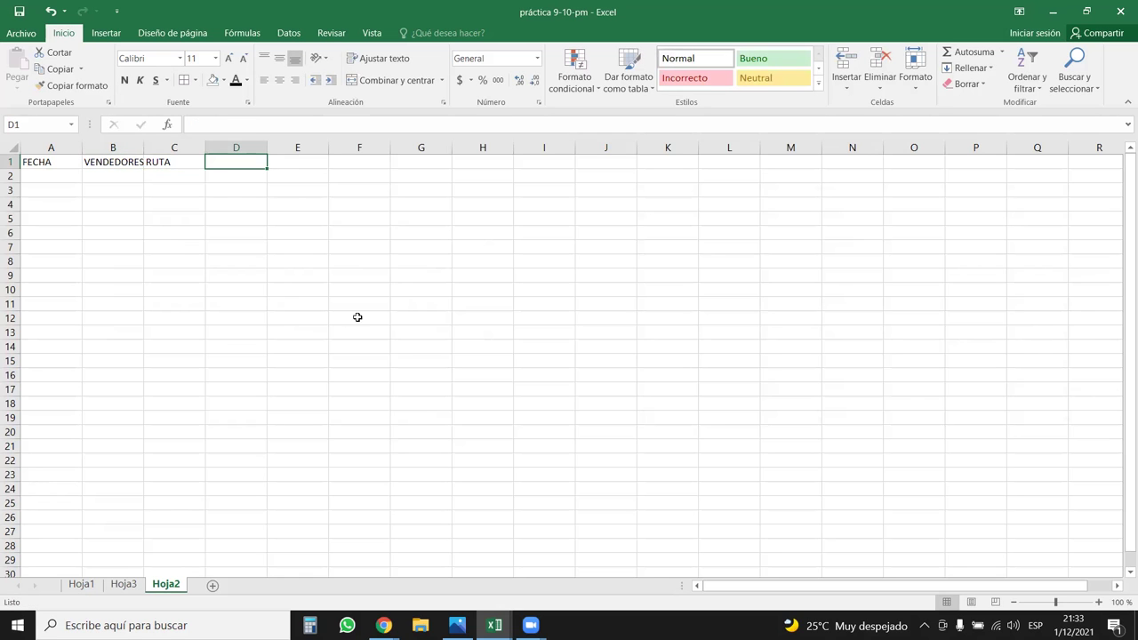
Step: Widen column B to fit its header and centre the header cells A1:C1
left_click_drag(140, 145, 49, 162)
left_click(237, 182)
left_click(195, 149)
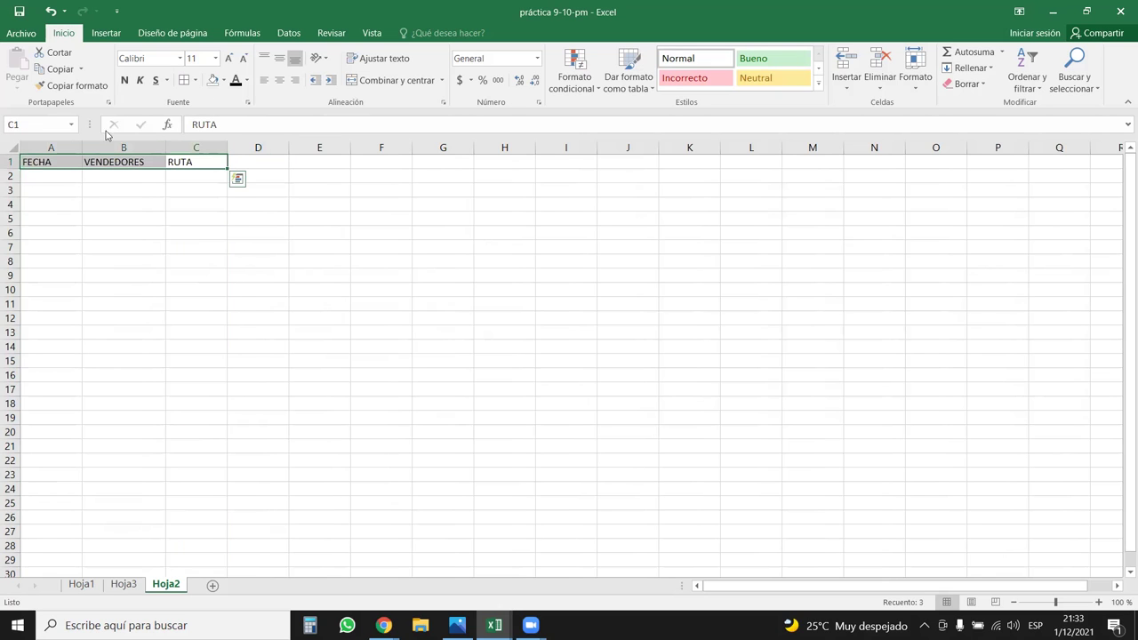
left_click(279, 80)
left_click(318, 331)
left_click(104, 166)
left_click(124, 176)
left_click(124, 261)
Step: Enter 1/10/2021 as the first date in cell A2
left_click(53, 176)
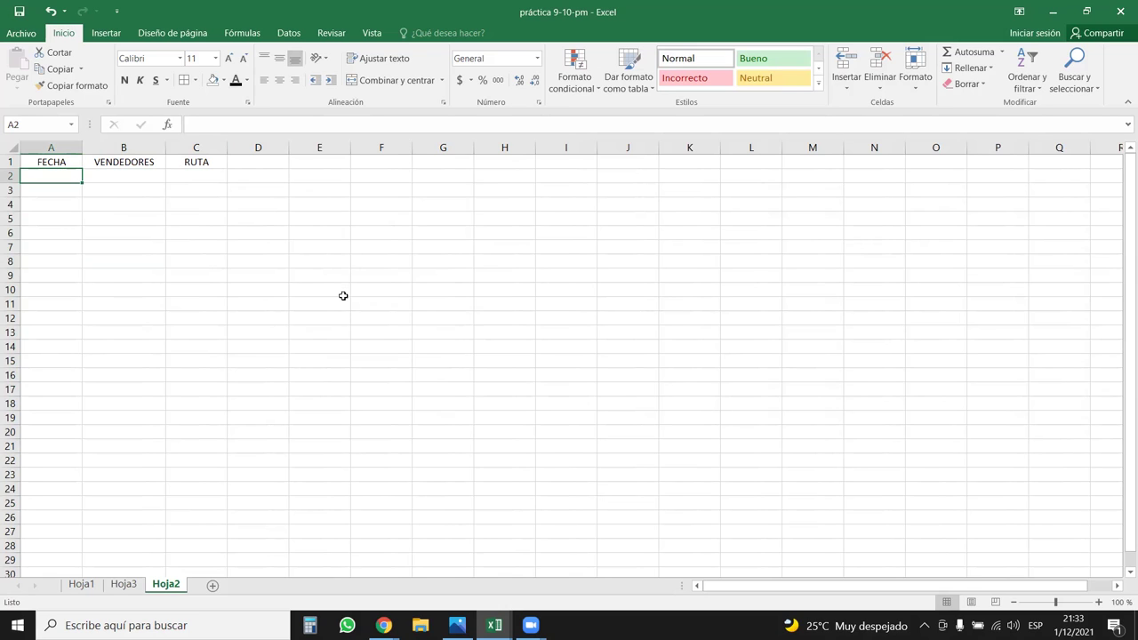
type("1/10/2021")
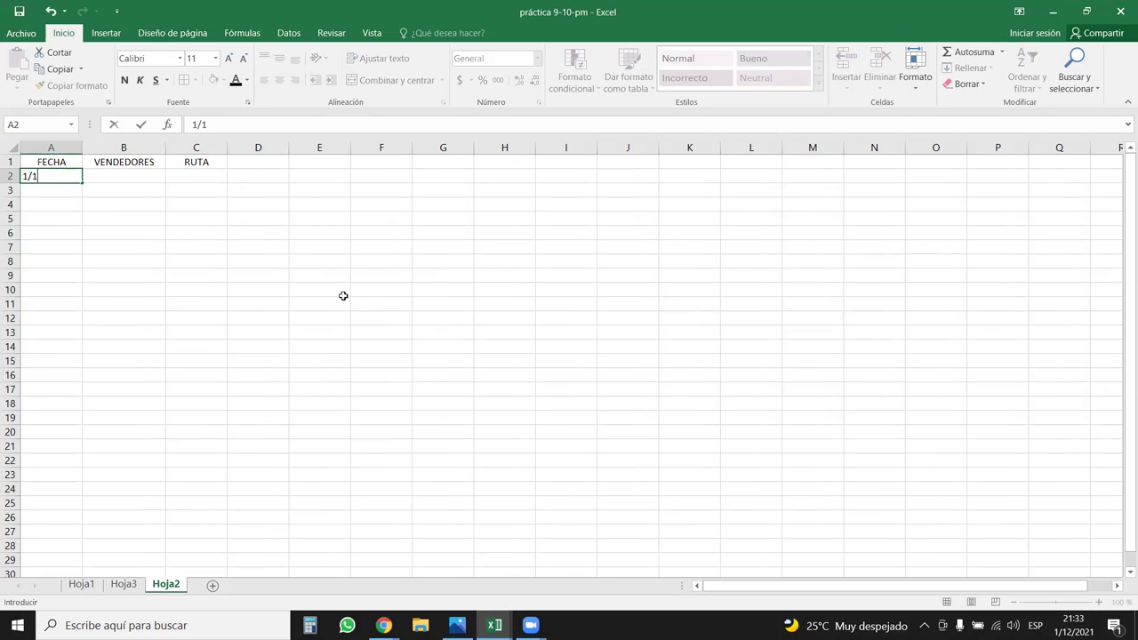
key("Return")
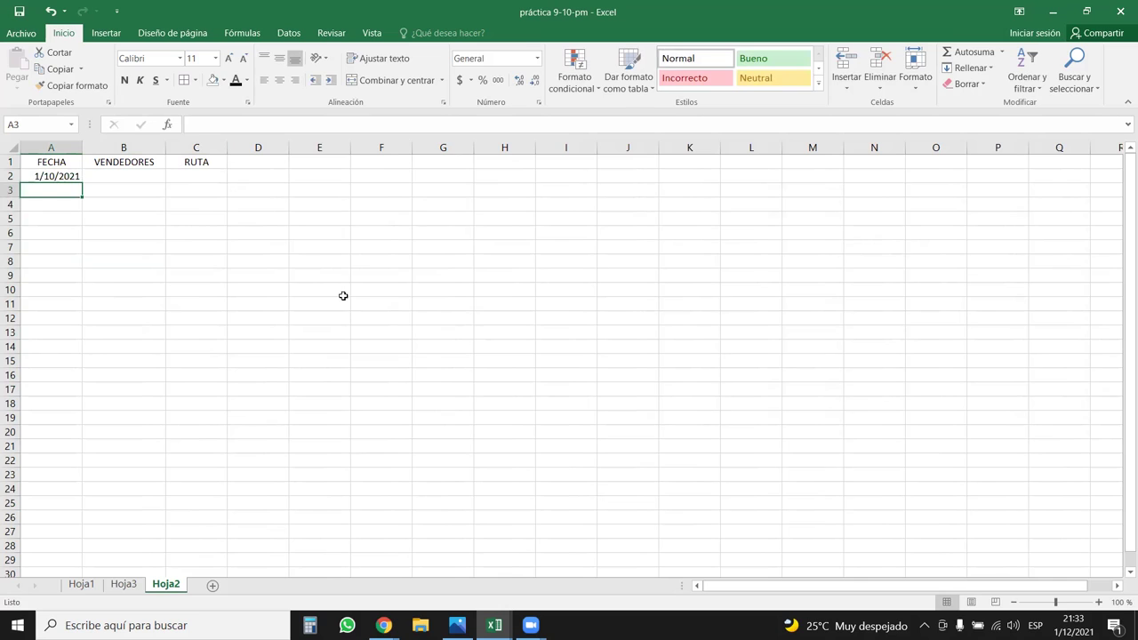
Step: Fill column A from A2 downwards with a chronological series by date, increment 1, limit 1/12/2021
left_click(51, 176)
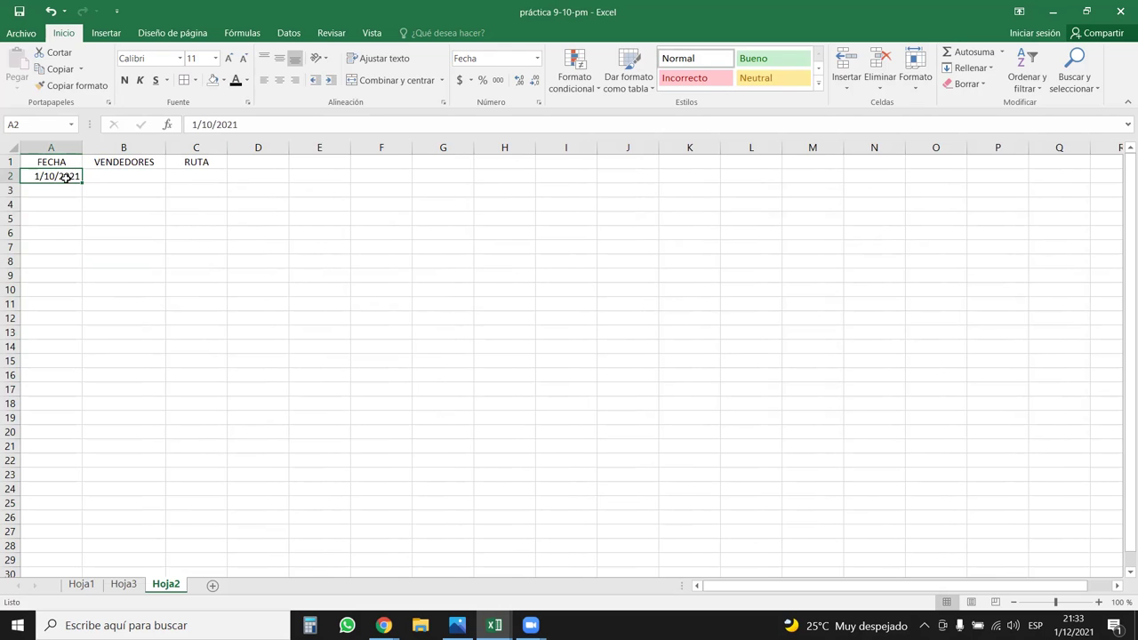
key("ctrl+shift+Down")
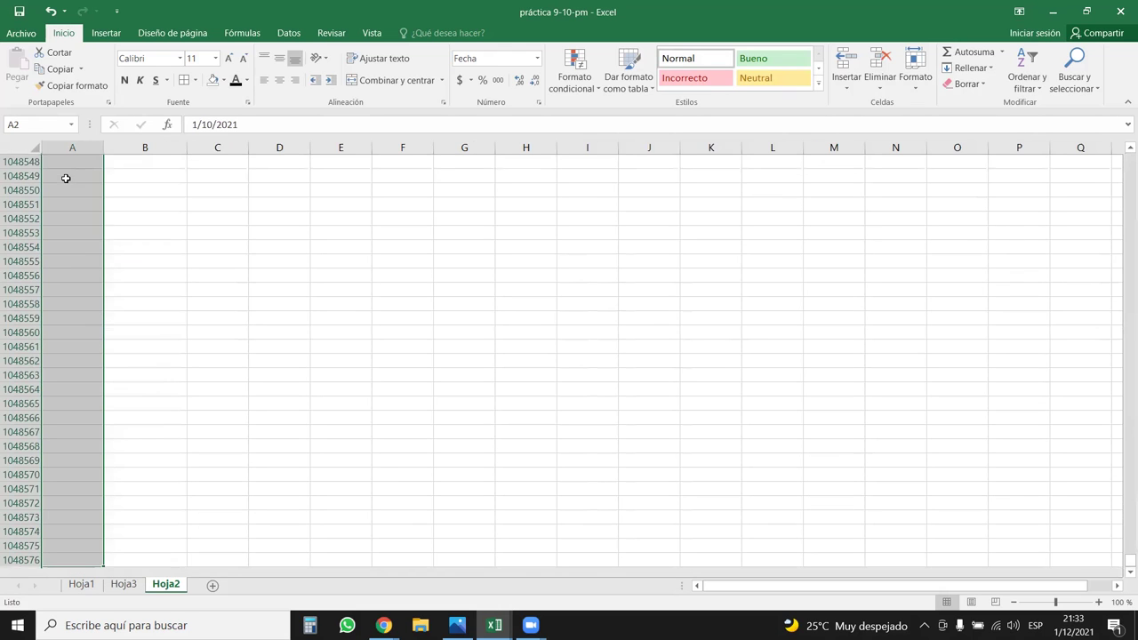
left_click(1020, 82)
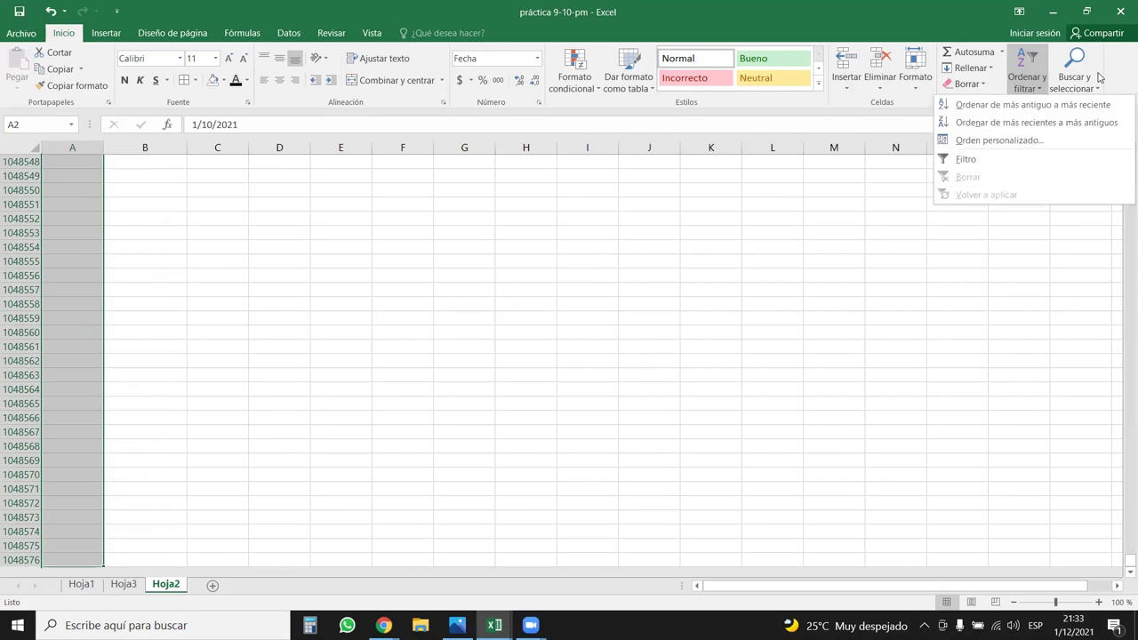
left_click(978, 68)
left_click(956, 173)
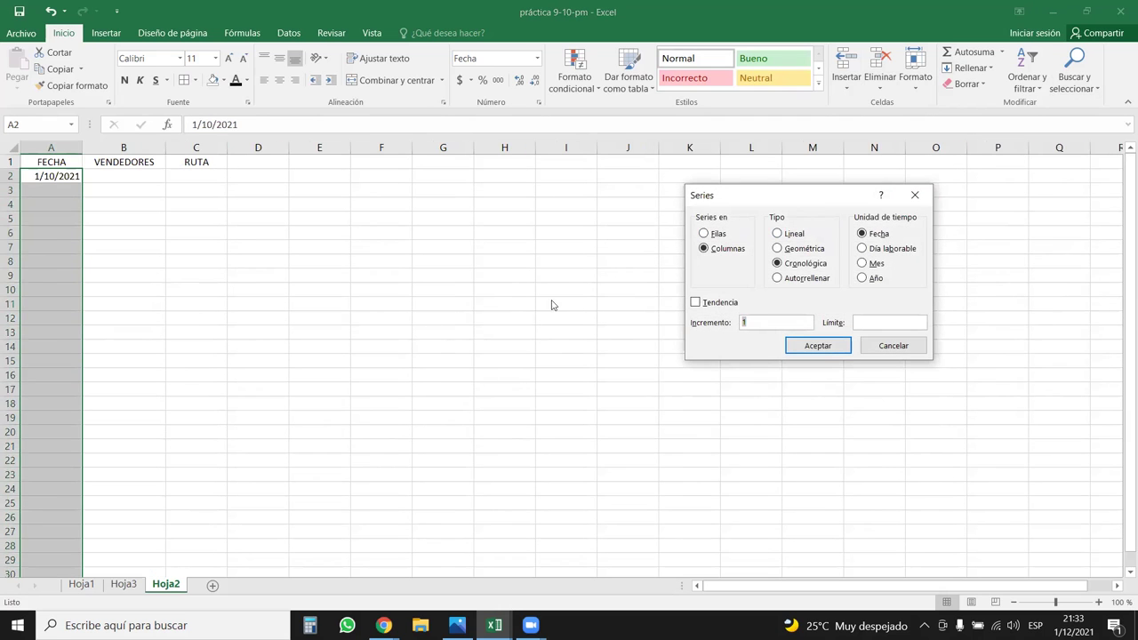
left_click(808, 319)
left_click(891, 324)
type("1/12/2021")
left_click(816, 347)
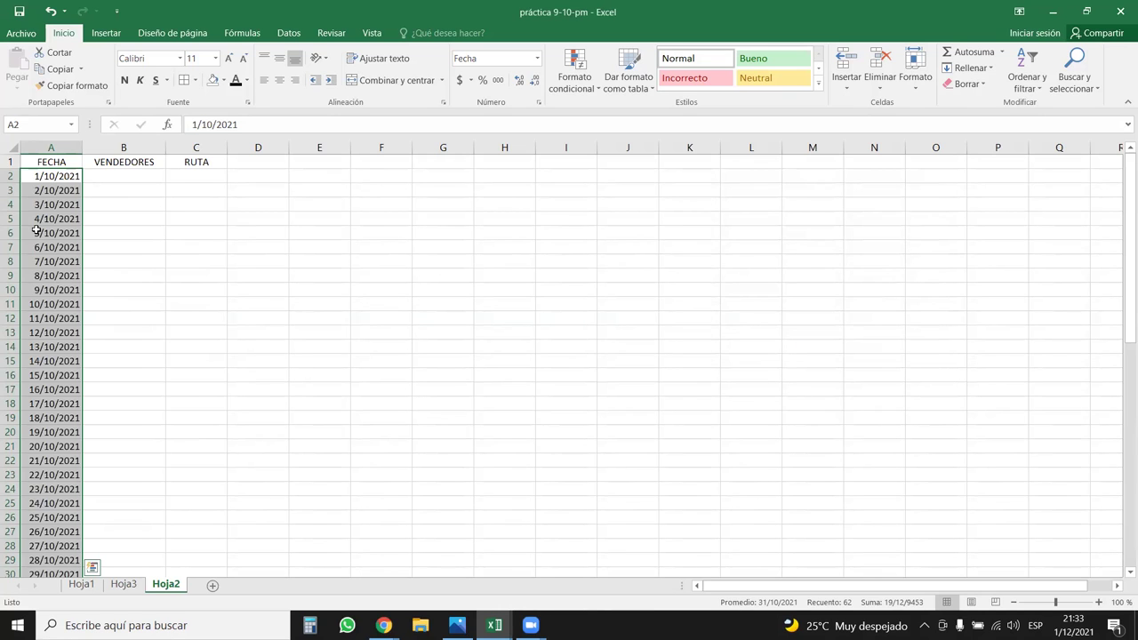
Step: Check the date series in column A from its first to its last row
left_click(37, 231)
key("ctrl+Down")
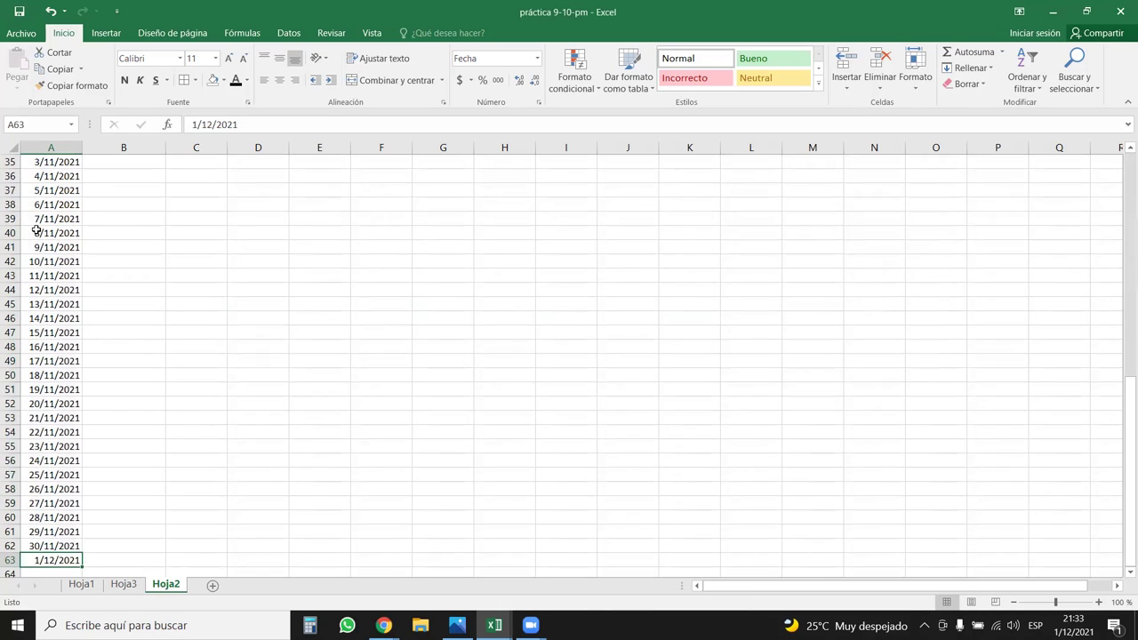
key("ctrl+Up")
key("ctrl+Down")
key("ctrl+Up")
key("Down")
key("ctrl+Down")
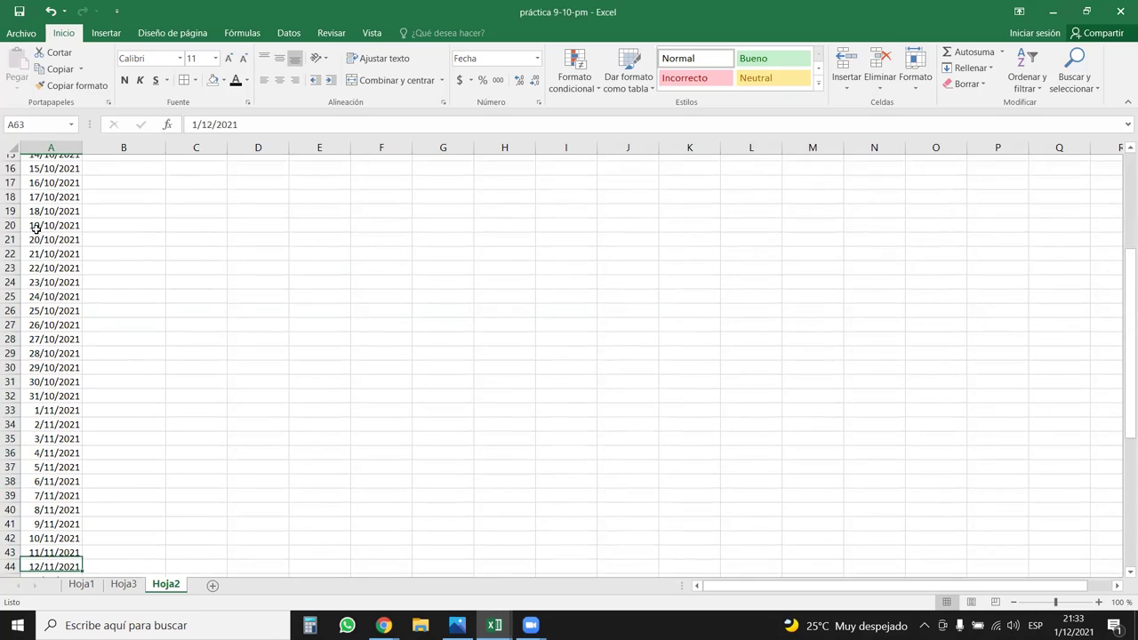
key("ctrl+Up")
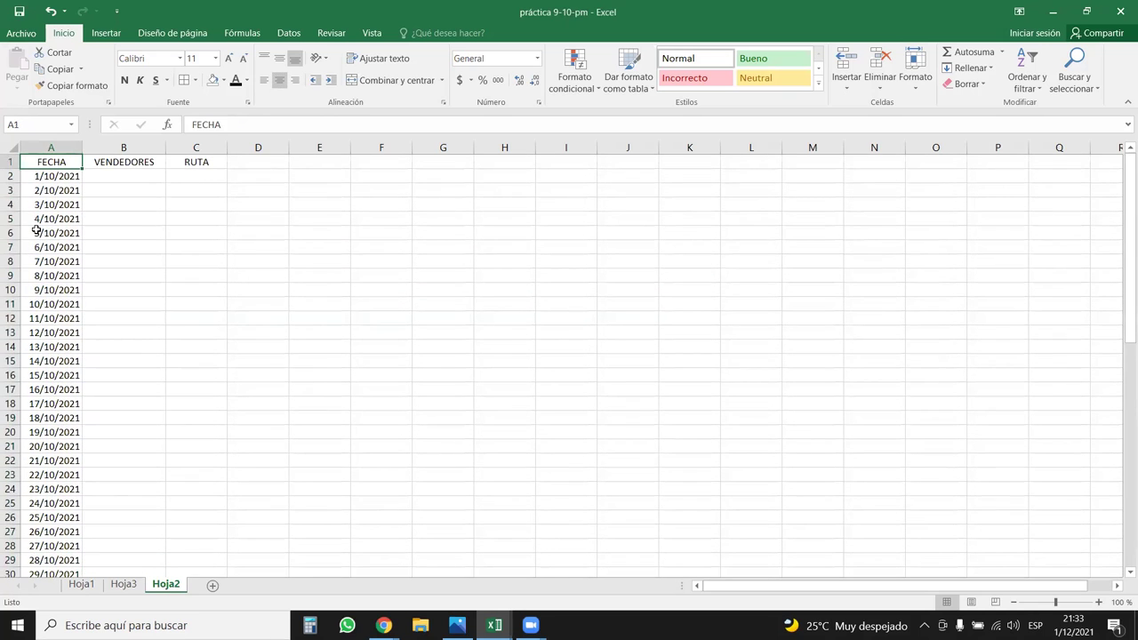
key("Down")
key("ctrl+Down")
key("ctrl+Up")
key("Right")
key("Down")
key("Up")
key("Down")
key("Up")
key("Down")
key("Right")
key("Down")
key("Left")
key("Up")
key("Right")
key("Left")
key("Right")
Step: Enter =ALEATORIO.ENTRE(1;5) in B2 and fill it down the VENDEDORES column to the last date row
key("Left")
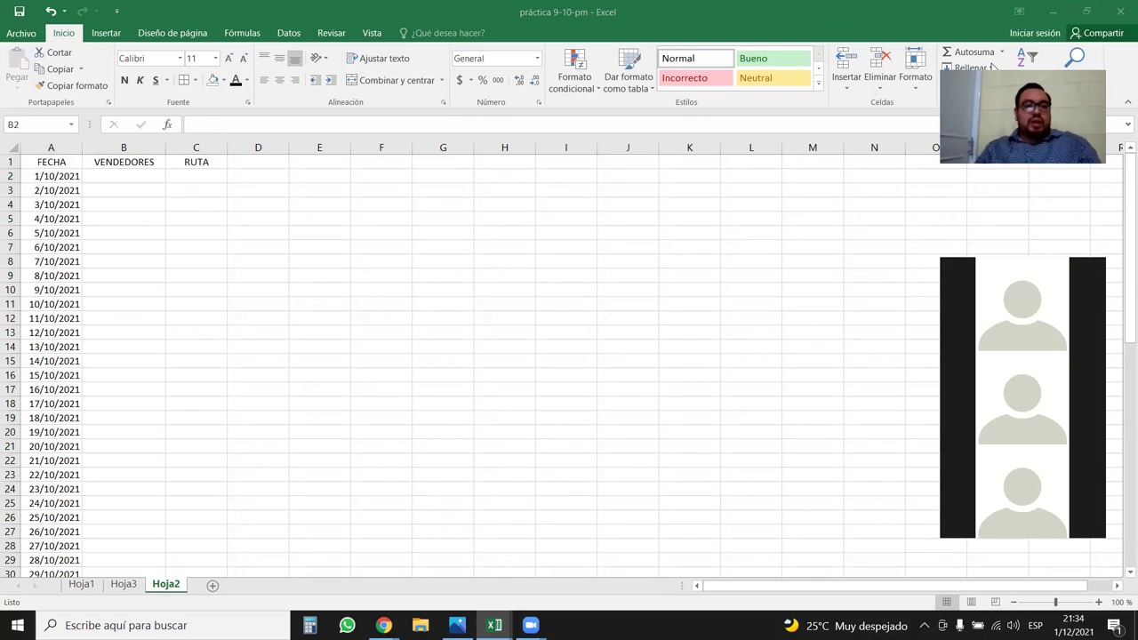
left_click(55, 82)
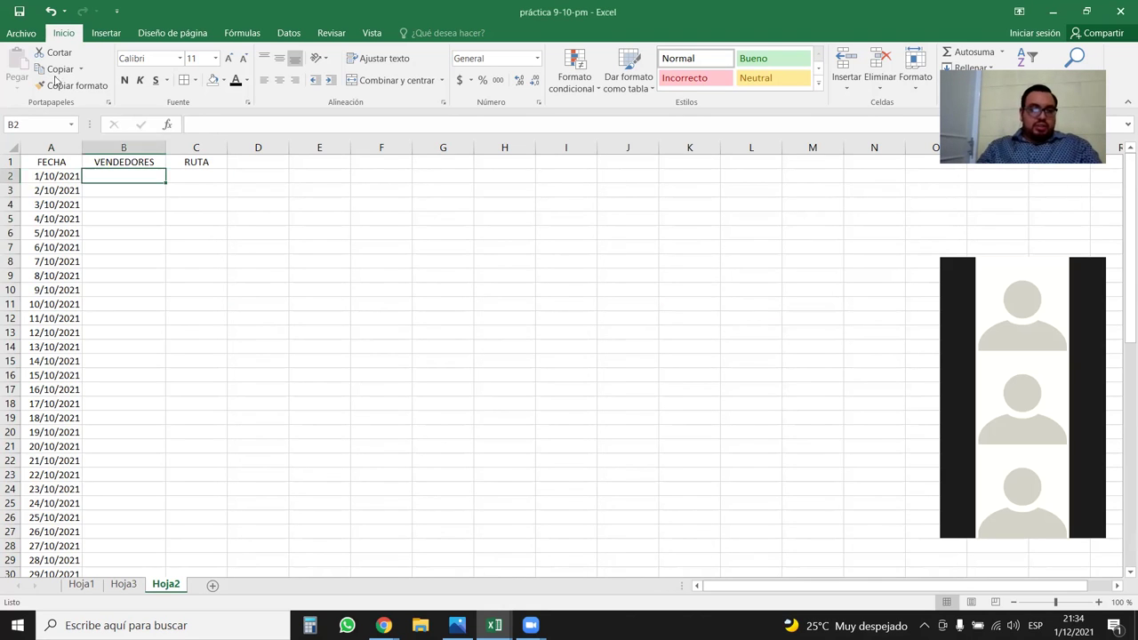
type("=AL")
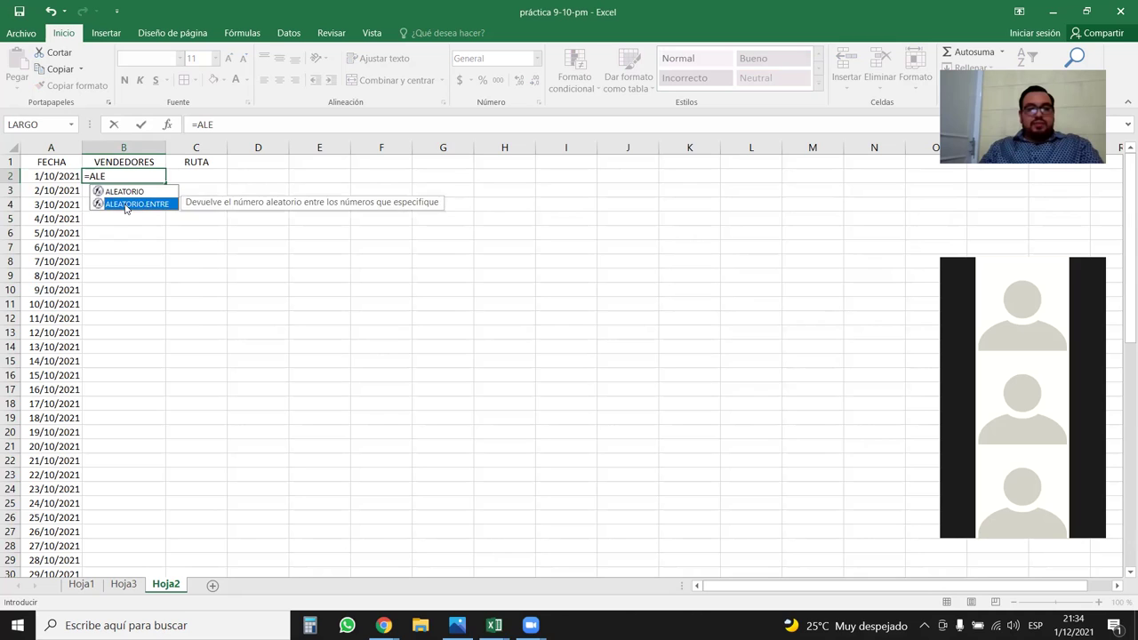
type("E")
double_click(125, 204)
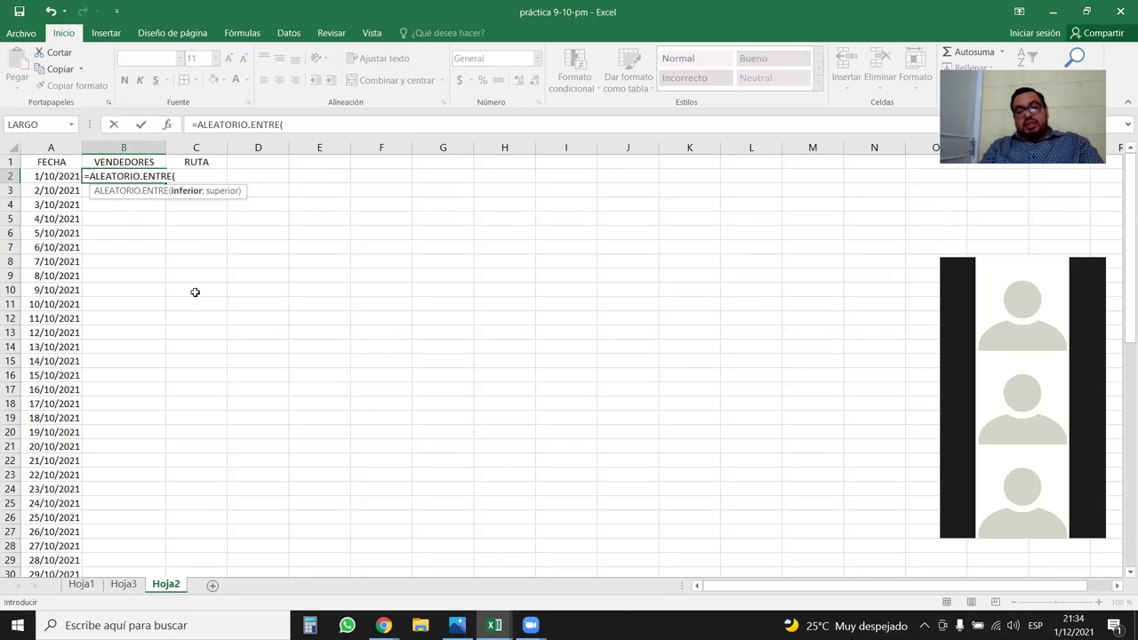
type("1;5")
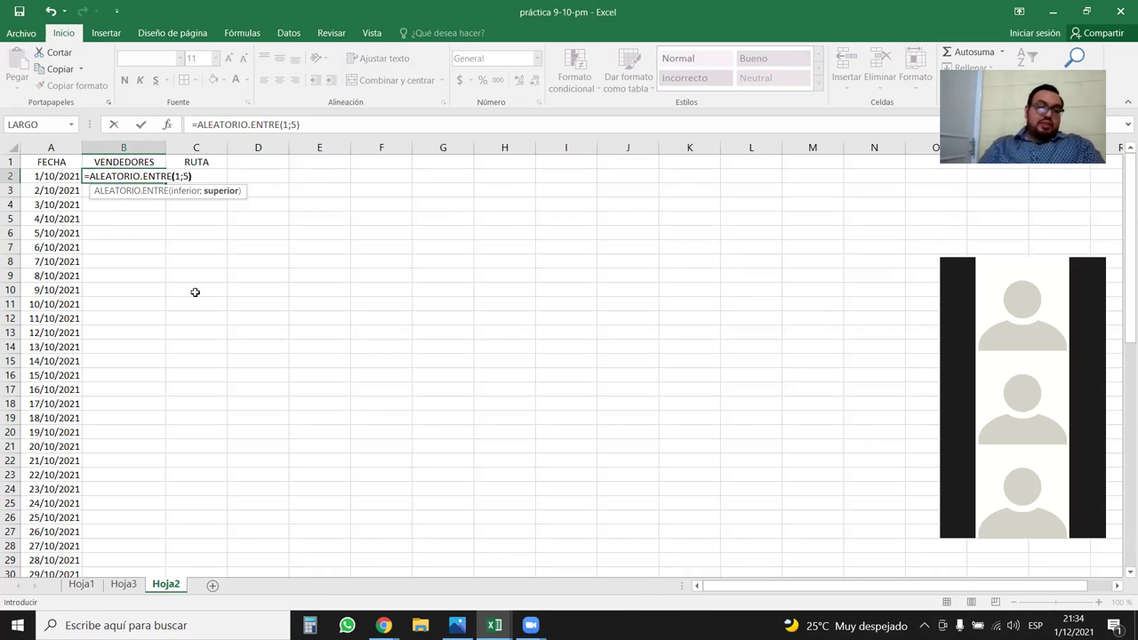
key("Return")
left_click(142, 177)
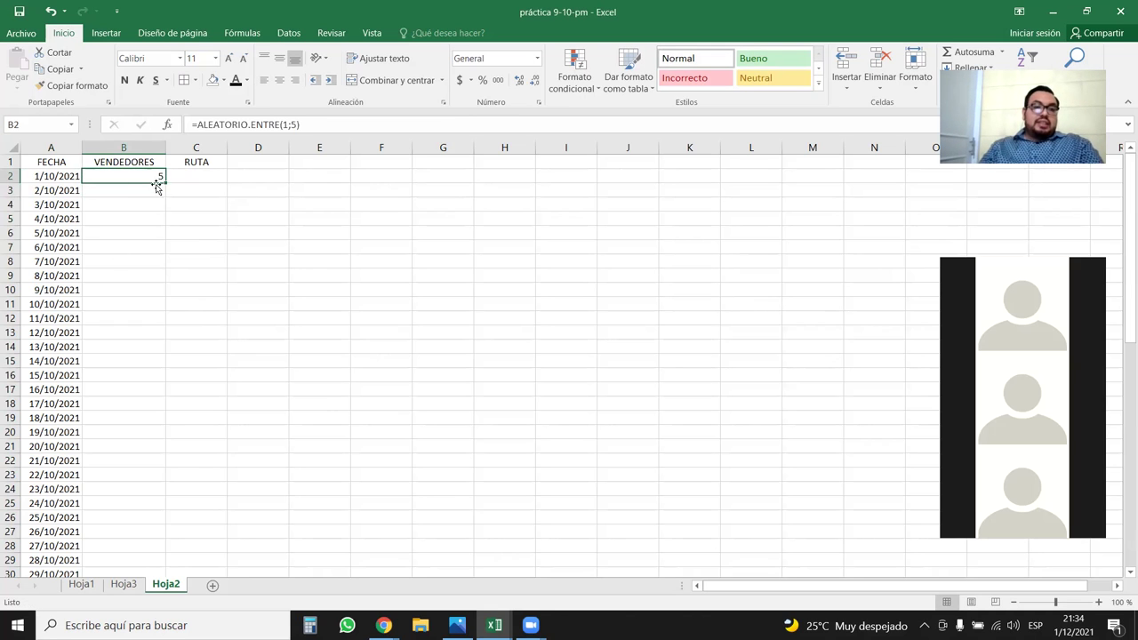
double_click(164, 182)
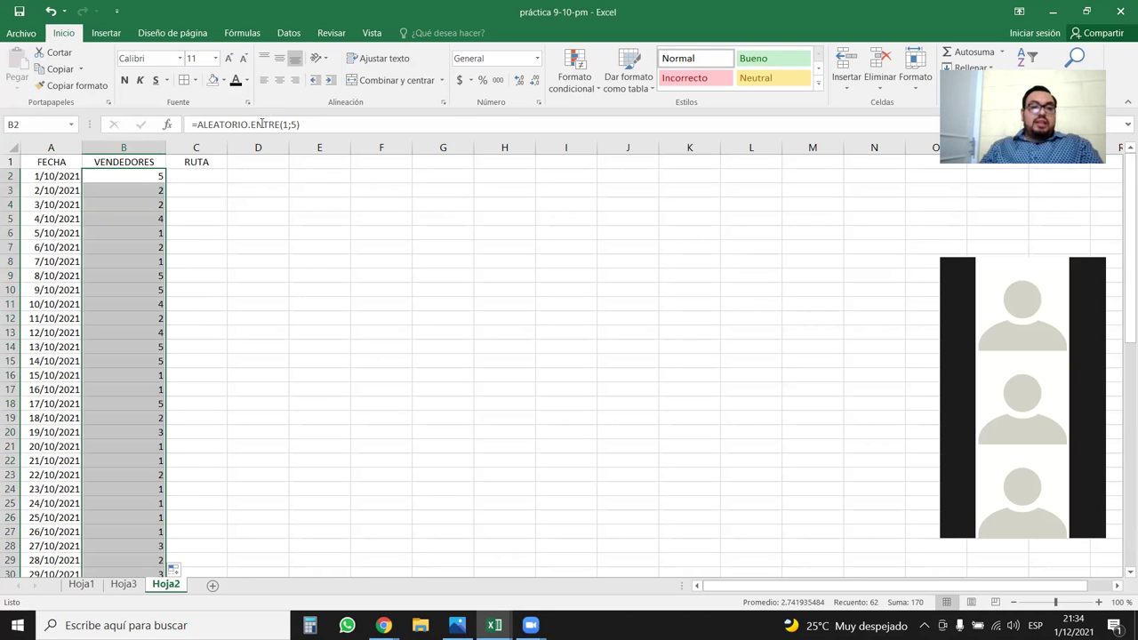
Step: Copy the random-number formula to C2, change it to =ALEATORIO.ENTRE(1;3), and fill it down the RUTA column
left_click(148, 178)
left_click_drag(164, 183, 211, 171)
double_click(211, 173)
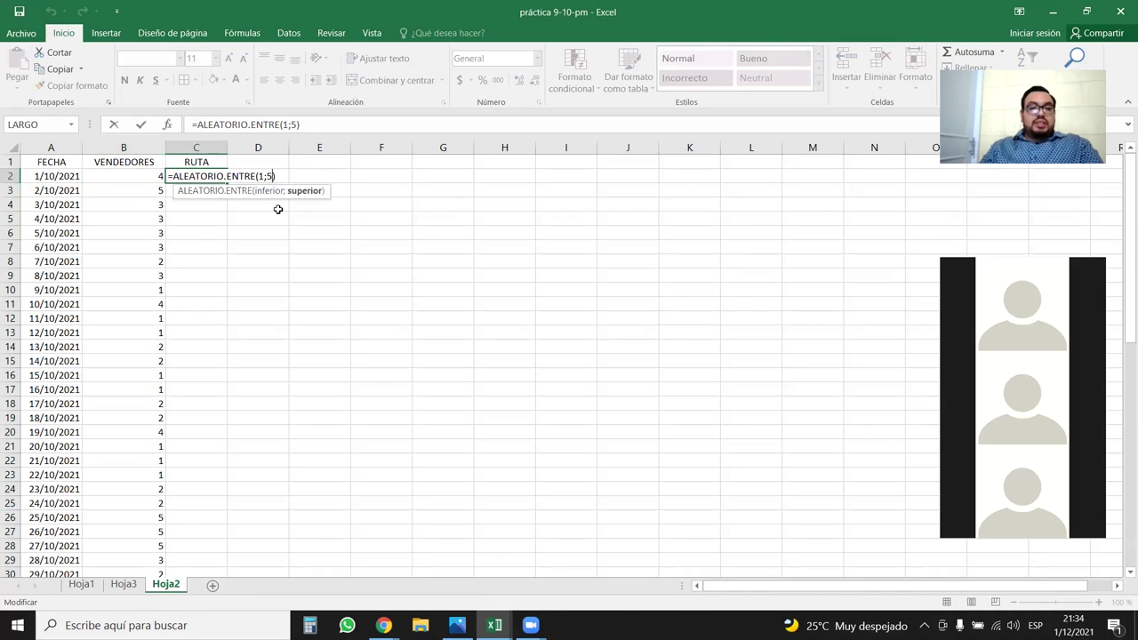
key("Return")
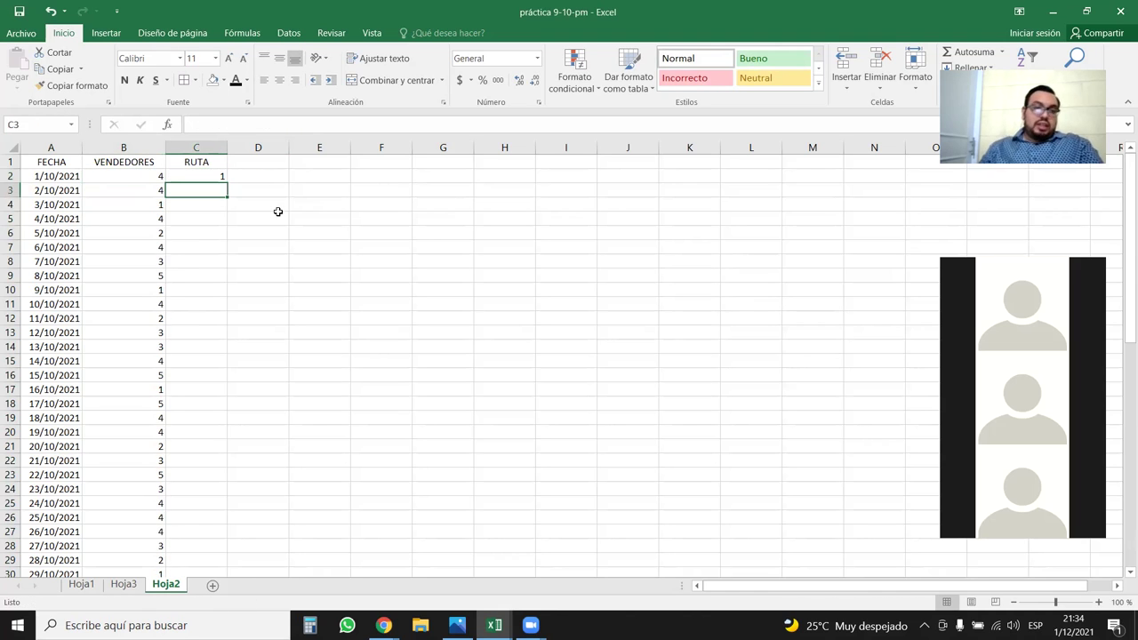
left_click(216, 176)
double_click(227, 183)
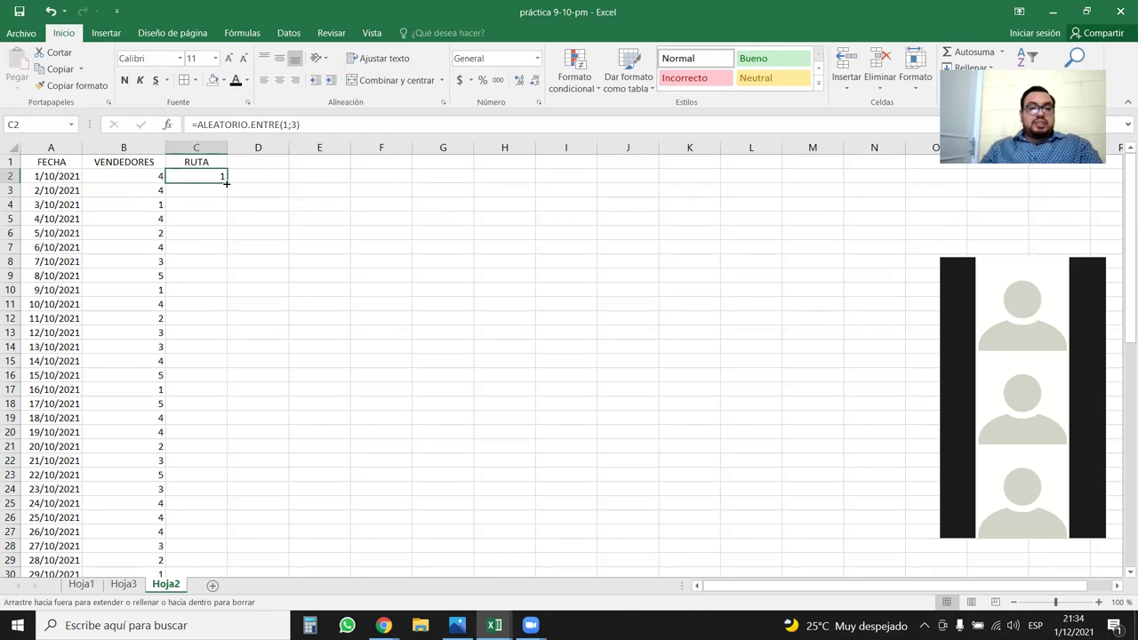
left_click(165, 182)
left_click(278, 181)
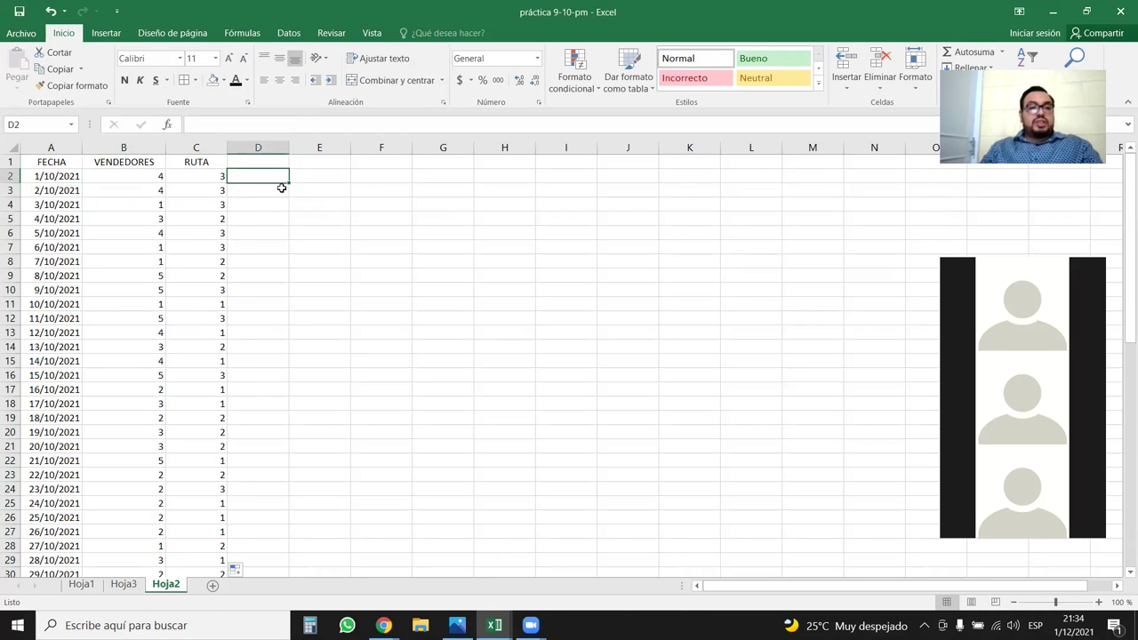
Step: Recalculate the sheet repeatedly to watch the random numbers in columns B and C regenerate
left_click(330, 230)
left_click(222, 191)
left_click(316, 233)
key("F9")
key("F9")
key("F9")
key("F9")
key("F9")
key("F9")
key("F9")
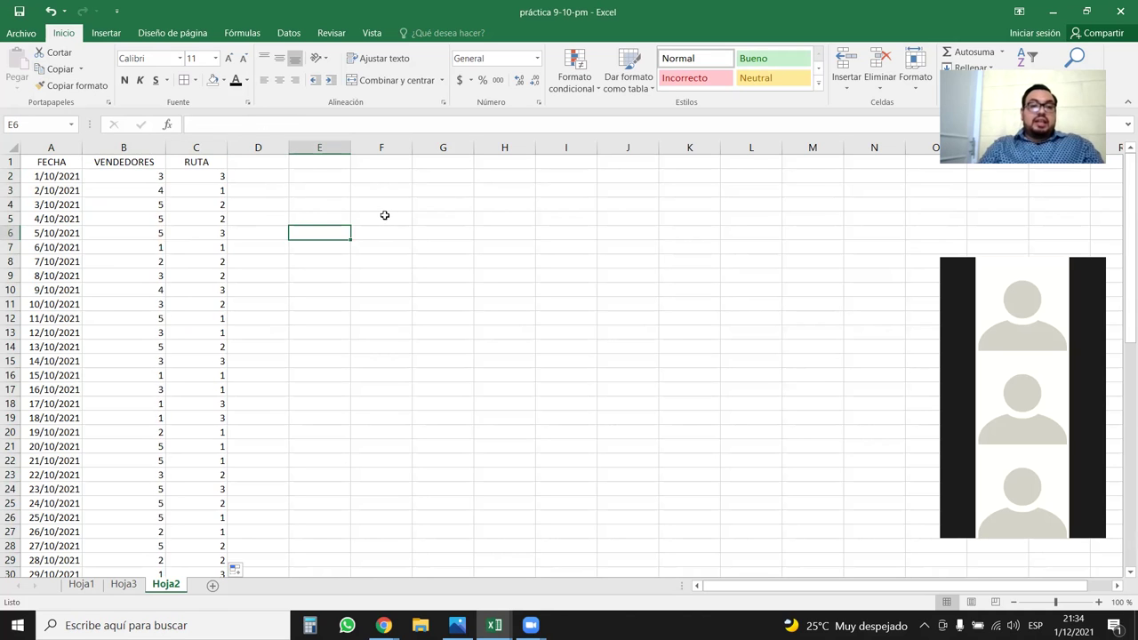
key("F9")
key("F9")
key("F9")
key("F9")
key("F9")
key("F9")
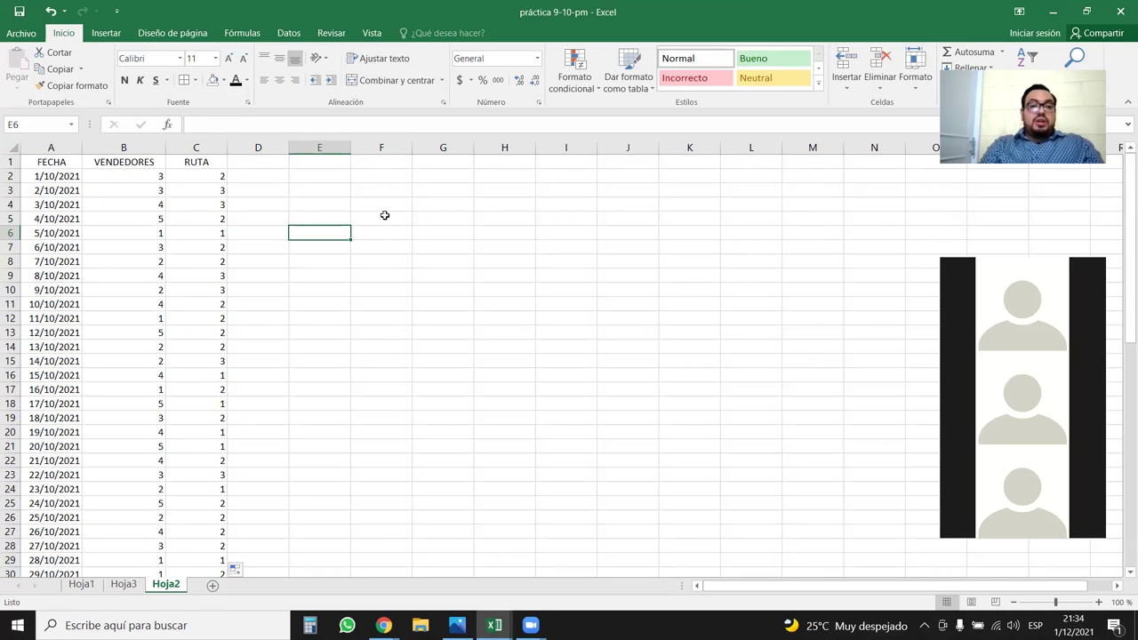
Step: Replace the random formulas in B2:C63 with their plain values and centre the numbers in the cells
left_click_drag(131, 176, 201, 177)
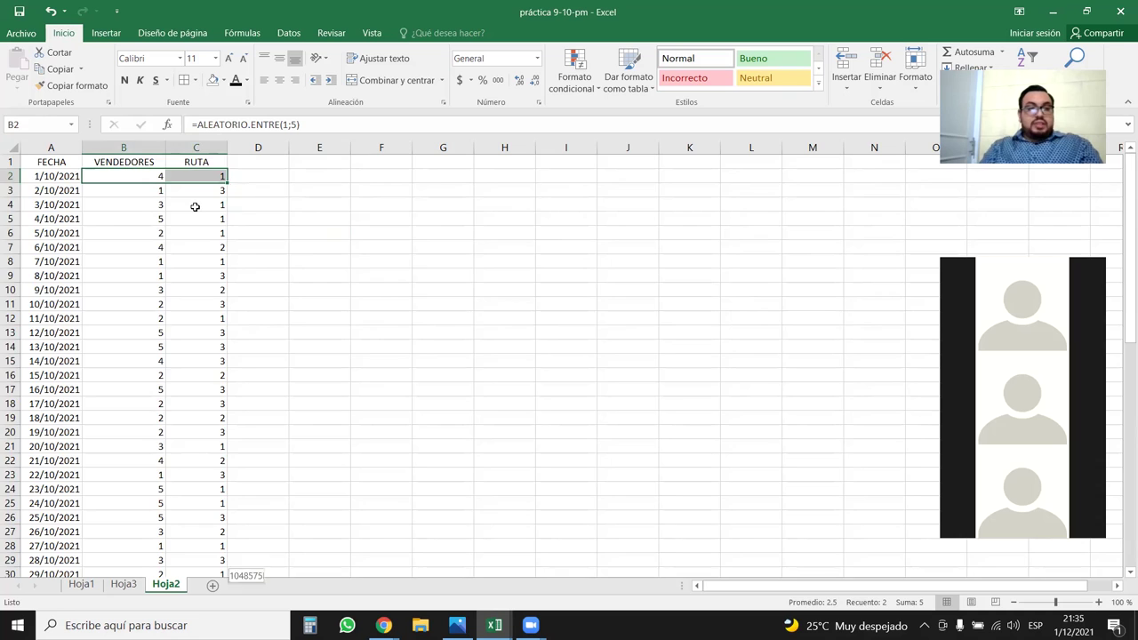
key("ctrl+shift+Down")
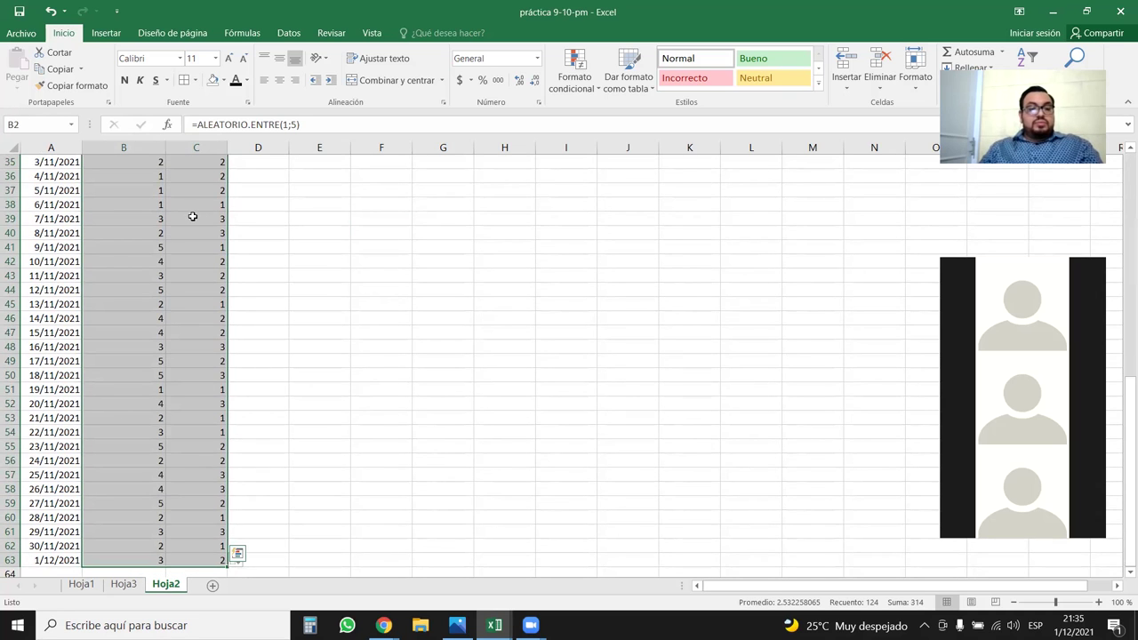
key("ctrl+c")
scroll(150, 230, "up", 11)
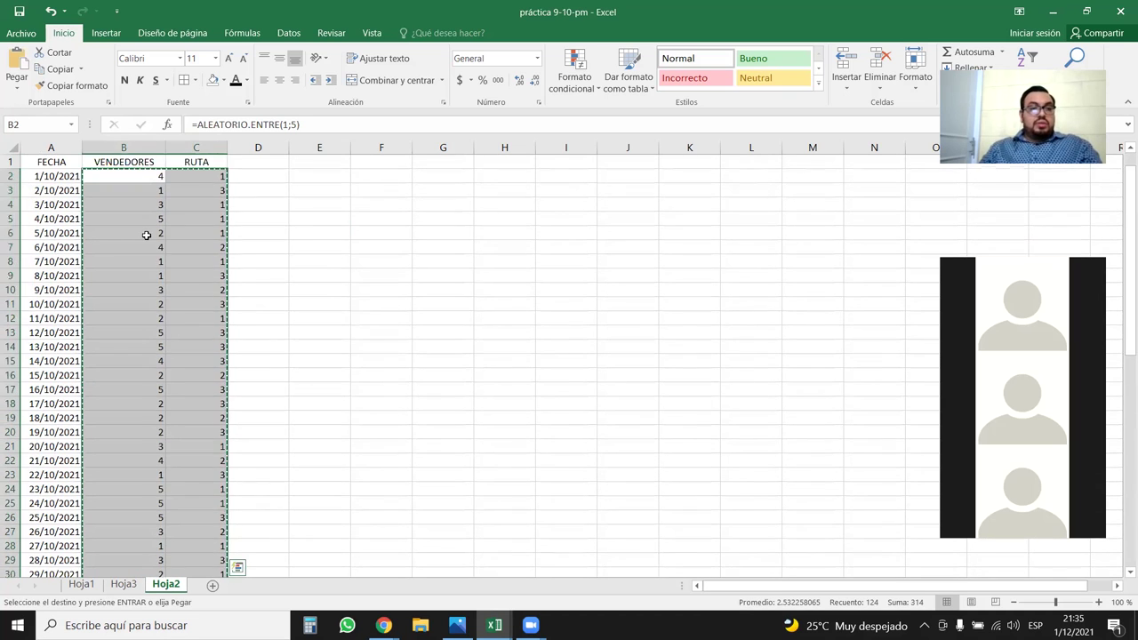
right_click(149, 176)
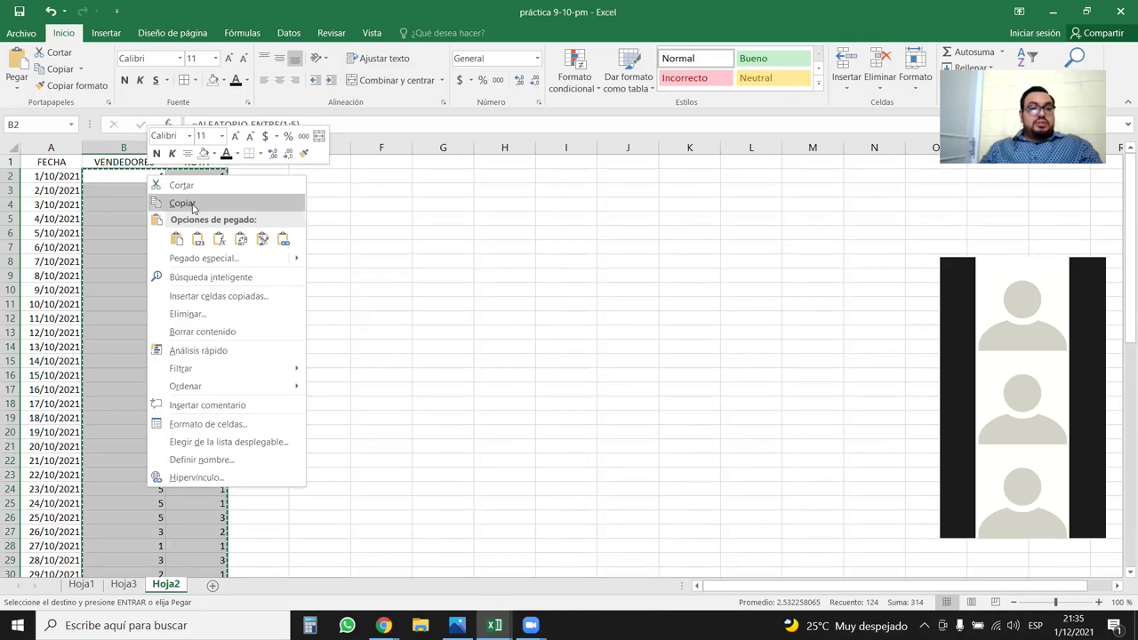
left_click(197, 239)
left_click(279, 80)
Step: Check individual cells and the whole VENDEDORES and RUTA columns for fixed values instead of formulas
left_click(258, 261)
left_click(196, 262)
left_click(169, 337)
left_click(320, 369)
left_click(124, 205)
left_click(196, 176)
left_click(213, 205)
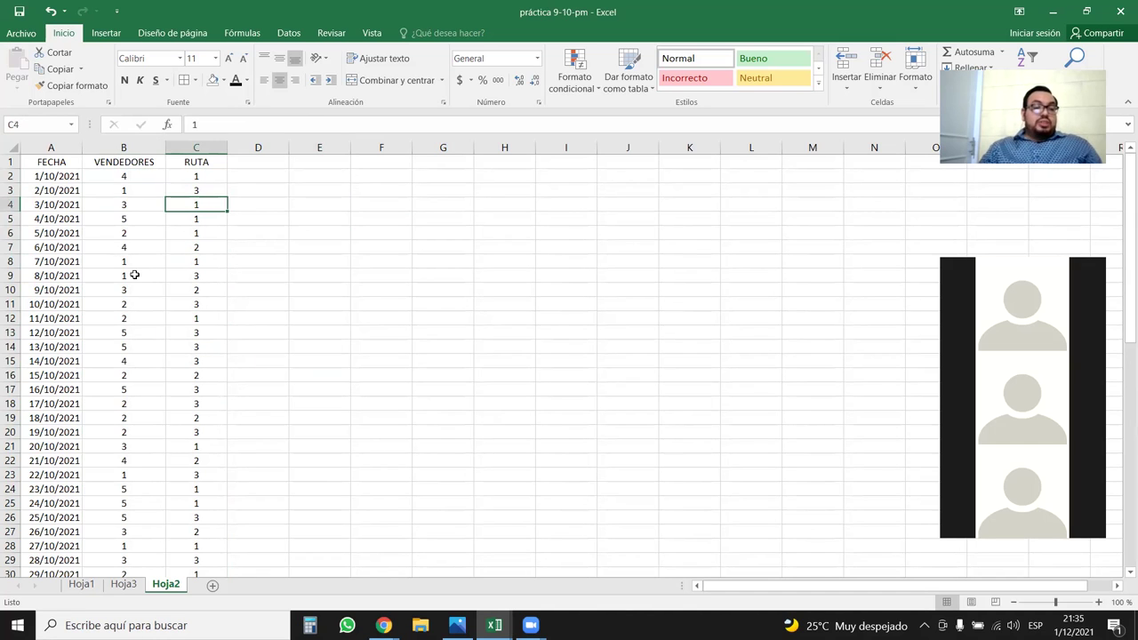
left_click(125, 162)
left_click(149, 147)
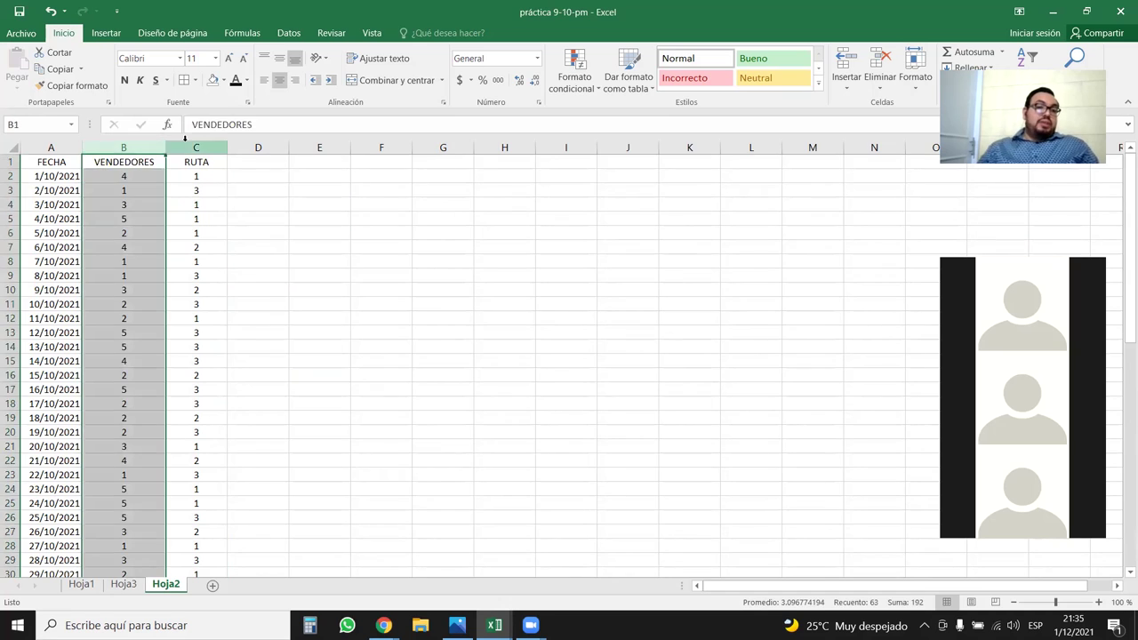
left_click(197, 147)
left_click(323, 279)
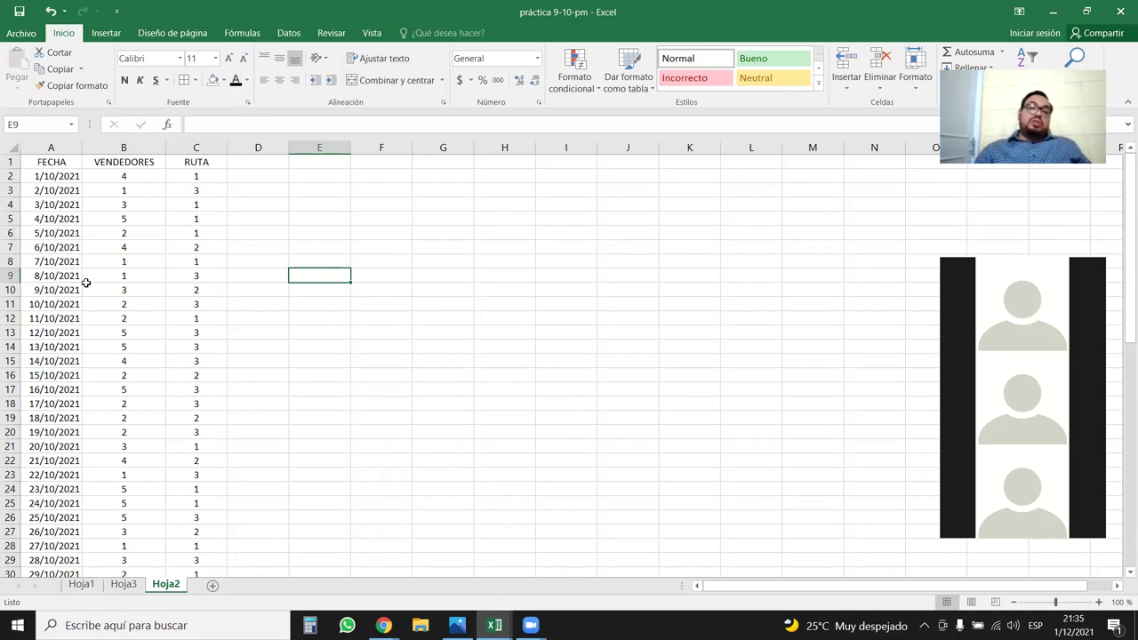
left_click(145, 148)
Step: Paste the copied seller and route reference list as values starting at E4, and widen column E to fit
left_click(258, 205)
left_click(316, 204)
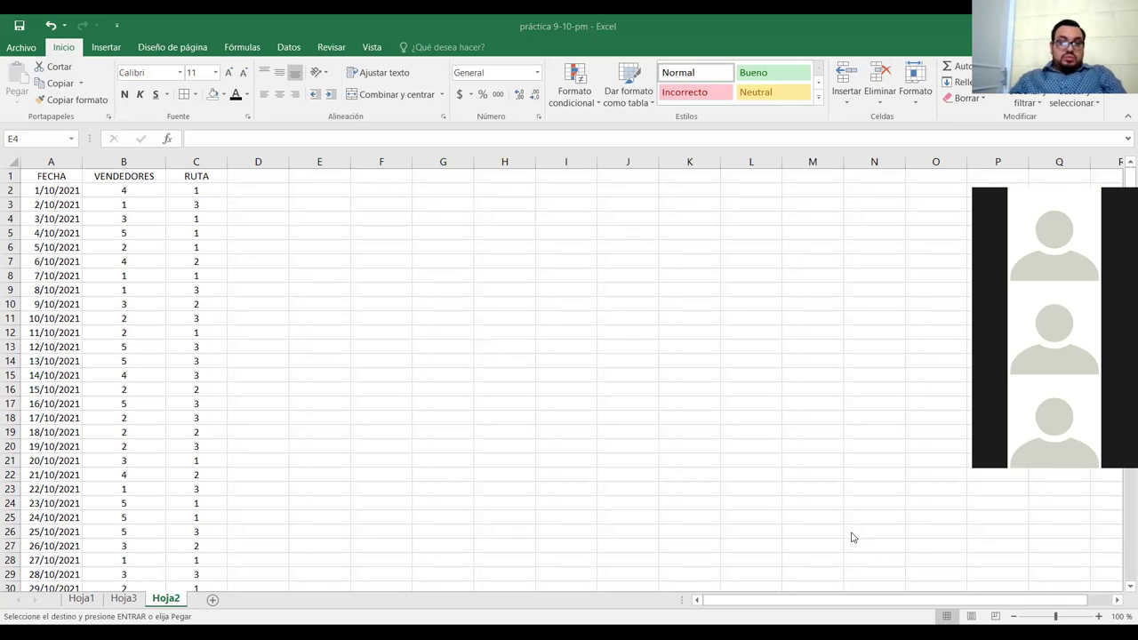
right_click(337, 220)
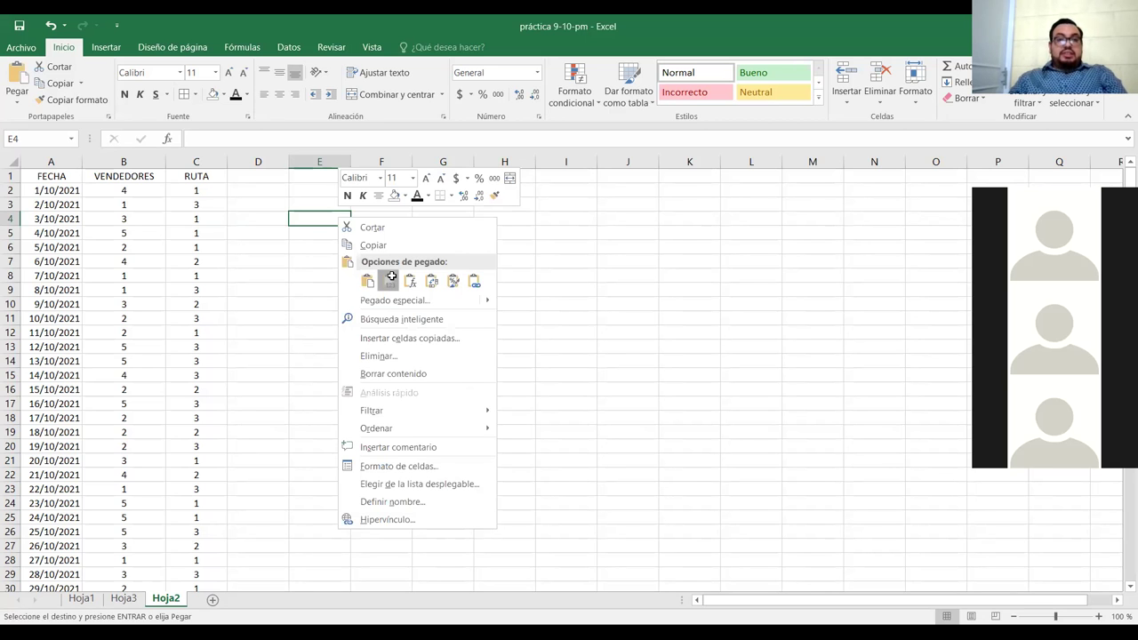
left_click(391, 278)
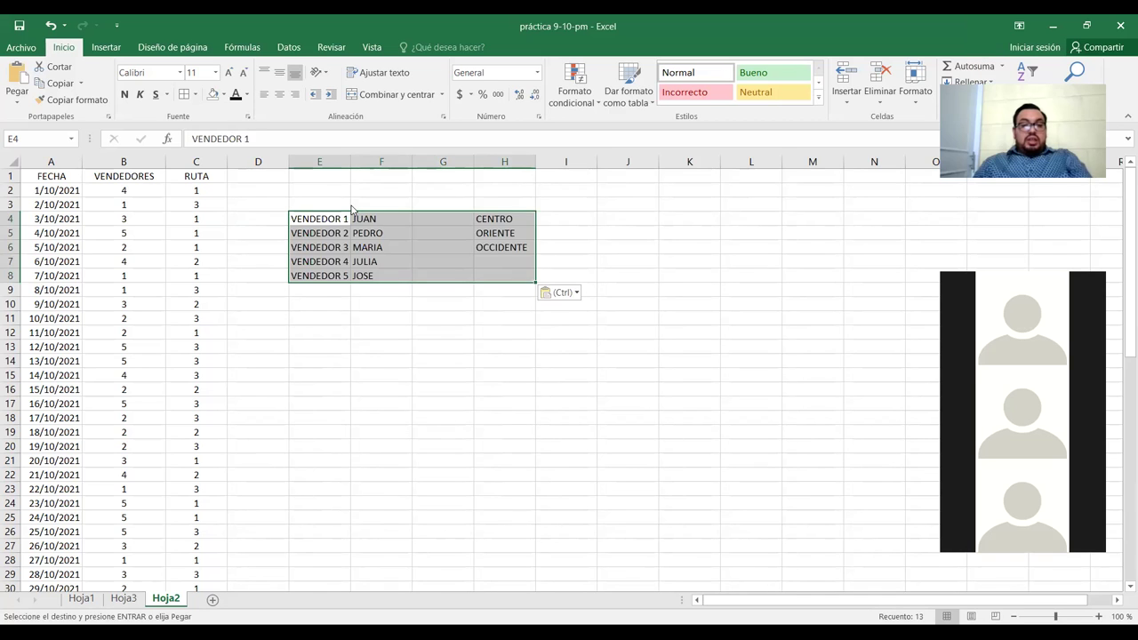
left_click_drag(347, 144, 360, 143)
Step: Review the route names in H4:H6 and the seller list in E4:F8 against the numbers in the VENDEDORES column
left_click(516, 205)
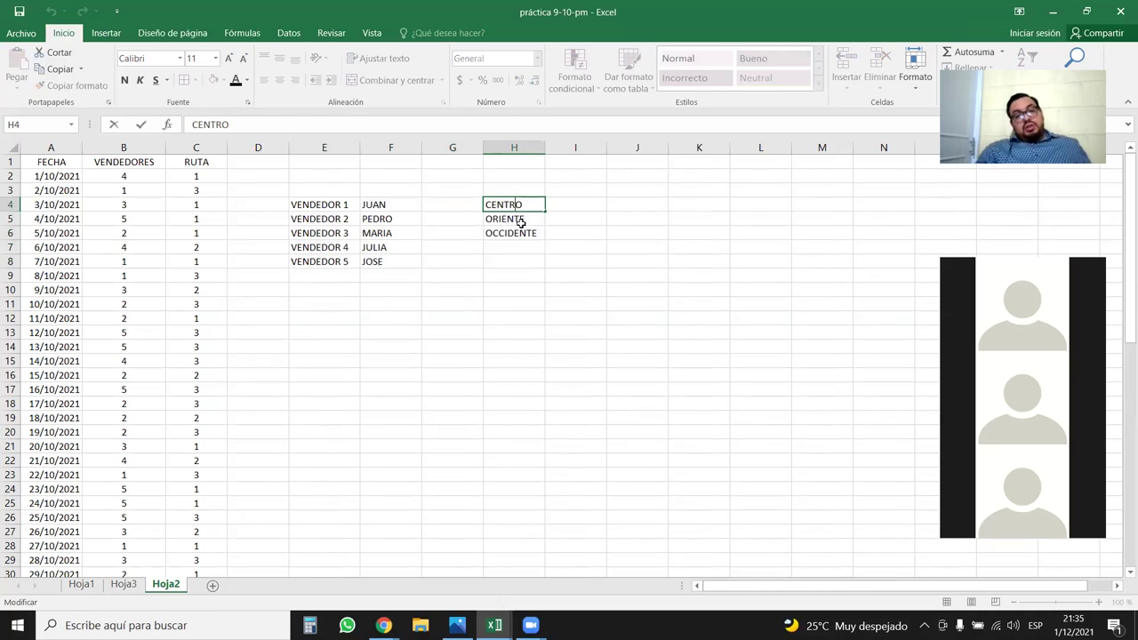
left_click(521, 219)
left_click(521, 244)
left_click(521, 234)
left_click(493, 286)
left_click_drag(335, 210, 374, 259)
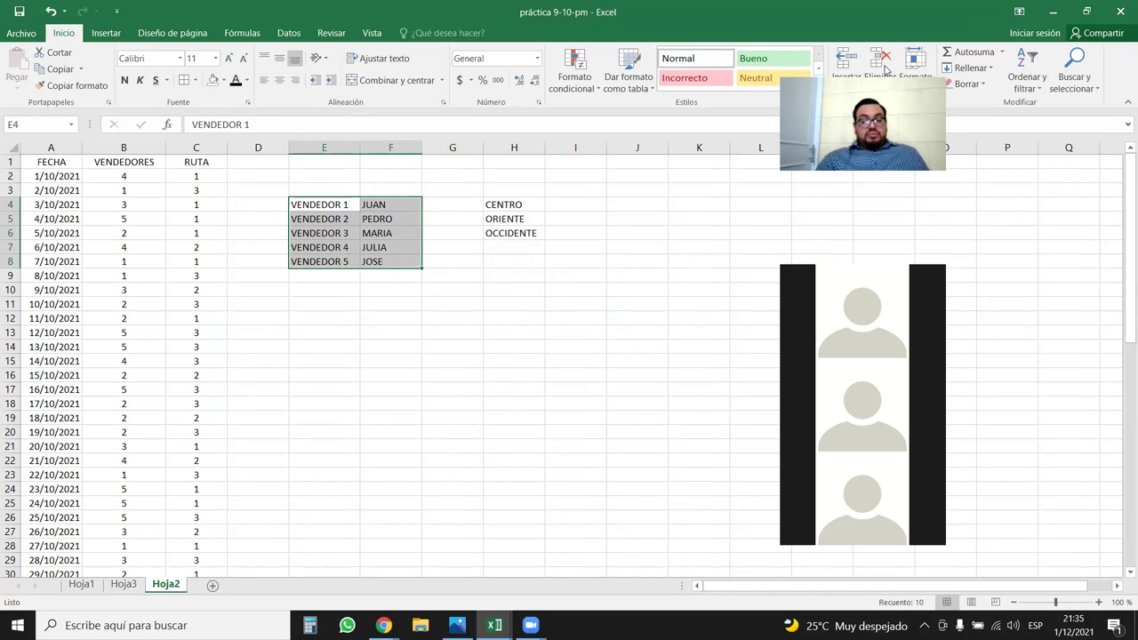
left_click(323, 163)
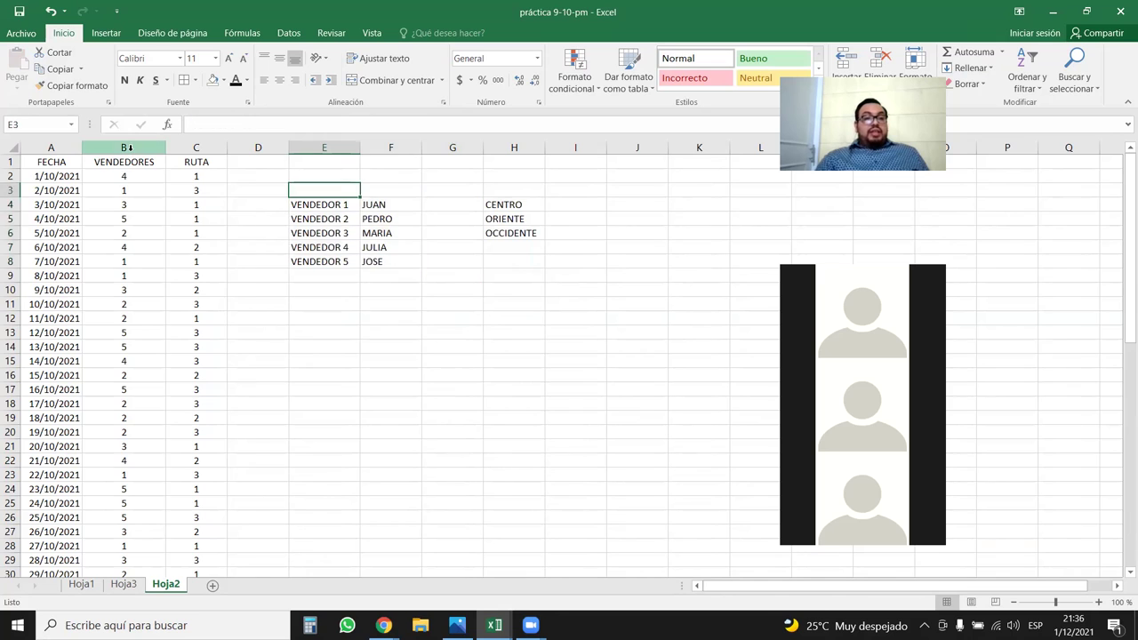
left_click(130, 148)
left_click(111, 203)
left_click(150, 145)
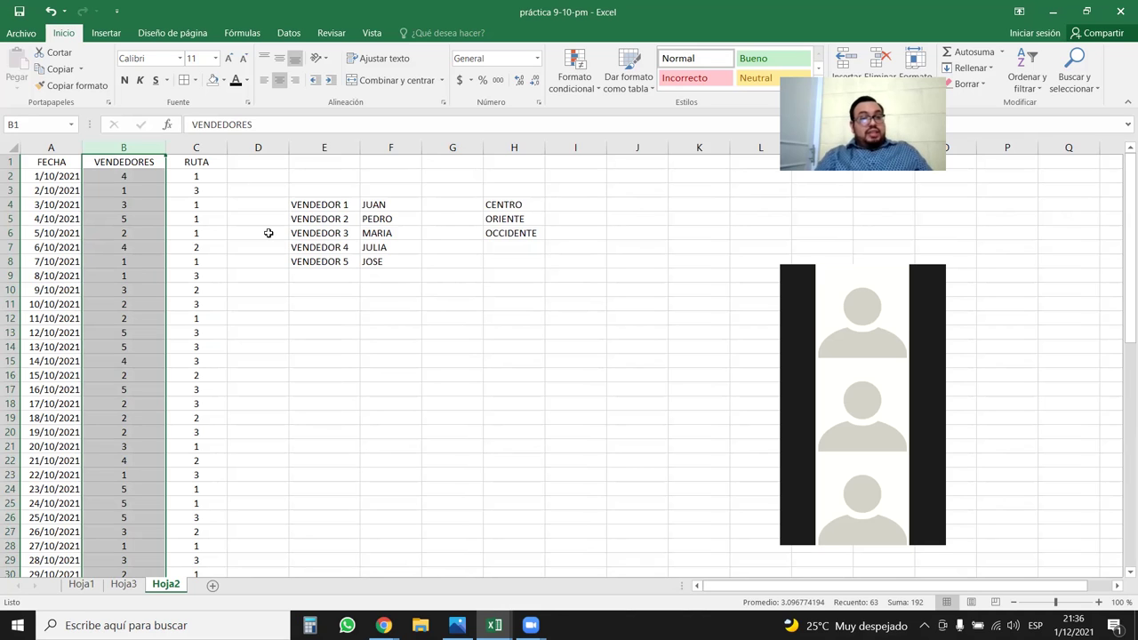
left_click(373, 247)
left_click(387, 232)
left_click(387, 220)
left_click(387, 261)
Step: Open Find and Replace for the VENDEDORES column and clear the old dates from both the search and replacement terms
left_click(125, 149)
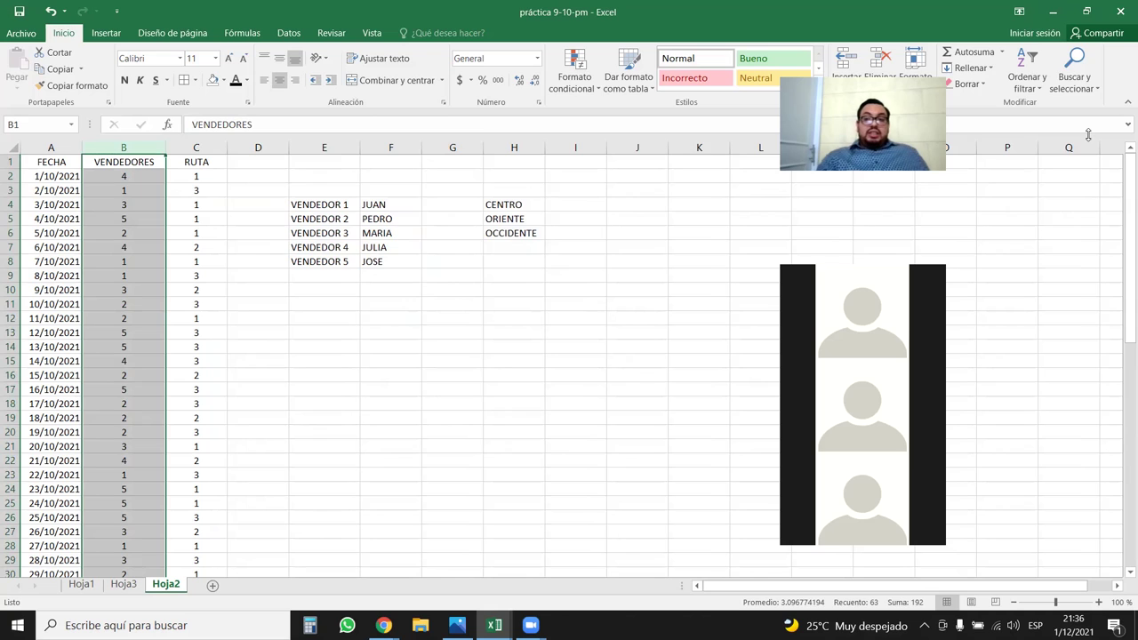
left_click(1068, 61)
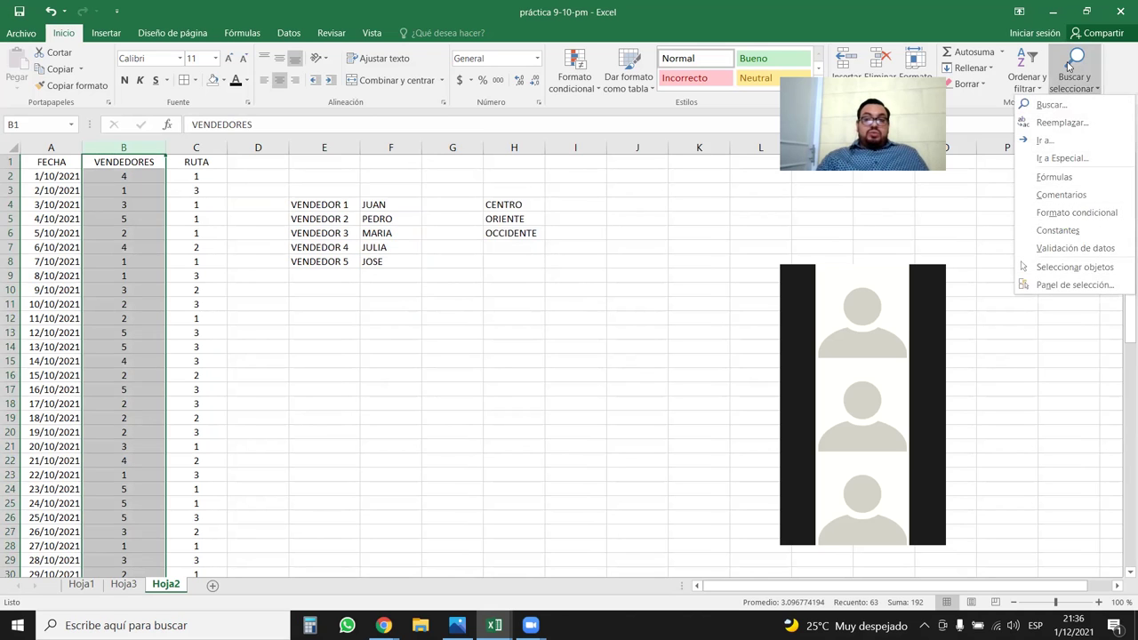
left_click(1075, 78)
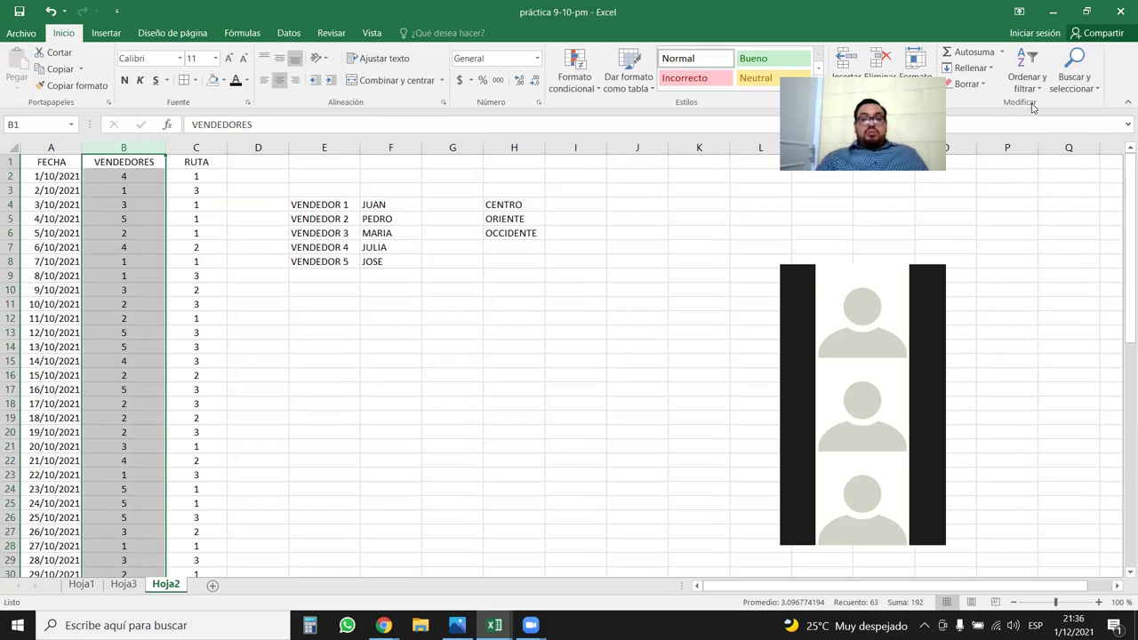
left_click(1064, 80)
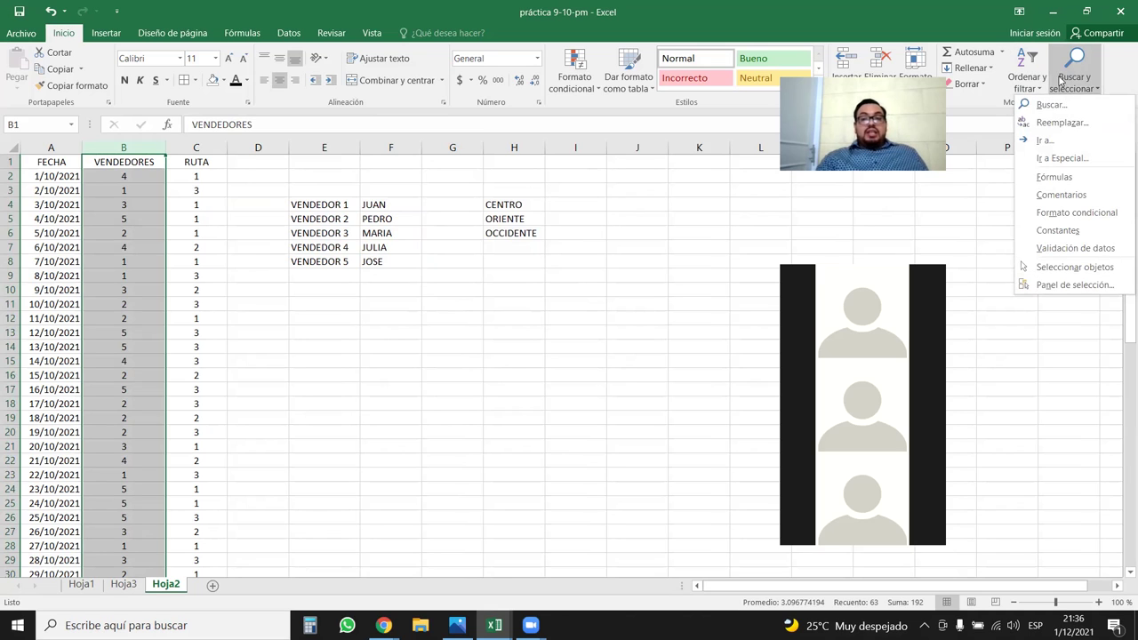
left_click(1063, 123)
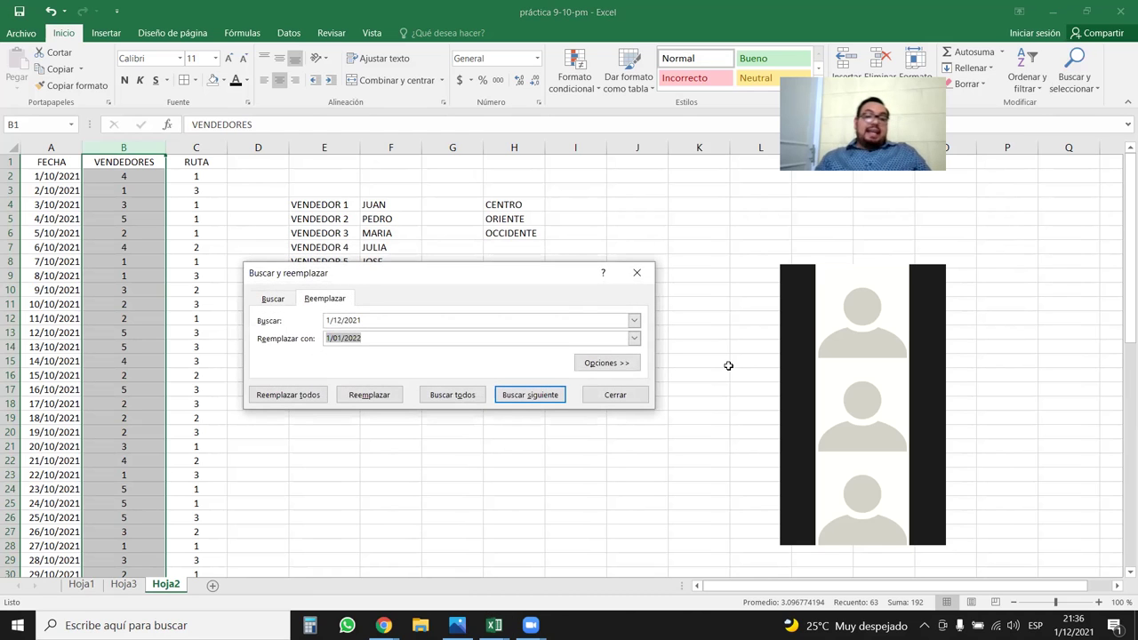
left_click_drag(545, 276, 615, 218)
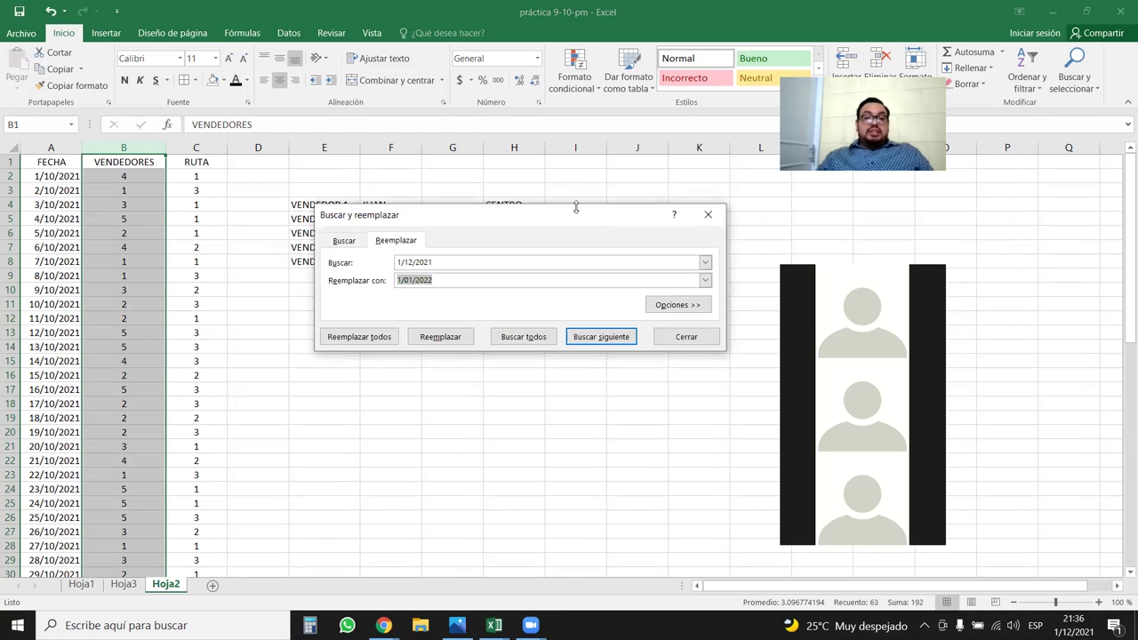
left_click(692, 217)
key("ctrl+l")
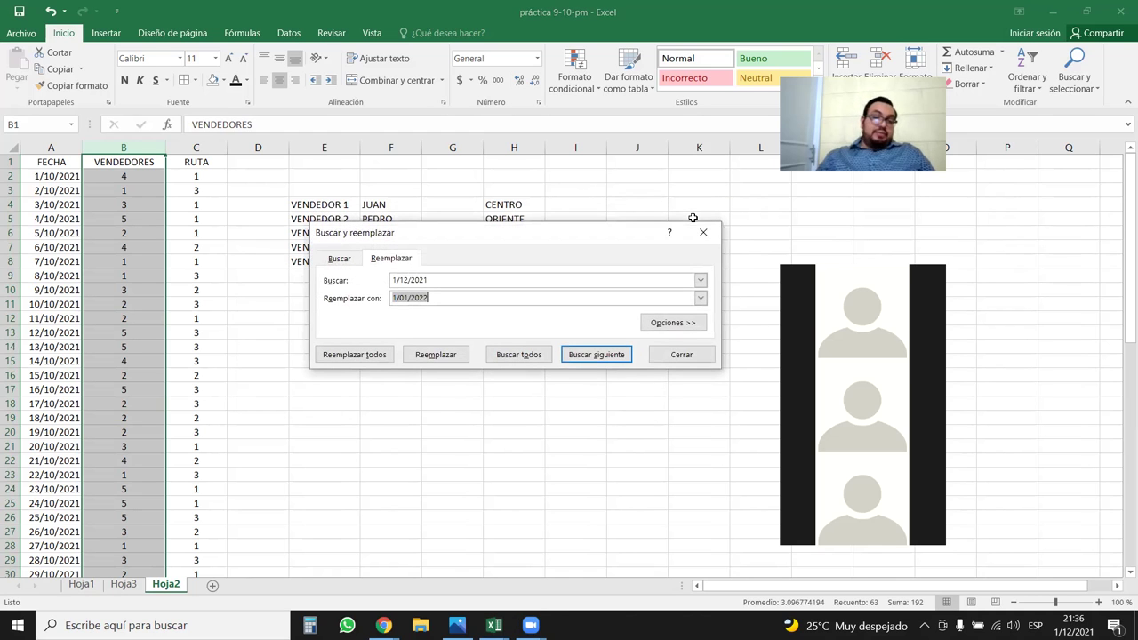
left_click_drag(447, 279, 370, 299)
key("BackSpace")
key("BackSpace")
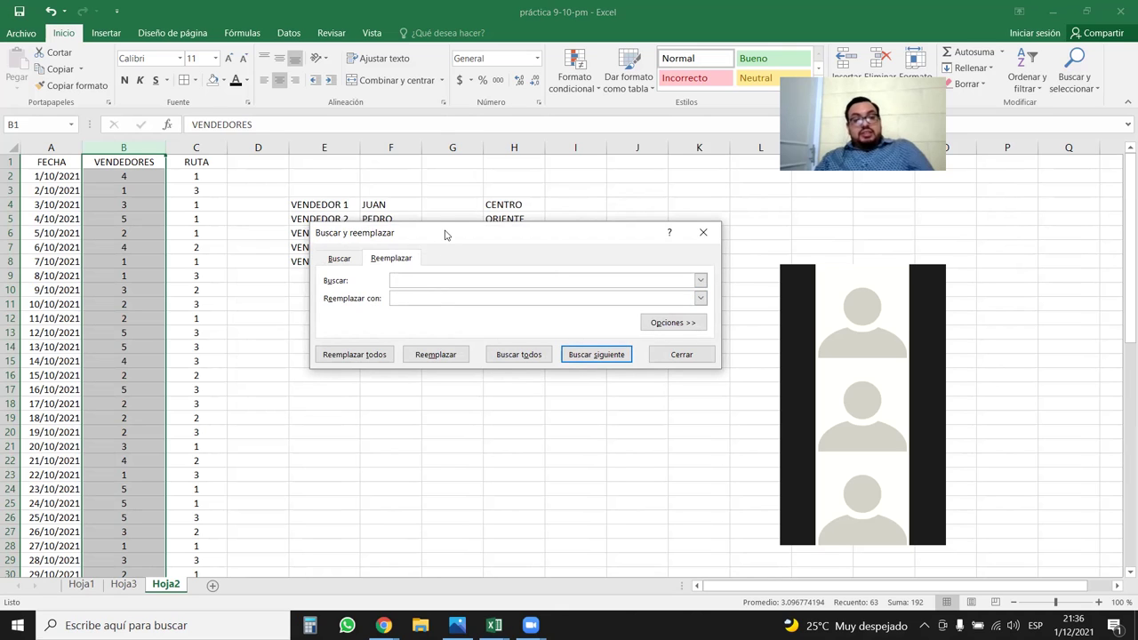
Step: Replace every 1 in the VENDEDORES column with the seller name listed for VENDEDOR 1, keeping the reference list uncovered
left_click_drag(445, 237, 421, 370)
left_click(676, 413)
left_click(541, 432)
left_click(676, 432)
left_click(676, 431)
left_click(389, 413)
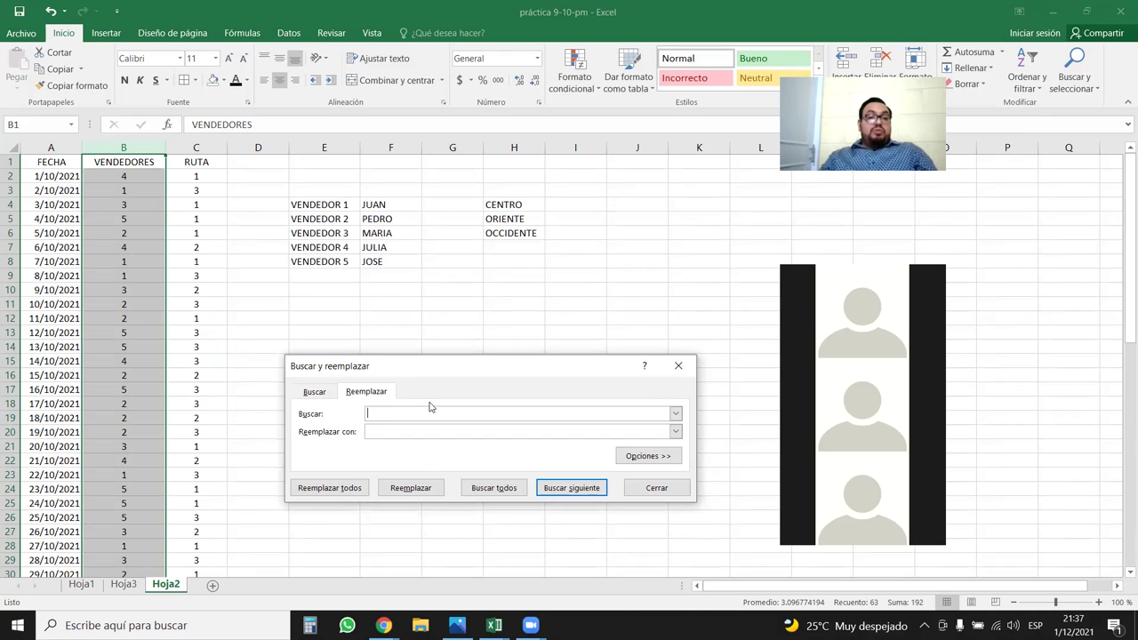
type("1")
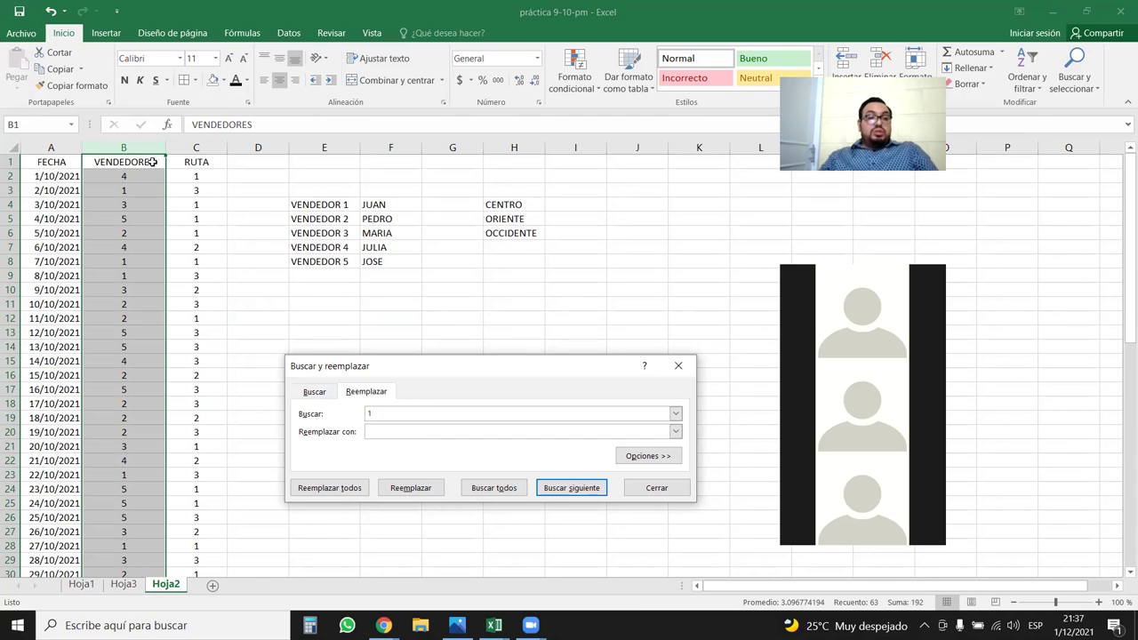
left_click(131, 142)
left_click(233, 183)
left_click(118, 142)
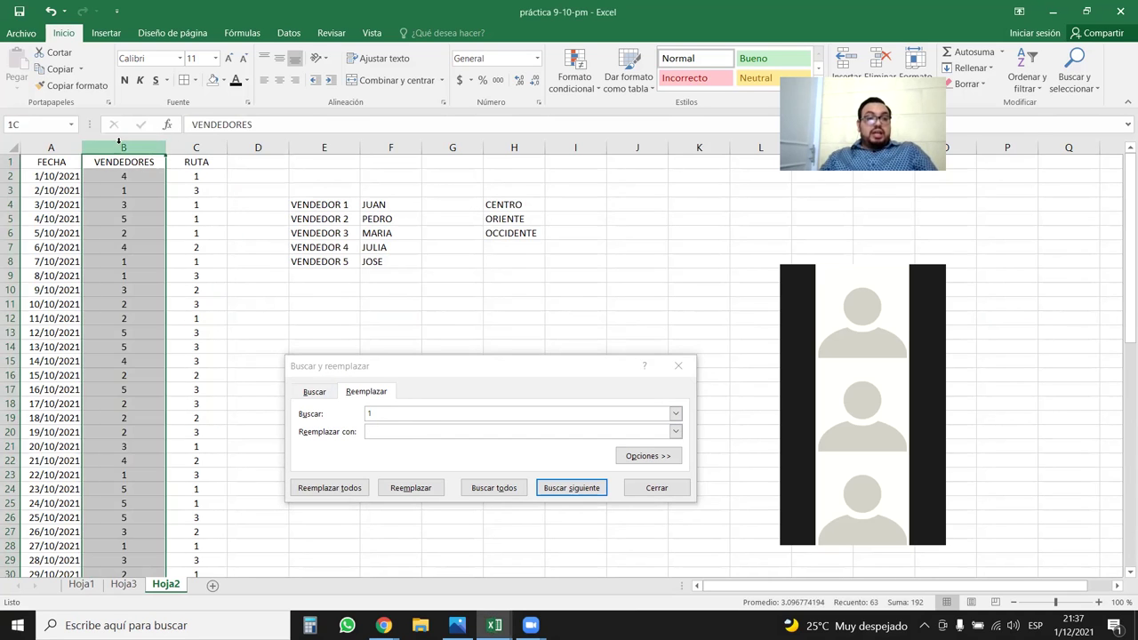
left_click(392, 432)
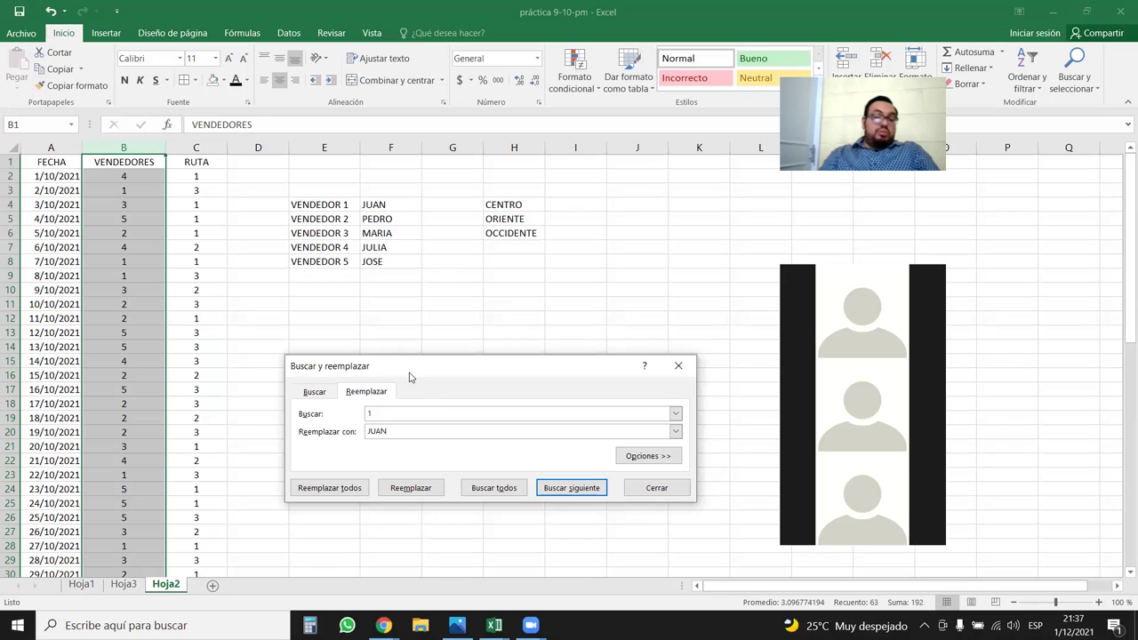
left_click(337, 490)
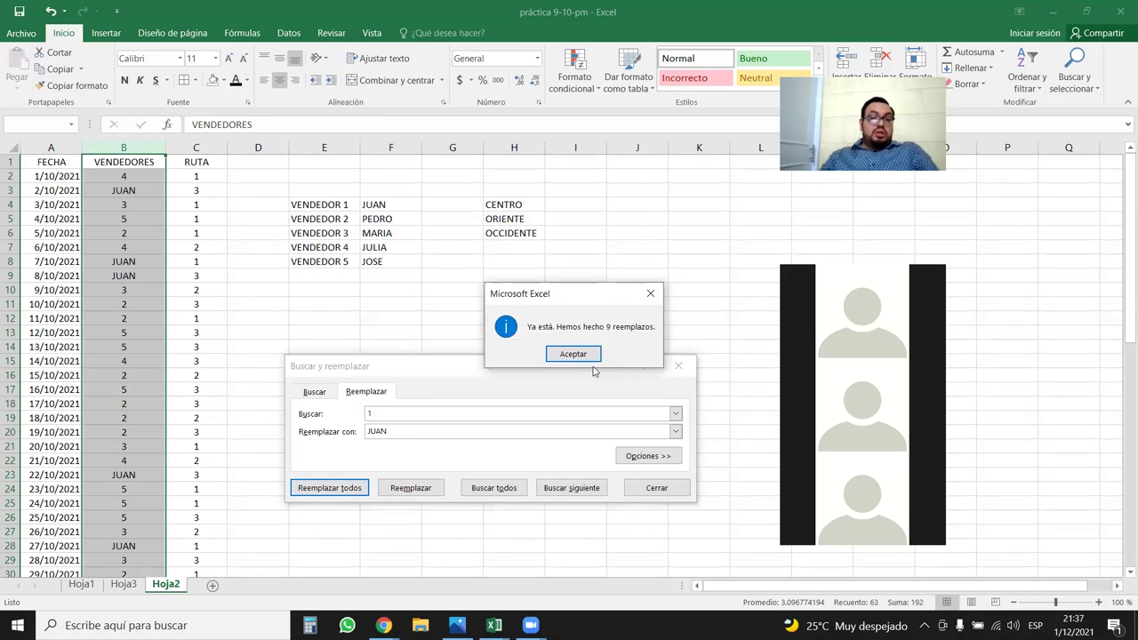
left_click(584, 356)
Step: Replace every 2 in the VENDEDORES column with the seller name listed for VENDEDOR 2
type("2")
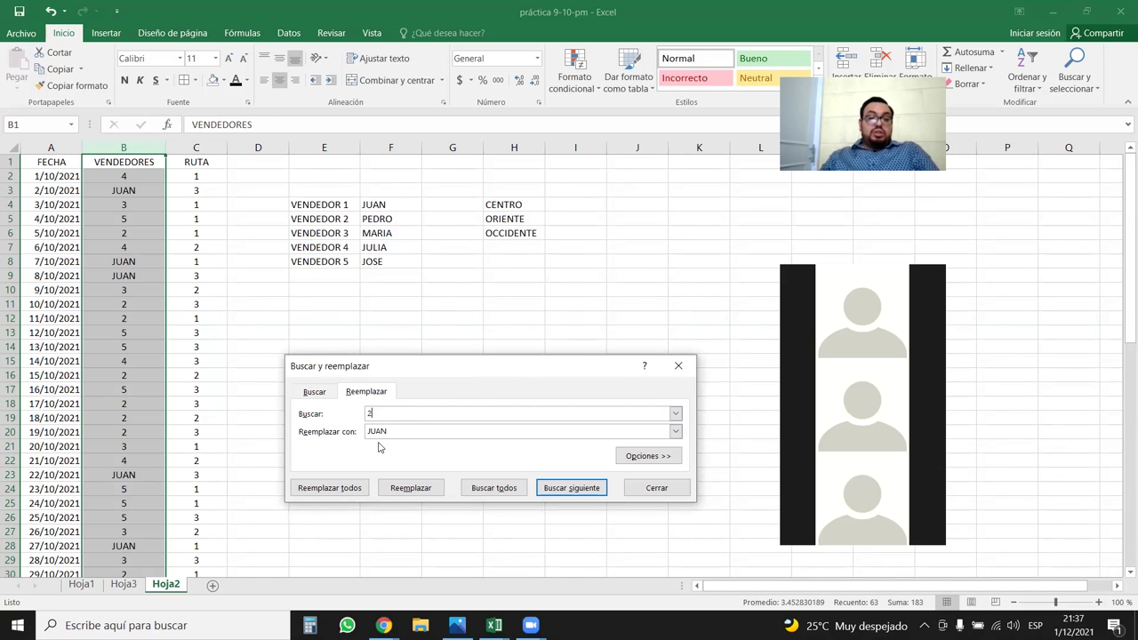
key("Tab")
type("P")
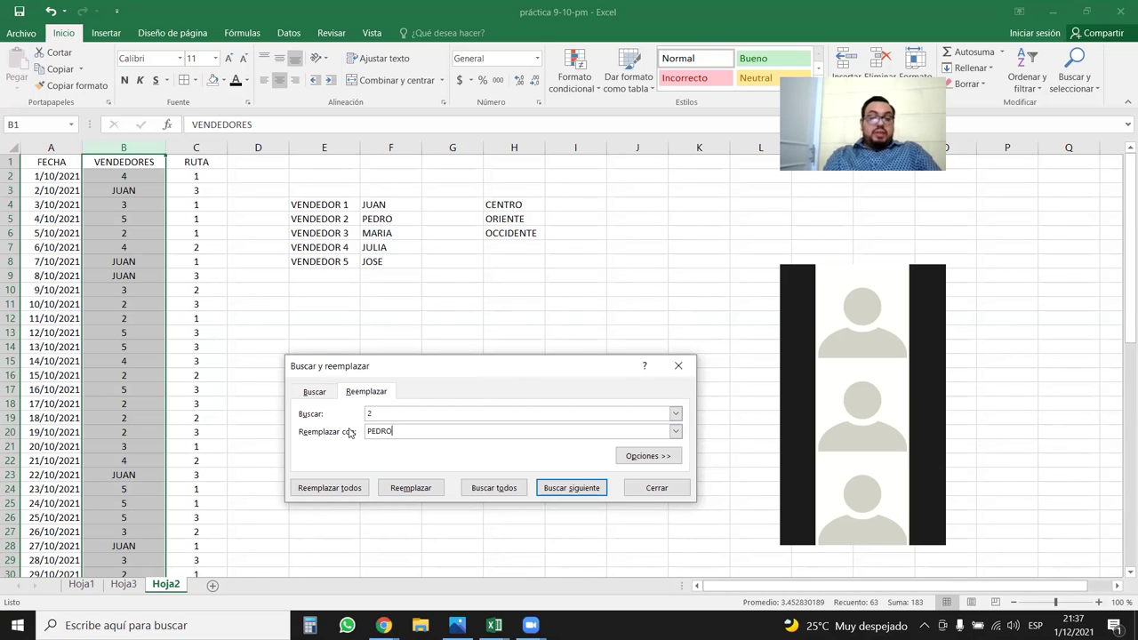
left_click(329, 487)
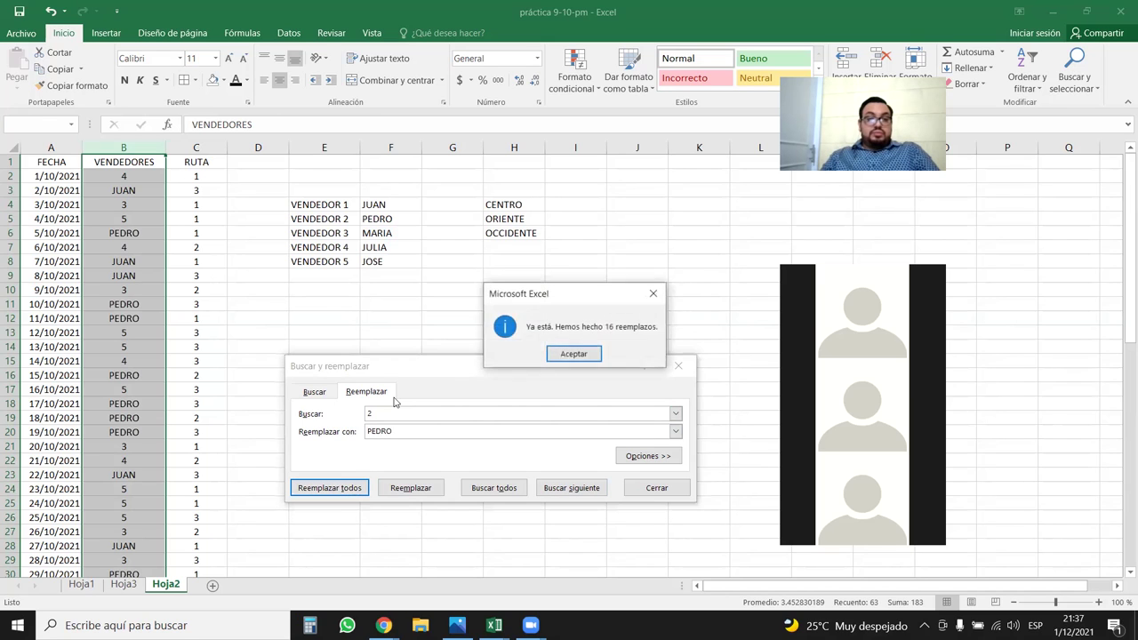
left_click(584, 356)
Step: Replace every 3 in the VENDEDORES column with the seller name listed for VENDEDOR 3
type("3")
key("Tab")
type("MAR")
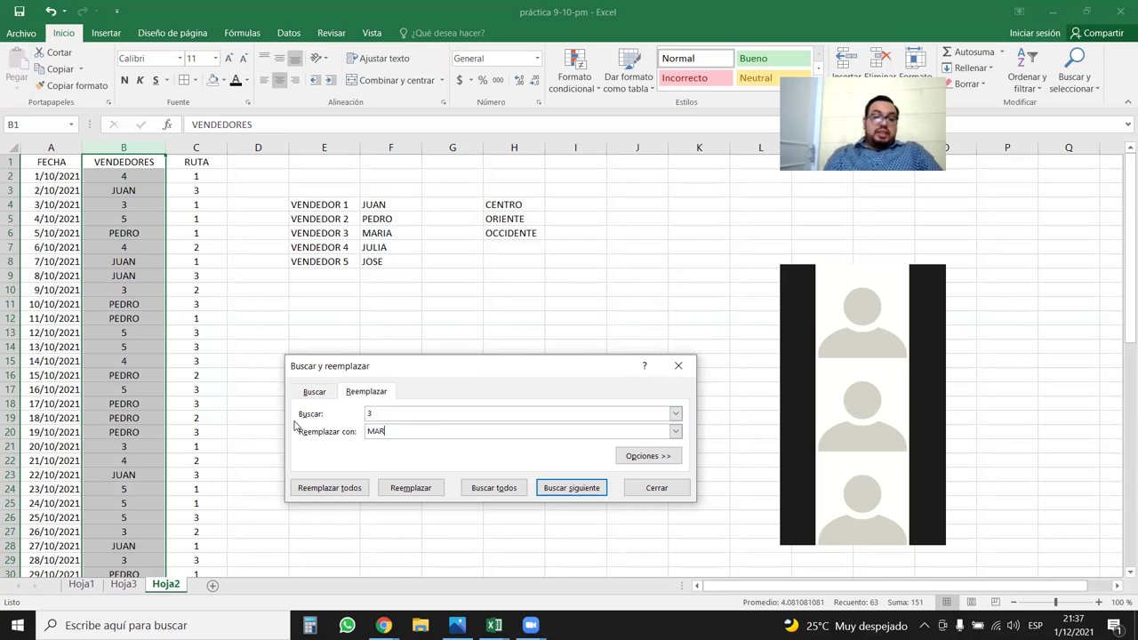
type("IA")
left_click(329, 487)
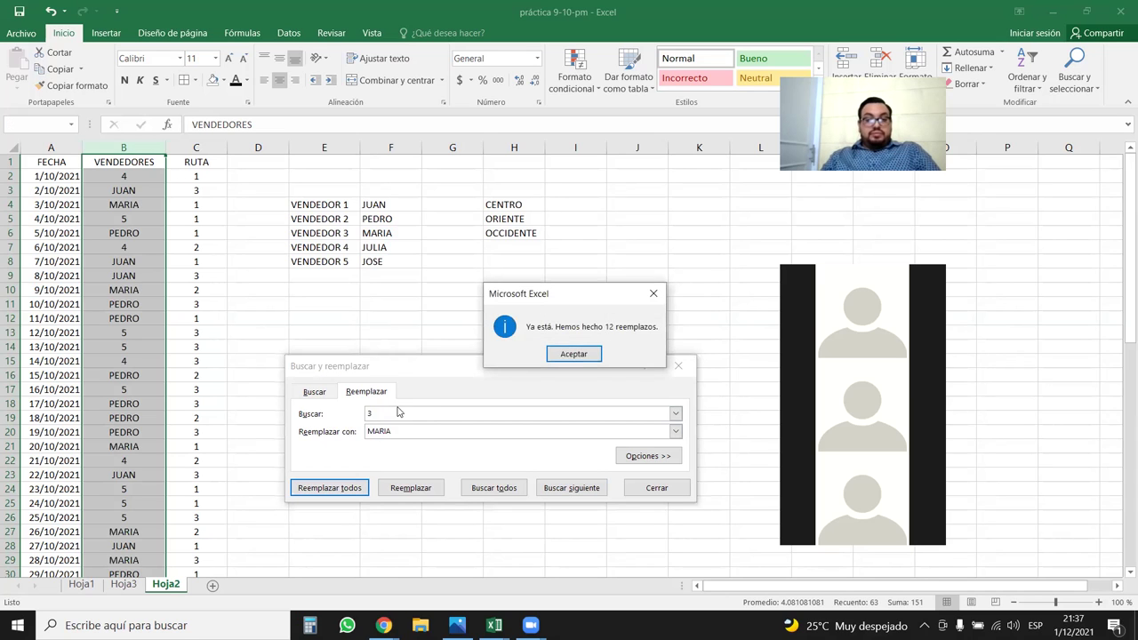
left_click(582, 358)
Step: Replace every 4 in the VENDEDORES column with the seller name listed for VENDEDOR 4
left_click(411, 417)
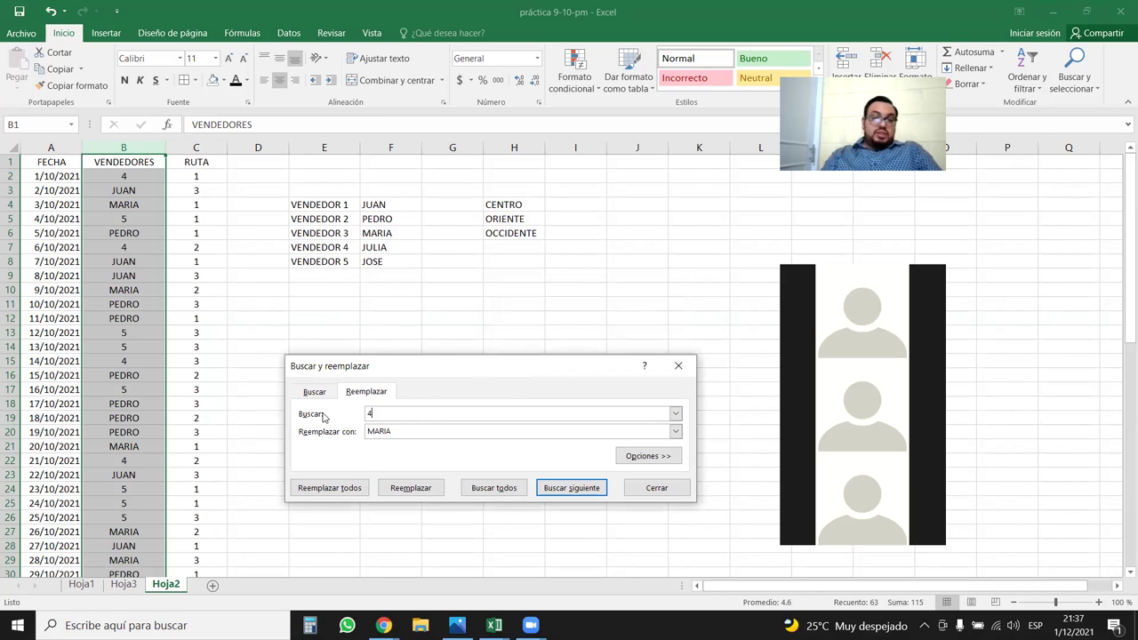
key("Tab")
key("BackSpace")
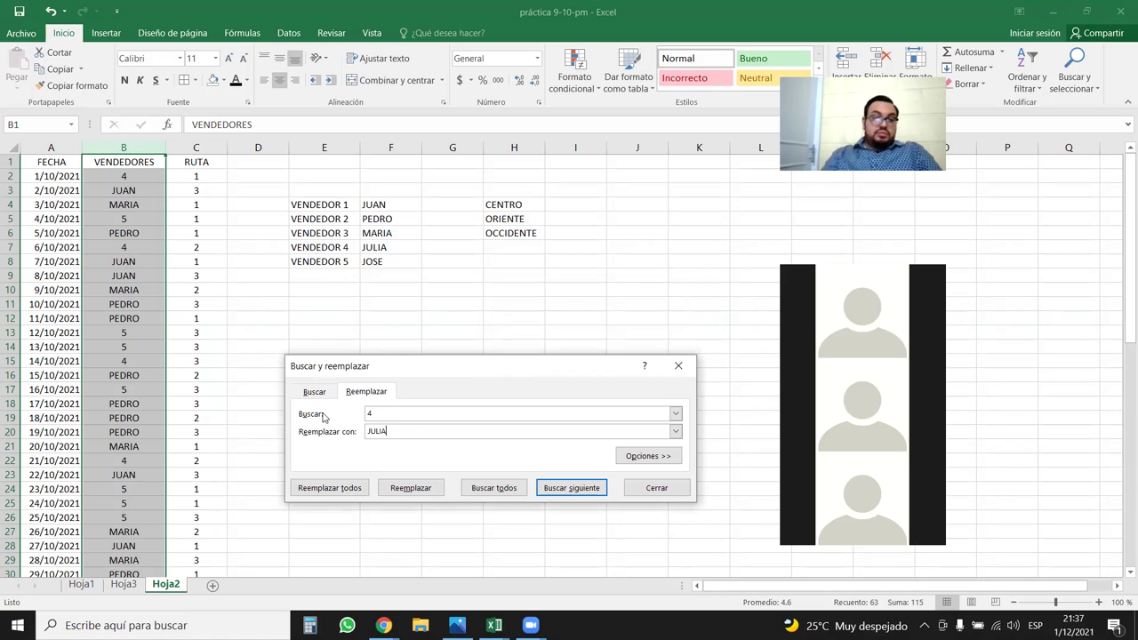
left_click(333, 488)
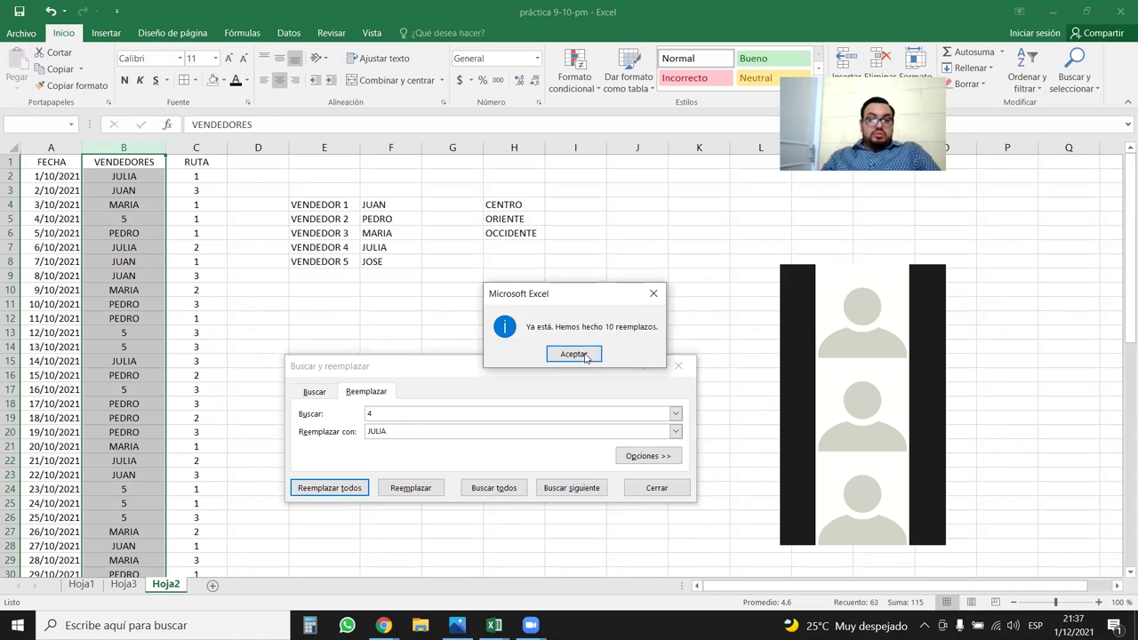
left_click(573, 356)
Step: Replace every 5 in the VENDEDORES column with the seller name listed for VENDEDOR 5
type("5")
key("Tab")
type("S")
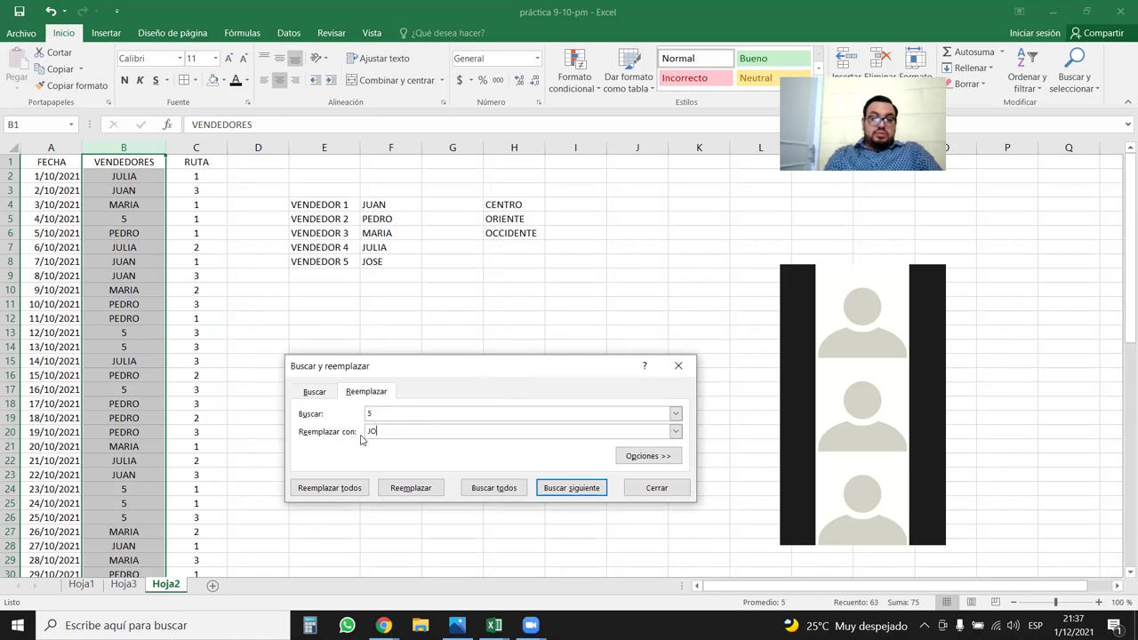
left_click(329, 487)
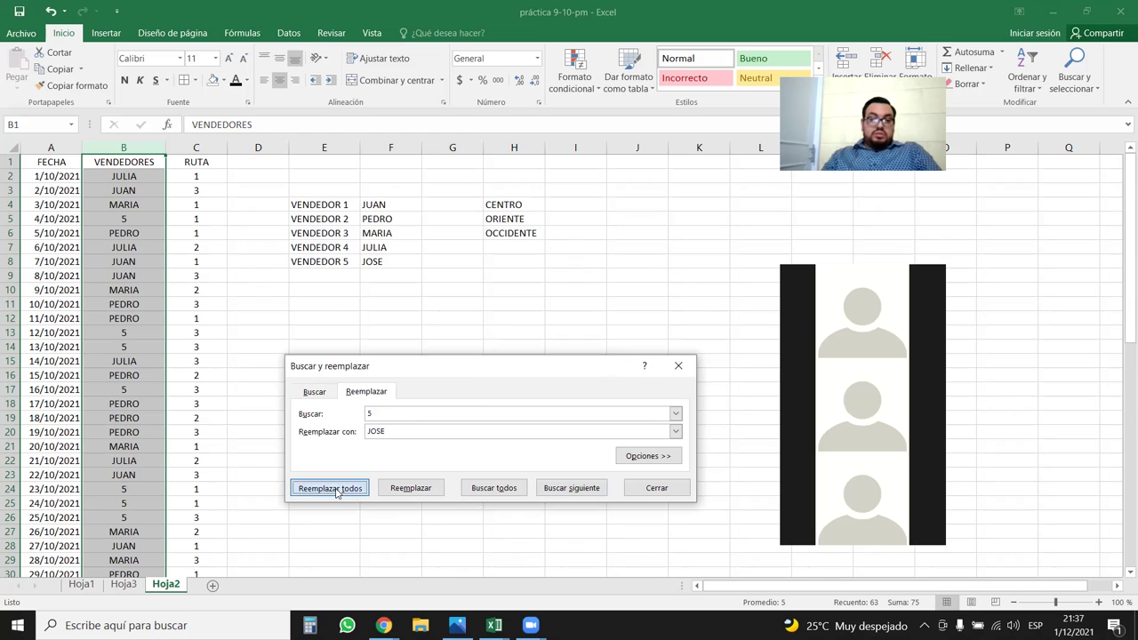
left_click(574, 353)
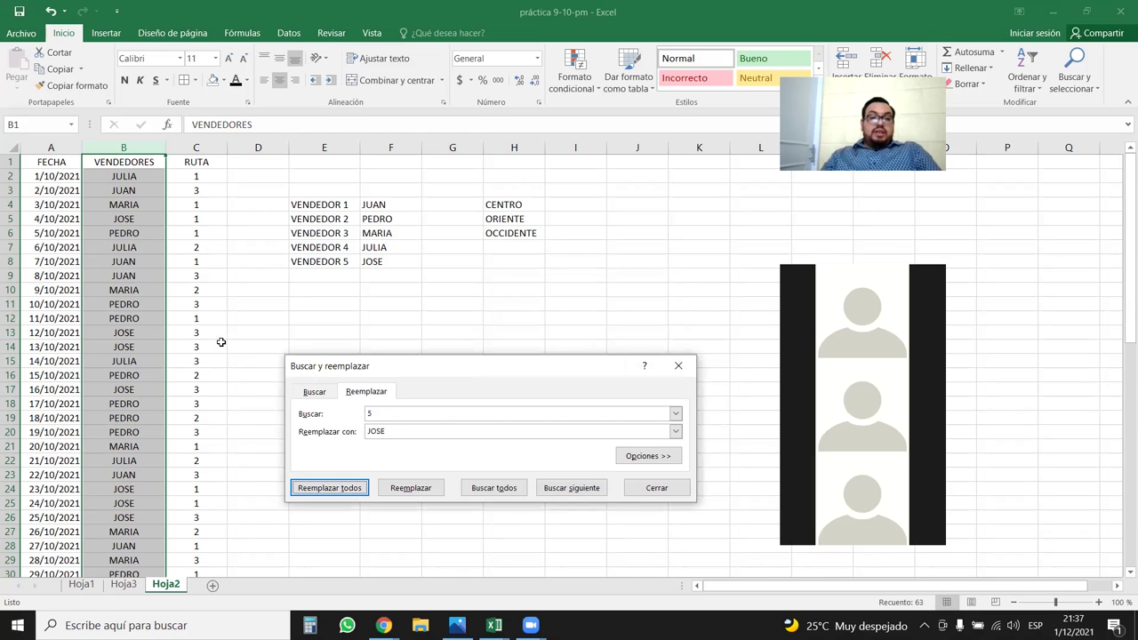
Step: Select the whole RUTA column and replace every 1 in it with CENTRO
left_click(202, 144)
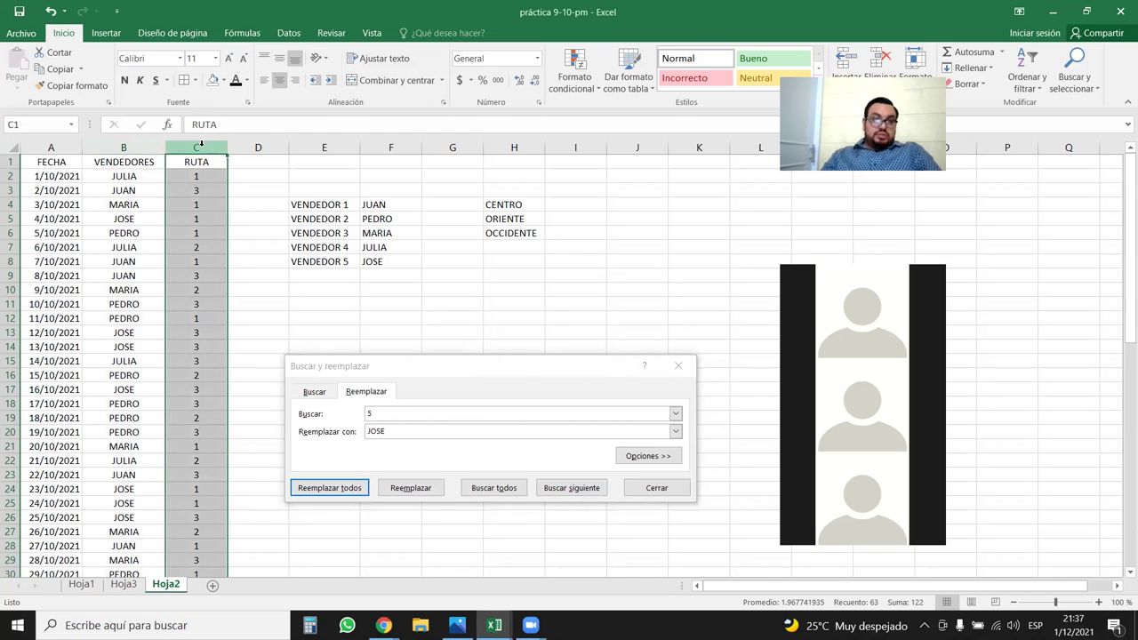
left_click(326, 415)
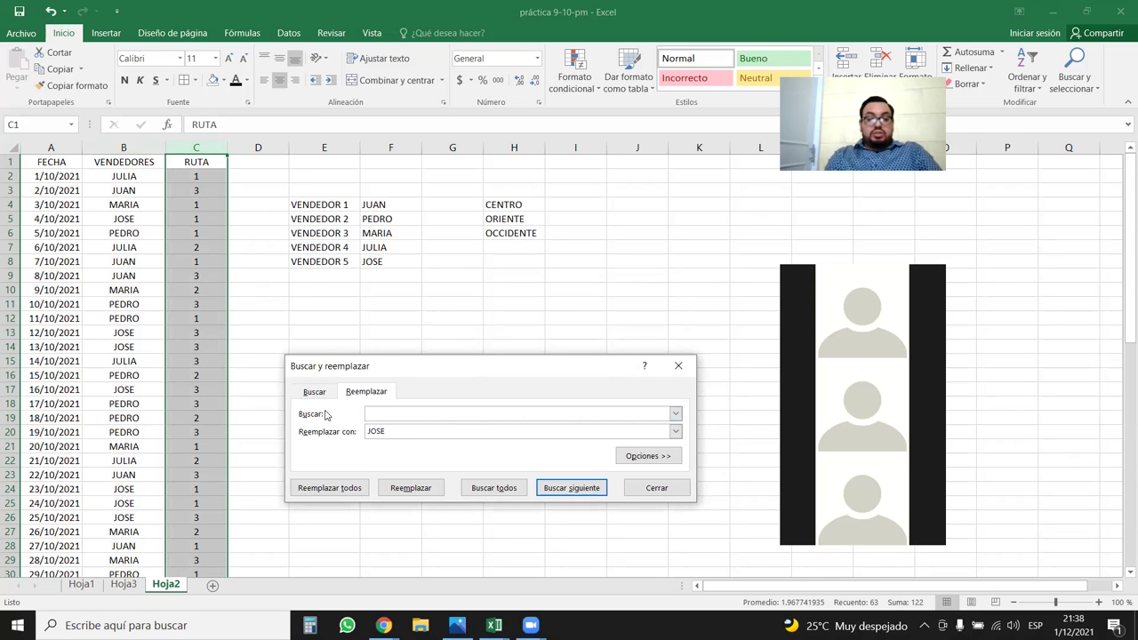
key("Tab")
type("C")
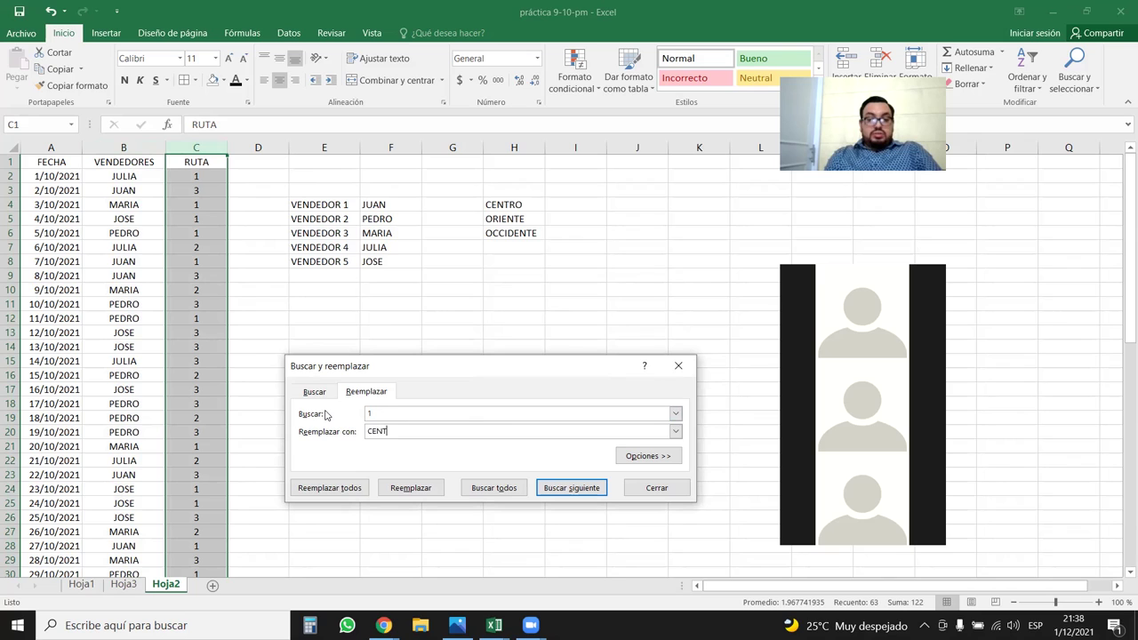
left_click(337, 487)
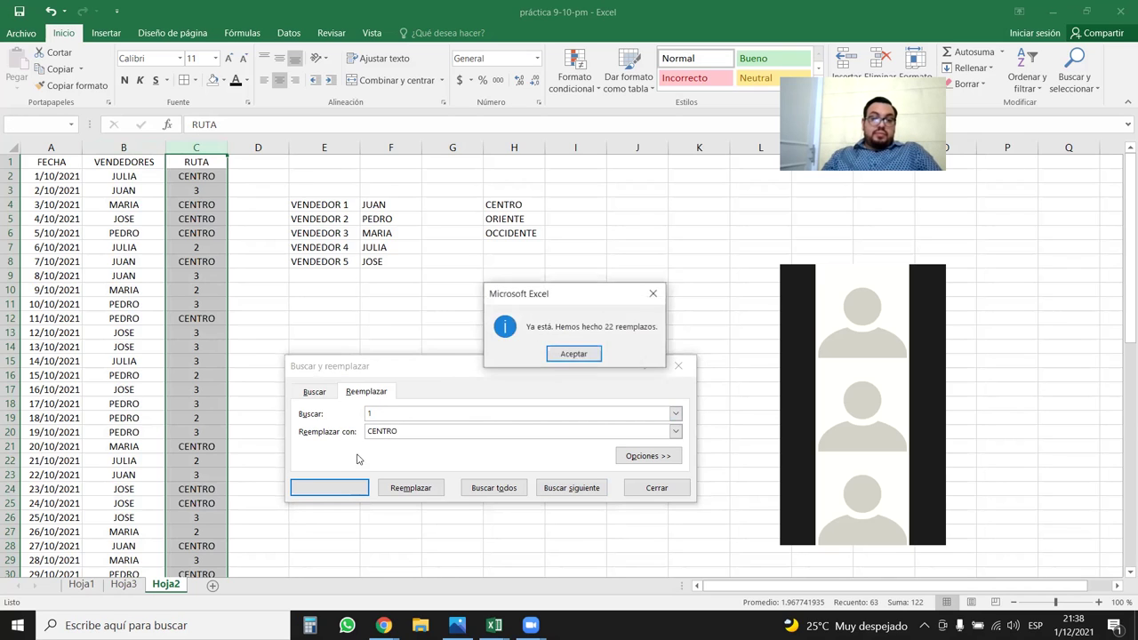
left_click(582, 356)
Step: Replace every 2 in the RUTA column with ORIENTE
left_click(336, 431)
key("BackSpace")
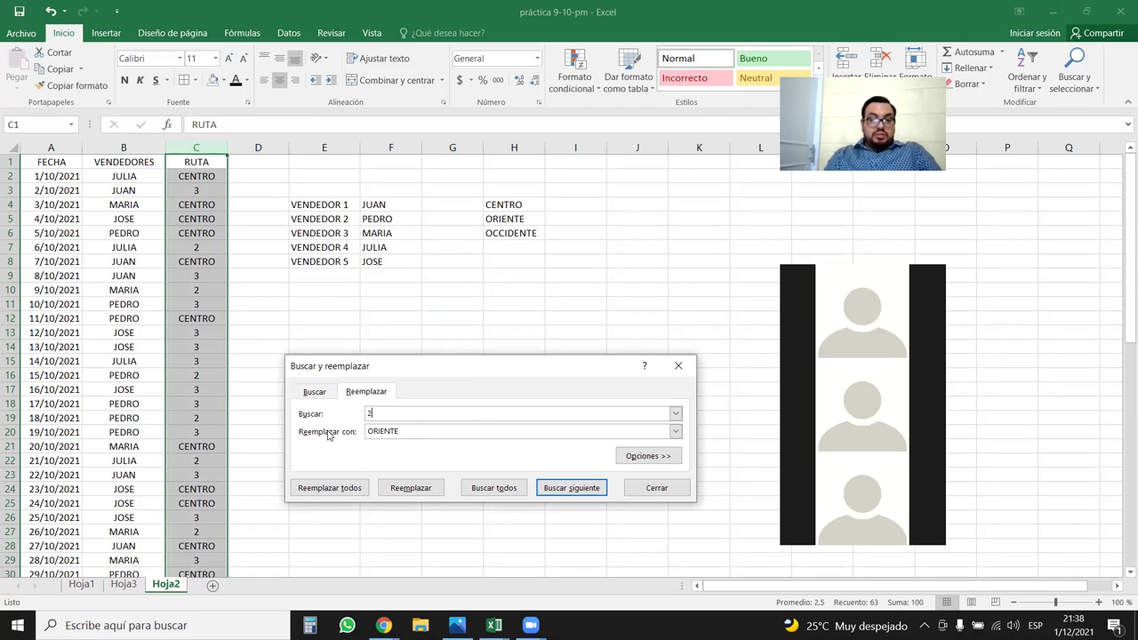
key("Return")
key("Tab")
key("Tab")
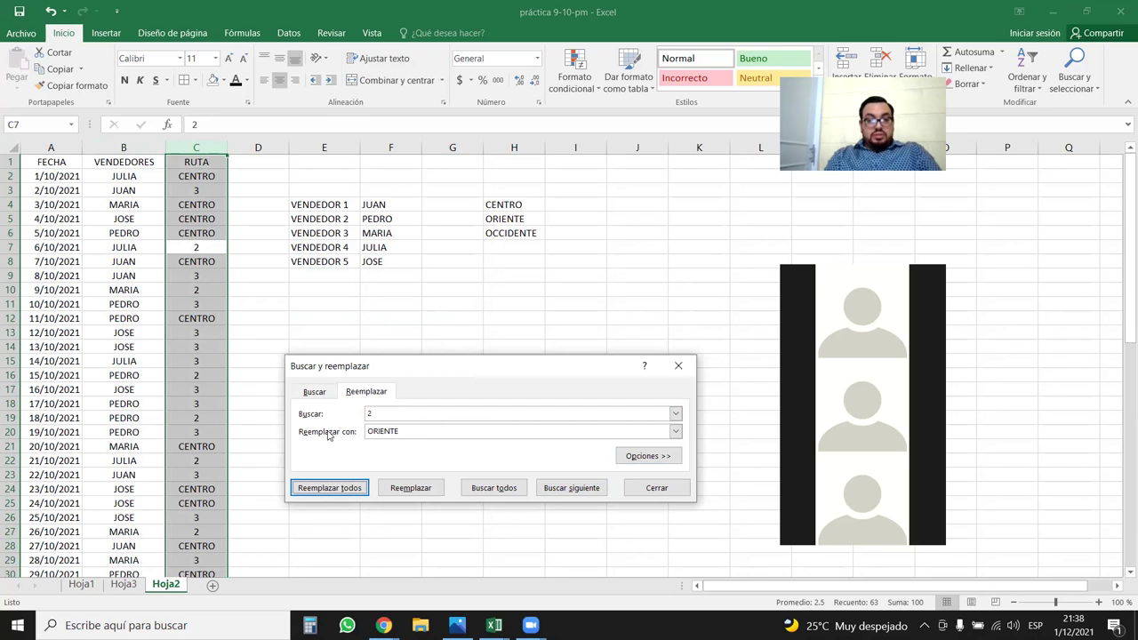
key("Return")
key("Return")
Step: Replace every 3 in the RUTA column with OCCIDENTE, close Find and Replace, and deselect the column
key("Tab")
key("shift+Tab")
key("shift+Tab")
key("shift+Tab")
key("shift+Tab")
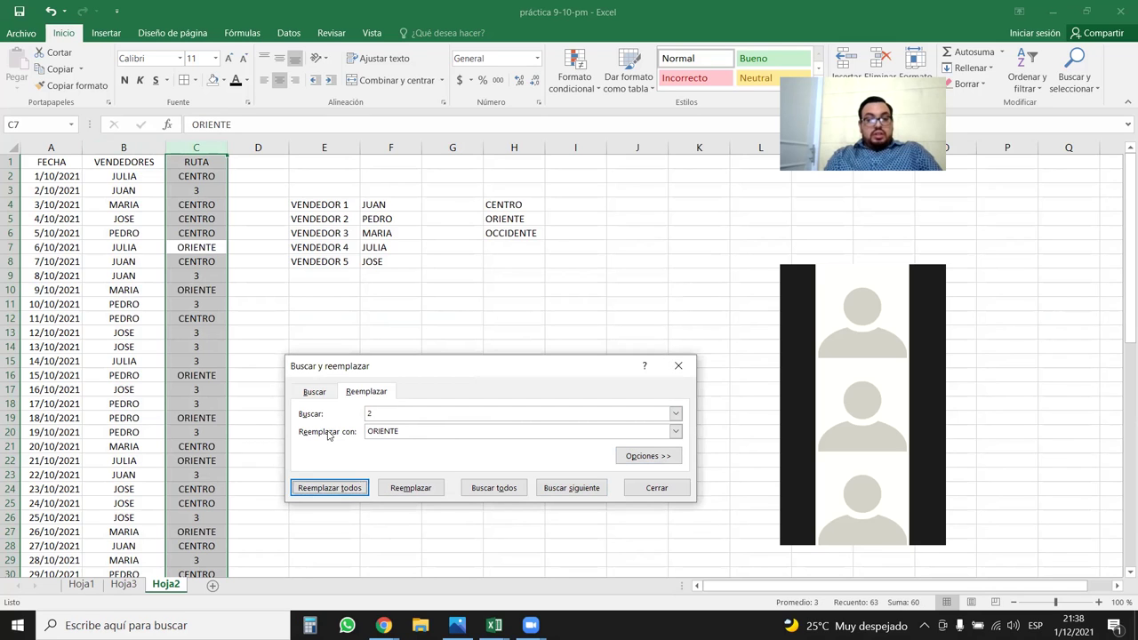
key("Tab")
key("BackSpace")
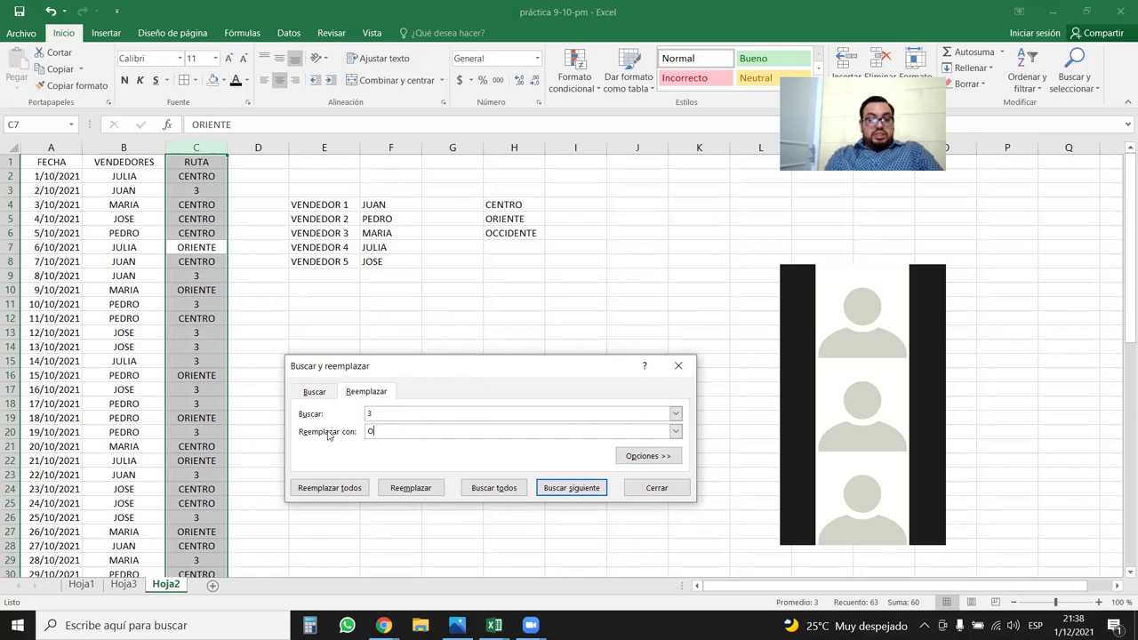
key("Tab")
key("Tab")
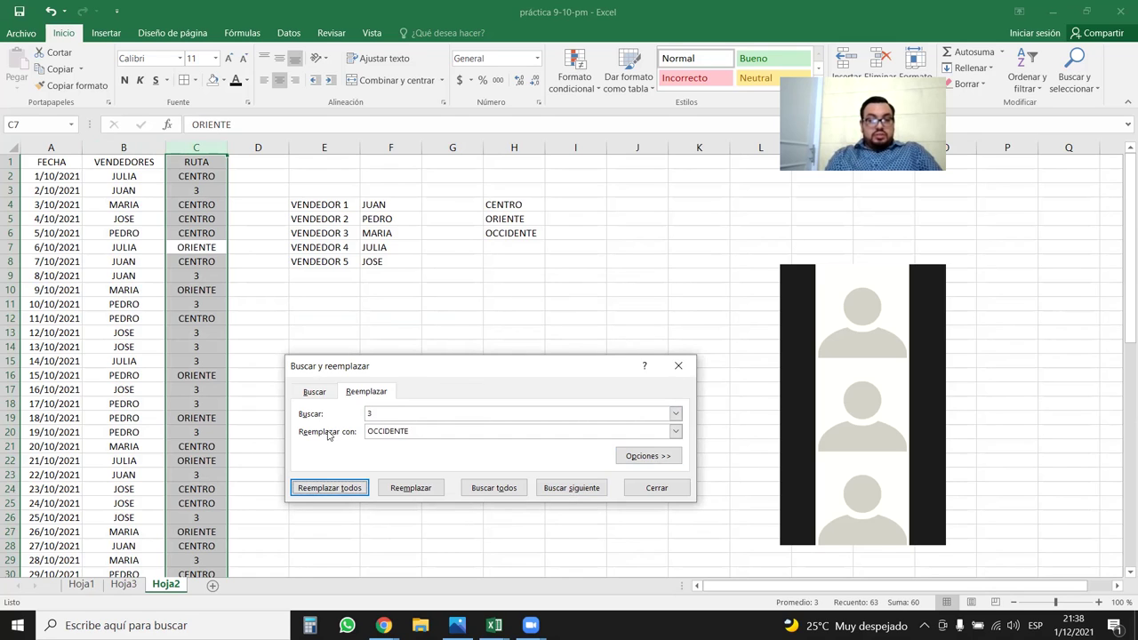
key("Return")
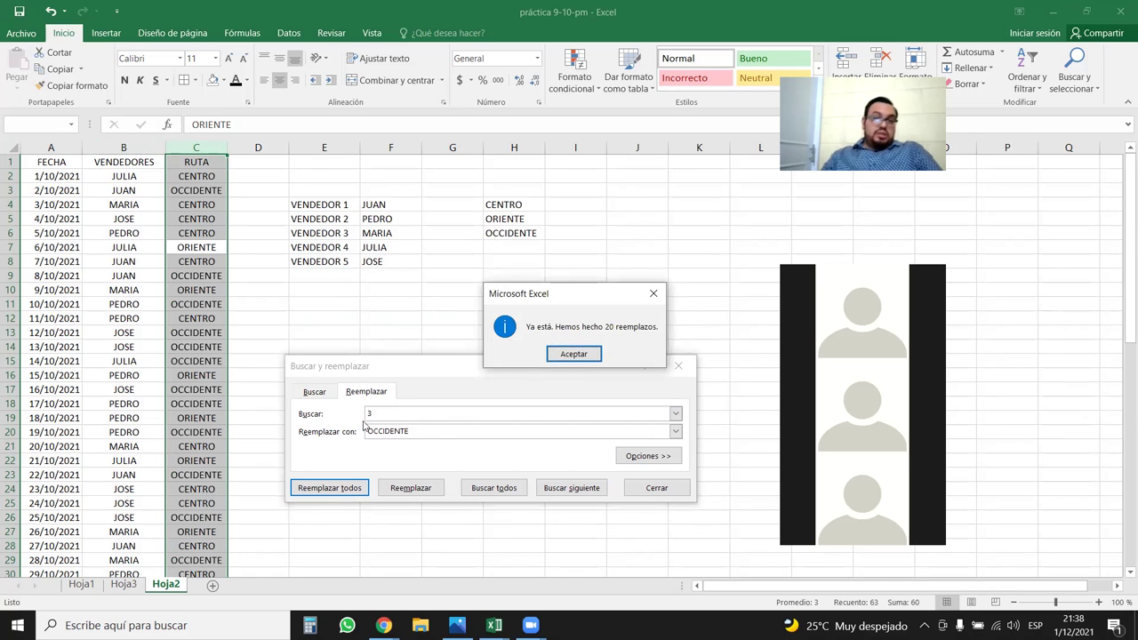
left_click(576, 353)
left_click(678, 365)
left_click(328, 360)
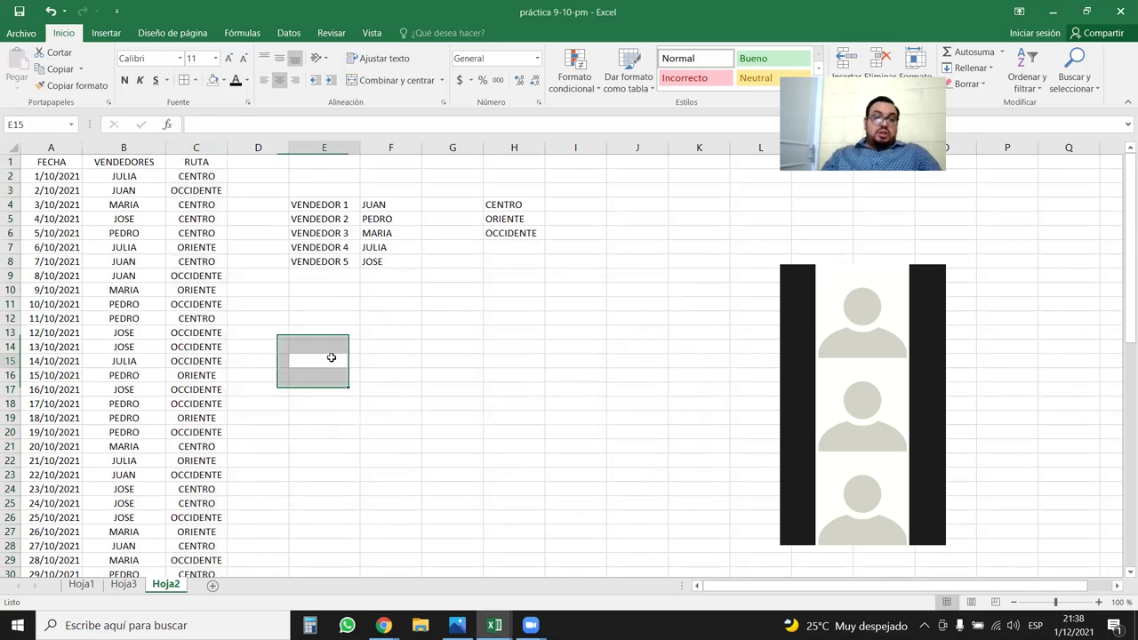
Step: Turn on filtering for the data list and show only the records of the seller listed as VENDEDOR 5
left_click(125, 190)
key("ctrl+shift+l")
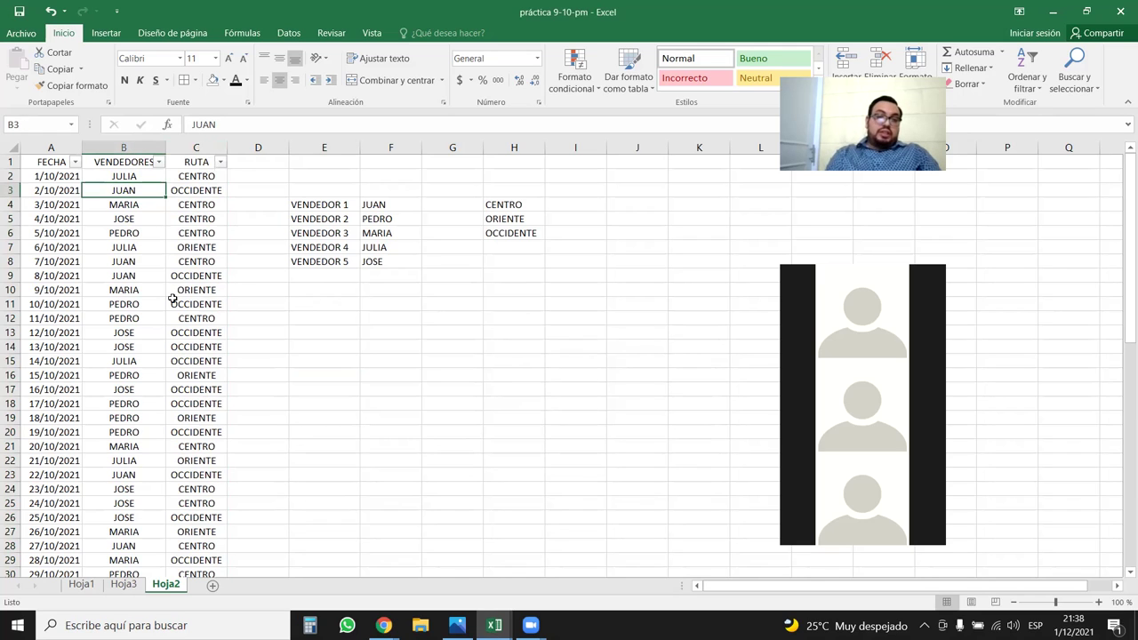
left_click(159, 164)
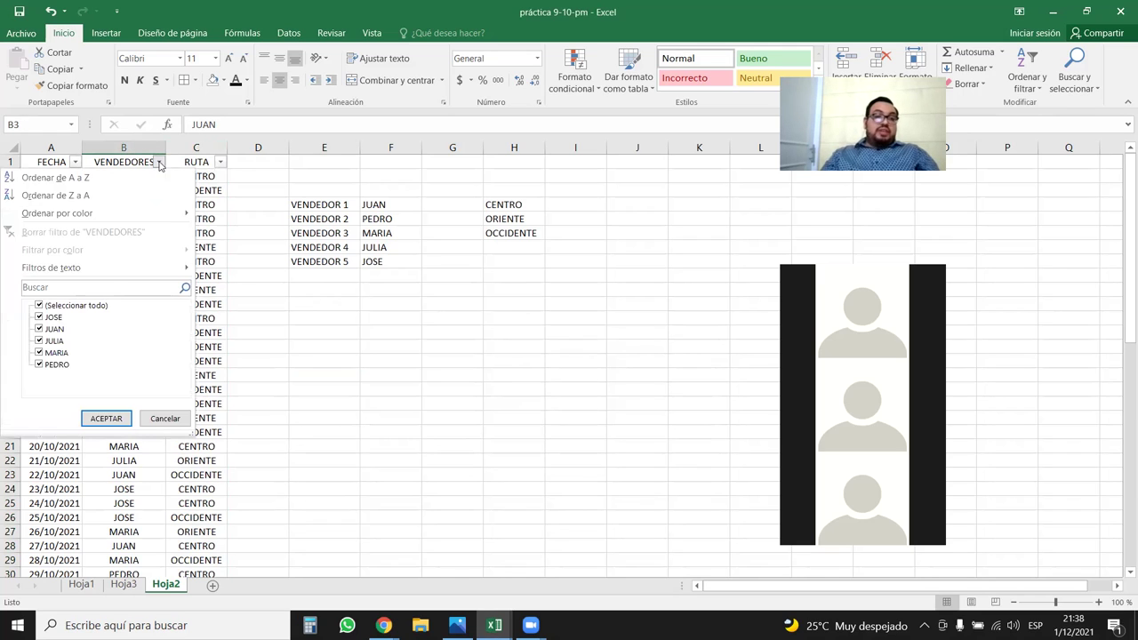
left_click(39, 306)
left_click(39, 318)
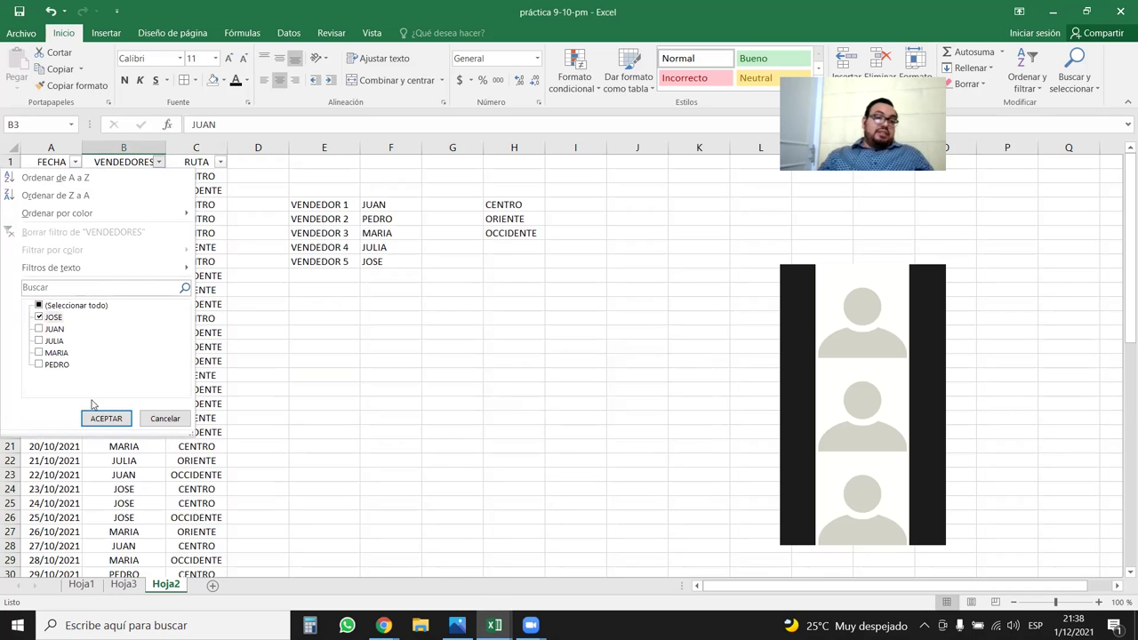
left_click(106, 418)
Step: Select all the filtered seller cells in the VENDEDORES column to check how many records there are
left_click_drag(124, 176, 224, 380)
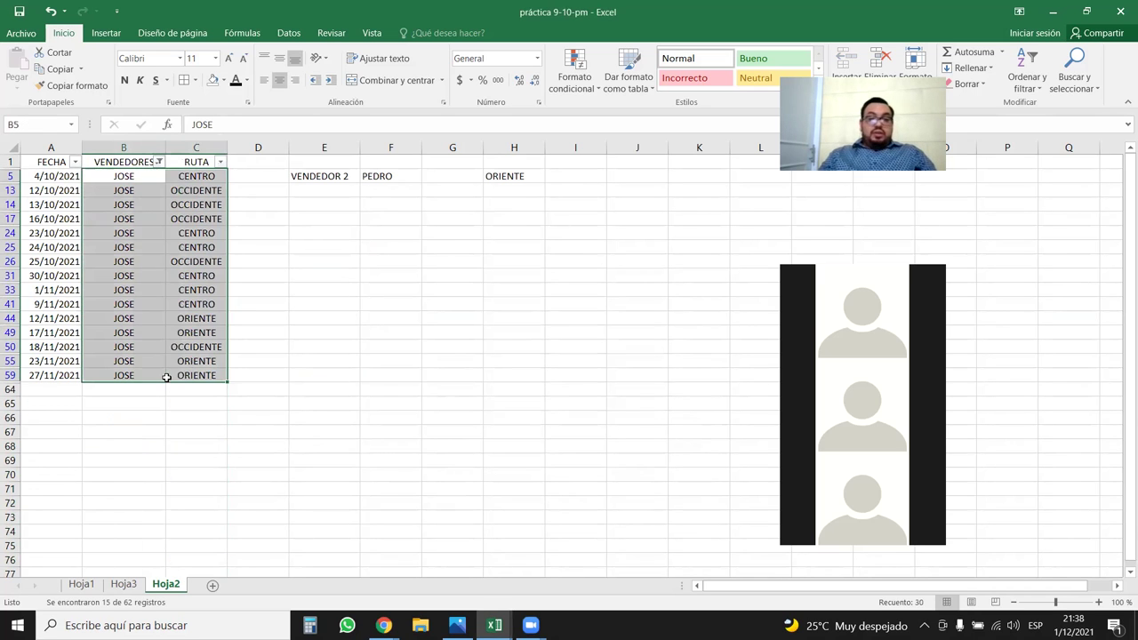
left_click(123, 363)
left_click_drag(124, 367, 123, 176)
left_click(158, 162)
left_click(144, 149)
left_click(124, 176)
key("ctrl+shift+Down")
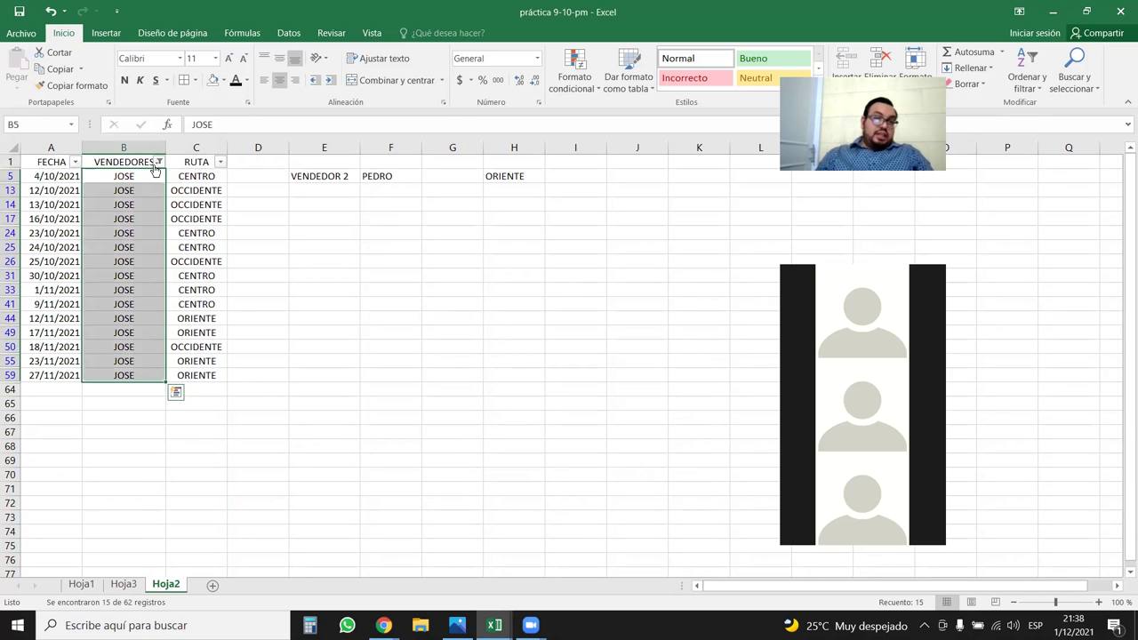
Step: Switch the VENDEDORES filter to only the seller listed as VENDEDOR 1 and select the filtered name cells to count them
left_click(158, 161)
left_click(39, 316)
left_click(39, 329)
left_click(93, 417)
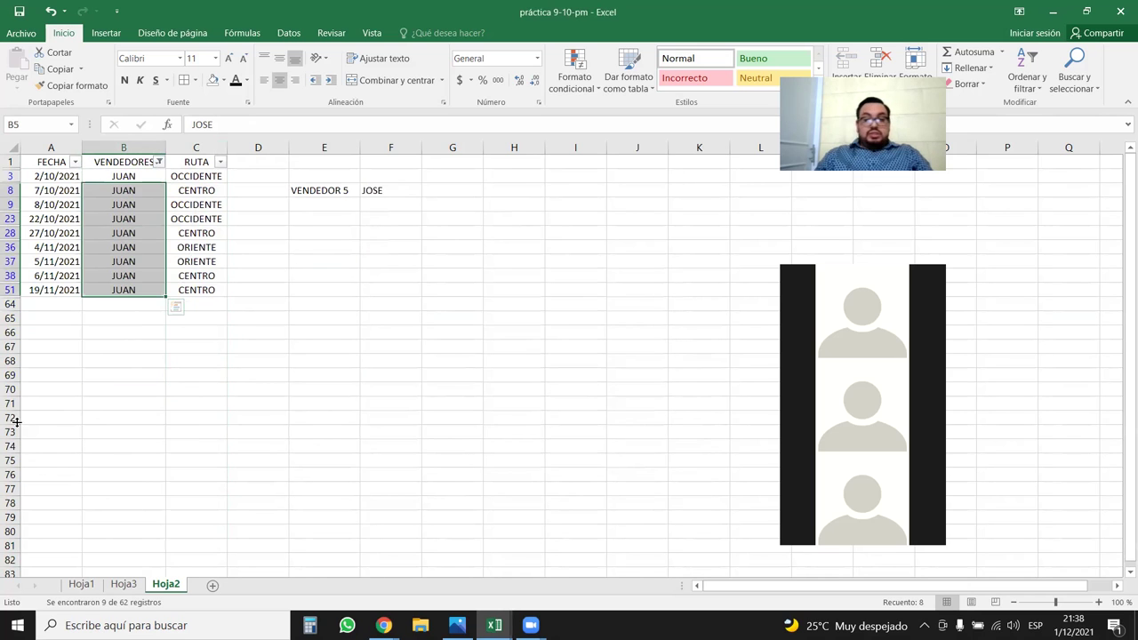
left_click_drag(125, 178, 144, 287)
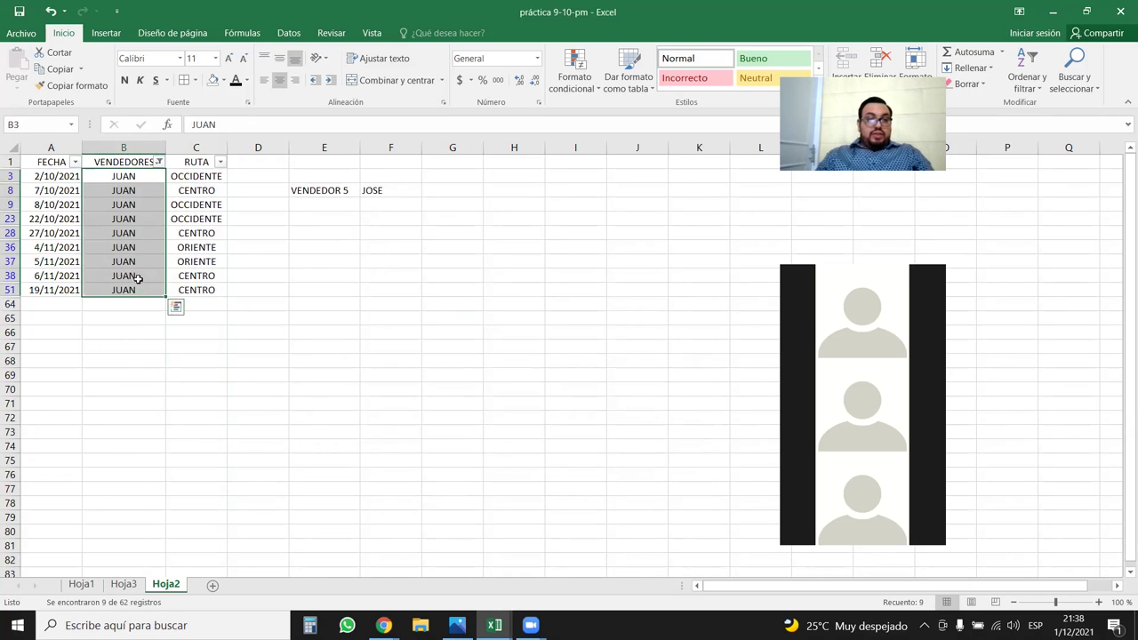
Step: Switch the VENDEDORES filter to only the seller listed as VENDEDOR 4 and select the filtered name cells to count them
left_click(159, 162)
left_click(39, 329)
left_click(40, 341)
left_click(100, 418)
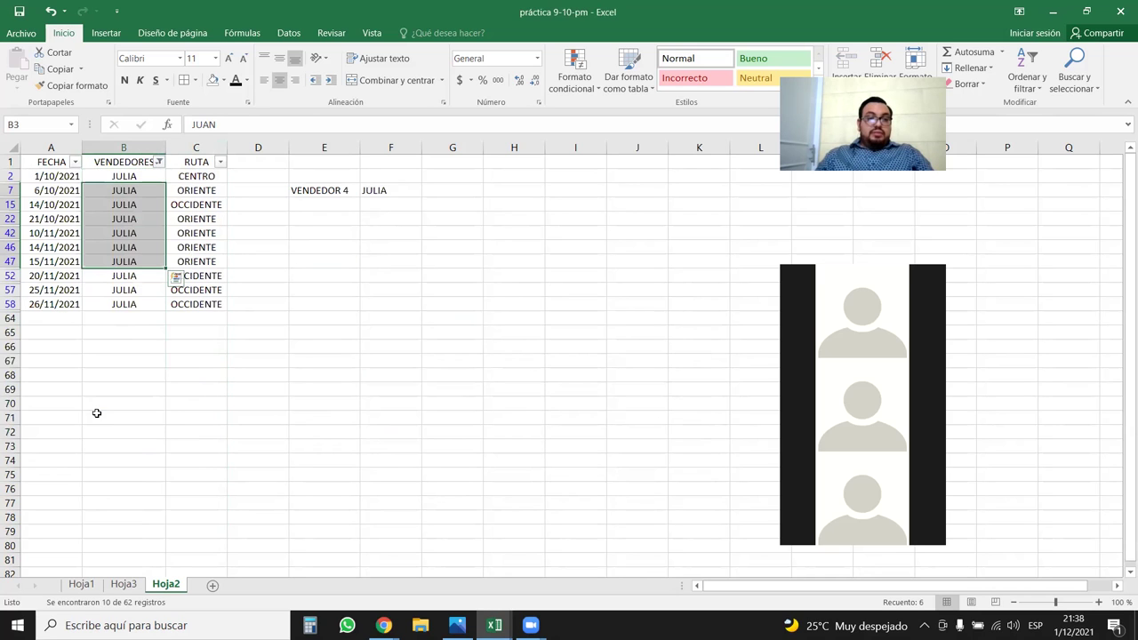
left_click_drag(146, 176, 143, 305)
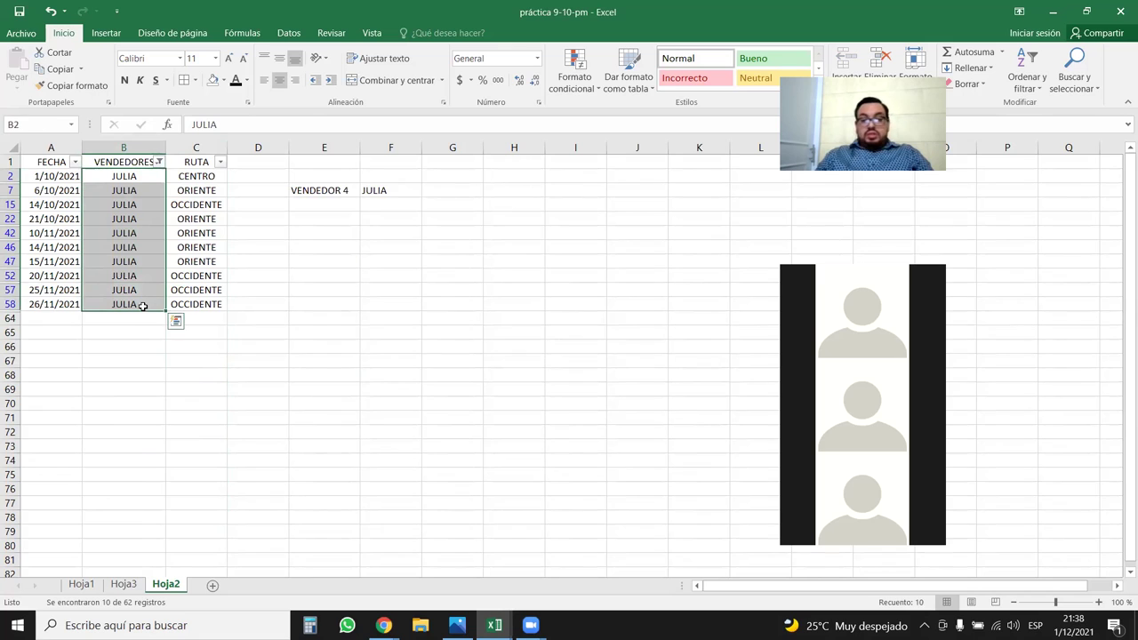
Step: Select the filtered VENDEDORES cells again, extending the selection from the last record up to the column header
left_click(116, 288)
left_click(121, 304)
key("shift+Up")
key("shift+Up")
key("shift+Up")
key("shift+Up")
key("shift+Up")
key("shift+Up")
key("shift+Up")
key("shift+Up")
key("shift+Up")
key("shift+Up")
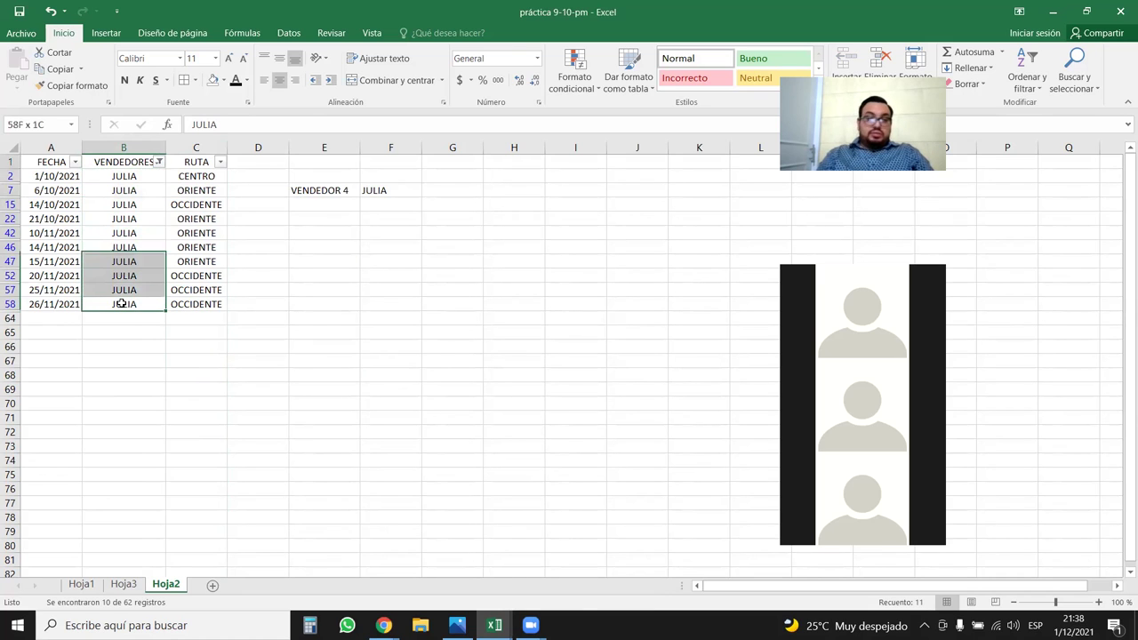
Step: Filter the VENDEDORES column to show only the rows of the seller listed as VENDEDOR 3
key("shift+Down")
left_click(161, 167)
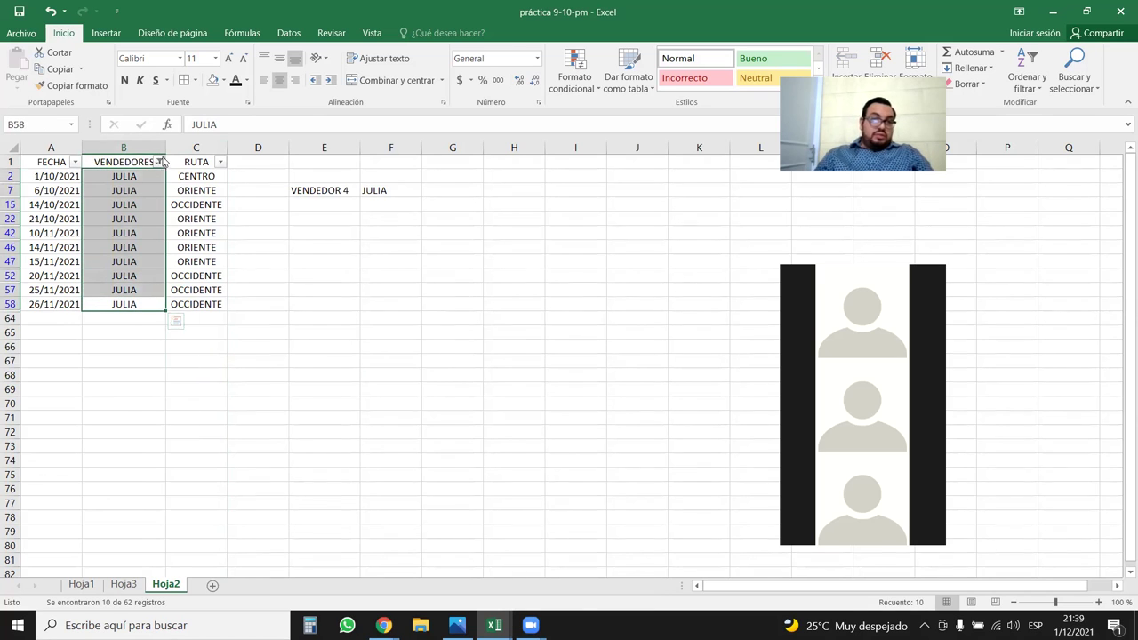
left_click(40, 342)
left_click(39, 353)
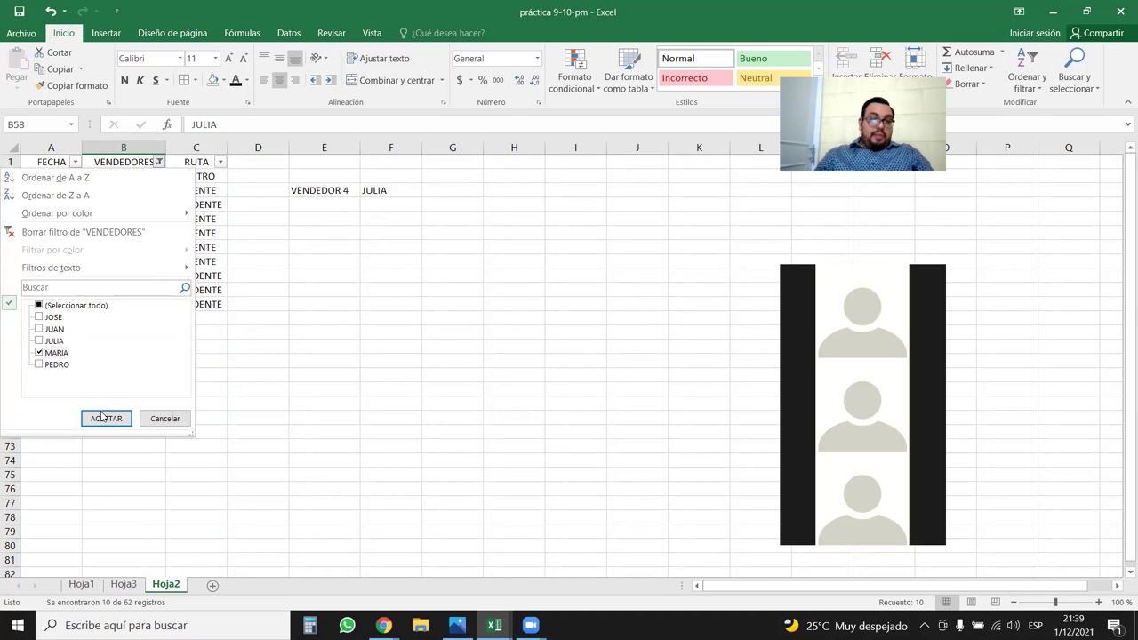
left_click(105, 418)
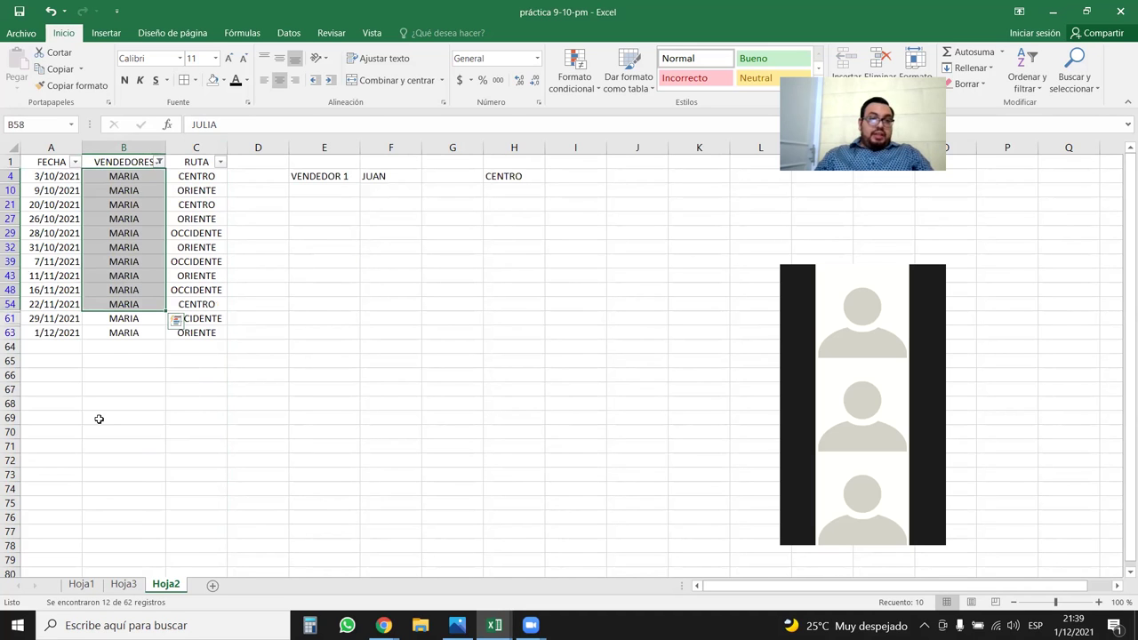
Step: Filter the VENDEDORES column to the seller listed as VENDEDOR 2 and select all the name cells shown
left_click(159, 162)
left_click(43, 353)
left_click(43, 365)
left_click(101, 418)
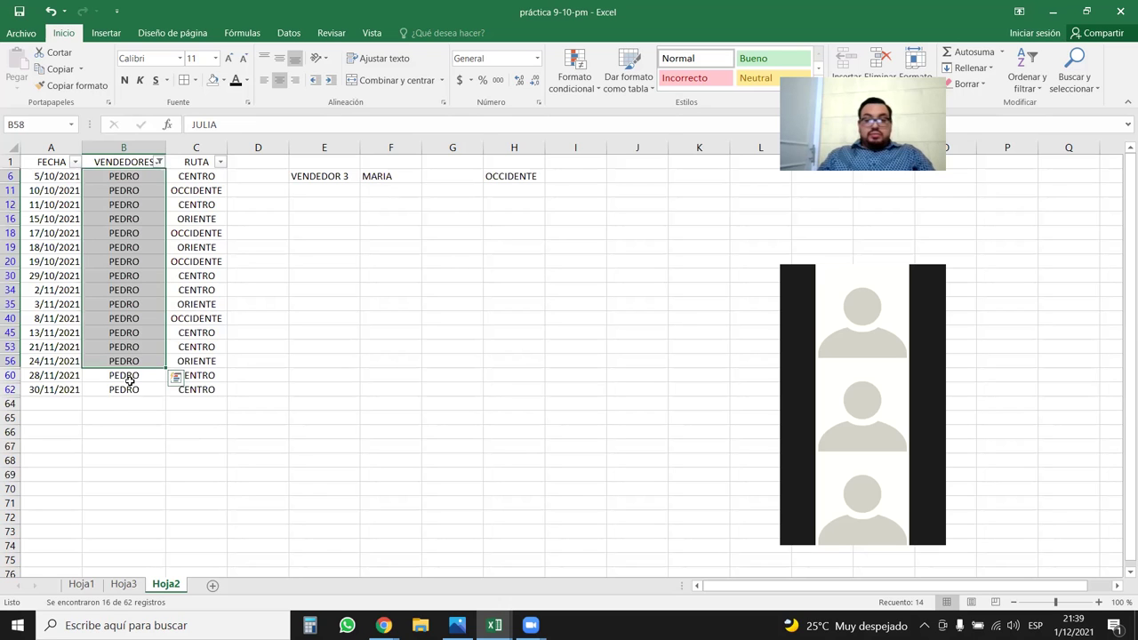
left_click_drag(137, 390, 142, 177)
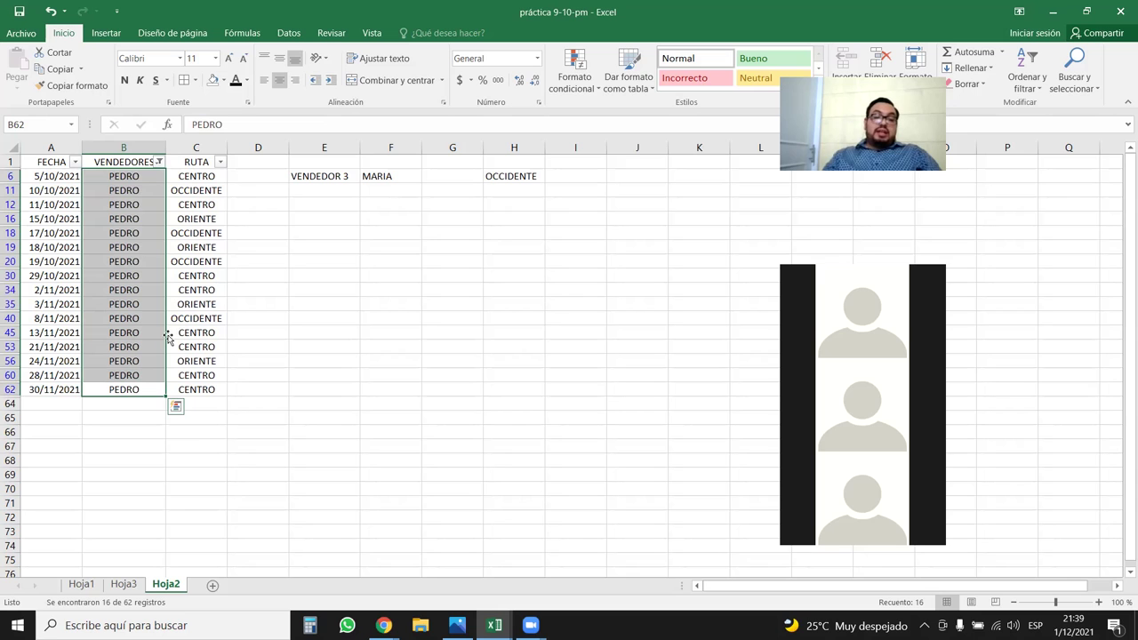
Step: Undo the VENDEDORES filtering so that the rows of all sellers are displayed
left_click(159, 161)
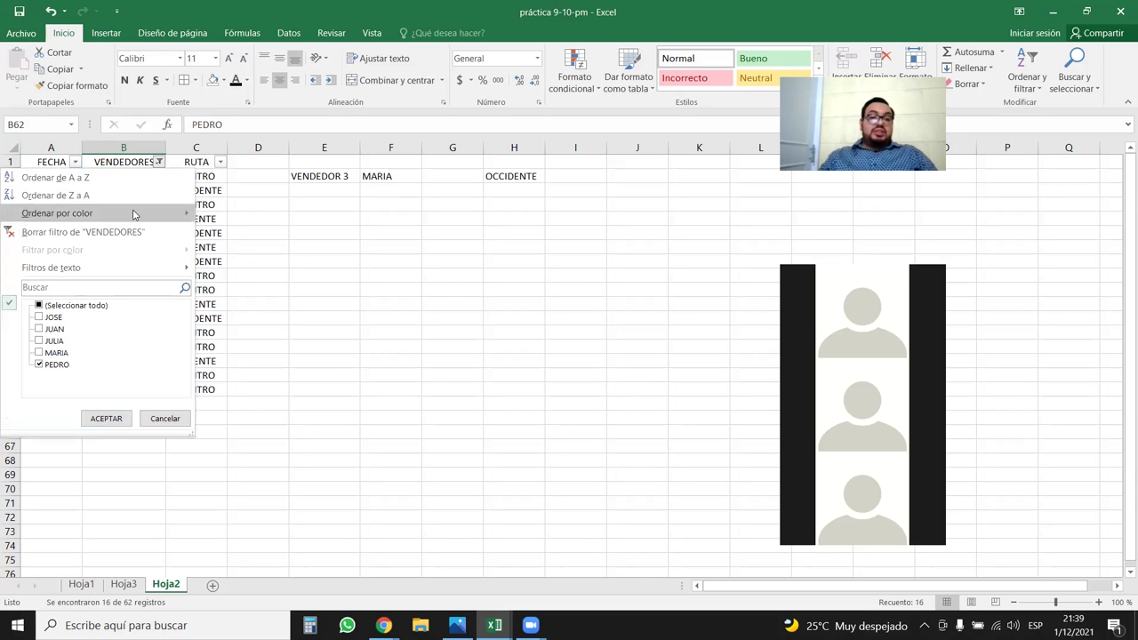
key("Escape")
key("ctrl+z")
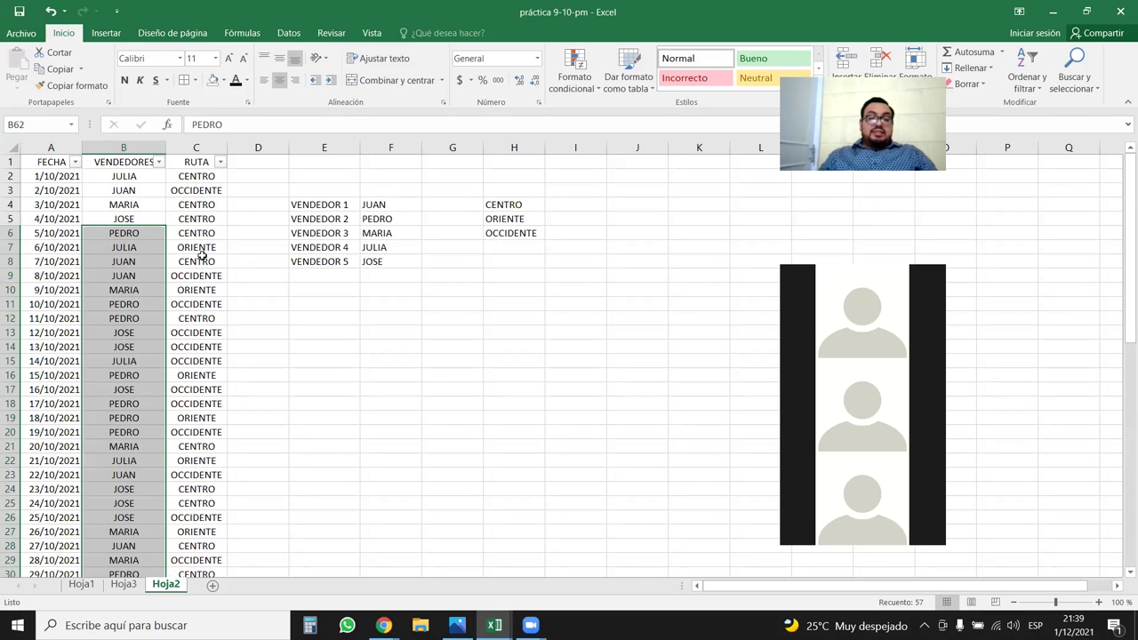
left_click(235, 220)
left_click(157, 220)
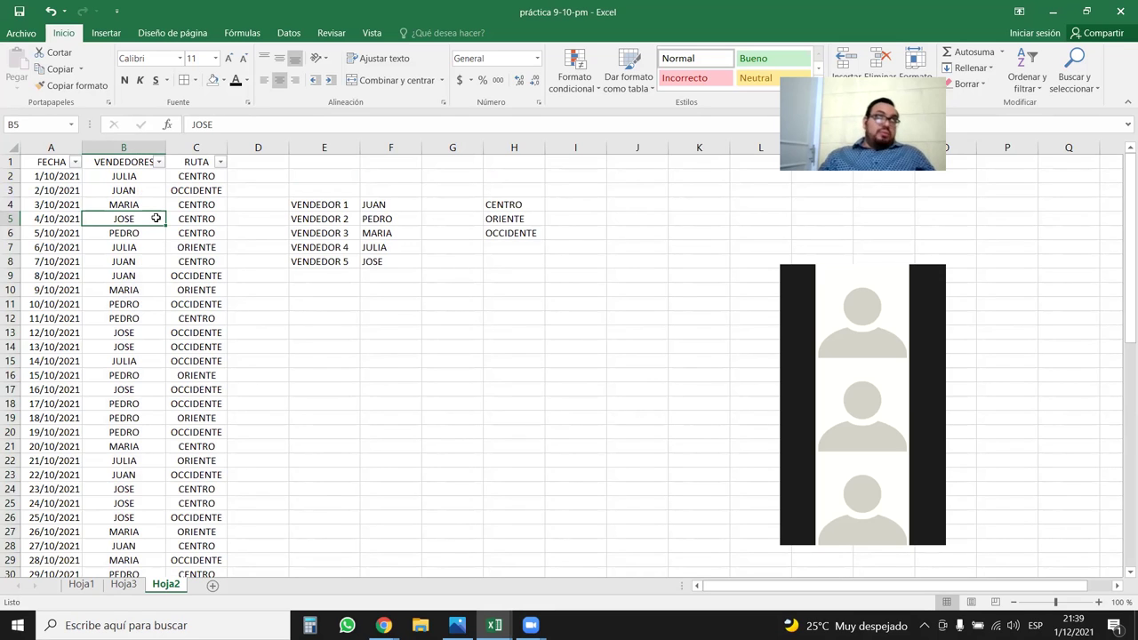
Step: Filter the RUTA column to show only CENTRO and select all the route cells shown
left_click(220, 162)
left_click(71, 306)
left_click(71, 318)
left_click(135, 418)
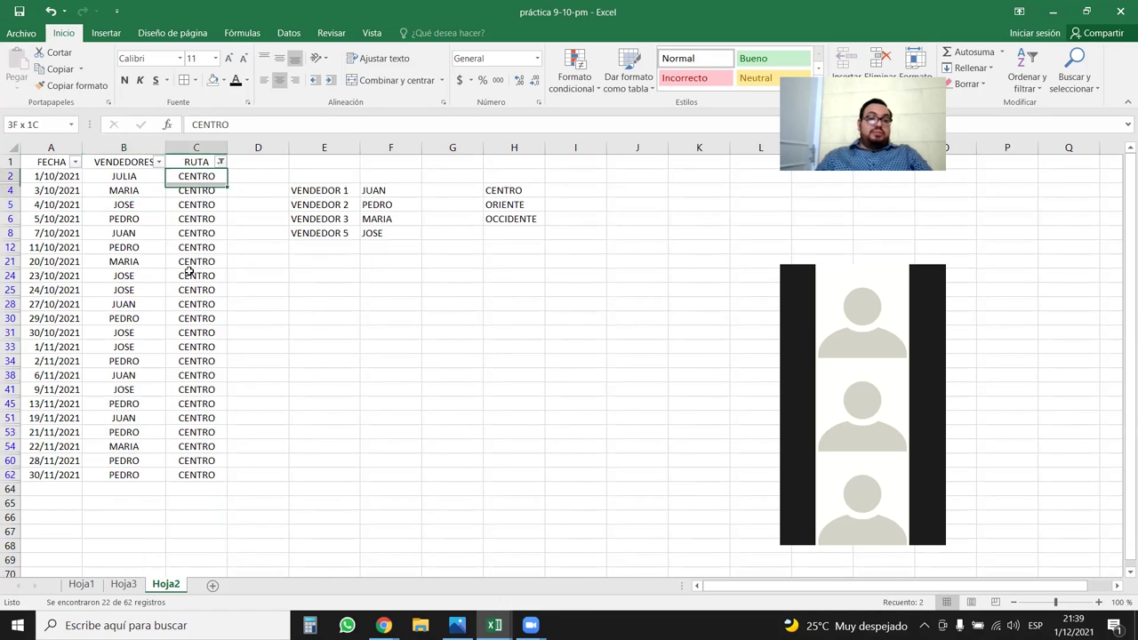
left_click_drag(197, 177, 180, 475)
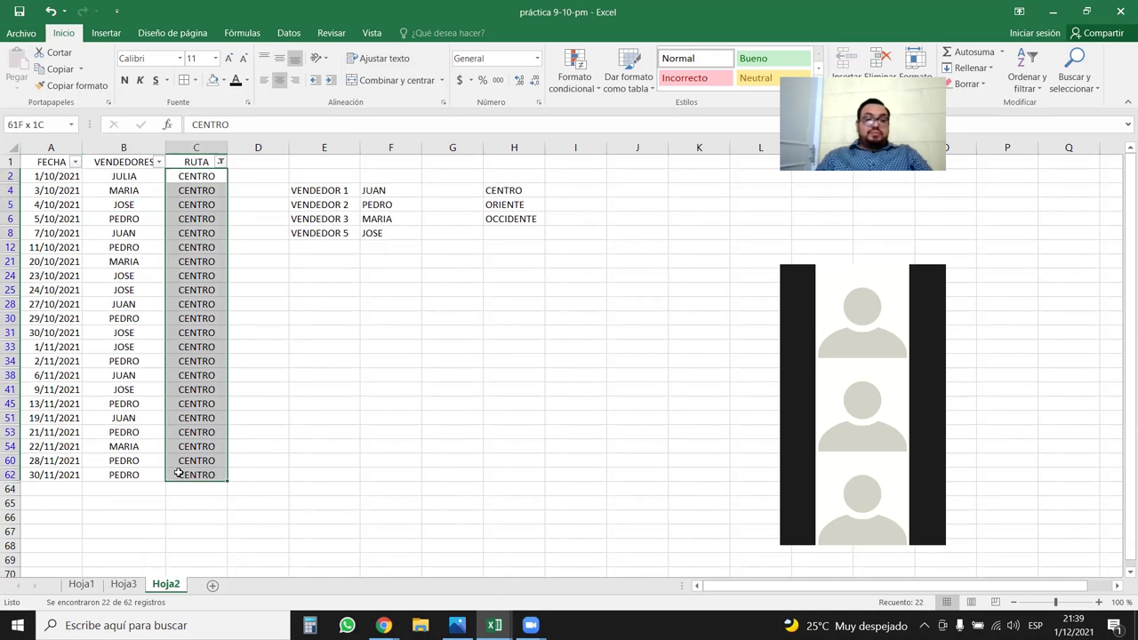
Step: Change the RUTA filter to show only OCCIDENTE
left_click(221, 162)
left_click(71, 317)
left_click(71, 329)
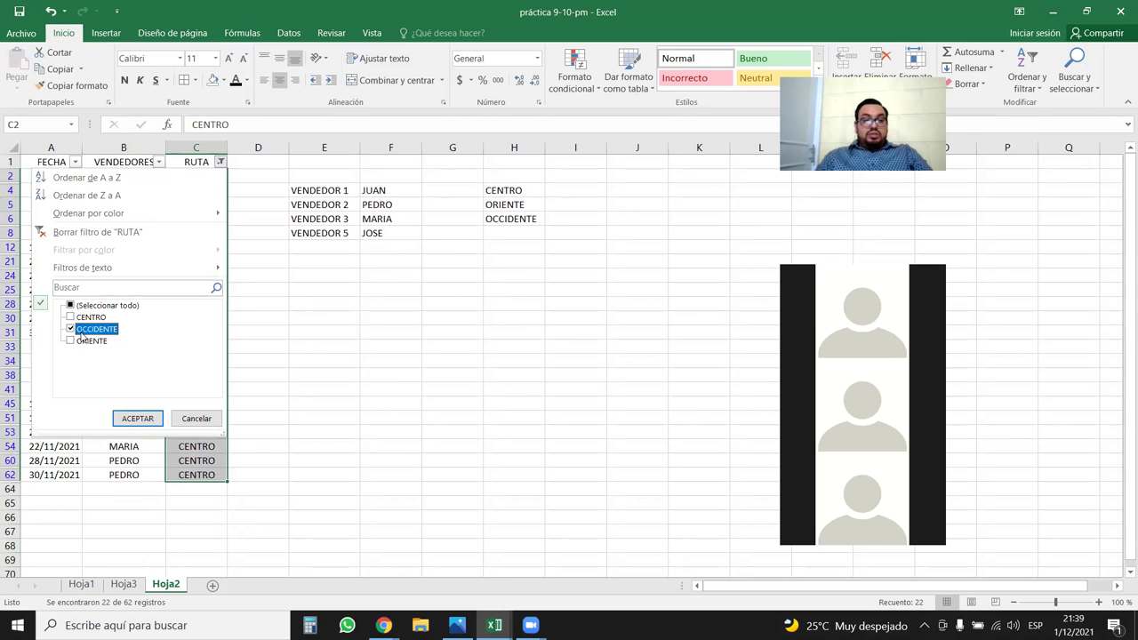
left_click(138, 418)
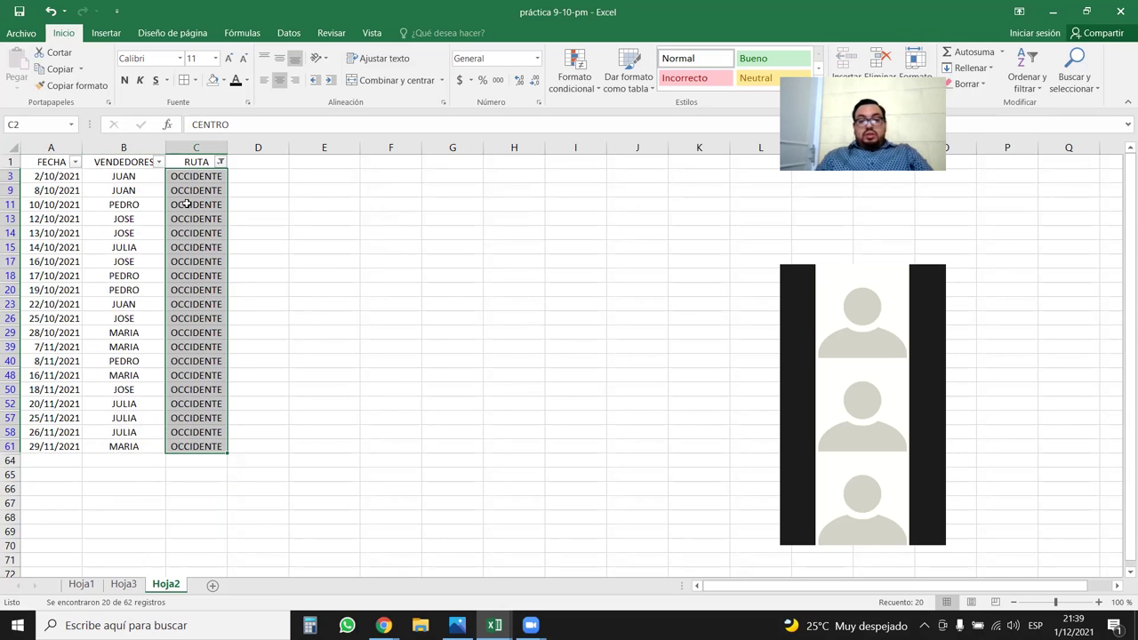
Step: Change the RUTA filter to show only ORIENTE
left_click(221, 162)
left_click(99, 329)
left_click(100, 341)
left_click(137, 419)
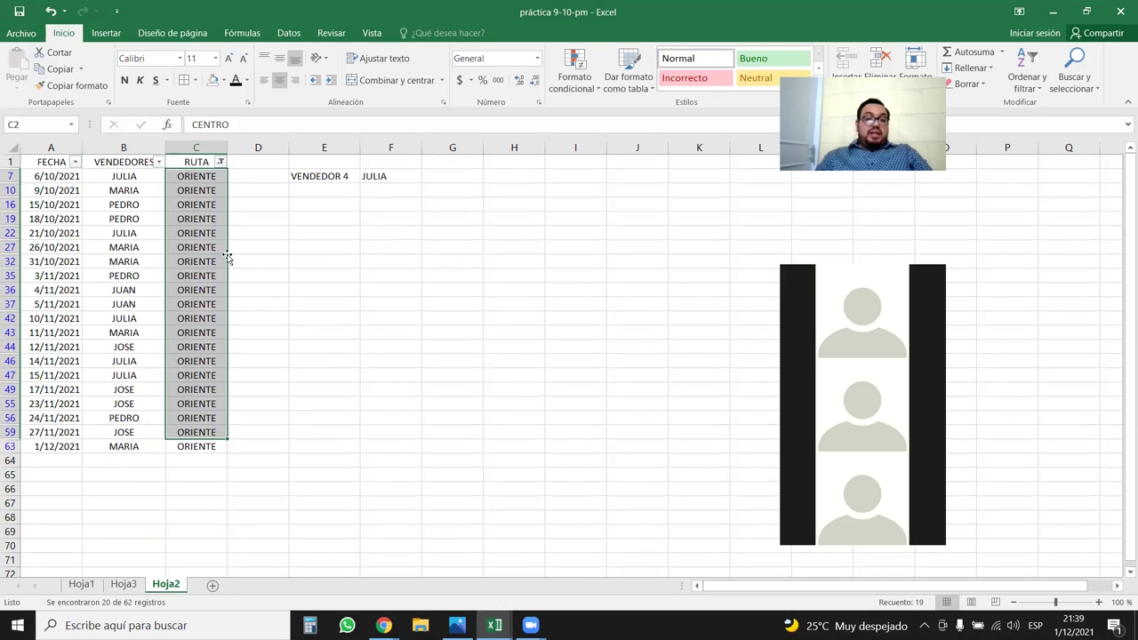
left_click(203, 193)
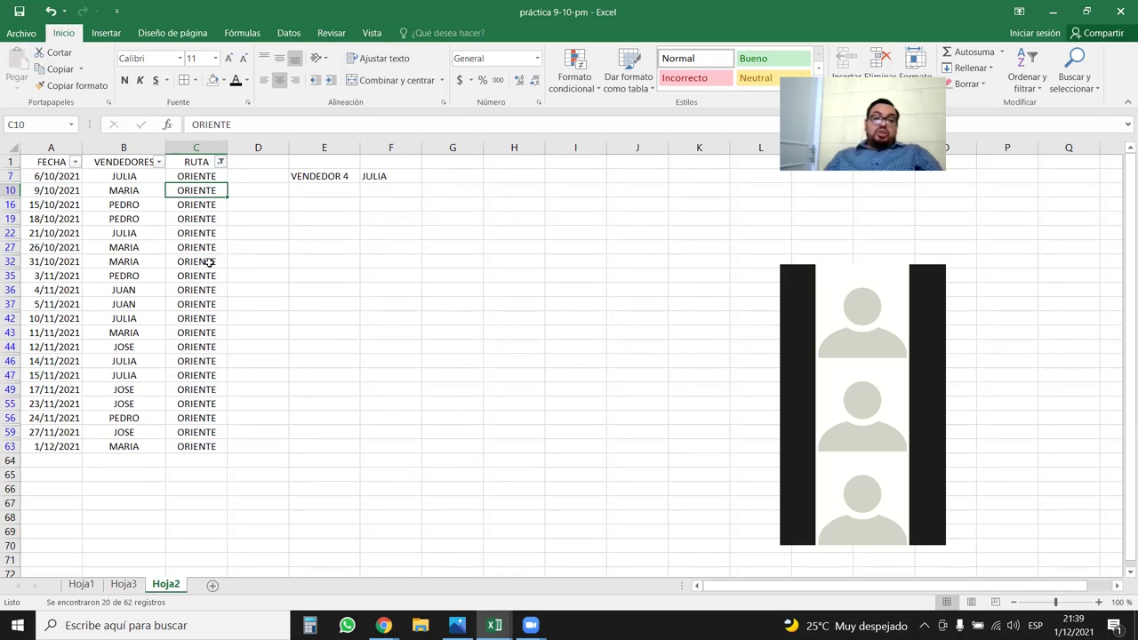
Step: Clear the filter from the RUTA column
left_click(220, 162)
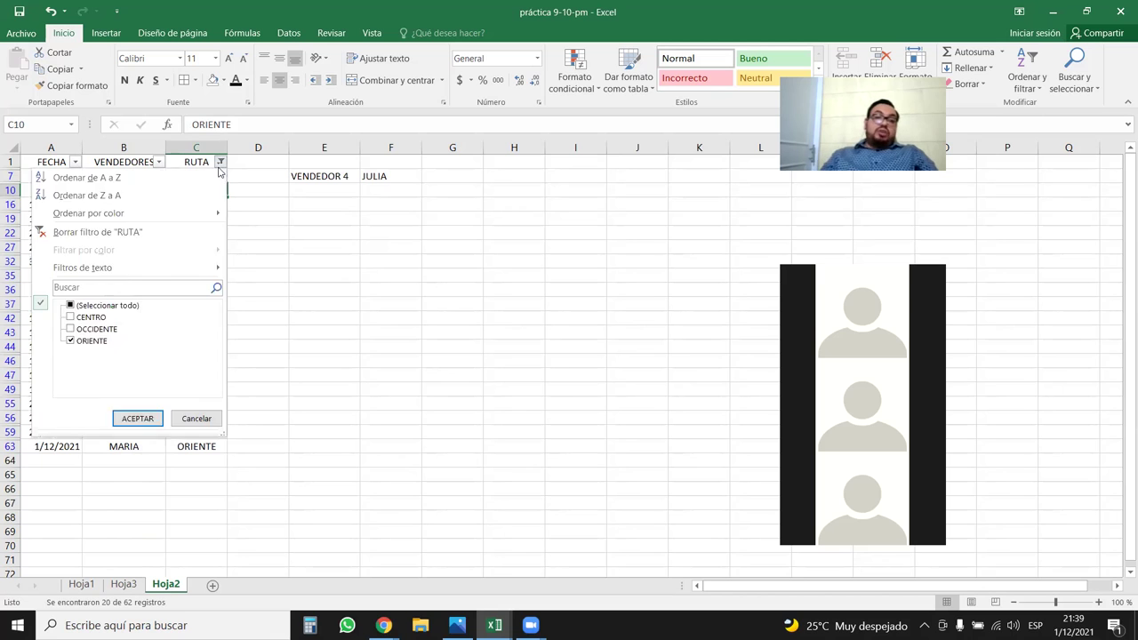
left_click(105, 232)
left_click(284, 335)
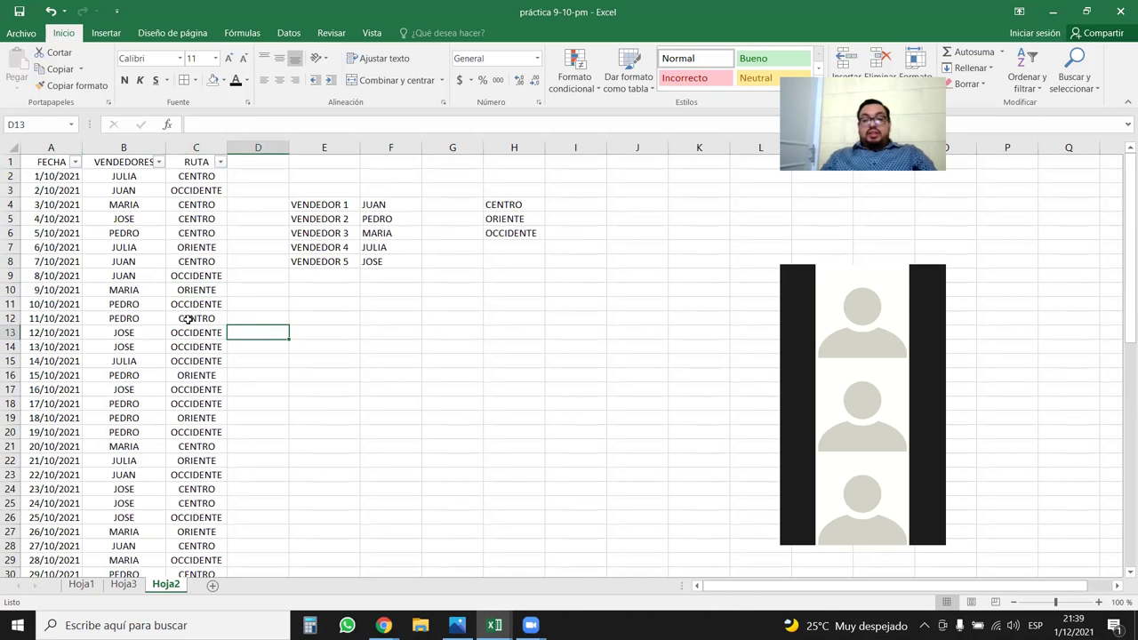
left_click_drag(122, 176, 182, 258)
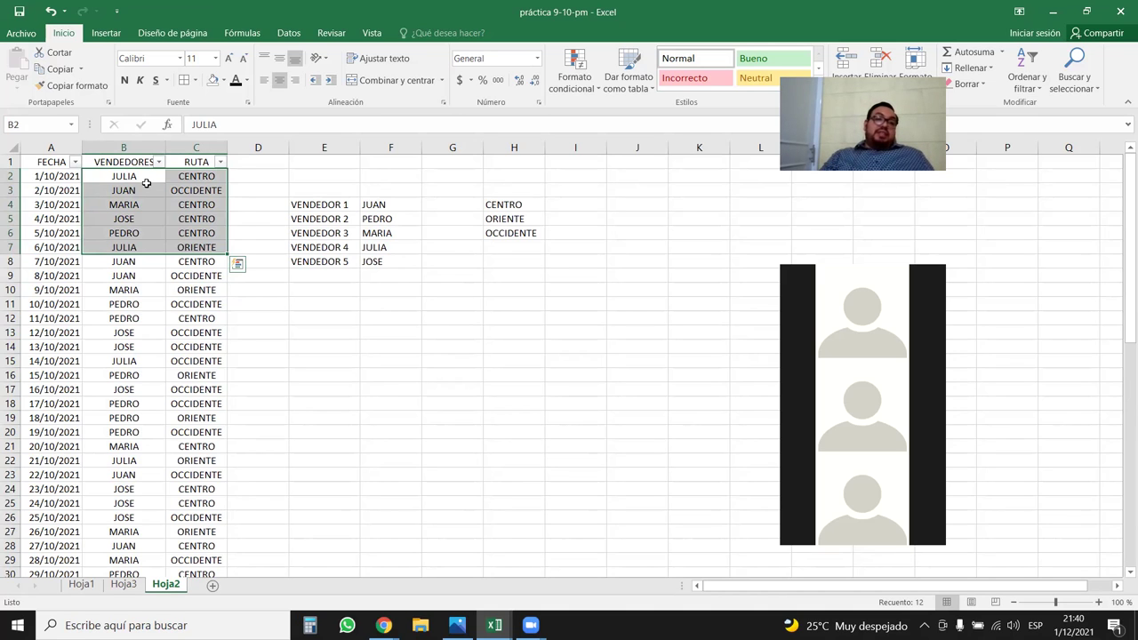
left_click_drag(147, 181, 159, 344)
left_click(389, 326)
left_click(470, 307)
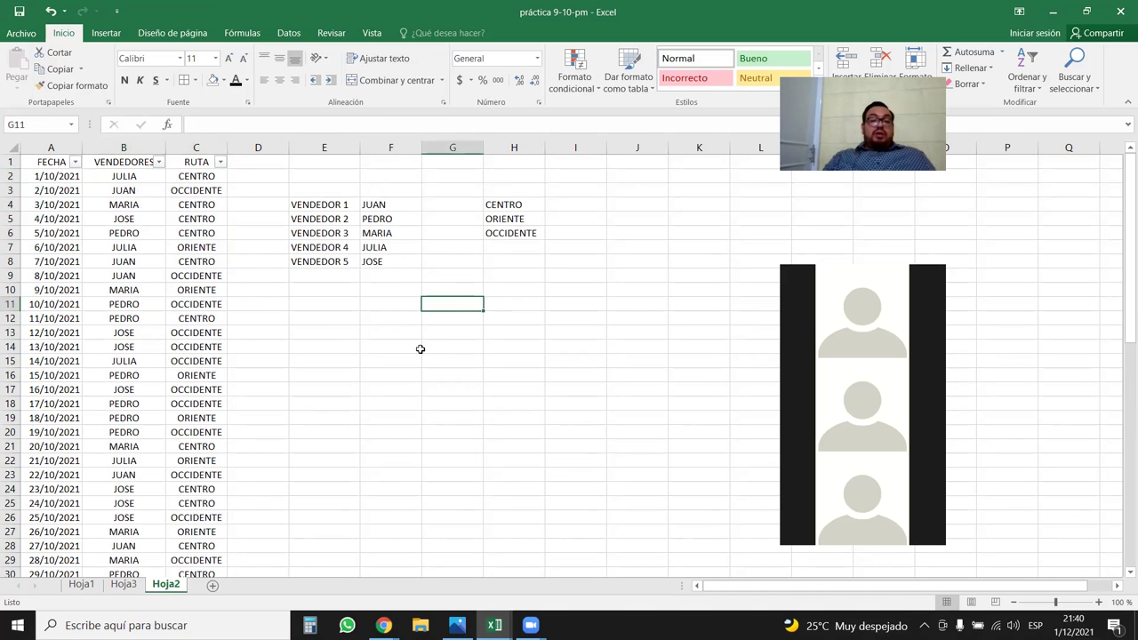
left_click_drag(121, 586, 174, 584)
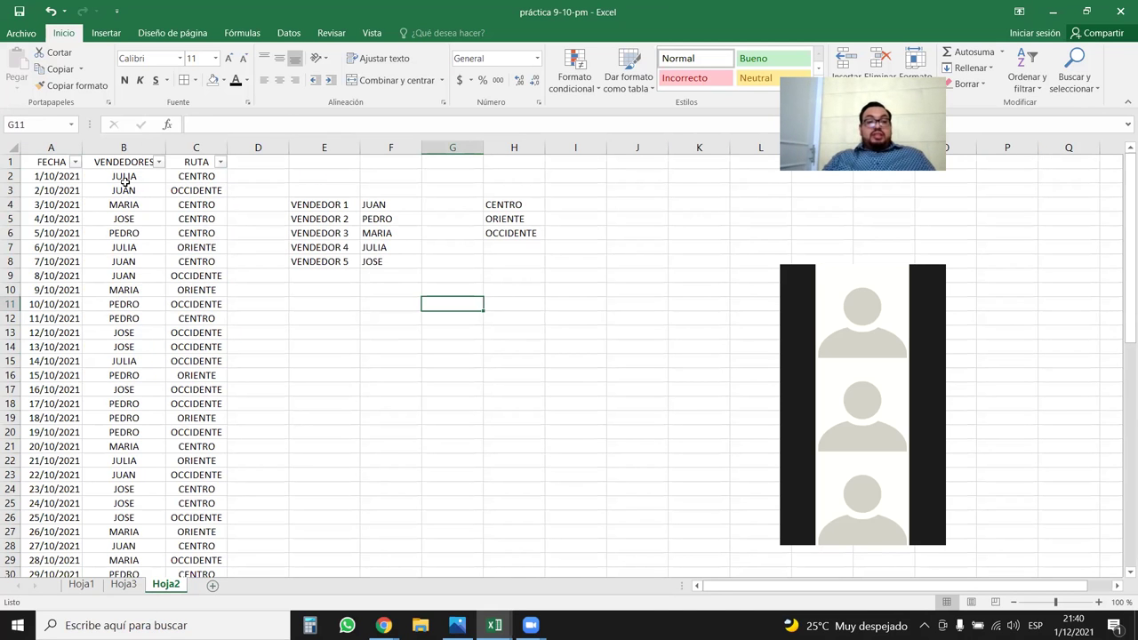
Step: Create a copy of sheet Hoja2 in the same workbook, placed before Hoja1
right_click(168, 591)
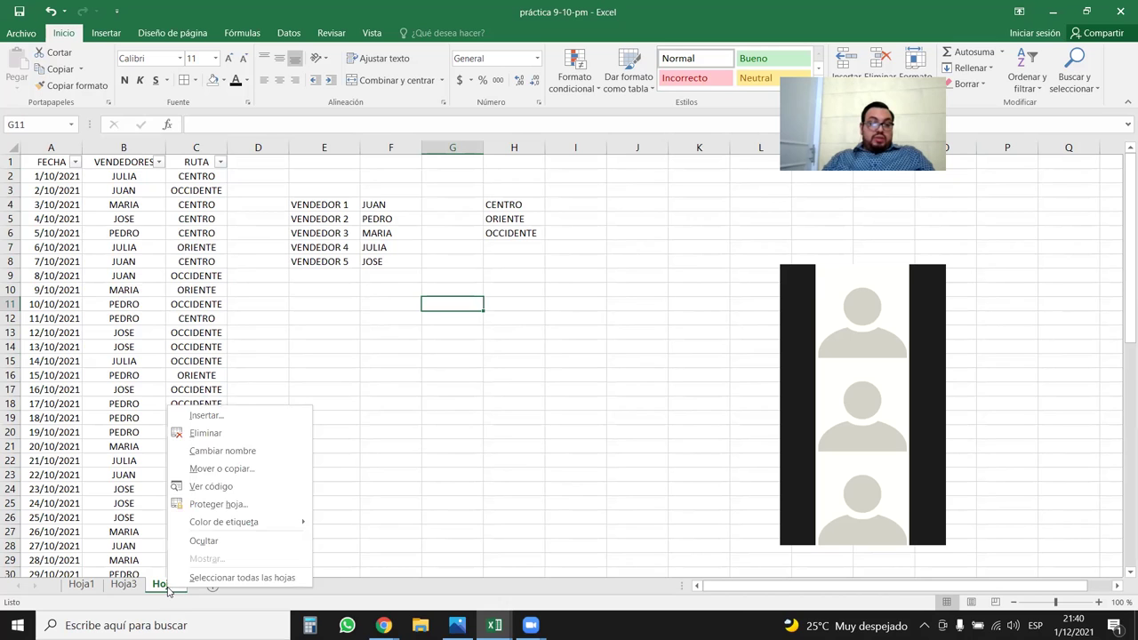
left_click(214, 469)
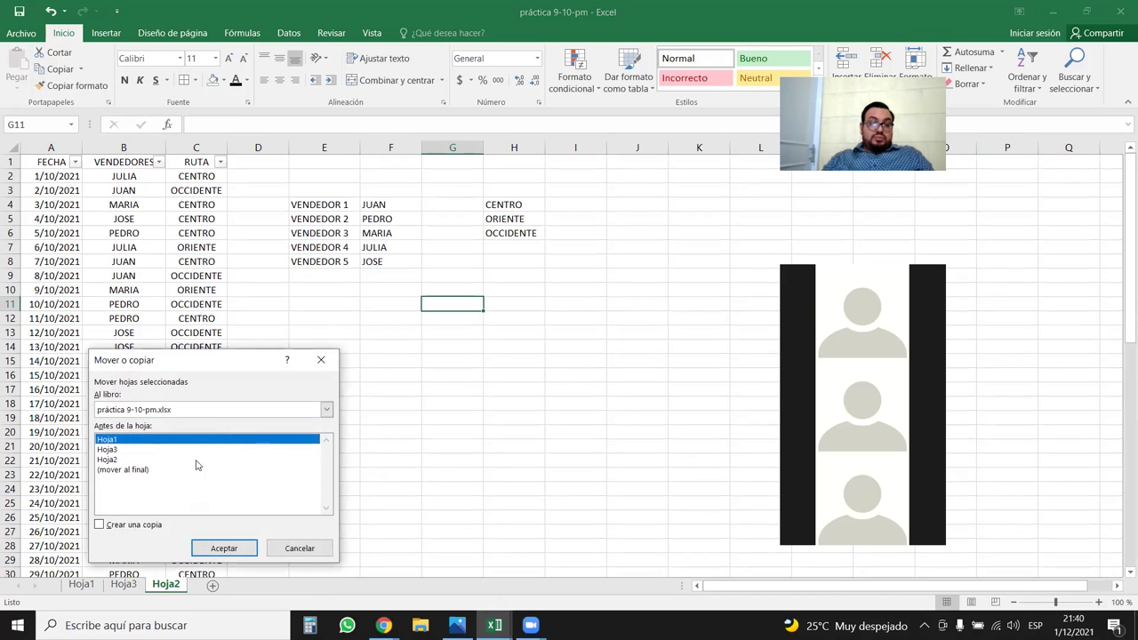
left_click(160, 532)
left_click(227, 549)
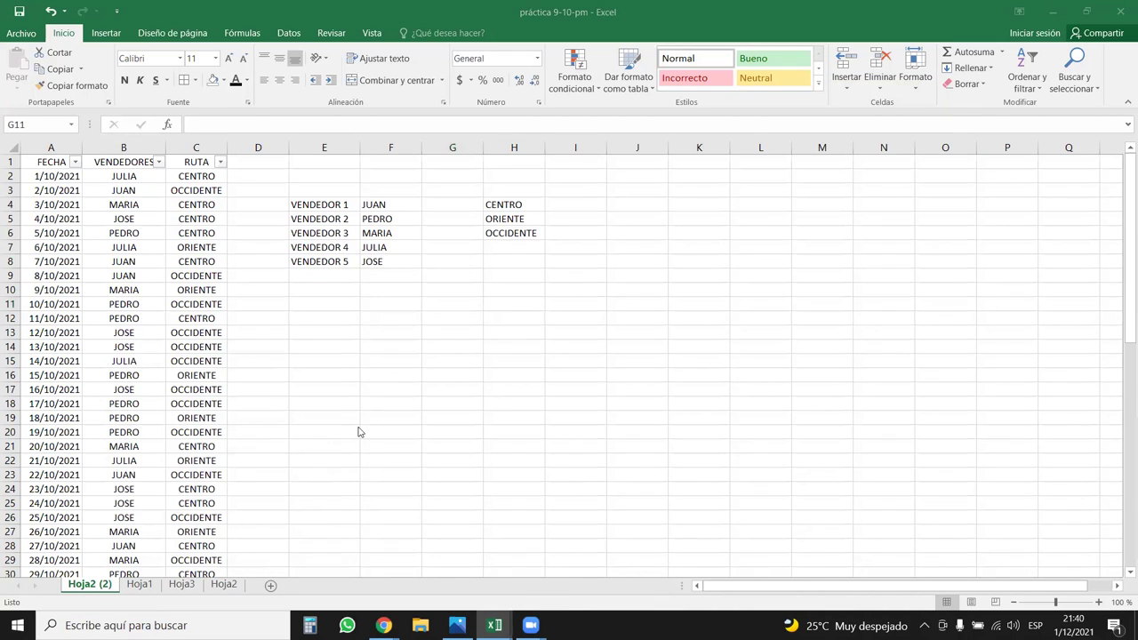
Step: Delete all the entries below the VENDEDORES and RUTA headers on the copied sheet
left_click(129, 176)
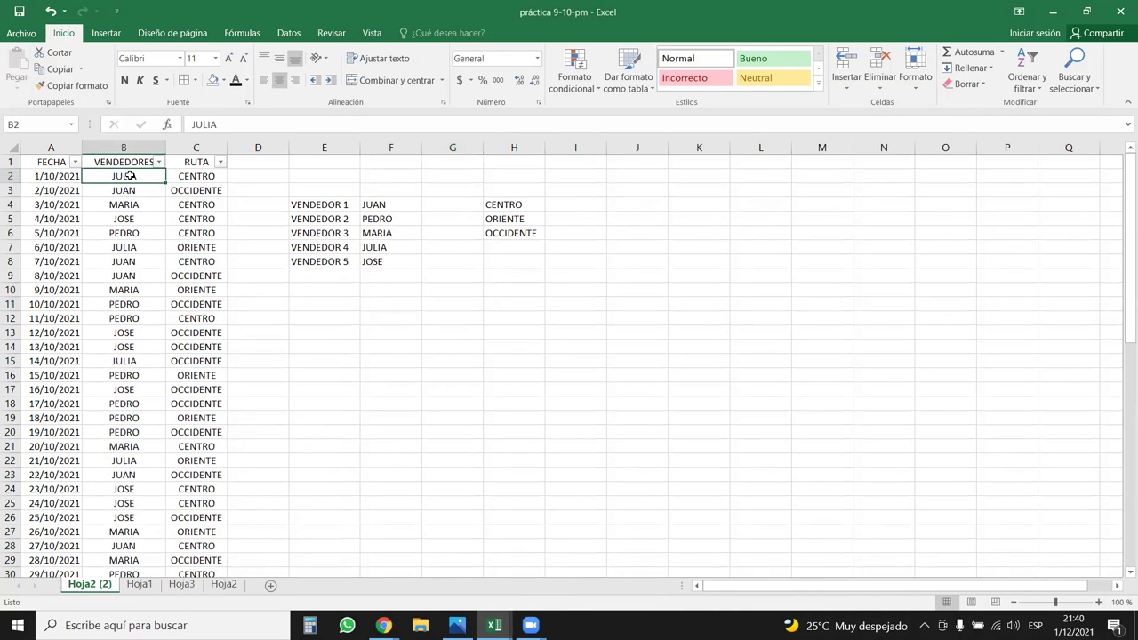
key("ctrl+shift+Right")
key("ctrl+shift+Down")
key("Delete")
scroll(129, 176, "up", 11)
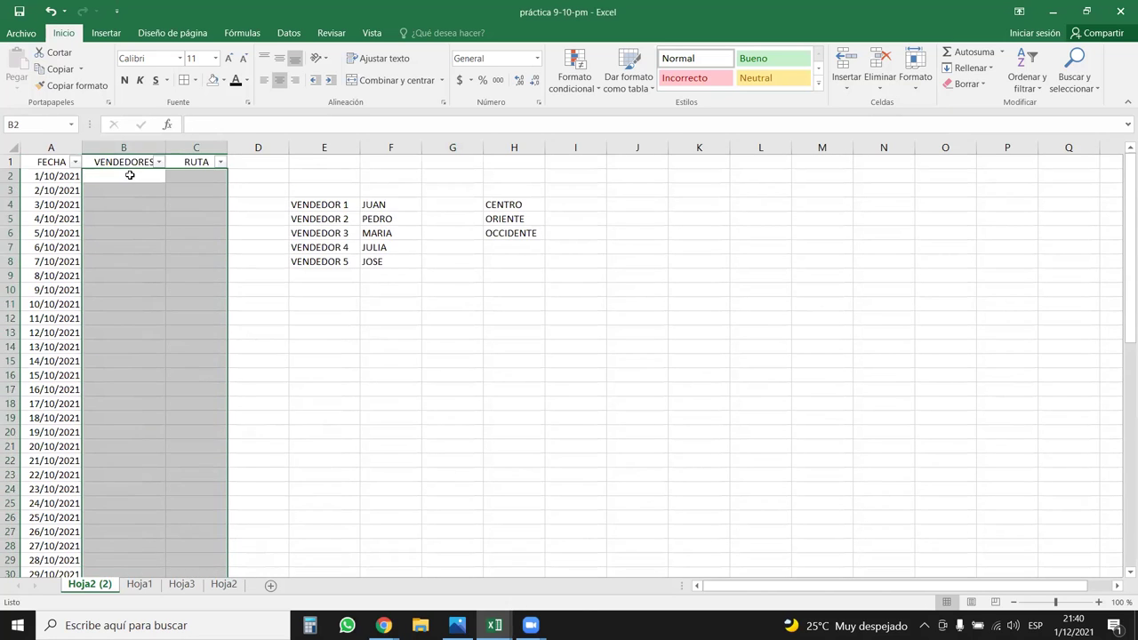
Step: Select the FECHA dates from A2 down to the last row to review their extent
left_click(129, 176)
key("Left")
key("ctrl+shift+Down")
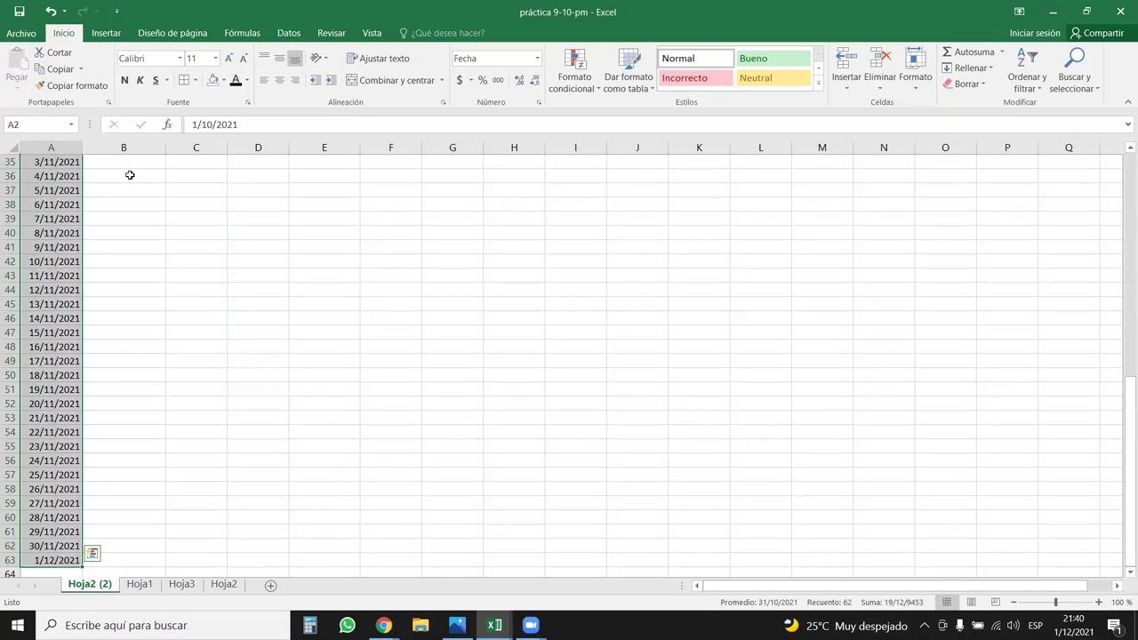
scroll(129, 175, "up", 11)
Step: Enter the formula =ALEATORIO.ENTRE(1;1000) in cell B2
left_click(129, 175)
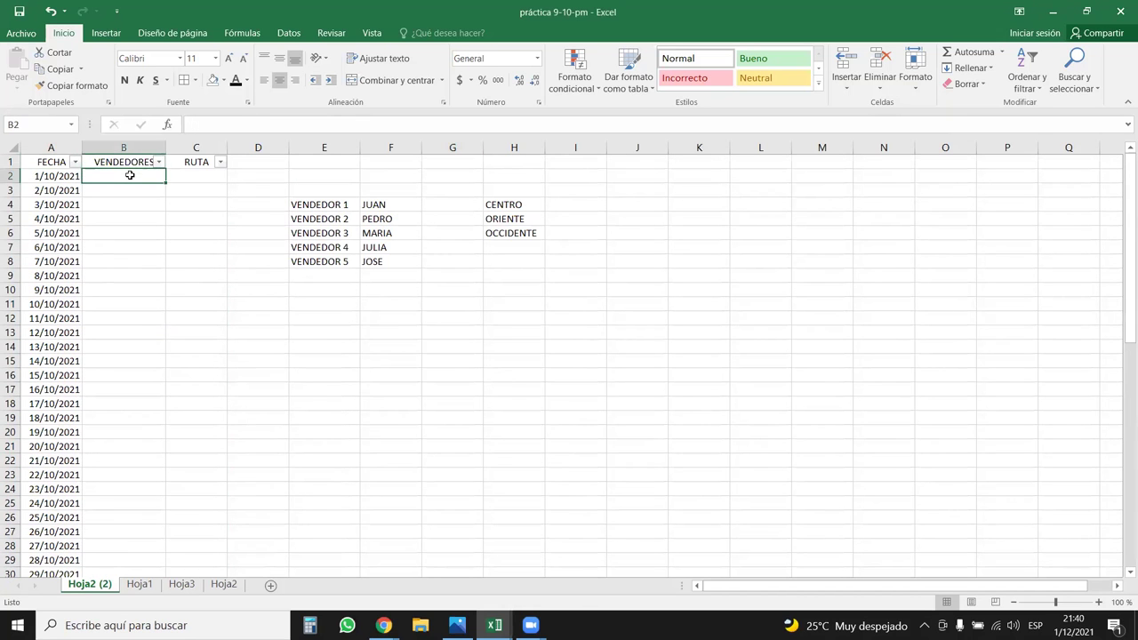
type("=ALE")
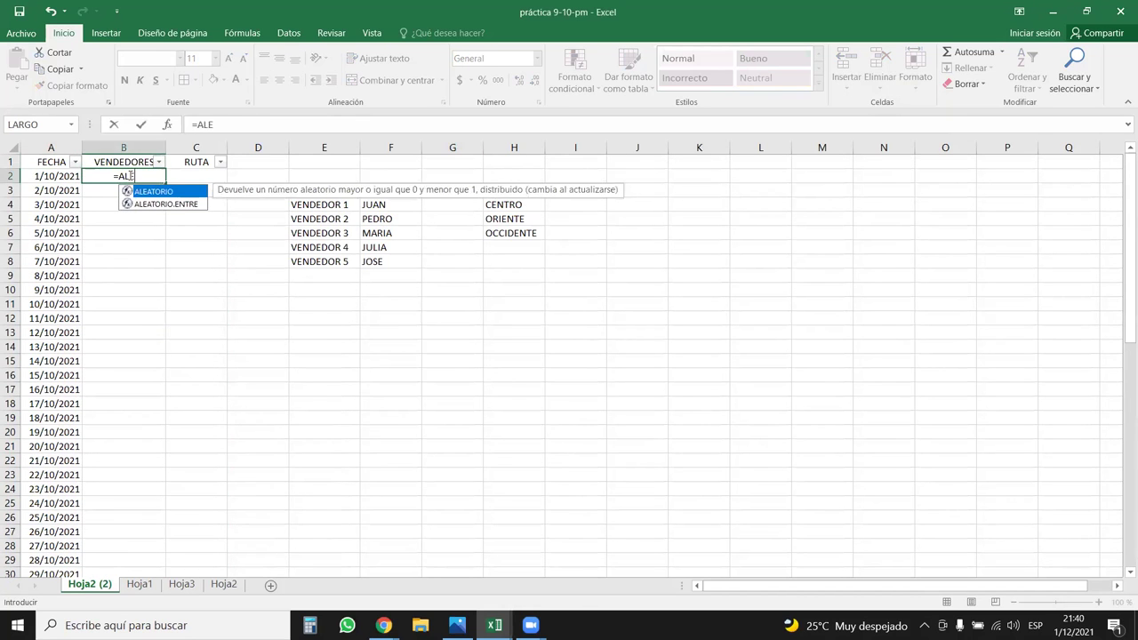
double_click(173, 204)
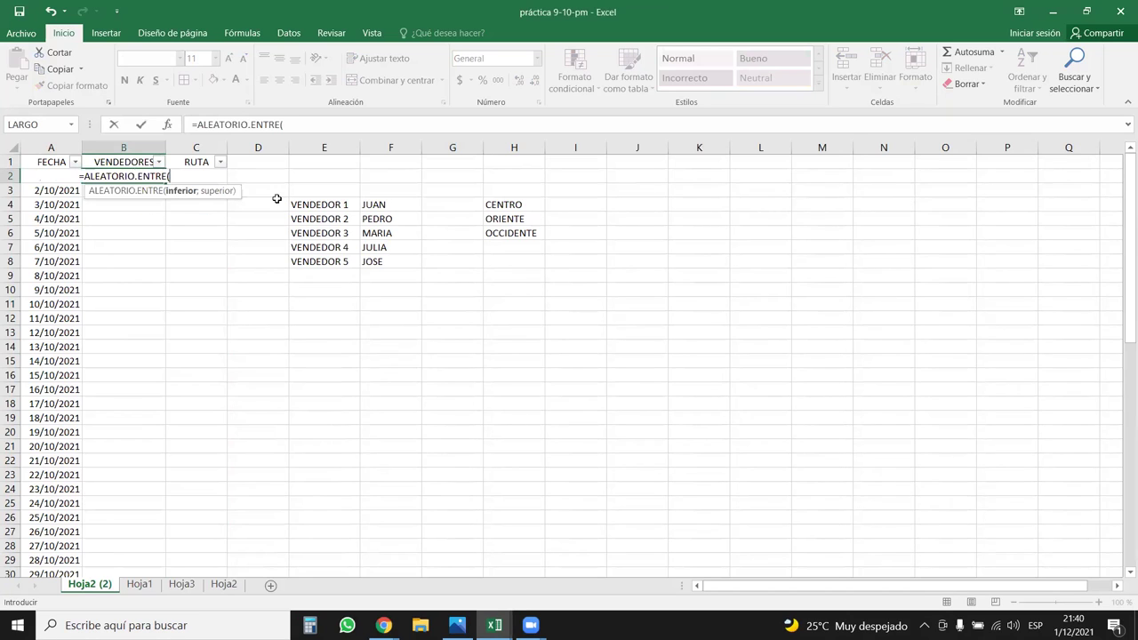
type("1;")
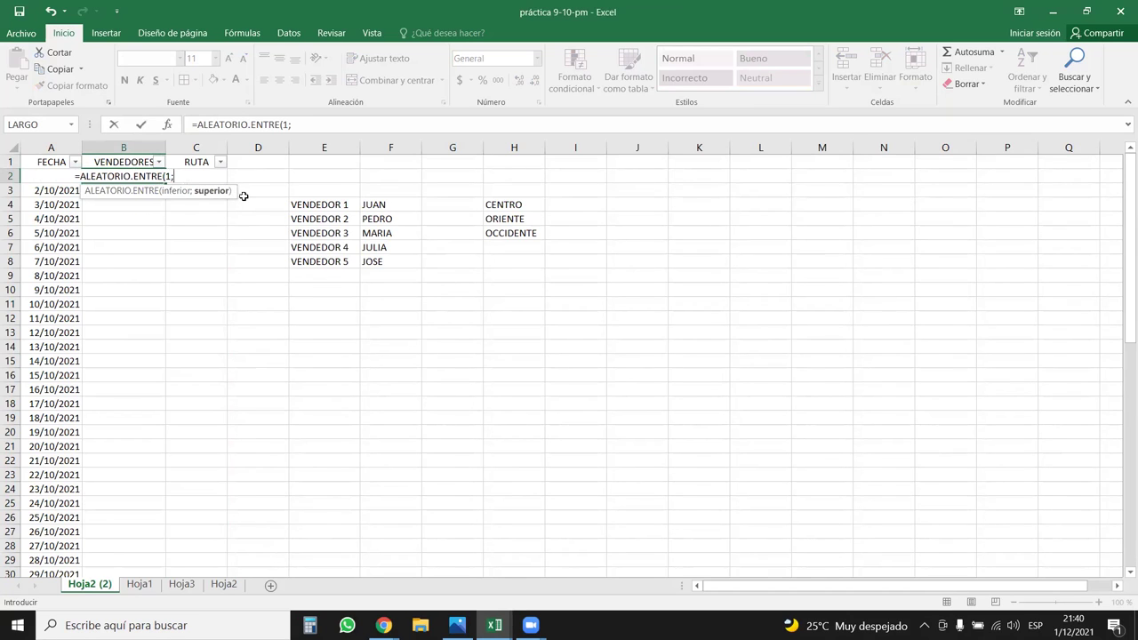
type("1000)")
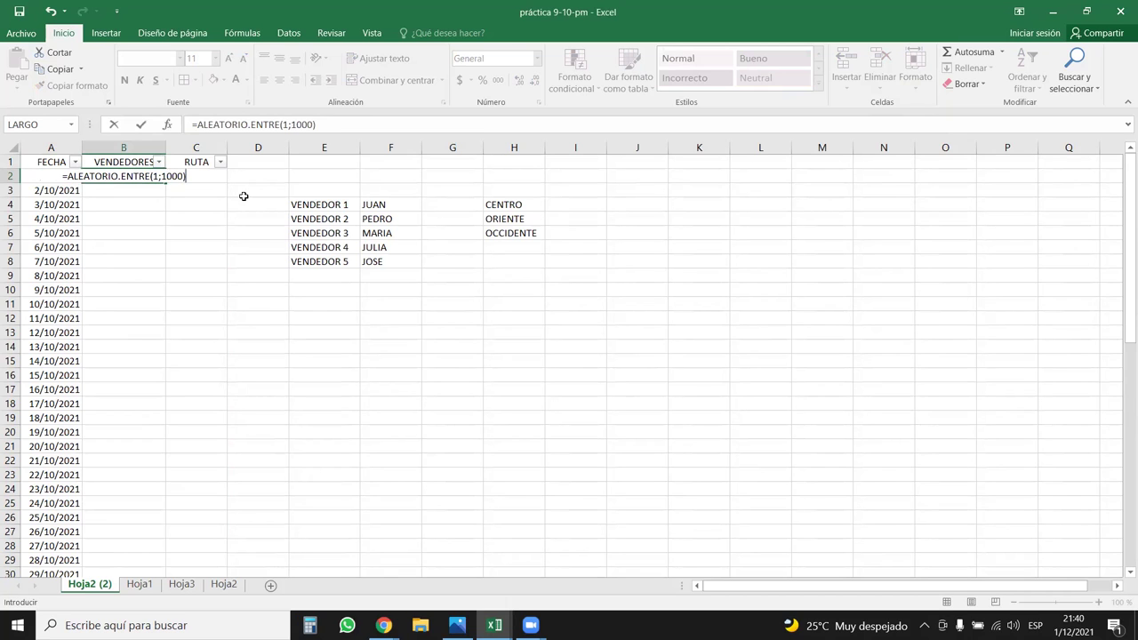
key("Return")
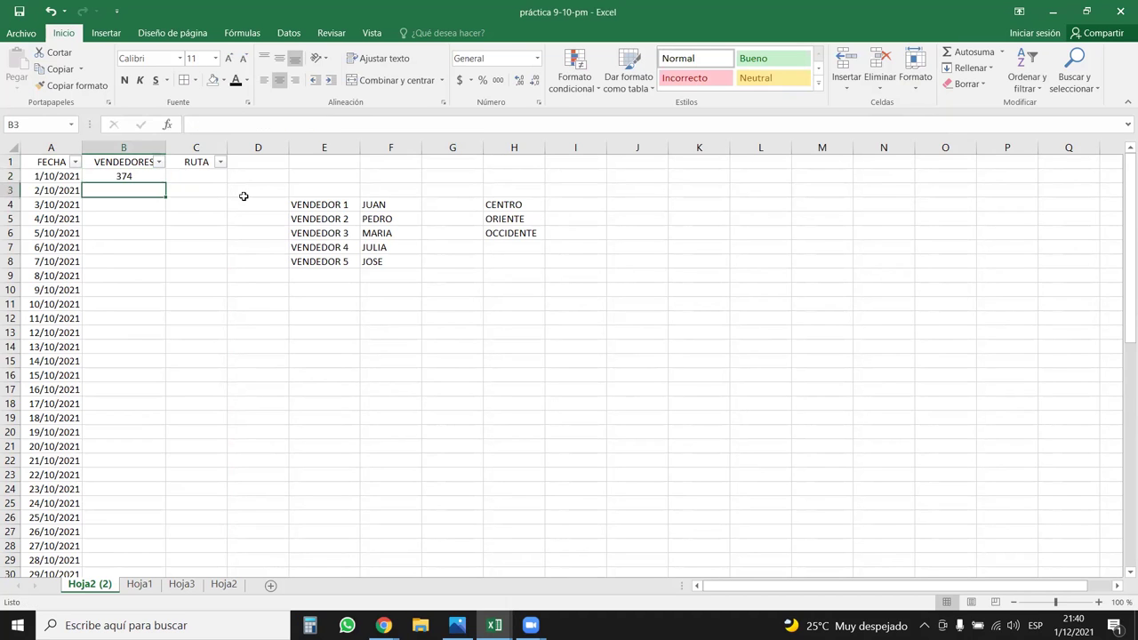
Step: Fill the random-number formula from B2 down the VENDEDORES column to the last date row, and check the filled range
left_click(164, 176)
double_click(166, 183)
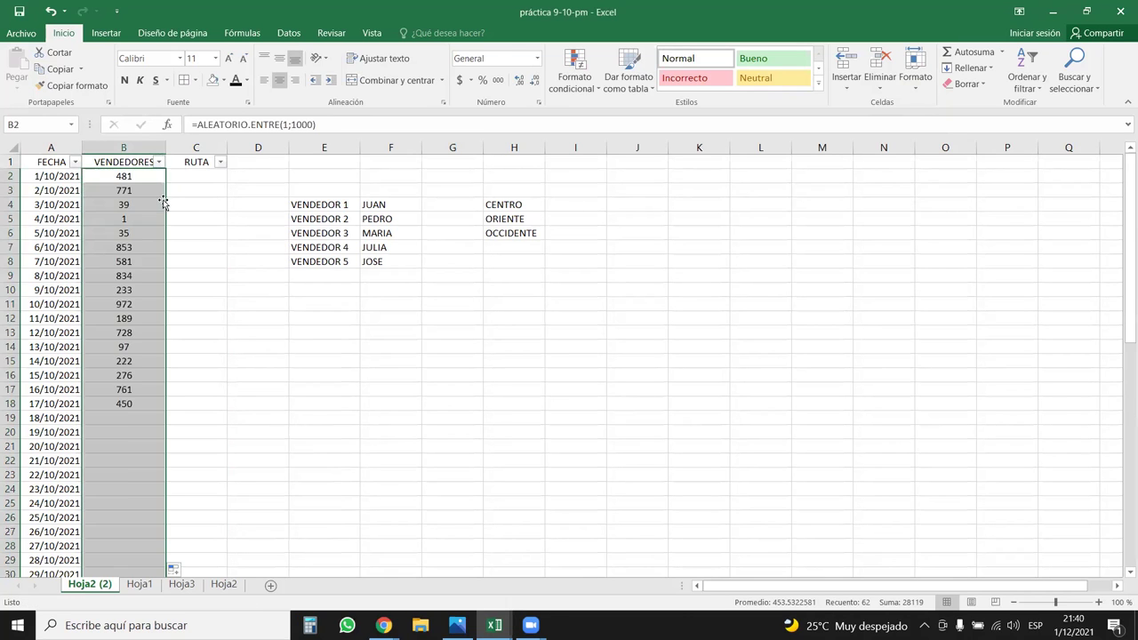
scroll(147, 285, "down", 8)
scroll(140, 365, "down", 7)
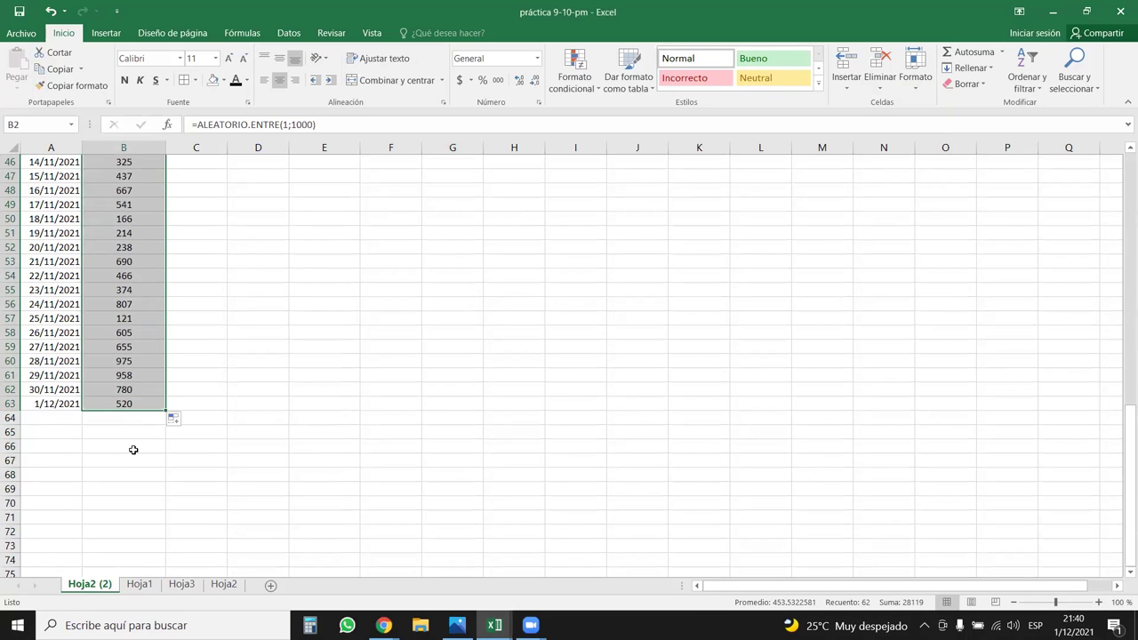
scroll(98, 302, "up", 15)
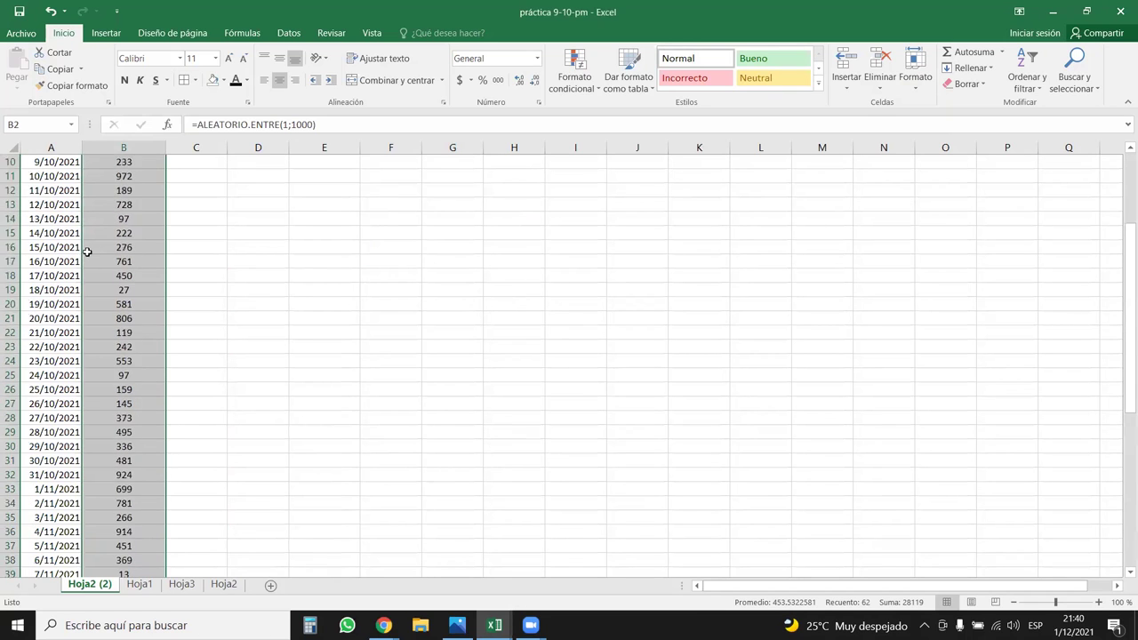
Step: Review the distinct random numbers in the VENDEDORES filter list and inspect the formulas in that column
left_click(159, 162)
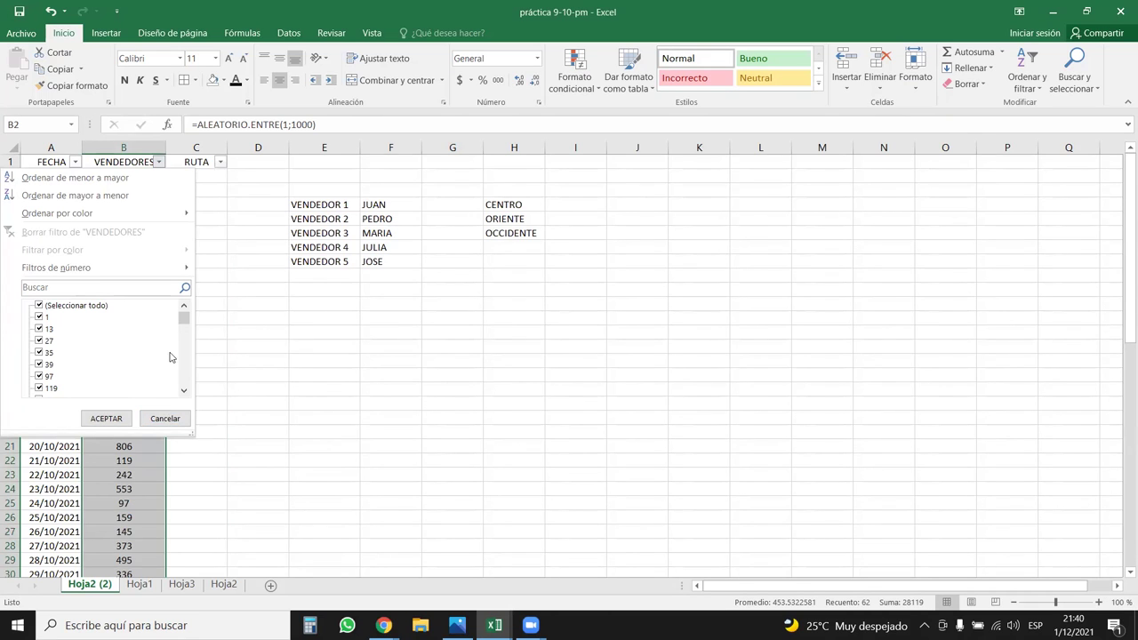
left_click(253, 313)
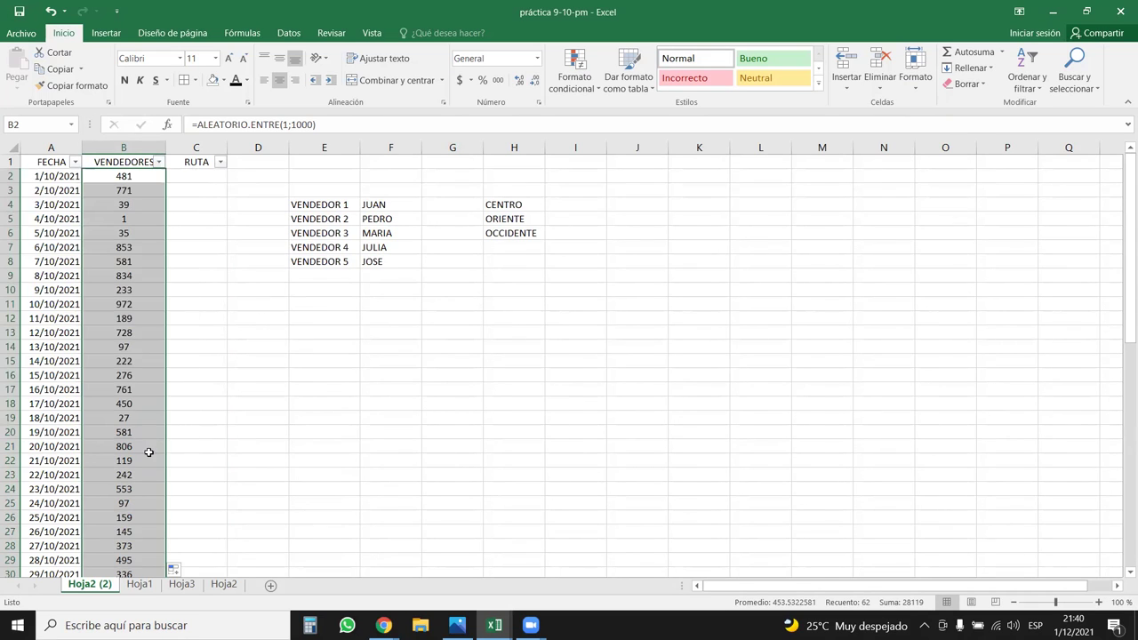
left_click_drag(136, 368, 136, 345)
left_click(136, 345)
left_click(139, 502)
left_click(182, 261)
left_click(132, 191)
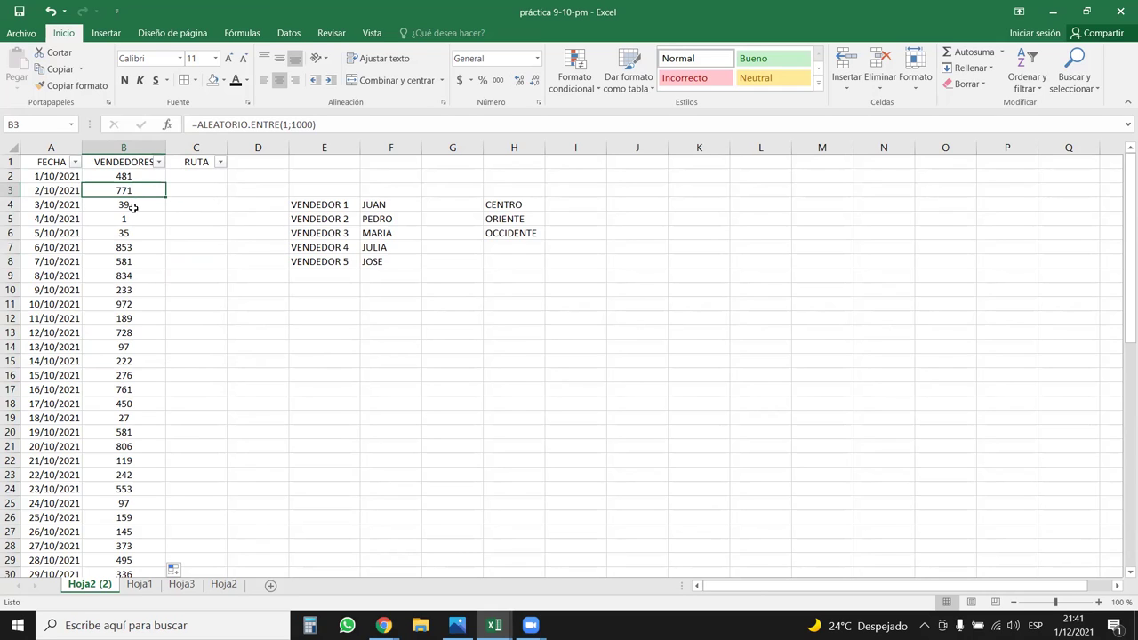
Step: Change the formula in cell B2 to =ALEATORIO.ENTRE(1;5)
left_click(152, 174)
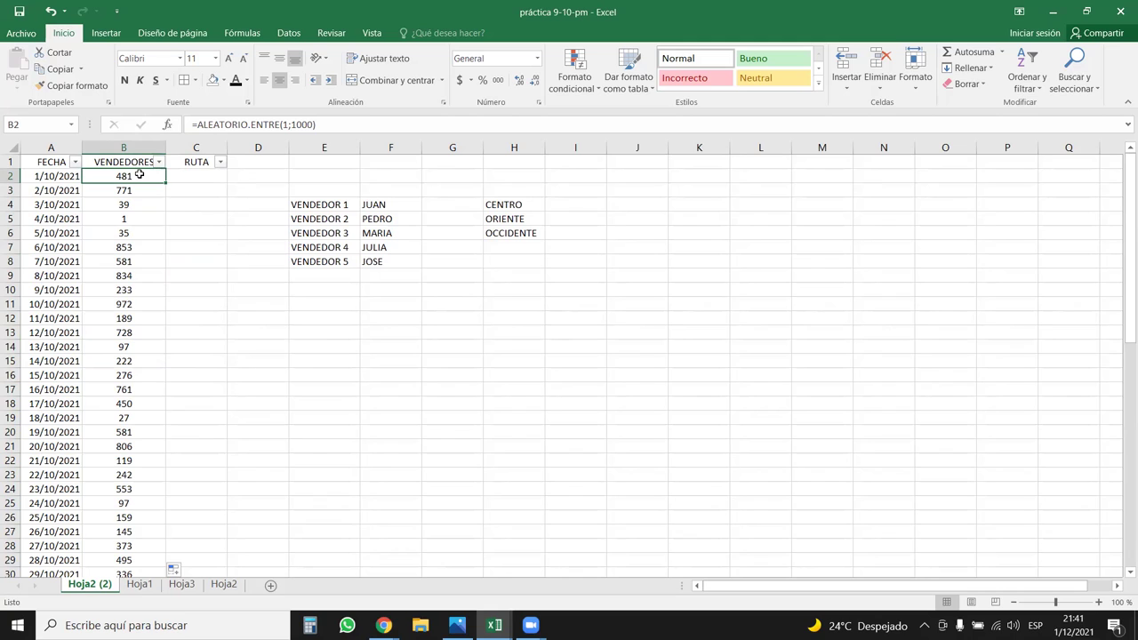
left_click(314, 124)
key("BackSpace")
key("BackSpace")
key("BackSpace")
key("BackSpace")
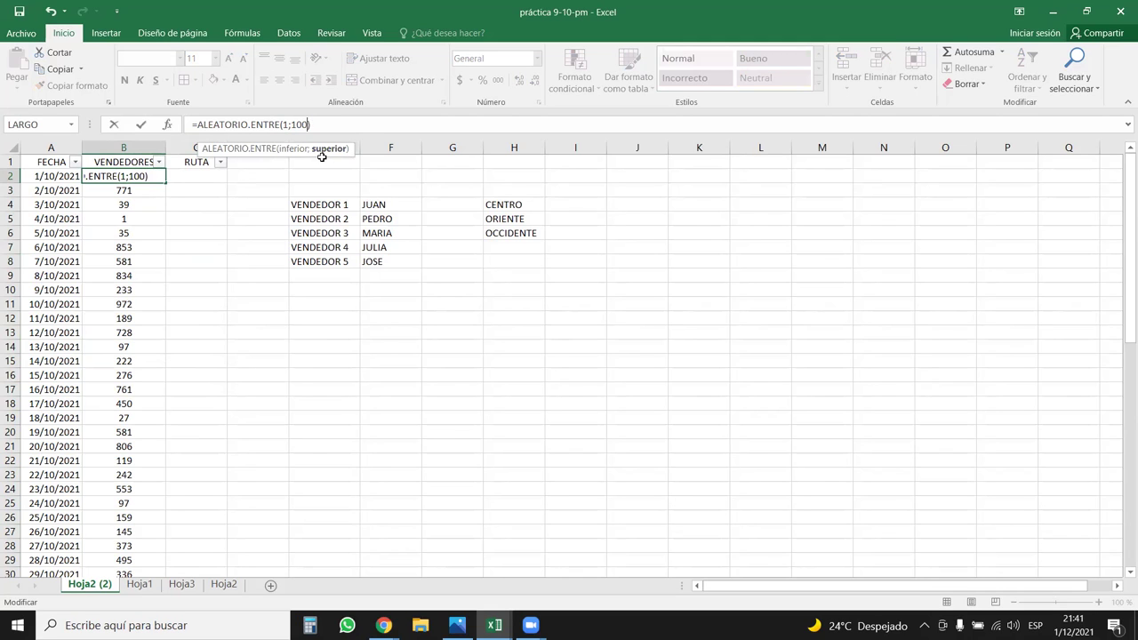
type("1000")
key("Return")
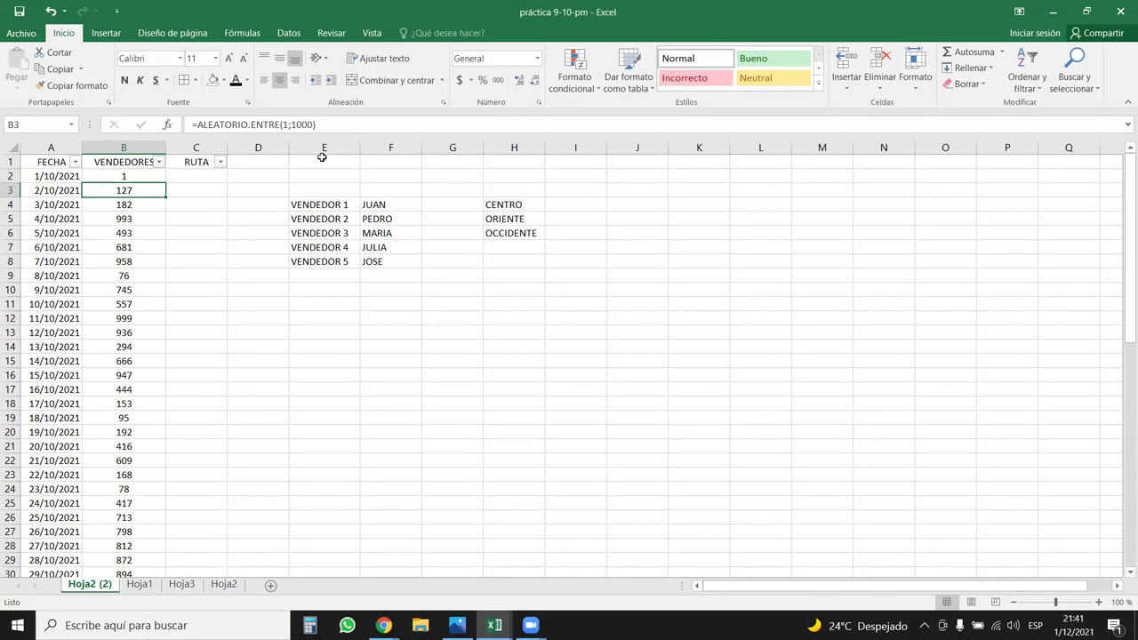
Step: Fill the B2 formula down the VENDEDORES column and check the resulting values in its filter list
left_click(147, 176)
double_click(165, 183)
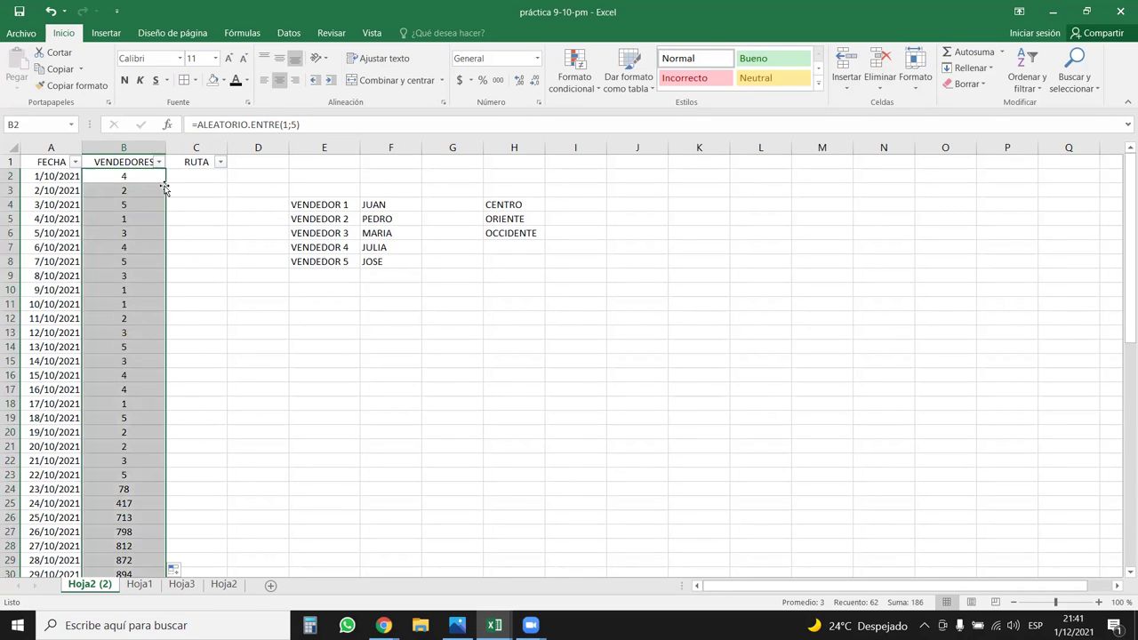
left_click(158, 161)
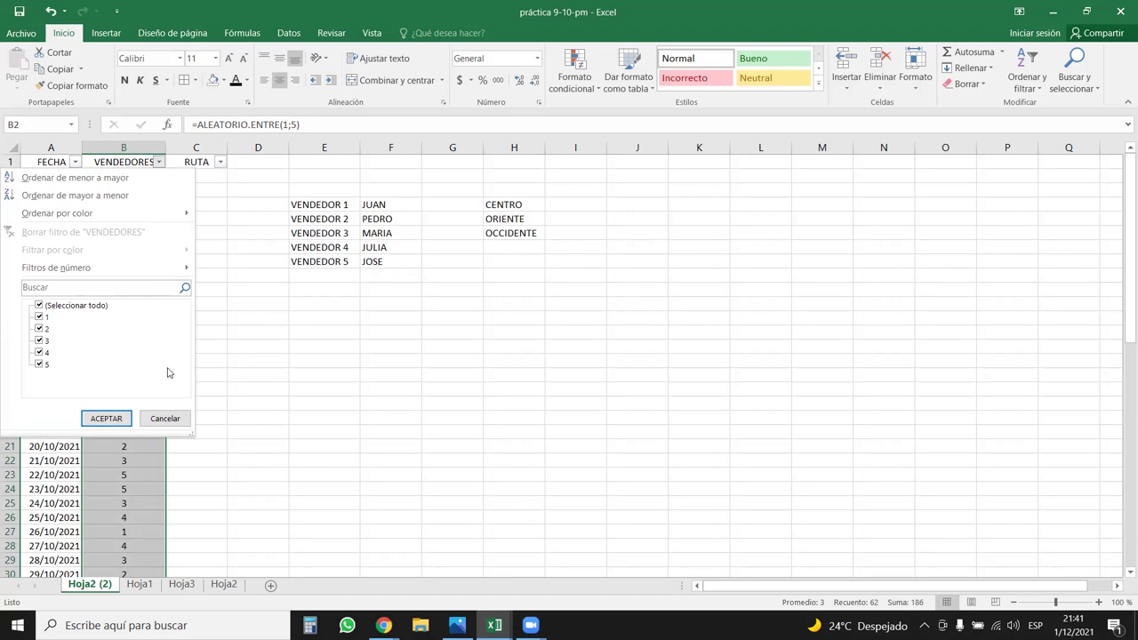
left_click(148, 469)
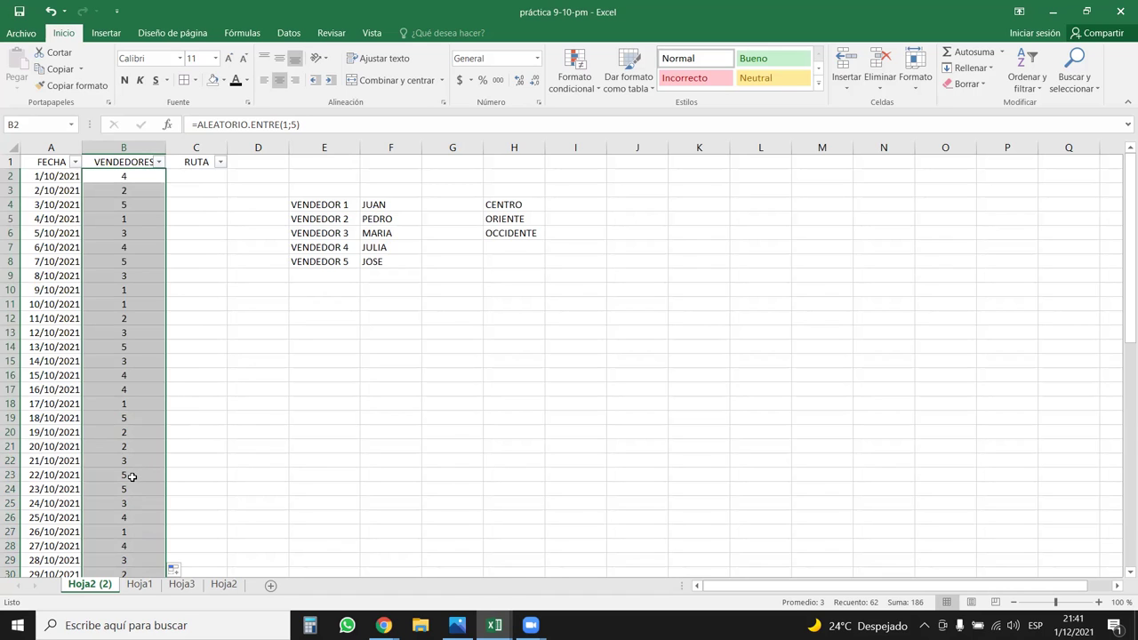
Step: Delete the copied sheet Hoja2 (2) and return to Hoja2
right_click(95, 588)
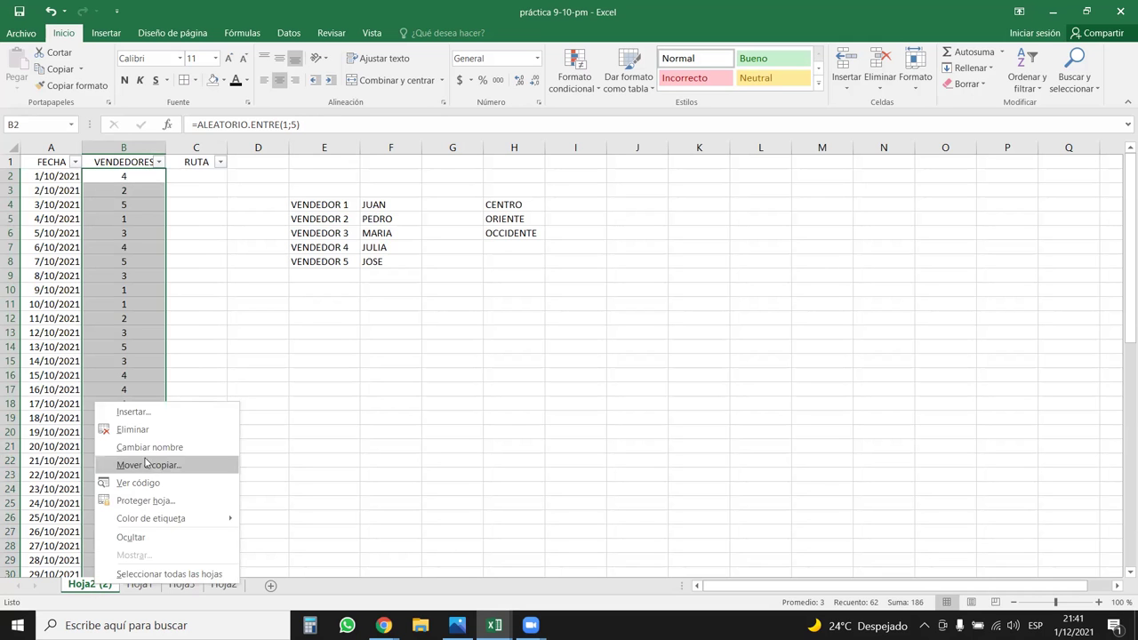
left_click(153, 432)
left_click(550, 353)
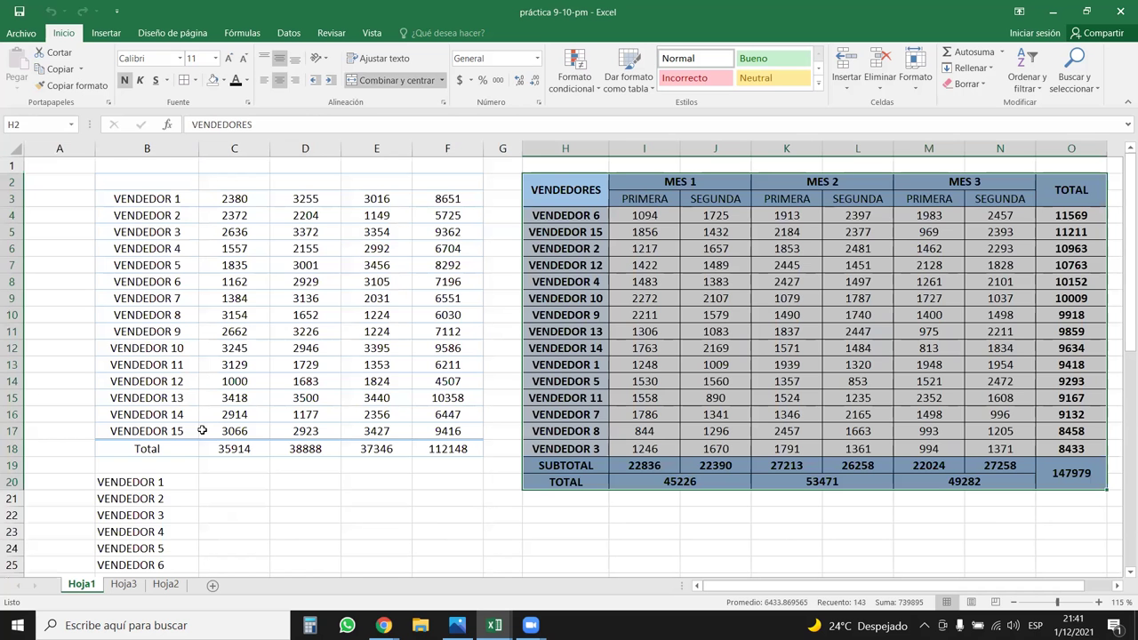
left_click(122, 585)
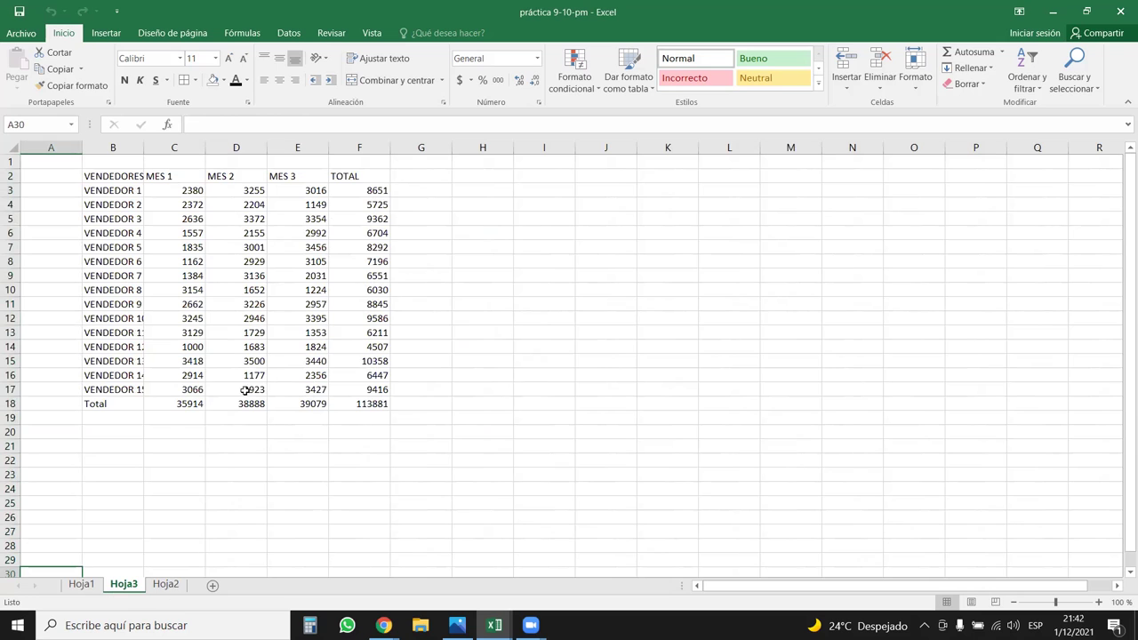
left_click(165, 585)
Step: AutoFit the VENDEDORES column on Hoja2 so its header fits beside the filter control
left_click(93, 214)
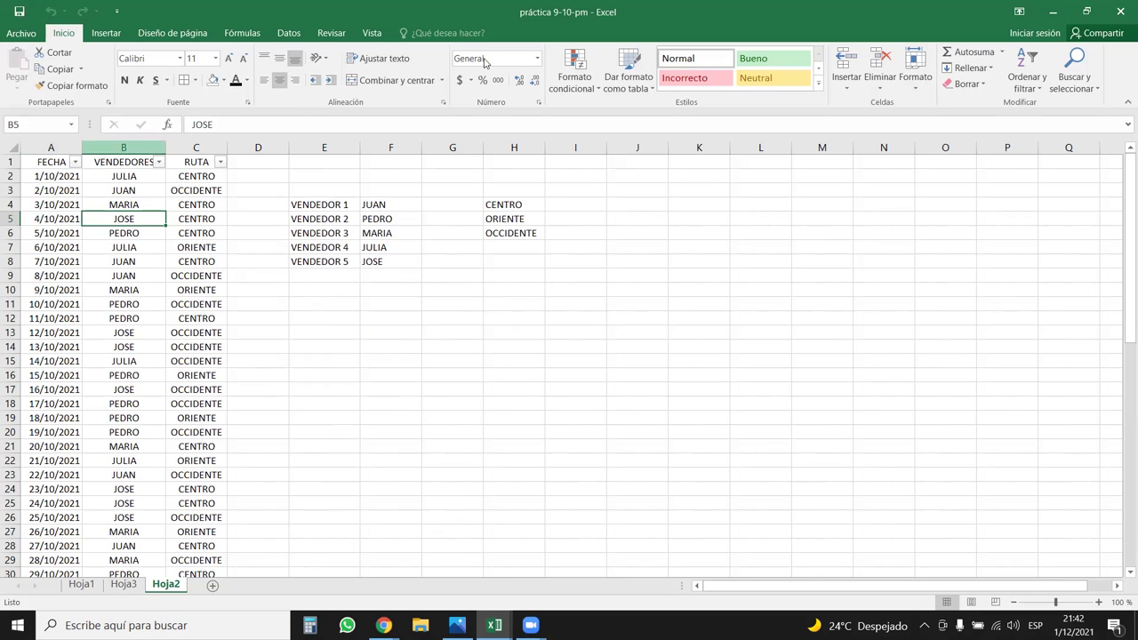
key("alt+h")
key("o")
key("i")
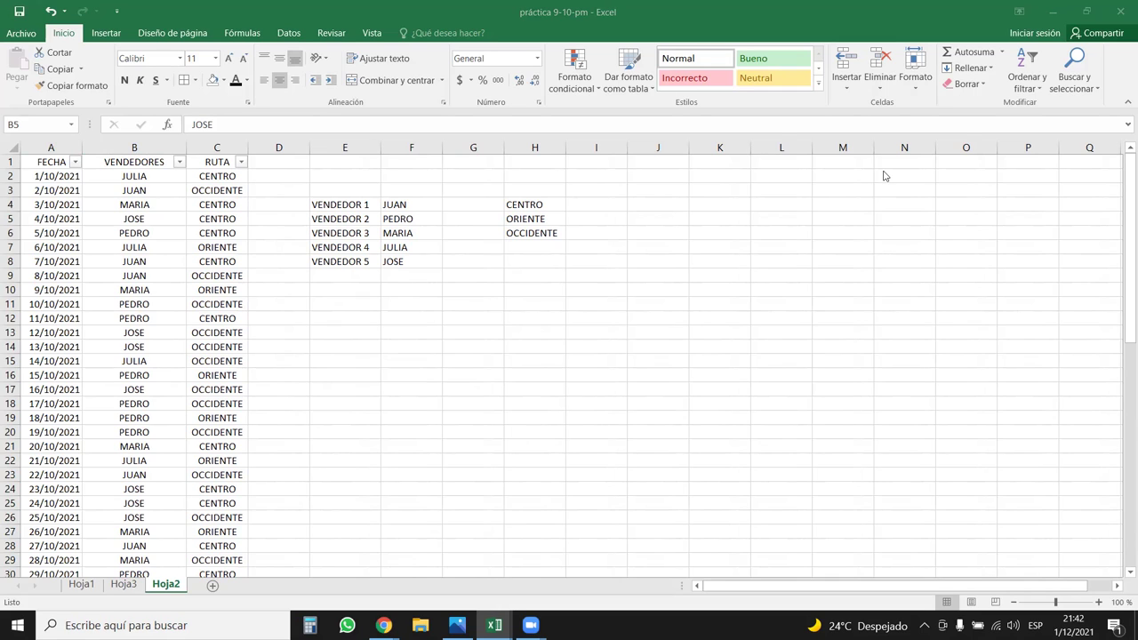
left_click(158, 224)
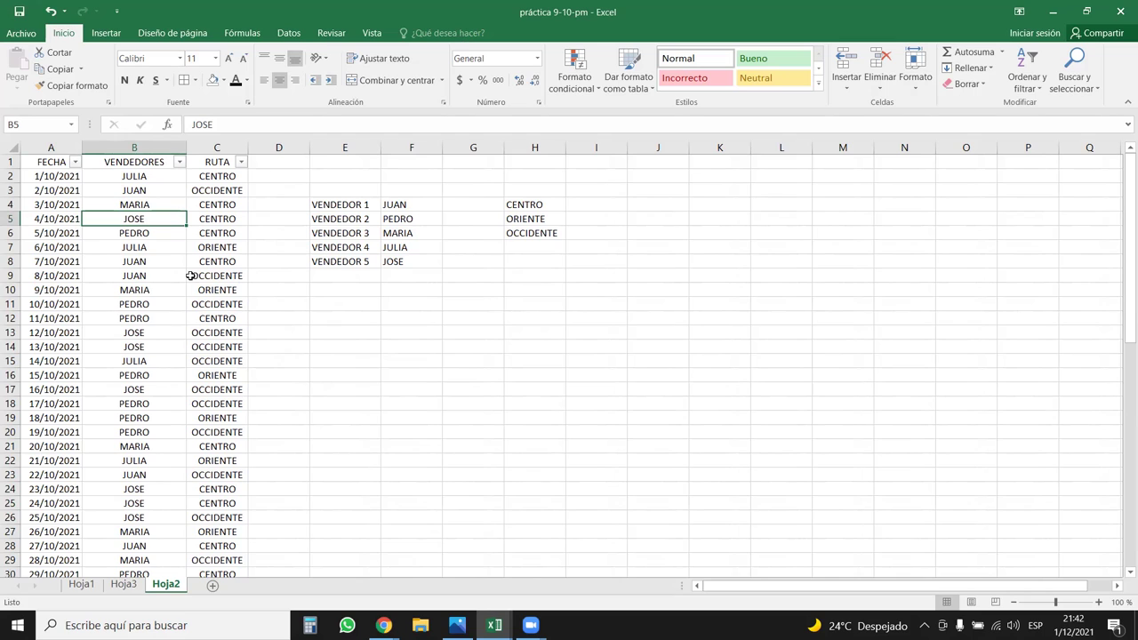
left_click(130, 317)
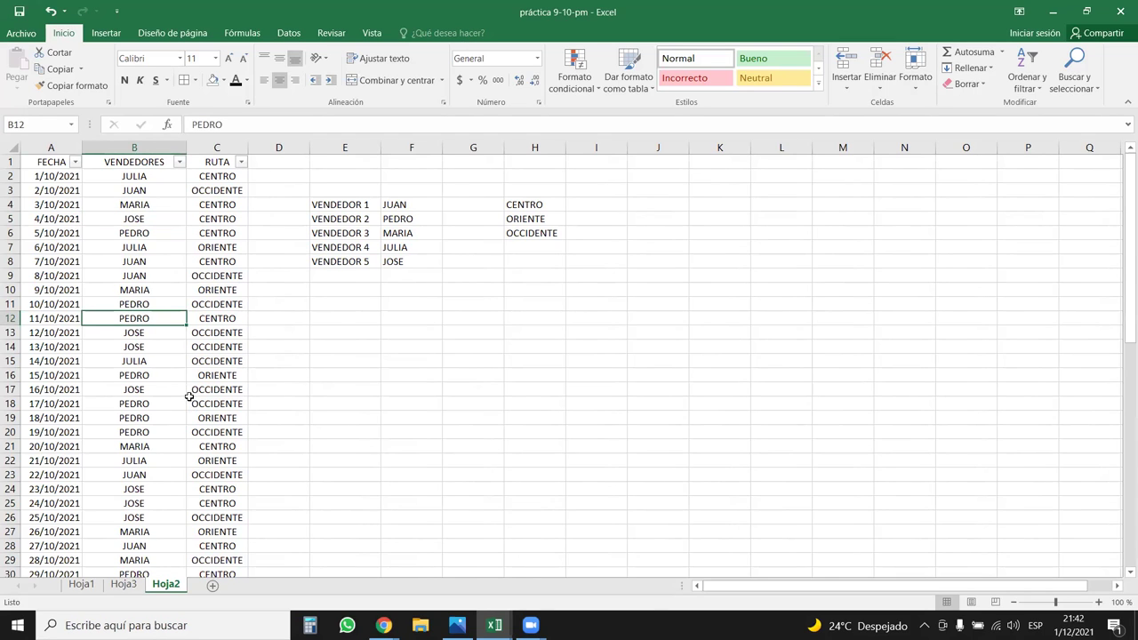
left_click(177, 252)
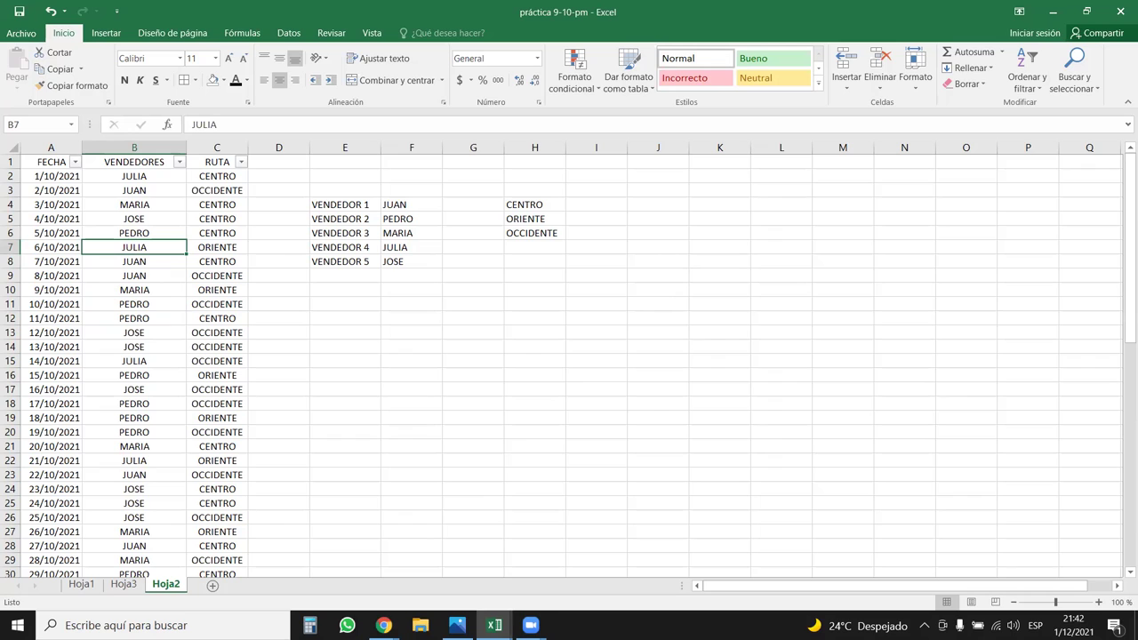
Step: Minimize the current workbook and open the workbook "Ejercicio buscar y reemplazar" from the desktop
left_click(495, 626)
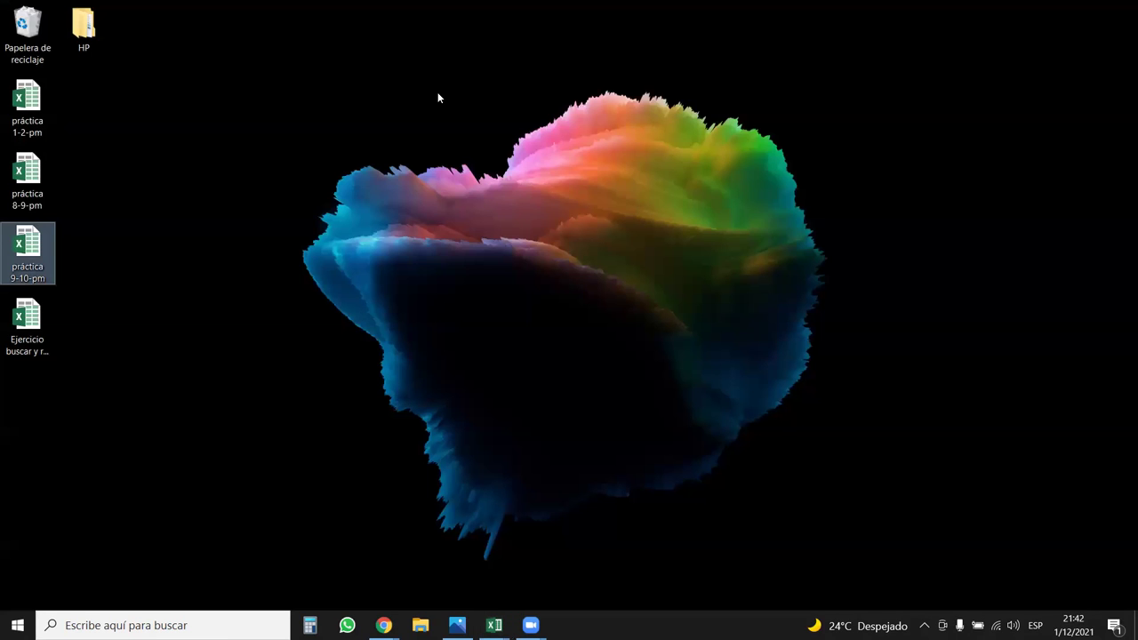
left_click(437, 98)
left_click(27, 325)
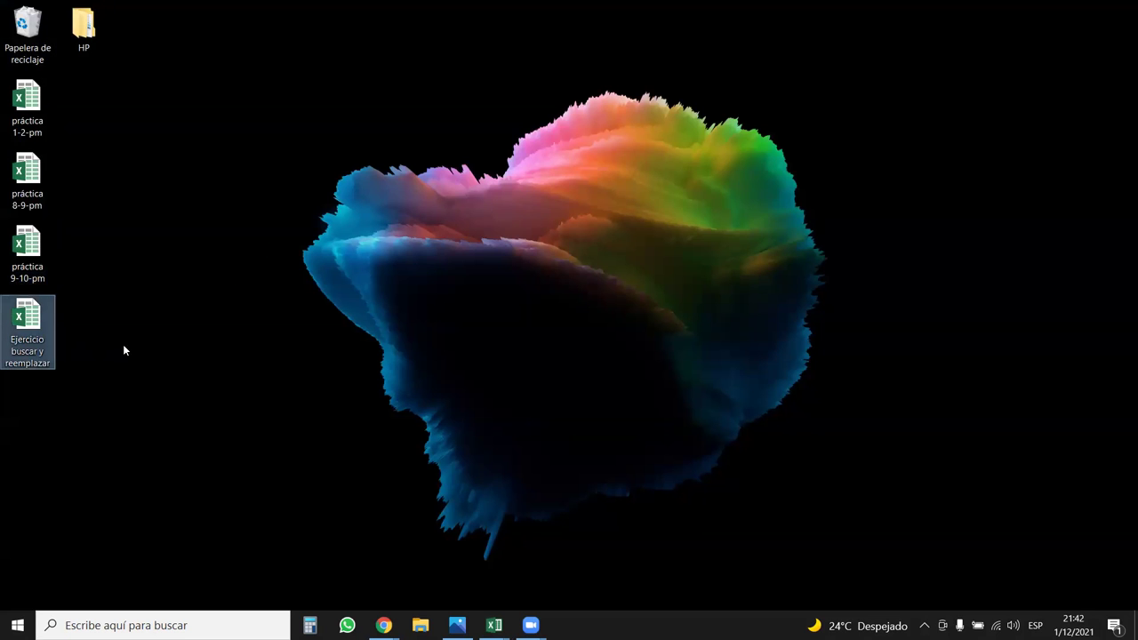
double_click(46, 324)
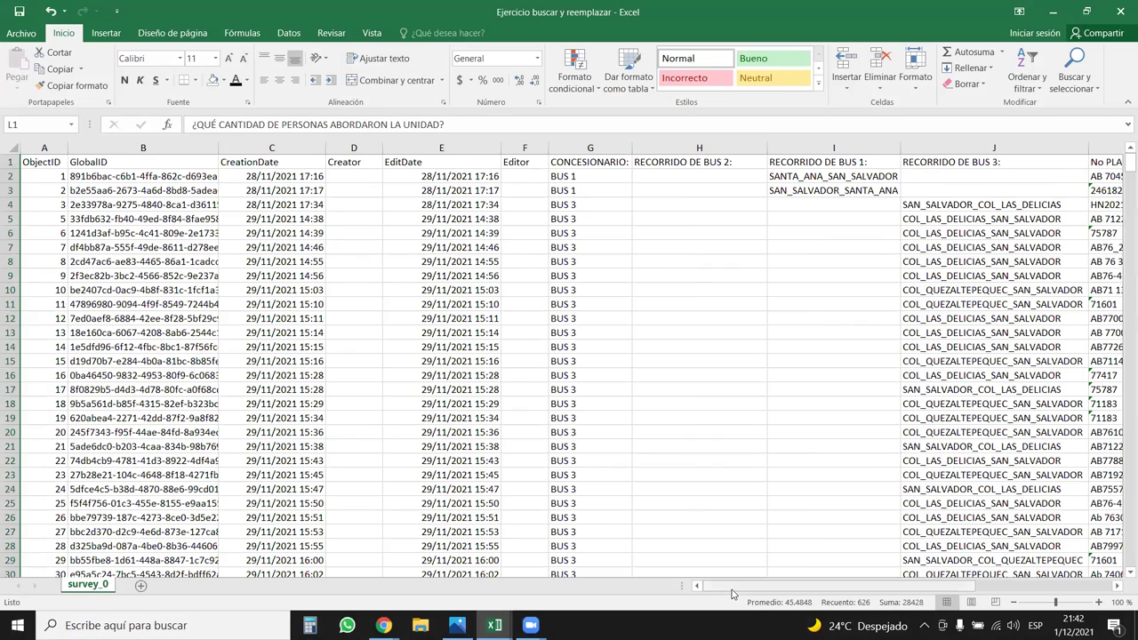
Step: Look over the survey_0 columns from ObjectID across to the passenger count and back
left_click_drag(735, 587, 903, 580)
left_click(813, 582)
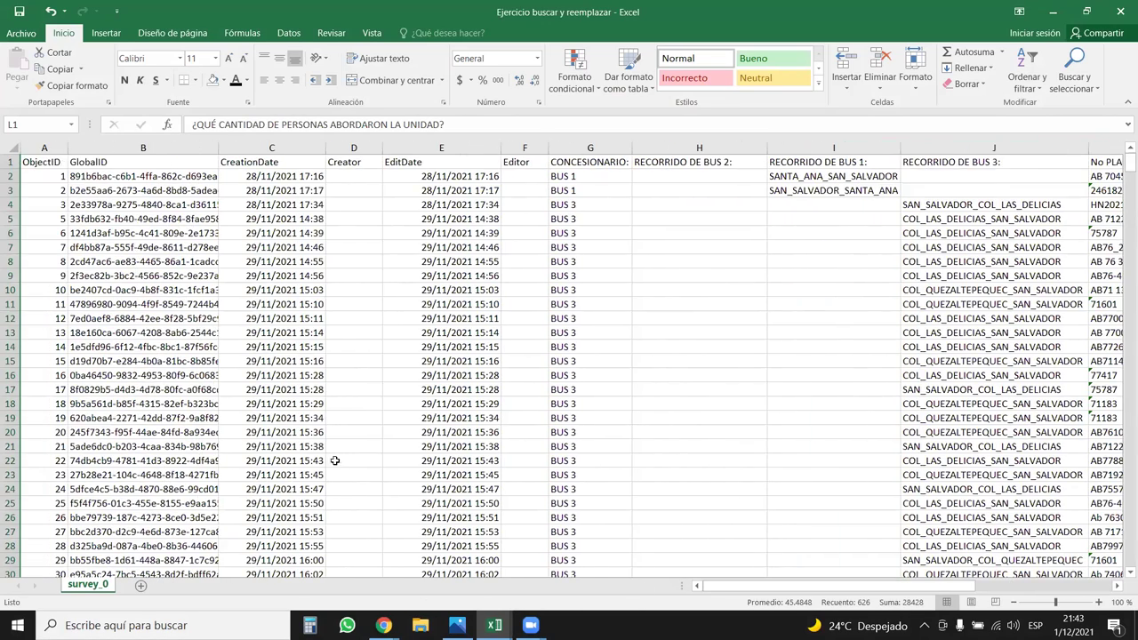
left_click(310, 233)
left_click_drag(755, 587, 894, 587)
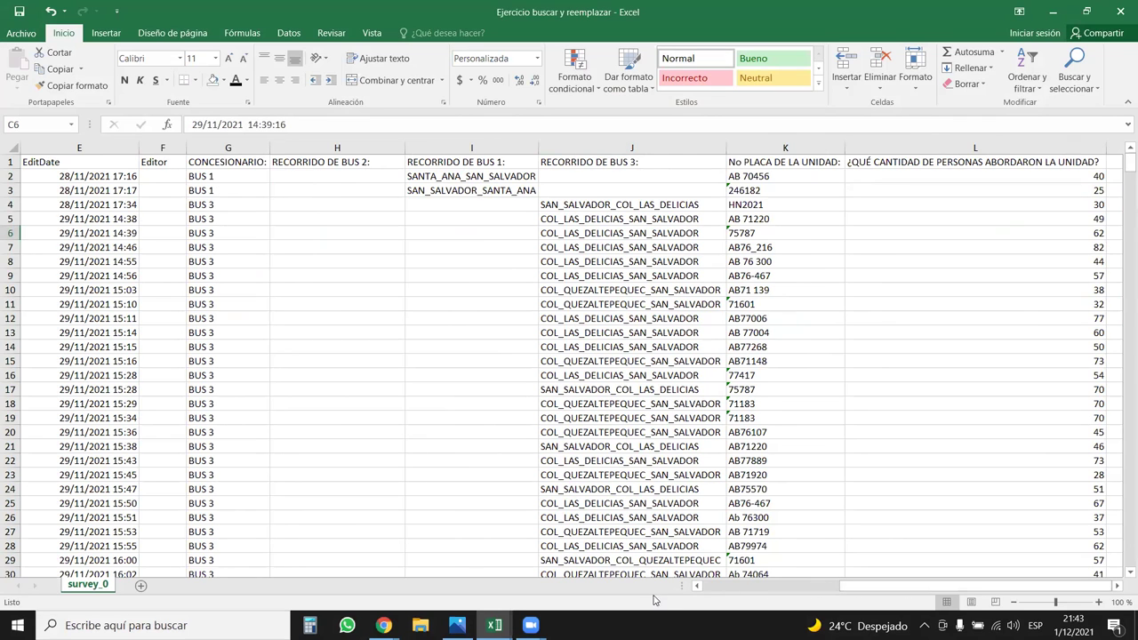
left_click_drag(842, 587, 640, 576)
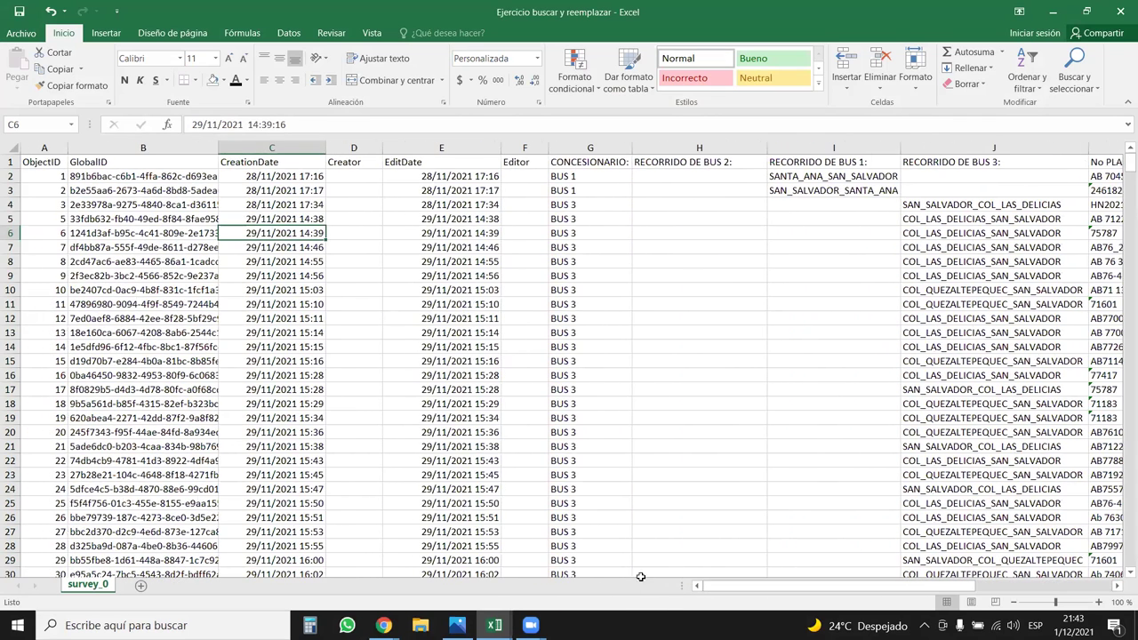
Step: Go to the last record in the GlobalID column and return to its header
left_click(151, 218)
key("ctrl+Down")
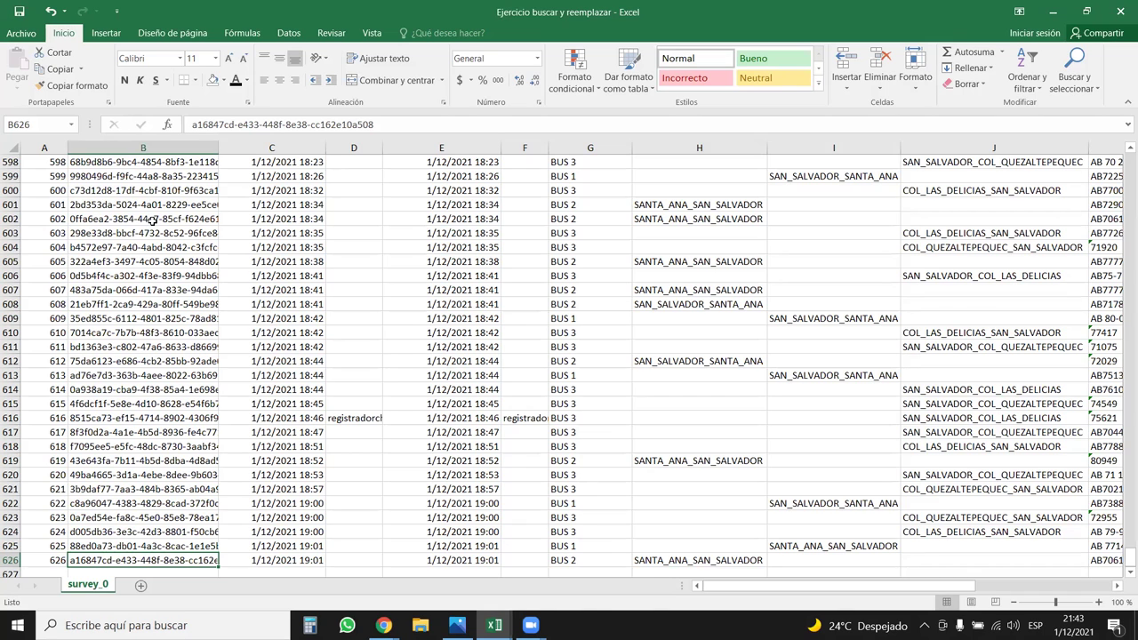
key("ctrl+Up")
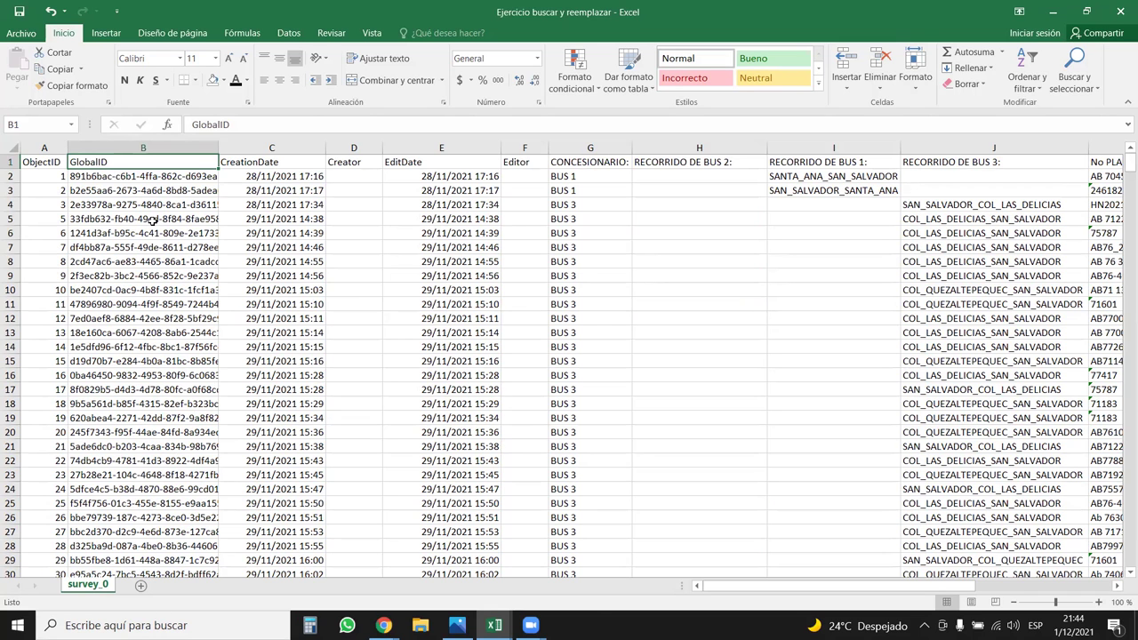
Step: Walk back and forth along the header row to examine the survey fields, including CONCESIONARIO, the bus routes, plate number and passenger count
key("Right")
key("Right")
key("Right")
key("Right")
key("Right")
key("Right")
key("Right")
key("Right")
key("Right")
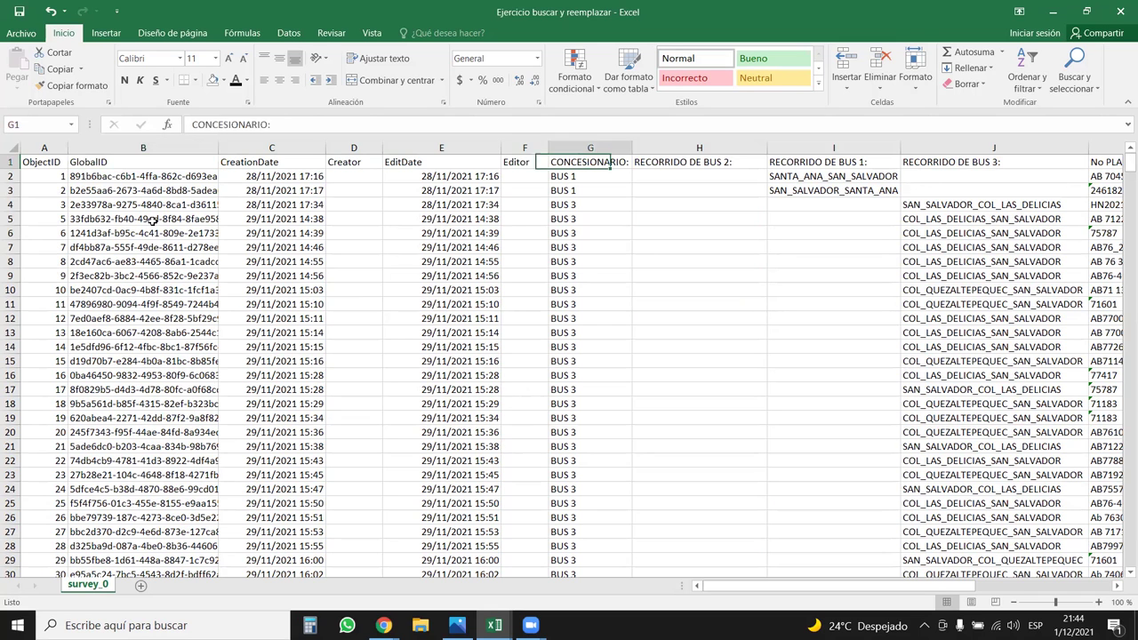
key("Right")
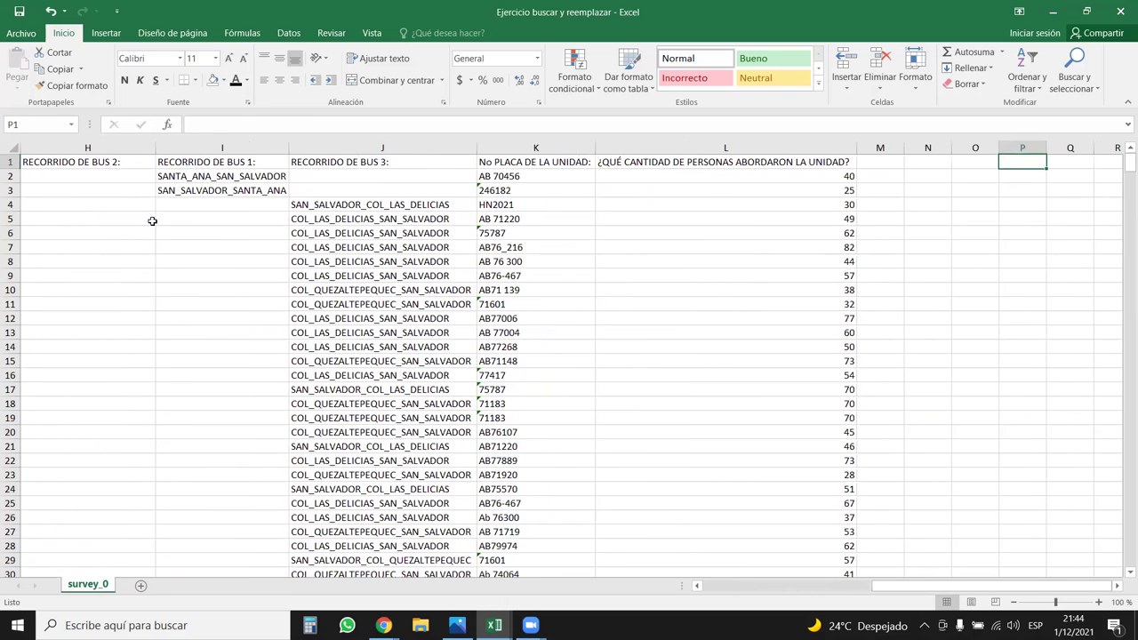
key("Left")
key("Right")
key("Right")
key("Left")
key("Left")
key("Left")
key("Left")
key("Left")
key("Left")
key("Left")
key("Left")
key("Left")
key("Left")
key("Left")
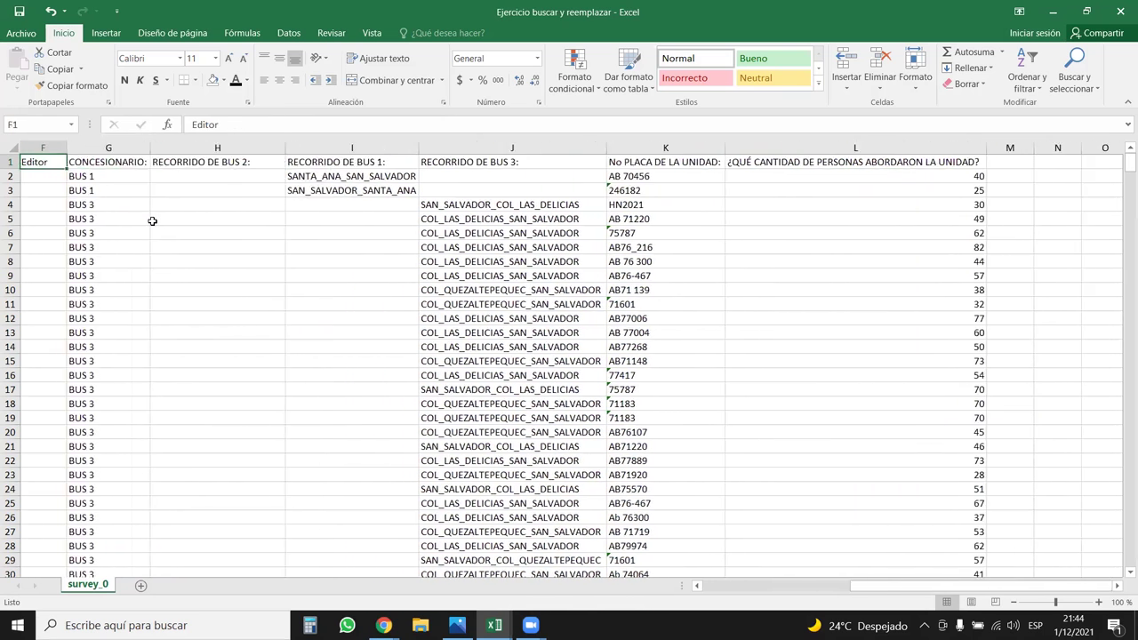
key("Left")
key("Right")
key("Right")
key("Right")
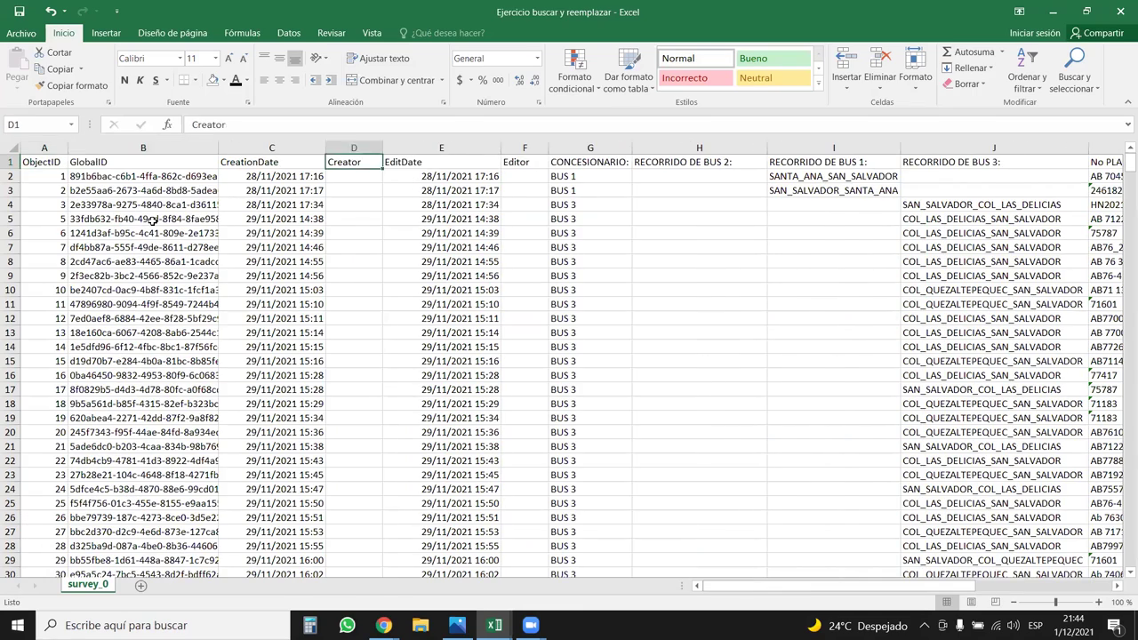
key("Right")
key("Right")
key("Right")
key("Down")
key("Down")
key("Down")
key("Up")
key("Up")
key("Up")
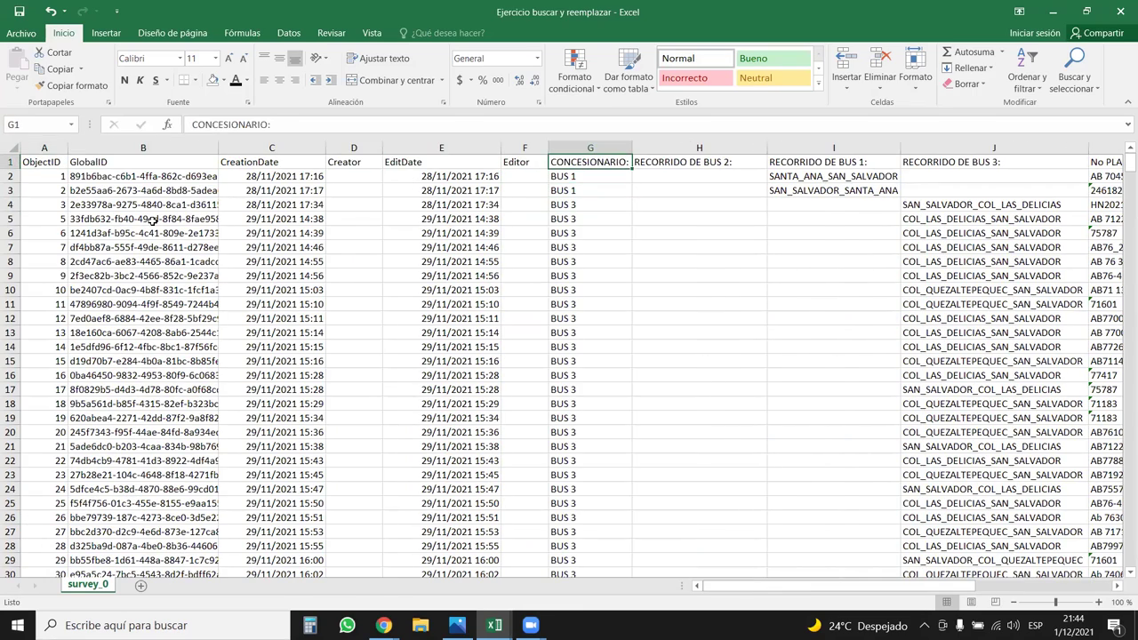
key("Right")
key("Right")
key("Right")
key("Right")
key("Right")
key("Right")
key("Right")
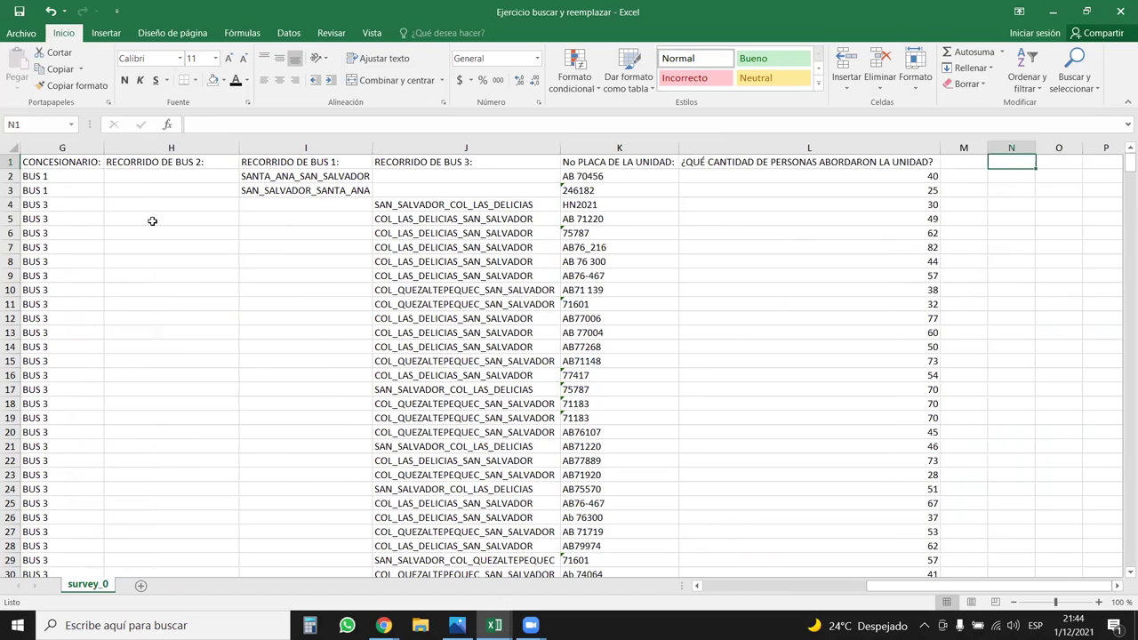
Step: Examine the first survey records across the columns, ending at the ObjectID header in A1
key("Left")
key("Left")
key("Down")
key("Down")
key("Down")
key("Down")
key("Down")
key("Down")
key("Left")
key("Left")
key("Left")
key("Left")
key("Left")
key("Left")
key("Left")
key("Left")
key("Left")
key("Left")
key("Left")
key("Right")
key("Right")
key("Right")
key("Right")
key("Right")
key("Right")
key("Left")
key("Left")
key("Left")
key("Left")
key("Left")
key("Left")
key("Up")
key("Up")
key("Up")
key("Up")
key("Up")
key("Up")
key("Down")
key("Down")
key("Down")
key("Down")
key("Up")
key("Up")
key("Up")
key("Up")
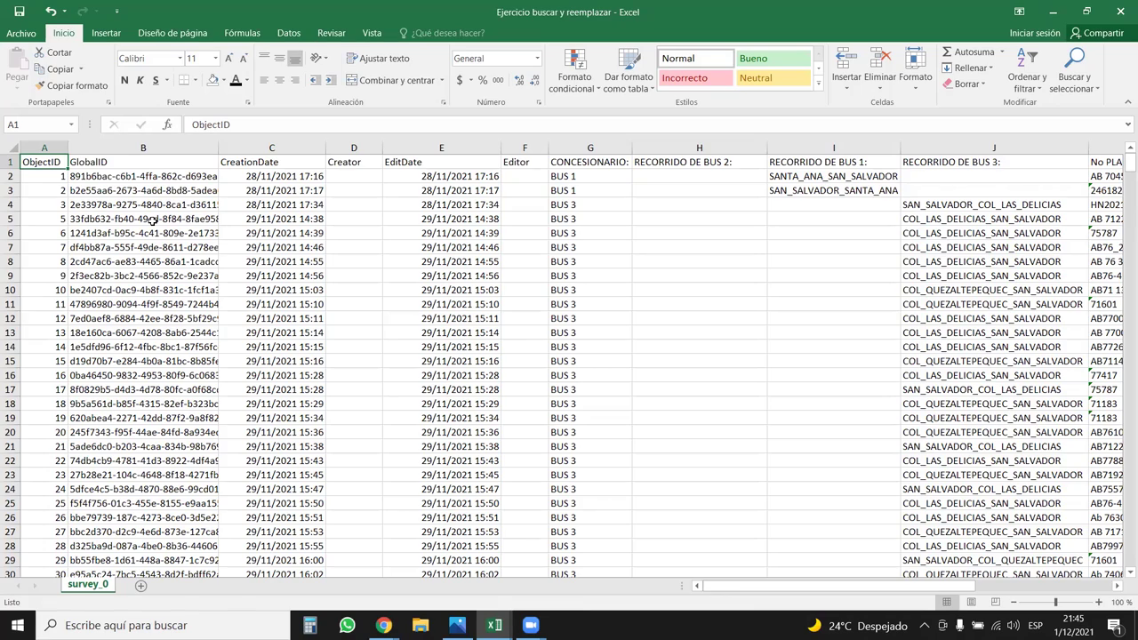
Step: Select the ObjectID values from the last record up to A2, excluding the header, to check how many records exist
key("ctrl+Down")
key("ctrl+shift+Up")
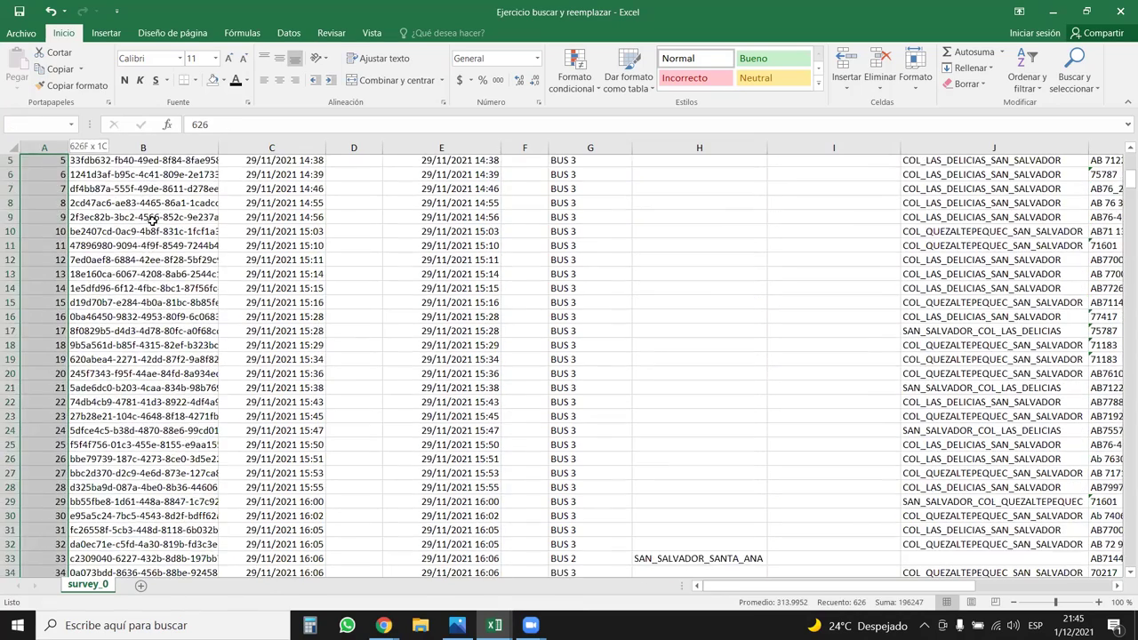
key("shift+Down")
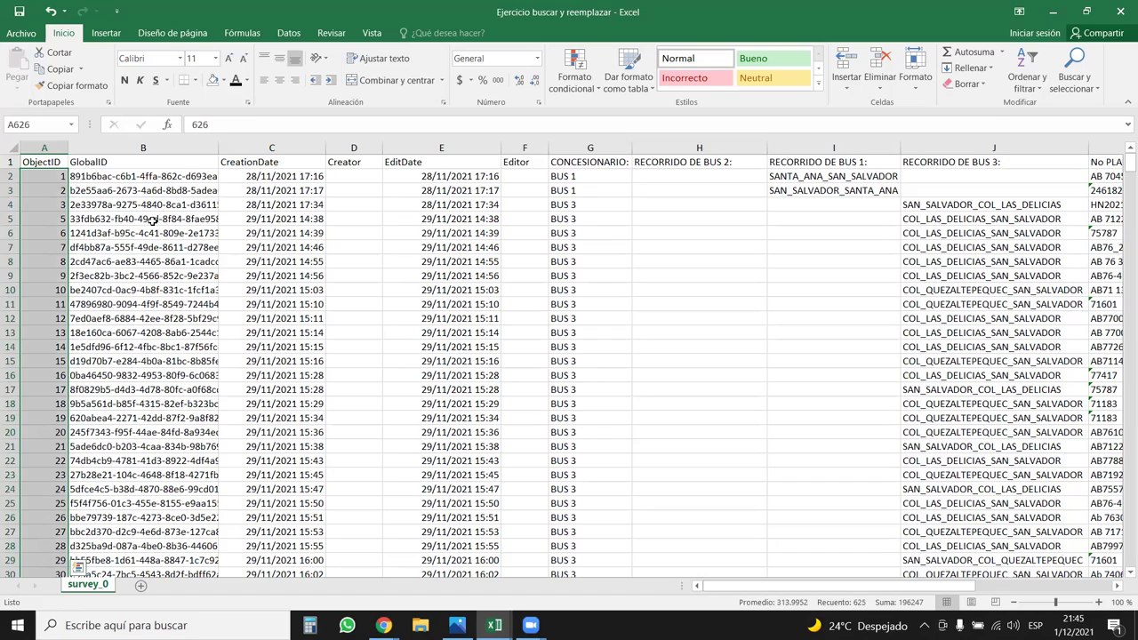
key("ctrl+shift+Down")
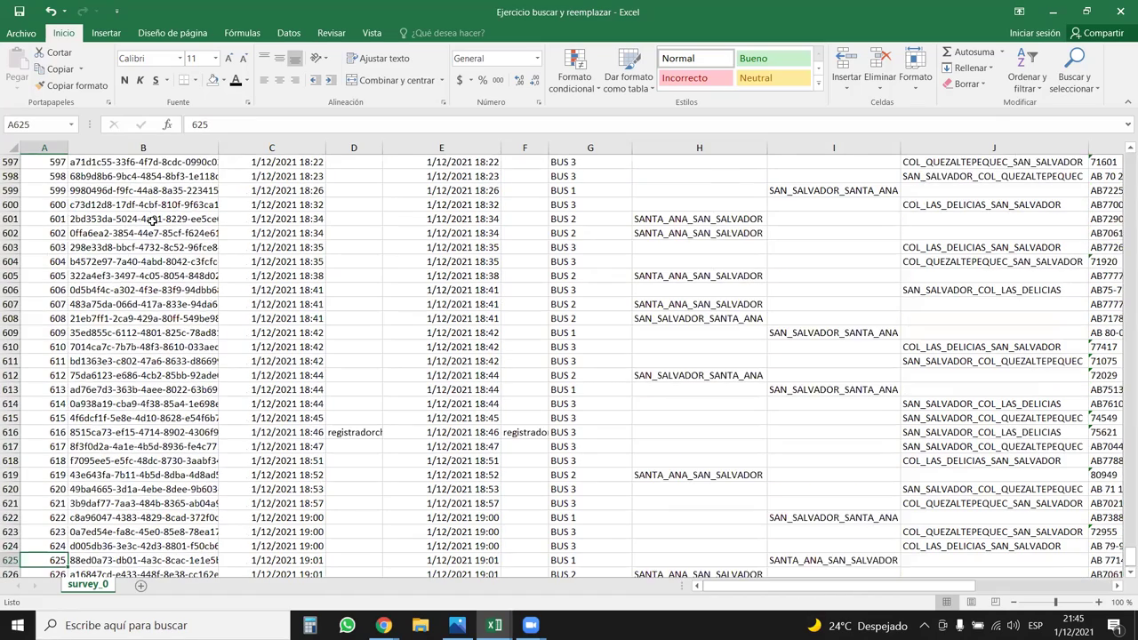
Step: Select the CreationDate values from C2 down to the last record, excluding the header, to check the column's record count
key("ctrl+Up")
key("Right")
key("Right")
key("Right")
key("Left")
key("Down")
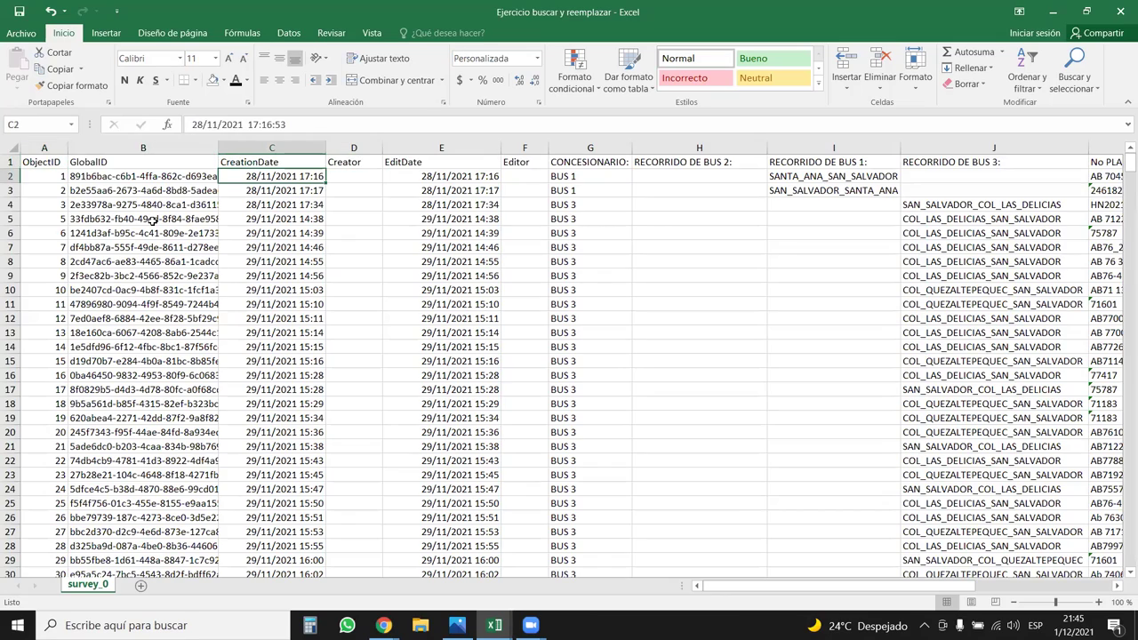
key("ctrl+shift+Down")
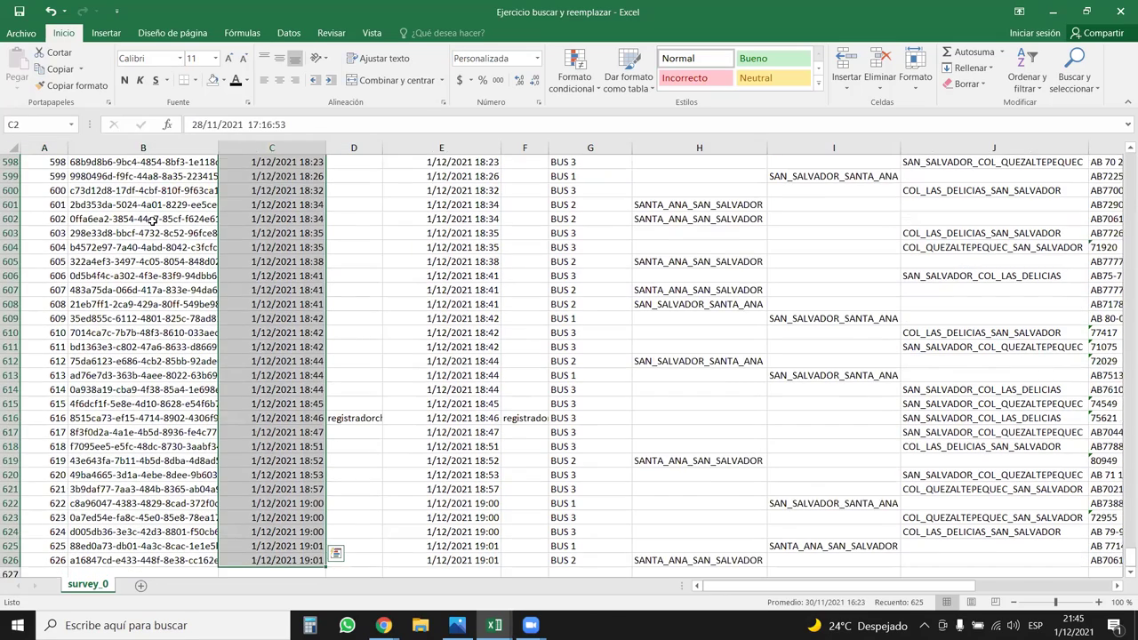
Step: Return to the top of the CreationDate column and check its first few records and header
key("ctrl+Up")
key("Down")
key("Down")
key("Down")
key("Up")
key("Up")
key("Up")
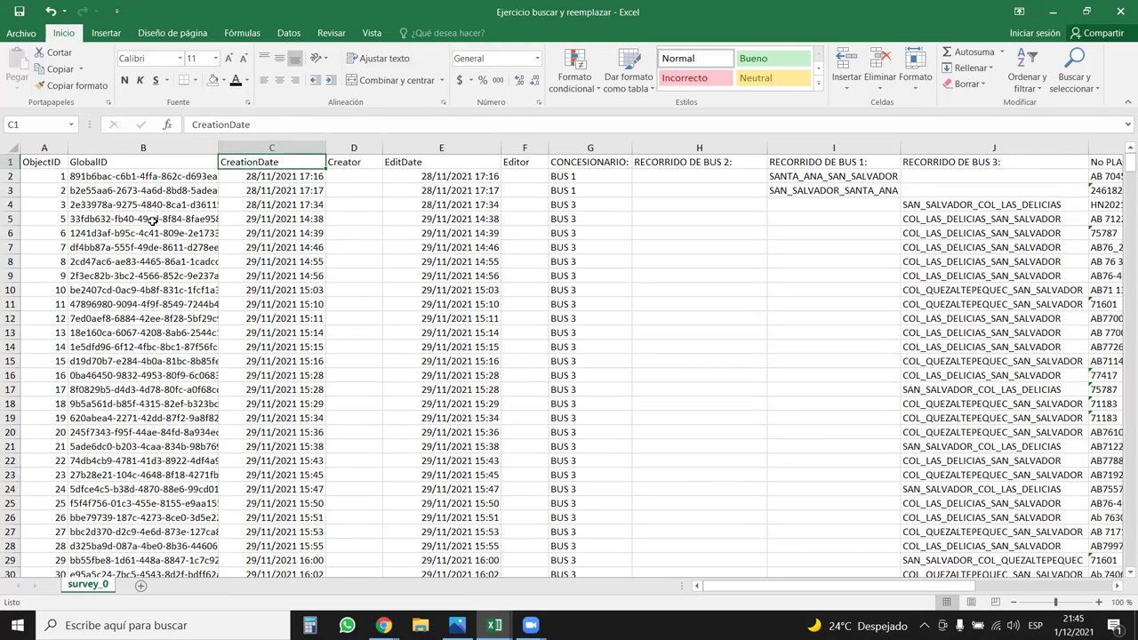
left_click_drag(44, 147, 440, 149)
left_click_drag(525, 147, 32, 139)
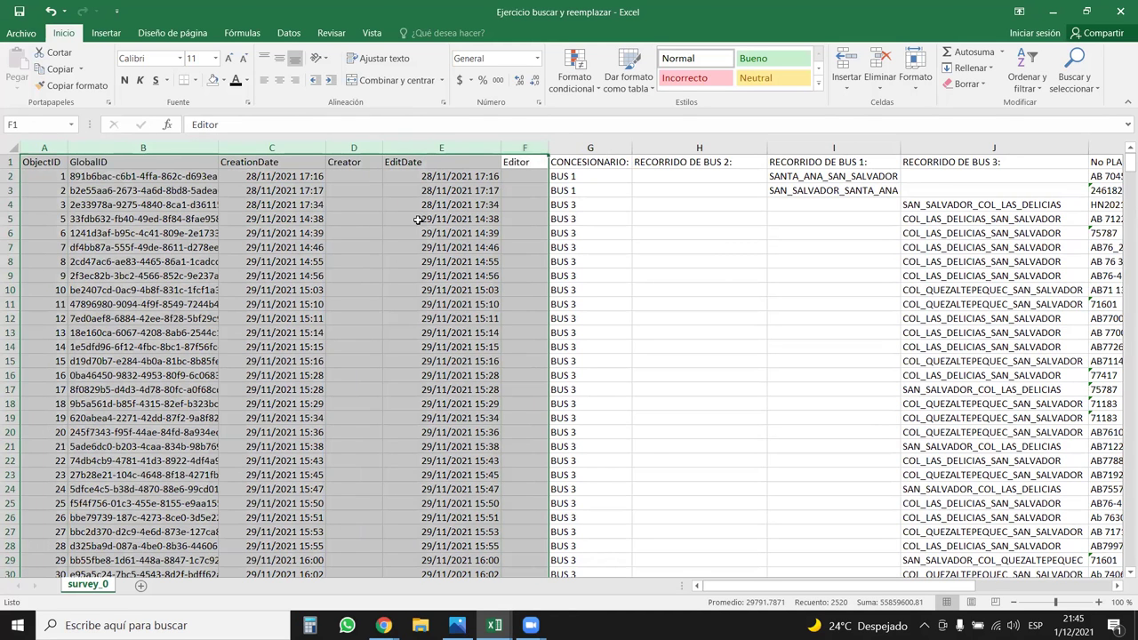
left_click(265, 148)
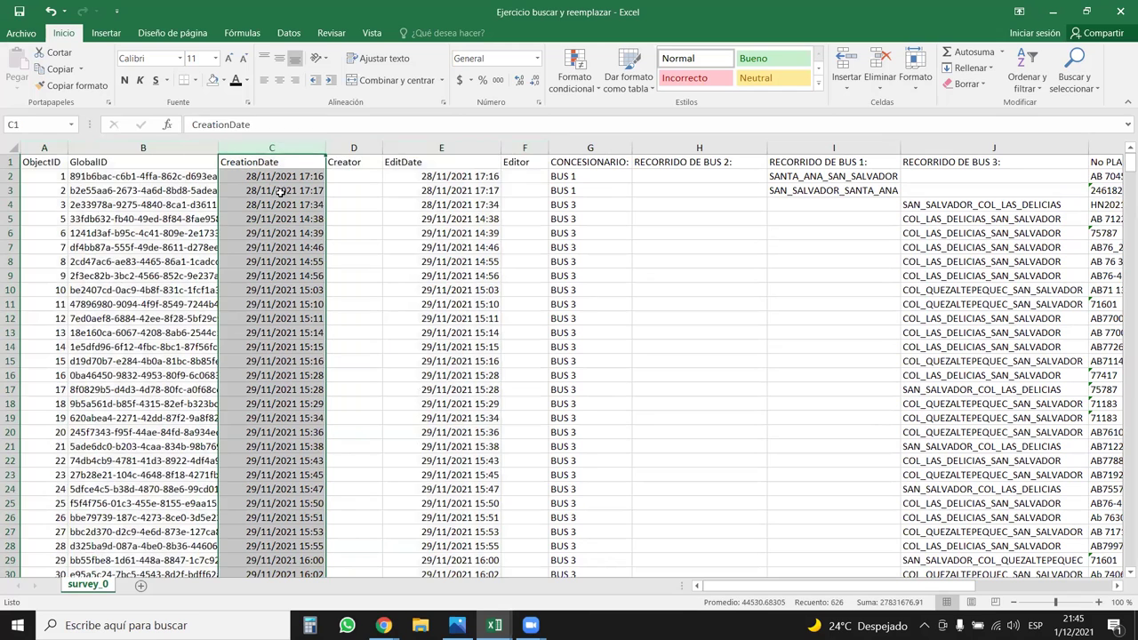
left_click_drag(45, 148, 147, 148)
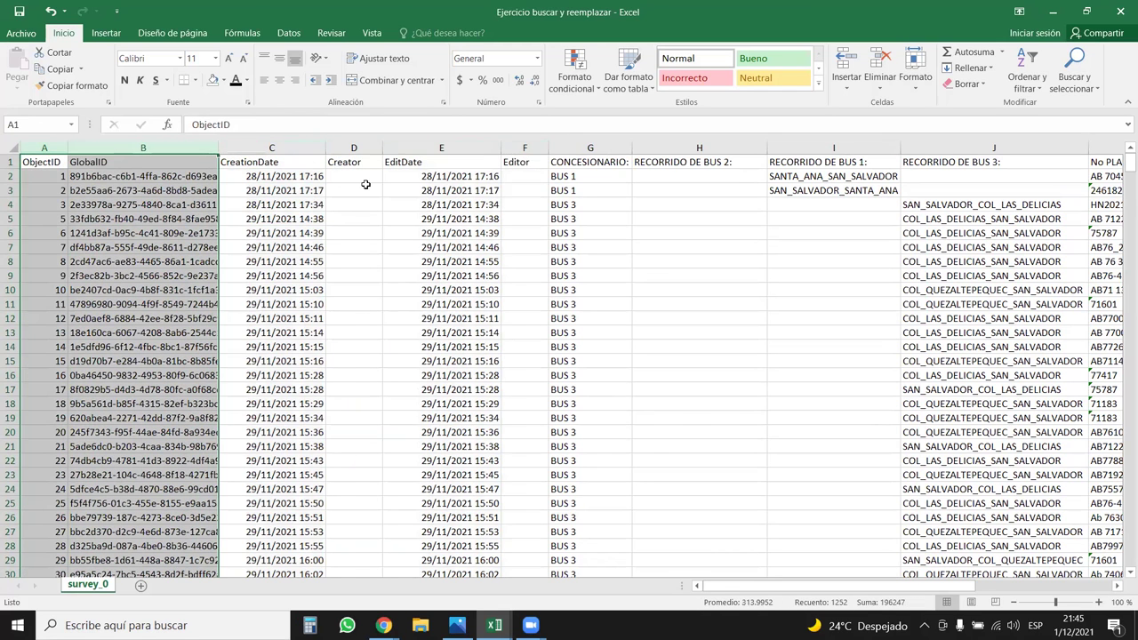
left_click_drag(369, 147, 520, 147)
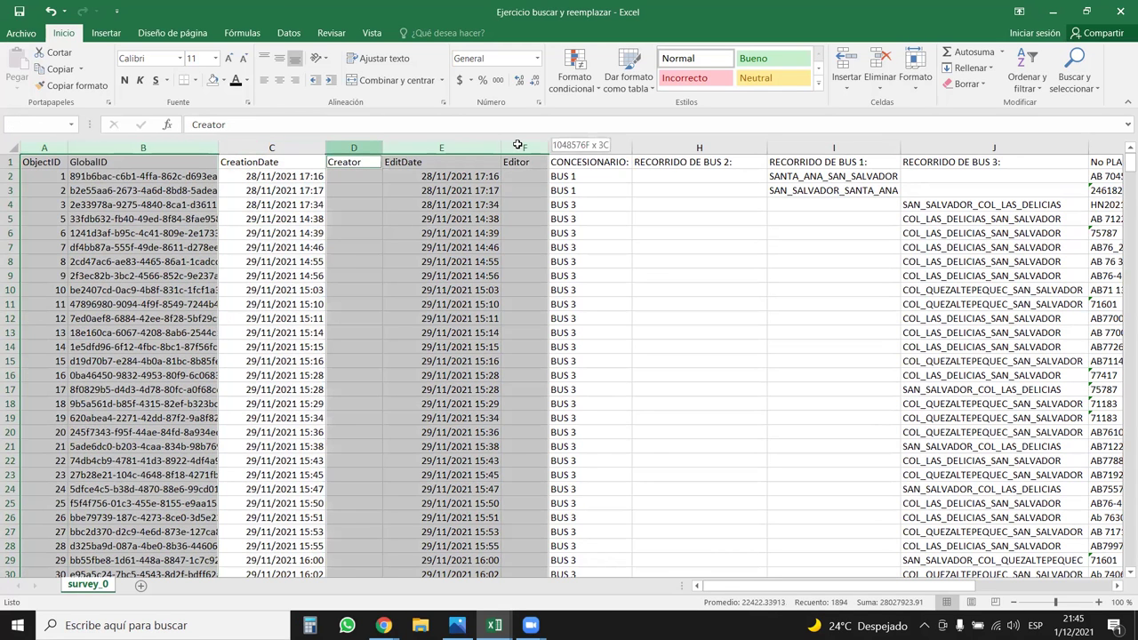
left_click(209, 434)
Step: Delete the ObjectID, GlobalID, Creator, EditDate and Editor columns, leaving CreationDate in place
left_click_drag(44, 147, 147, 147)
left_click_drag(354, 147, 502, 149)
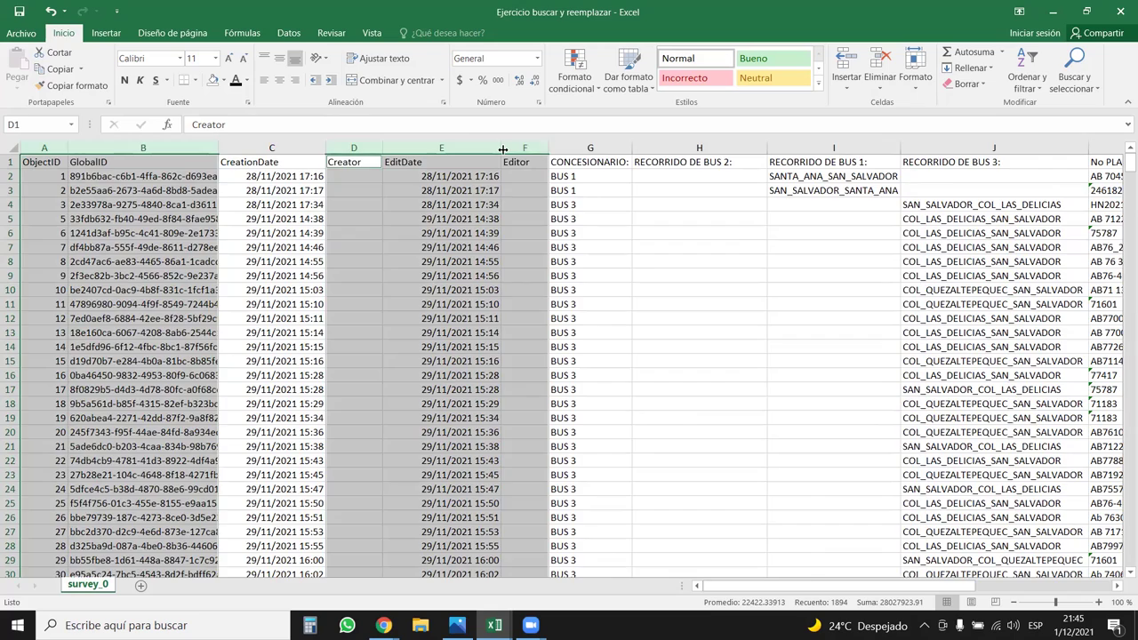
key("ctrl+minus")
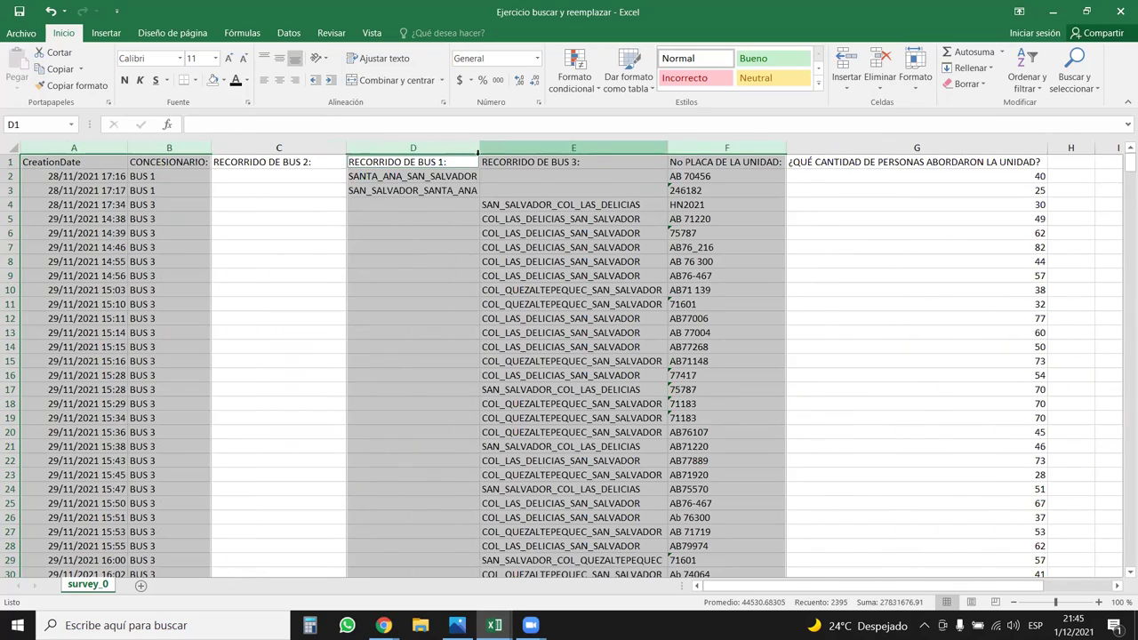
Step: Examine the CONCESIONARIO header and the separate RECORRIDO DE BUS 2, BUS 1 and BUS 3 columns one after another
left_click(259, 274)
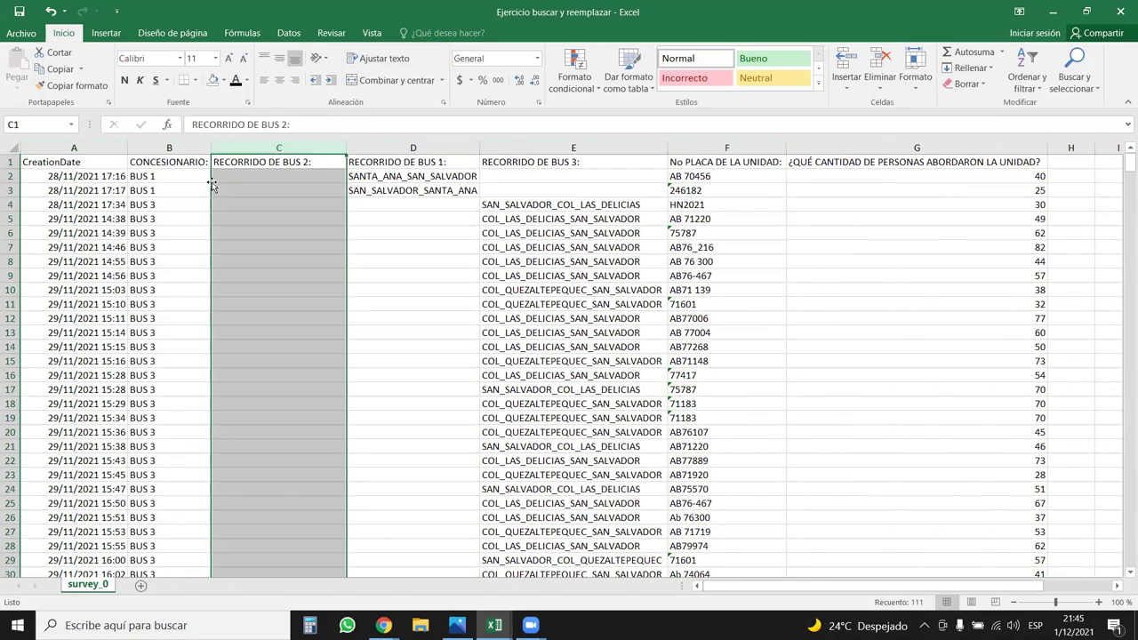
left_click(161, 168)
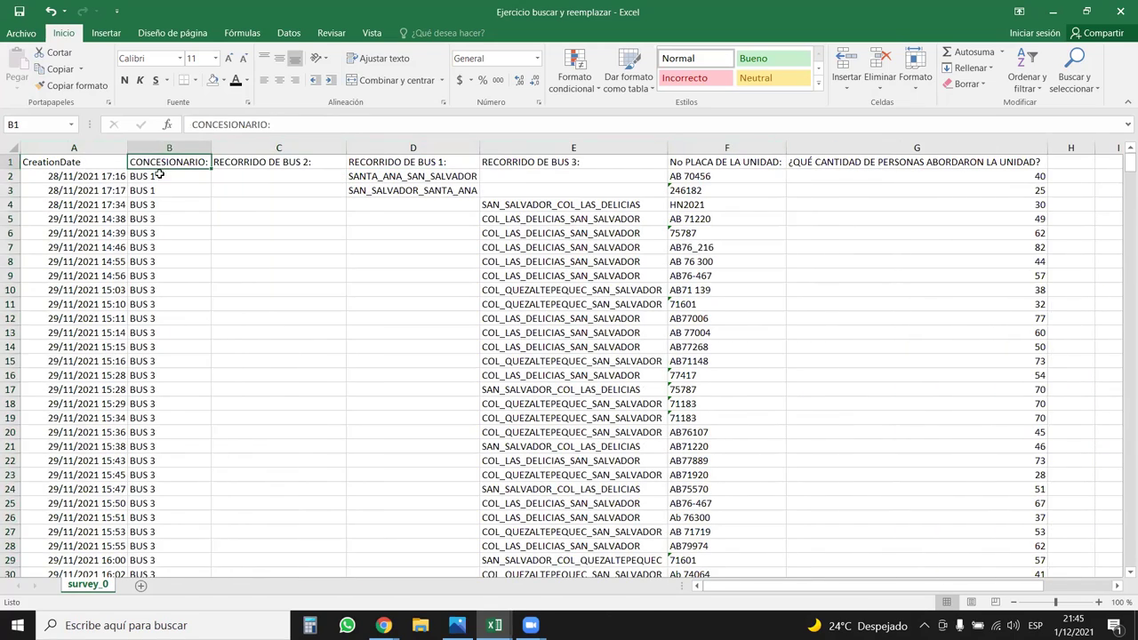
left_click(365, 143)
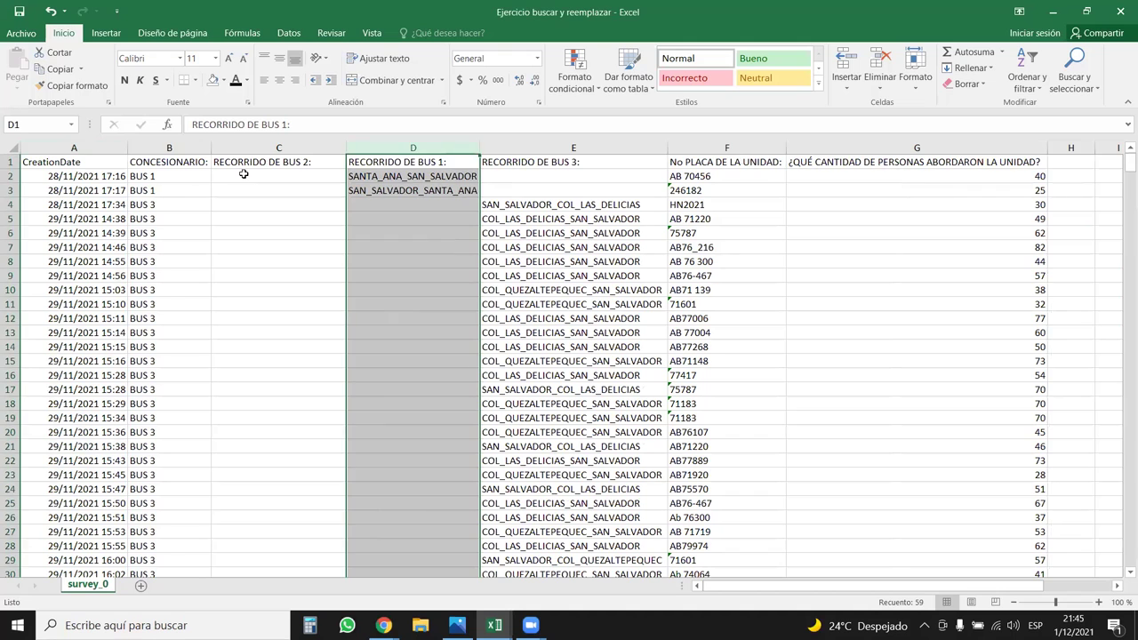
left_click(289, 145)
key("Right")
key("ctrl+space")
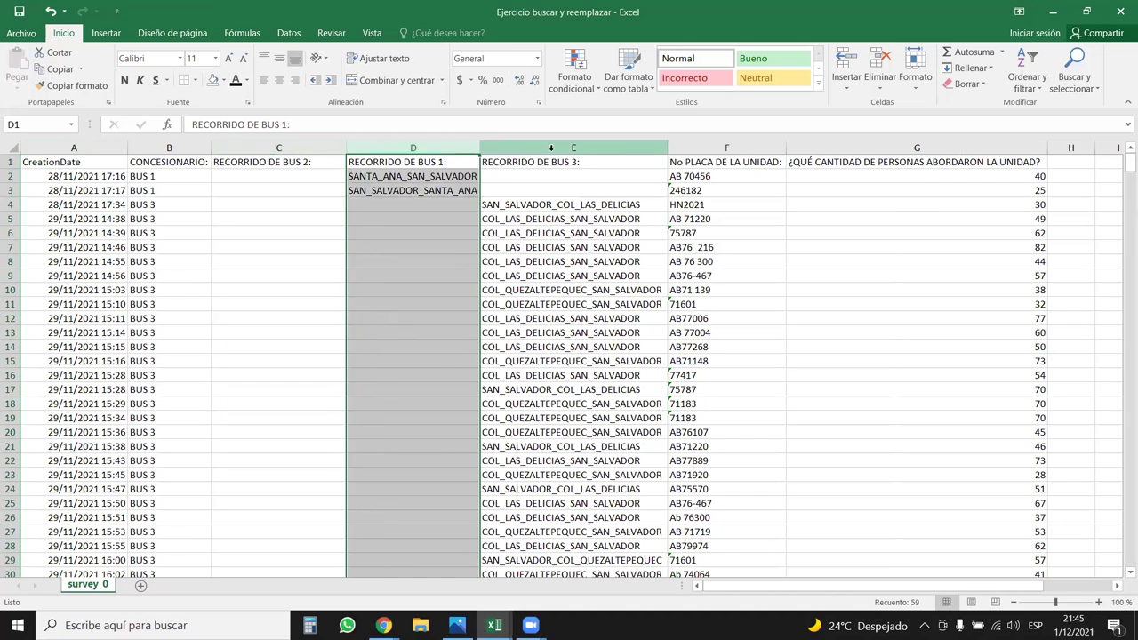
key("Right")
key("ctrl+space")
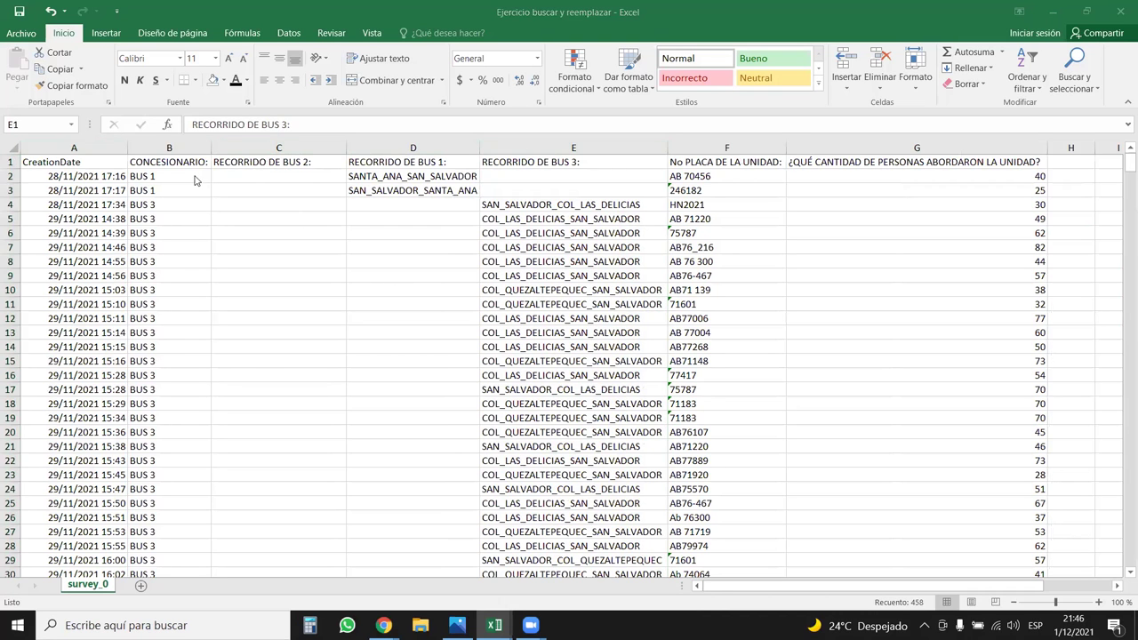
Step: Go back to the first row and highlight the CONCESIONARIO column against the RECORRIDO DE BUS 1 and BUS 3 columns
left_click(356, 246)
key("ctrl+Home")
key("Right")
key("ctrl+space")
key("Right")
key("Right")
key("ctrl+space")
key("Right")
key("ctrl+space")
left_click_drag(478, 261, 471, 276)
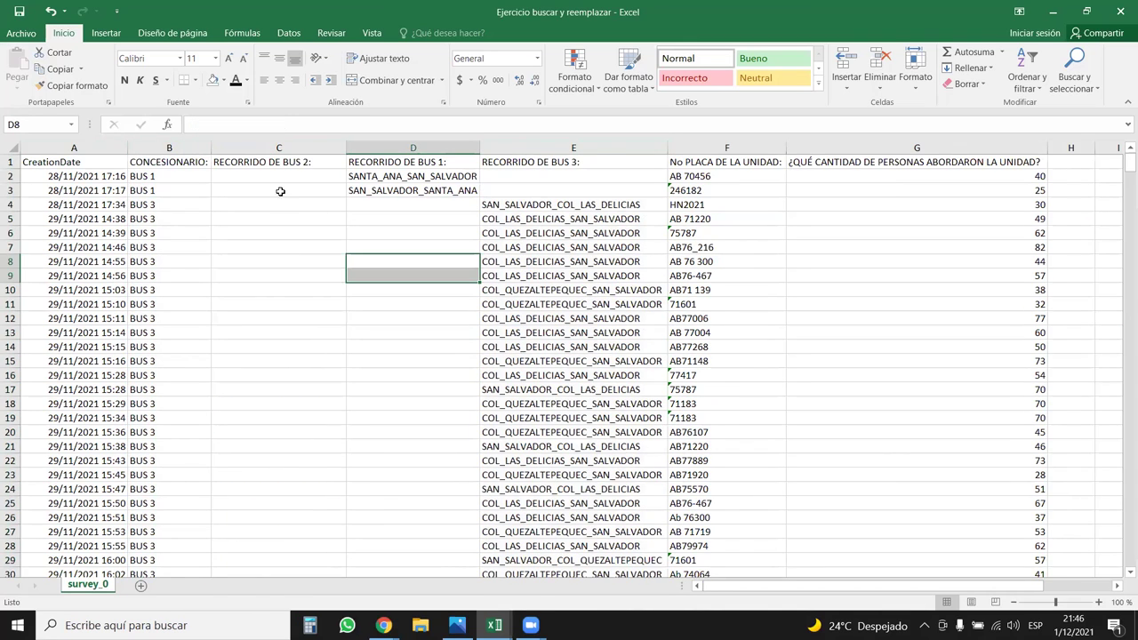
Step: Highlight the RECORRIDO DE BUS 2 column and compare it with the bus values in CONCESIONARIO
left_click(290, 157)
key("ctrl+space")
left_click(311, 176)
left_click(303, 160)
key("ctrl+space")
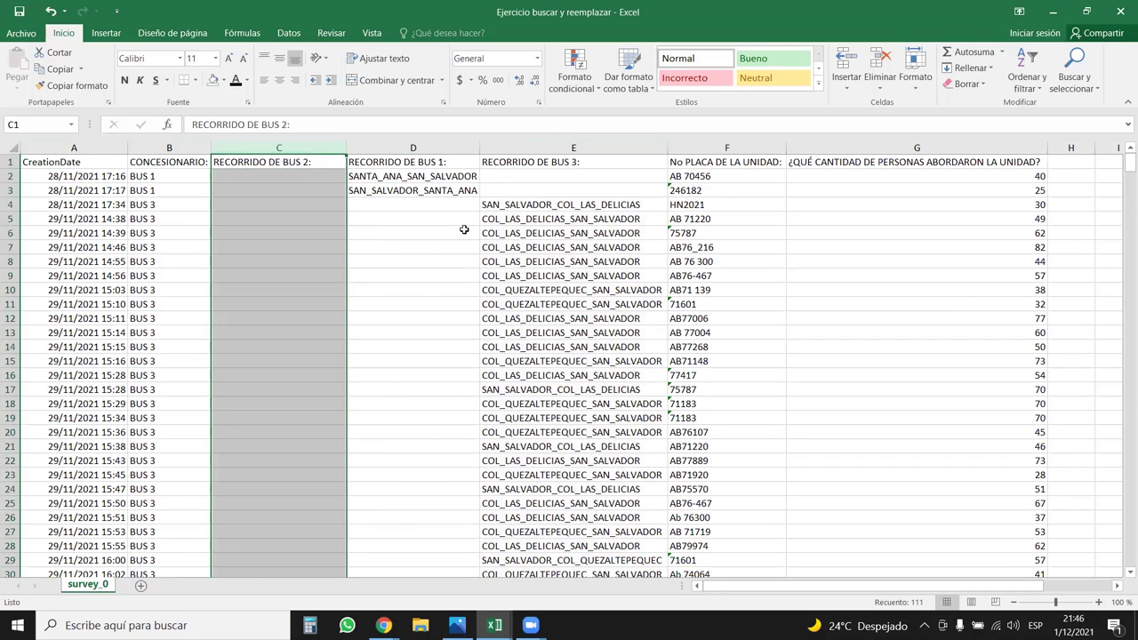
left_click(464, 229)
left_click(130, 222)
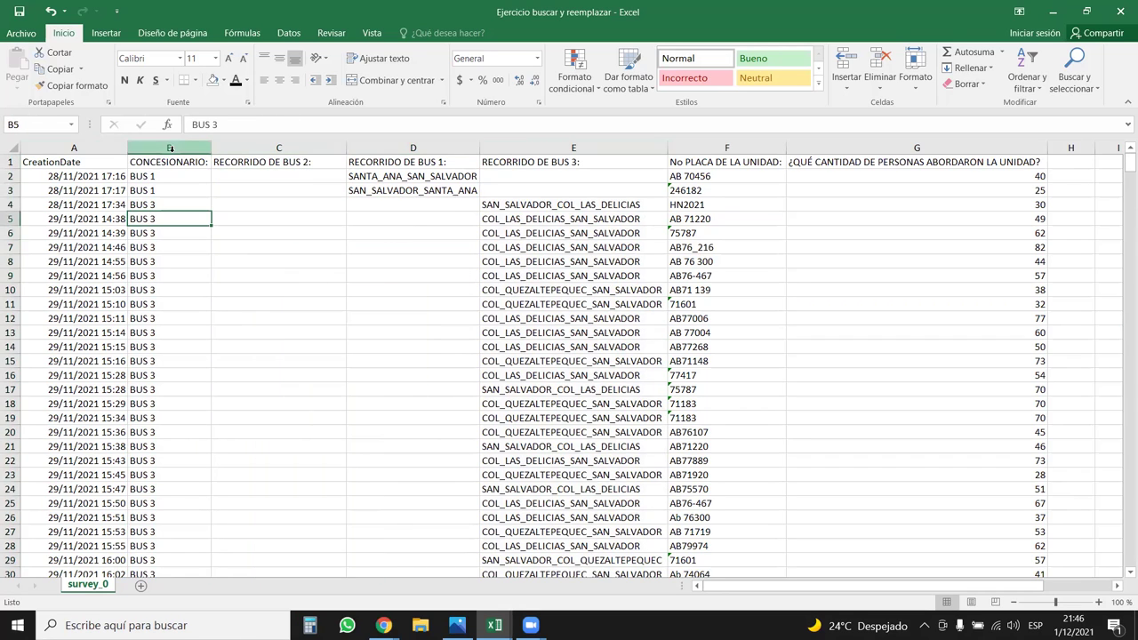
Step: Compare the BUS 1 records with their routes in column D and the BUS 3 records with their routes in column E
left_click(170, 149)
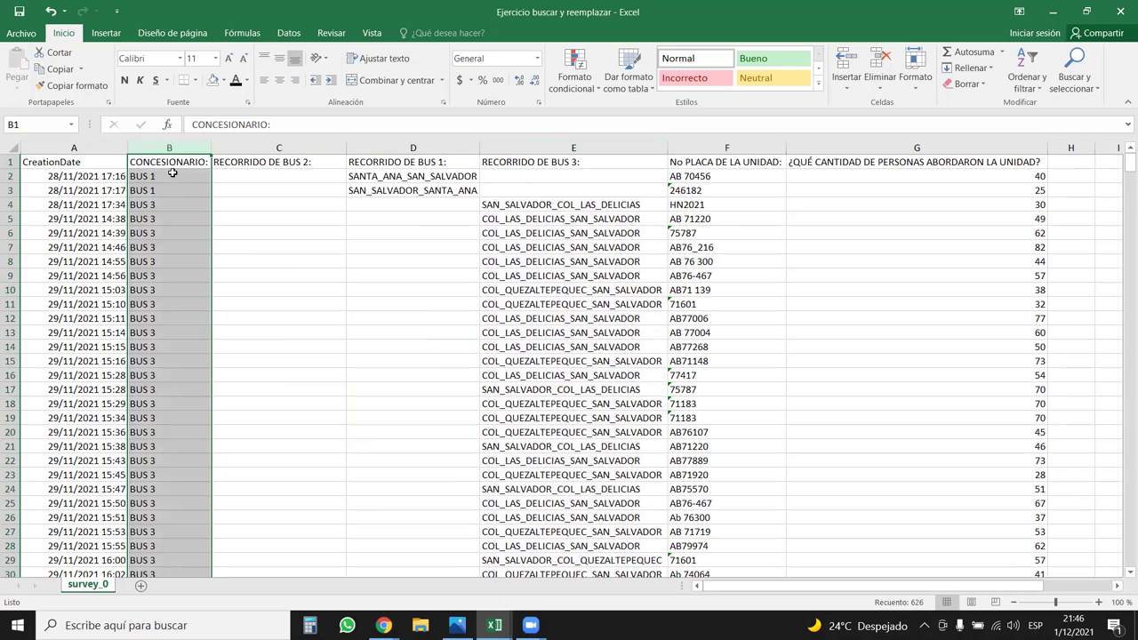
left_click_drag(173, 172, 173, 192)
left_click(409, 178)
left_click_drag(409, 178, 410, 192)
left_click(167, 205)
left_click_drag(167, 204, 174, 329)
left_click_drag(552, 207, 537, 334)
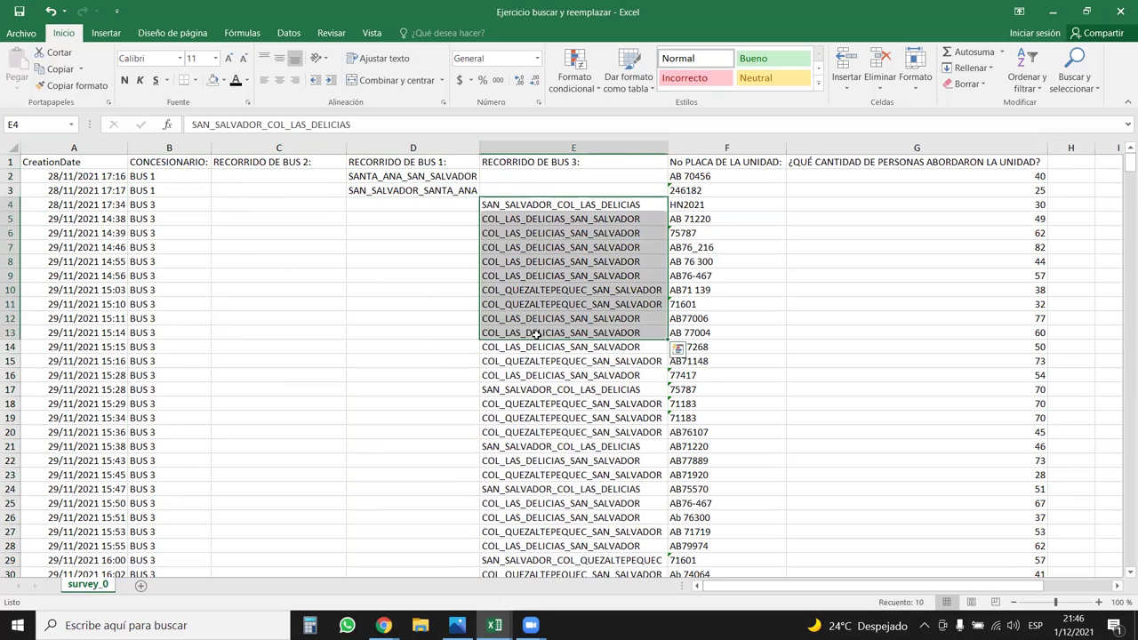
scroll(452, 348, "down", 15)
scroll(480, 345, "up", 12)
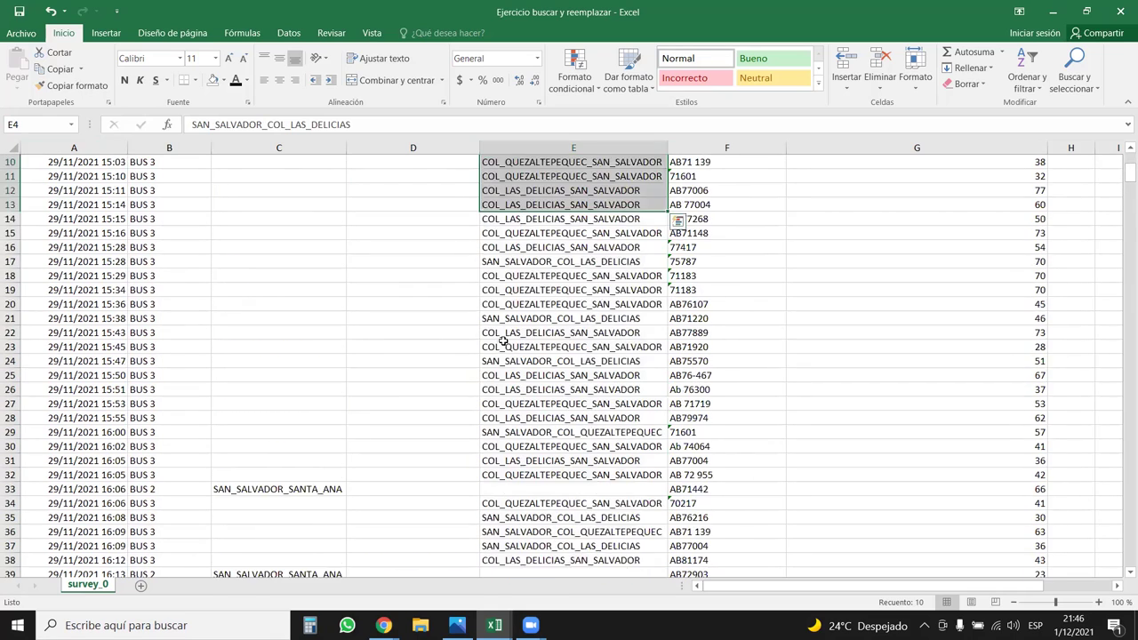
scroll(503, 341, "up", 3)
Step: Try moving some BUS 1 and BUS 3 routes into the RECORRIDO DE BUS 2 column, and undo the changes
left_click_drag(411, 176, 271, 197)
left_click_drag(544, 207, 305, 527)
key("ctrl+z")
key("ctrl+z")
key("ctrl+z")
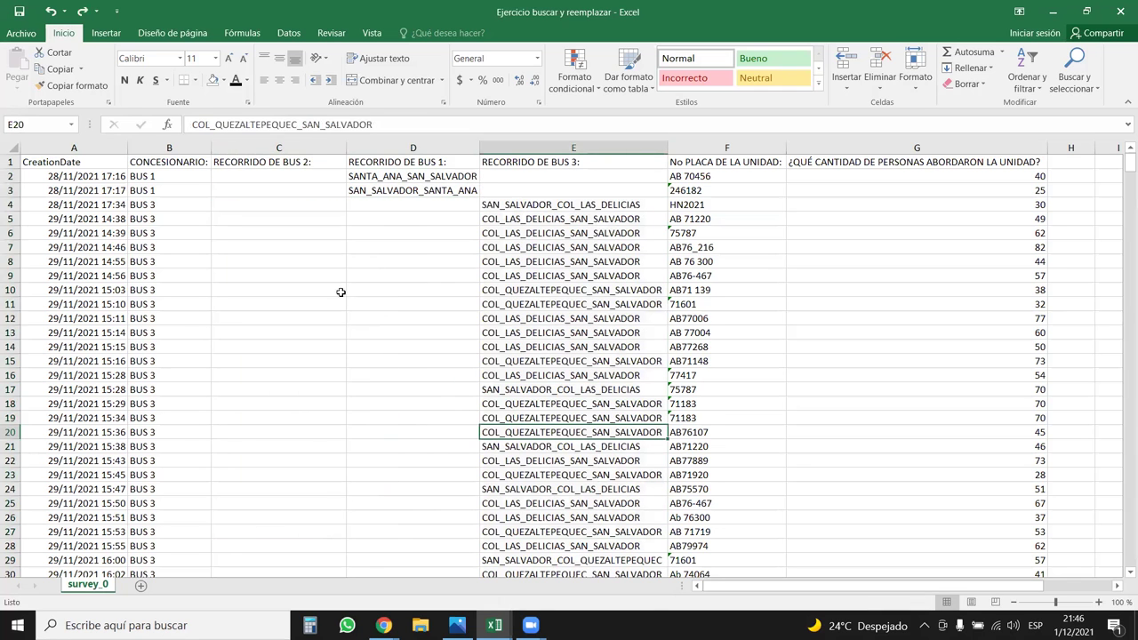
Step: Sort the whole table with headers by CONCESIONARIO, by values from A to Z
left_click(82, 161)
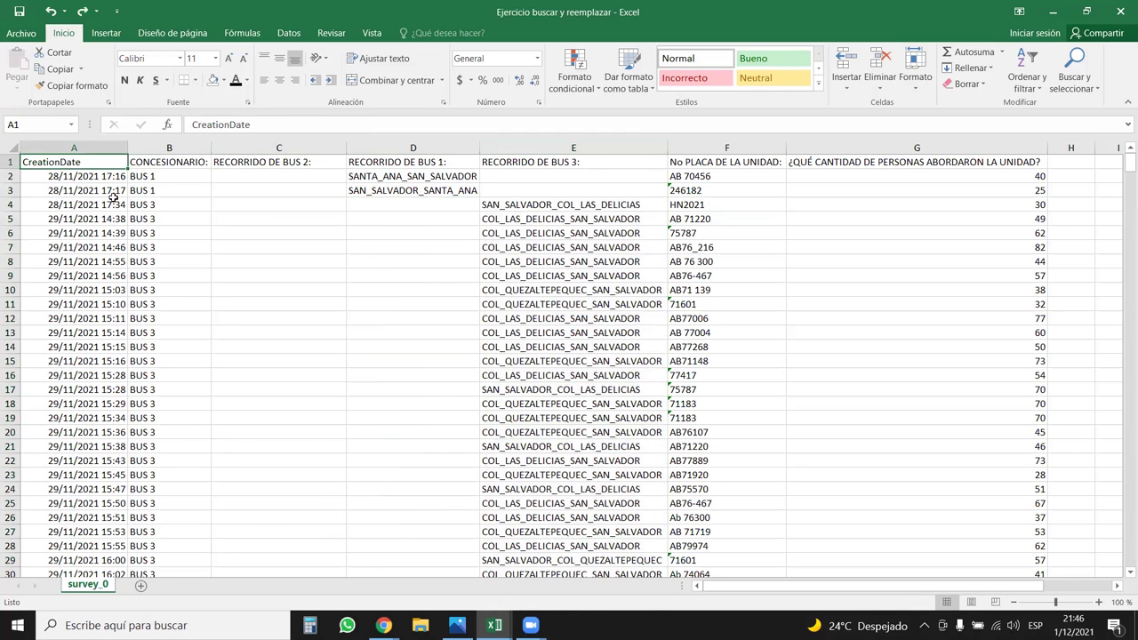
key("ctrl+shift+Right")
key("ctrl+shift+Down")
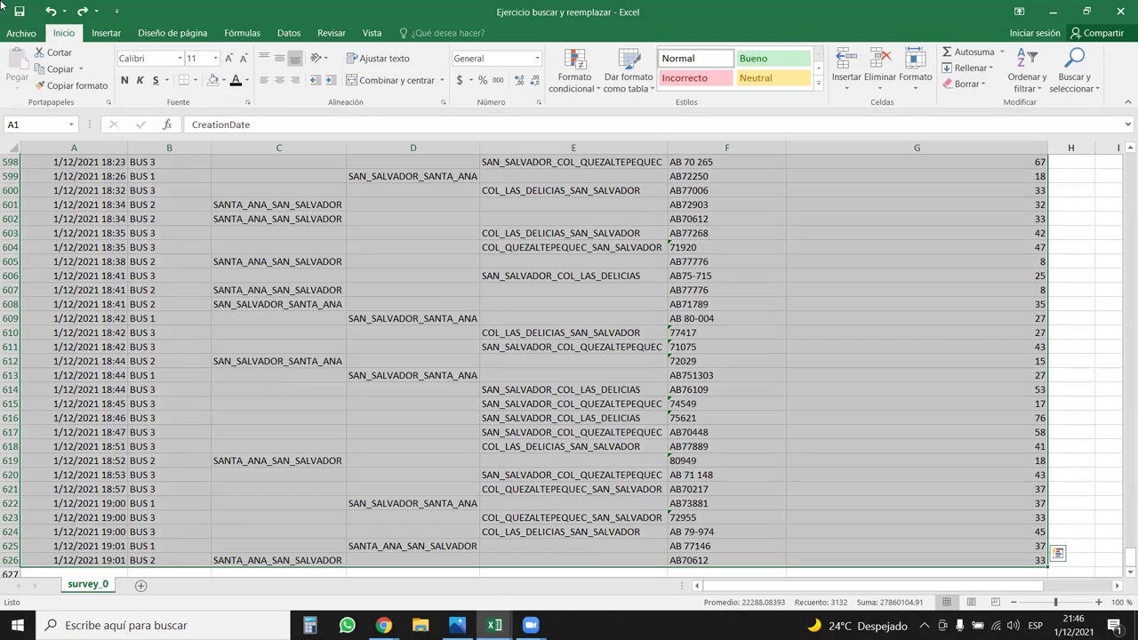
left_click(1027, 78)
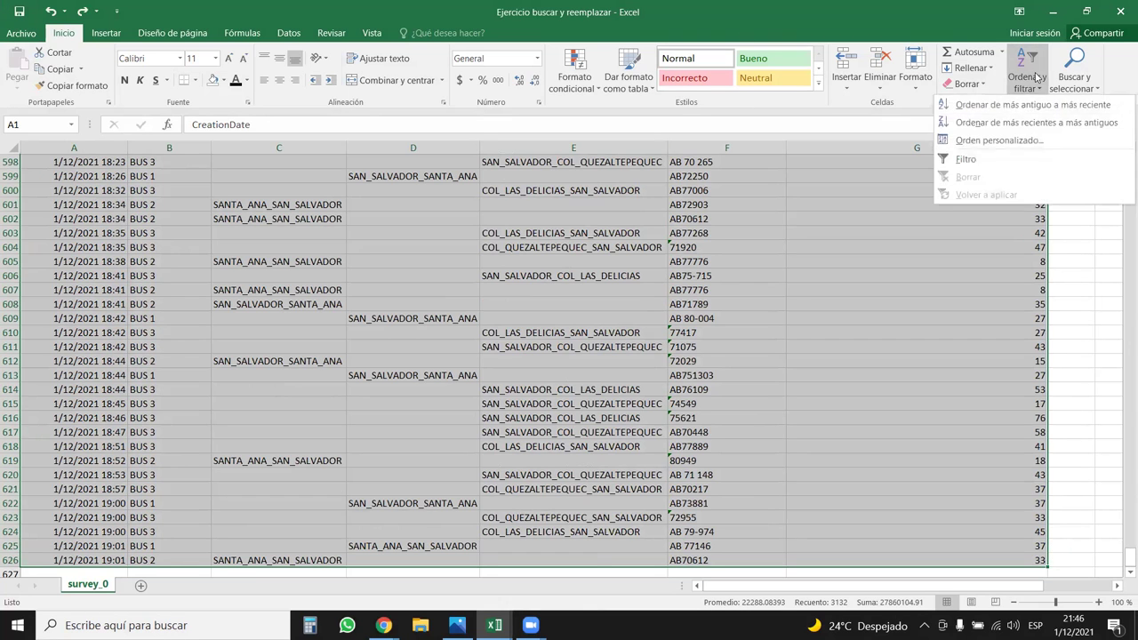
left_click(978, 137)
left_click(708, 254)
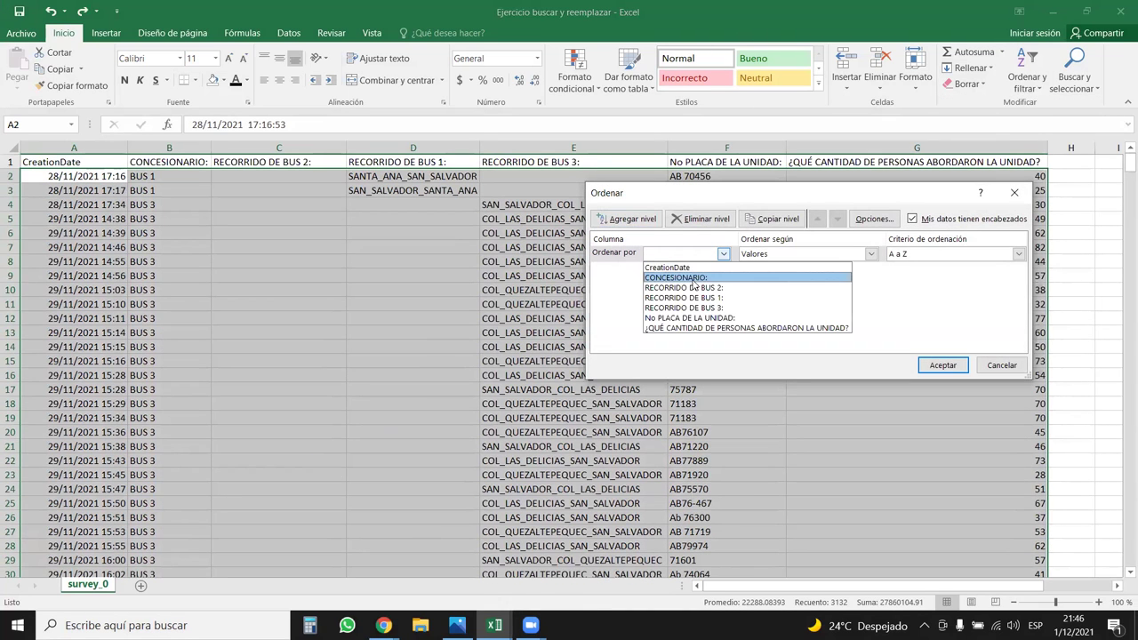
left_click(694, 282)
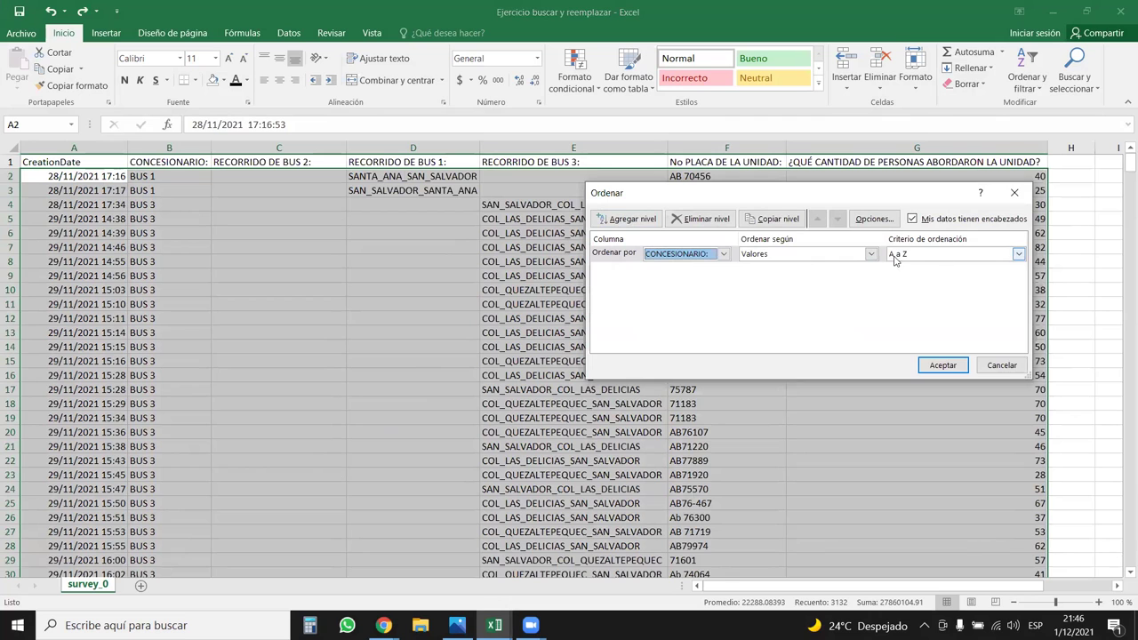
left_click(941, 366)
Step: Move all BUS 1 routes from D2:D59 into the RECORRIDO DE BUS 2 column starting at C2, keeping its header intact
left_click(449, 367)
left_click(425, 175)
key("ctrl+shift+Down")
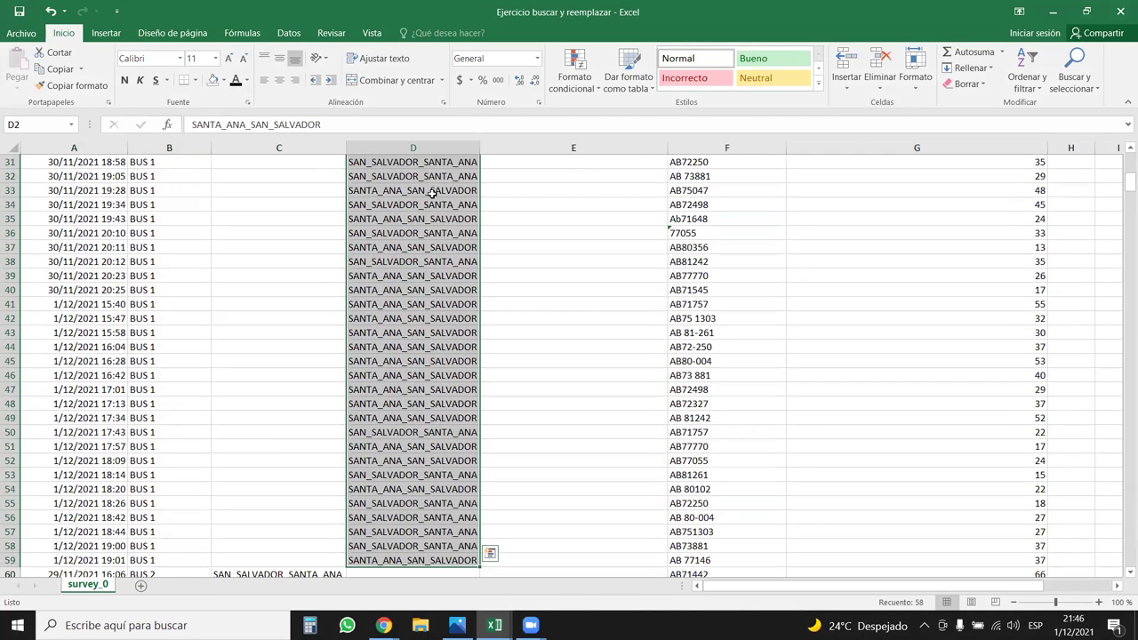
left_click_drag(346, 201, 287, 202)
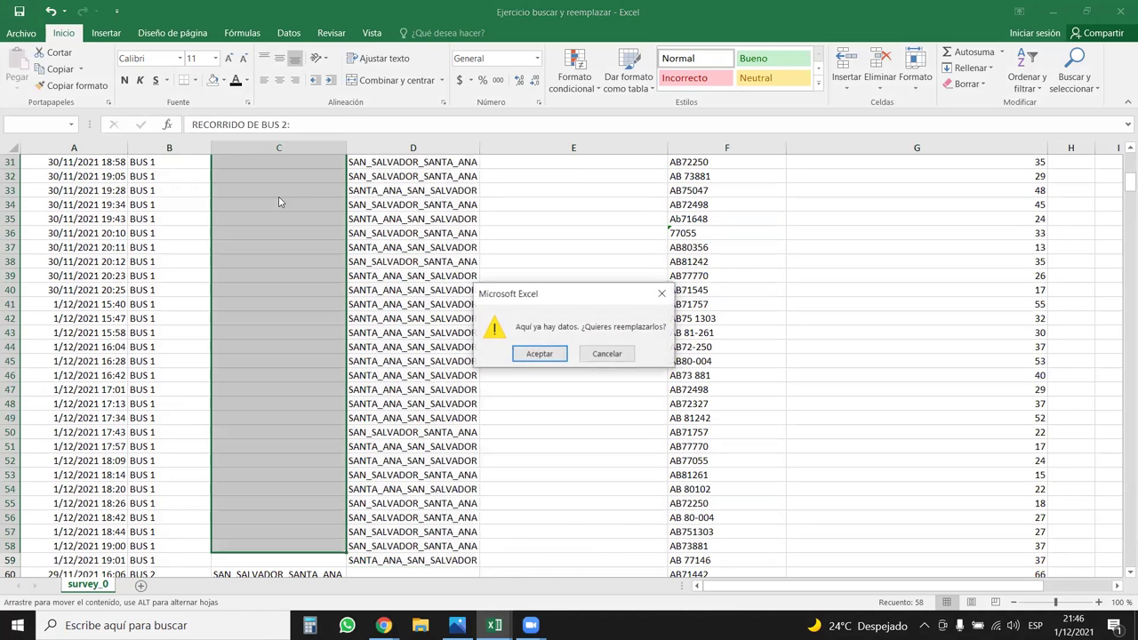
left_click(538, 354)
scroll(317, 346, "up", 10)
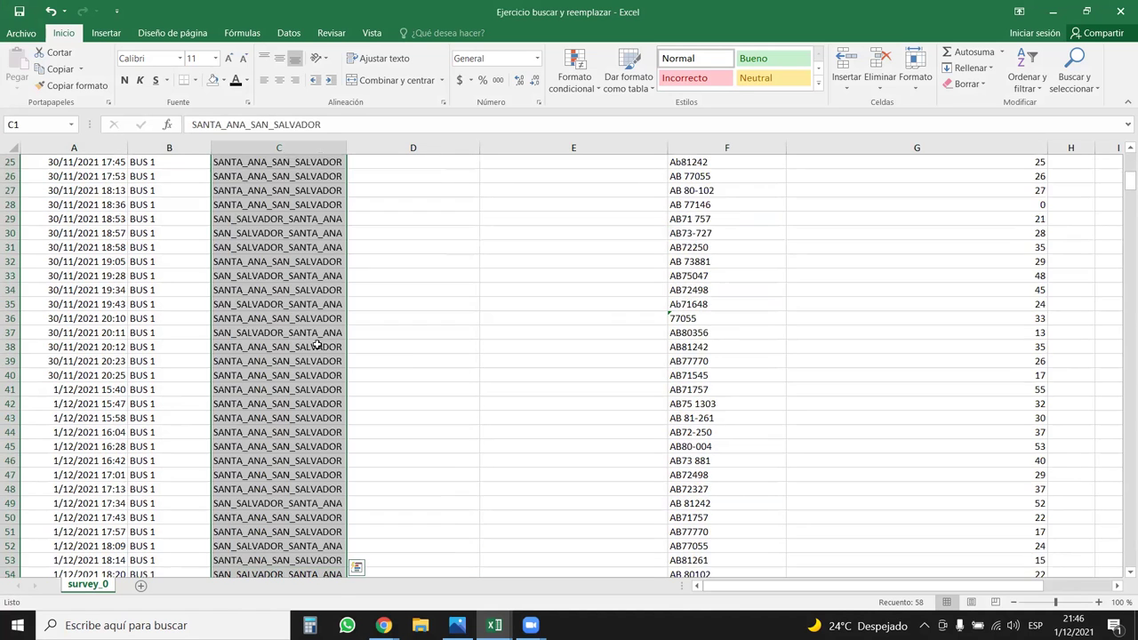
key("ctrl+z")
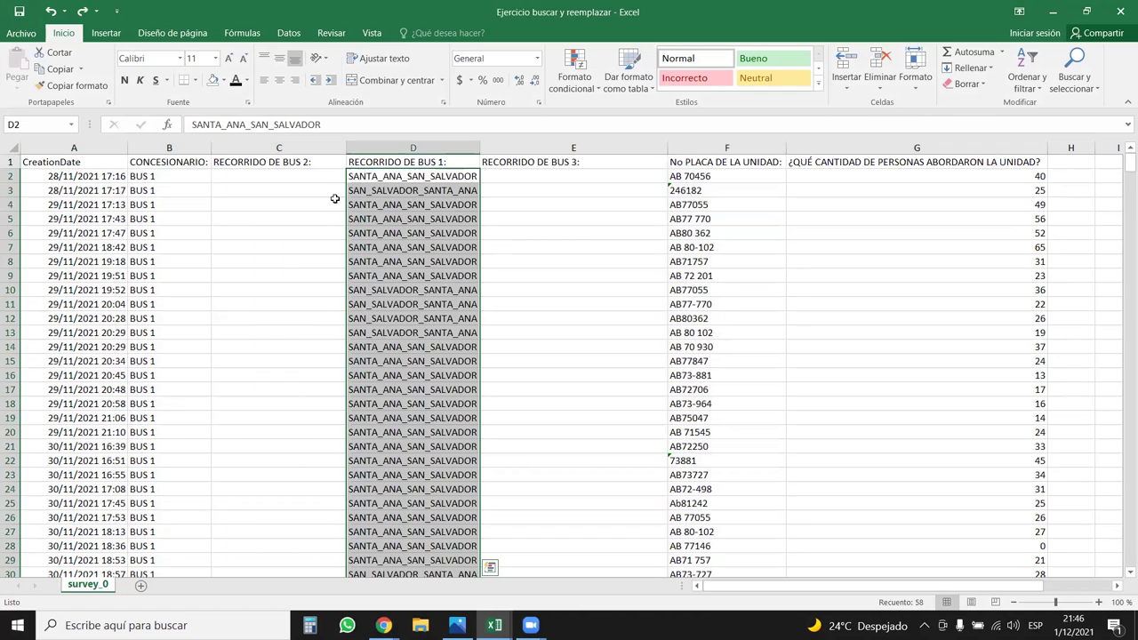
left_click_drag(369, 173, 301, 179)
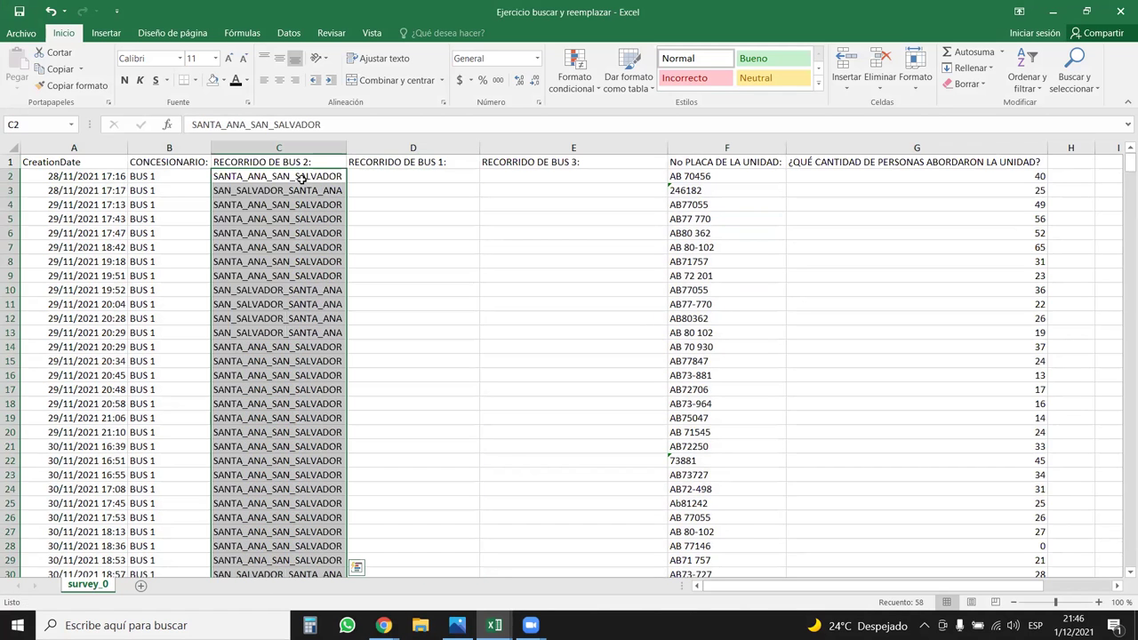
Step: Move the BUS 3 routes from E170:E626 into column C starting at C170, and check the last record
left_click(303, 192)
key("ctrl+Down")
key("Down")
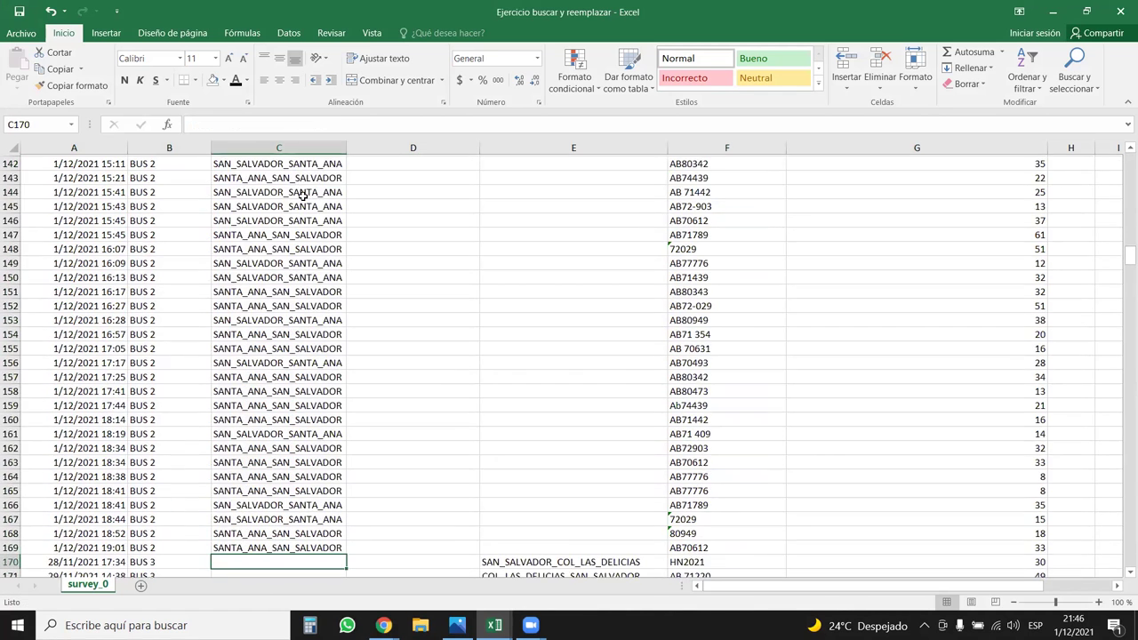
key("Right")
key("Right")
key("ctrl+shift+Down")
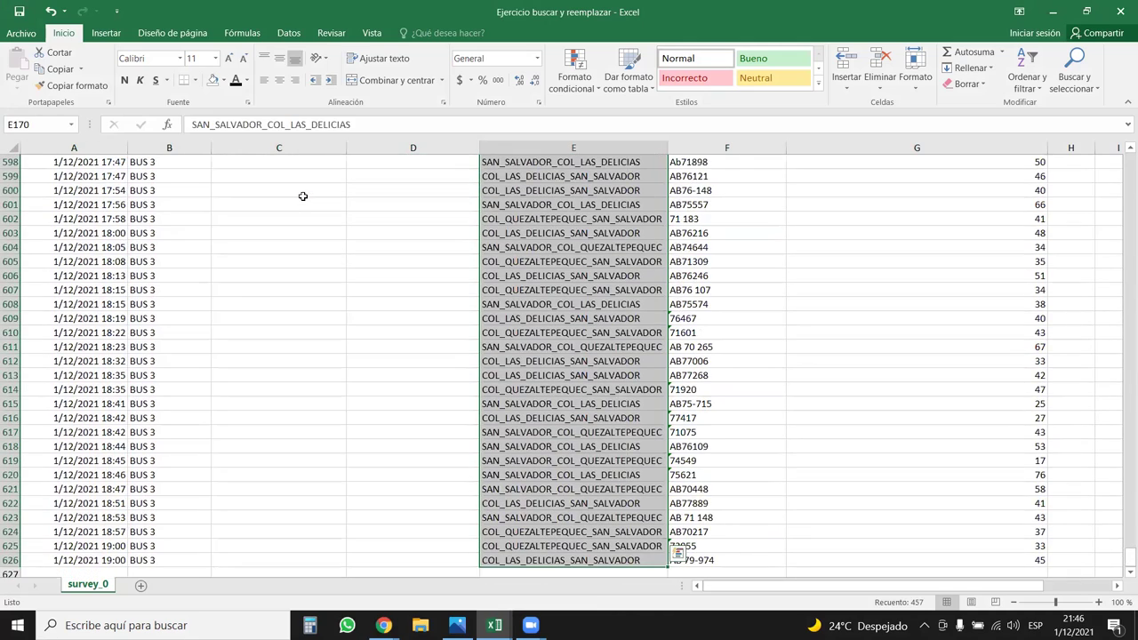
key("ctrl+x")
key("Left")
key("Left")
key("ctrl+v")
key("Down")
key("ctrl+Down")
key("Down")
key("Up")
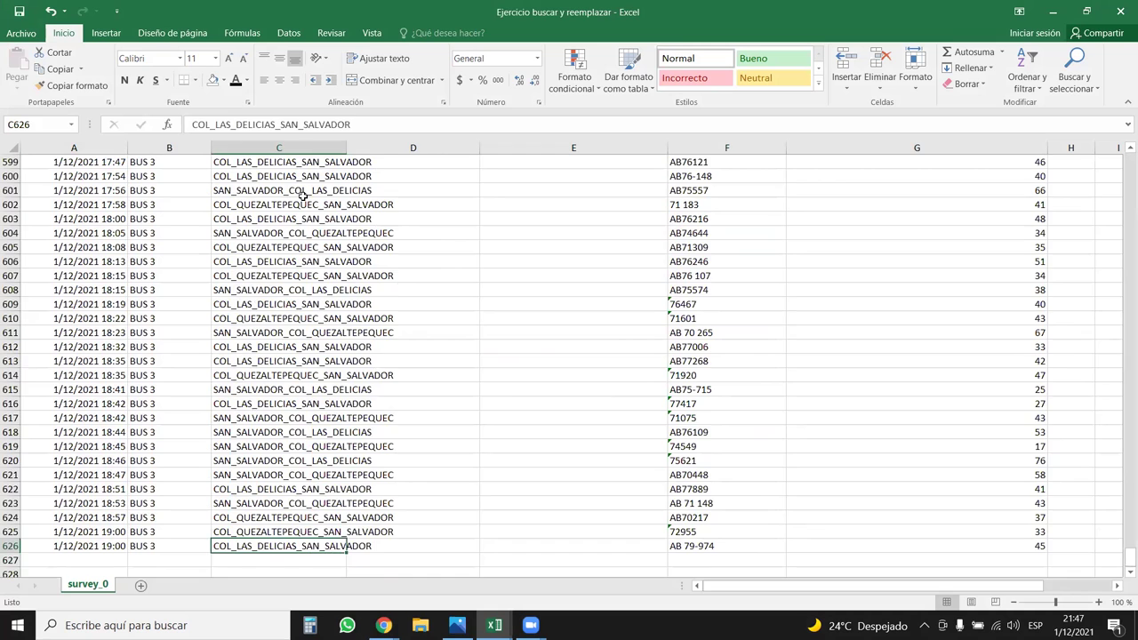
Step: Delete the emptied RECORRIDO DE BUS 1 and RECORRIDO DE BUS 3 columns, D and E
key("ctrl+Up")
key("Right")
key("Down")
key("ctrl+shift+Down")
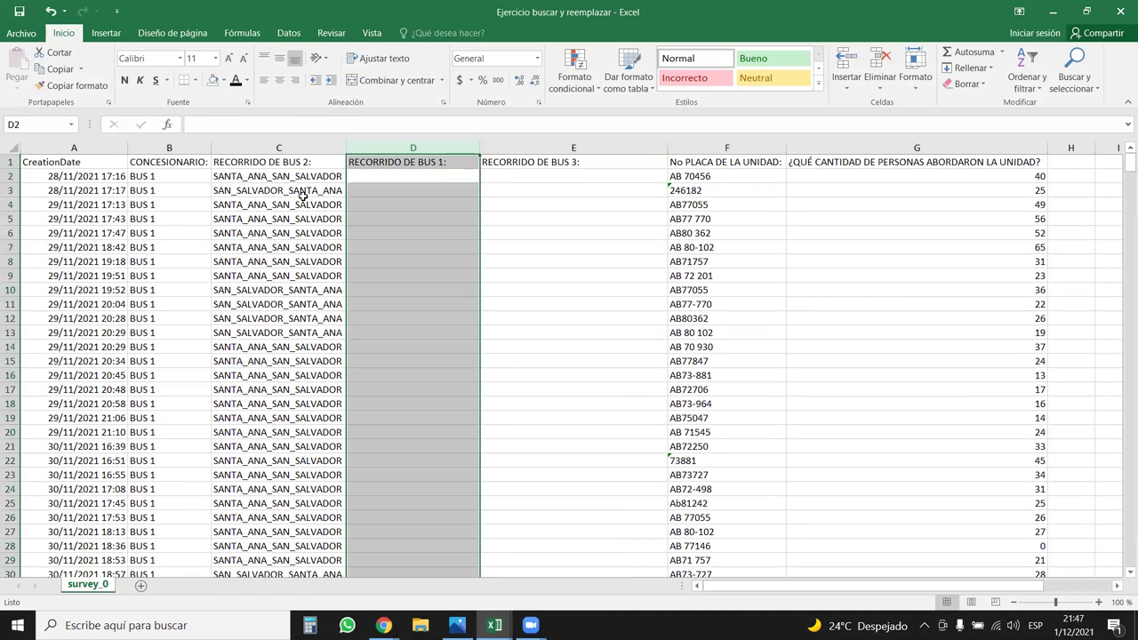
key("shift+Right")
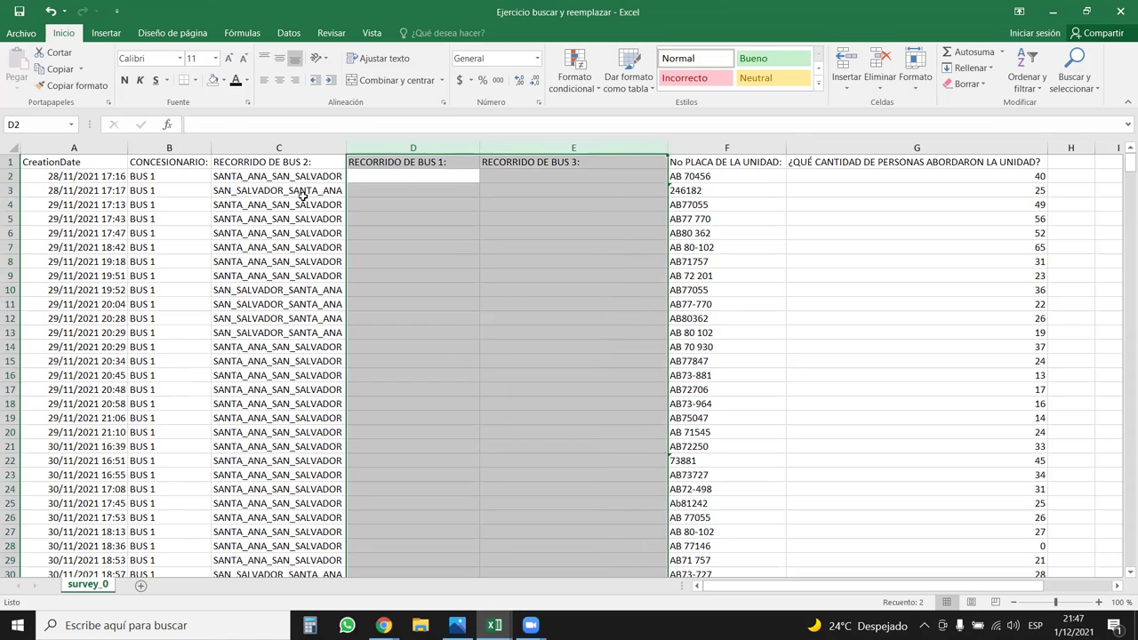
key("ctrl+minus")
left_click(267, 261)
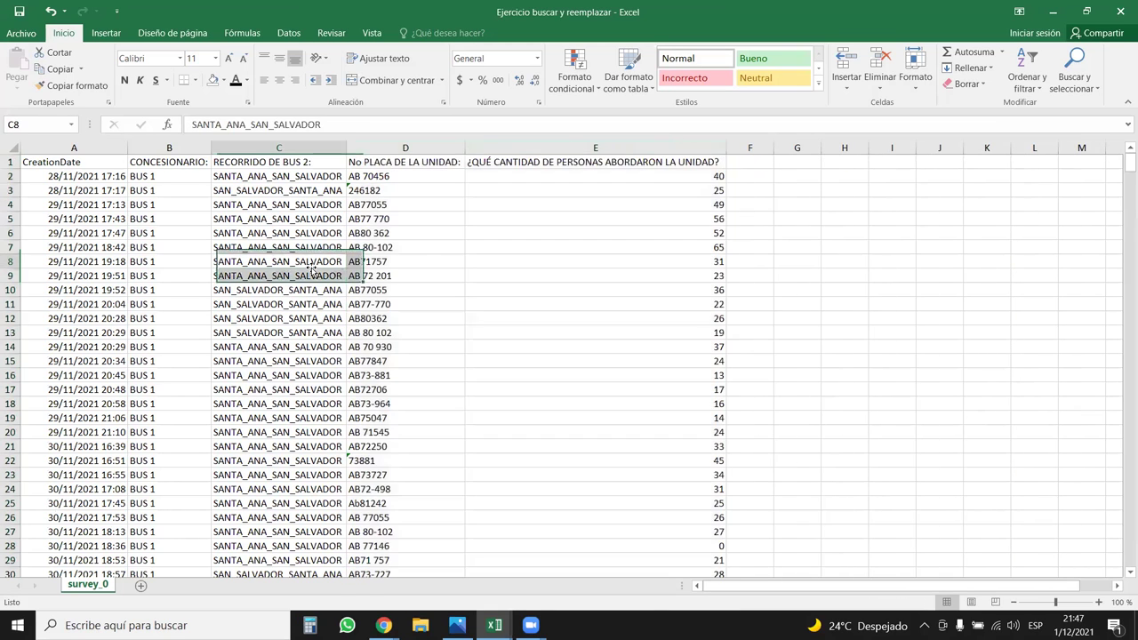
Step: Widen the CreationDate, CONCESIONARIO and RECORRIDO DE BUS 2 columns slightly
left_click_drag(347, 147, 365, 147)
left_click_drag(211, 146, 225, 146)
left_click_drag(127, 146, 153, 147)
left_click(361, 234)
left_click(614, 289)
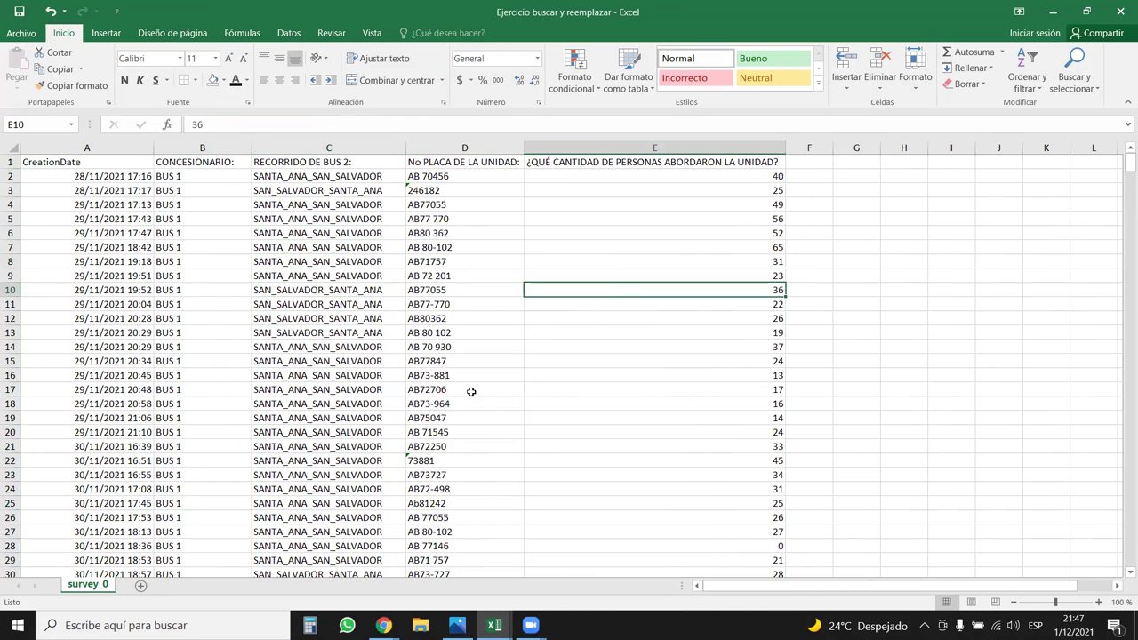
Step: Replace every underscore in the RECORRIDO DE BUS 2 column with a space
left_click(343, 151)
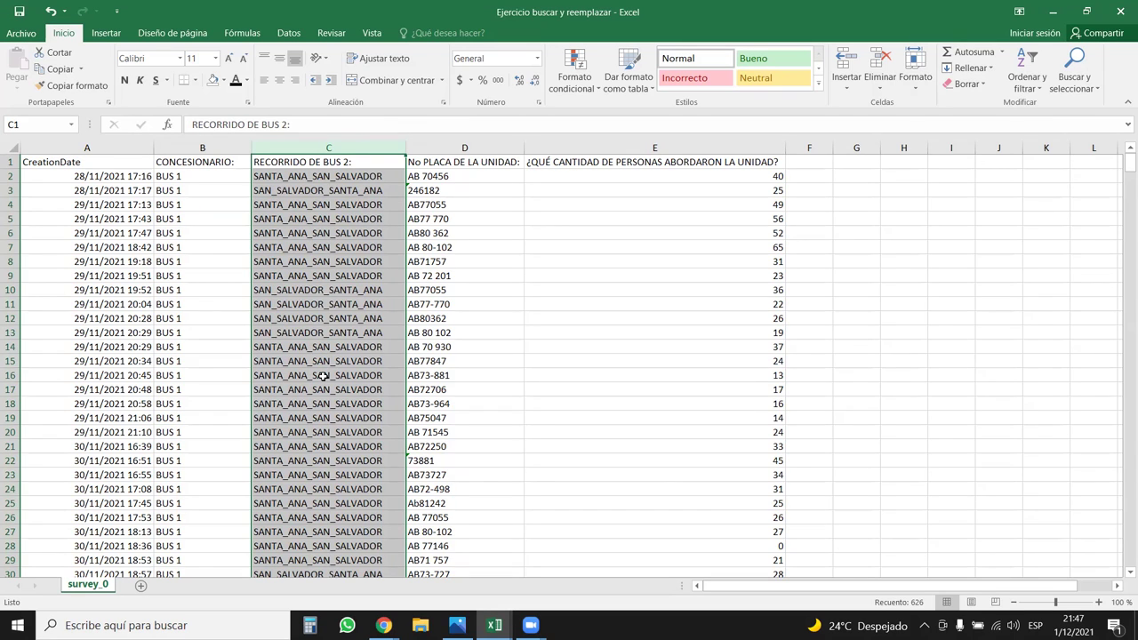
left_click(1074, 71)
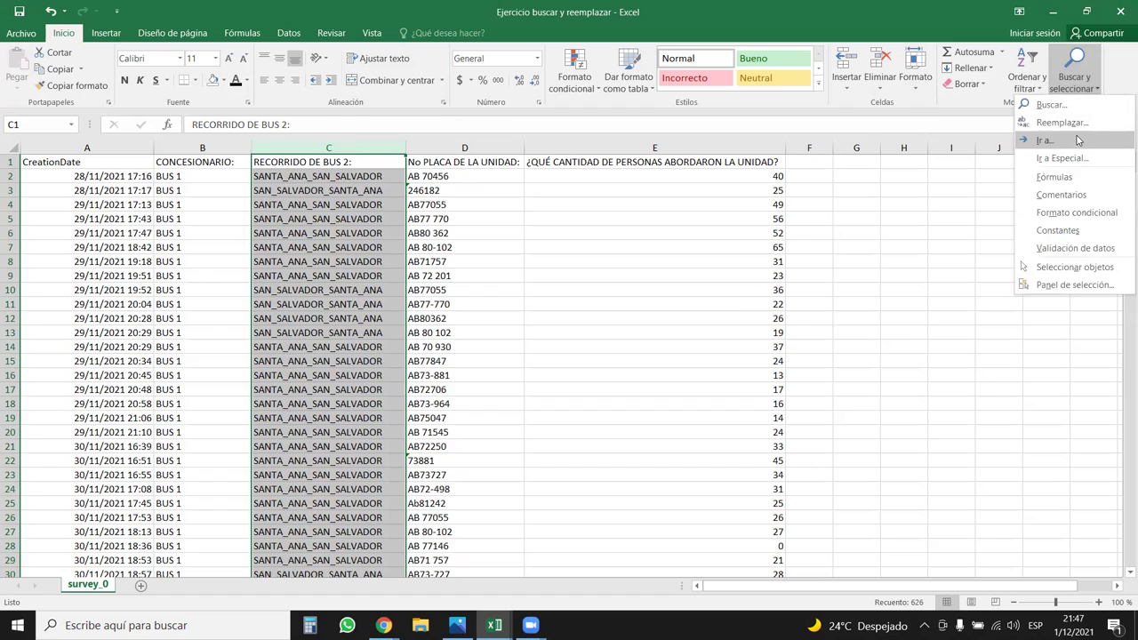
left_click(1066, 129)
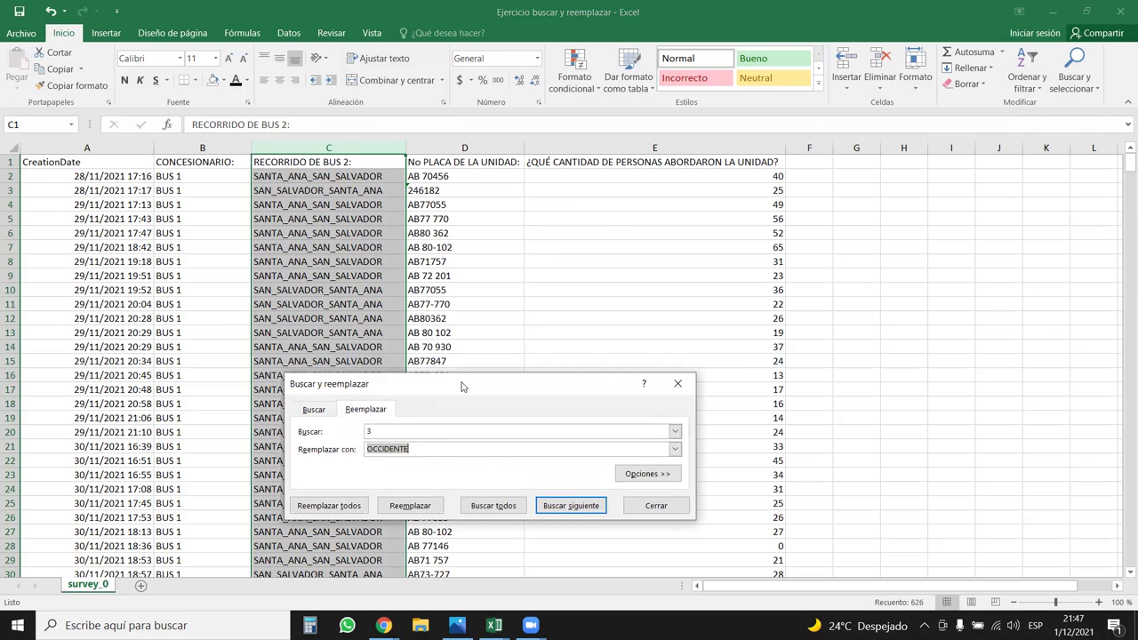
left_click_drag(461, 386, 565, 108)
key("shift+Tab")
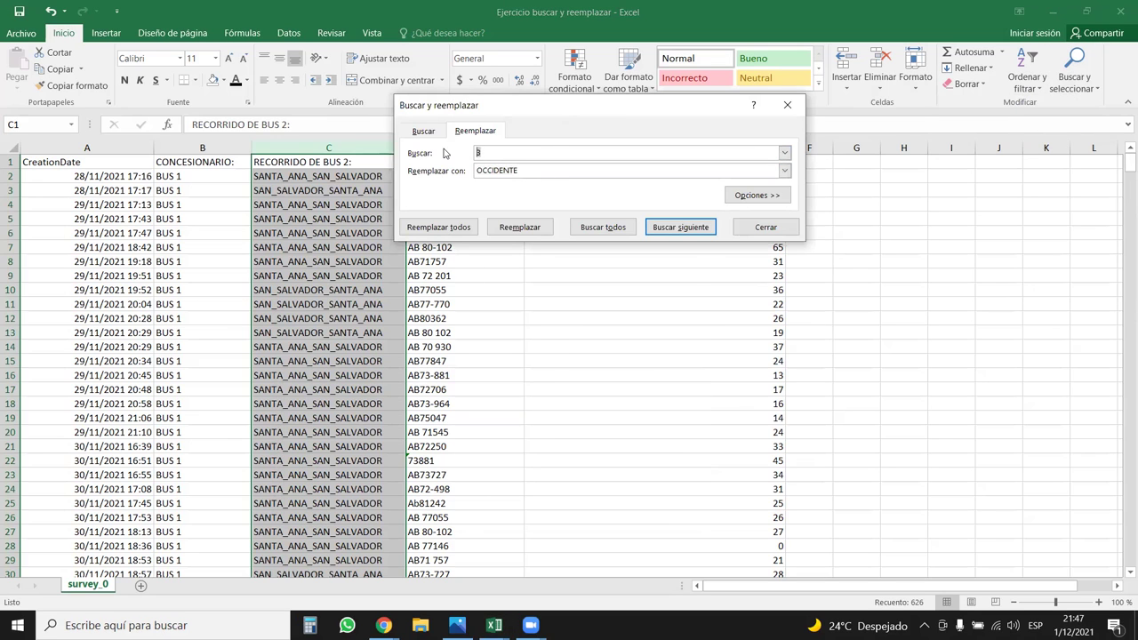
key("Tab")
key("BackSpace")
left_click(440, 227)
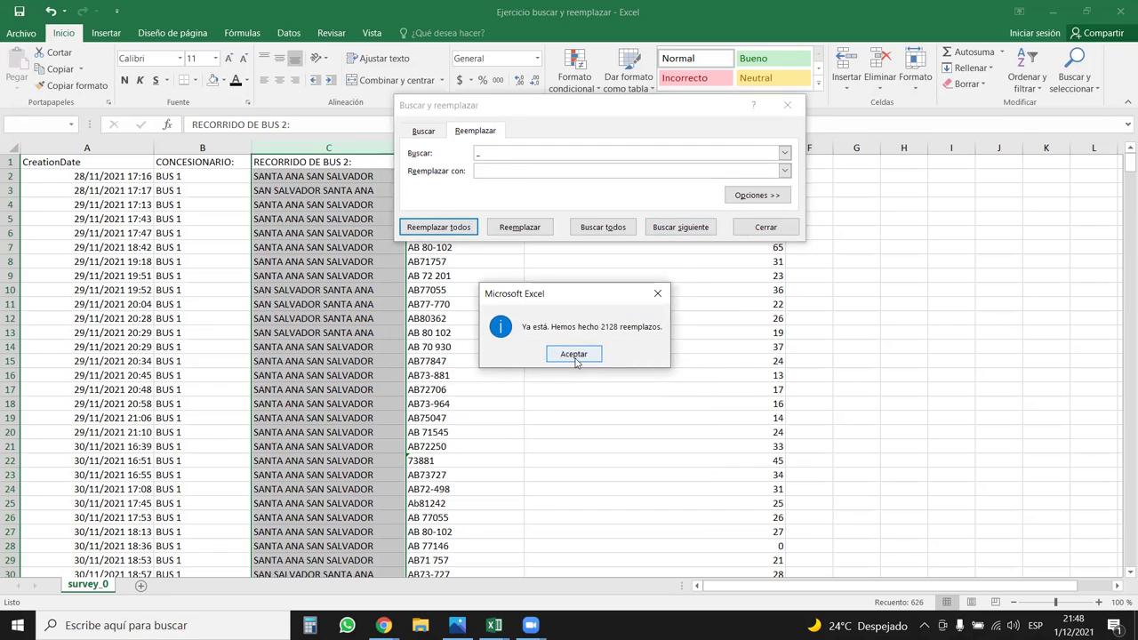
left_click(575, 354)
Step: Replace all occurrences of SANTA ANA in the RECORRIDO DE BUS 2 column with A
left_click(522, 160)
key("BackSpace")
type("SANTA ANA")
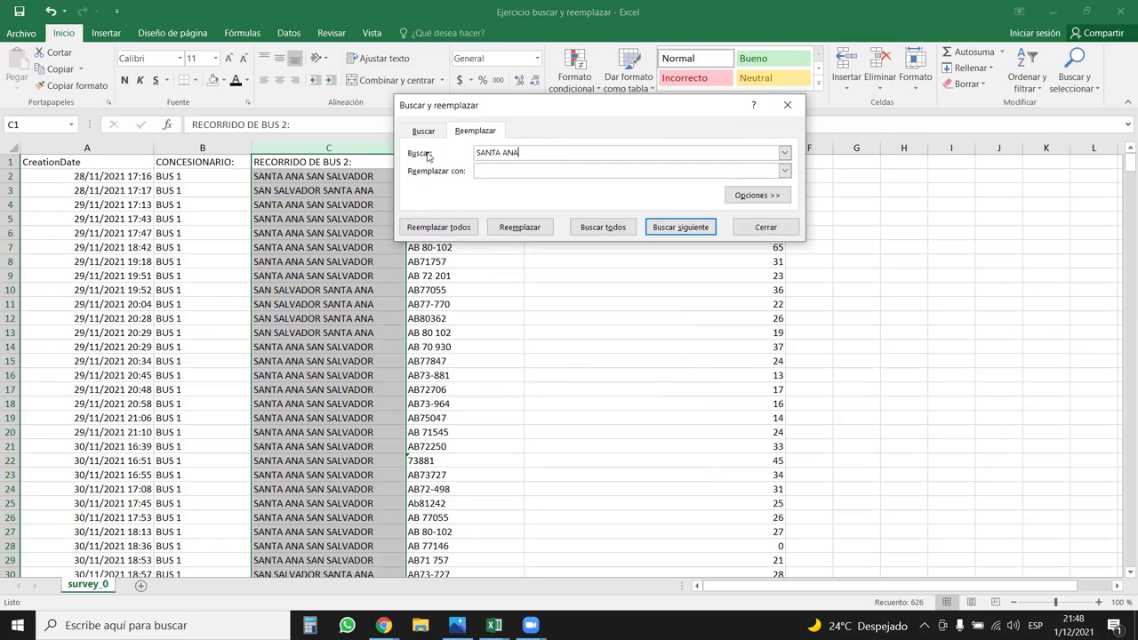
key("Tab")
type("A")
left_click(442, 228)
left_click(571, 347)
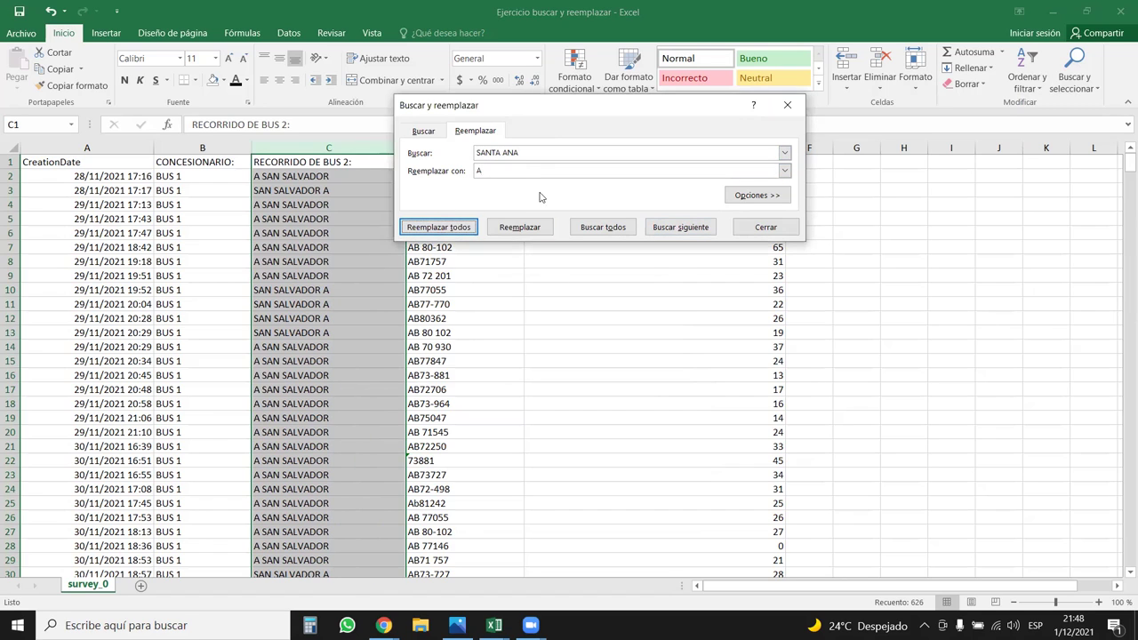
Step: Replace all occurrences of SAN SALVADOR in the RECORRIDO DE BUS 2 column with B
left_click(534, 152)
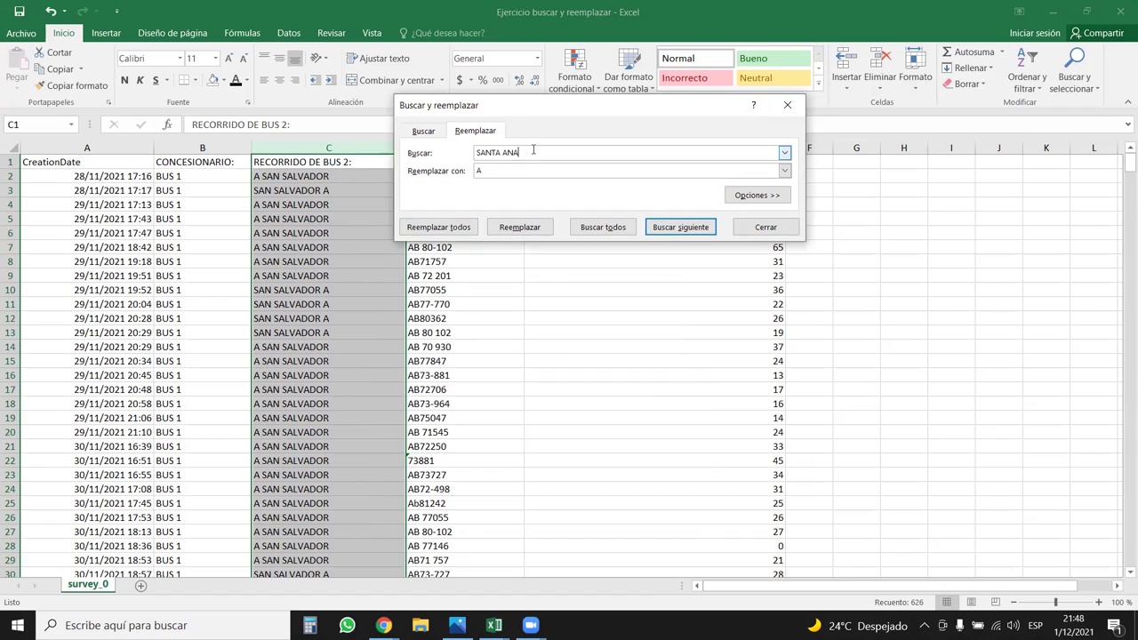
key("BackSpace")
key("BackSpace")
key("BackSpace")
key("BackSpace")
key("BackSpace")
key("BackSpace")
key("BackSpace")
key("BackSpace")
type("SAN SALVADOR")
key("Return")
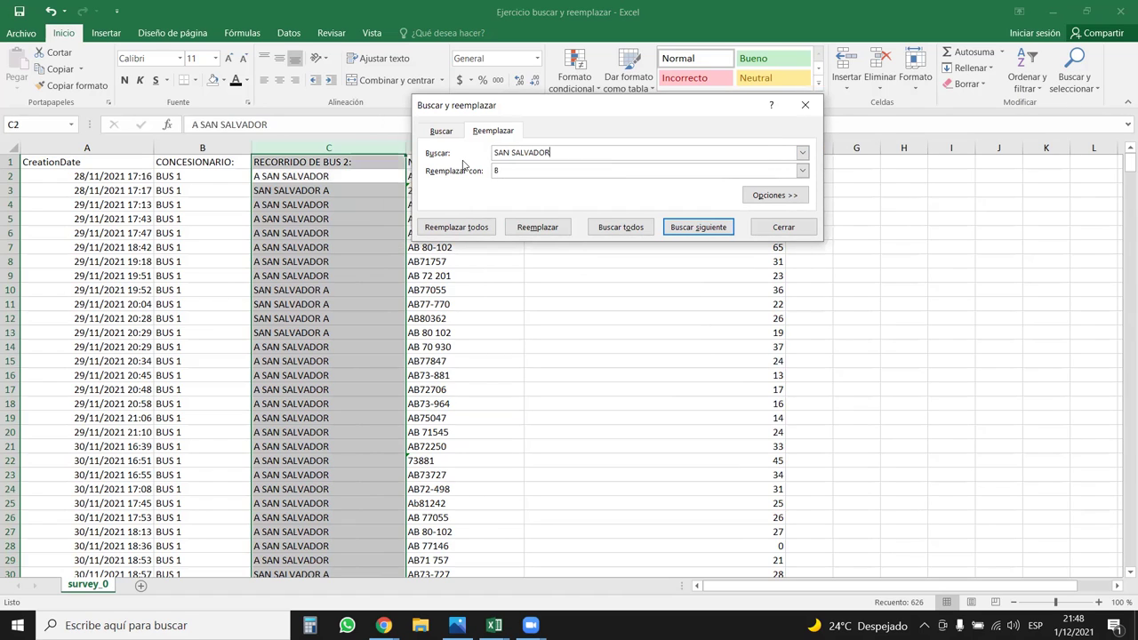
left_click(456, 227)
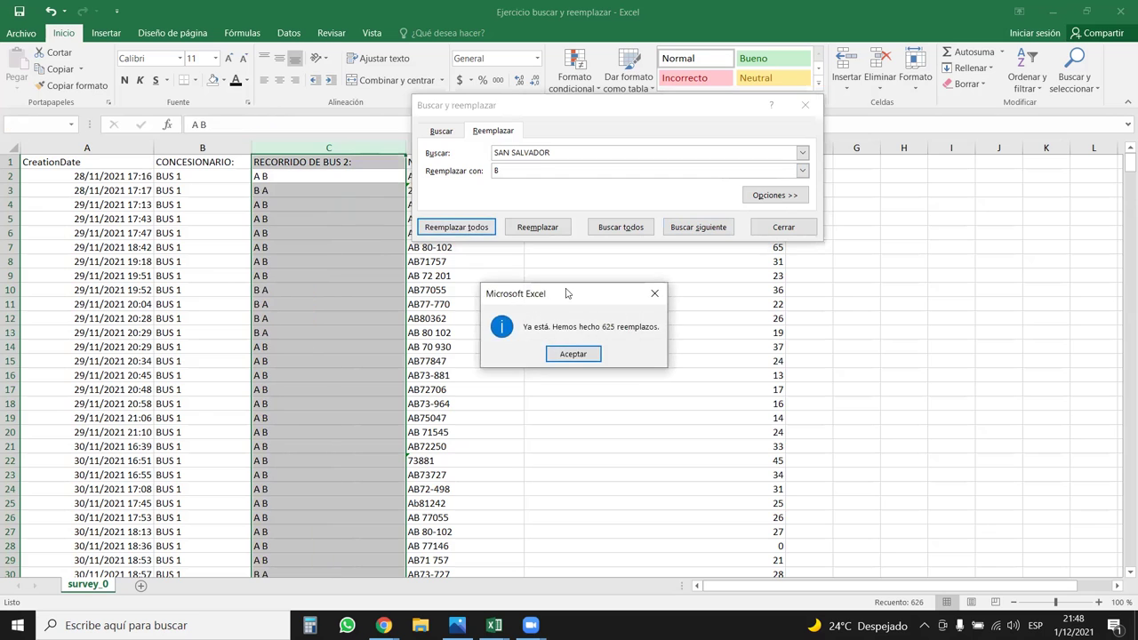
left_click(573, 354)
Step: Review the abbreviated routes and replace all occurrences of COL LAS DELICIAS with C
left_click(349, 375)
scroll(348, 375, "down", 16)
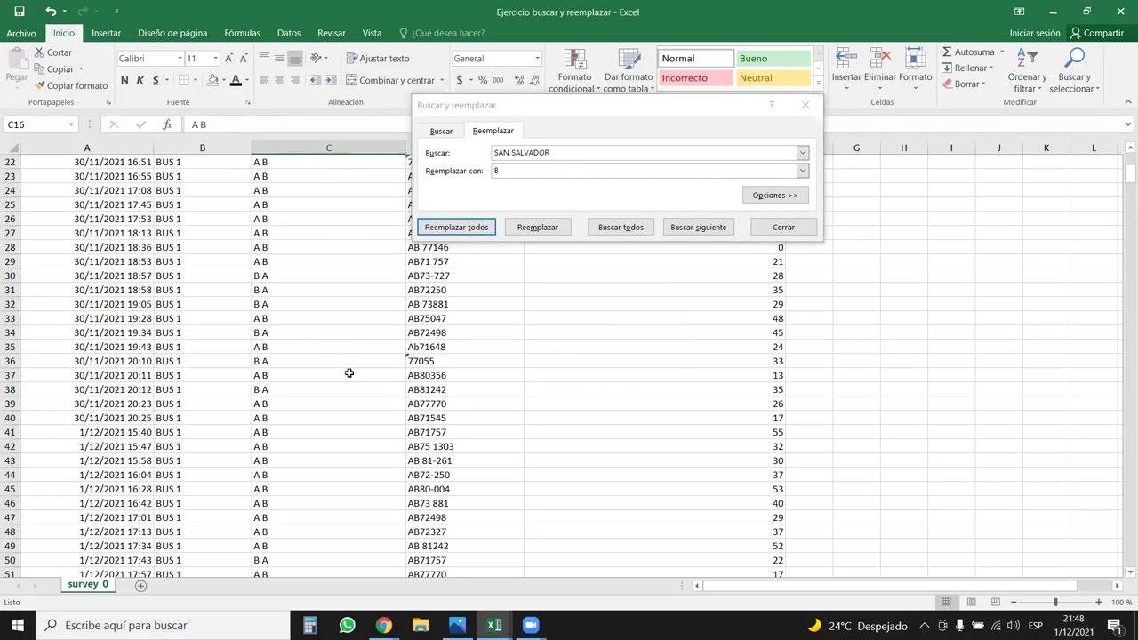
scroll(348, 374, "down", 20)
scroll(349, 371, "up", 7)
scroll(349, 372, "up", 20)
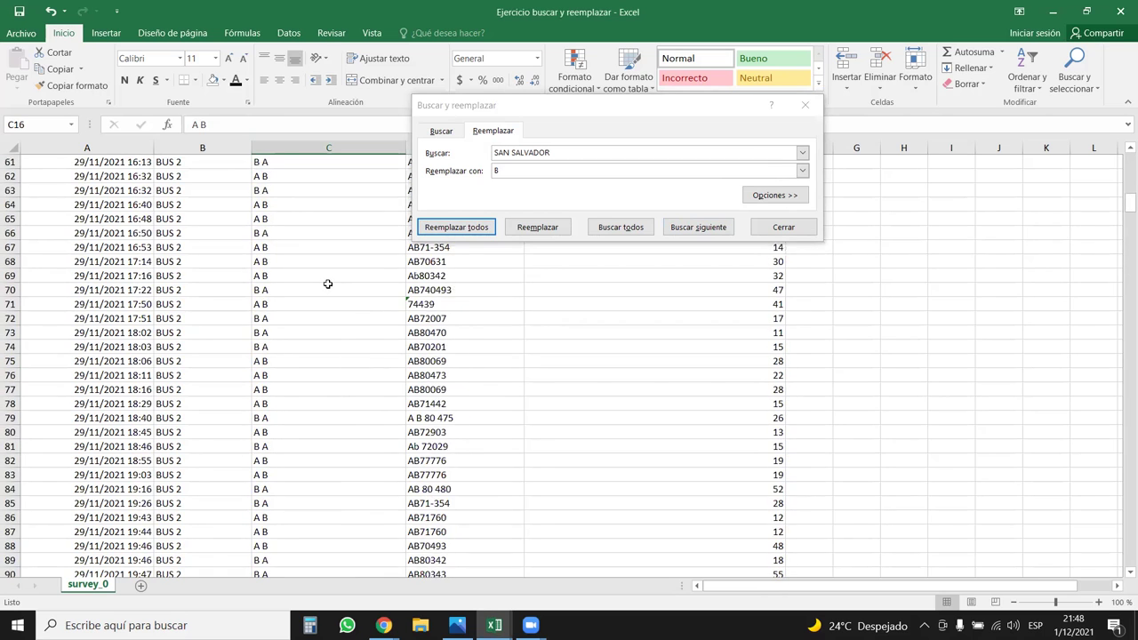
left_click(572, 163)
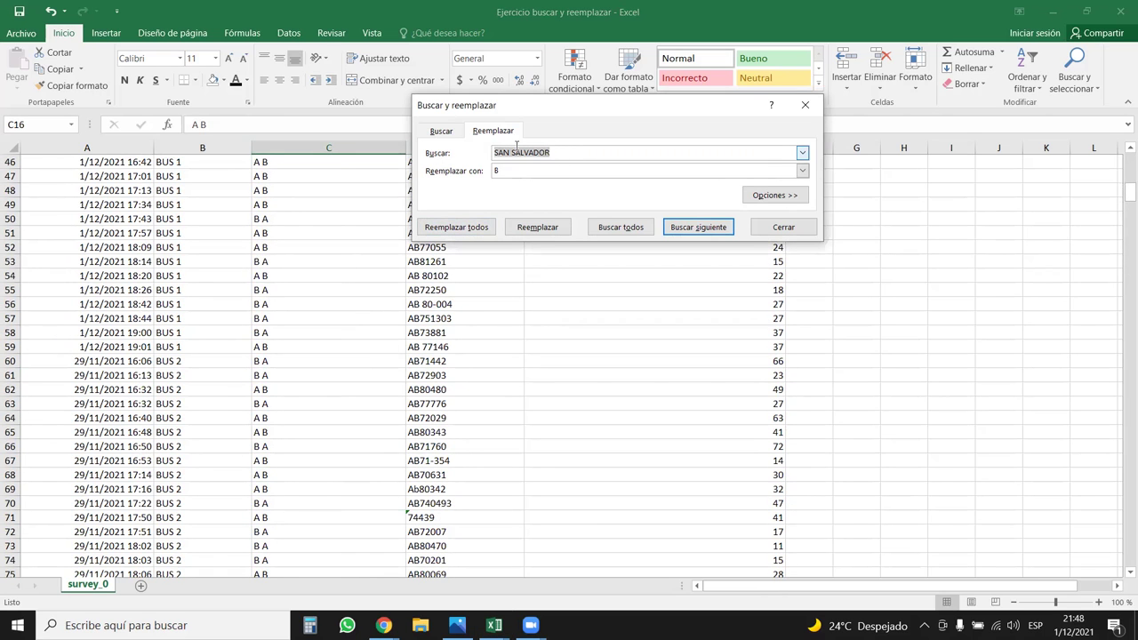
type("COL LAS DELICIA")
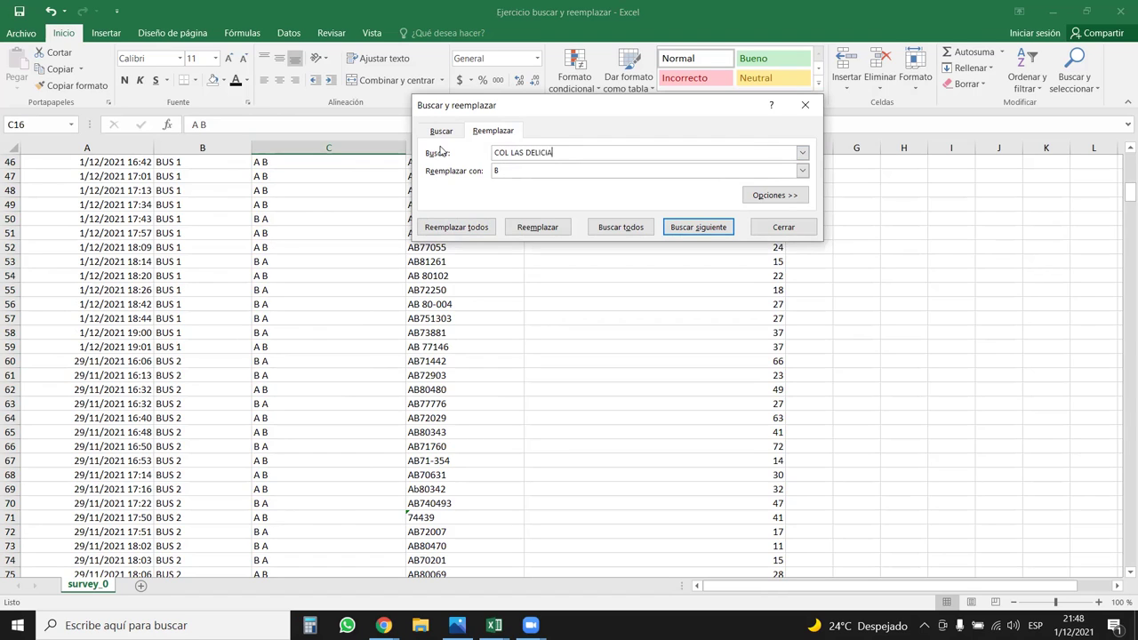
left_click(454, 226)
left_click(574, 354)
Step: Find the remaining unabbreviated BUS 3 routes and copy the word QUEZALTEPEQUEC from cell C184
left_click_drag(569, 158, 512, 154)
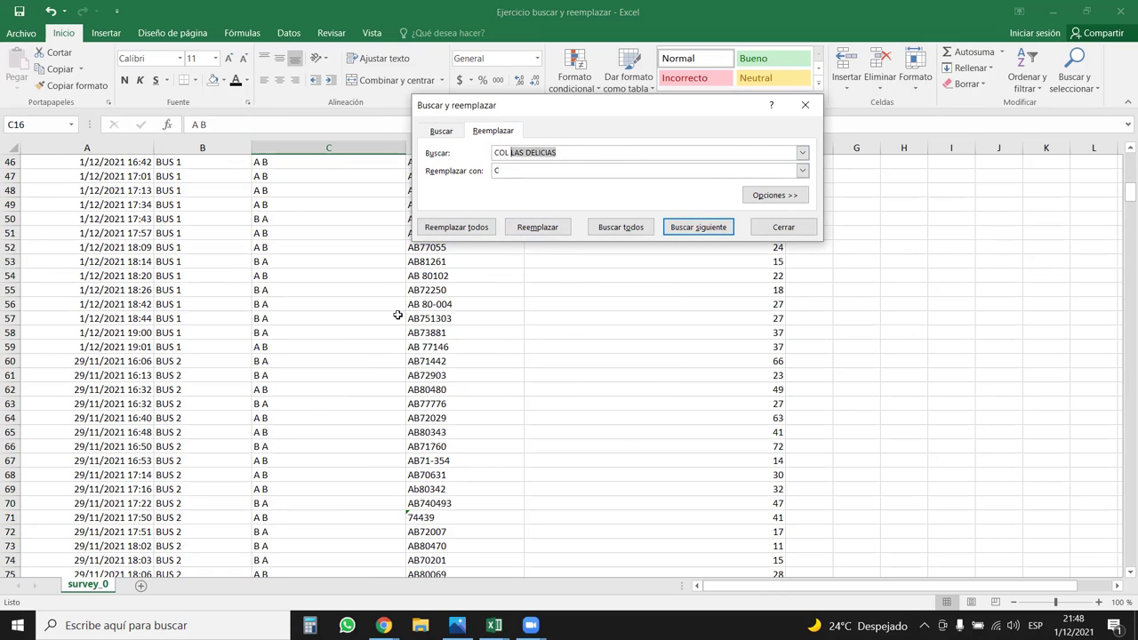
left_click(347, 379)
scroll(349, 383, "down", 20)
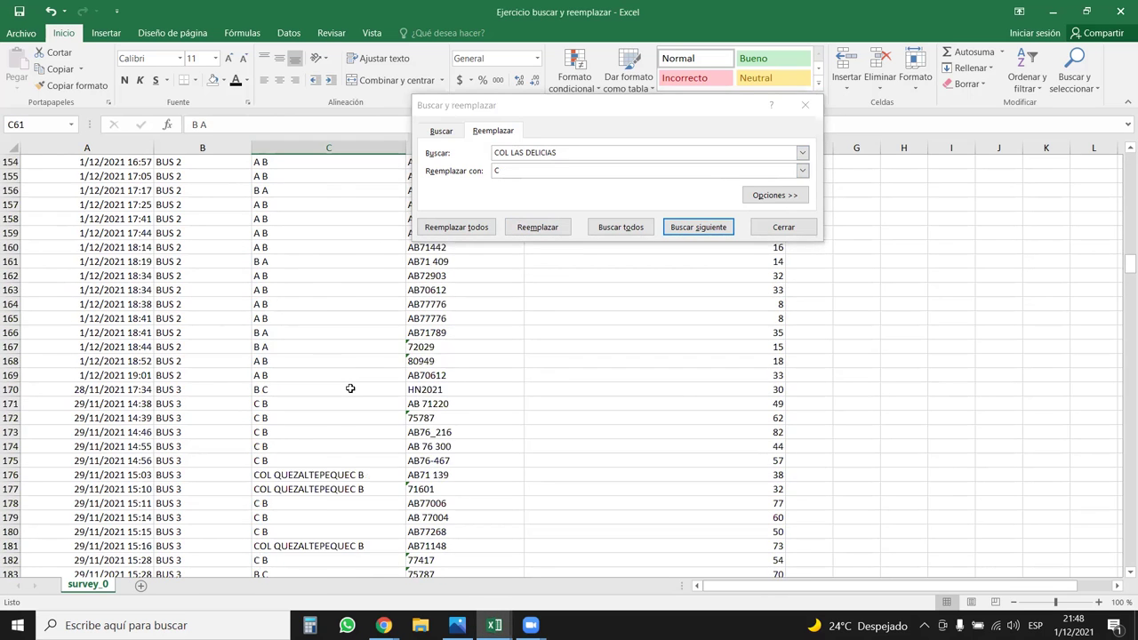
scroll(350, 389, "down", 7)
left_click(331, 290)
double_click(331, 290)
double_click(331, 291)
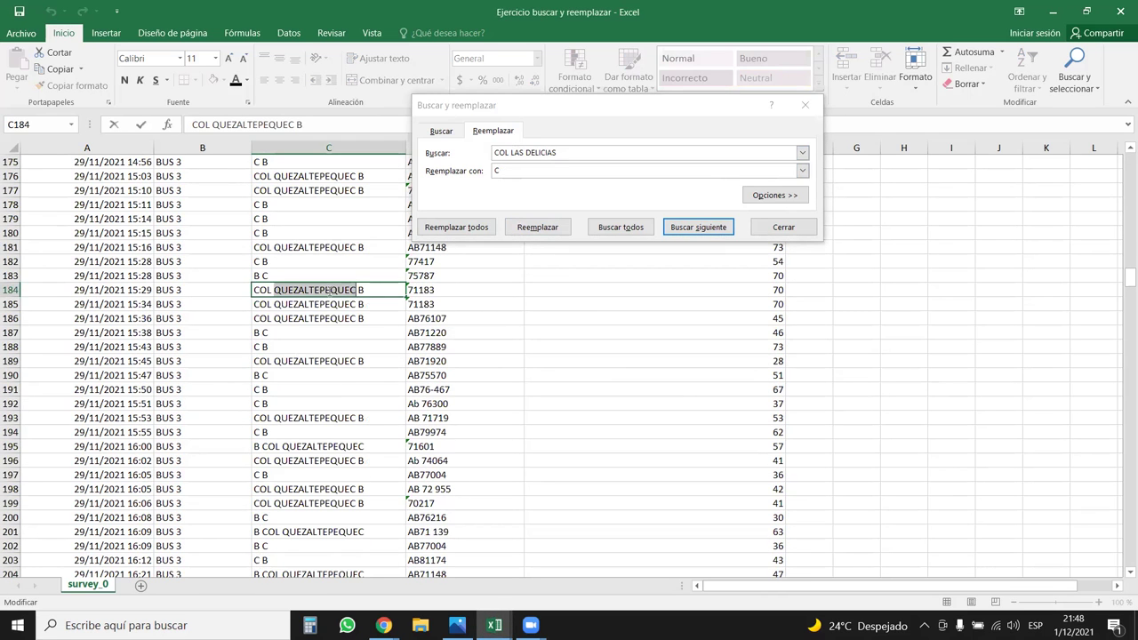
scroll(373, 257, "up", 5)
Step: Replace all occurrences of COL QUEZALTEPEQUEC with d and close the replace dialog
left_click(551, 157)
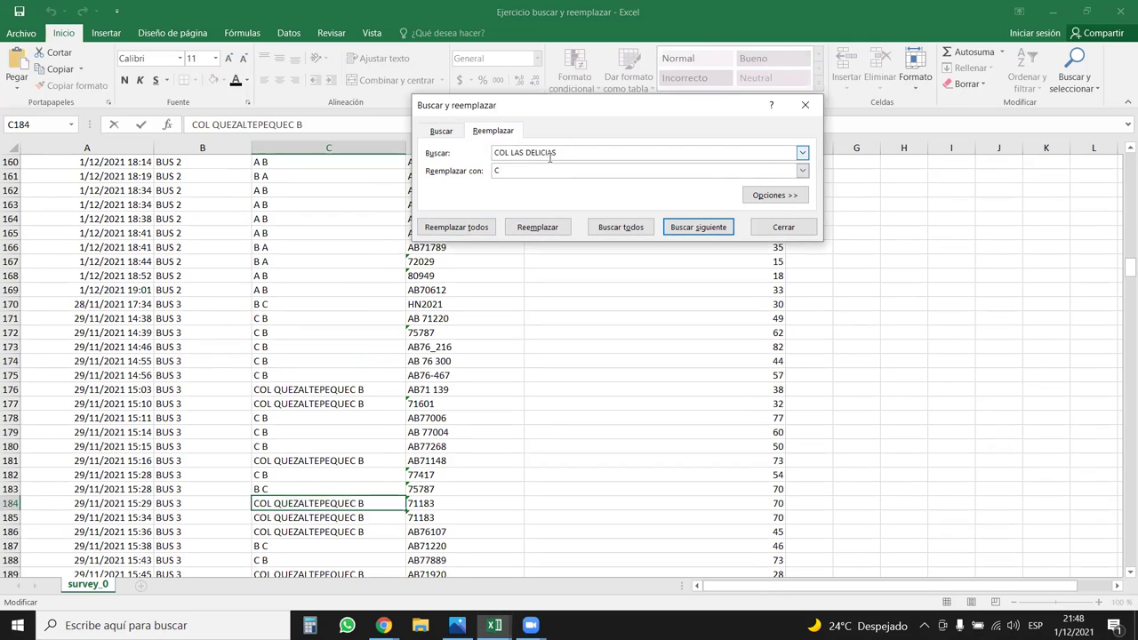
double_click(550, 156)
type("QUEZALTEPEQUEC")
key("Tab")
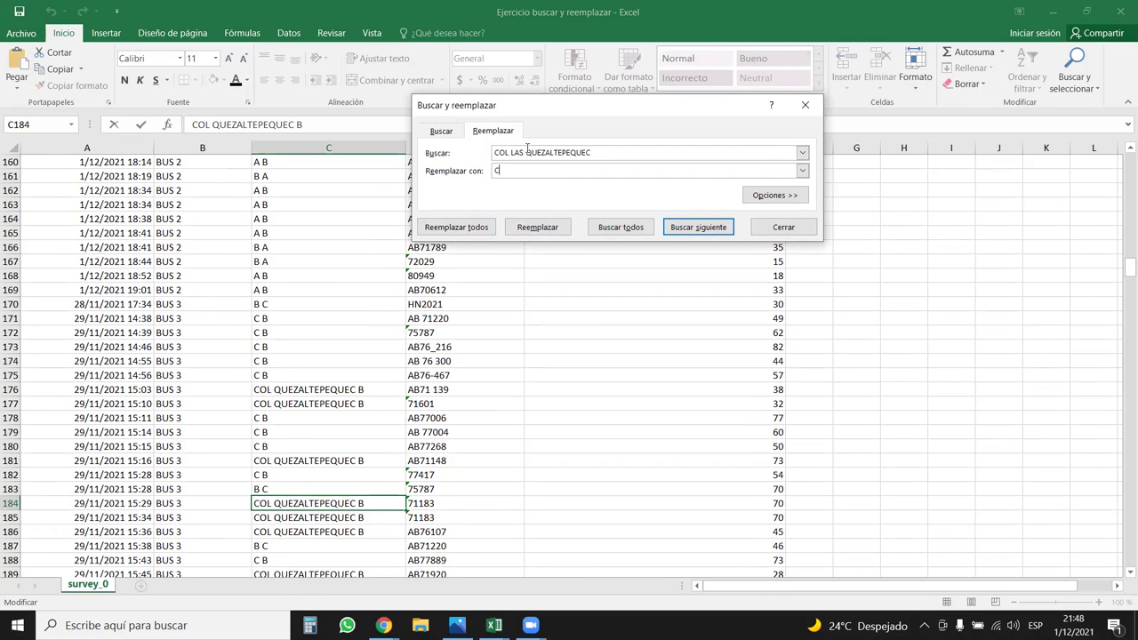
double_click(519, 153)
key("BackSpace")
key("BackSpace")
left_click(520, 171)
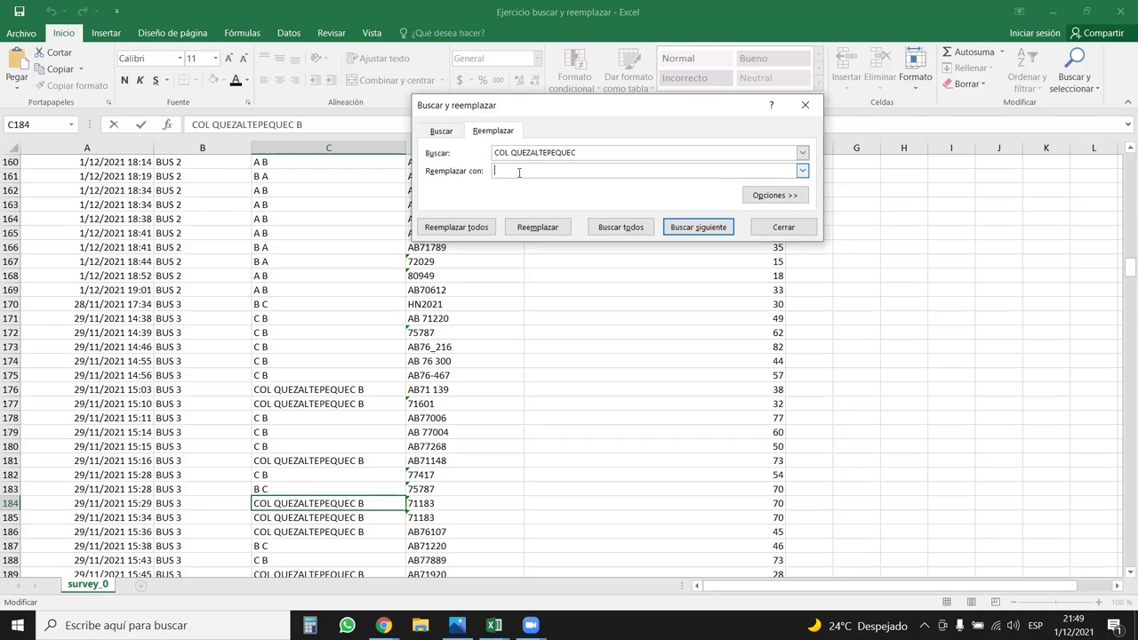
left_click(456, 226)
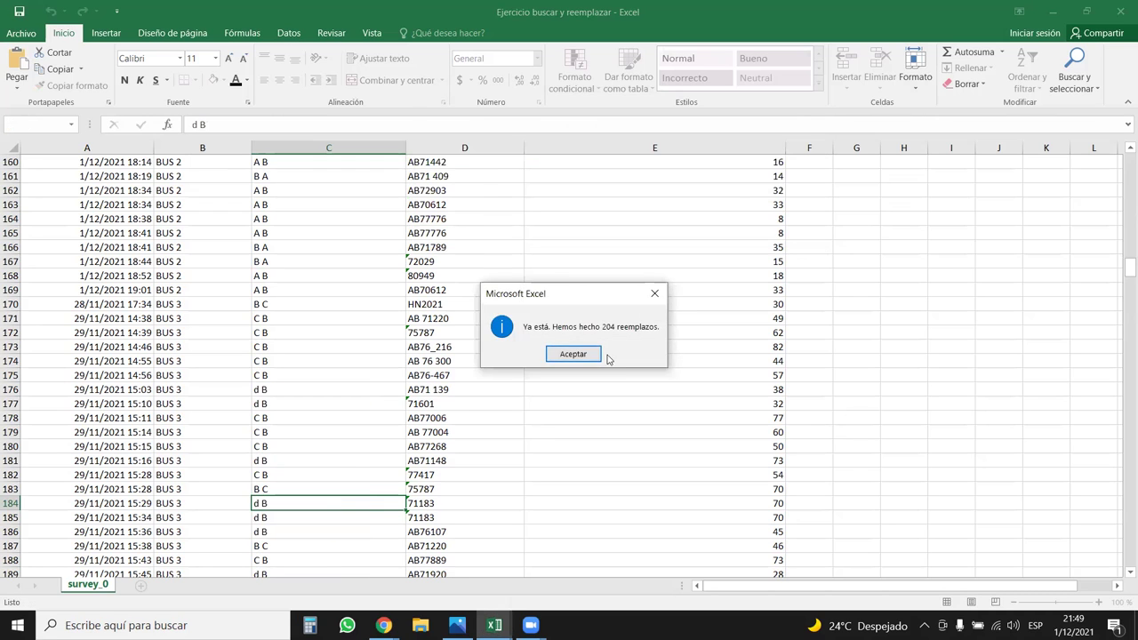
left_click(573, 353)
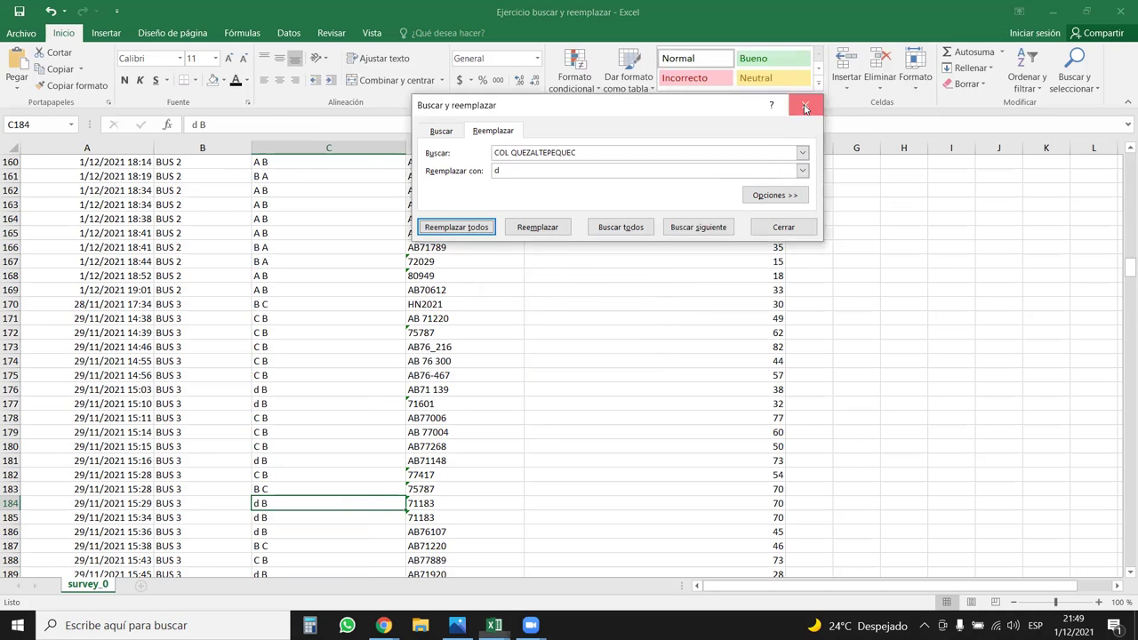
left_click(784, 226)
Step: Replace every lowercase d in the RECORRIDO DE BUS 2 column with a capital D, and close the replace dialog
scroll(343, 381, "down", 10)
key("ctrl+Up")
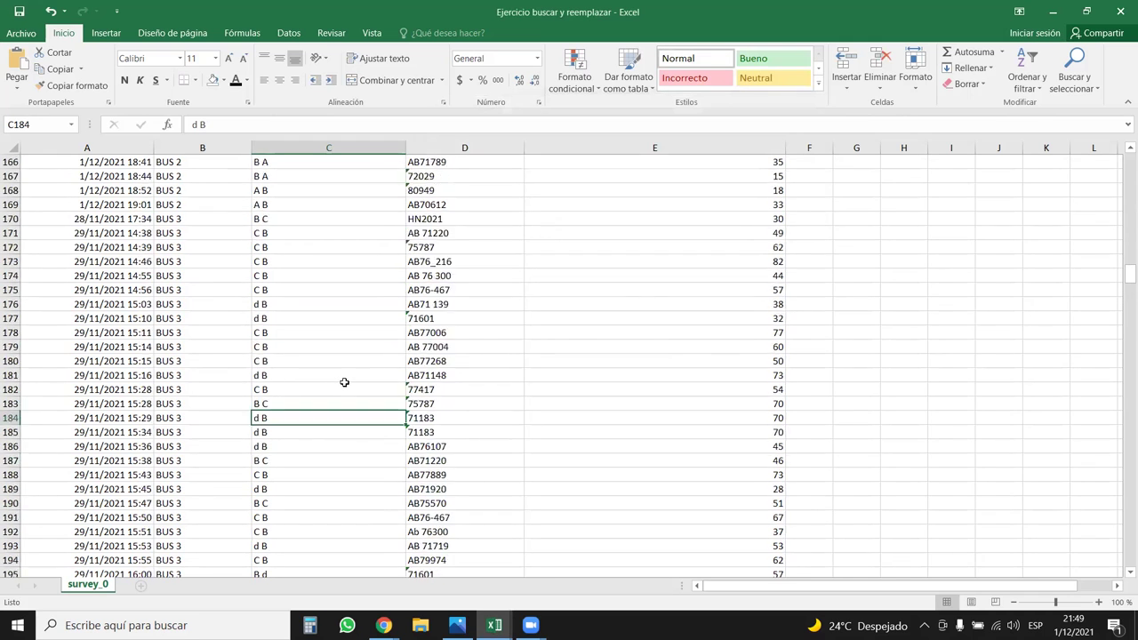
key("ctrl+shift+Down")
left_click(1074, 78)
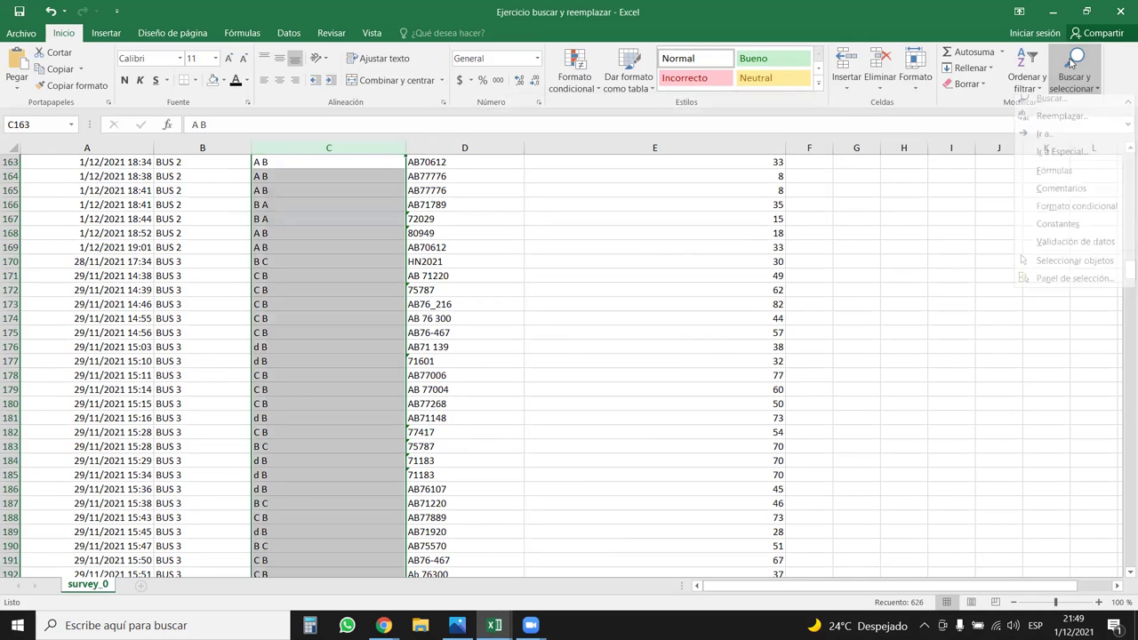
left_click(1063, 123)
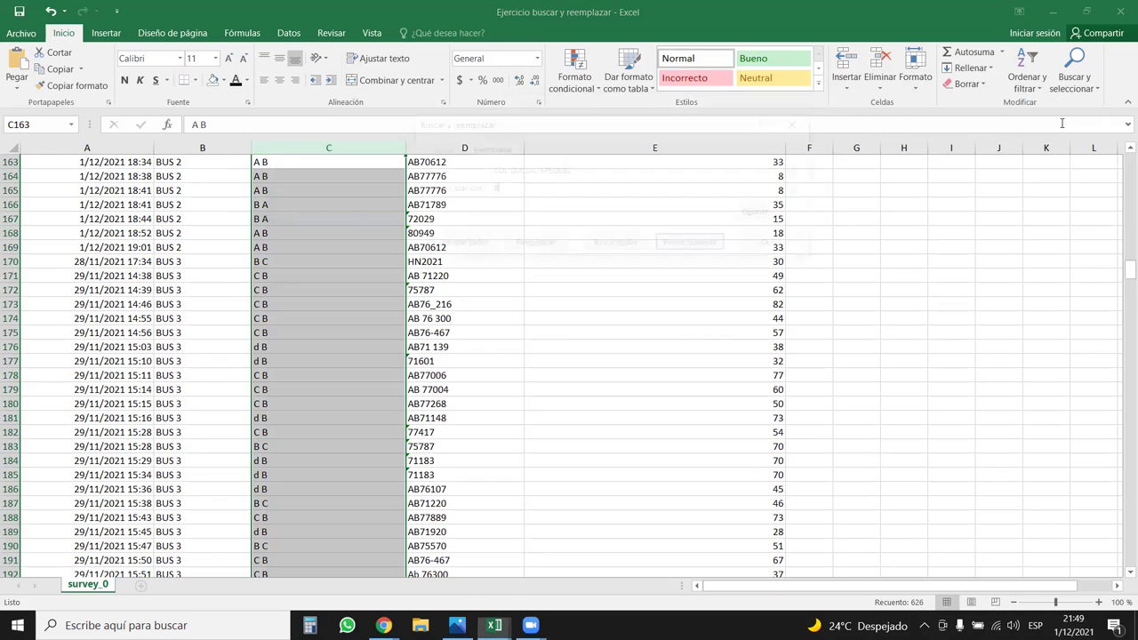
type("d")
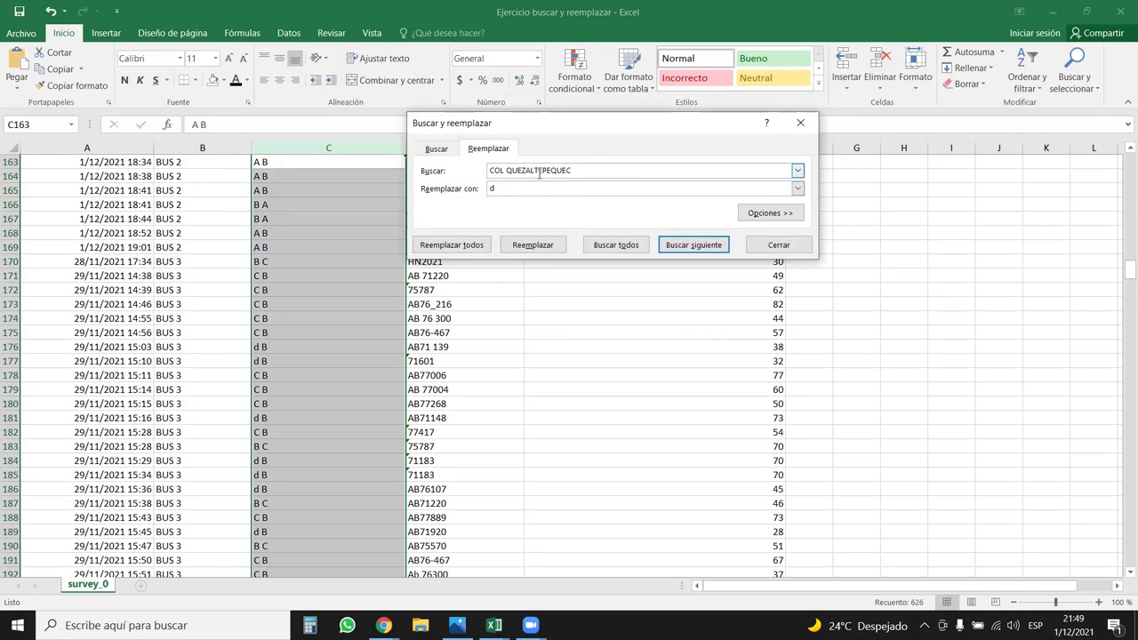
key("BackSpace")
key("BackSpace")
key("BackSpace")
key("BackSpace")
key("BackSpace")
key("BackSpace")
key("BackSpace")
key("BackSpace")
key("BackSpace")
key("BackSpace")
key("BackSpace")
key("BackSpace")
key("BackSpace")
key("BackSpace")
left_click(451, 244)
left_click(574, 354)
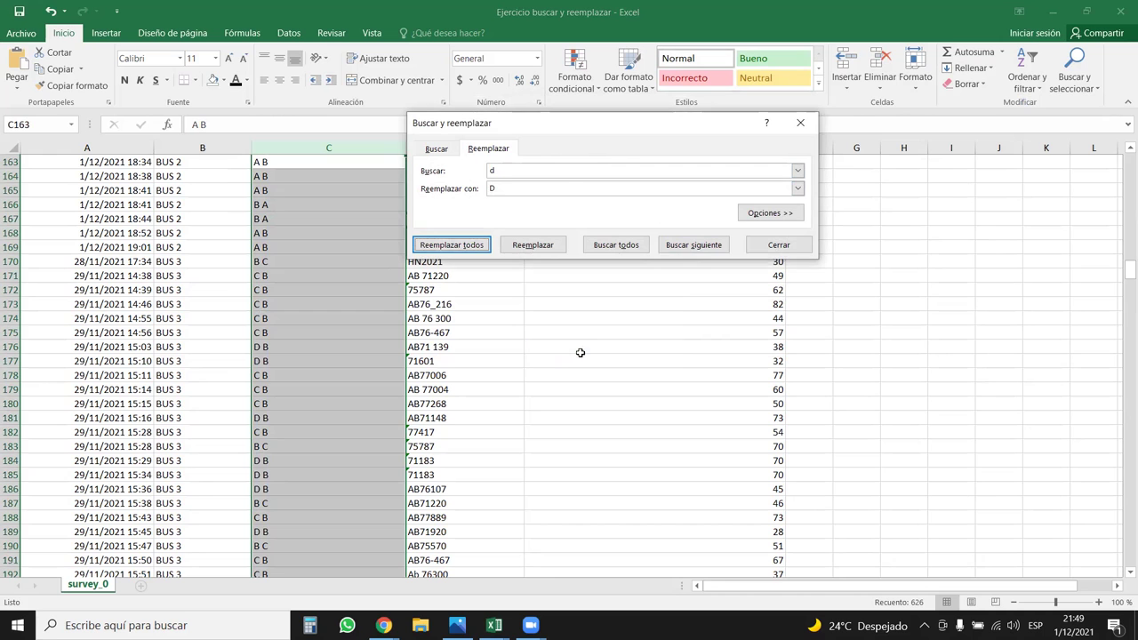
left_click(800, 123)
Step: Close the replace dialog and return to the first route entry, cell C2
scroll(371, 223, "up", 5)
left_click(370, 229)
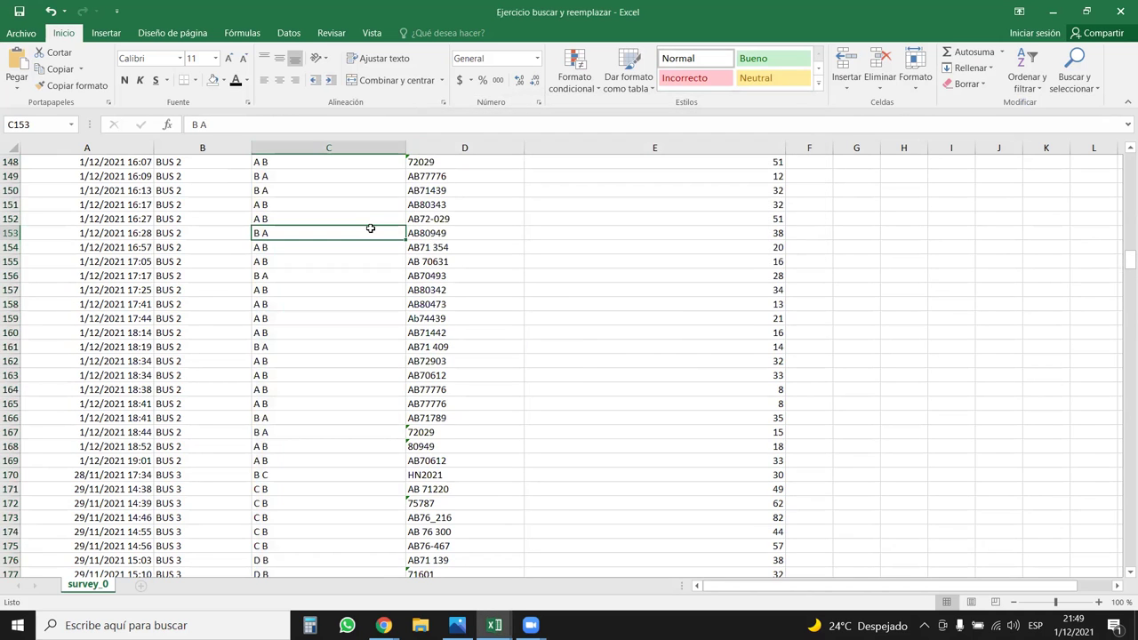
key("ctrl+Up")
key("Down")
key("Up")
key("Down")
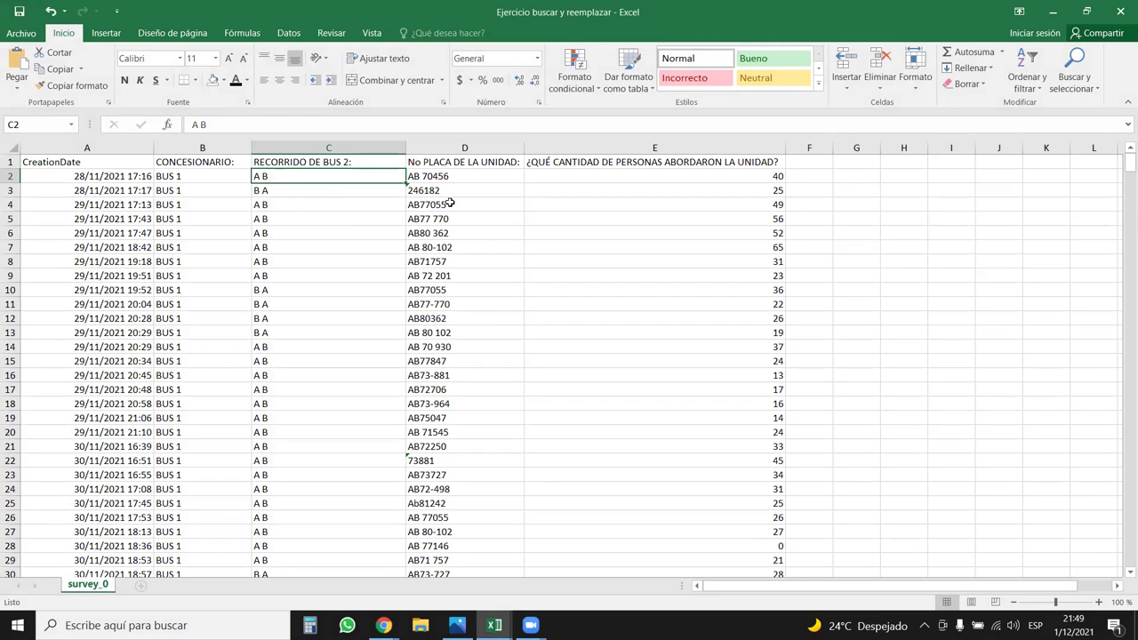
Step: Try to replace every space in the RECORRIDO DE BUS 2 column with a lowercase a
left_click(344, 146)
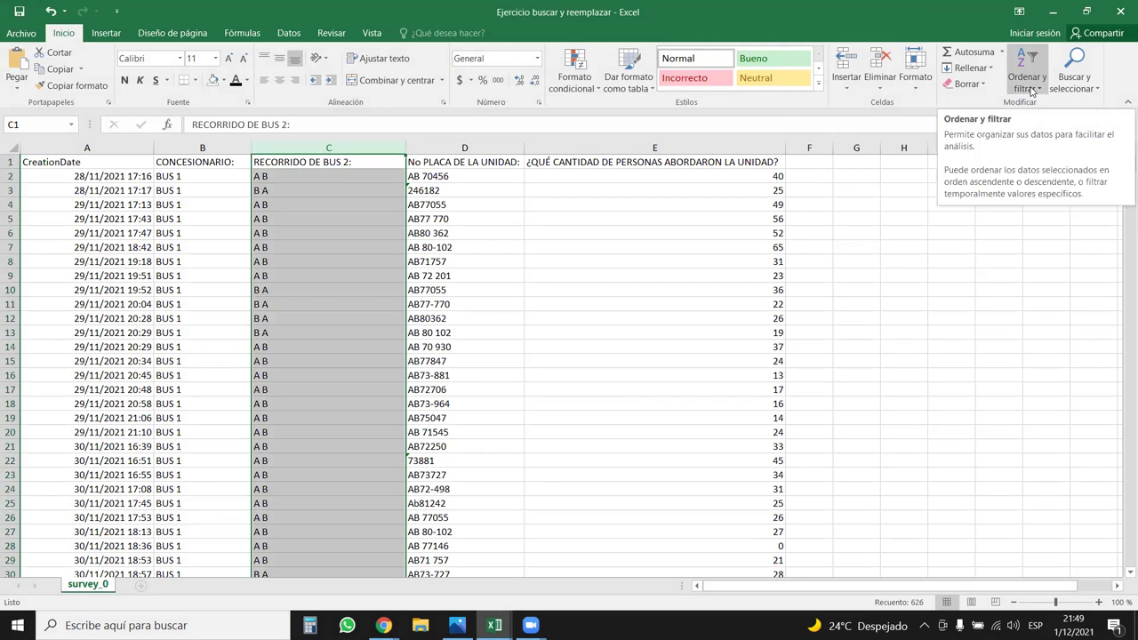
left_click(1076, 82)
left_click(1061, 120)
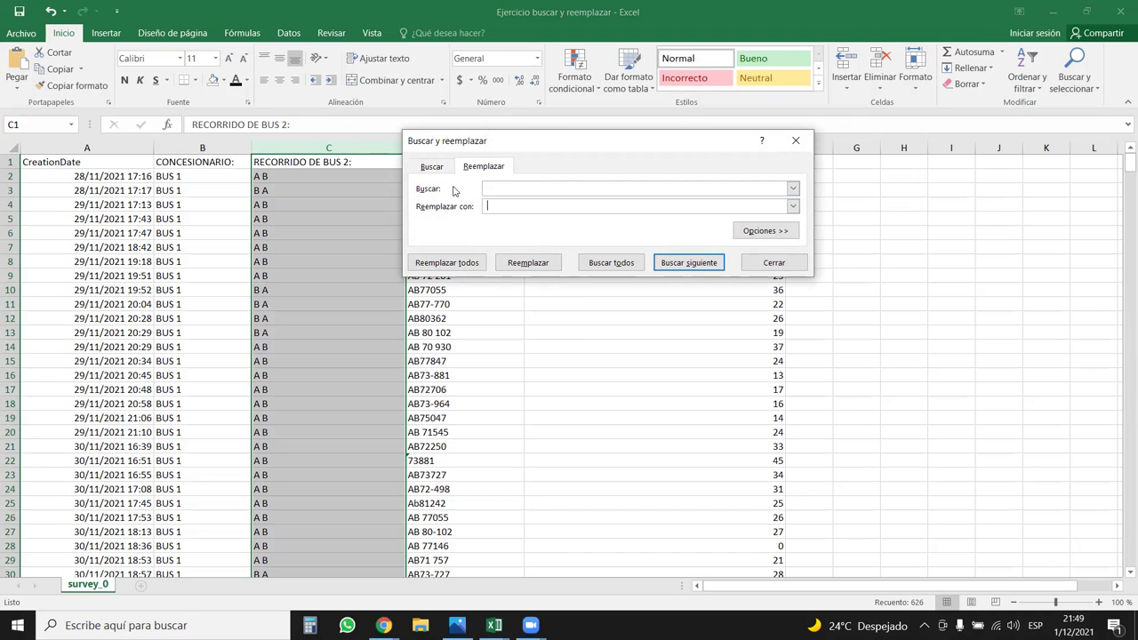
type("a")
left_click(447, 262)
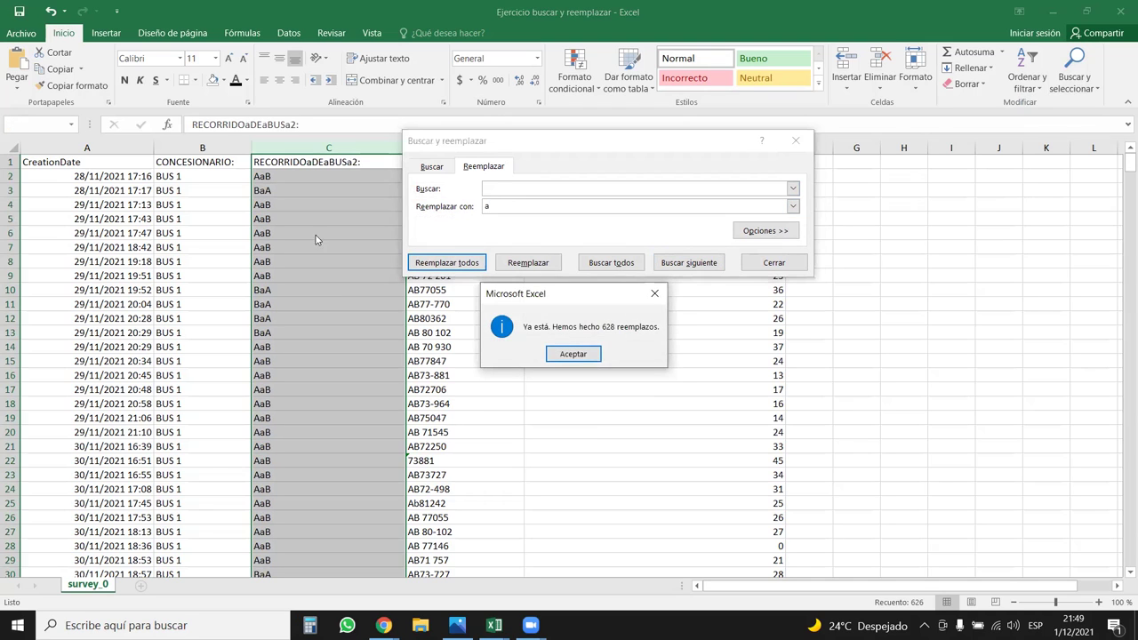
left_click(572, 354)
Step: Try to replace every a in the route column with an a that has a space on each side
left_click(499, 188)
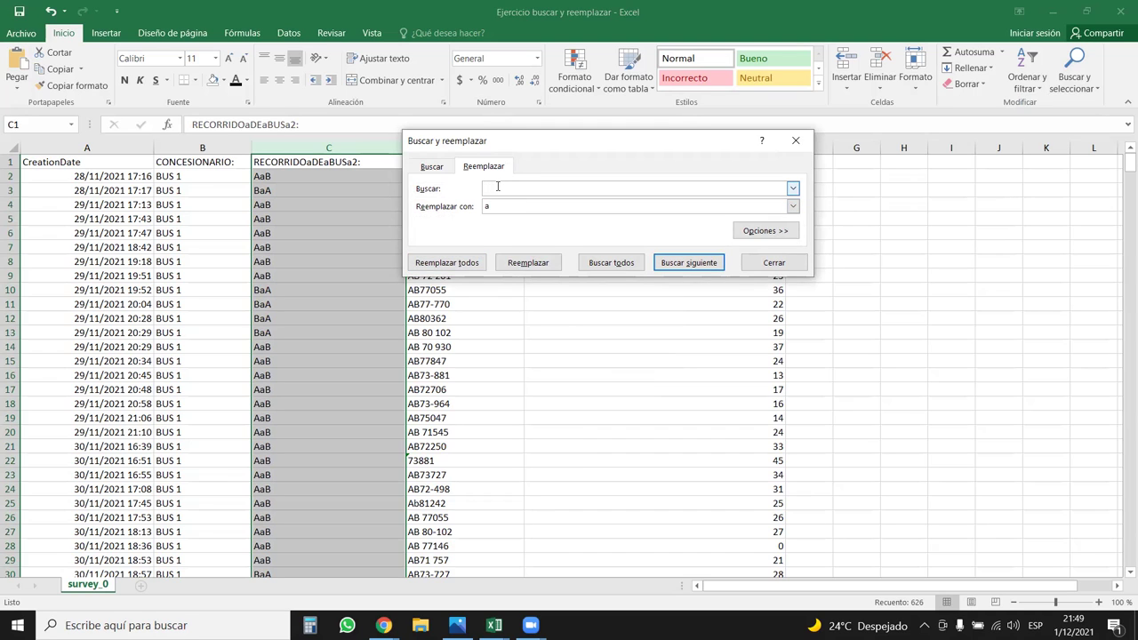
key("Tab")
type("a")
left_click(446, 262)
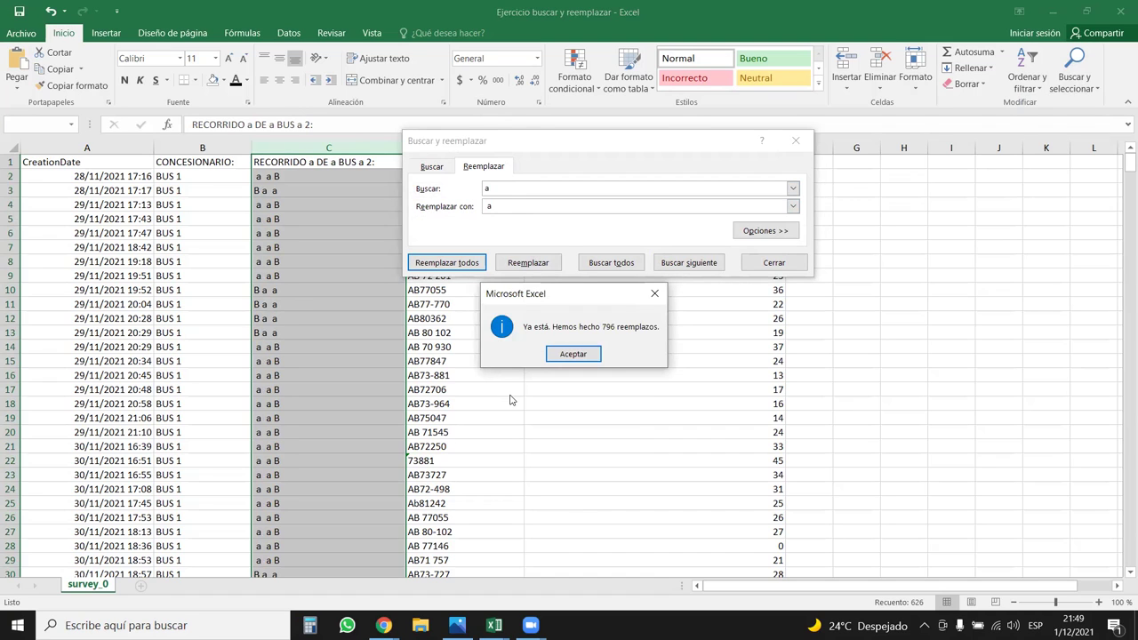
left_click(655, 293)
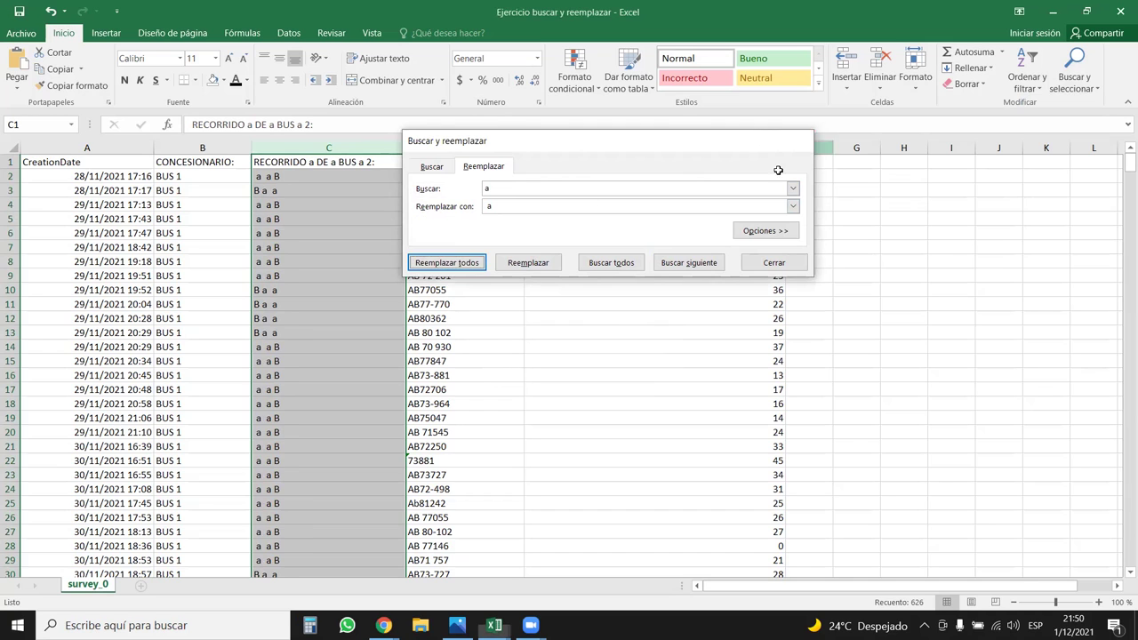
Step: Close the replace dialog and undo the last two replacements in the route column
left_click(796, 141)
key("ctrl+z")
key("ctrl+z")
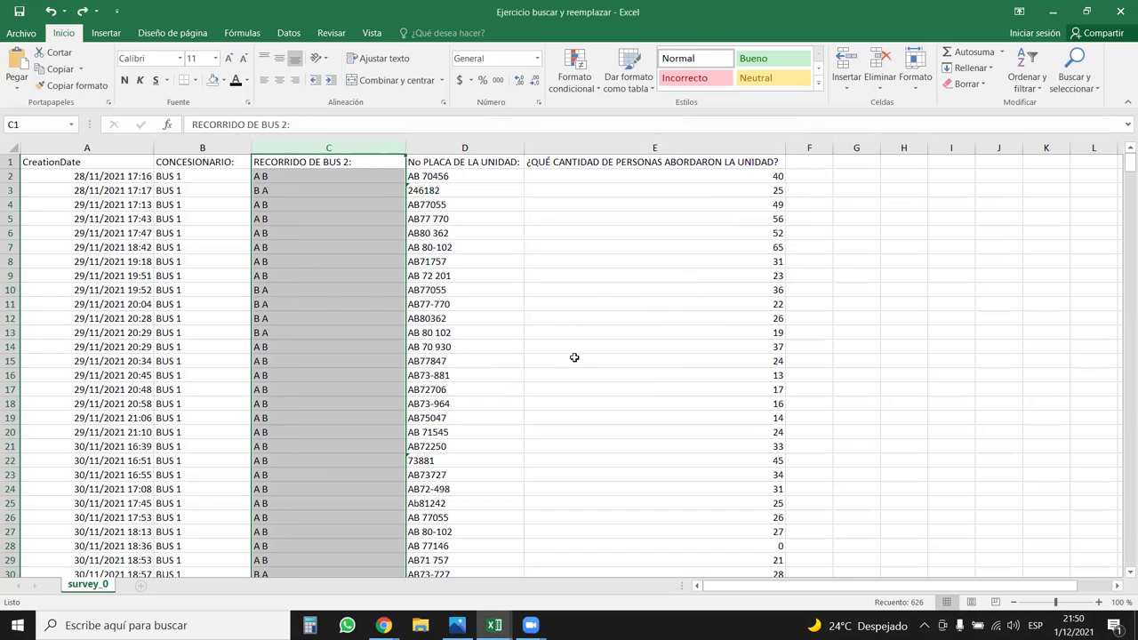
Step: Replace every space in the route column with a lowercase a surrounded by spaces, and close the replace dialog
left_click(1074, 80)
left_click(1049, 120)
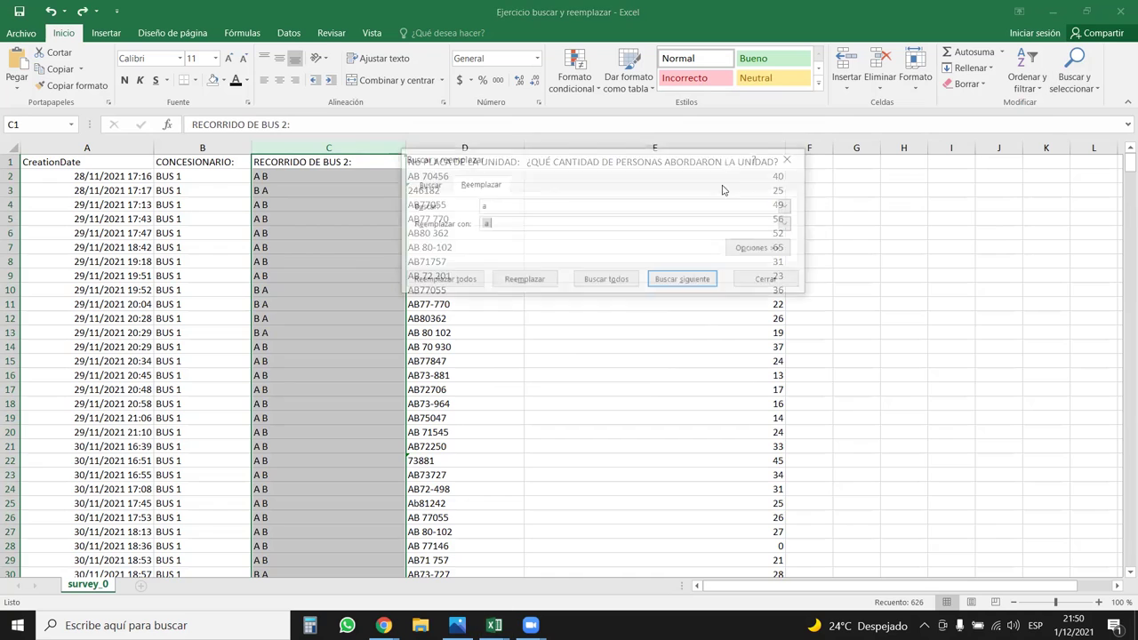
key("shift+Tab")
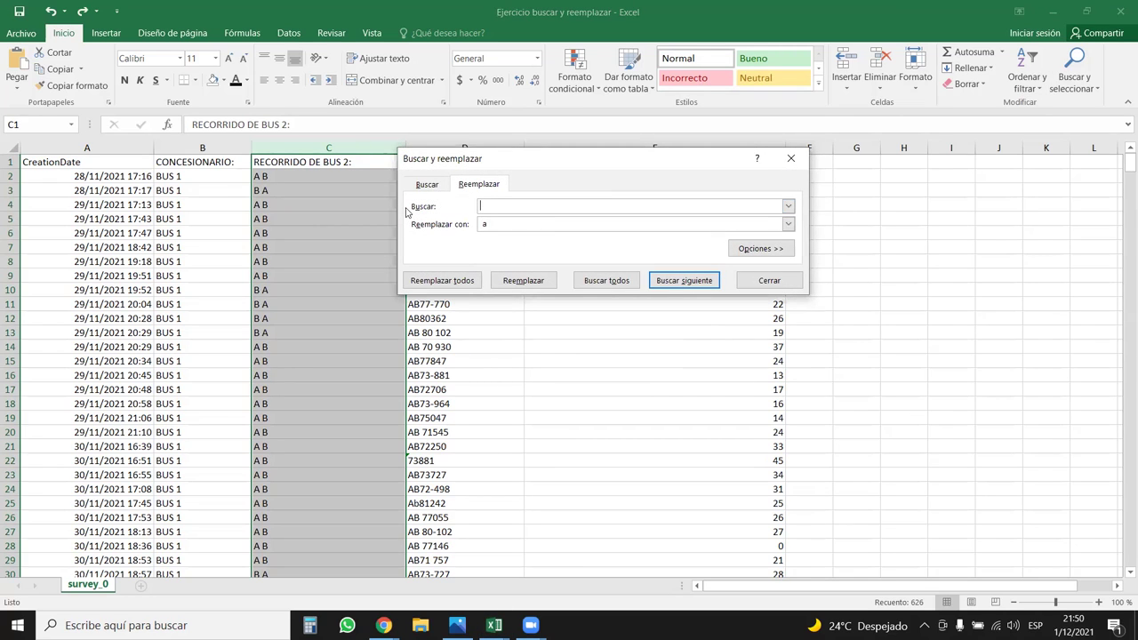
key("Tab")
left_click(442, 280)
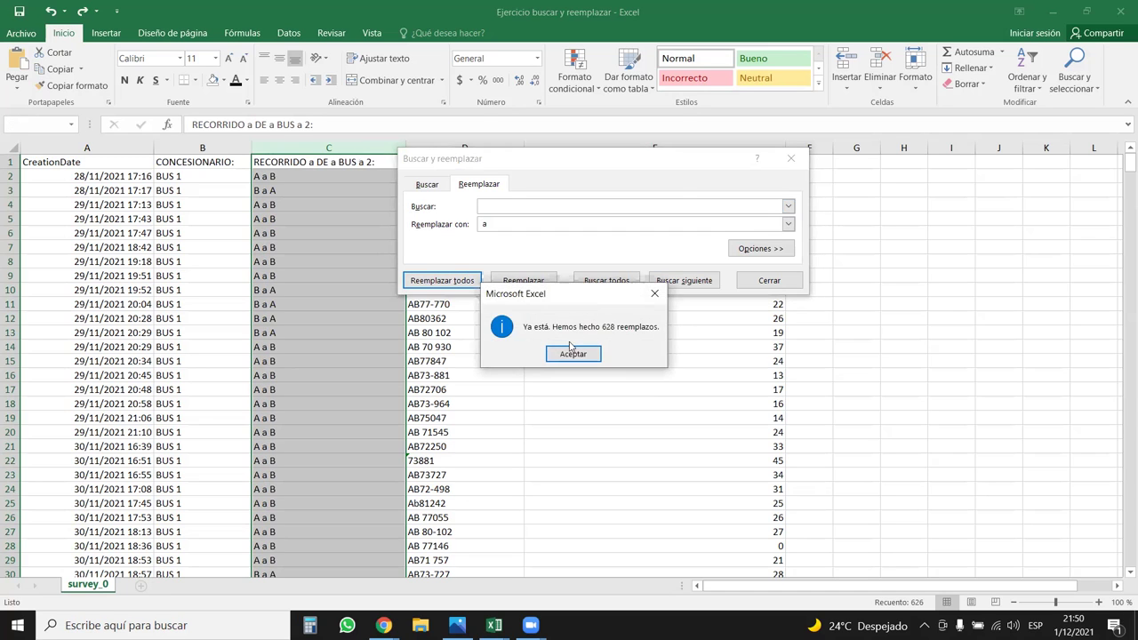
left_click(573, 353)
left_click(790, 158)
left_click(320, 235)
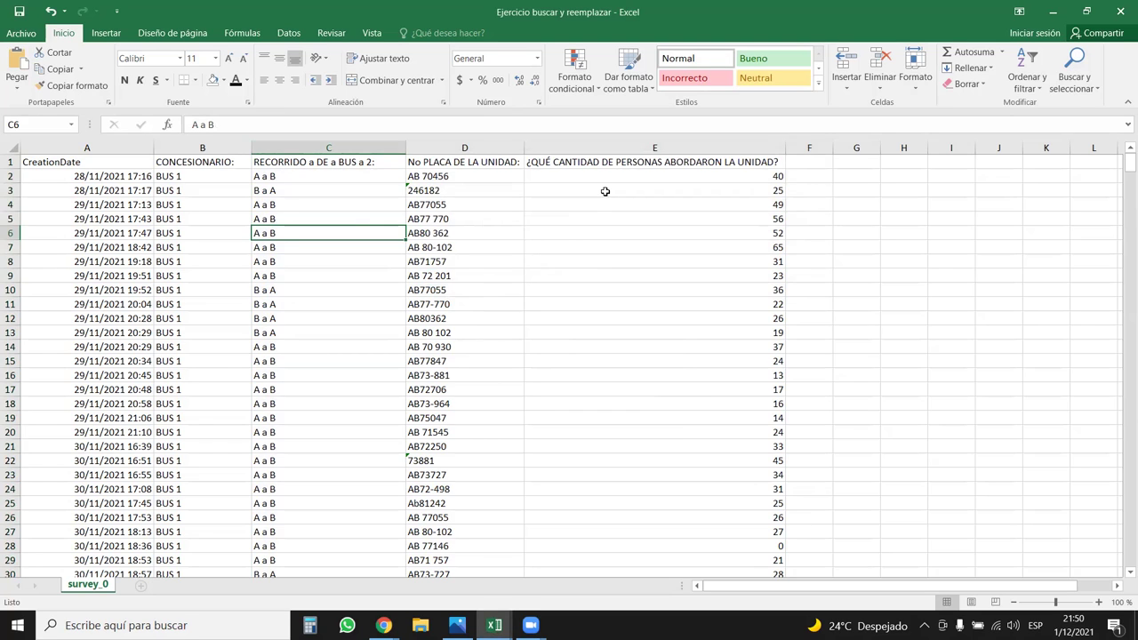
Step: Insert an empty column before the passenger count column and examine how the plate numbers in column D are written
left_click(601, 144)
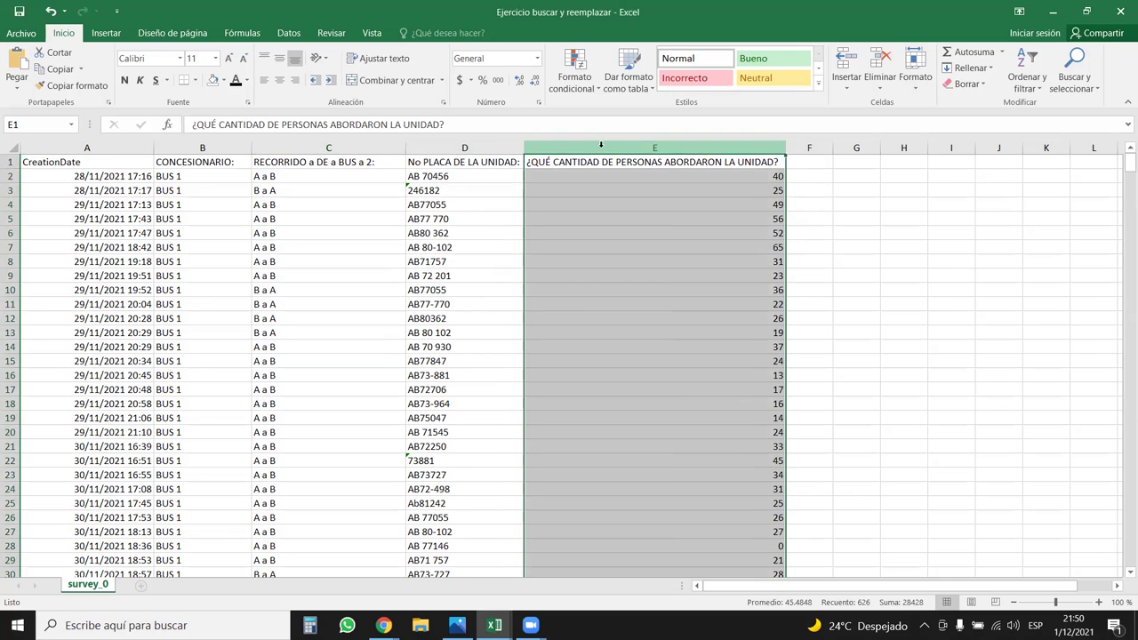
key("ctrl+plus")
left_click(483, 176)
left_click(483, 147)
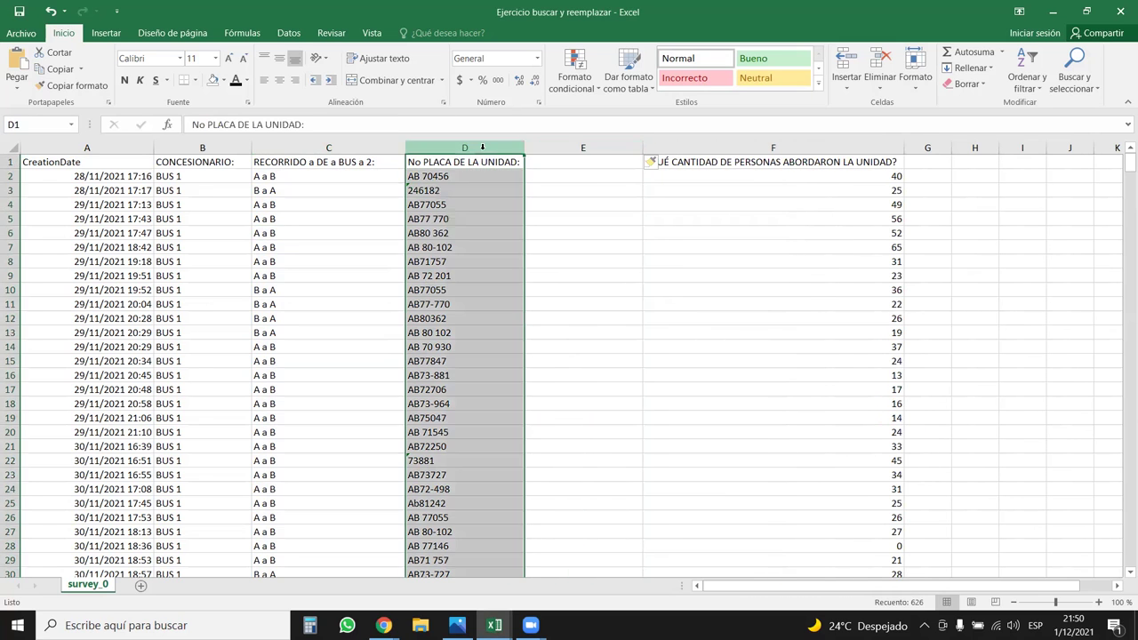
left_click(433, 304)
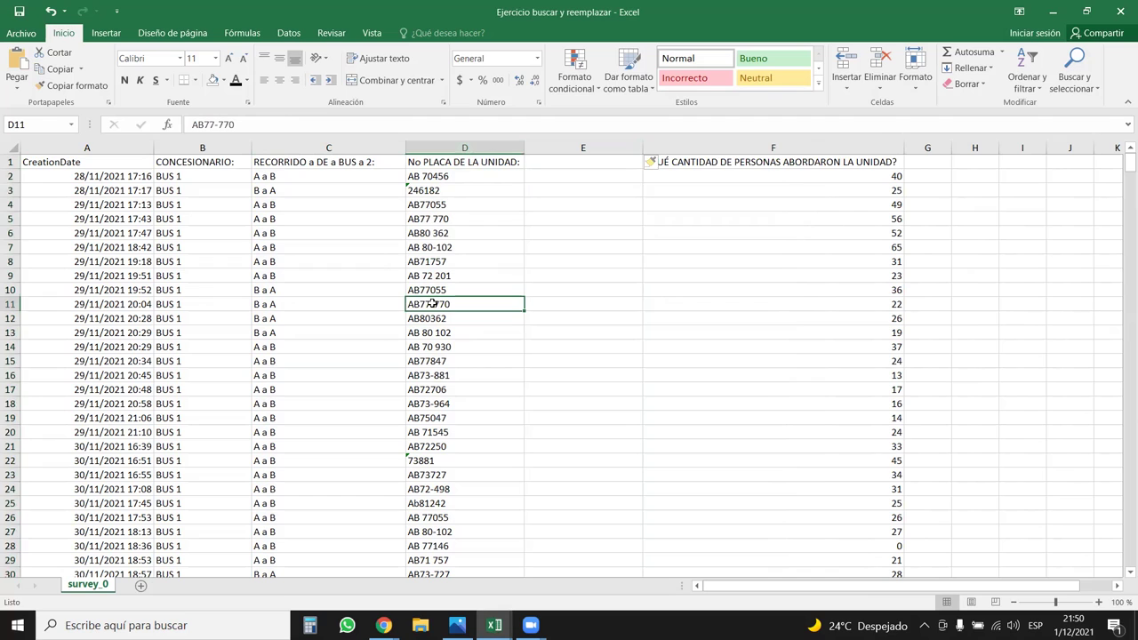
double_click(433, 304)
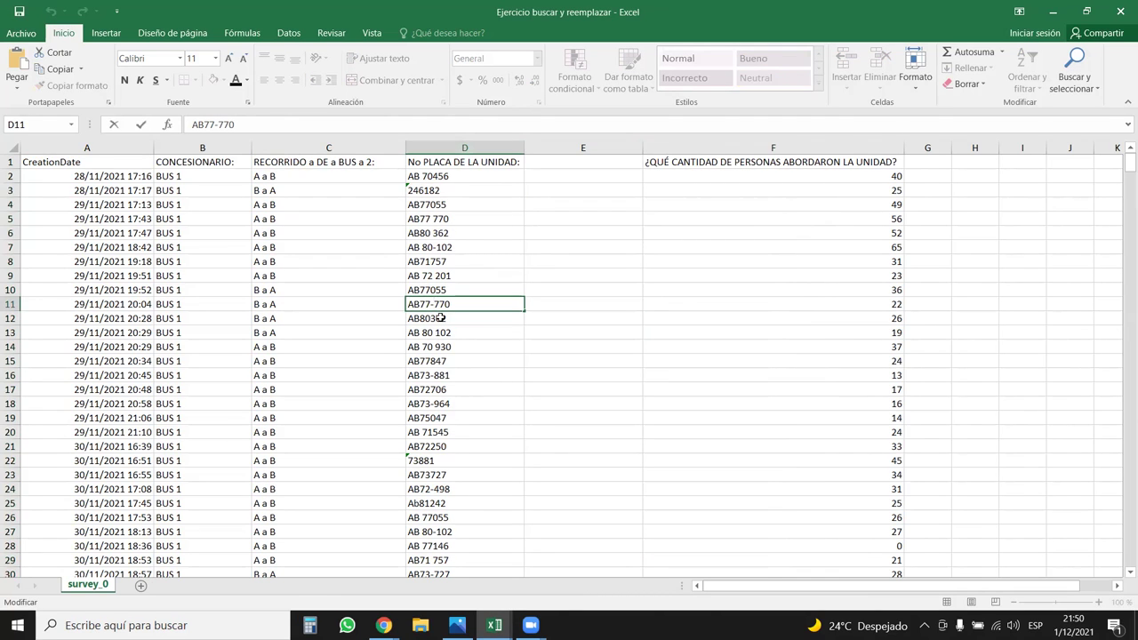
left_click(425, 249)
left_click(435, 260)
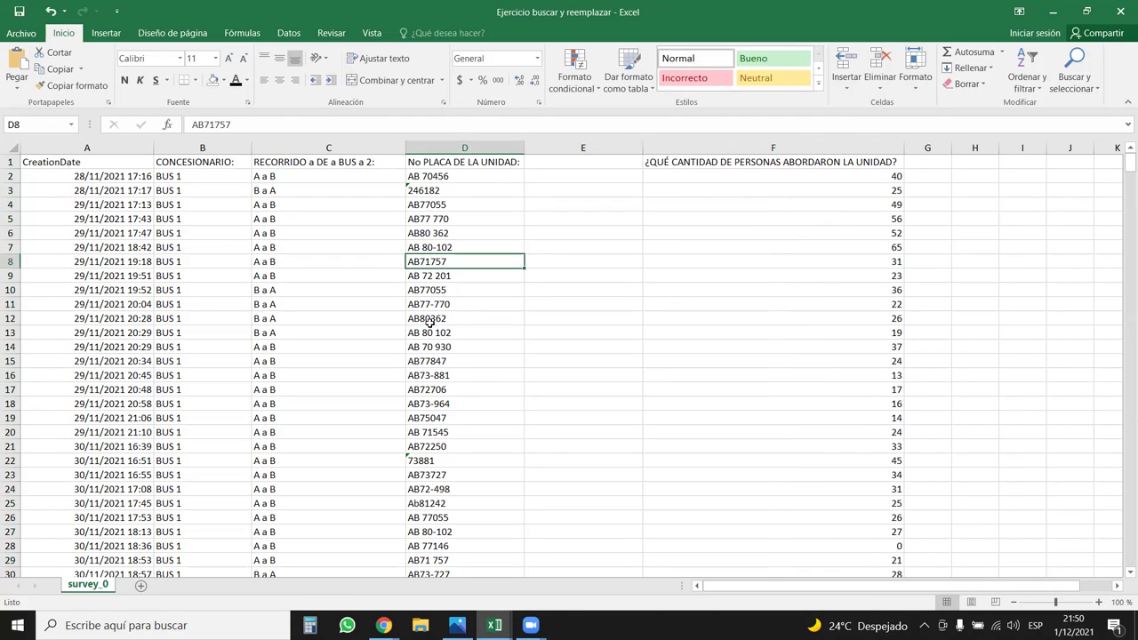
left_click(445, 320)
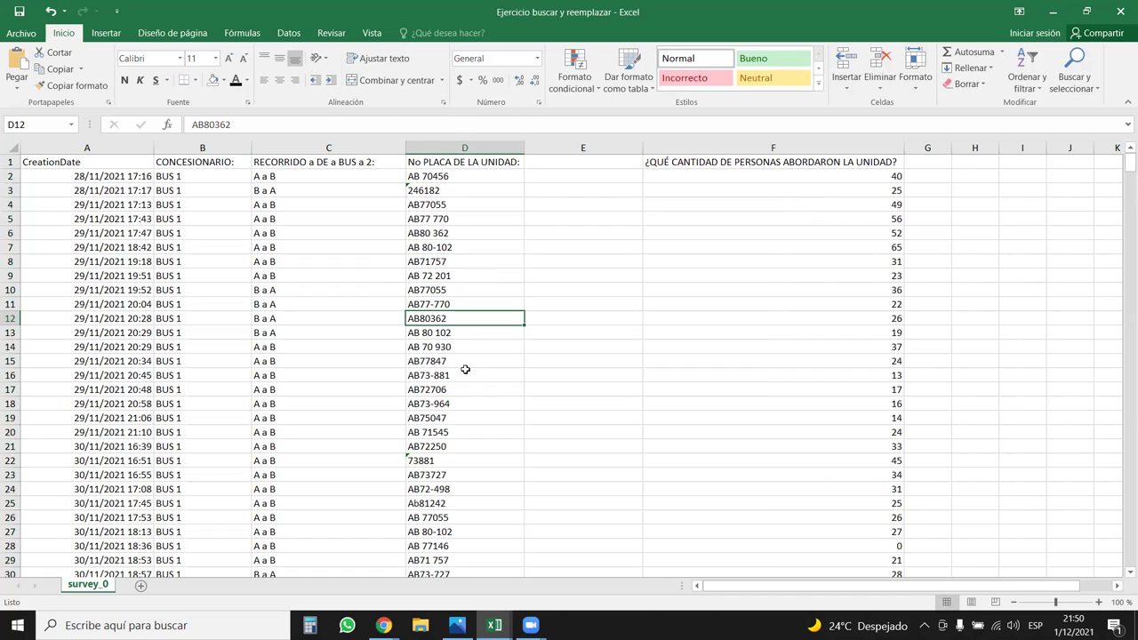
Step: Remove every space from the No PLACA DE LA UNIDAD column by replacing it with nothing
left_click(436, 151)
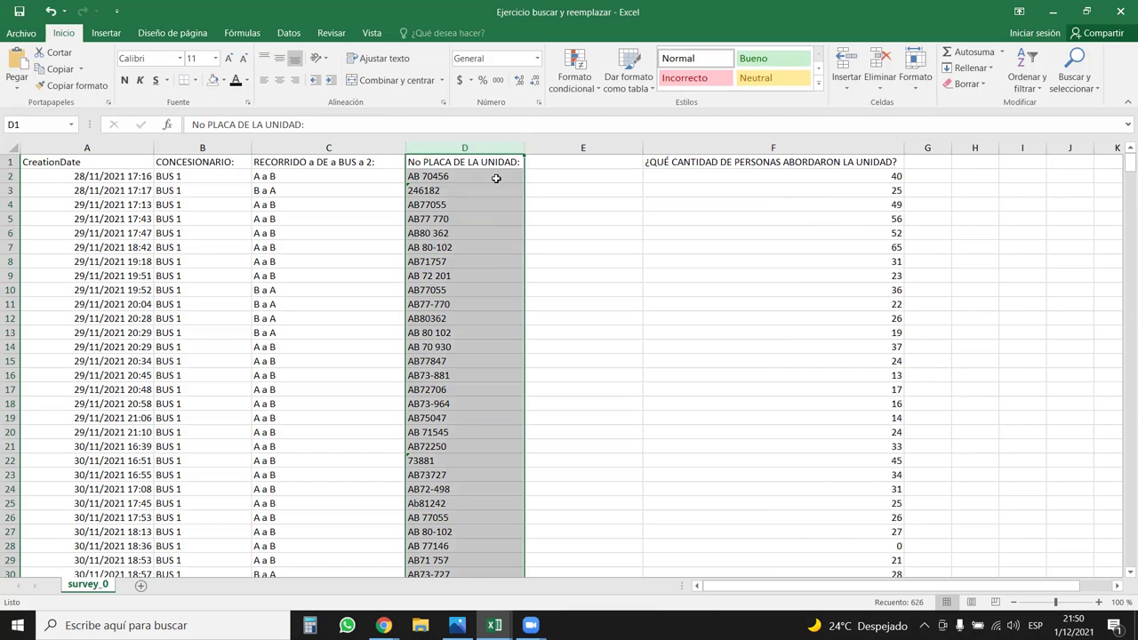
left_click(1074, 81)
left_click(1061, 122)
left_click_drag(546, 183, 785, 173)
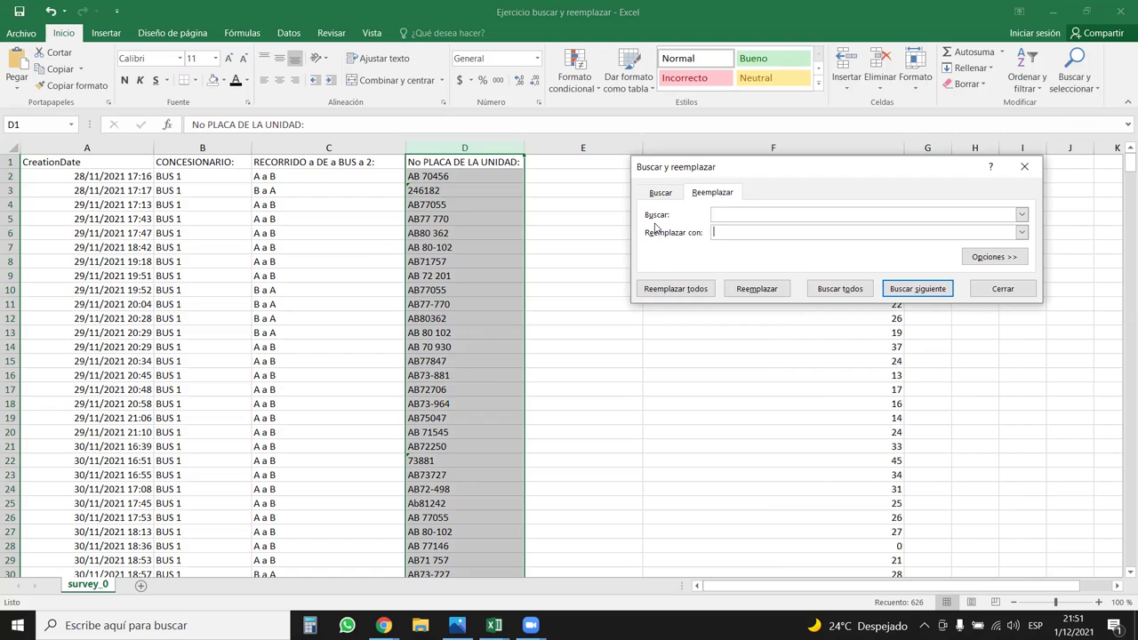
left_click(662, 288)
left_click(573, 353)
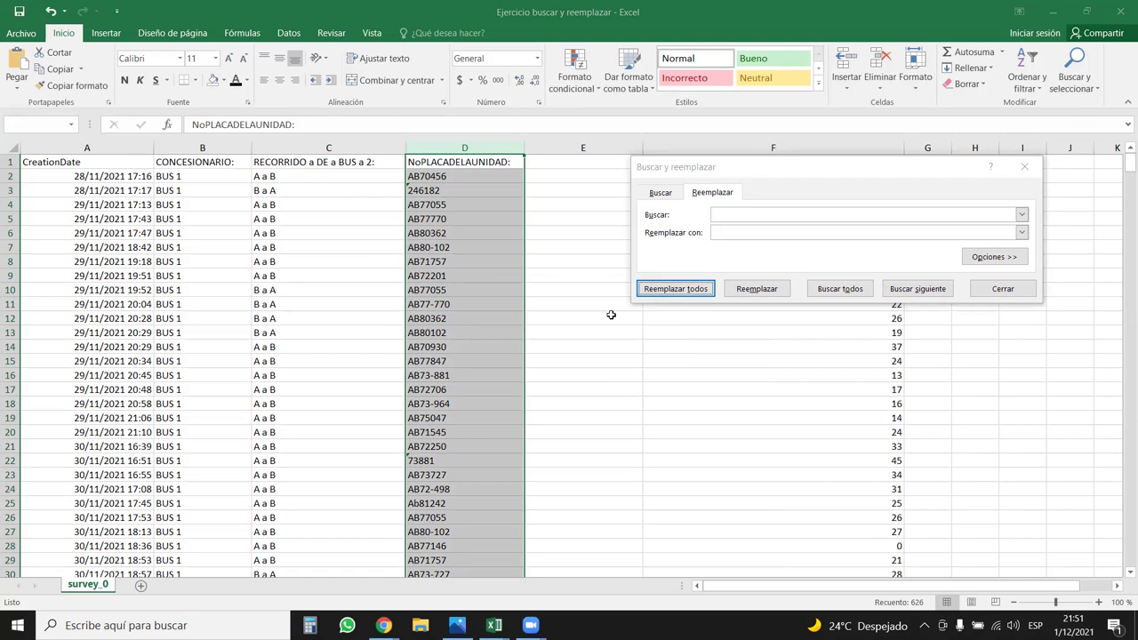
Step: Remove every hyphen from the plate number column by replacing it with nothing
left_click(731, 215)
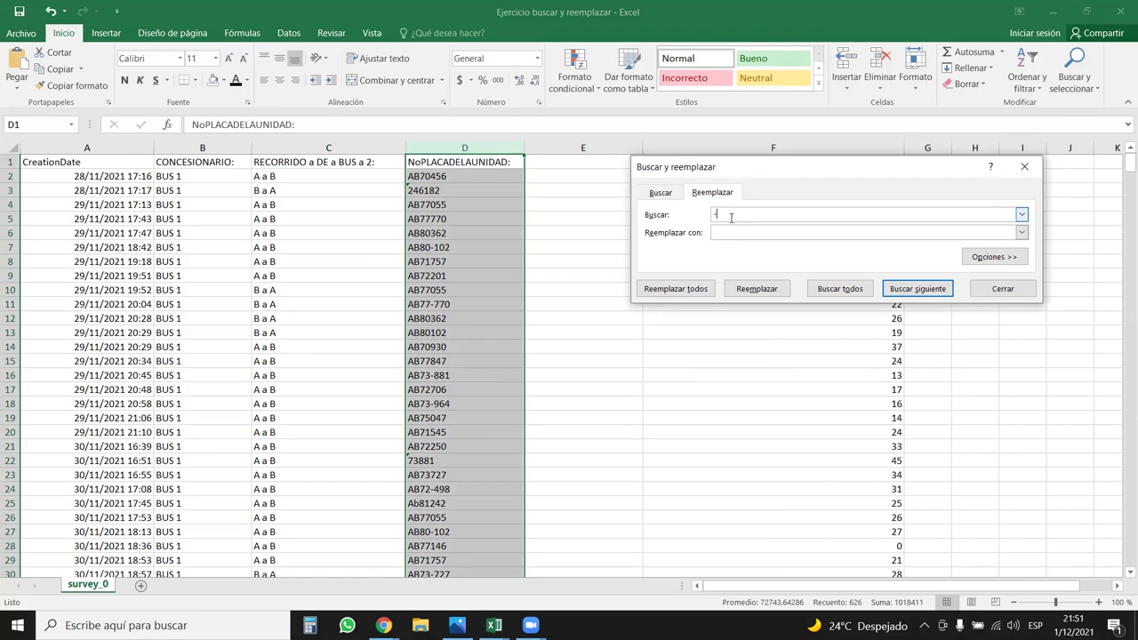
left_click(723, 229)
left_click(702, 289)
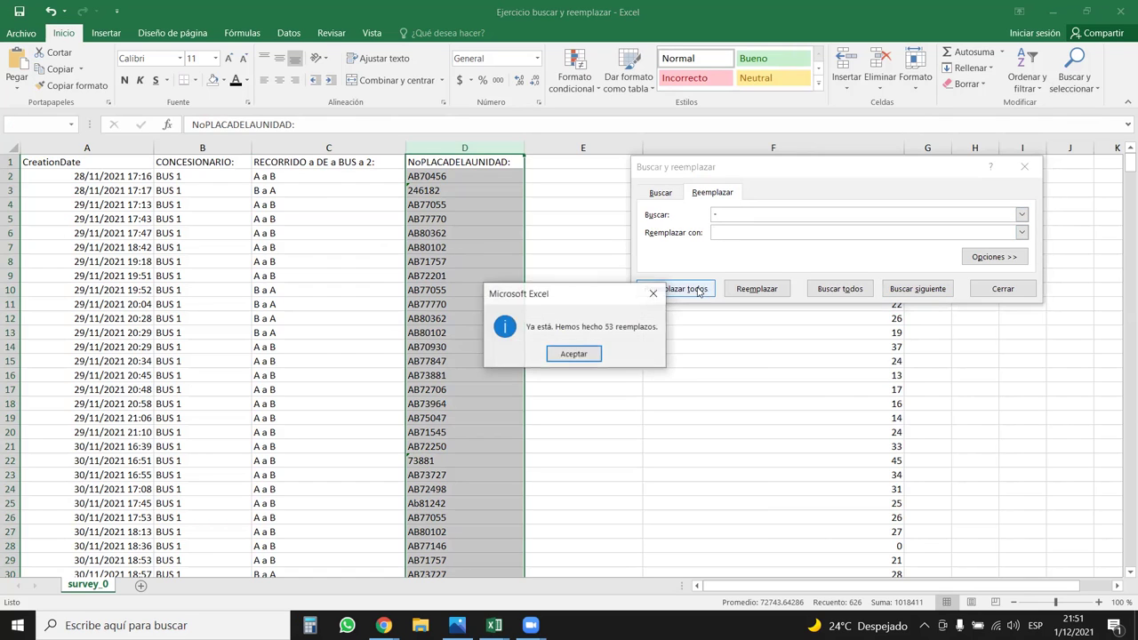
left_click(582, 353)
Step: Remove every underscore from the plate number column by replacing it with nothing, and close the replace dialog
left_click(659, 217)
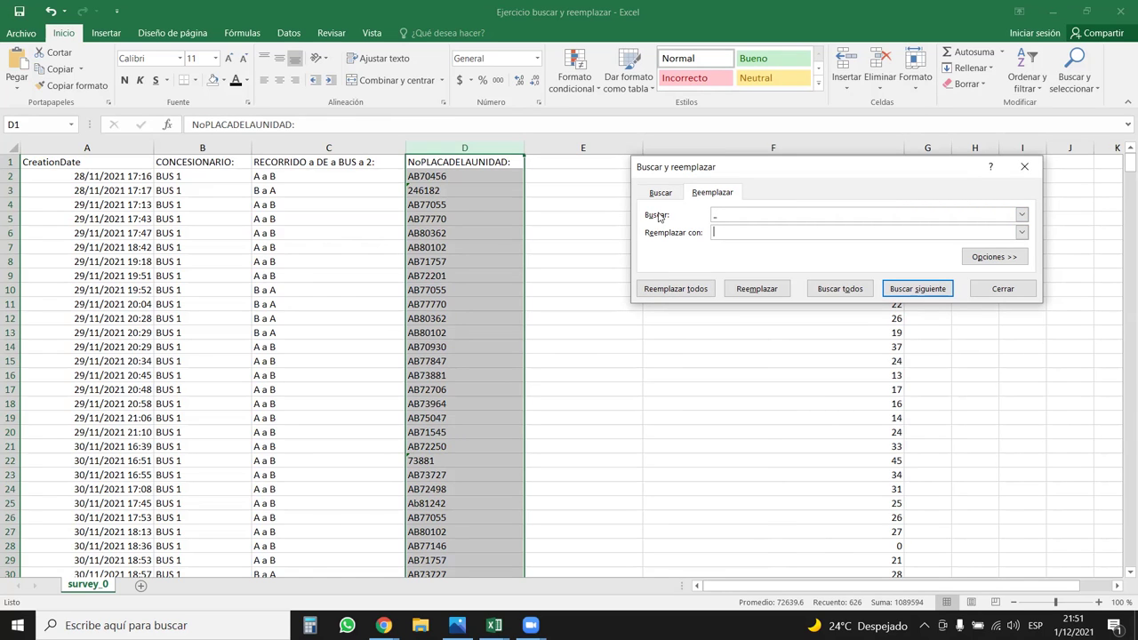
left_click(685, 289)
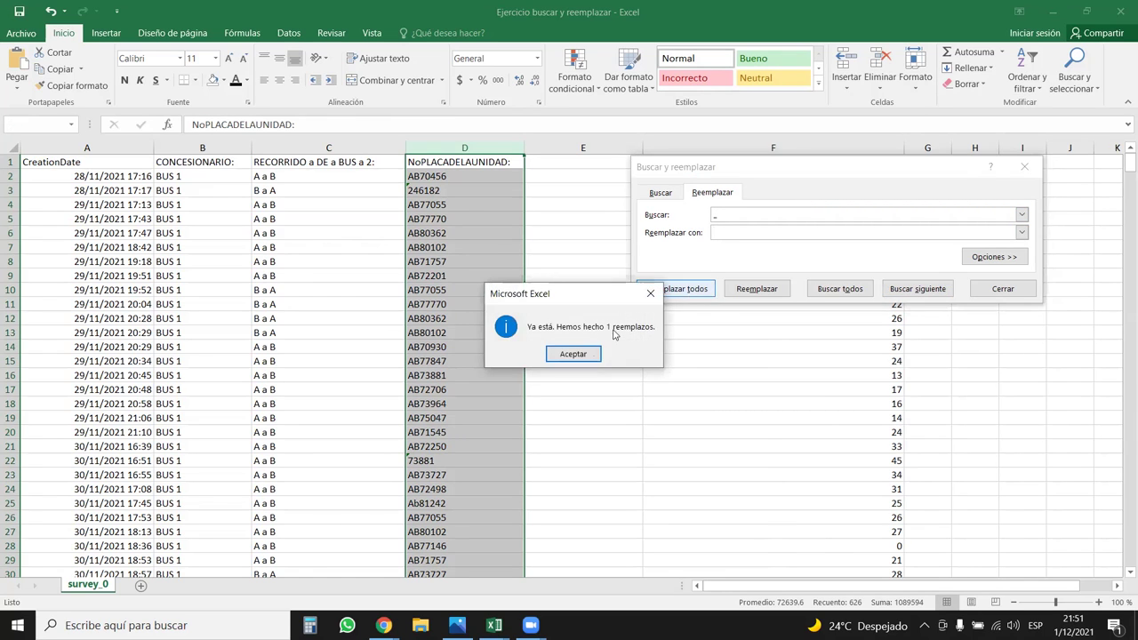
left_click(582, 354)
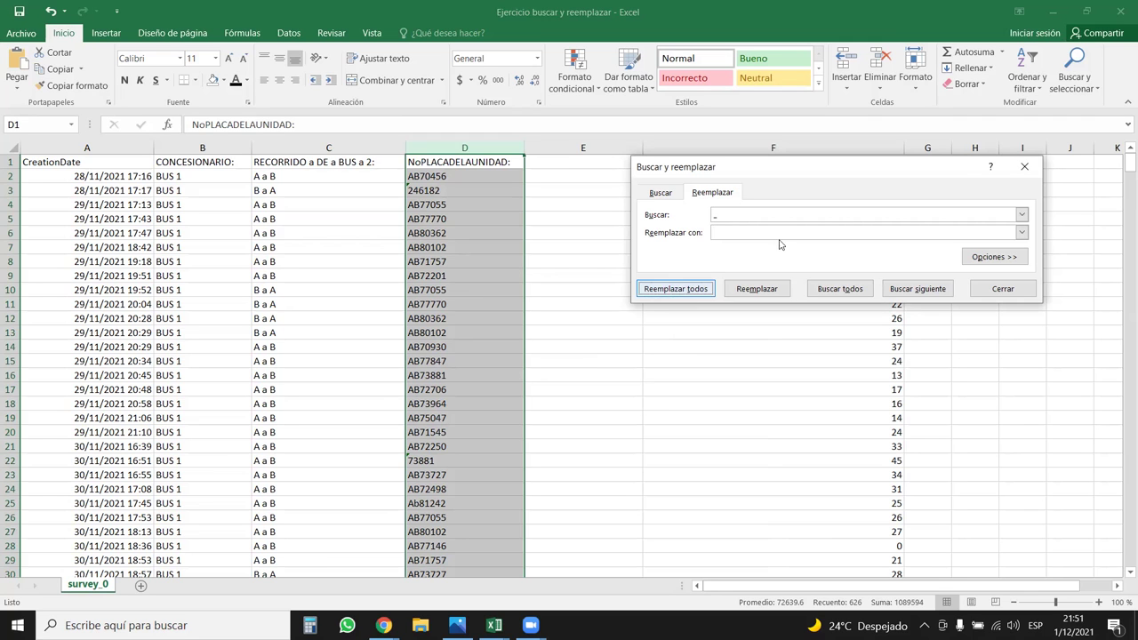
left_click(1022, 169)
Step: Review the plate numbers in column D down through the BUS 3 rows for entries still written inconsistently
left_click(483, 206)
scroll(470, 325, "down", 20)
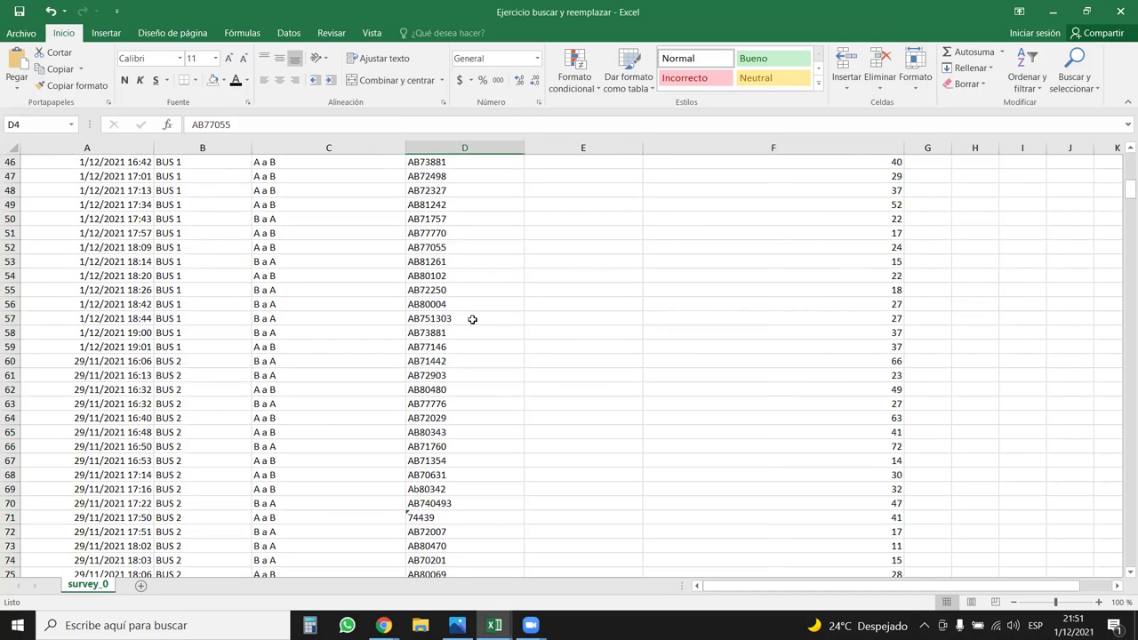
scroll(470, 325, "down", 20)
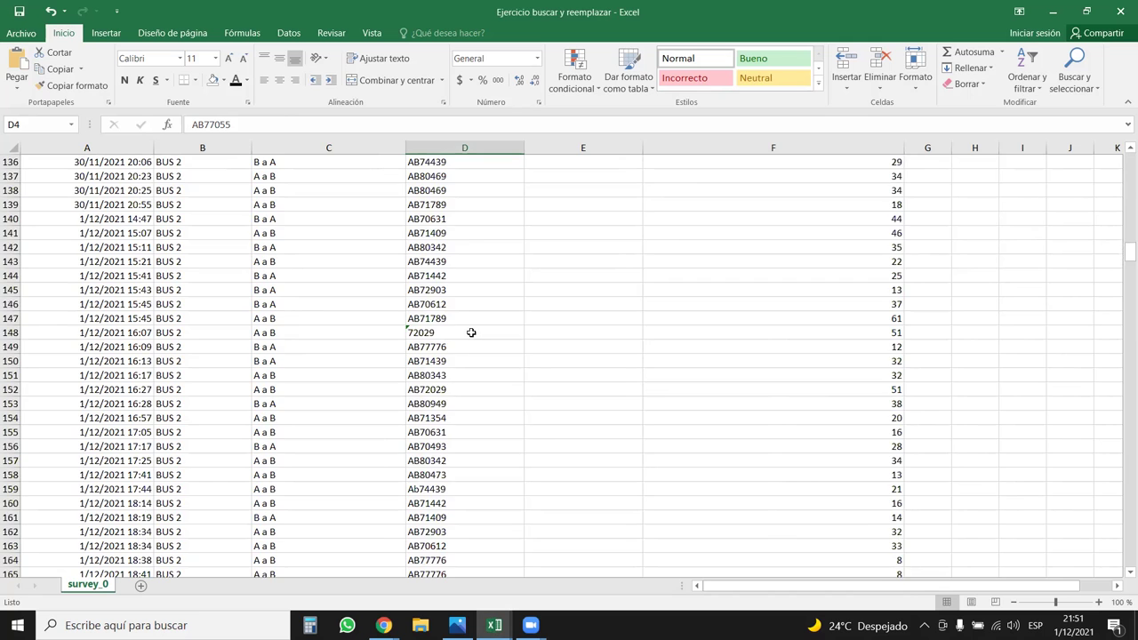
scroll(475, 332, "down", 19)
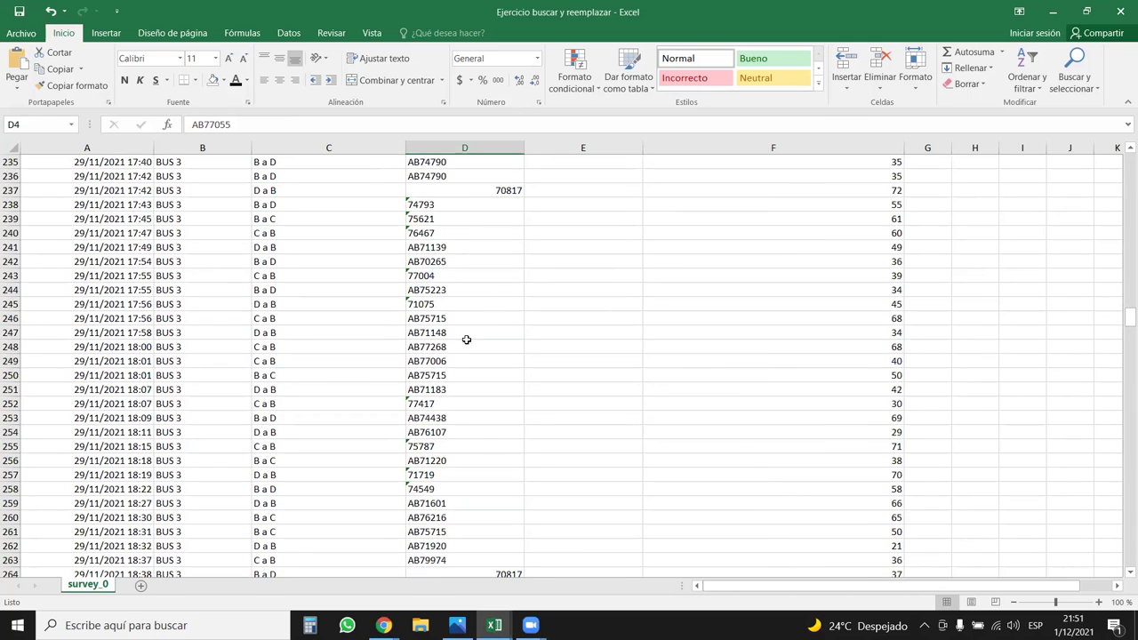
left_click(498, 317)
scroll(504, 425, "down", 6)
scroll(502, 425, "down", 20)
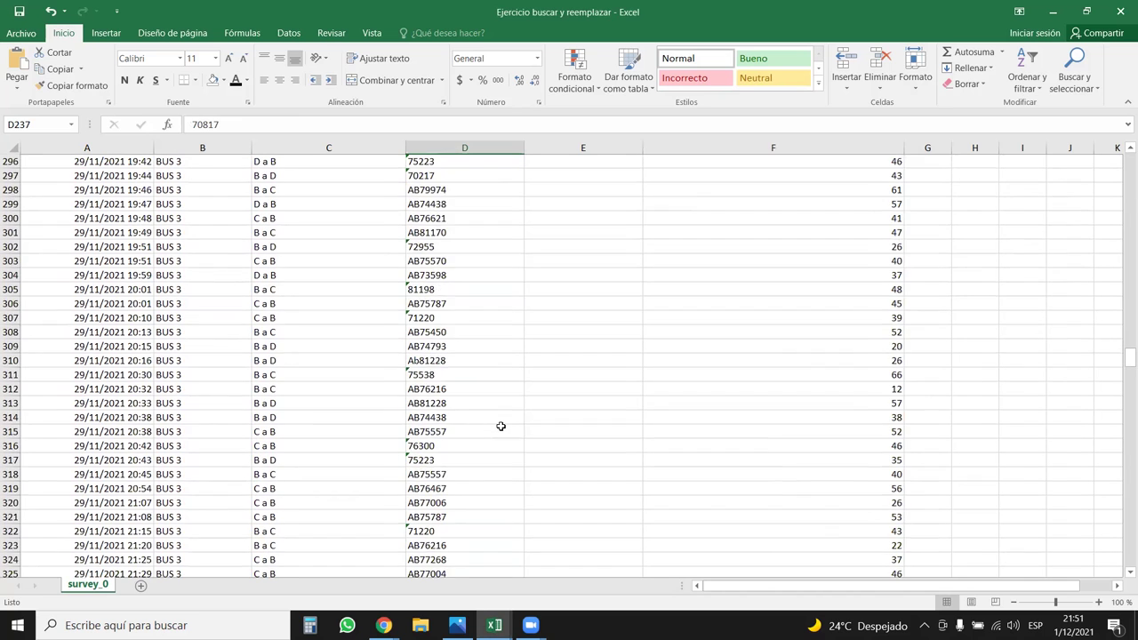
Step: Return to the first plate numbers, compare cells D2 and D3, and select cell E2 in the empty column
left_click_drag(1130, 381, 1129, 158)
left_click(438, 175)
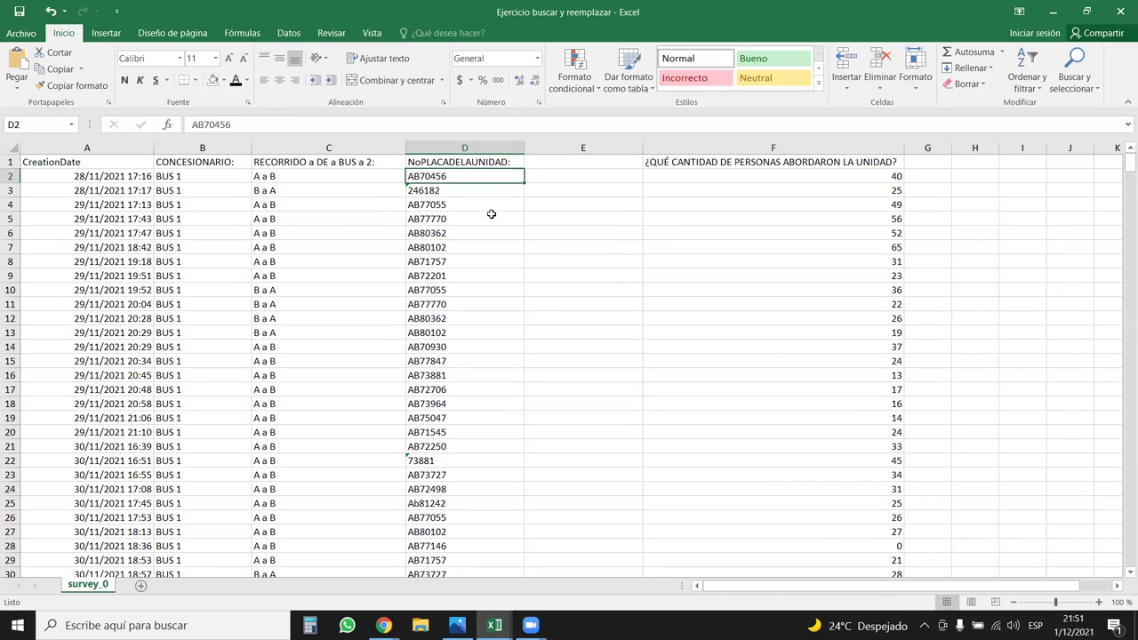
left_click(433, 191)
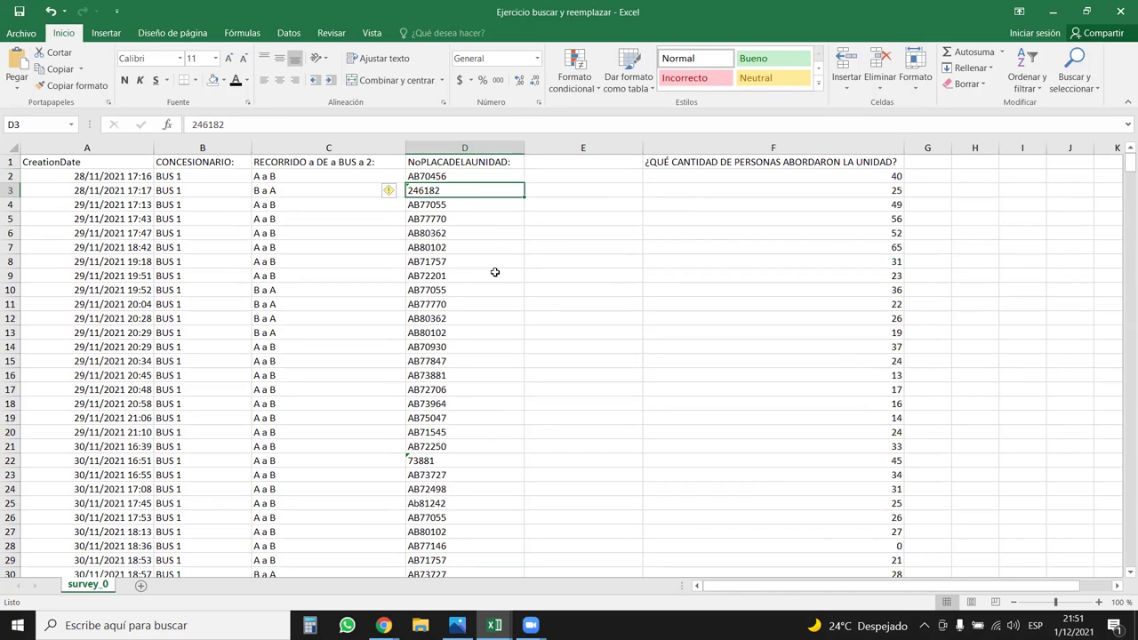
left_click(444, 176)
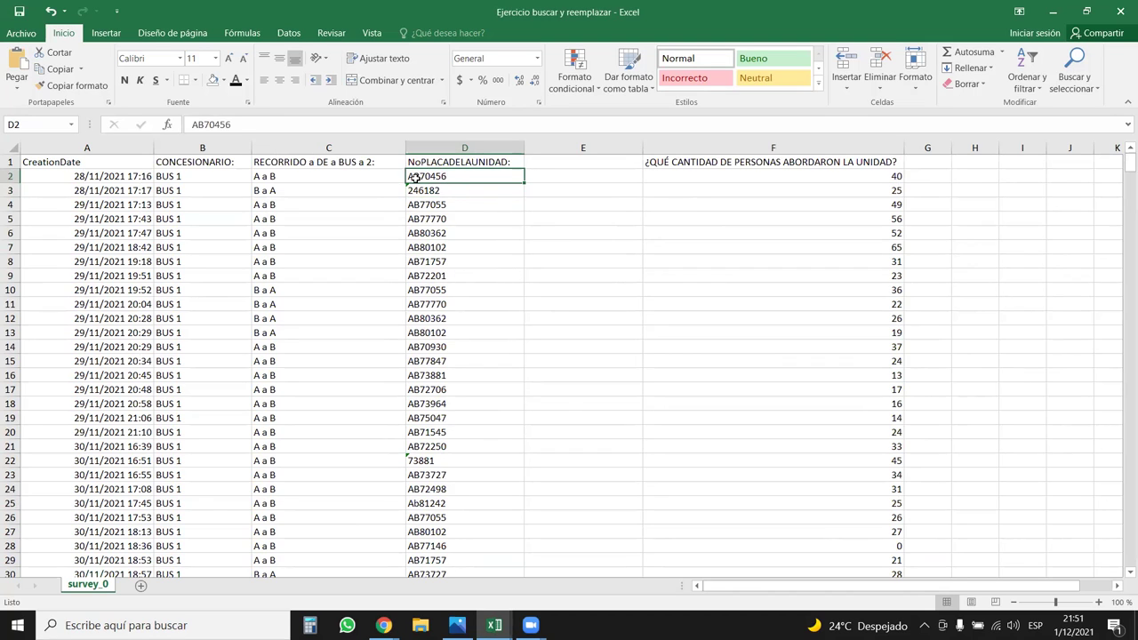
left_click(566, 176)
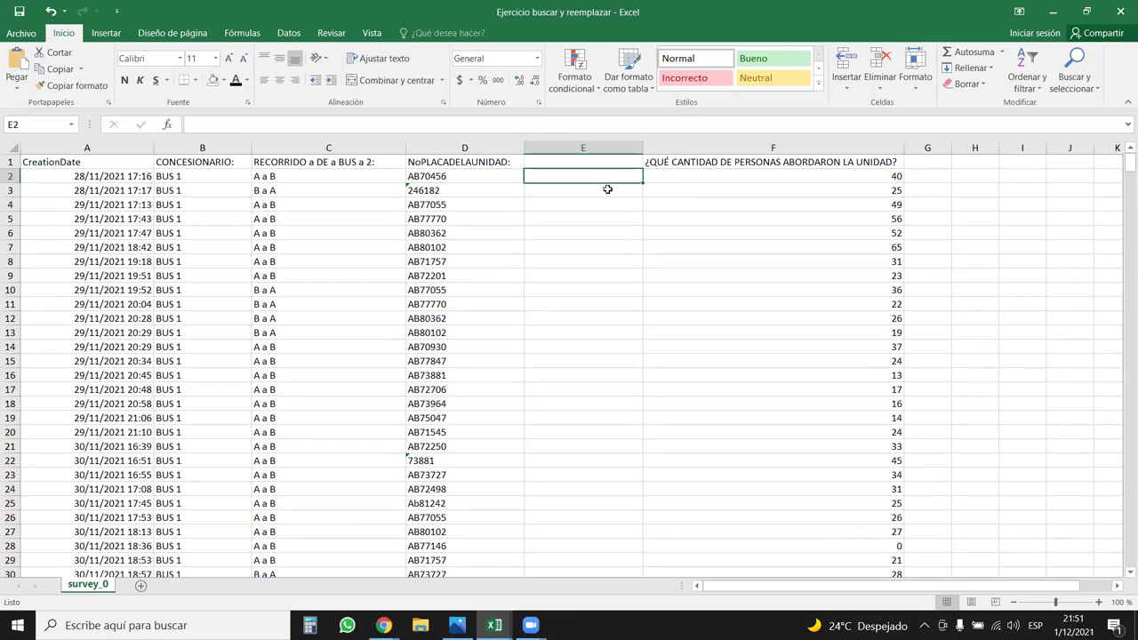
Step: Count the characters of each plate number by entering =LARGO(D2) in cell E2 and filling it down the whole column
left_click(413, 190)
left_click(445, 178)
left_click(545, 164)
left_click(567, 176)
type("=")
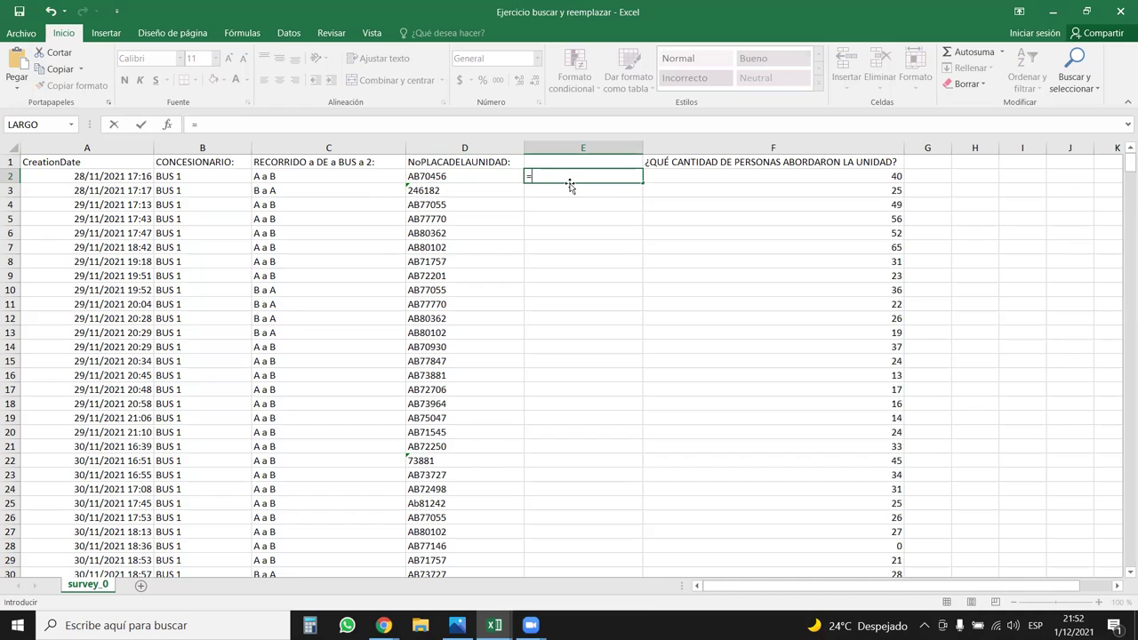
type("largo")
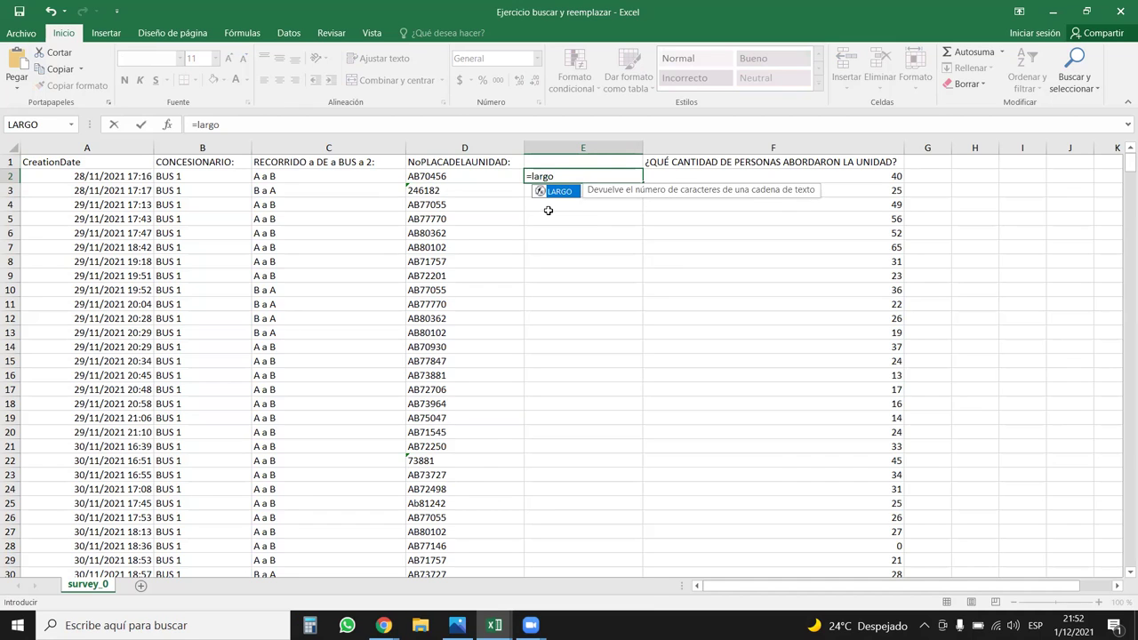
double_click(562, 192)
left_click(440, 177)
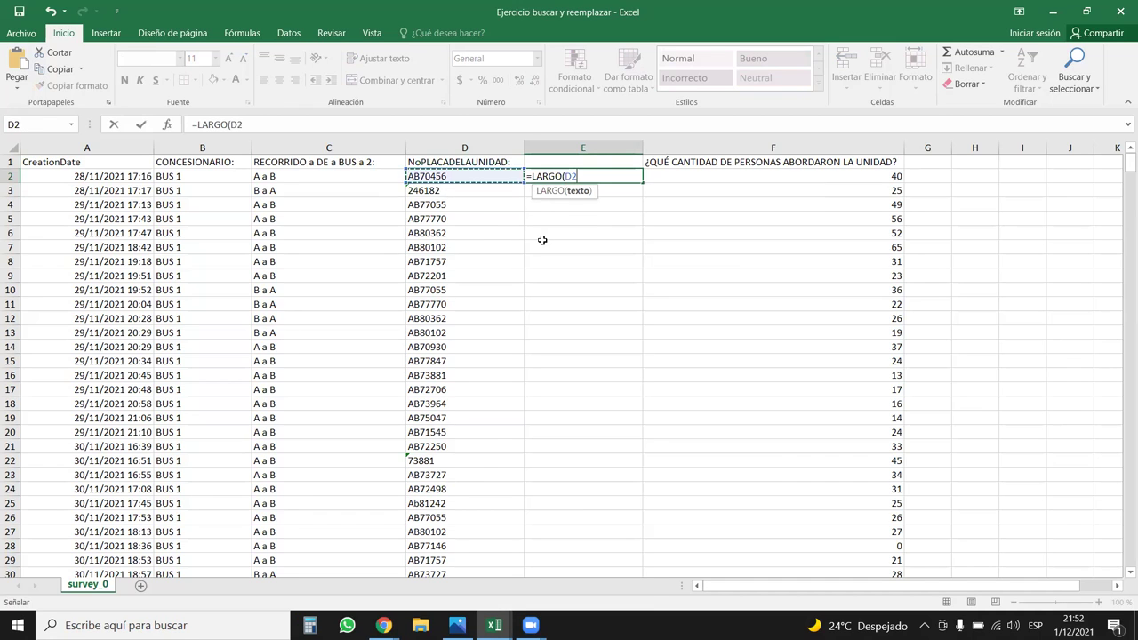
type(")")
key("Return")
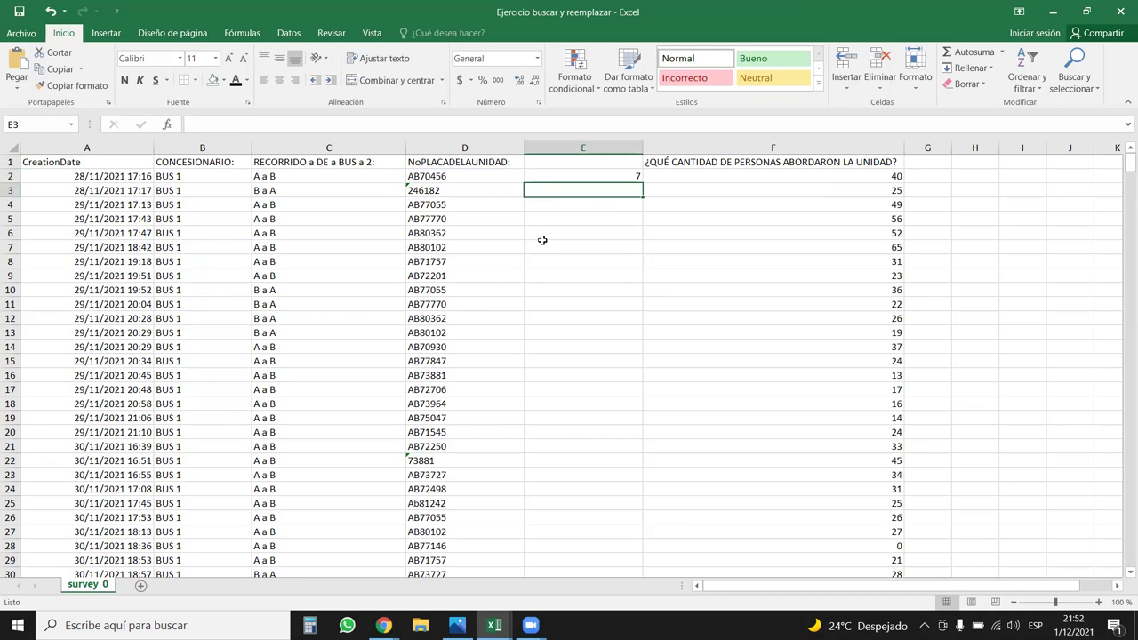
left_click(635, 174)
double_click(640, 180)
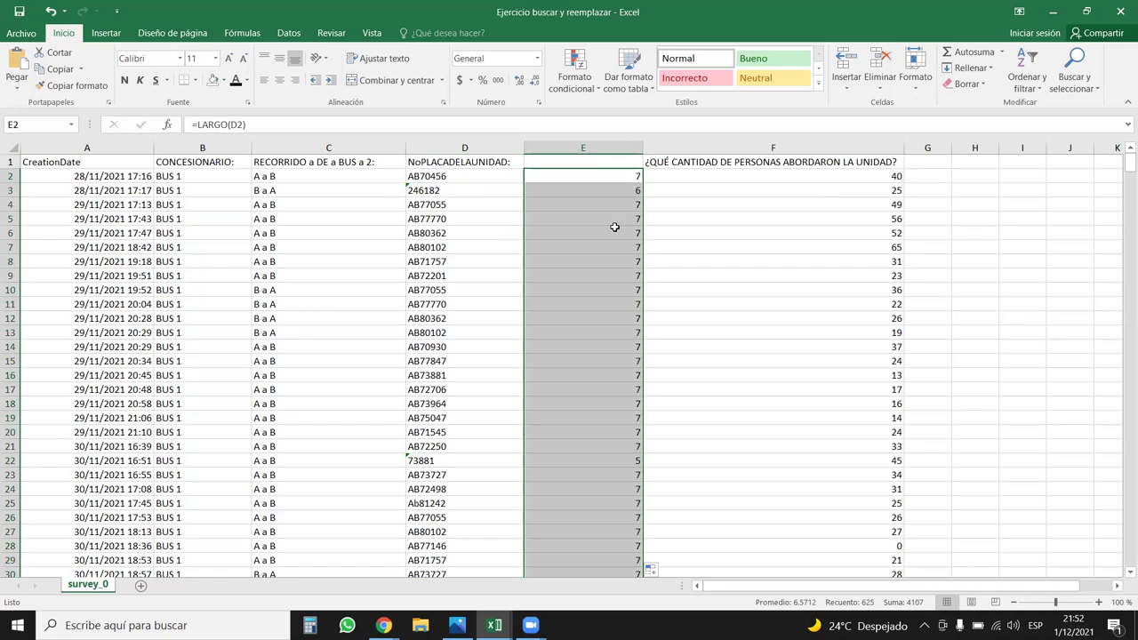
Step: Title the helper column val. in cell E1
left_click(604, 163)
type("c")
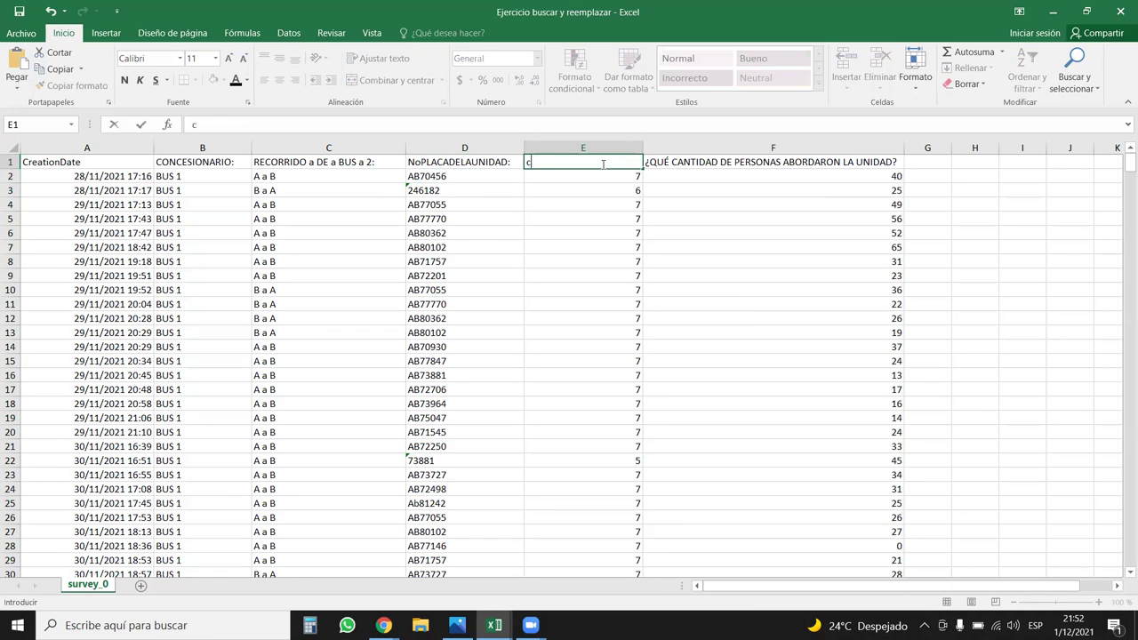
key("BackSpace")
type("val.")
key("Return")
Step: Add filters to the header row and sort the table by the val. column from smallest to largest
key("ctrl+shift+l")
left_click(635, 162)
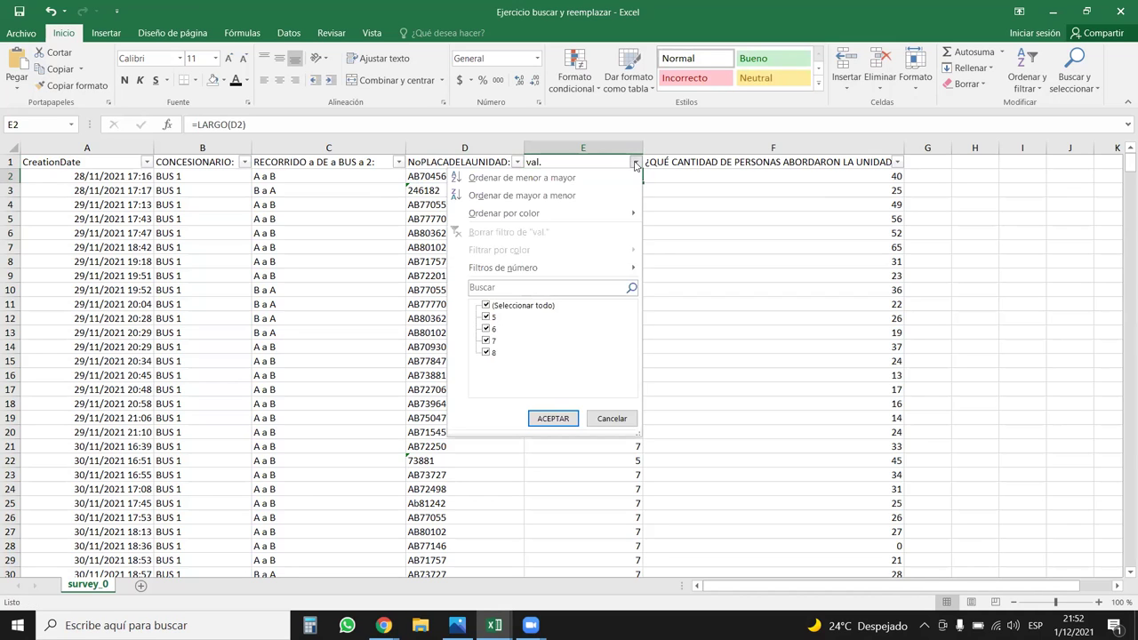
left_click(534, 177)
key("Right")
key("Down")
key("Down")
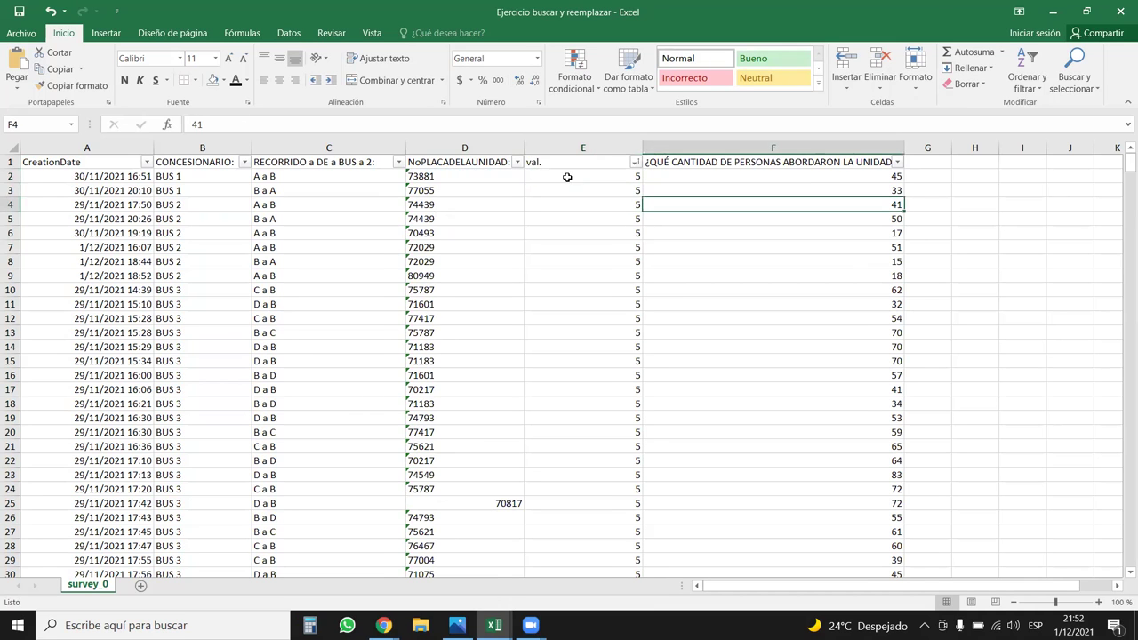
key("Up")
key("Up")
key("Left")
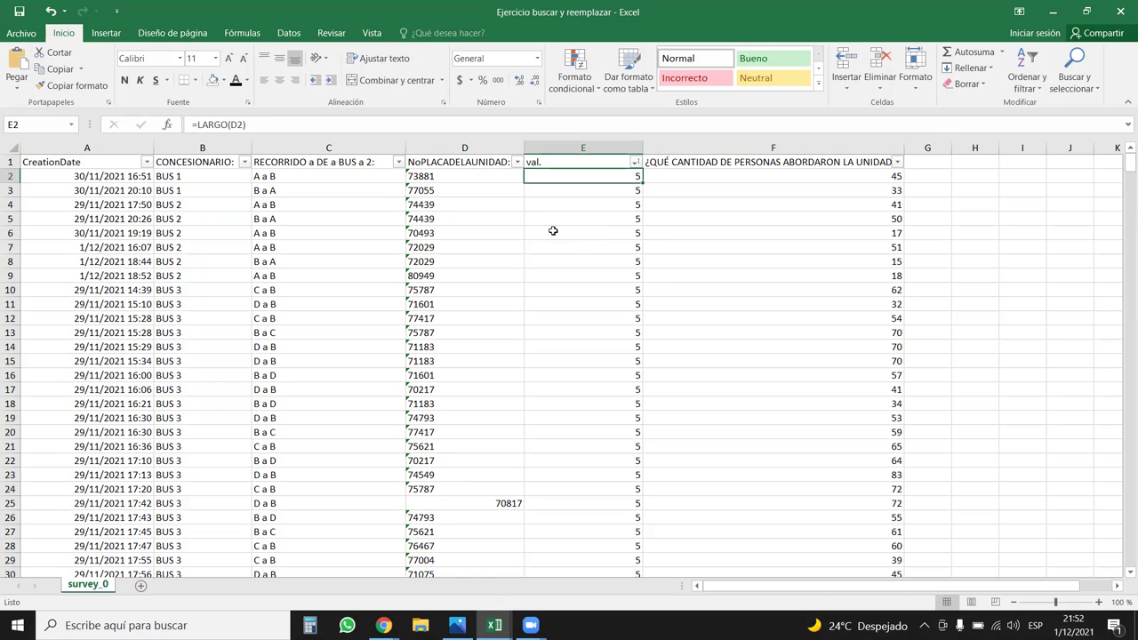
Step: Examine the sorted plate numbers down to the rows where the character count in the val. column changes
left_click(506, 177)
scroll(547, 369, "down", 20)
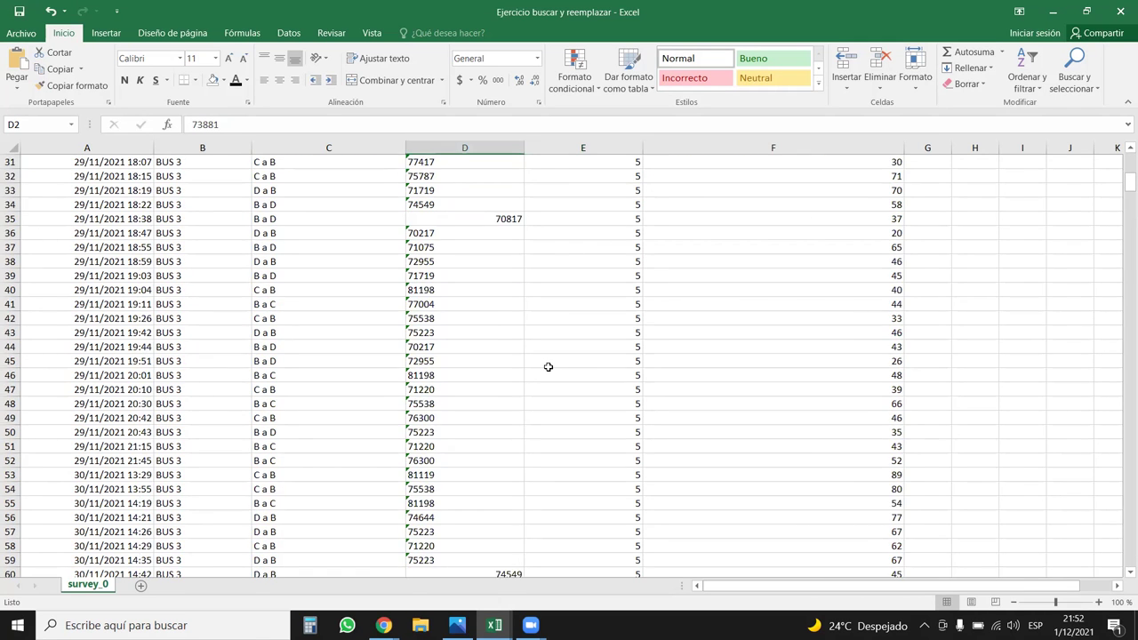
scroll(547, 372, "down", 16)
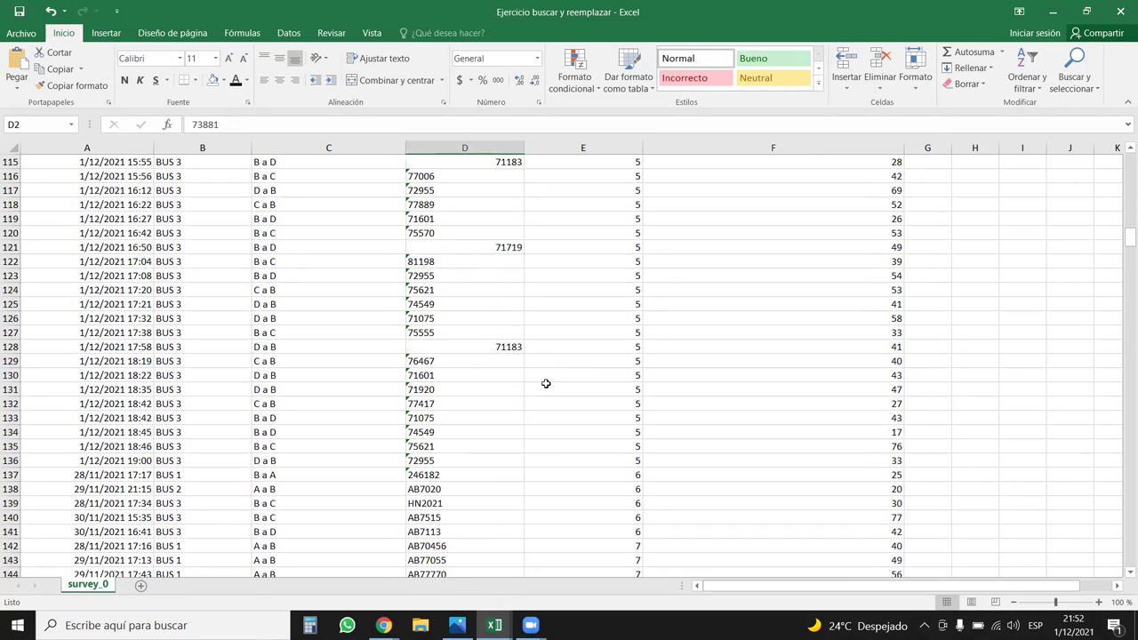
scroll(545, 386, "up", 1)
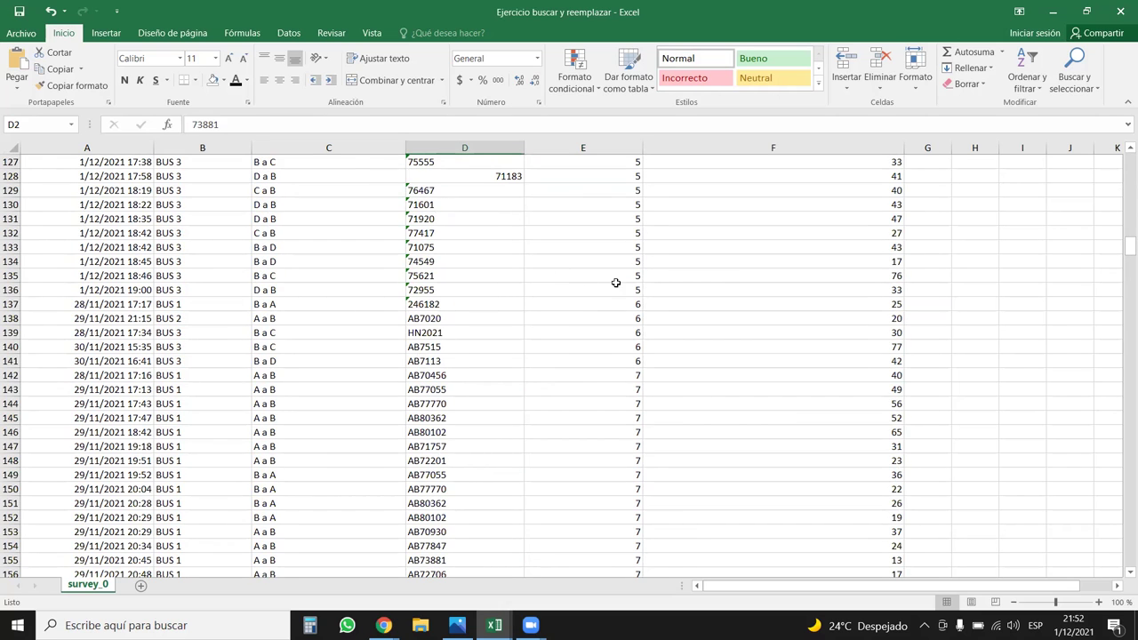
left_click(603, 305)
key("Left")
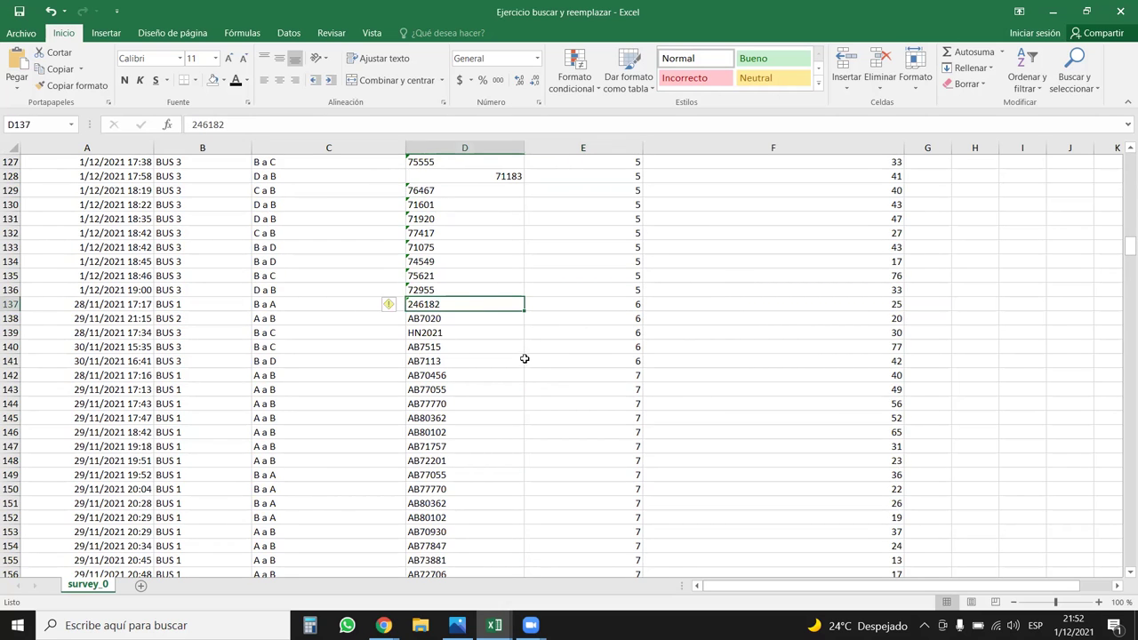
scroll(489, 356, "down", 2)
scroll(470, 395, "up", 2)
left_click_drag(637, 331, 623, 414)
left_click(582, 361)
left_click(428, 333)
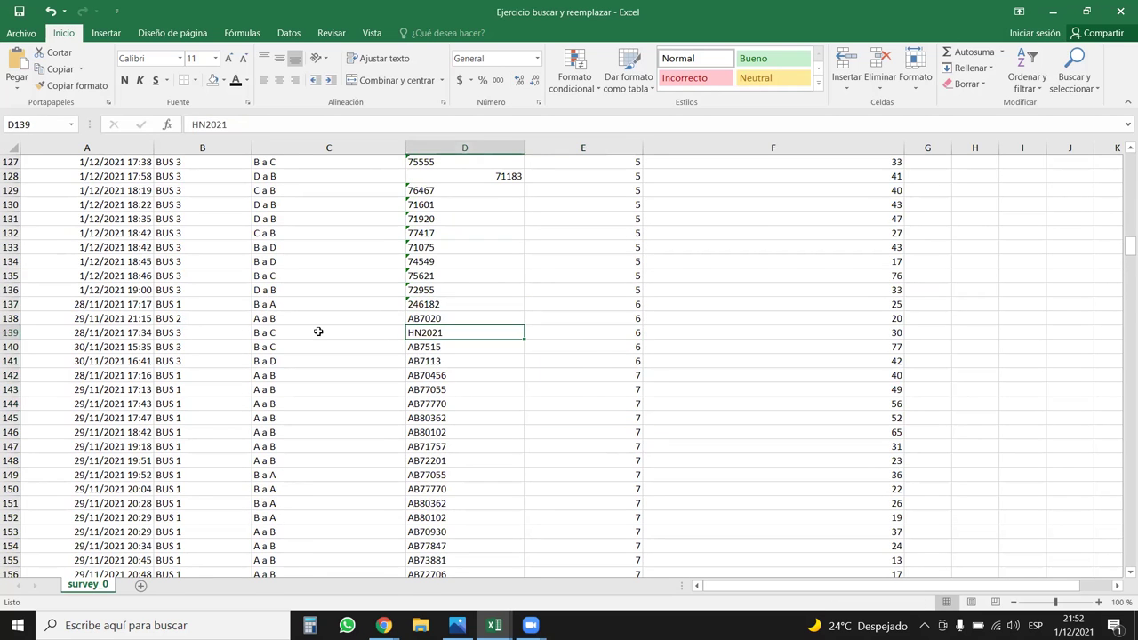
left_click(10, 333)
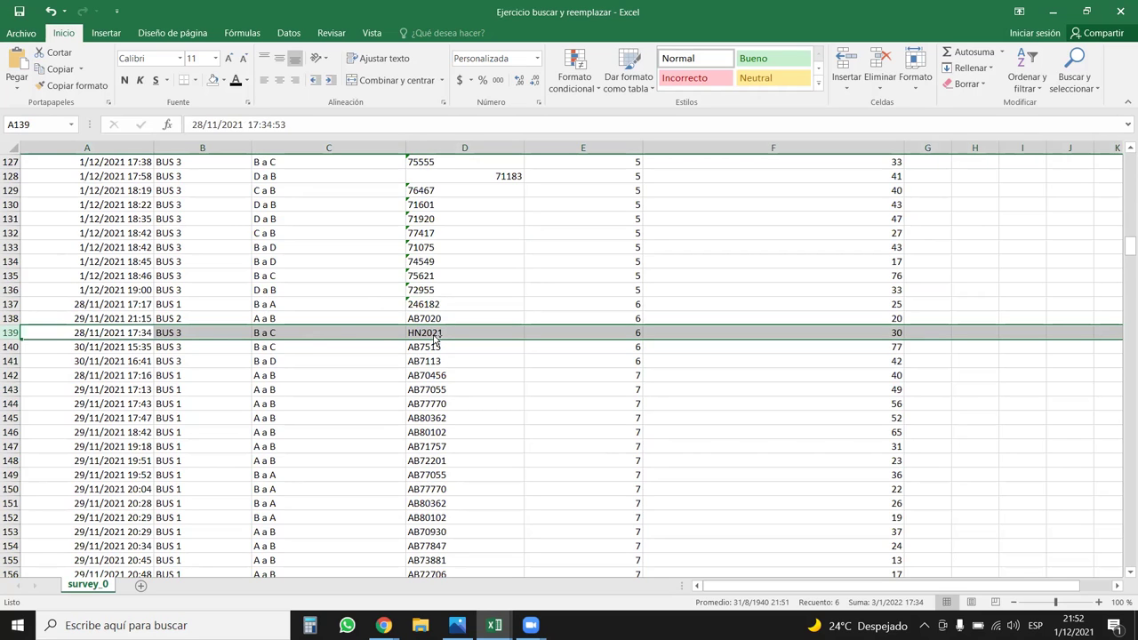
key("ctrl+minus")
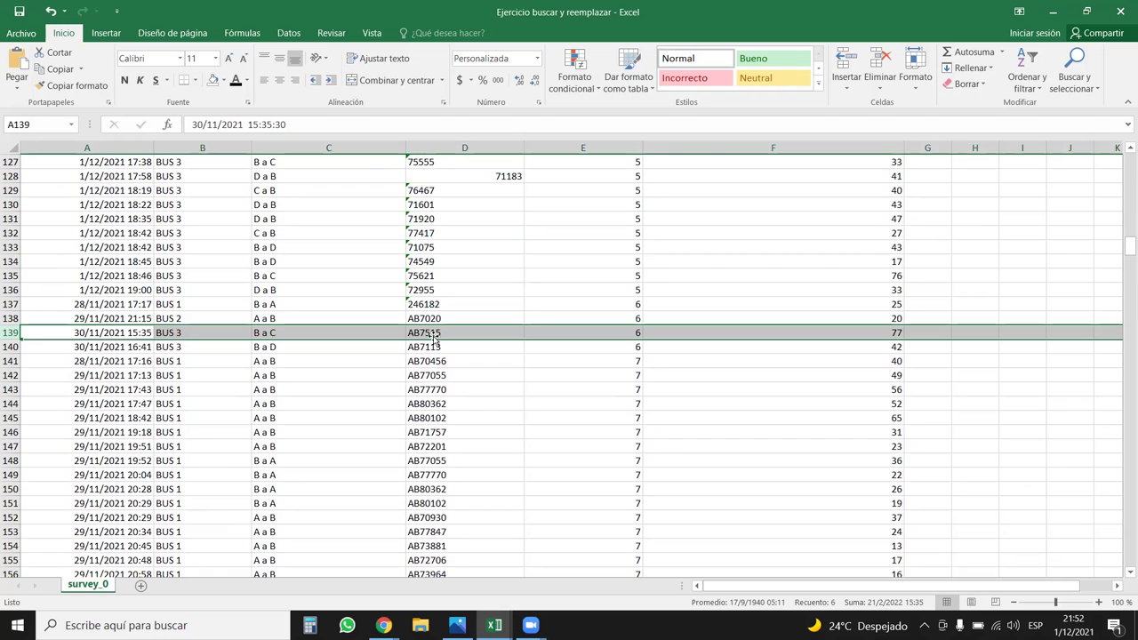
left_click(464, 376)
Step: Prefix the number-only plates with AB by entering ="AB"&D2 in cell E2 and filling it down through row 137
scroll(511, 390, "up", 11)
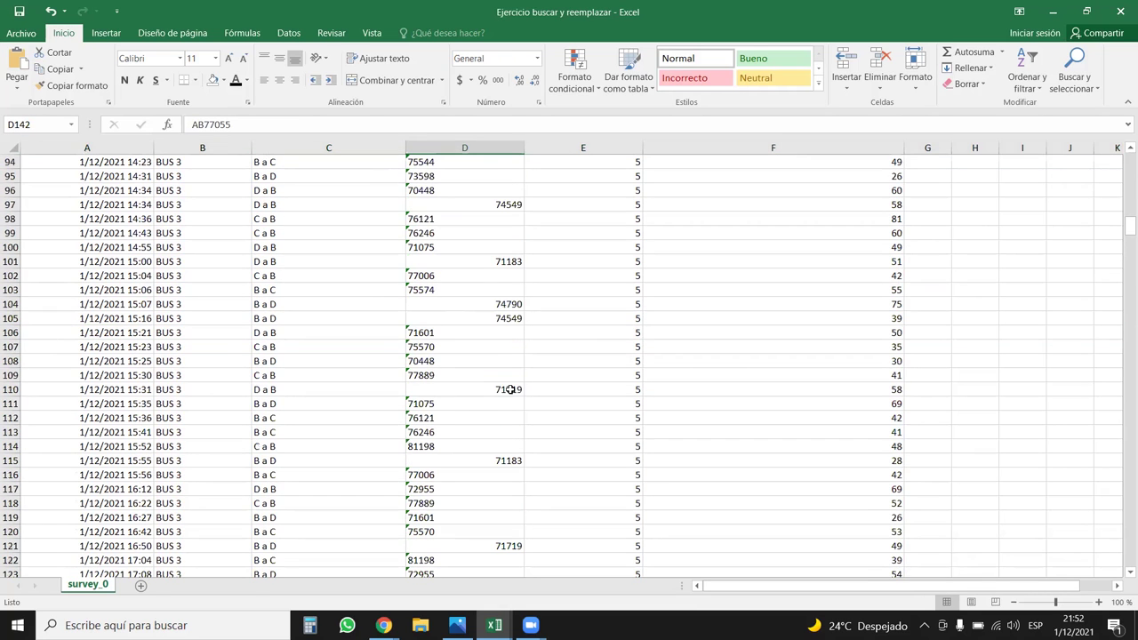
left_click_drag(1129, 226, 1130, 160)
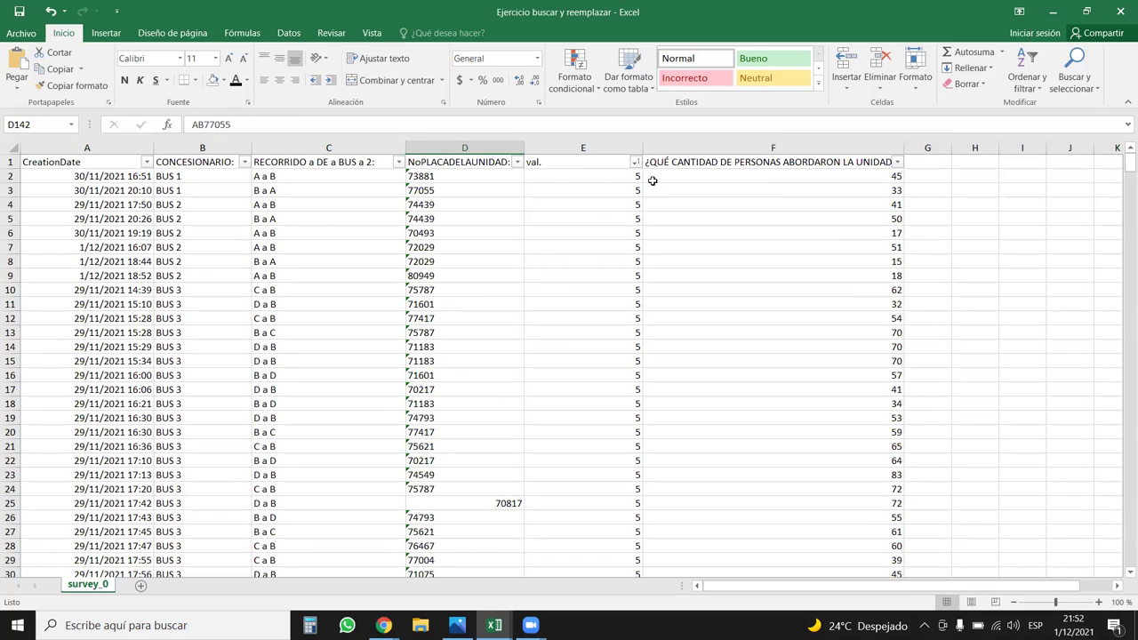
left_click(601, 178)
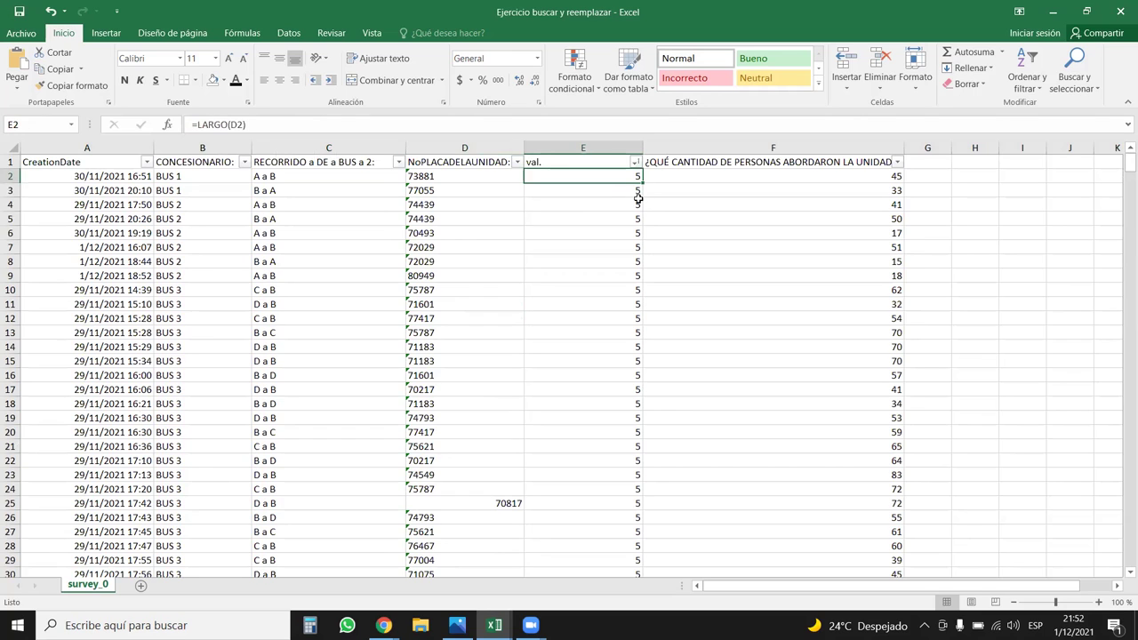
type("=")
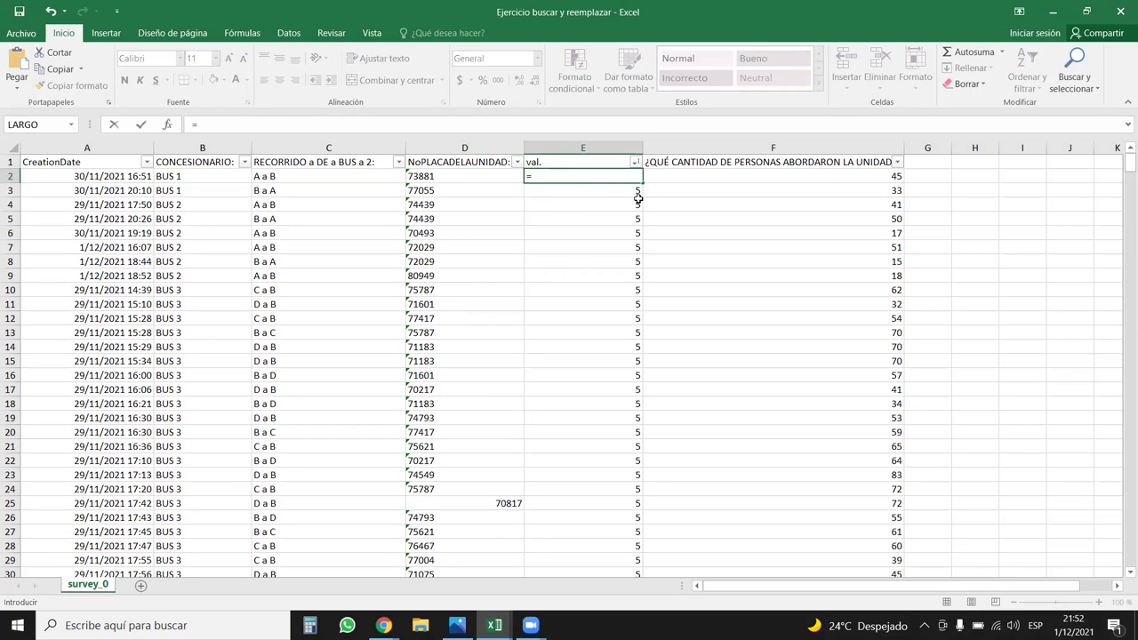
type("\"AB\"&D2")
key("Return")
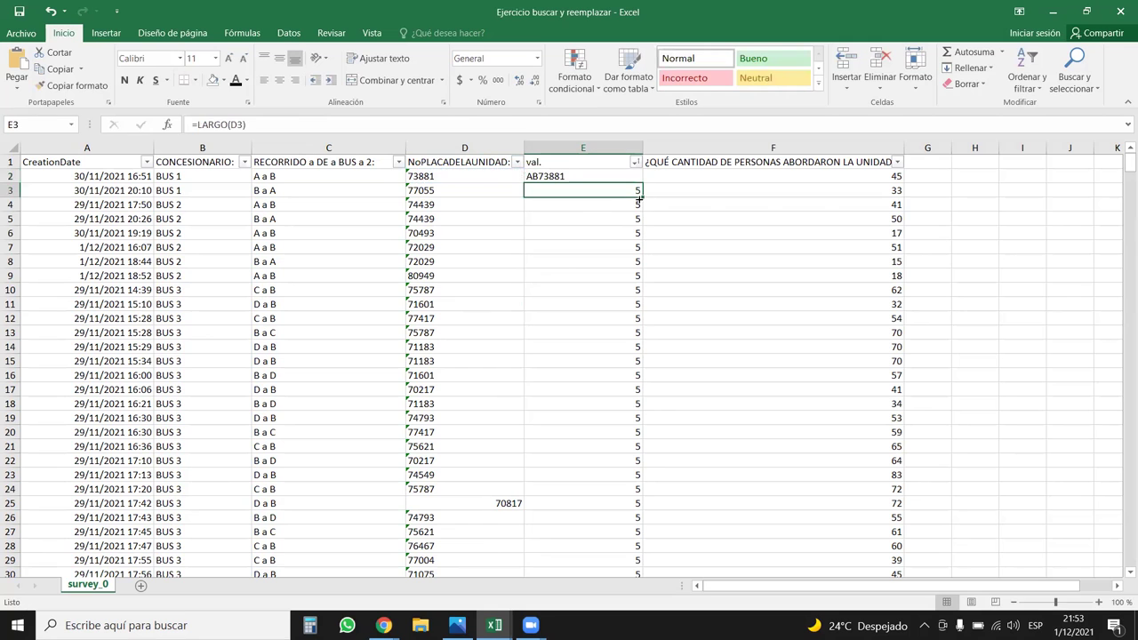
left_click(636, 177)
left_click_drag(641, 183, 633, 311)
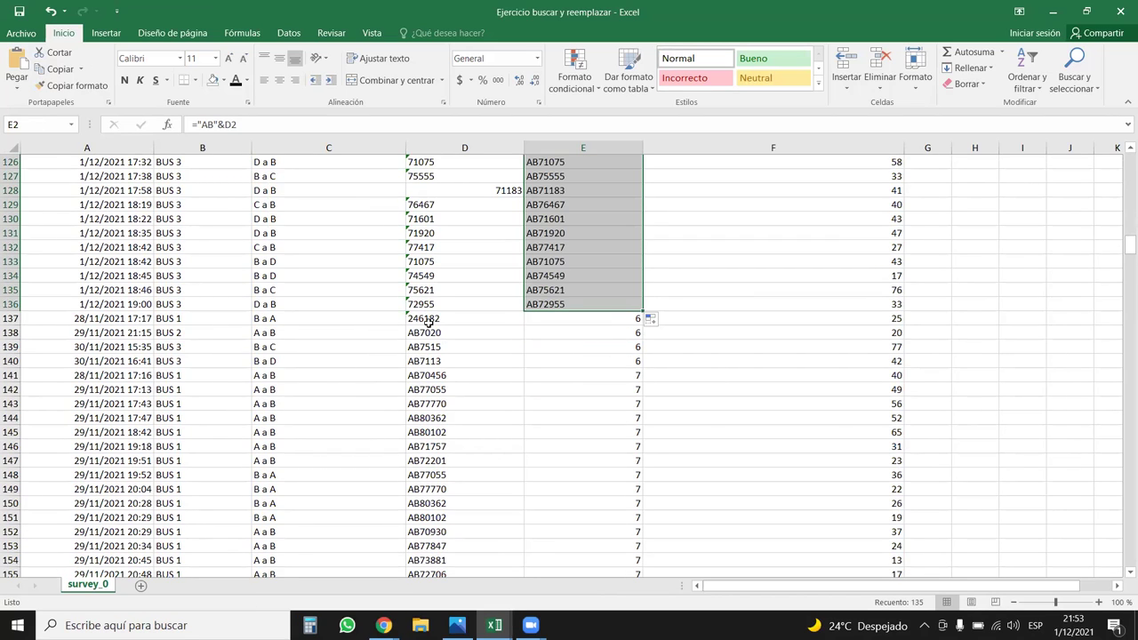
left_click_drag(646, 311, 642, 326)
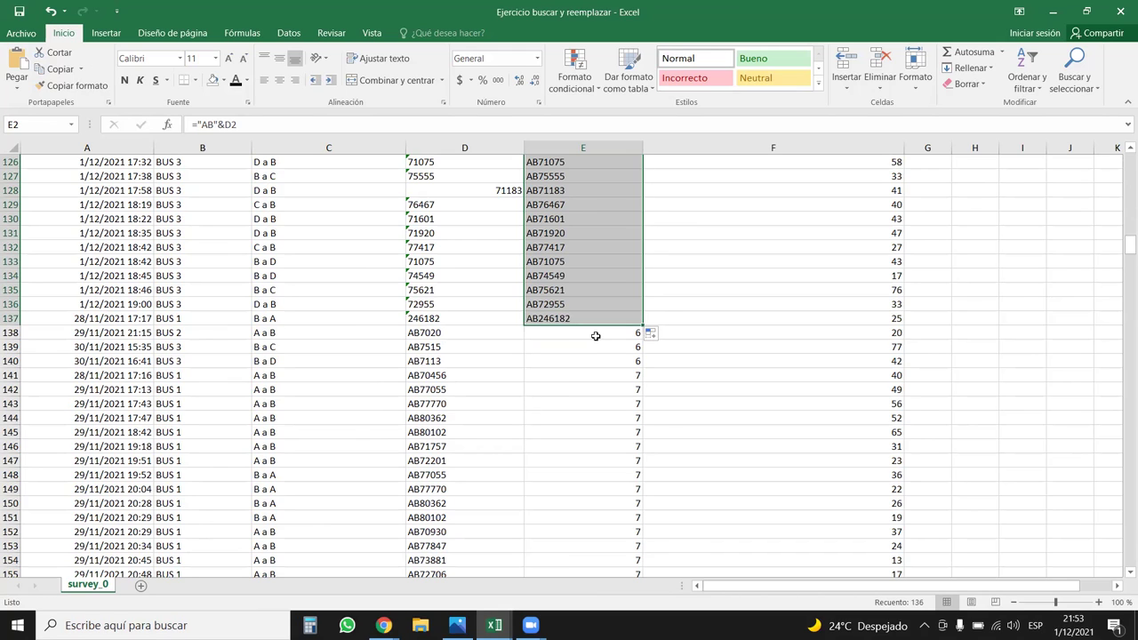
Step: Copy the prefixed plates in E2:E137 and paste them as values over the plate numbers starting at D2
left_click(562, 318)
left_click(579, 353)
left_click(594, 313)
key("ctrl+shift+Up")
key("shift+Down")
key("ctrl+c")
left_click(427, 182)
key("ctrl+space")
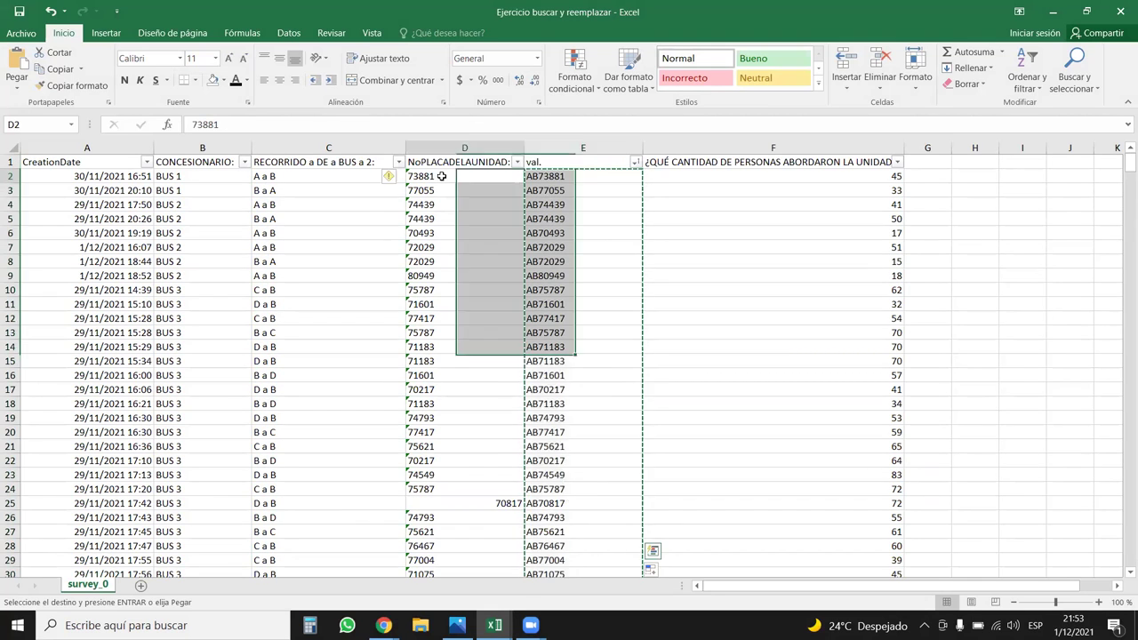
right_click(436, 174)
left_click(492, 238)
left_click(472, 234)
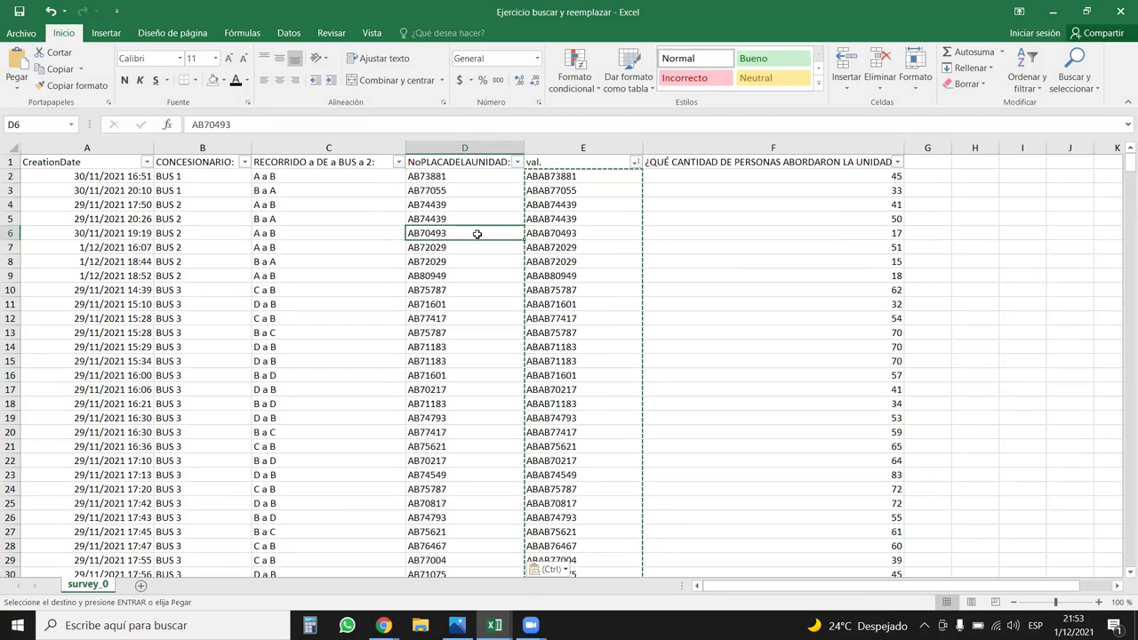
Step: Delete the val. helper column and check the plate numbers in column D
key("ctrl+Down")
key("ctrl+Right")
key("Left")
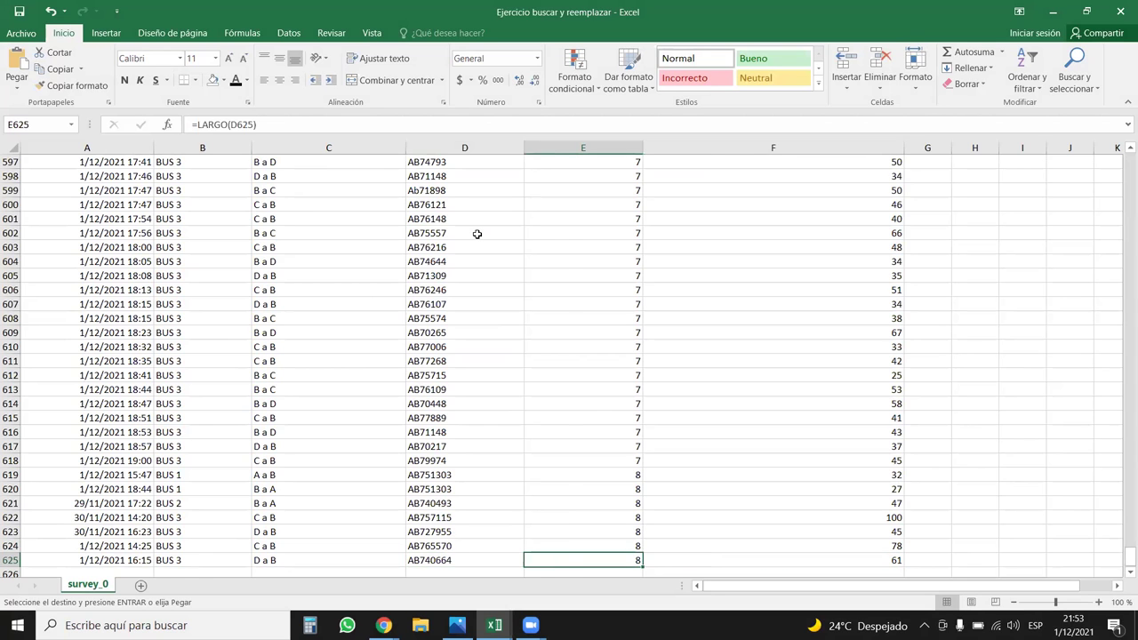
key("ctrl+shift+Up")
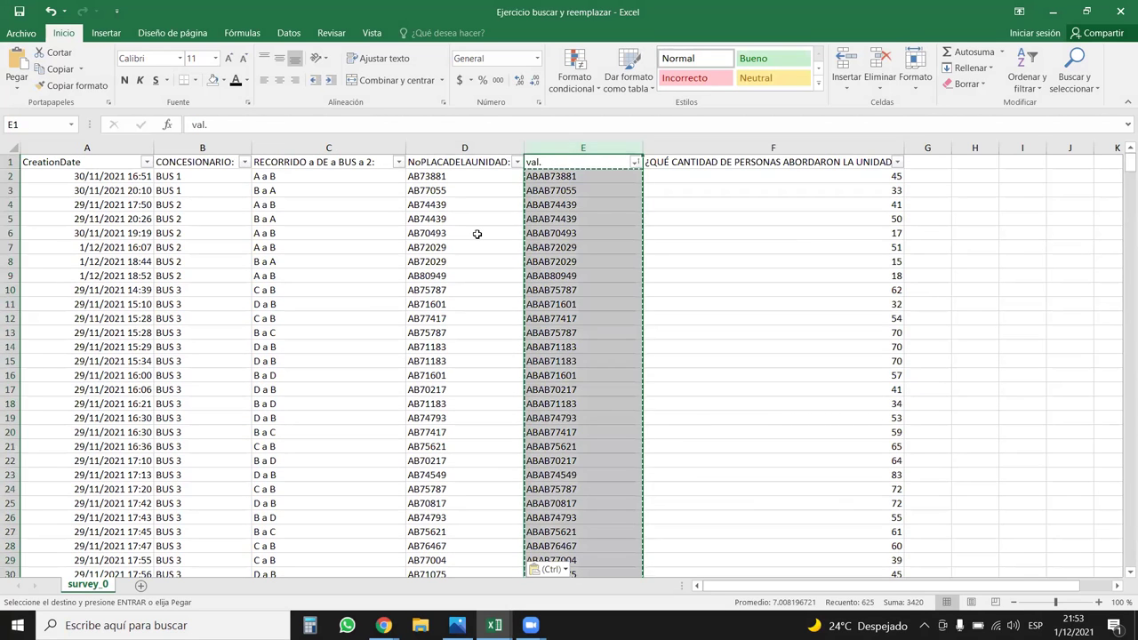
key("ctrl+space")
key("ctrl+minus")
left_click(430, 206)
scroll(444, 267, "down", 1)
scroll(448, 275, "up", 1)
scroll(447, 276, "down", 20)
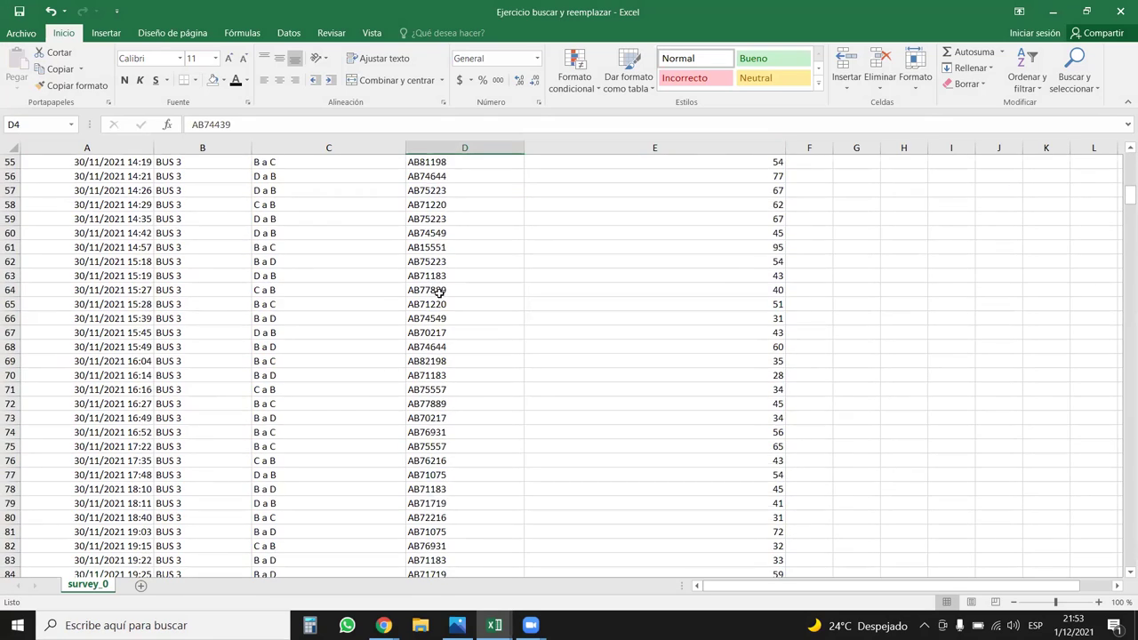
scroll(436, 304, "up", 20)
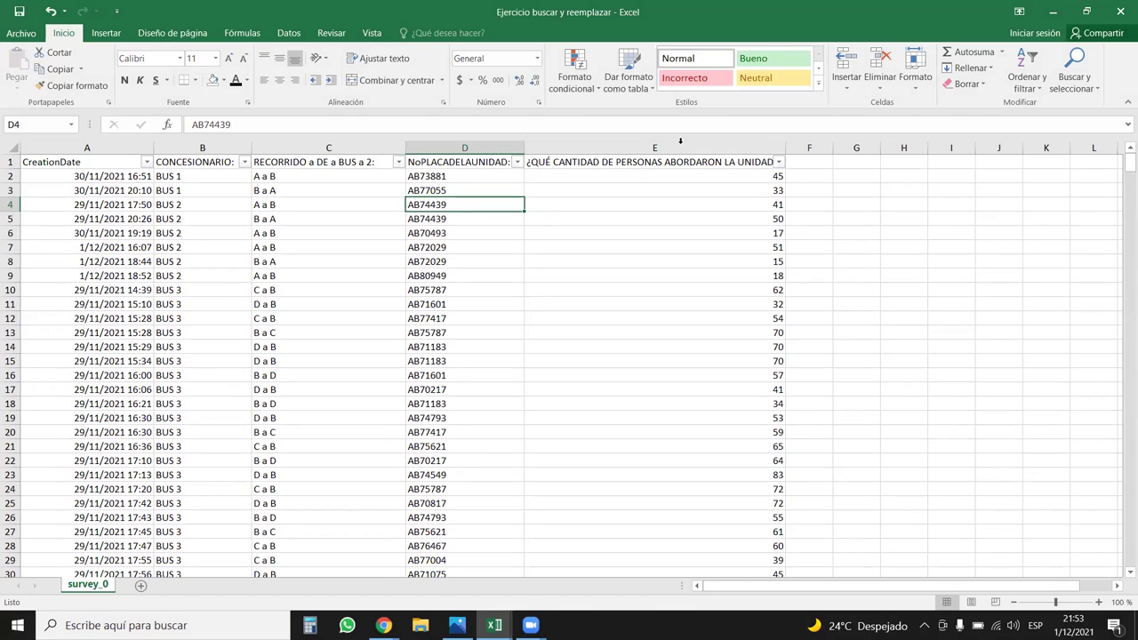
Step: Rename the passenger count header in E1 as ABORD and narrow the column to suit the shorter title
left_click(687, 162)
type("ab")
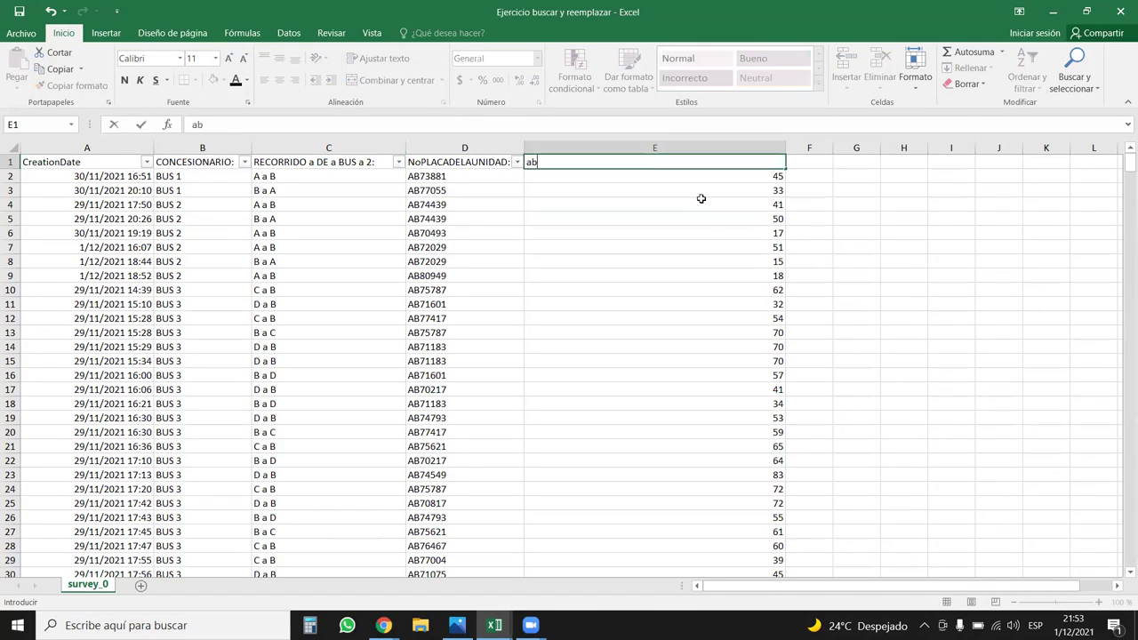
key("BackSpace")
key("BackSpace")
type("ABORD")
key("BackSpace")
key("BackSpace")
key("BackSpace")
type("ORD")
key("Return")
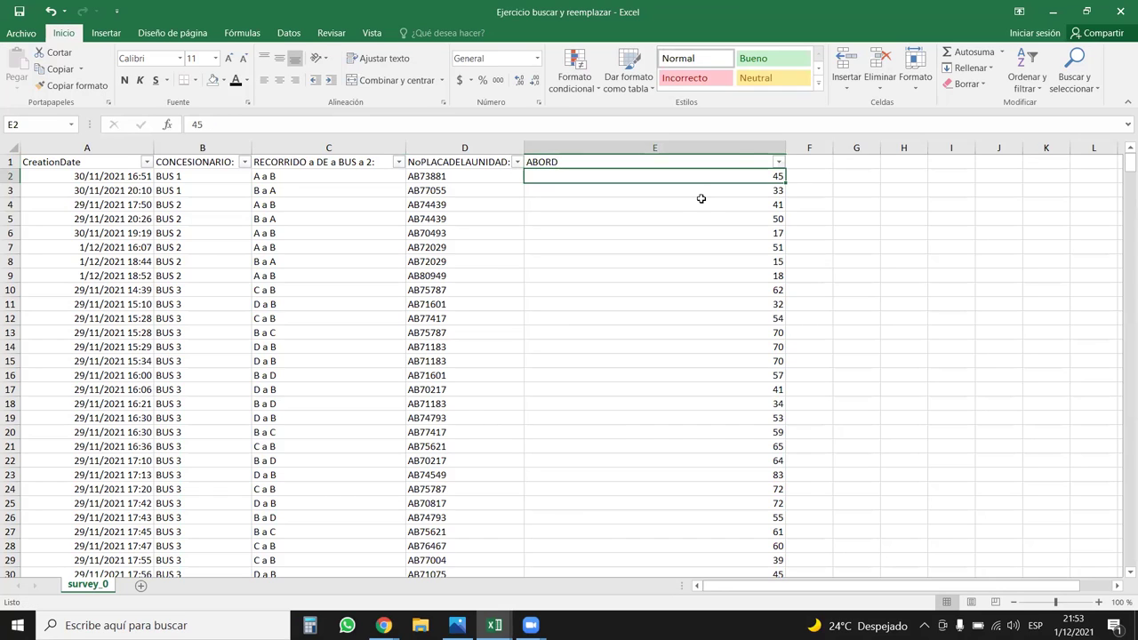
double_click(779, 148)
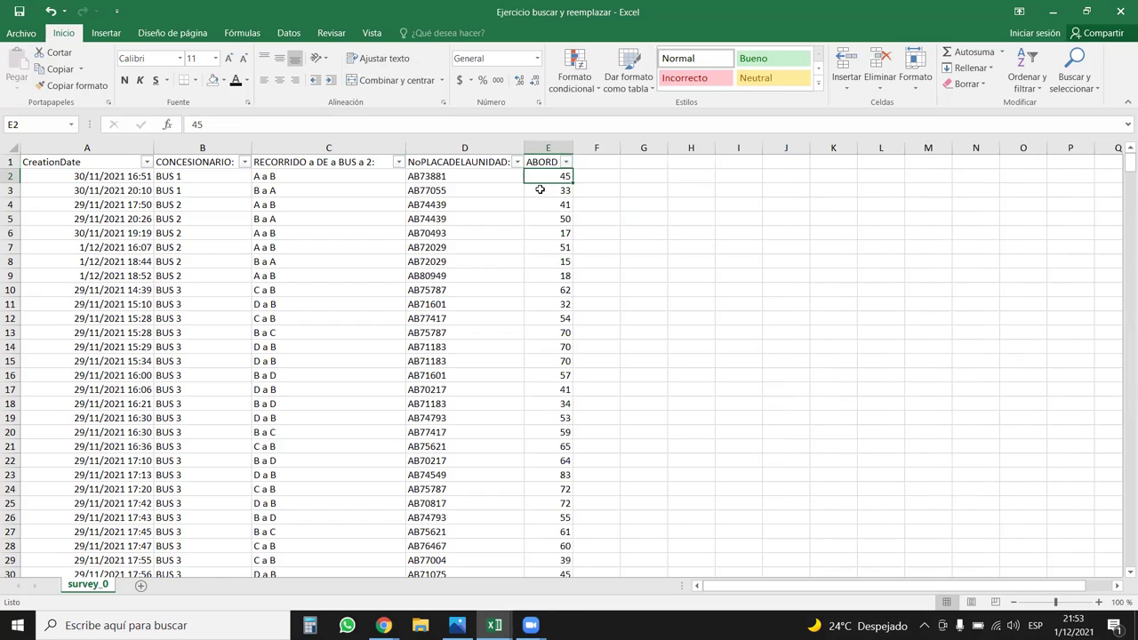
key("ctrl+z")
left_click(442, 181)
left_click(228, 186)
left_click(99, 173)
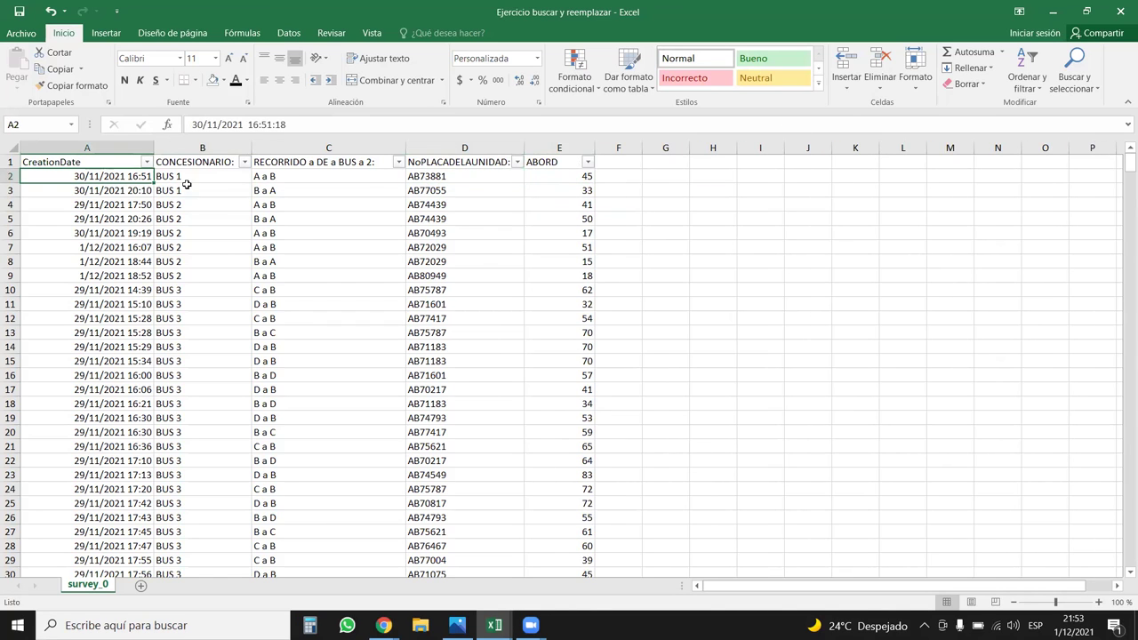
left_click(159, 178)
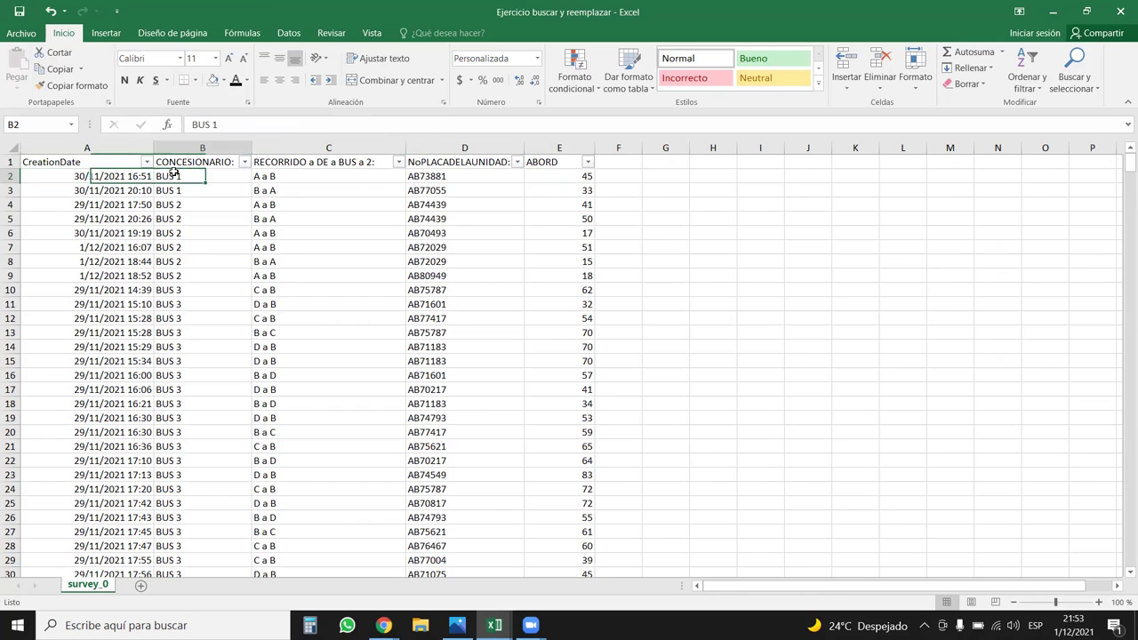
Step: Rename the headers in C1, D1 and A1 as RECORRIDO, PLACA and FECHA respectively
left_click(353, 160)
type("REC")
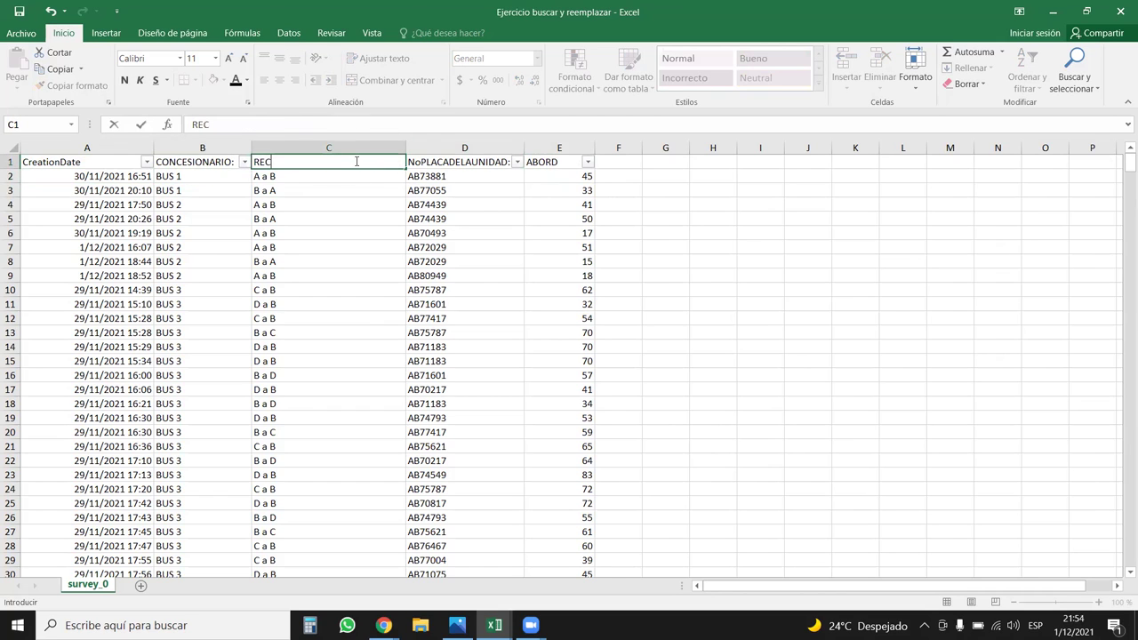
type("ORRIDO")
key("Return")
left_click(428, 161)
type("PLACA")
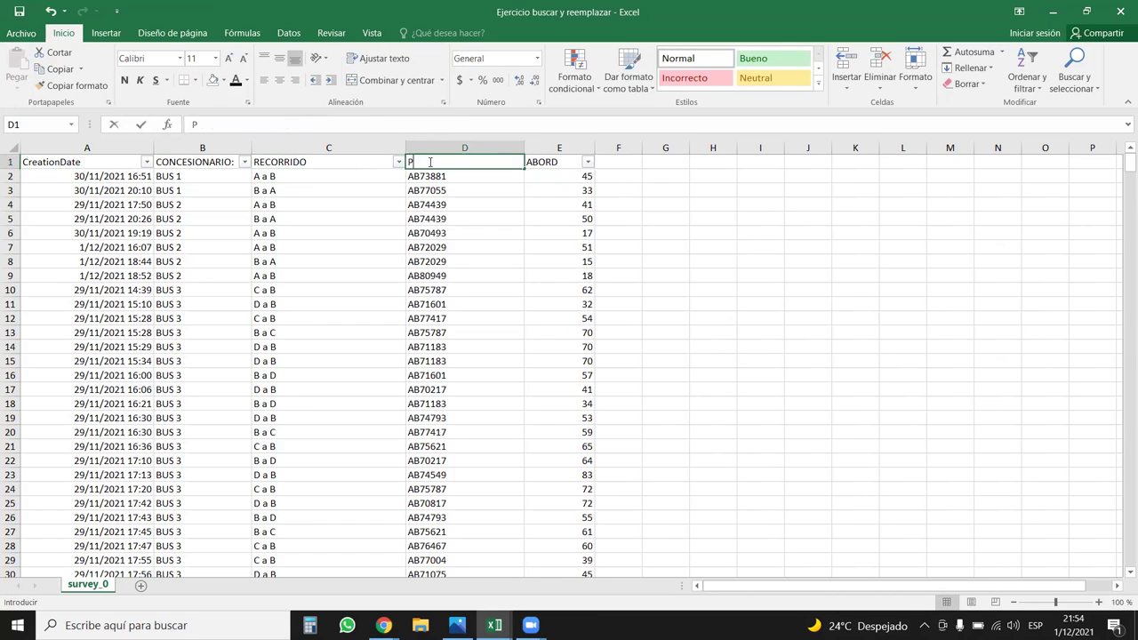
key("Return")
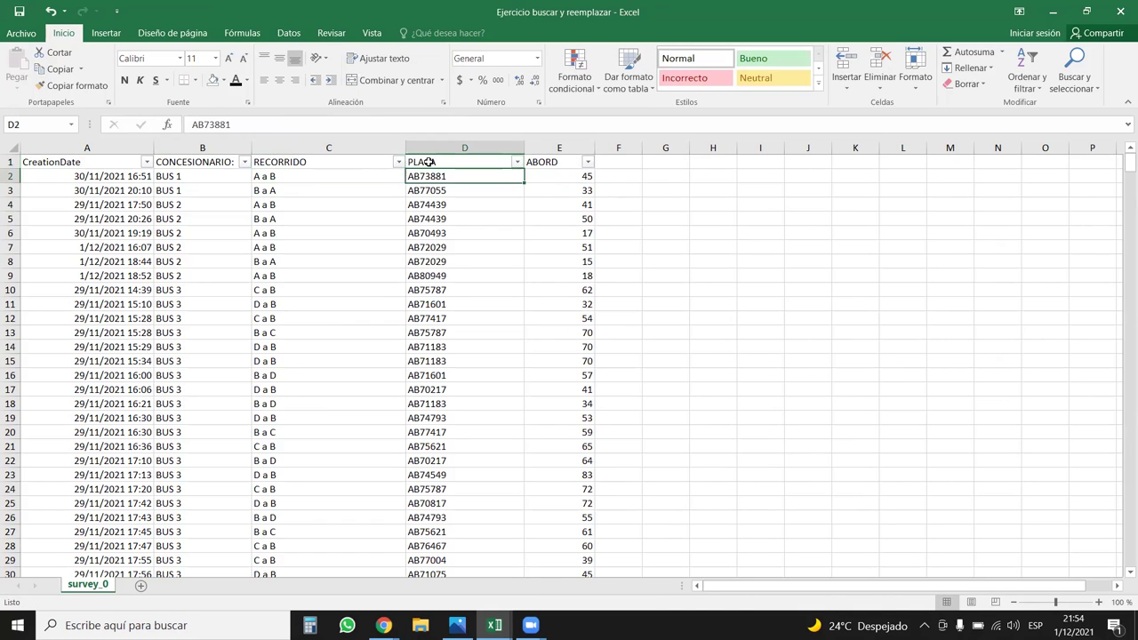
left_click(75, 163)
type("FECHA")
key("Return")
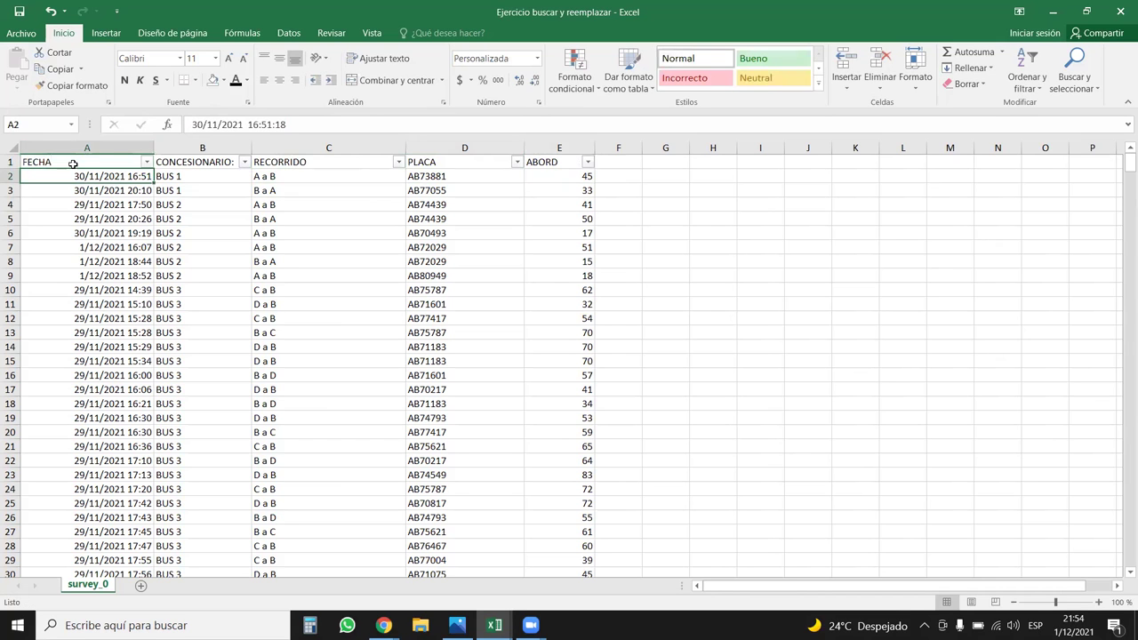
Step: Centre the contents of columns A to E and give these columns one equal width
double_click(155, 143)
left_click(59, 162)
key("ctrl+a")
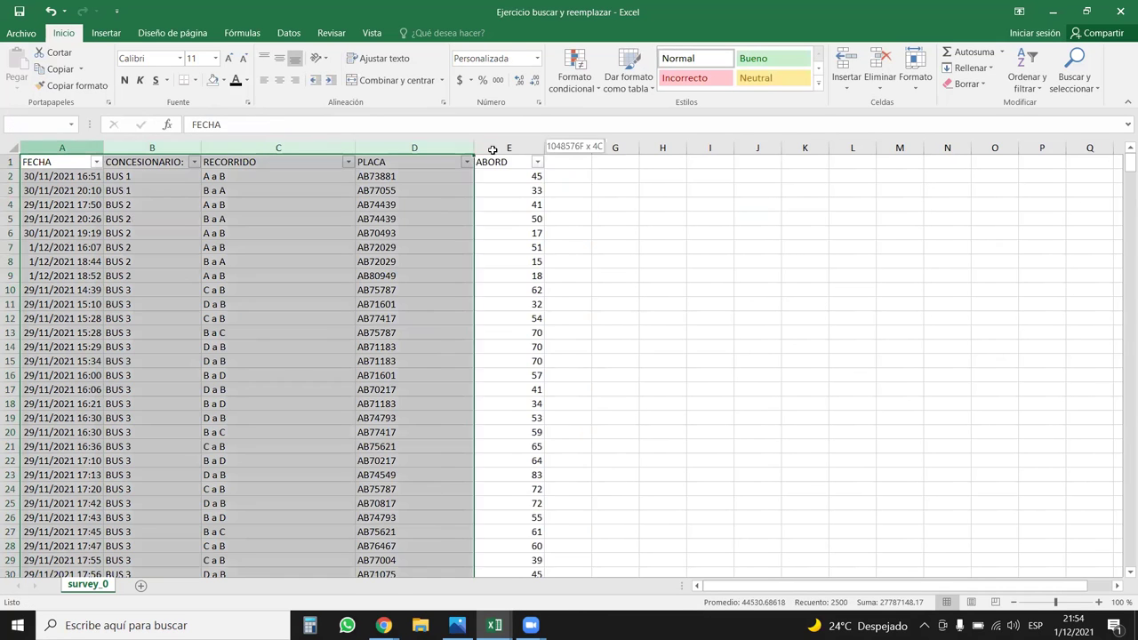
left_click(279, 80)
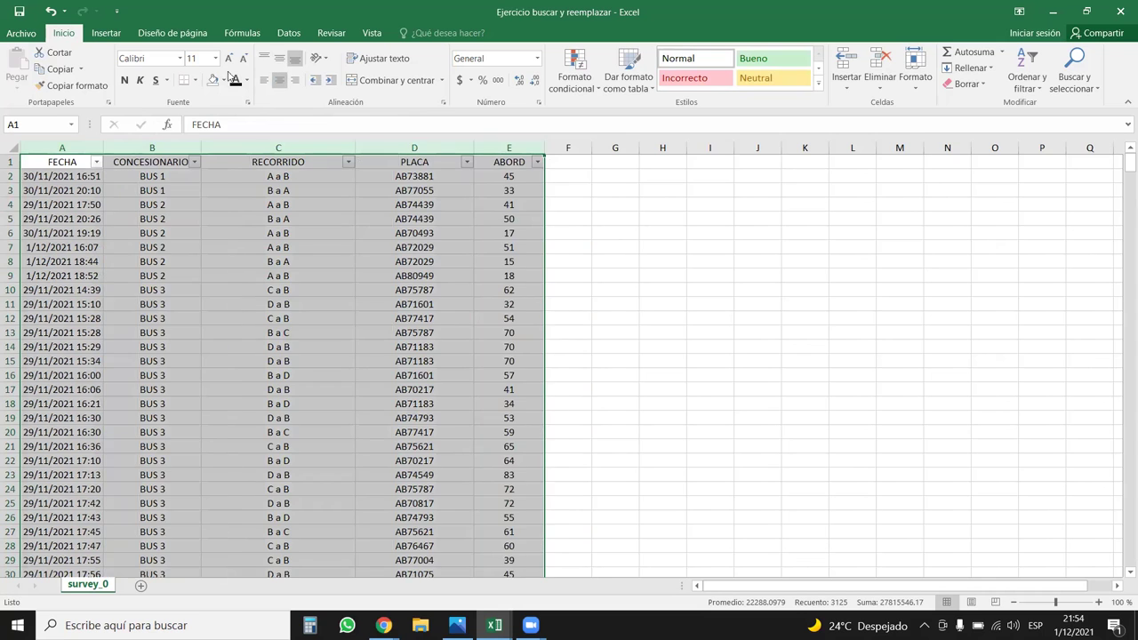
left_click_drag(104, 143, 133, 142)
left_click(698, 242)
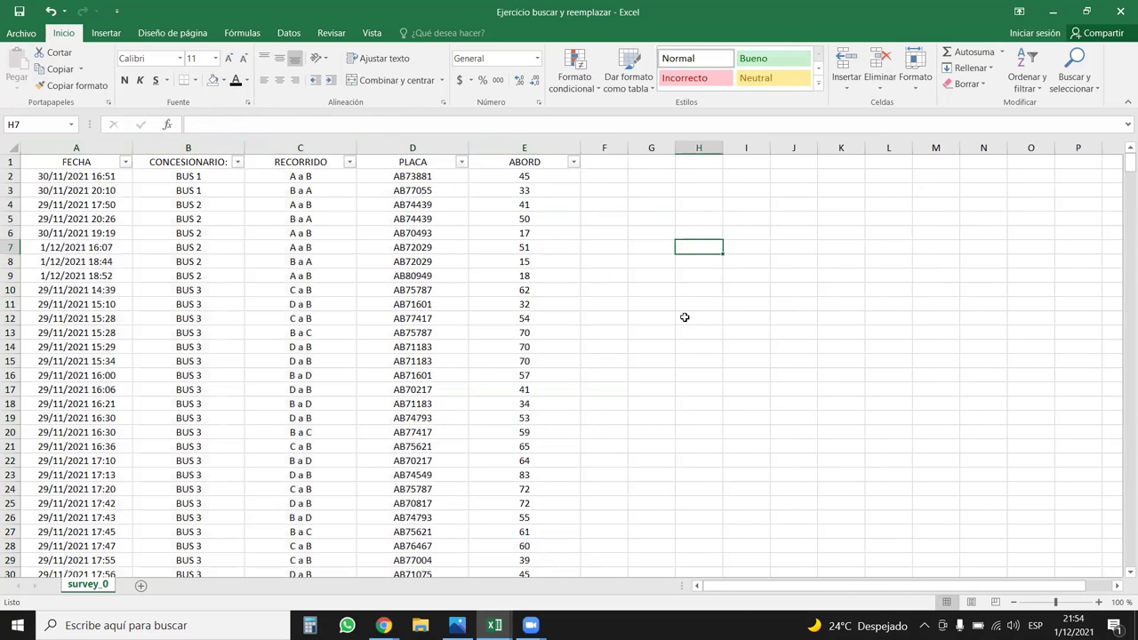
Step: Look over the cleaned RECORRIDO and CONCESIONARIO: values down the sheet
left_click(351, 313)
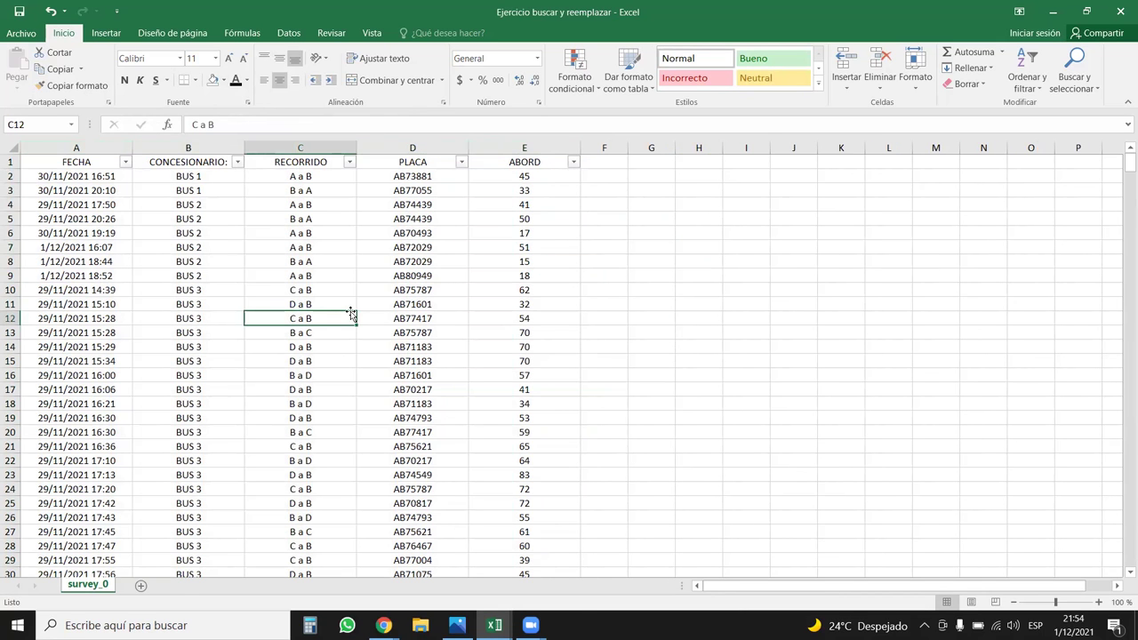
left_click_drag(302, 176, 318, 336)
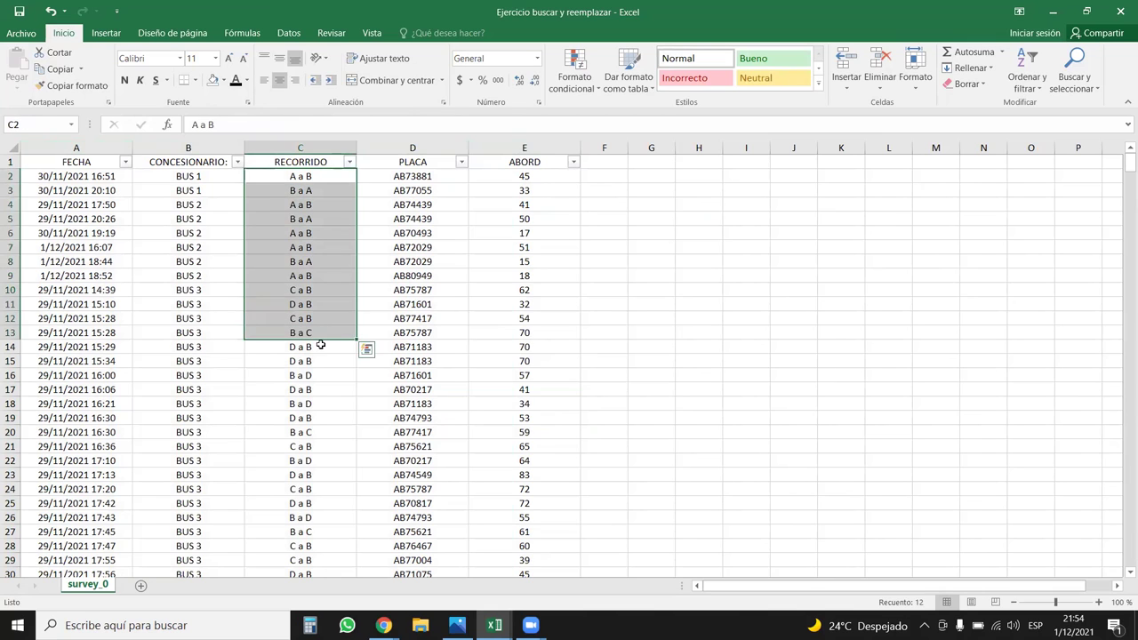
left_click_drag(213, 218, 206, 436)
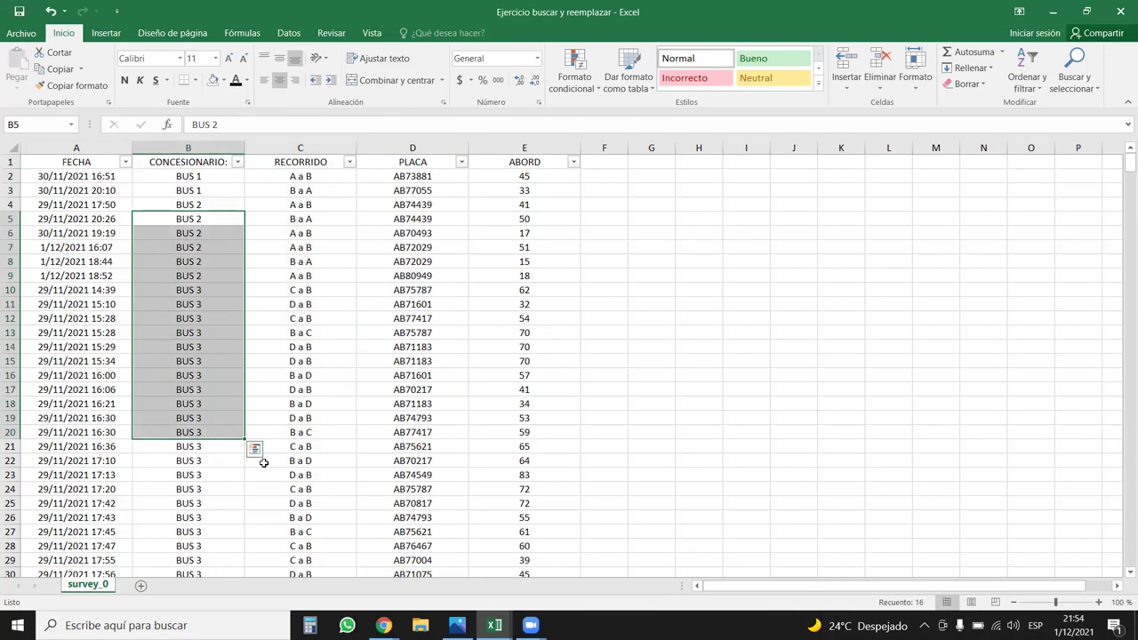
left_click(171, 161)
left_click(317, 261)
scroll(333, 364, "down", 7)
scroll(334, 369, "up", 7)
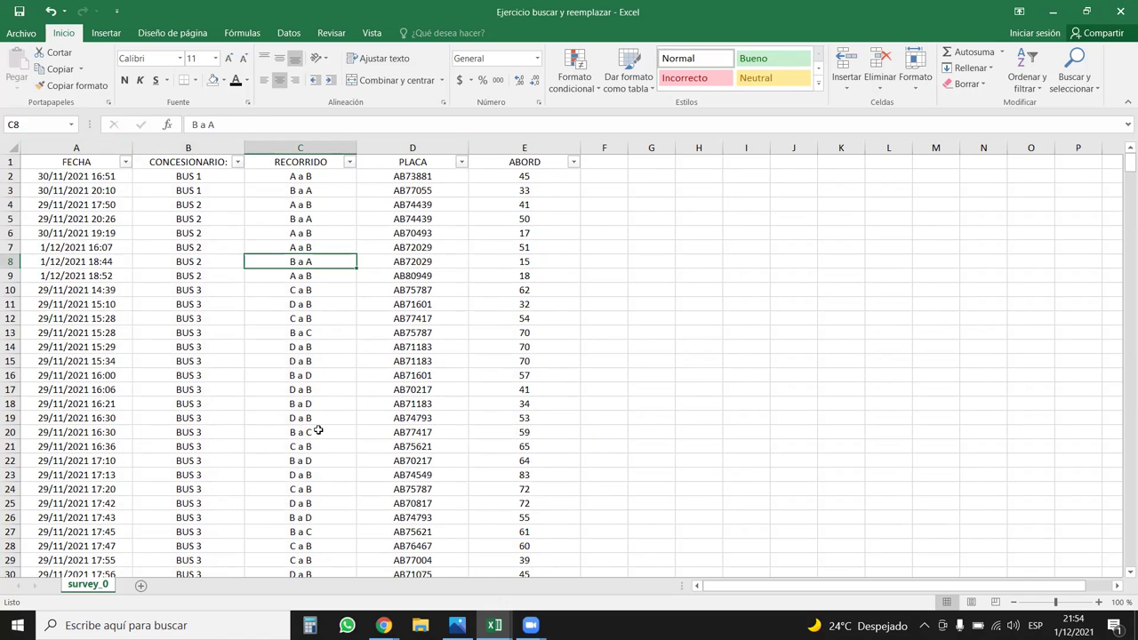
Step: Filter the FECHA column to show only the records from 1 December 2021
left_click(126, 162)
left_click(39, 306)
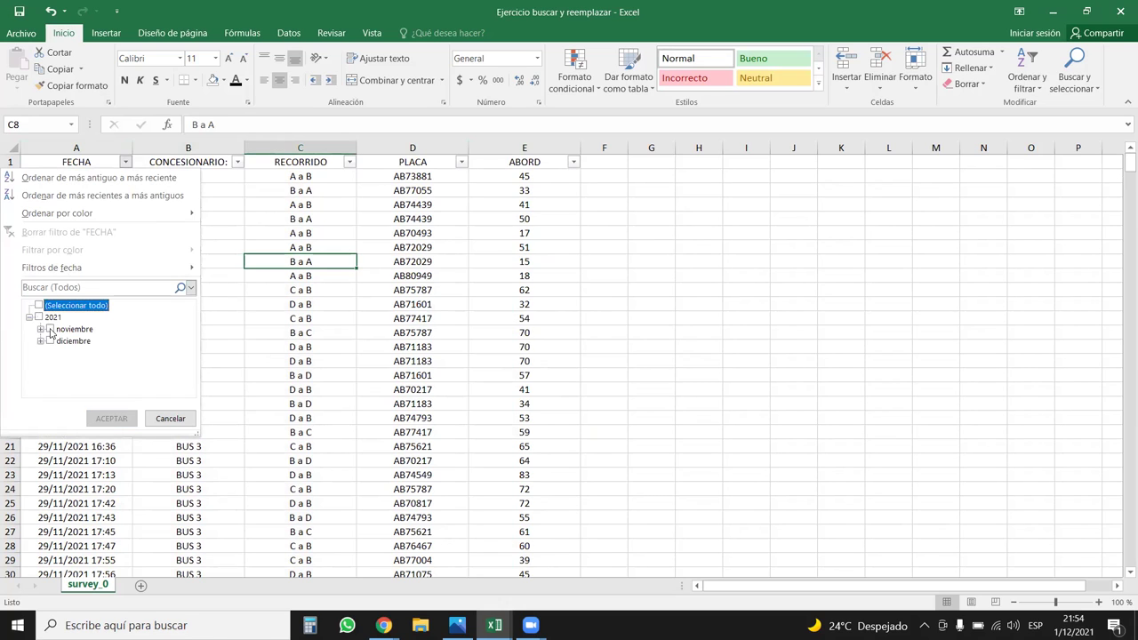
left_click(40, 342)
left_click(59, 353)
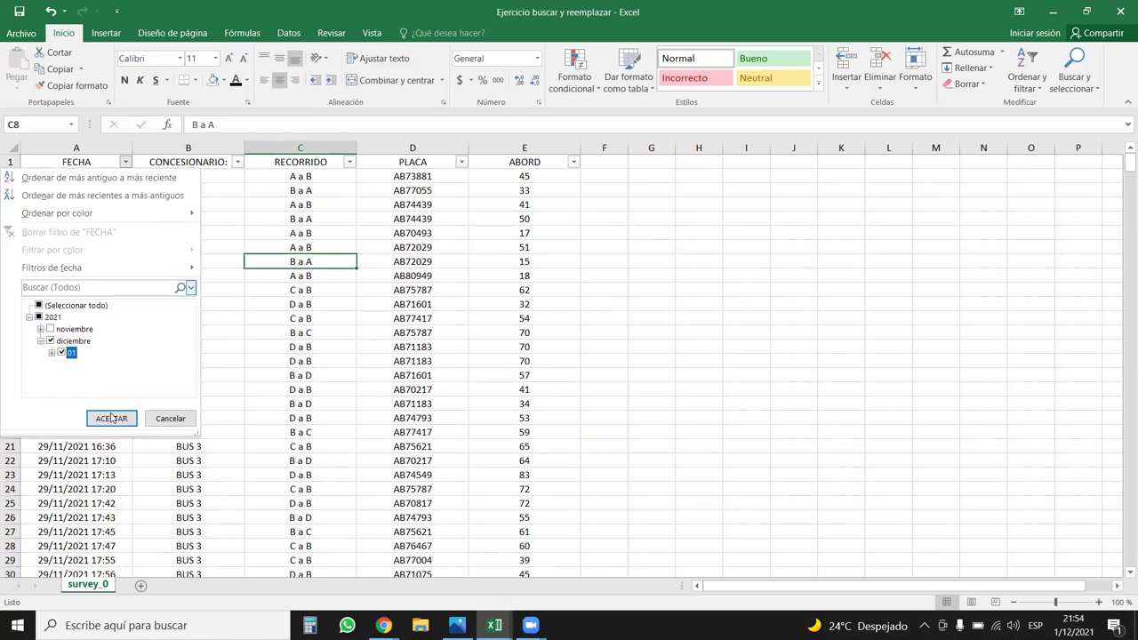
left_click(112, 418)
Step: Filter CONCESIONARIO: to BUS 1 and select its ABORD values to read their total
left_click(237, 162)
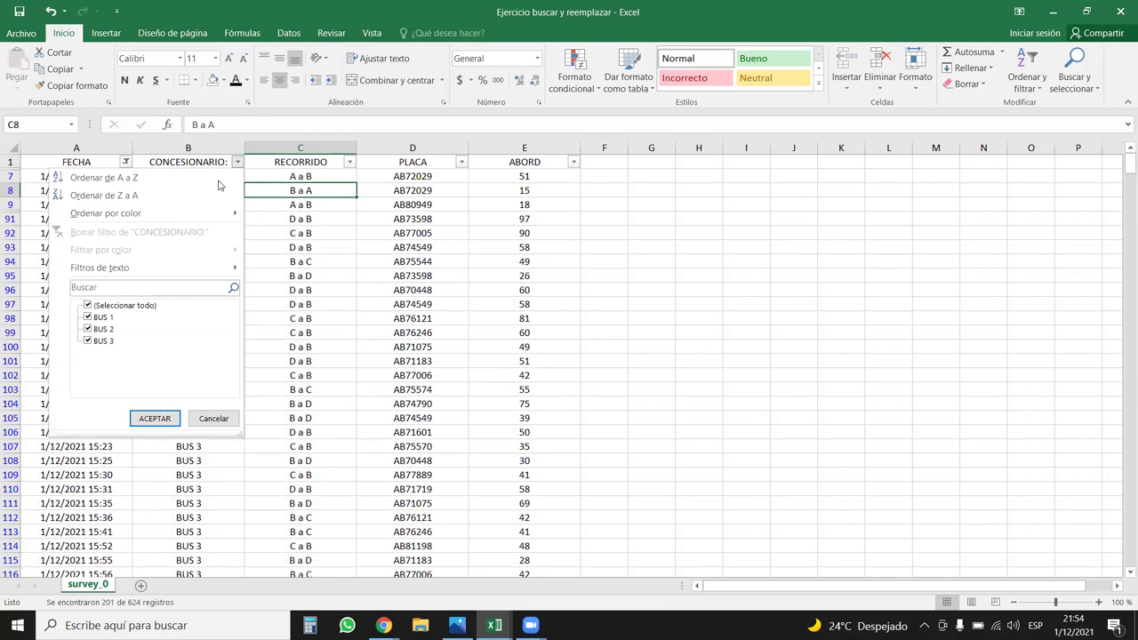
left_click(96, 306)
left_click(94, 318)
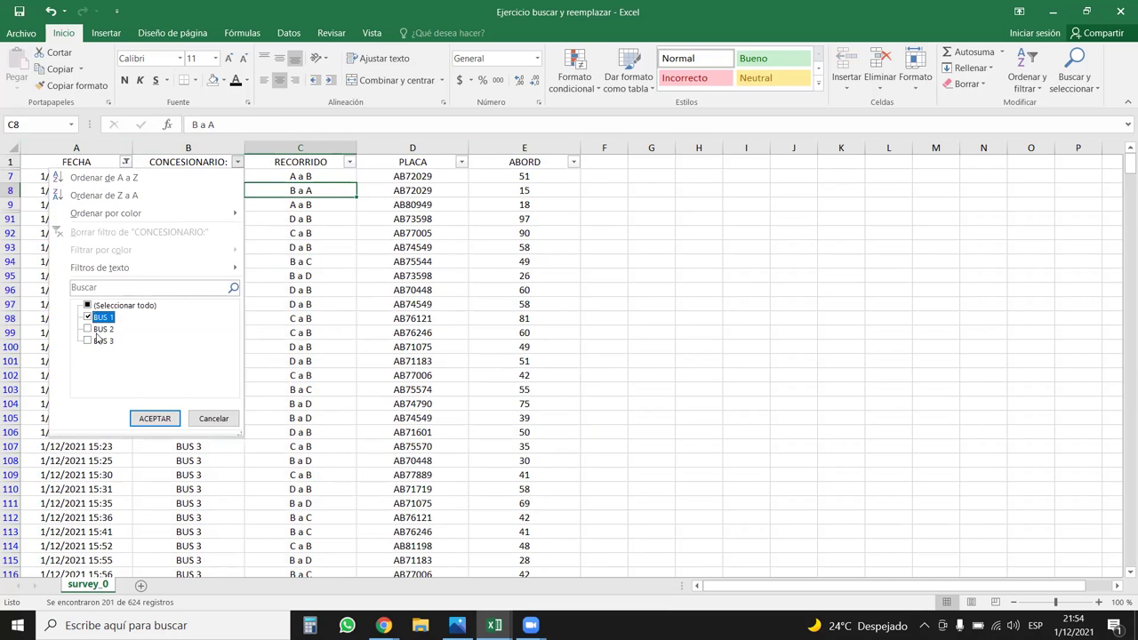
left_click(153, 418)
left_click_drag(521, 178, 515, 438)
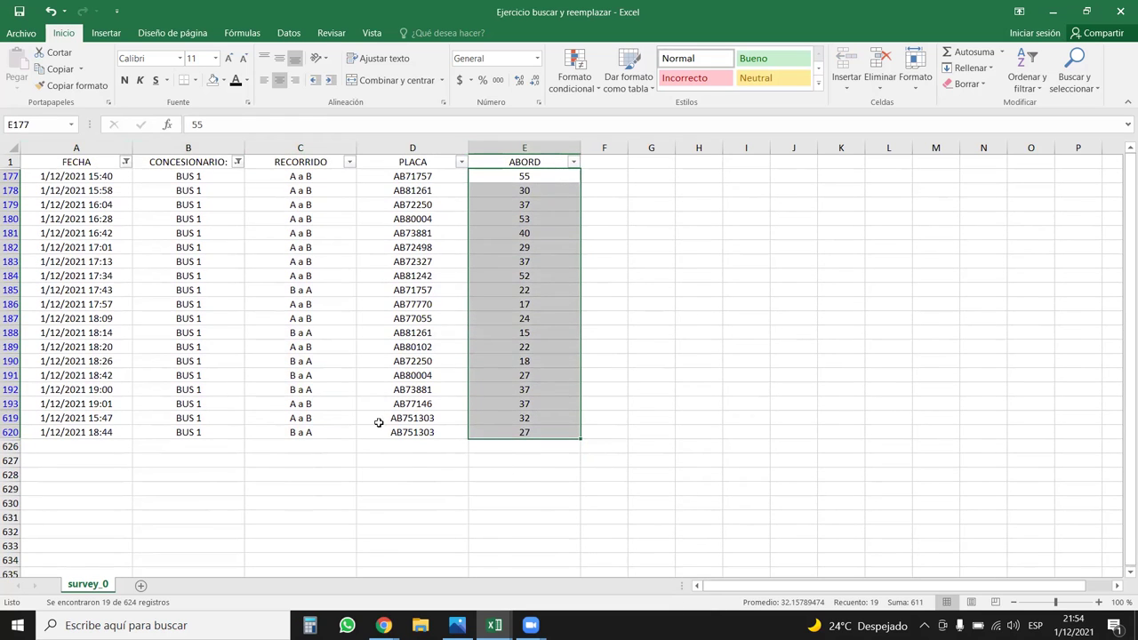
Step: Switch the CONCESIONARIO: filter to BUS 2 and select all its ABORD values to read their total
left_click(239, 163)
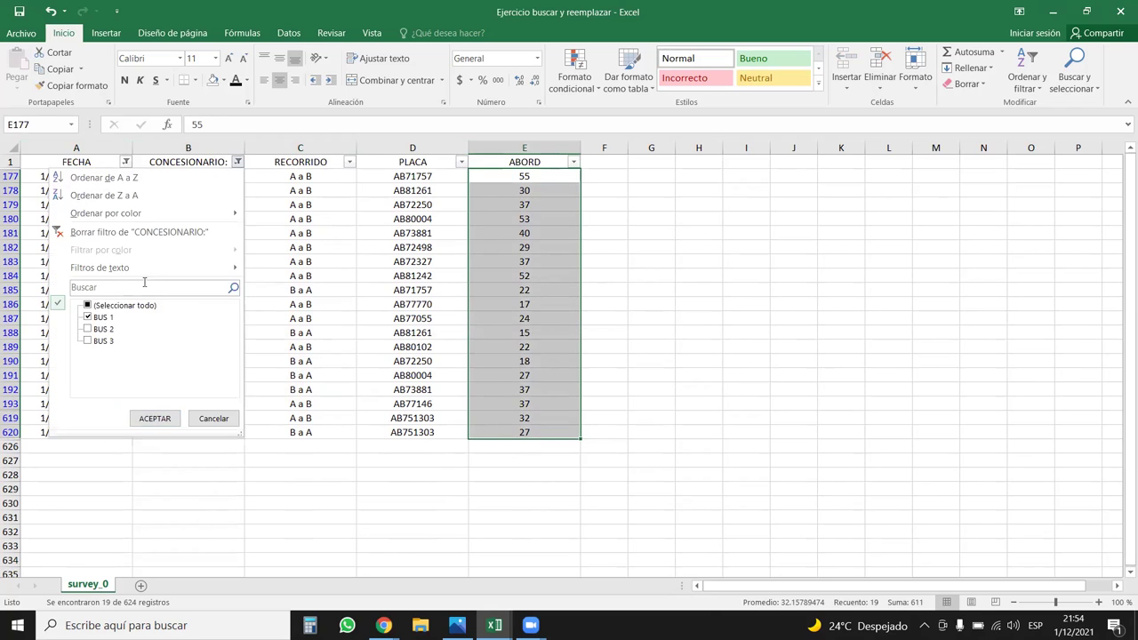
left_click(88, 317)
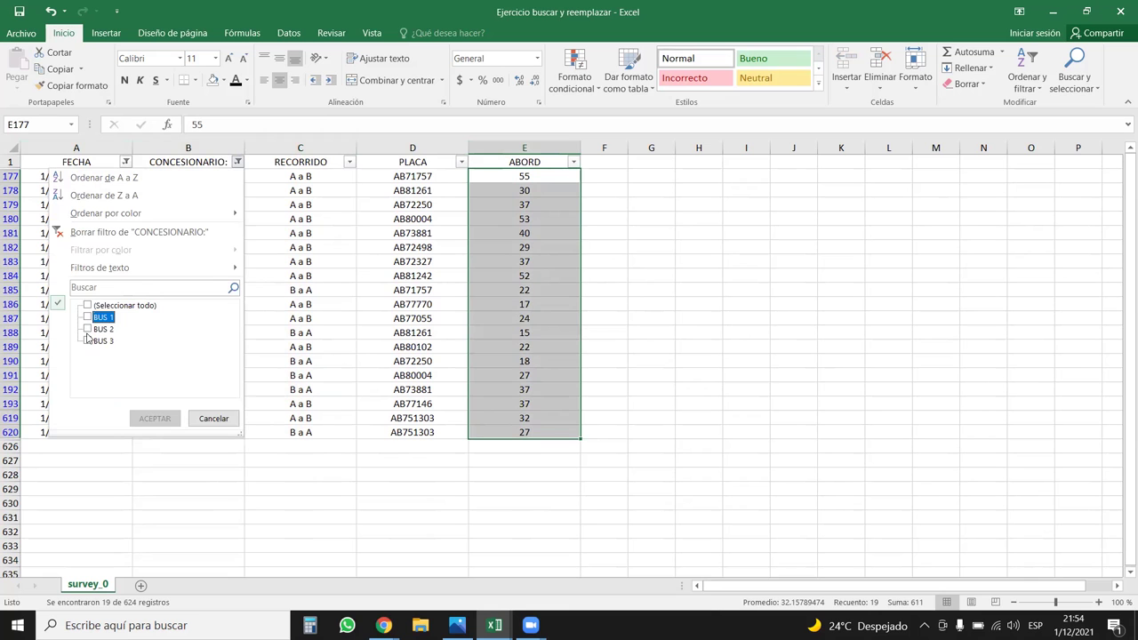
left_click(88, 330)
left_click(155, 418)
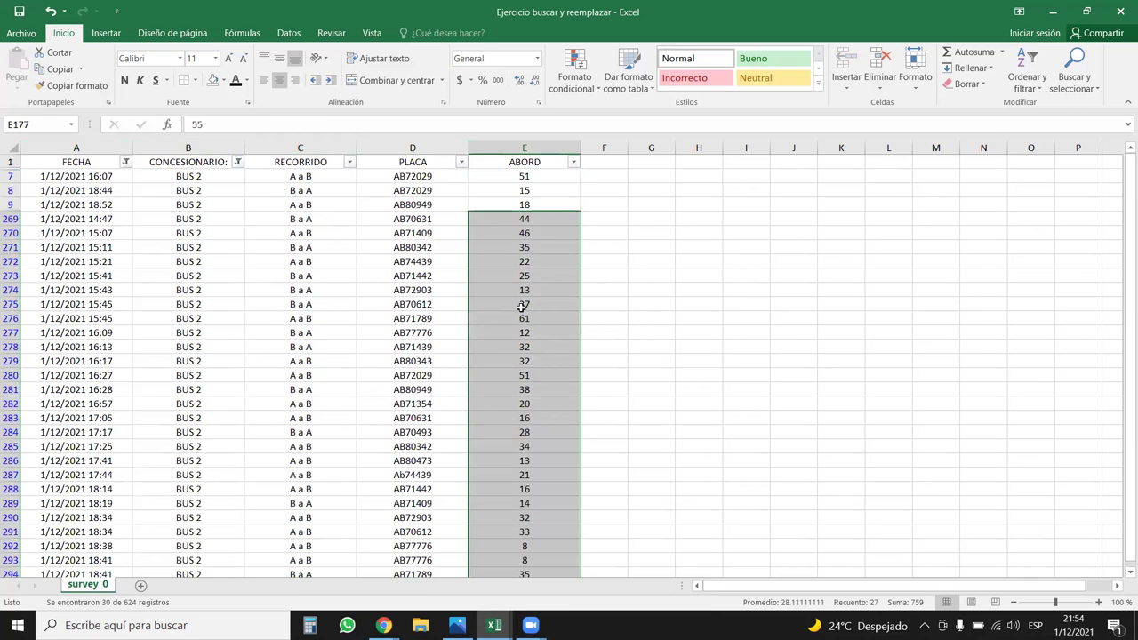
scroll(525, 305, "down", 5)
scroll(524, 305, "up", 5)
left_click_drag(532, 176, 525, 564)
scroll(556, 386, "up", 1)
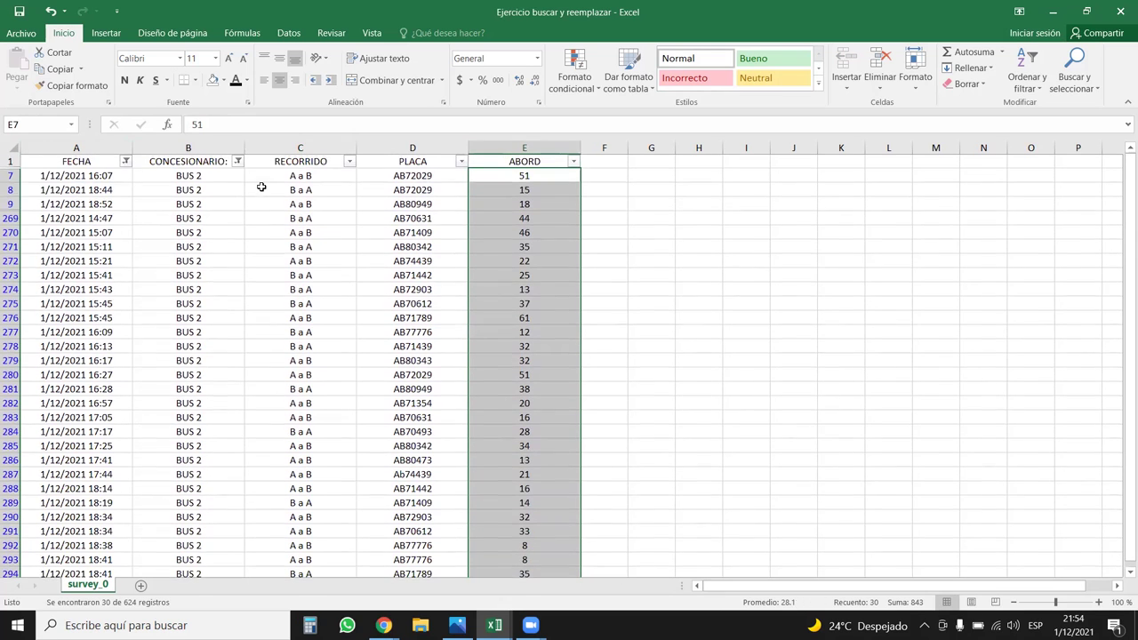
Step: Switch the CONCESIONARIO: filter to BUS 3, read the total of its ABORD values, and return to the top of the table
left_click(237, 162)
left_click(88, 329)
left_click(87, 340)
left_click(155, 418)
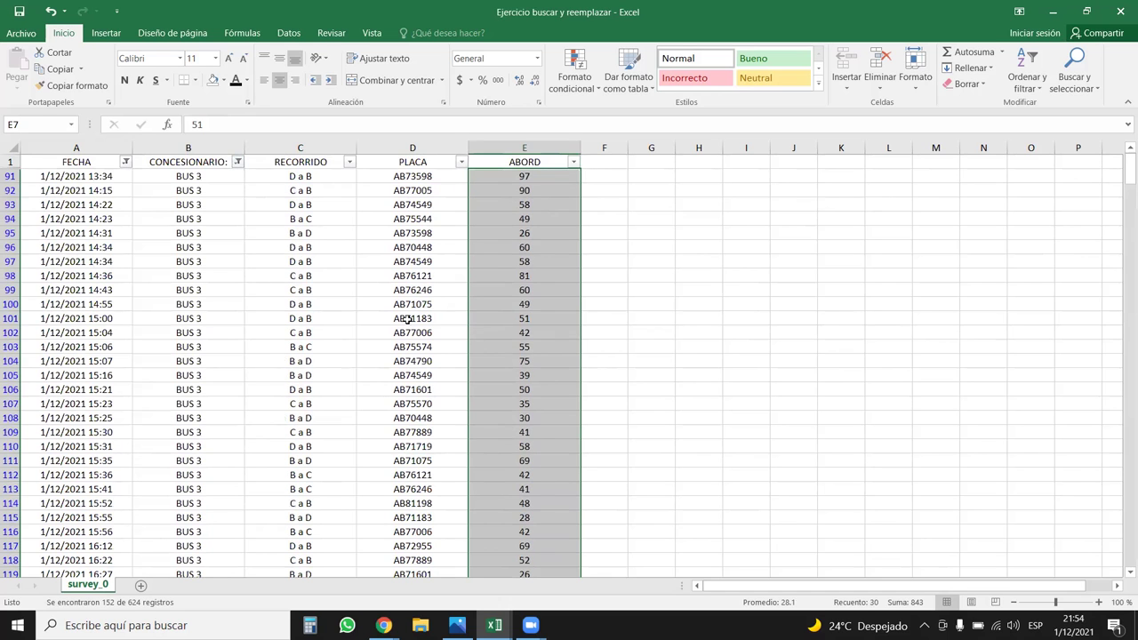
left_click(564, 168)
key("Down")
key("ctrl+shift+Down")
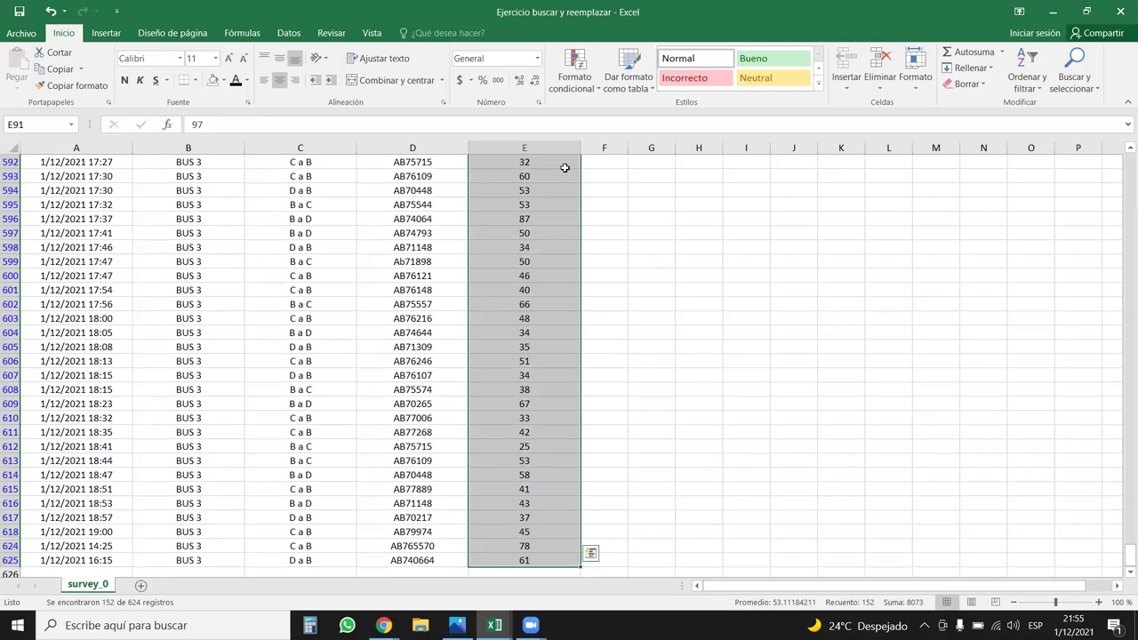
left_click(386, 334)
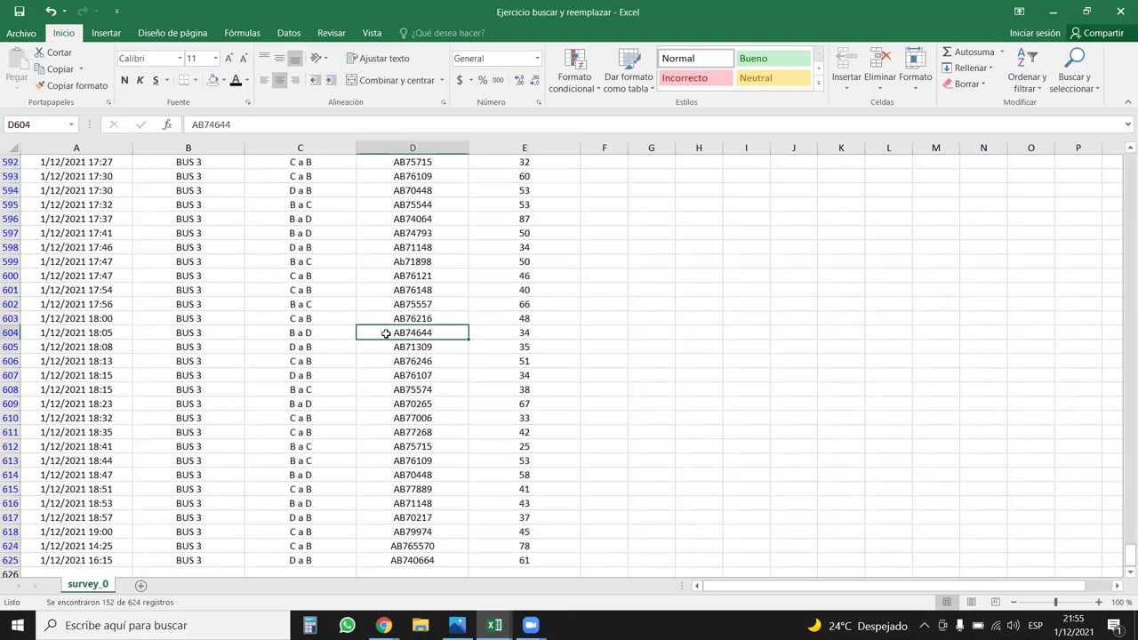
key("ctrl+Up")
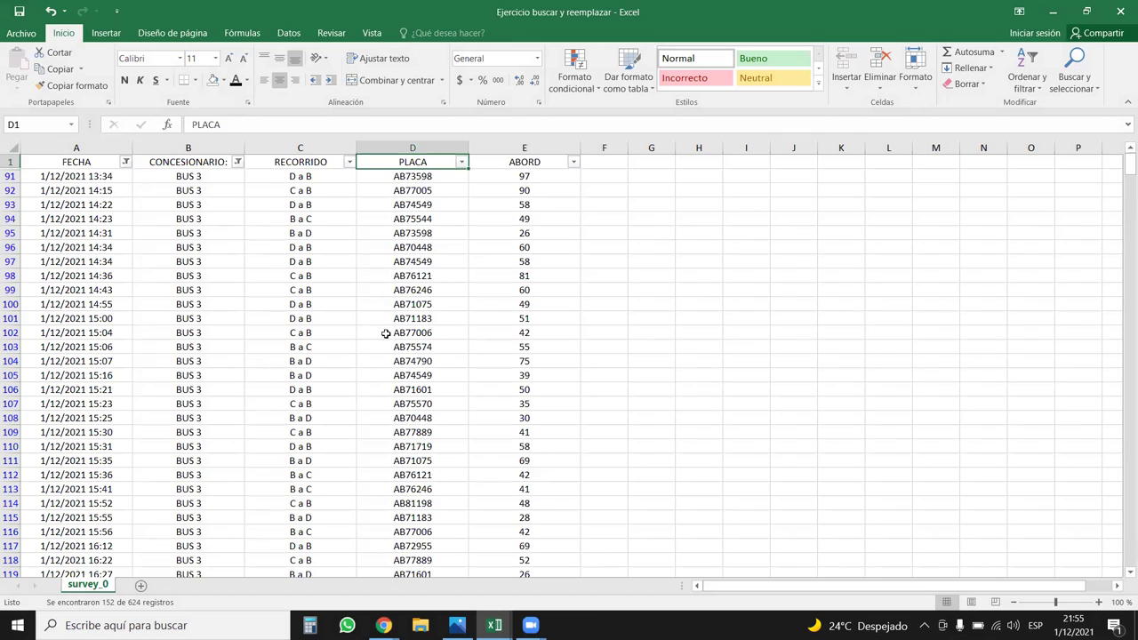
Step: Narrow the PLACA column to fit its plate numbers more closely
left_click(327, 291)
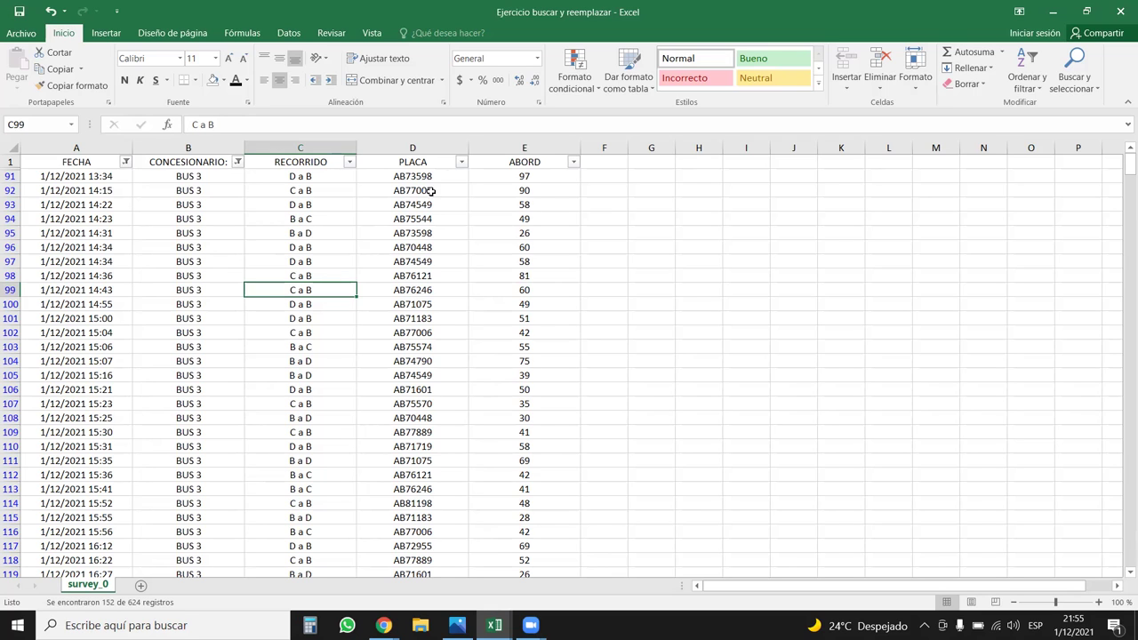
left_click_drag(414, 149, 439, 149)
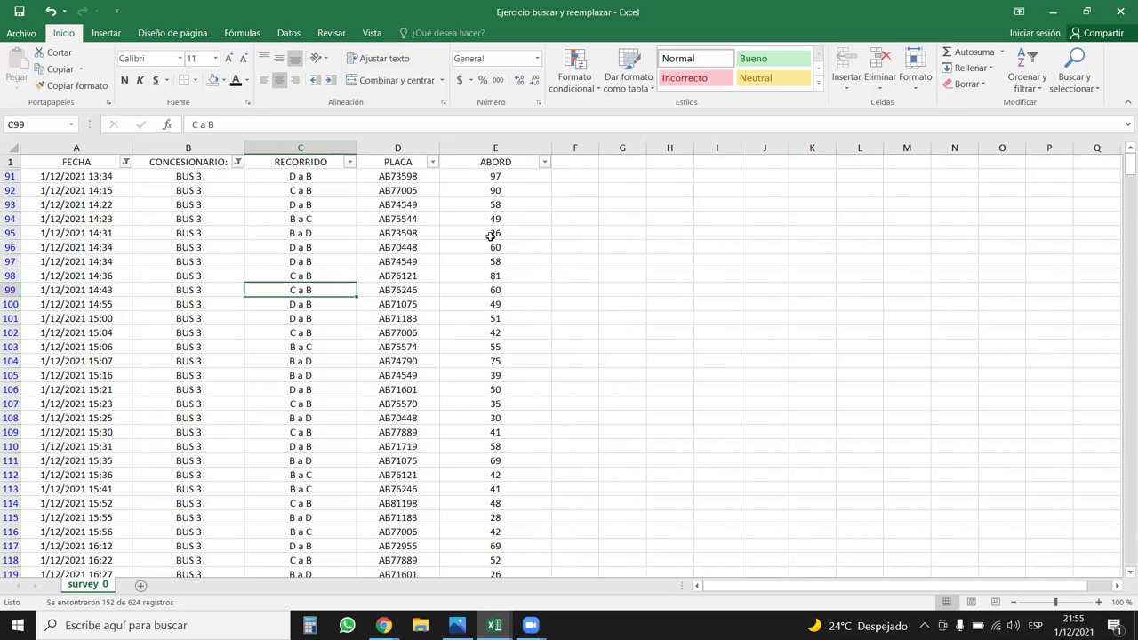
left_click(491, 237)
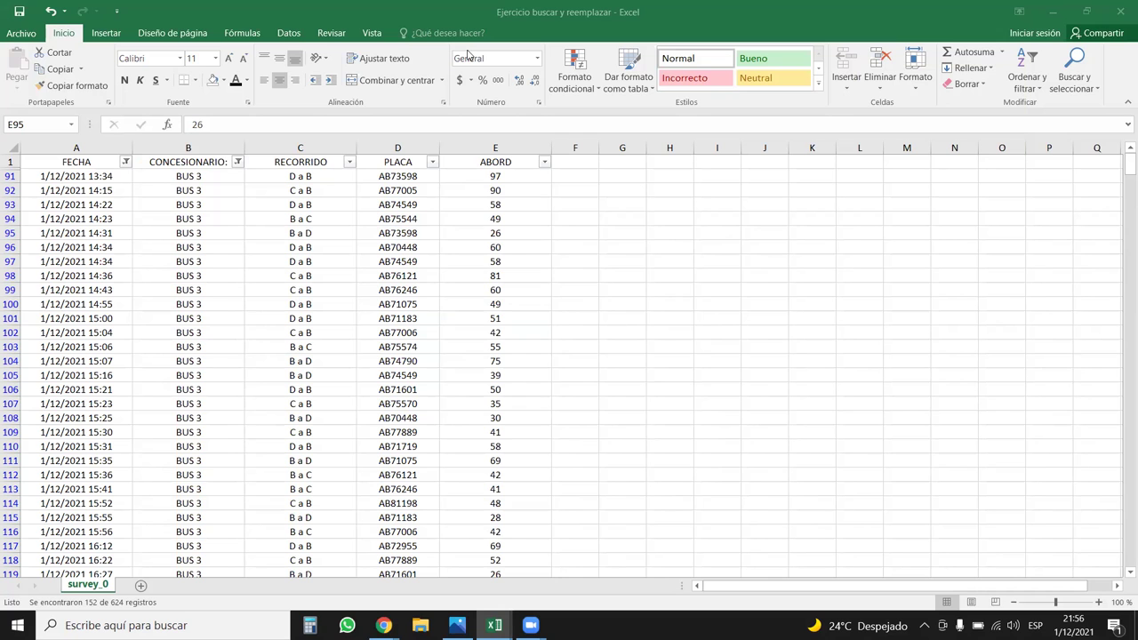
left_click(379, 216)
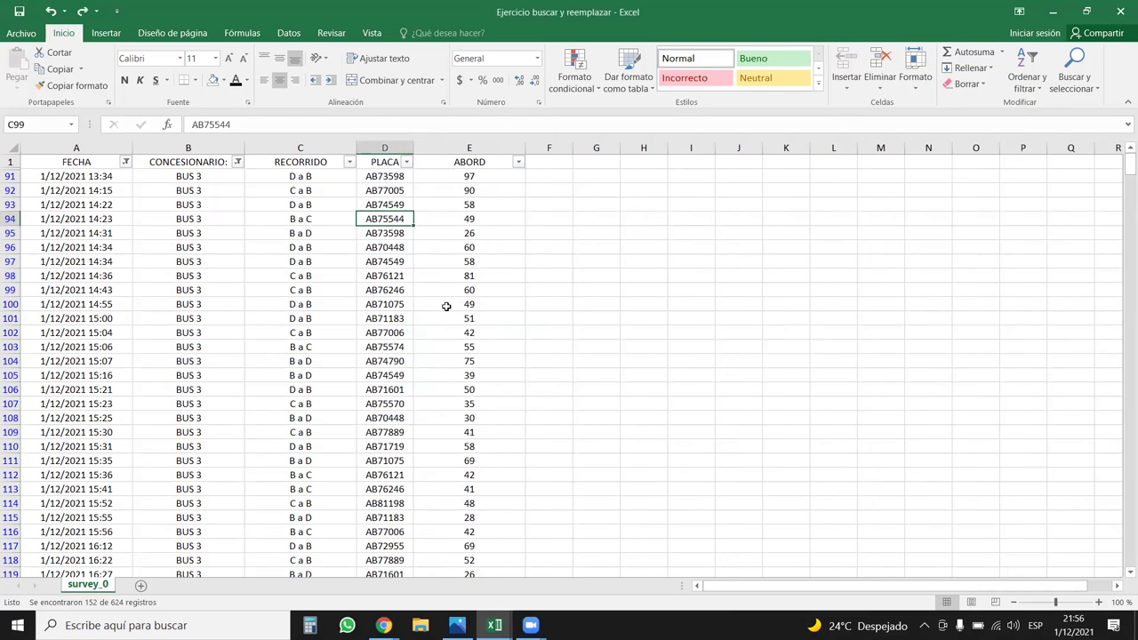
Step: Undo the recent edits back to the copied ="AB"&D2 formulas in the val. column, before they were pasted over the plates
key("ctrl+z")
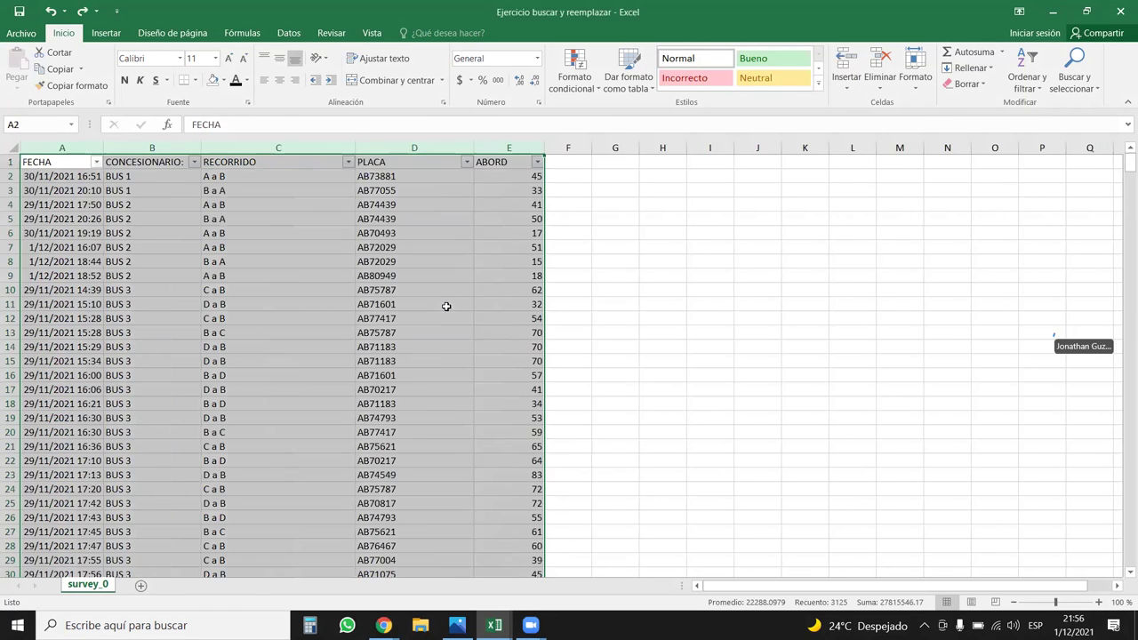
key("ctrl+z")
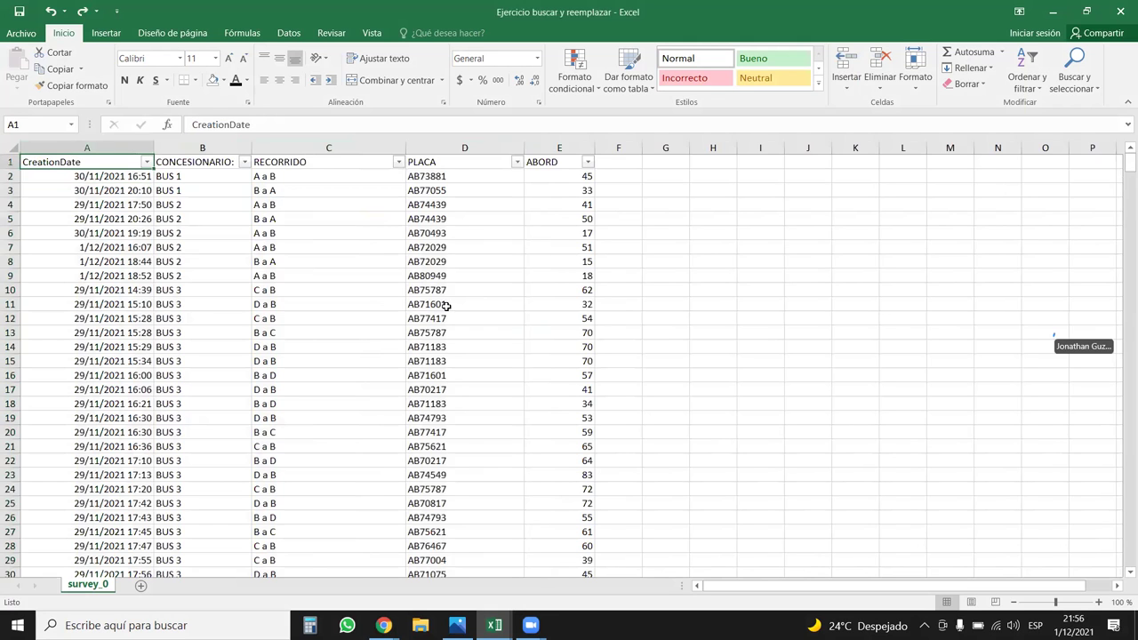
key("ctrl+z")
key("ctrl+z")
key("ctrl+z")
key("ctrl+z")
key("ctrl+z")
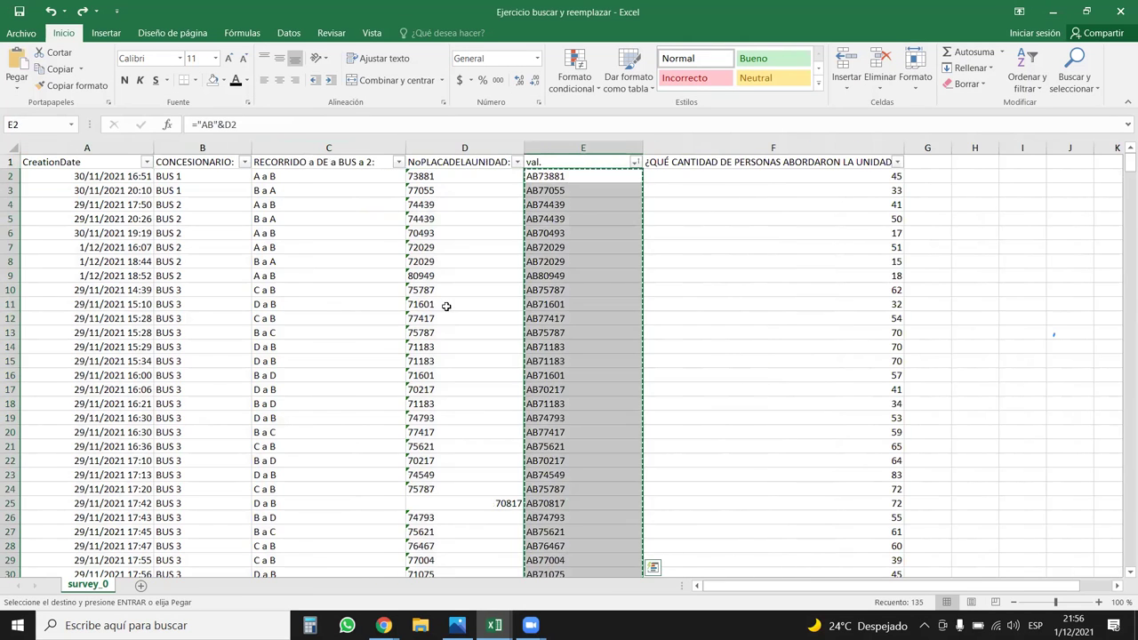
Step: Undo the AB prefix formulas, the filtering and the plate-length formulas in the val. column
key("ctrl+z")
key("ctrl+z")
key("ctrl+z")
key("ctrl+z")
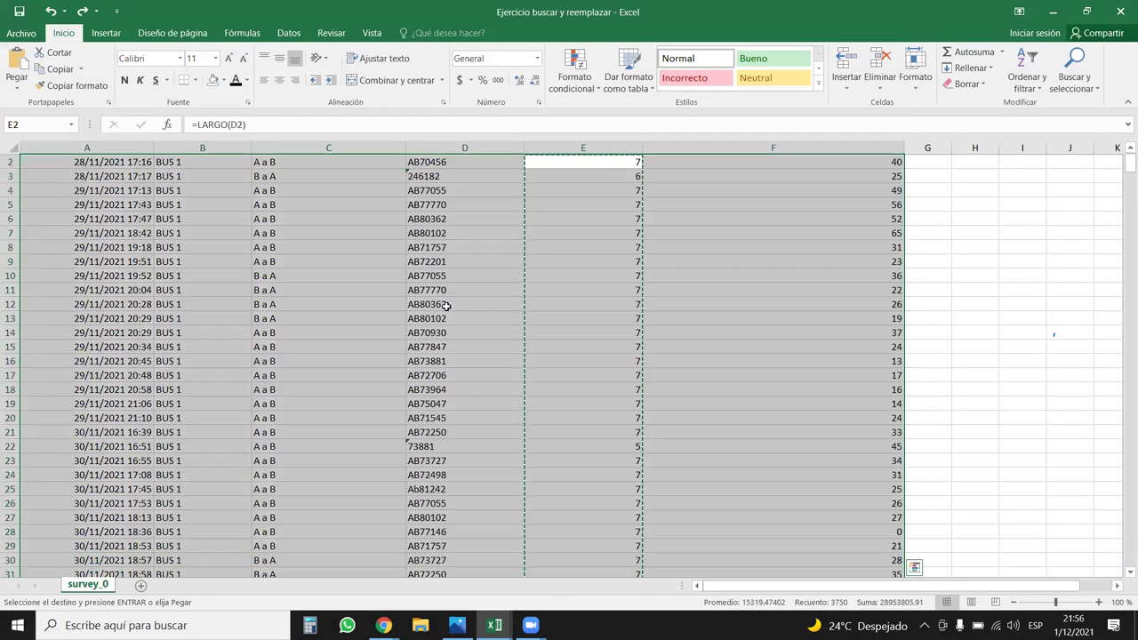
key("ctrl+z")
key("ctrl+z")
key("ctrl+z")
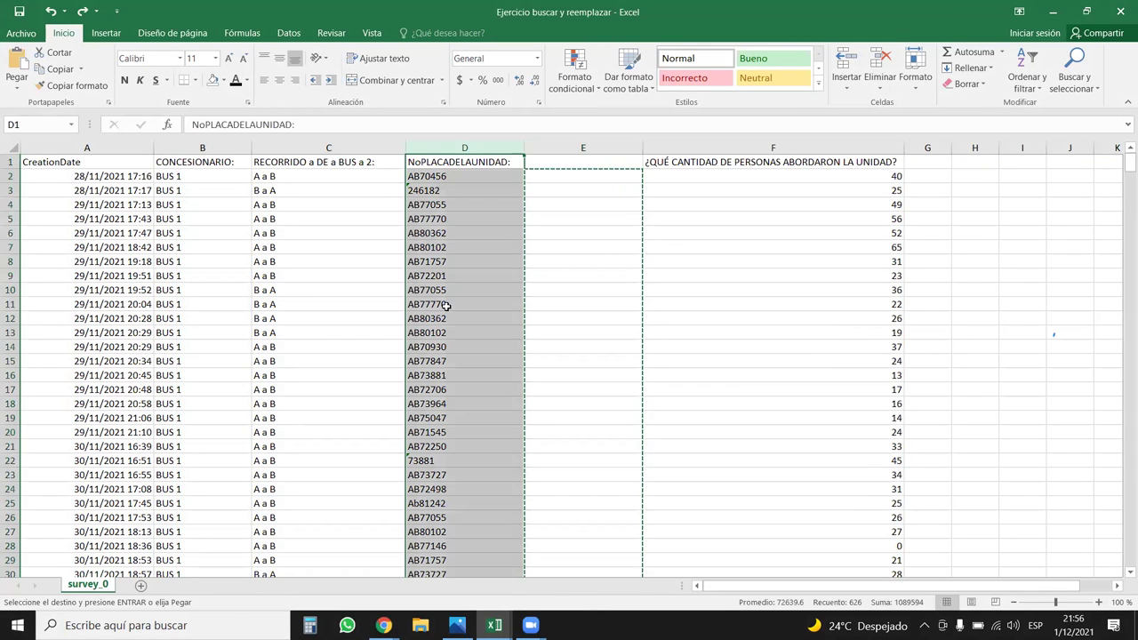
Step: Undo the plate-number cleanup, the inserted column and the route replacements, back to the original route names with underscores
key("ctrl+z")
key("ctrl+z")
key("ctrl+z")
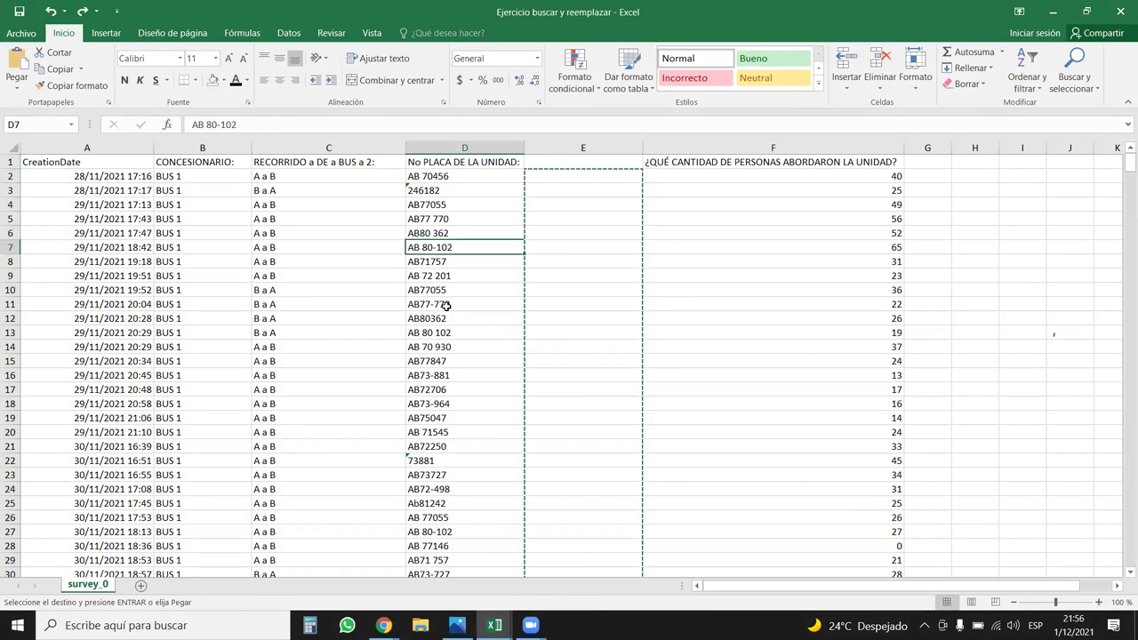
key("ctrl+z")
key("ctrl+z")
key("ctrl+z")
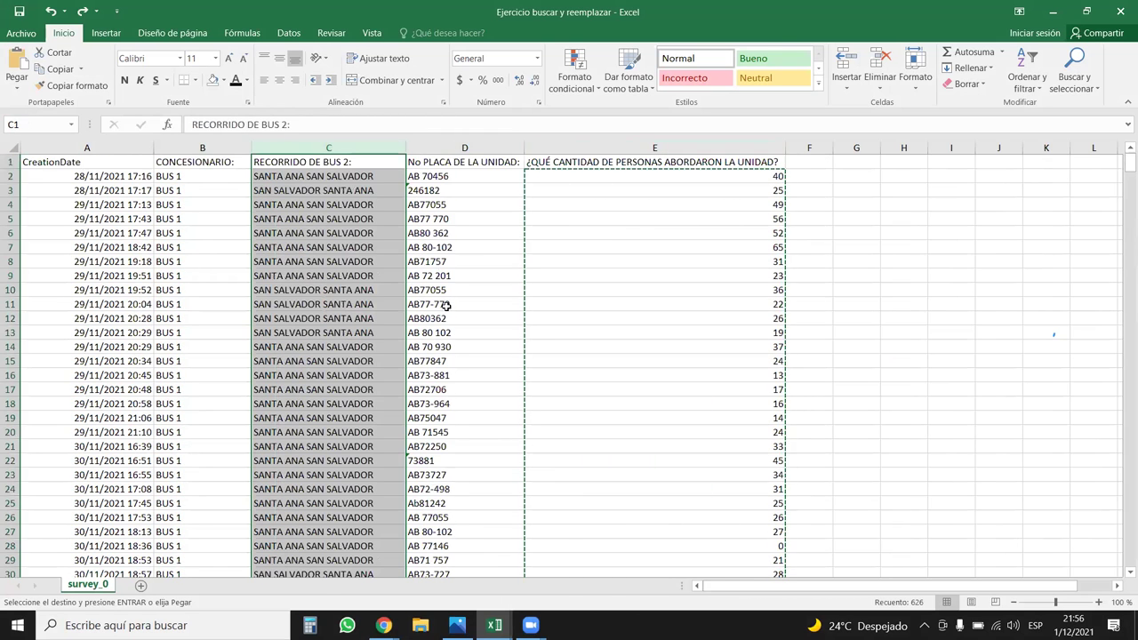
key("ctrl+z")
key("ctrl+z")
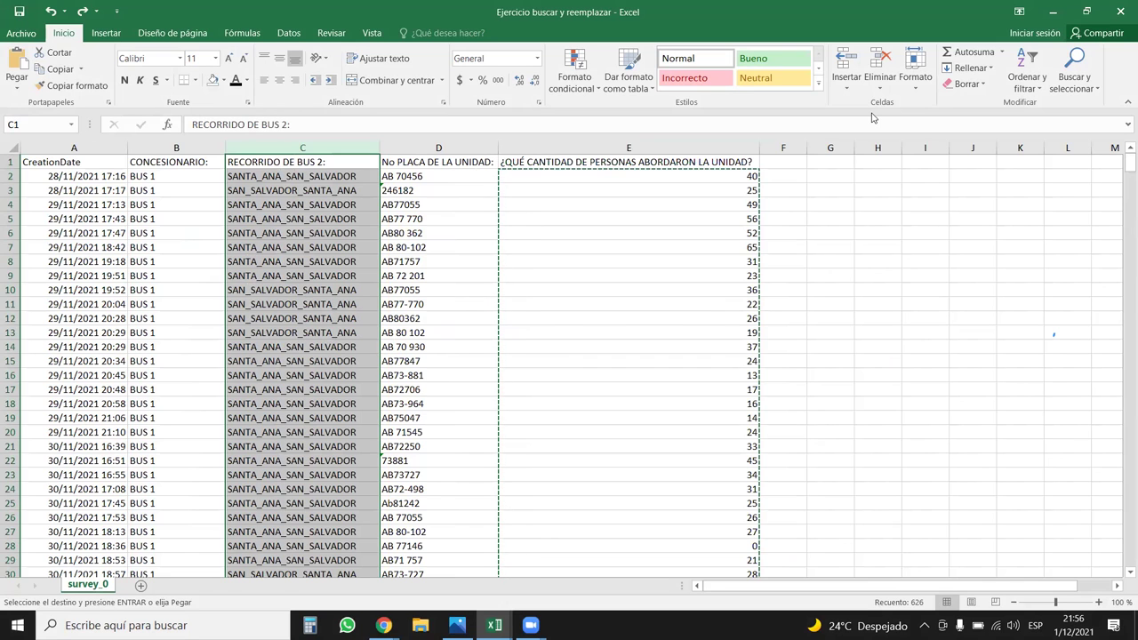
Step: Examine the underscored route names in the RECORRIDO DE BUS 2: column
key("alt+Tab")
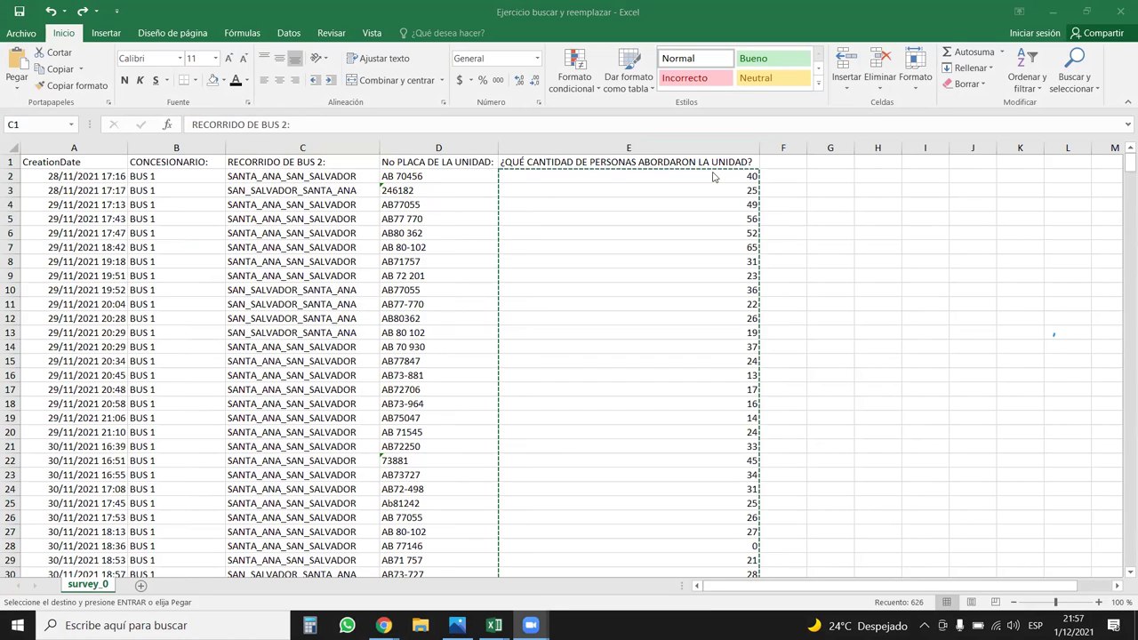
key("alt+Tab")
left_click(276, 247)
left_click(322, 148)
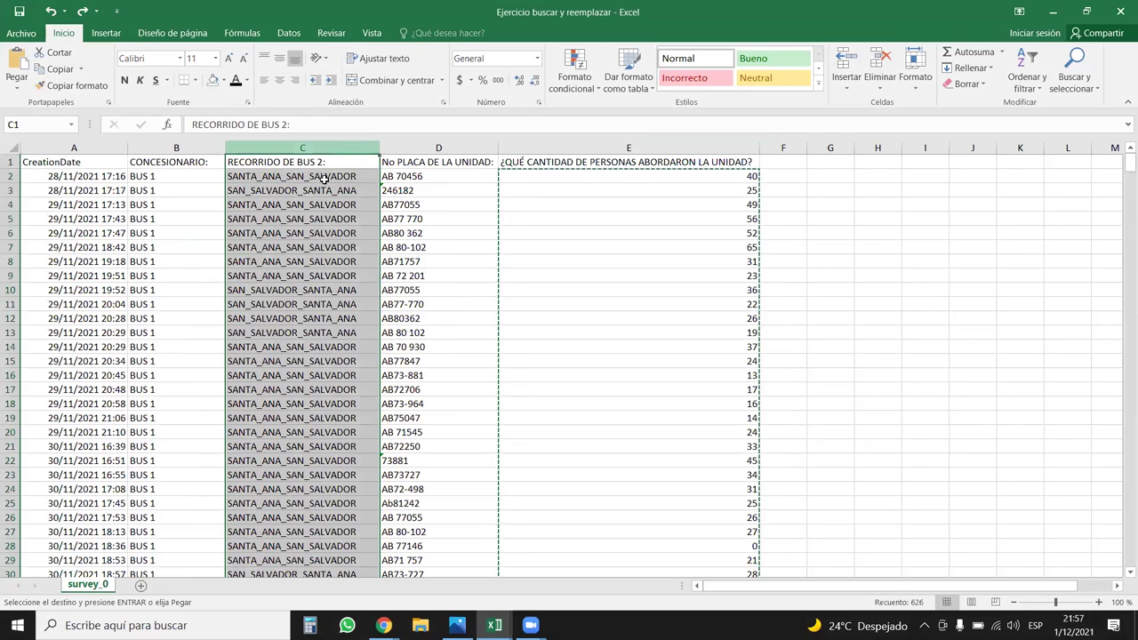
left_click(294, 189)
left_click(293, 176)
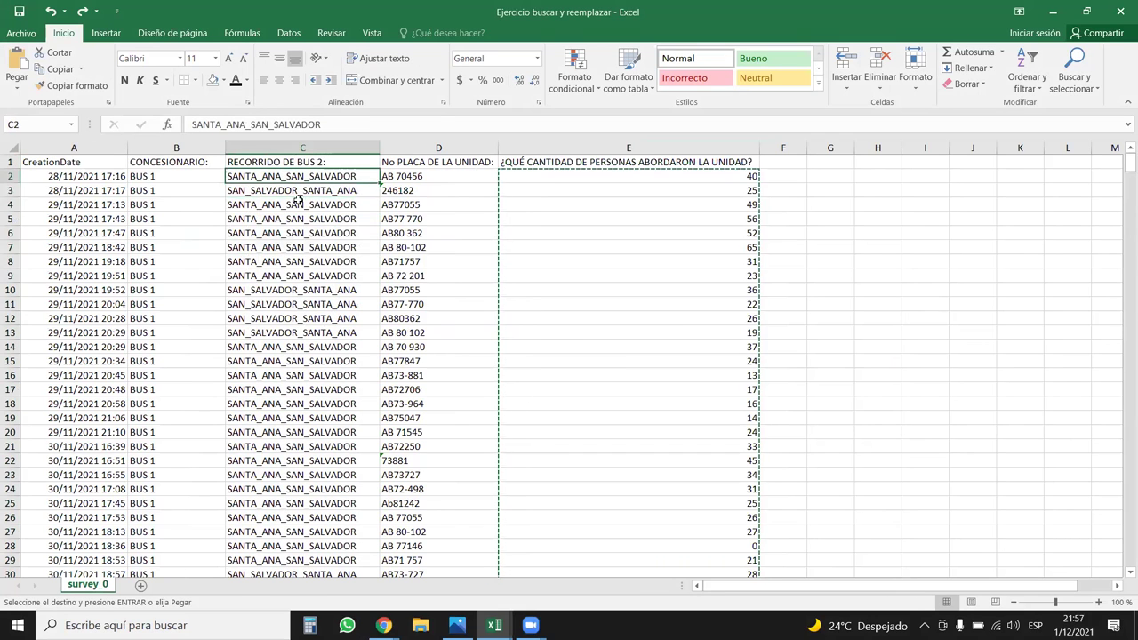
left_click(298, 275, "shift")
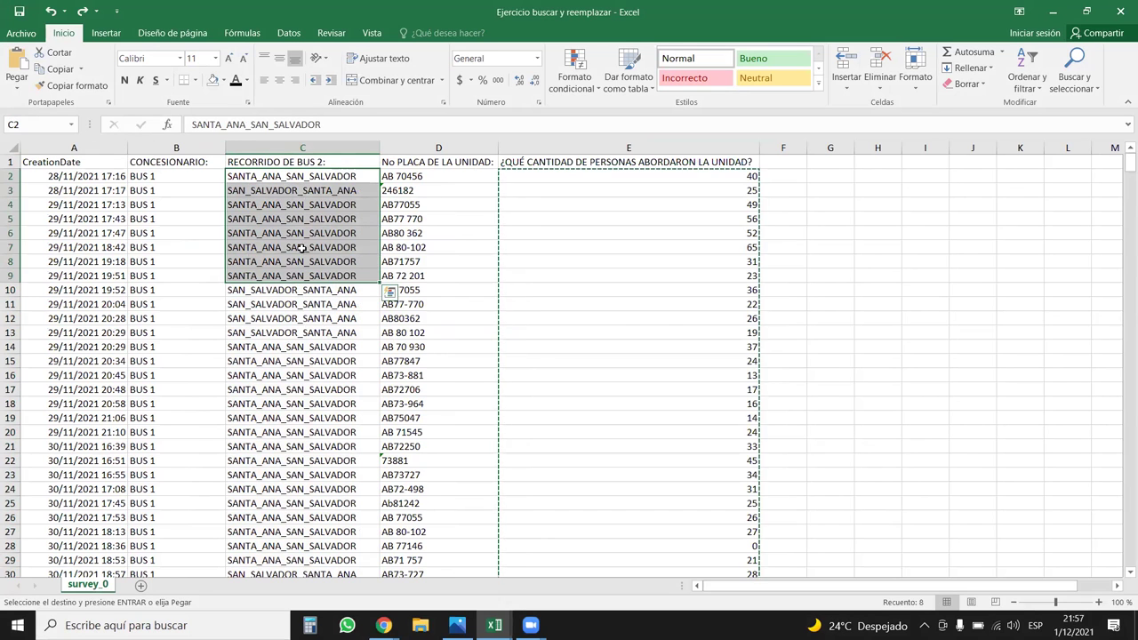
left_click(310, 288)
left_click(302, 150)
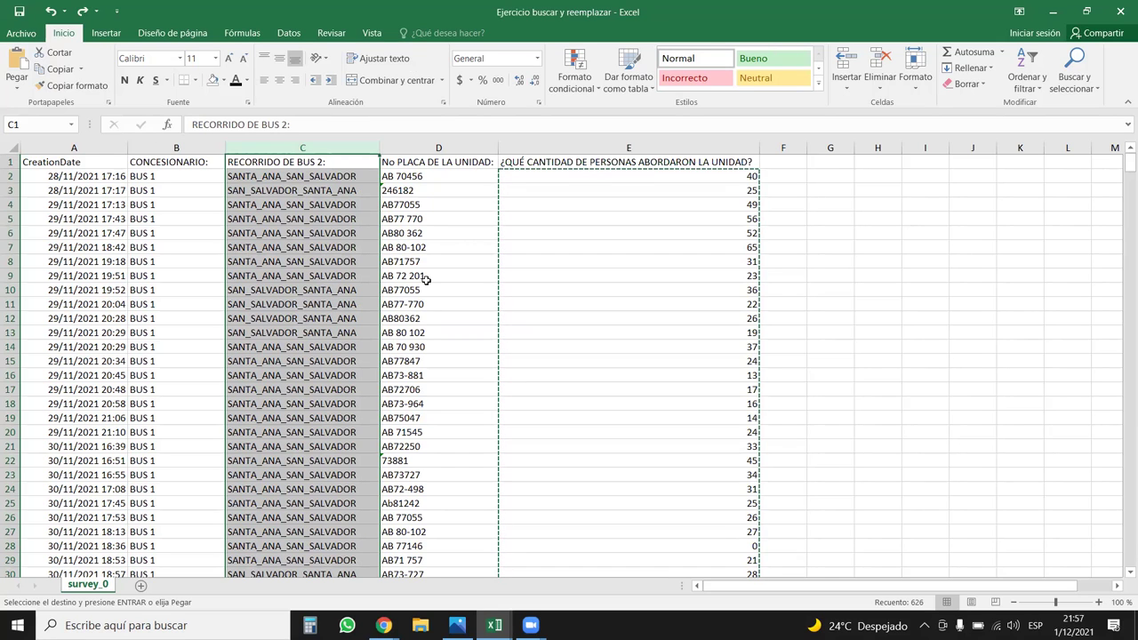
left_click(320, 273)
left_click_drag(302, 190, 300, 302)
left_click(299, 303)
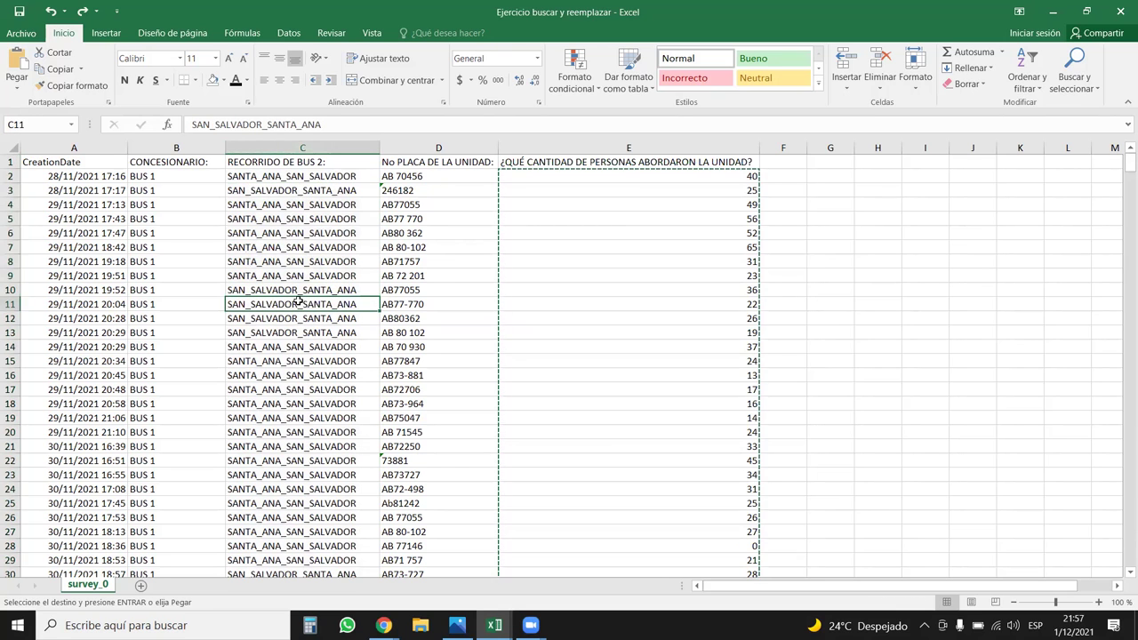
left_click(303, 147)
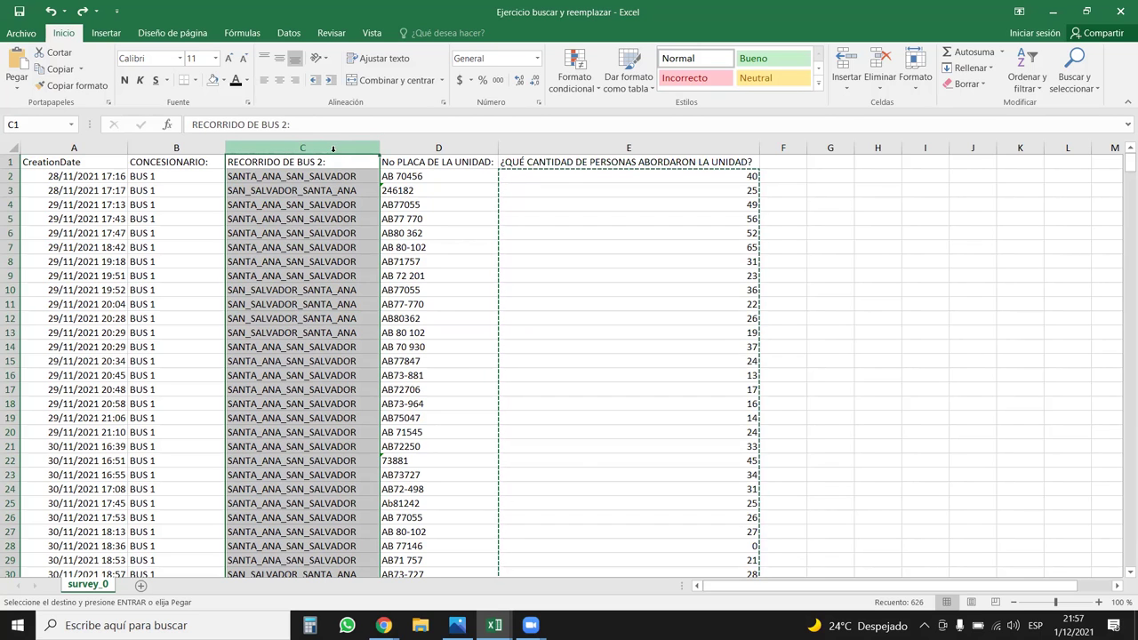
left_click(331, 330)
left_click(308, 192)
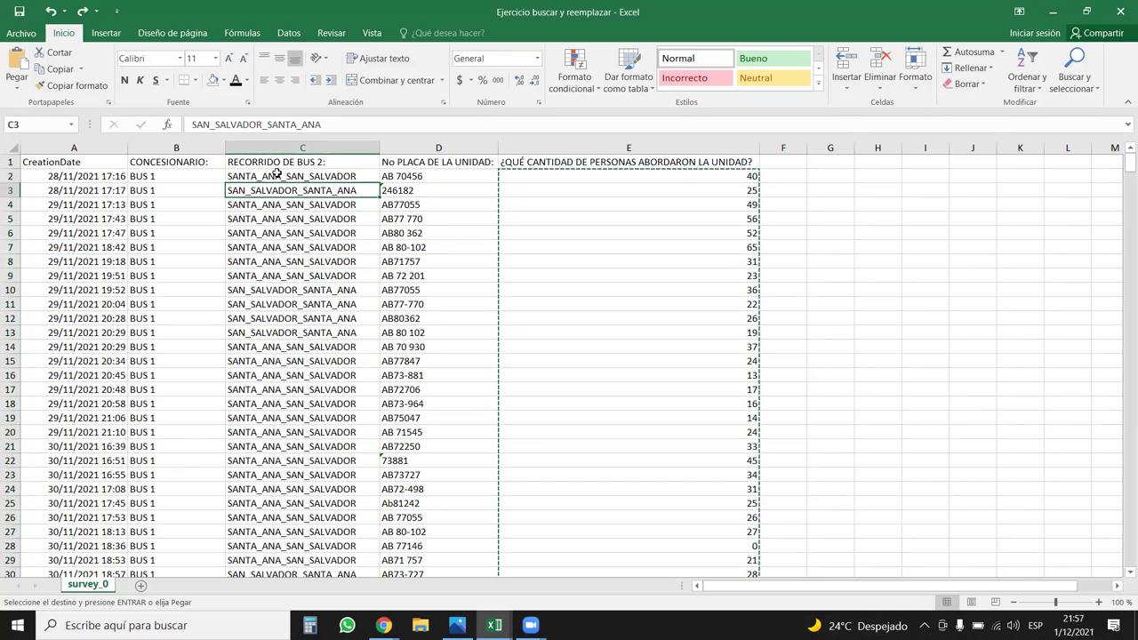
Step: Replace every underscore in the RECORRIDO DE BUS 2: column with a space
left_click(316, 148)
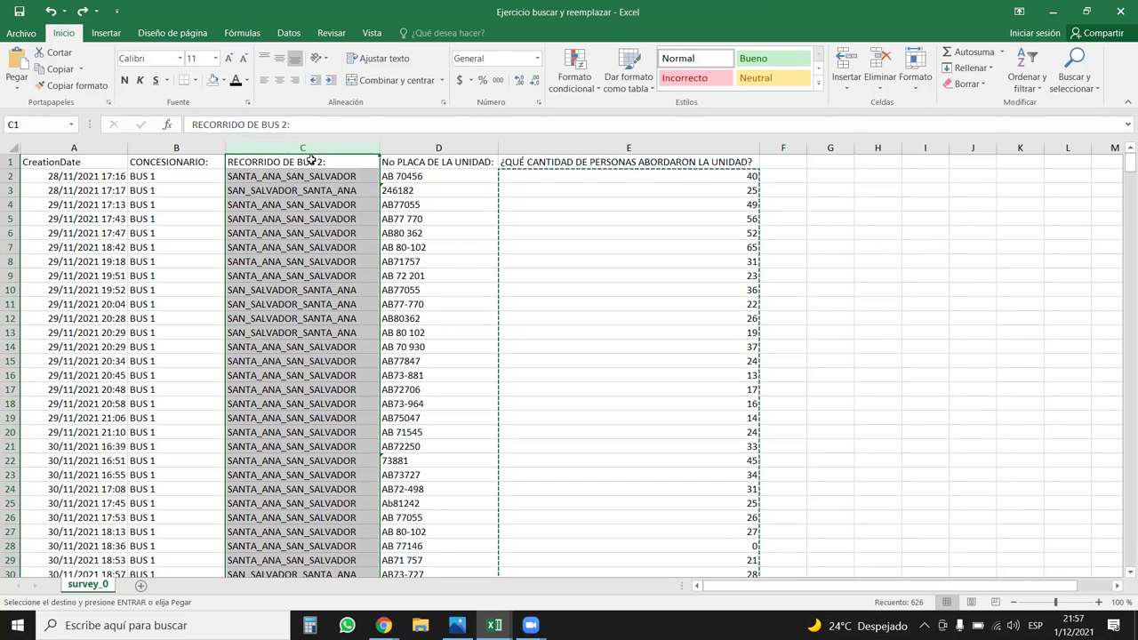
left_click(1074, 78)
left_click(1064, 124)
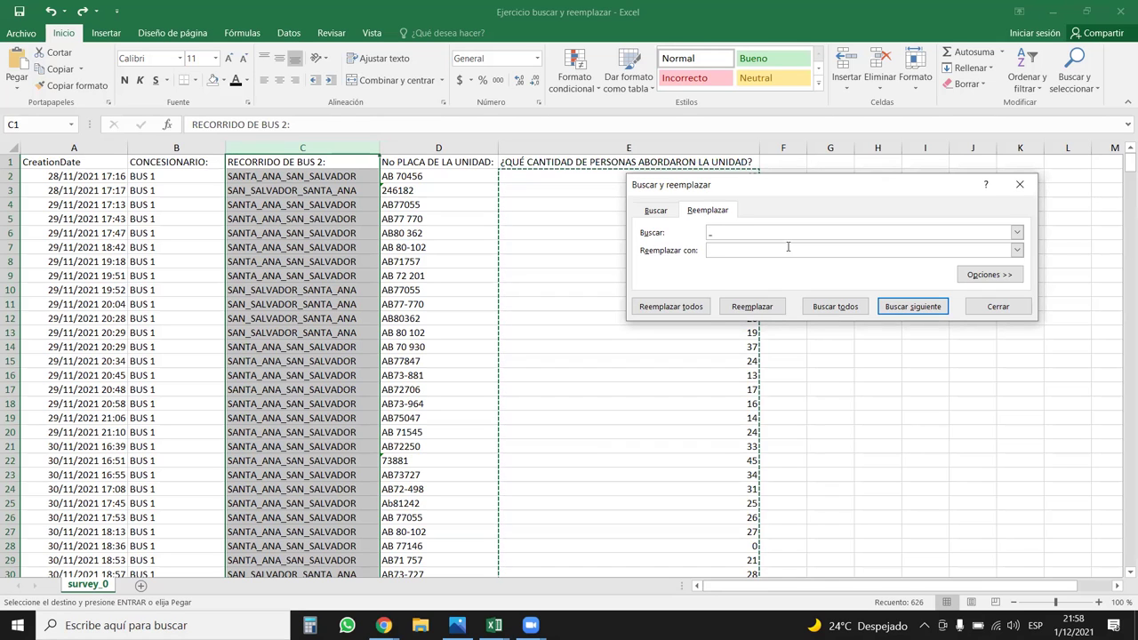
left_click(670, 306)
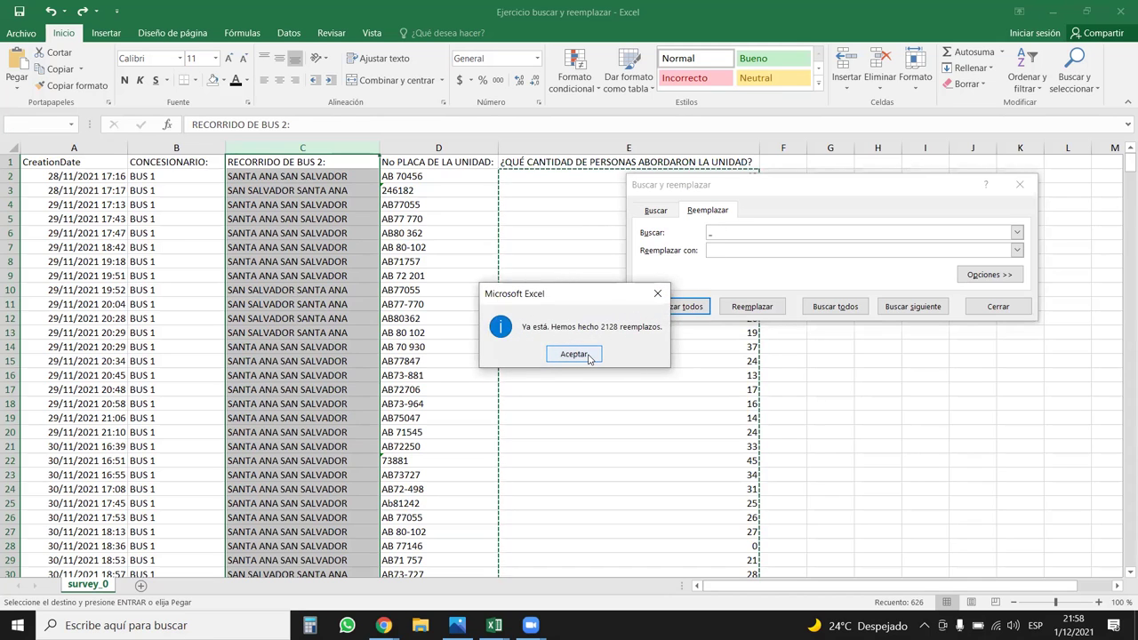
left_click(588, 355)
Step: Replace all occurrences of SANTA ANA in the route column with A
left_click(724, 228)
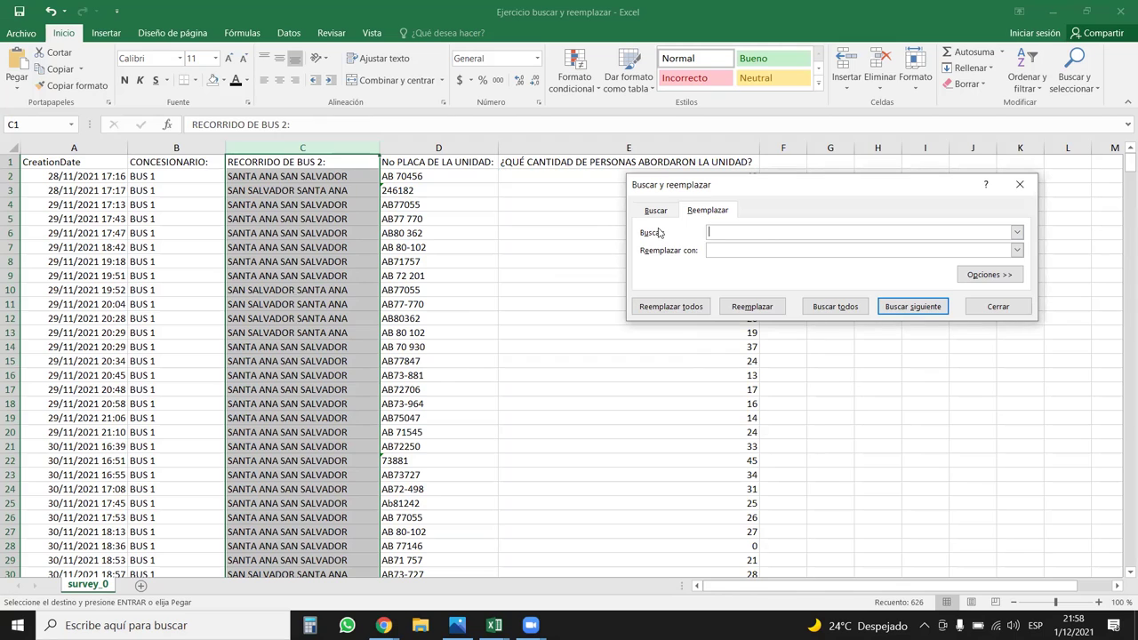
type("SANTA ANA")
left_click(681, 308)
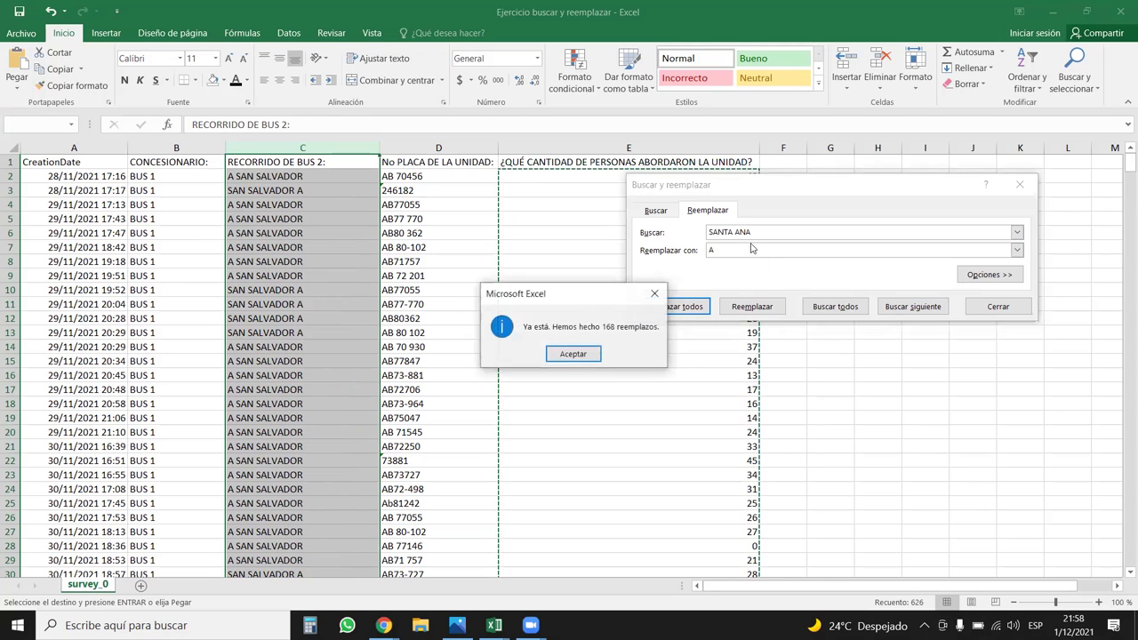
left_click(596, 359)
Step: Replace all occurrences of SAN SALVADOR in the route column with B
type("SANM")
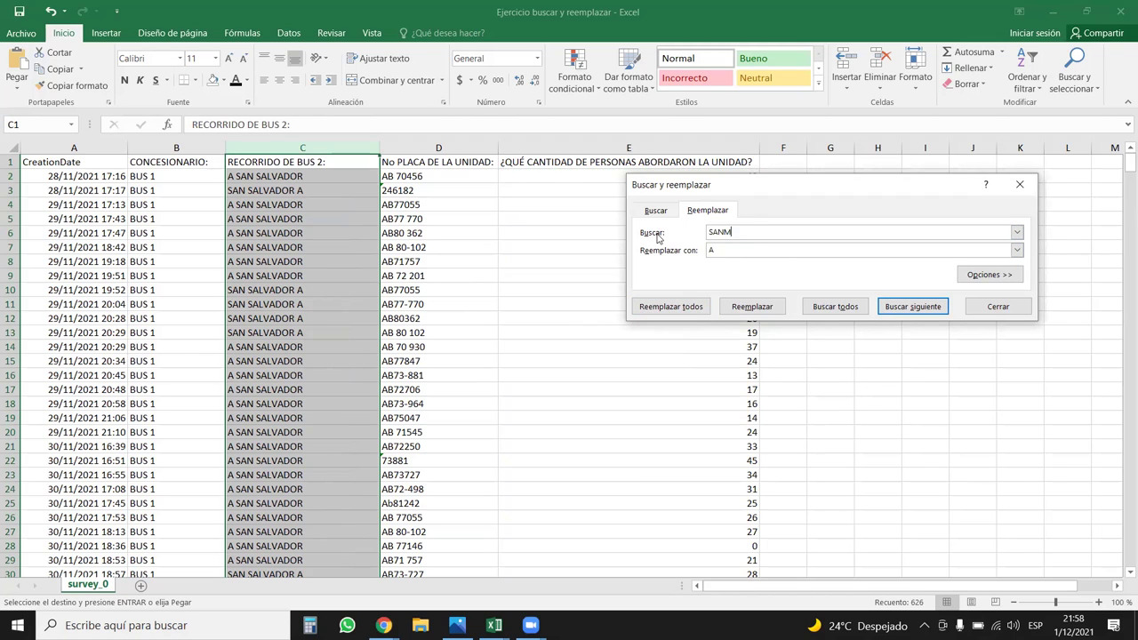
key("BackSpace")
type("SALVADOR")
left_click(698, 306)
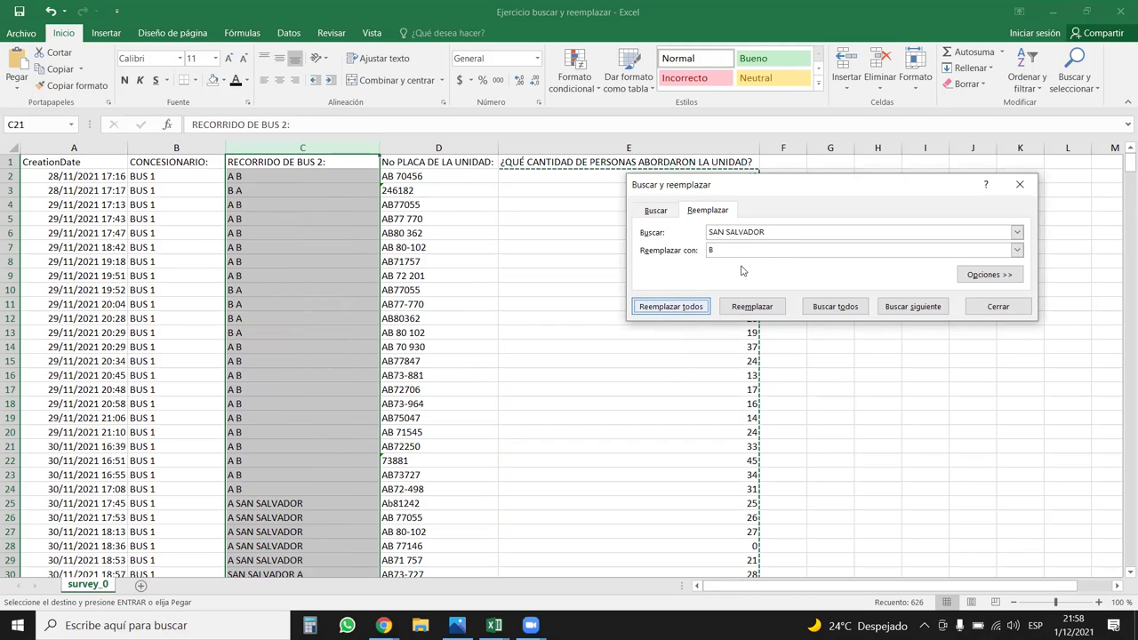
key("Return")
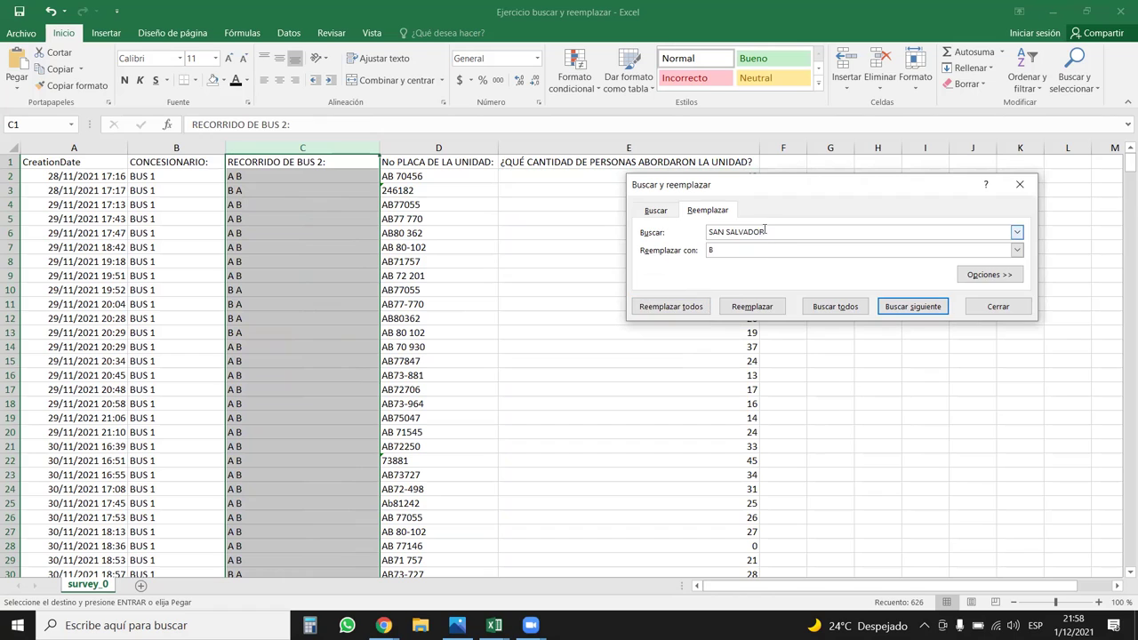
Step: Replace the place name beginning with COL LAS D with C throughout the route column
type("COL LAS D")
double_click(709, 251)
type("C")
left_click(671, 306)
left_click(574, 353)
Step: Clear the search text and copy the place name COL QUEZALTEPEQUEC from a route cell in the BUS 3 rows
left_click(791, 233)
left_click_drag(748, 232, 664, 233)
key("BackSpace")
left_click_drag(1009, 232, 592, 232)
key("BackSpace")
left_click(343, 374)
scroll(323, 387, "down", 6)
scroll(322, 387, "down", 20)
left_click(281, 348)
double_click(281, 349)
double_click(283, 347)
left_click(325, 346)
left_click_drag(329, 347, 227, 347)
key("ctrl+c")
scroll(302, 303, "up", 1)
left_click(302, 303)
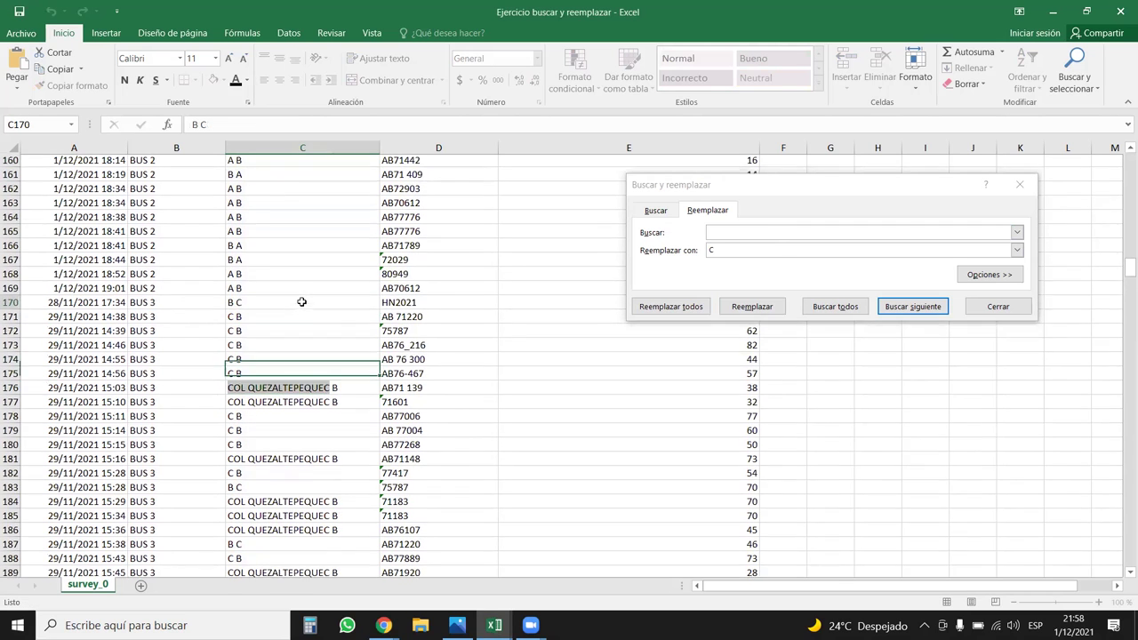
Step: Replace all occurrences of COL QUEZALTEPEQUEC in the route column with D and close the replace dialog
key("ctrl+Up")
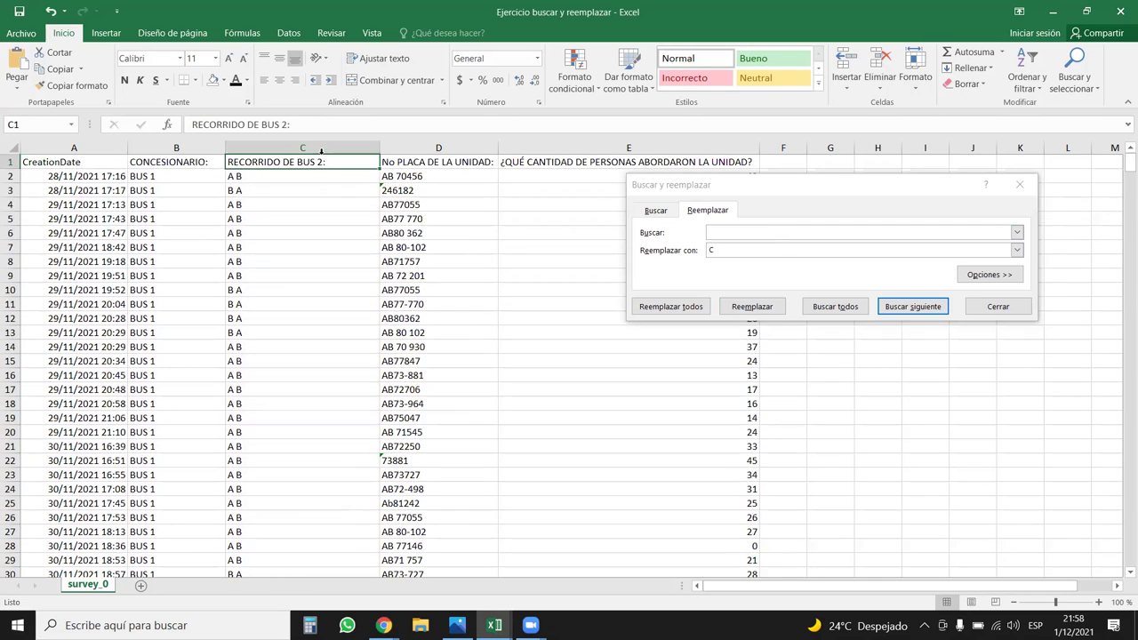
left_click(321, 151)
left_click(738, 231)
key("ctrl+v")
left_click(729, 250)
type("D")
left_click(670, 306)
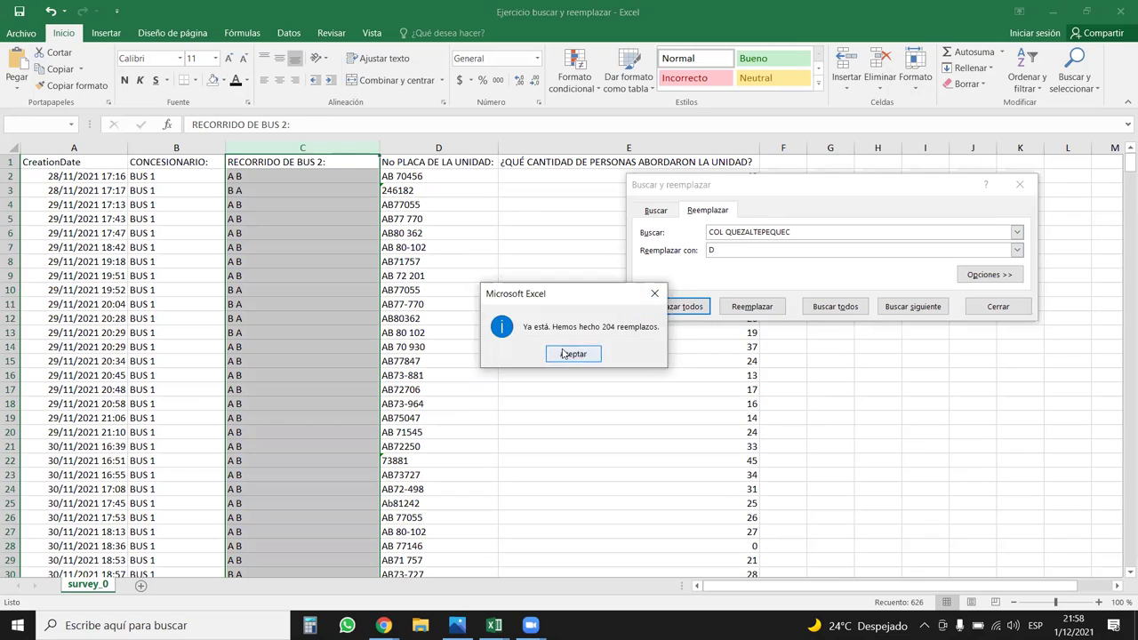
left_click(563, 354)
left_click(1020, 184)
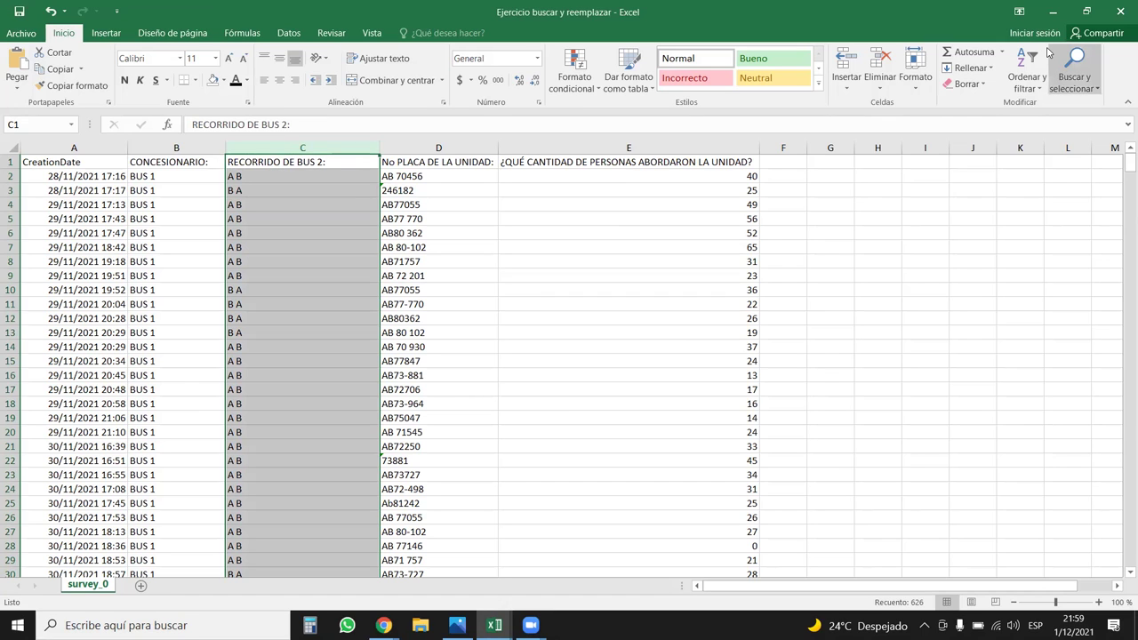
Step: Replace every space in the route column with a hyphen surrounded by spaces, then close the dialog
left_click(1074, 75)
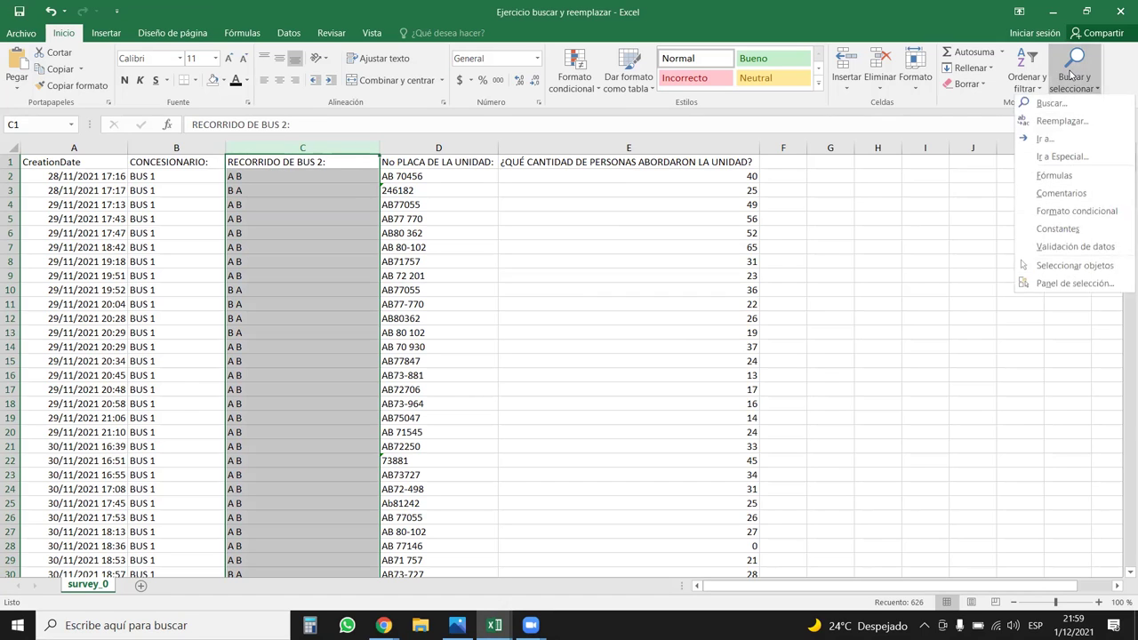
left_click(1058, 124)
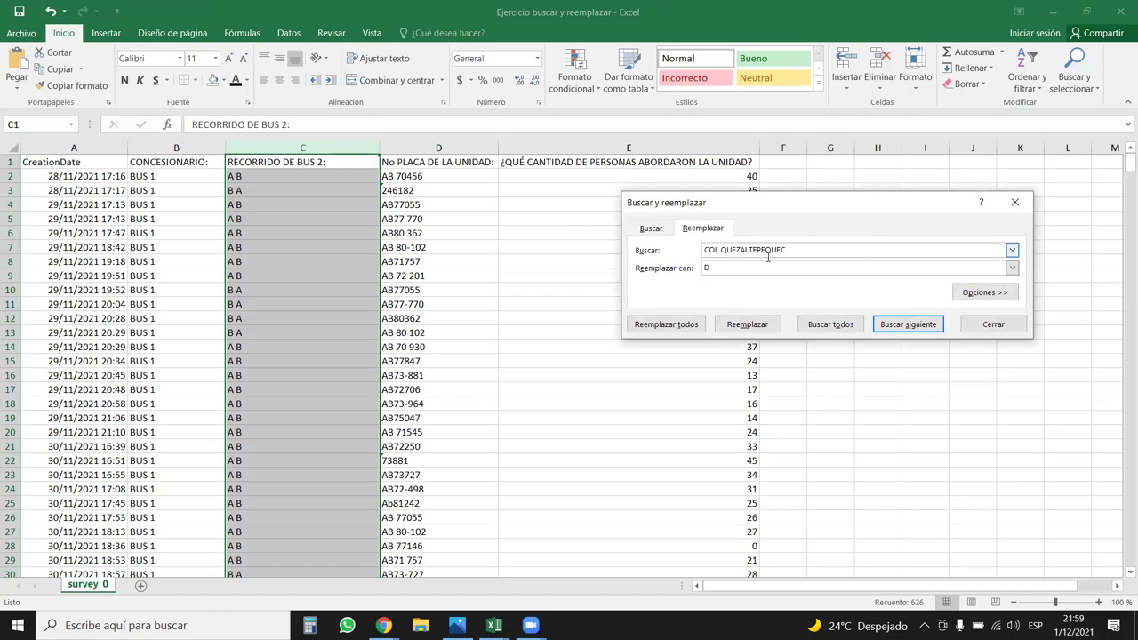
key("shift+Left")
key("shift+Left")
key("shift+Left")
key("shift+Left")
key("shift+Left")
key("shift+Left")
key("shift+Home")
key("BackSpace")
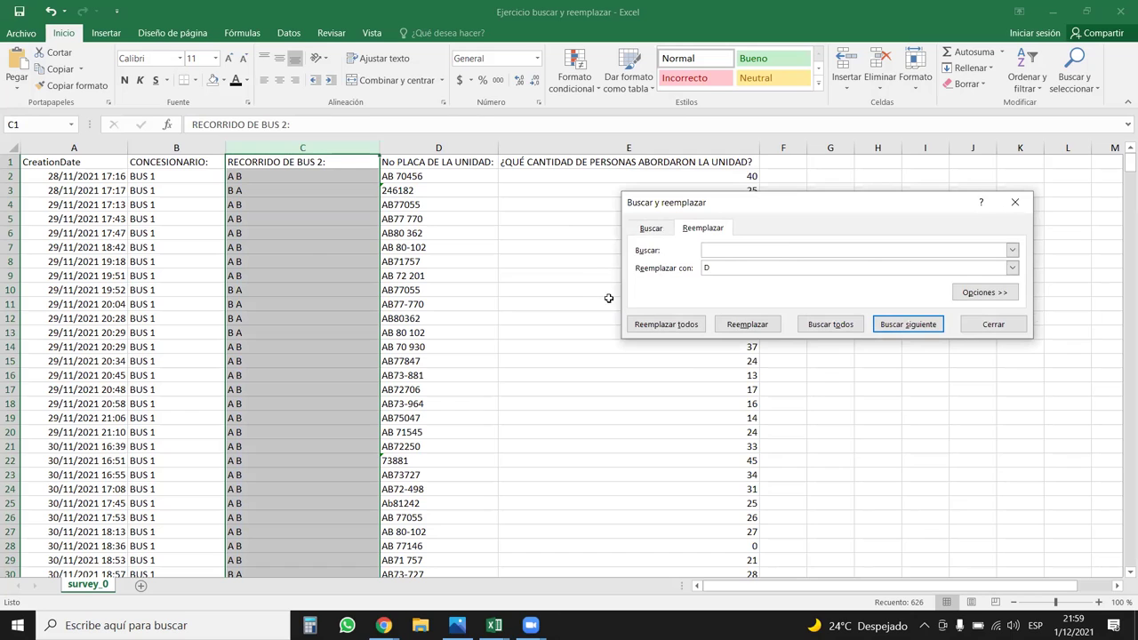
double_click(708, 268)
left_click(667, 324)
left_click(573, 351)
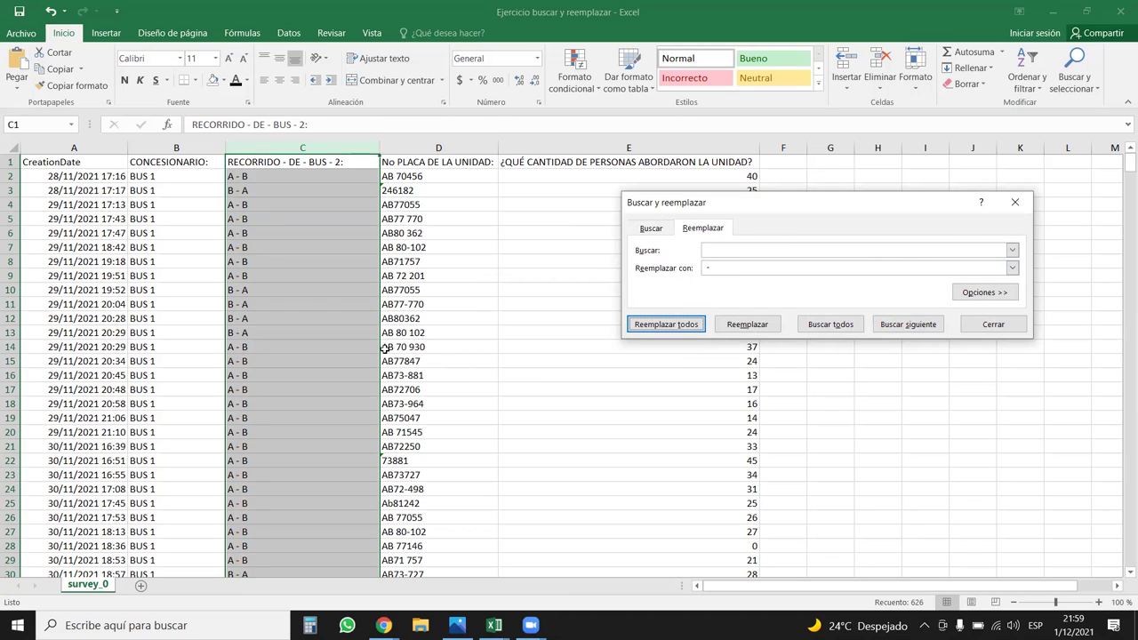
left_click(1015, 202)
Step: Examine the hyphenated route codes down to the end of the route column
left_click(258, 191)
left_click_drag(251, 177, 244, 306)
left_click(346, 249)
left_click(372, 167)
key("ctrl+shift+Down")
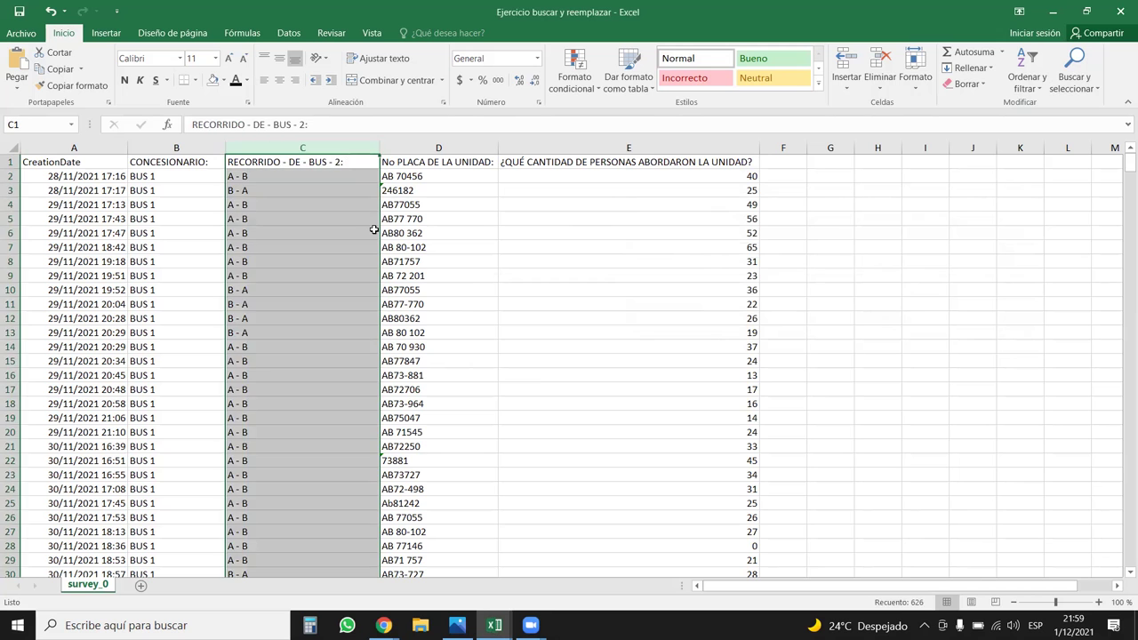
left_click(347, 237)
left_click(318, 163)
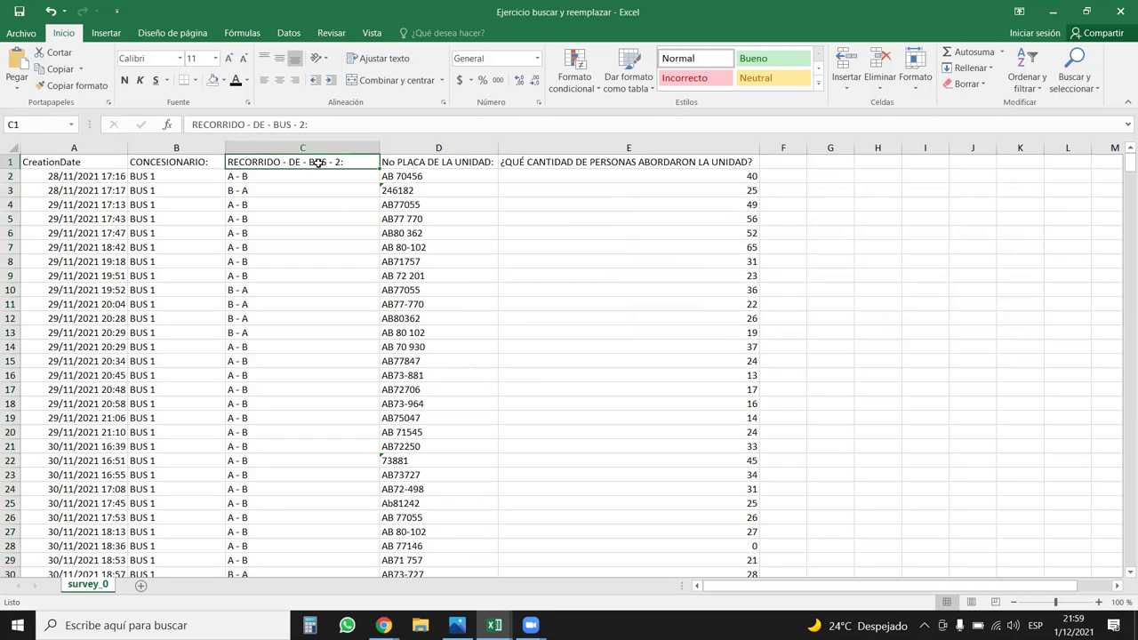
key("ctrl+Down")
scroll(317, 178, "up", 3)
left_click(308, 216)
Step: Shorten the route column's header in C1 to RECORRIDO
key("ctrl+Up")
double_click(352, 163)
left_click_drag(345, 162, 282, 160)
key("Delete")
Step: Rename the plate-number header in D1 to PLACA and the boarded-passengers header in E1 to ABORD
left_click(442, 163)
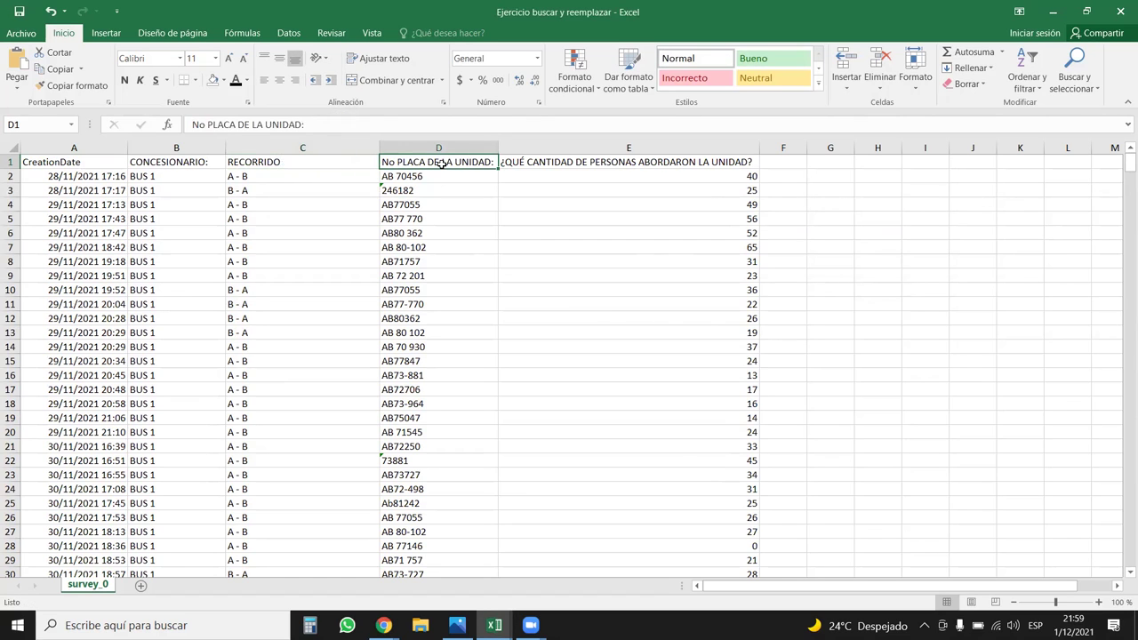
type("PLACA")
key("Tab")
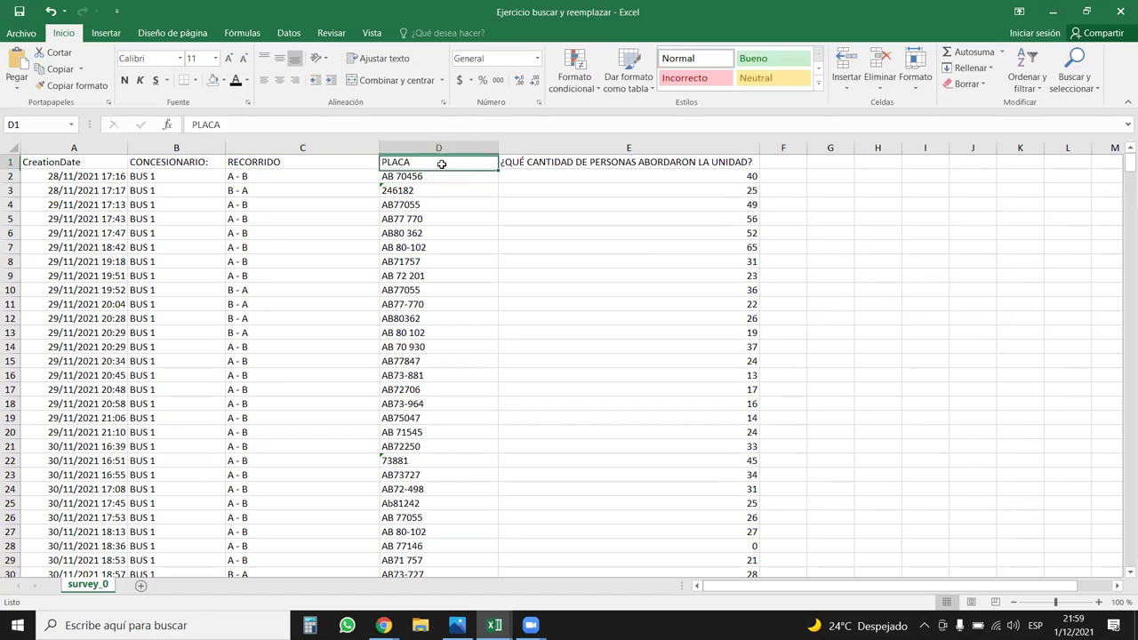
type("ARDA")
key("BackSpace")
key("BackSpace")
key("BackSpace")
type("BORD")
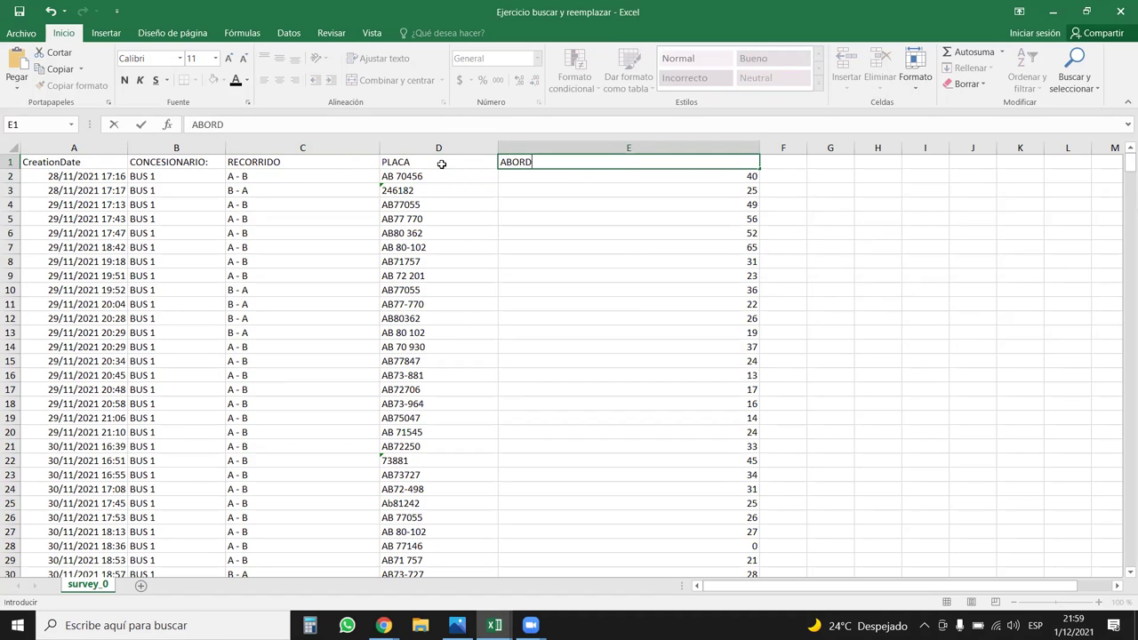
key("Return")
left_click(356, 272)
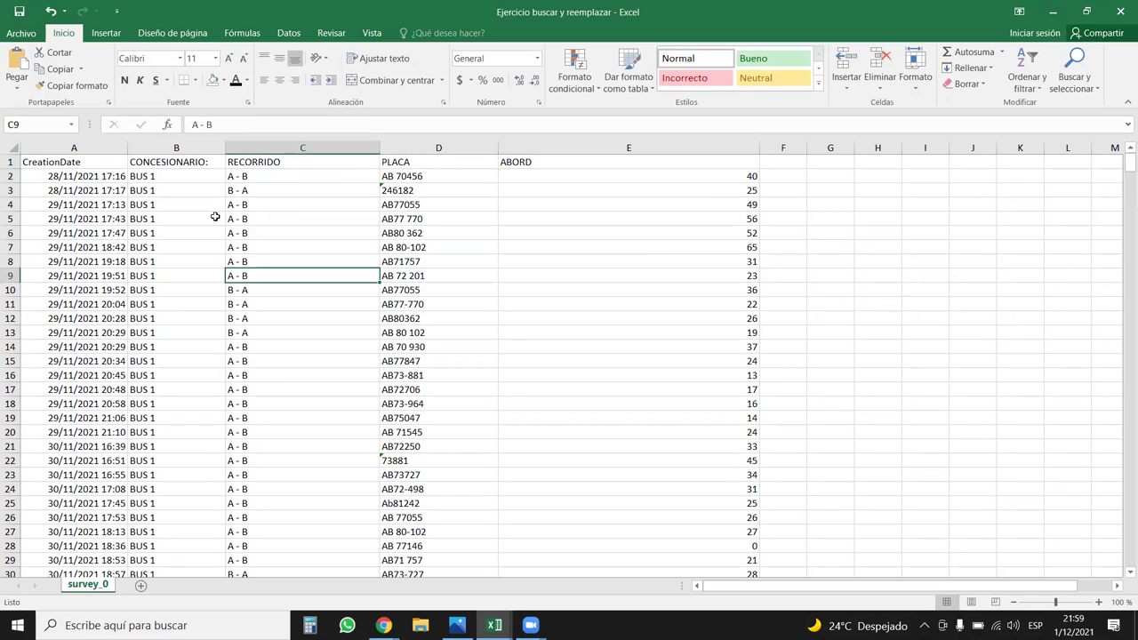
Step: Rename the date header in A1 to FECHA and narrow the RECORRIDO column to about its header's width
left_click(115, 168)
type("FECHA")
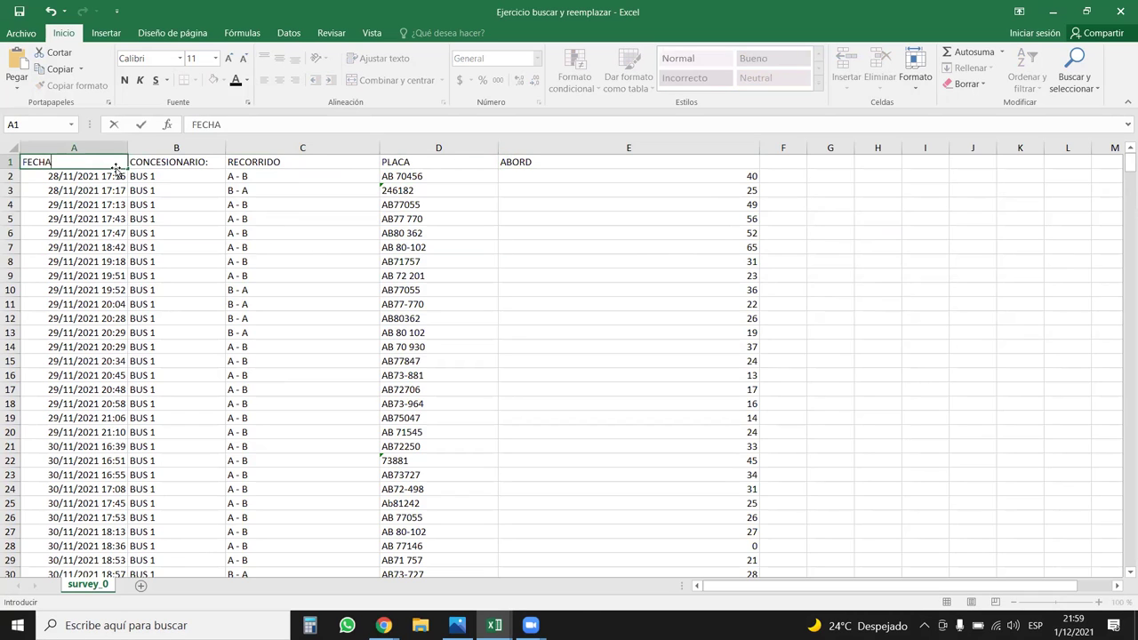
key("Return")
key("Up")
key("ctrl+Right")
key("Down")
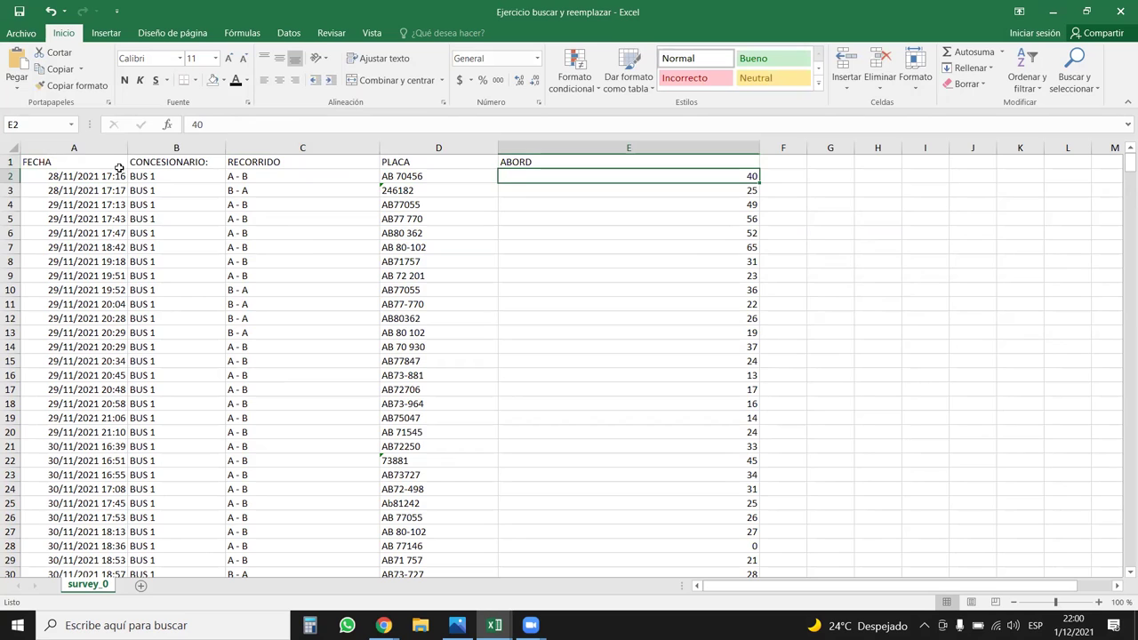
left_click_drag(377, 152, 282, 152)
Step: Remove every space from the PLACA column by replacing all spaces with nothing
left_click(342, 148)
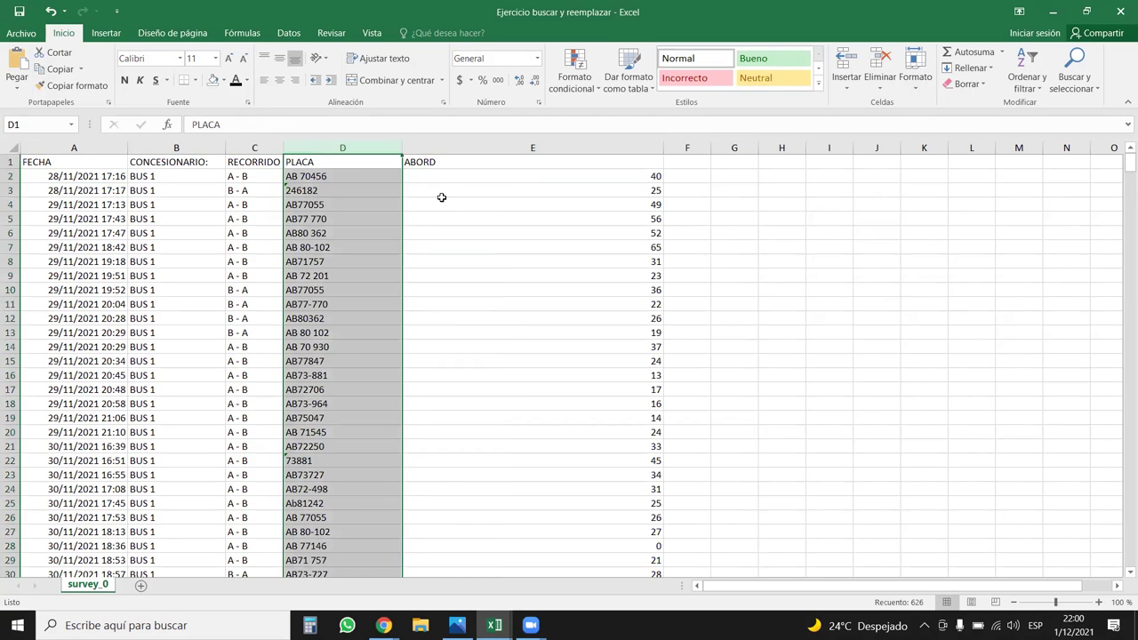
left_click(437, 148)
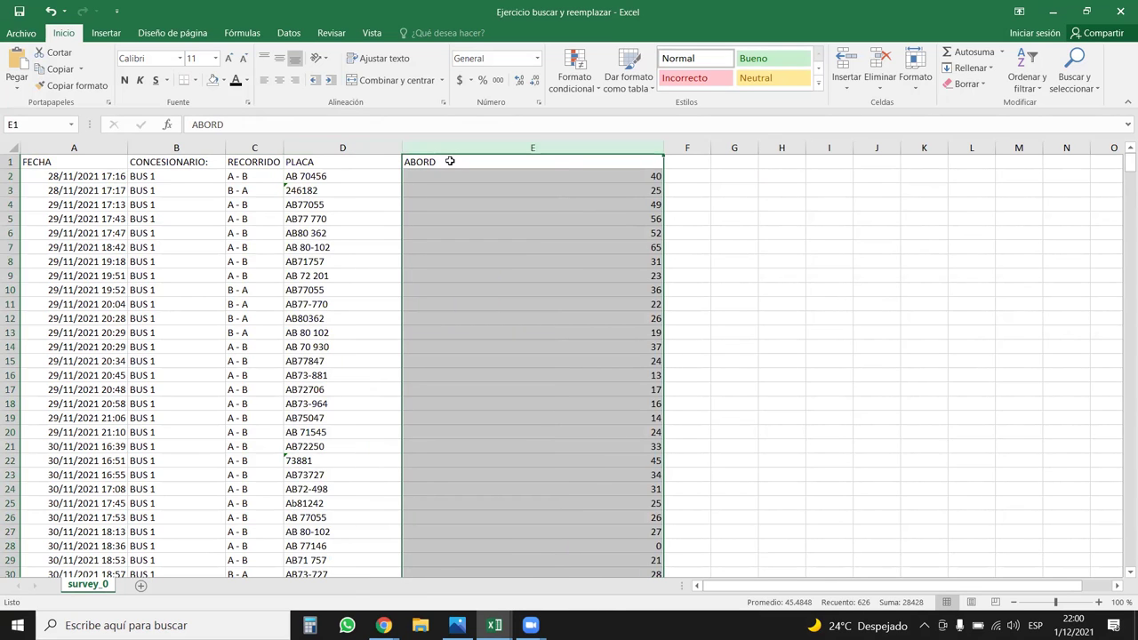
left_click(345, 144)
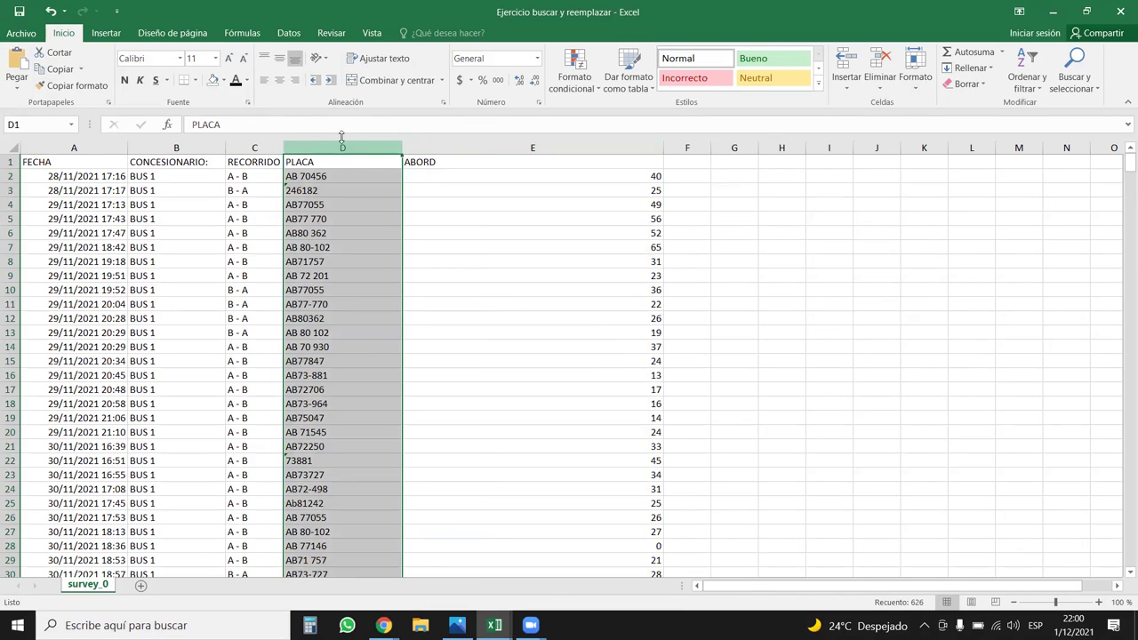
left_click(1078, 82)
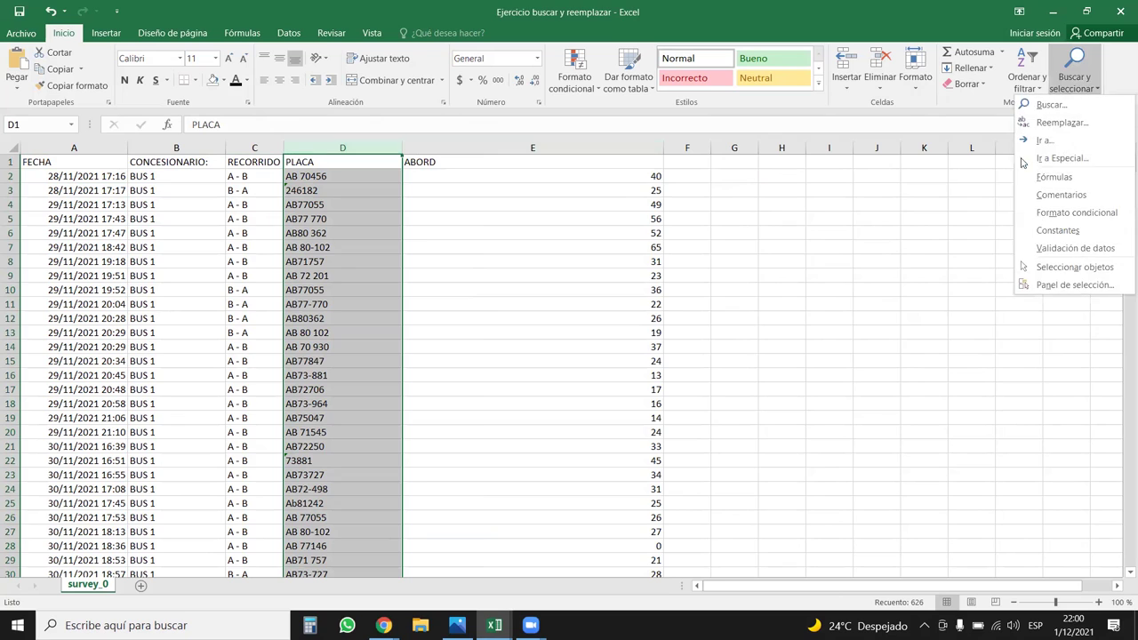
left_click(1067, 123)
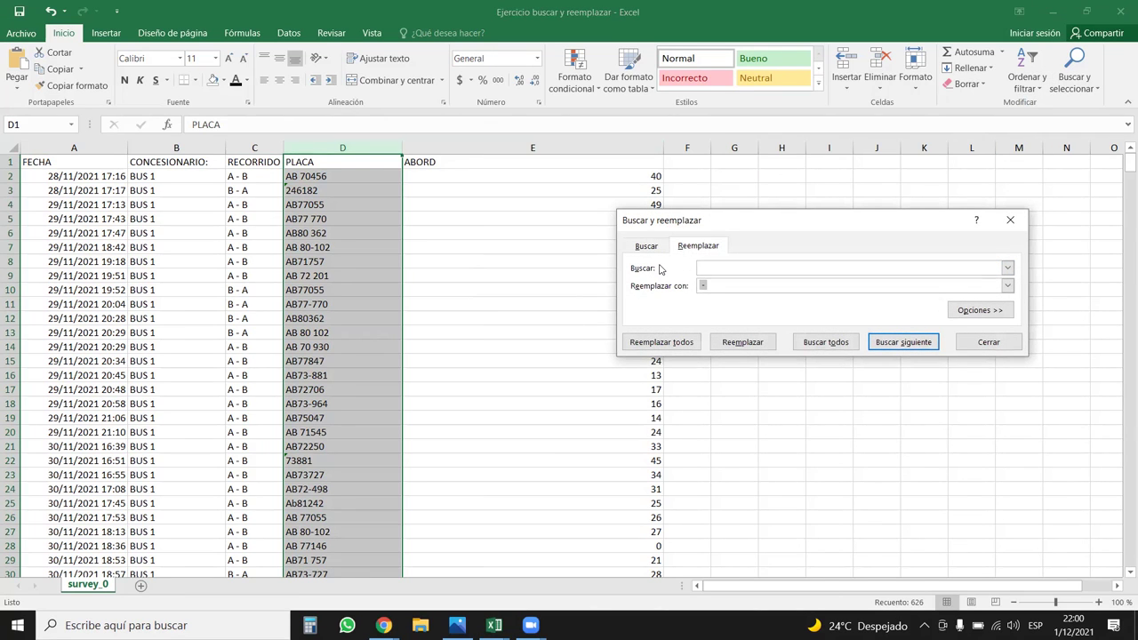
left_click(681, 338)
left_click(574, 353)
Step: Replace all underscores and all hyphens in the PLACA column with nothing, then close the dialog
left_click(709, 268)
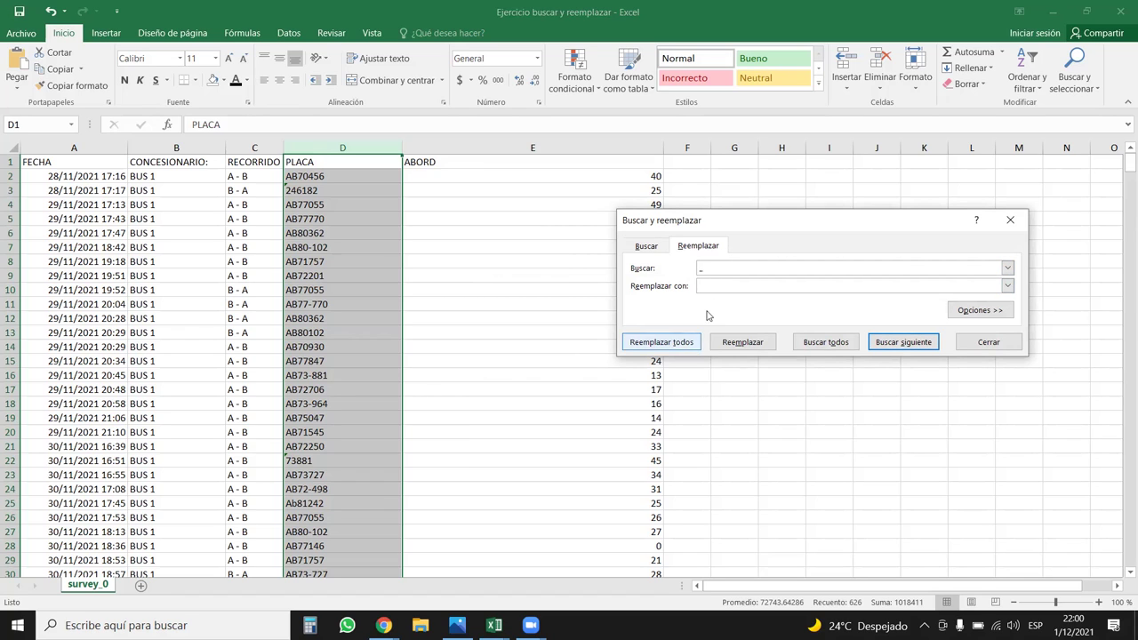
left_click(658, 345)
left_click(596, 352)
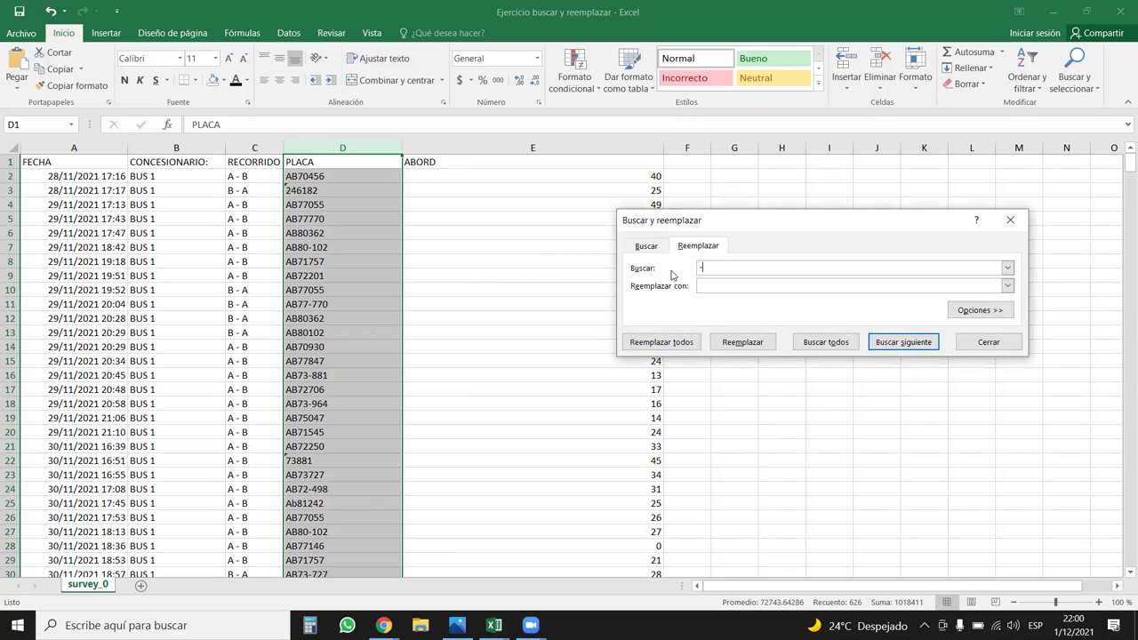
left_click(663, 343)
left_click(573, 353)
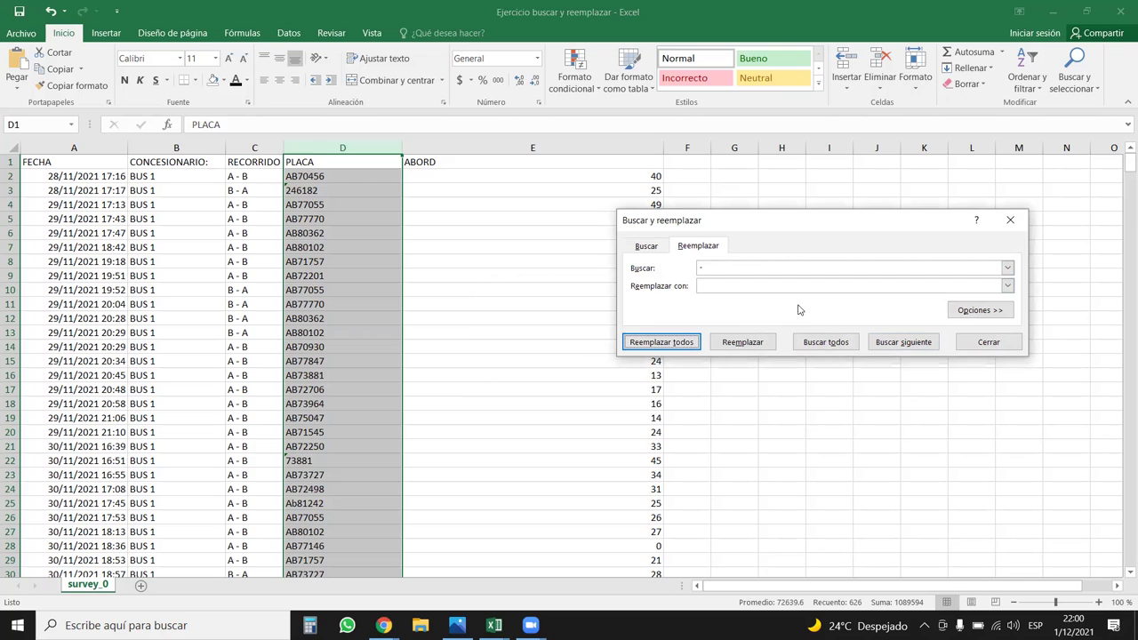
left_click(1010, 220)
Step: Insert an empty column between PLACA and ABORD, and narrow the ABORD column to fit its values
left_click(462, 148)
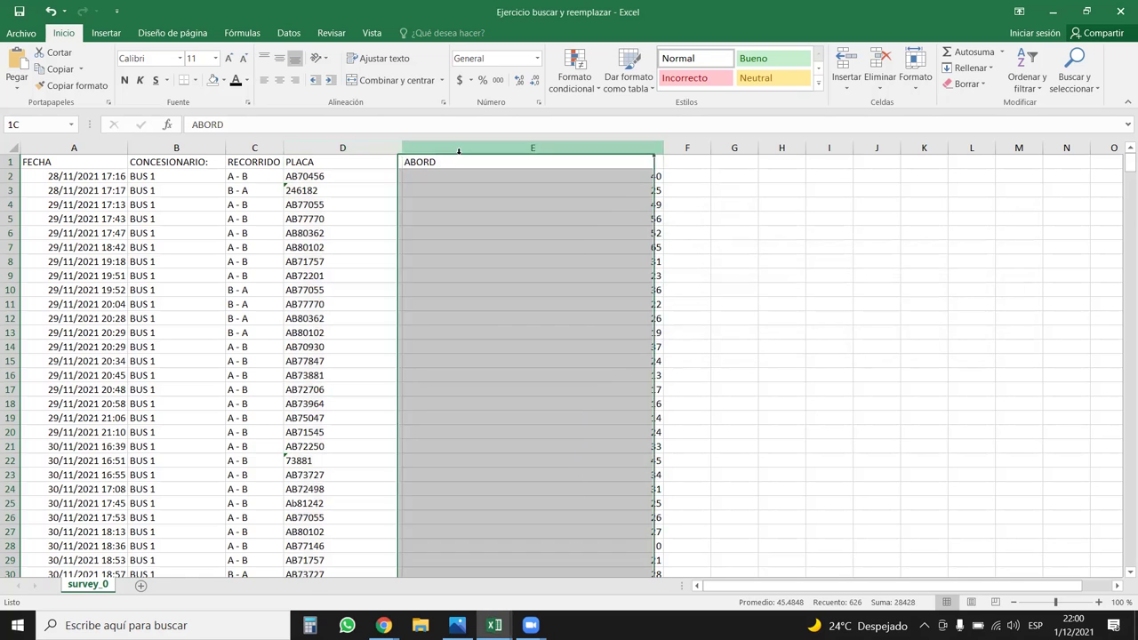
key("ctrl+plus")
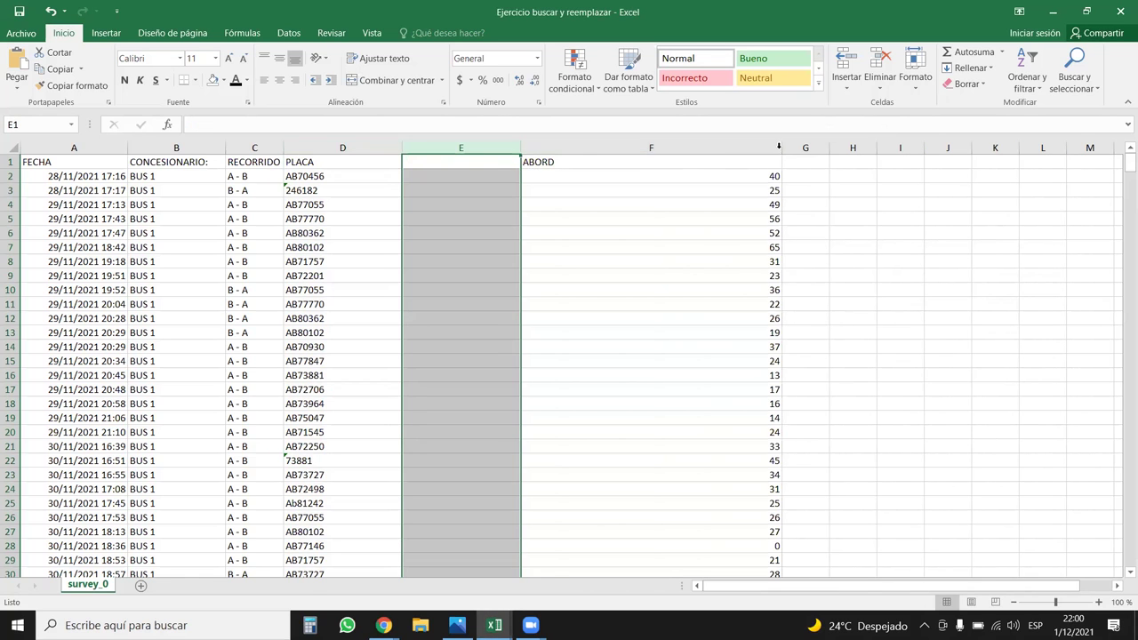
left_click_drag(557, 148, 564, 149)
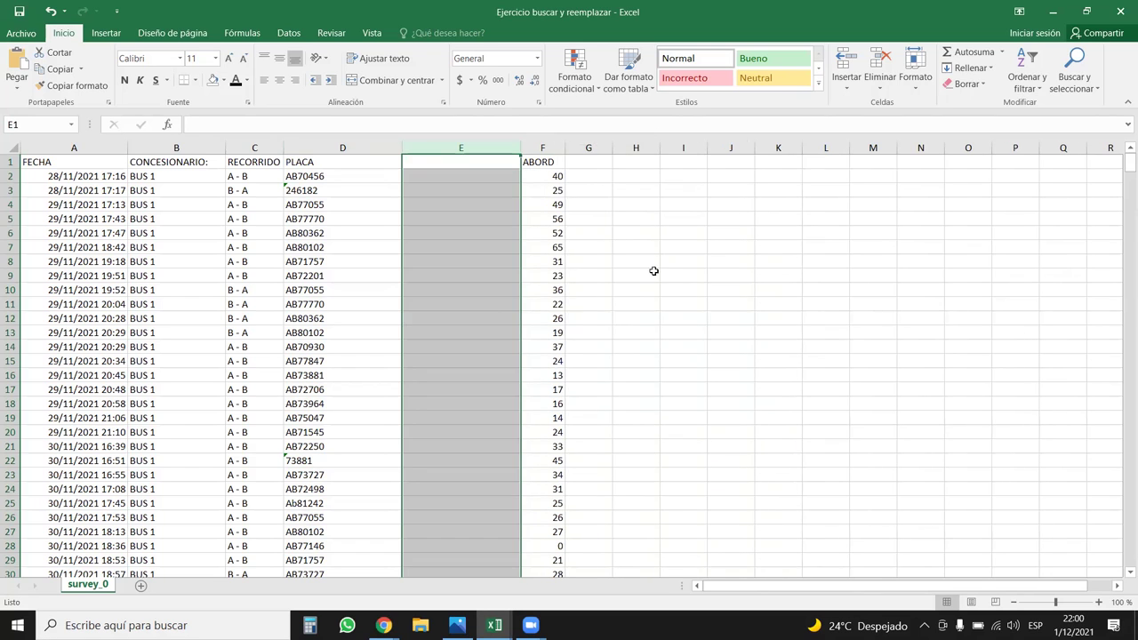
Step: Title the new empty column VALID in E1
left_click(634, 256)
left_click(490, 177)
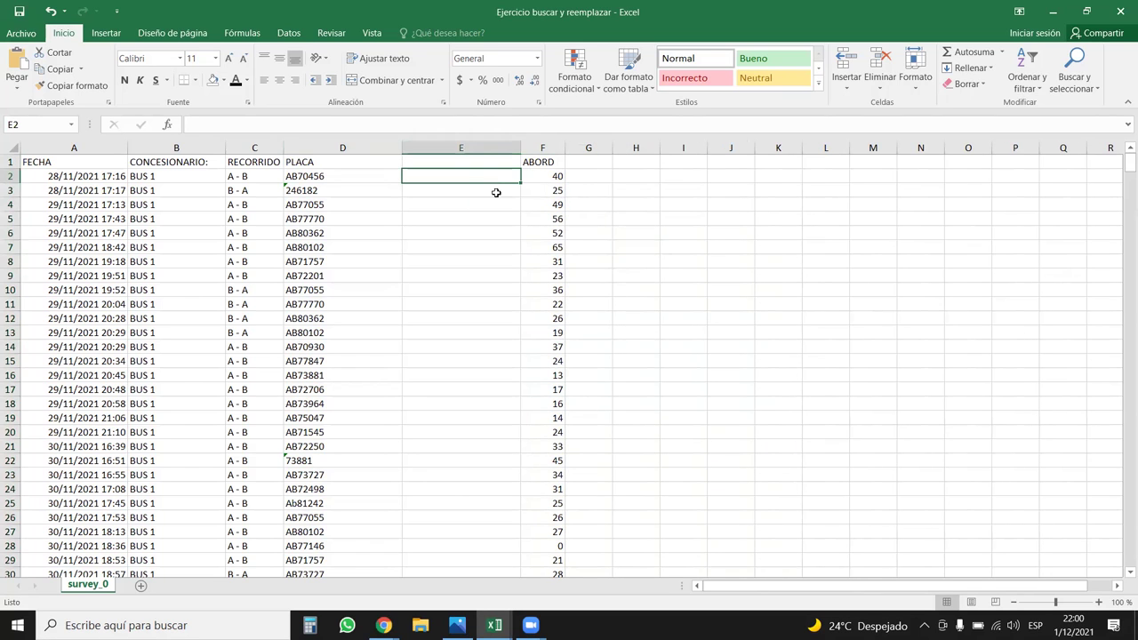
left_click(441, 161)
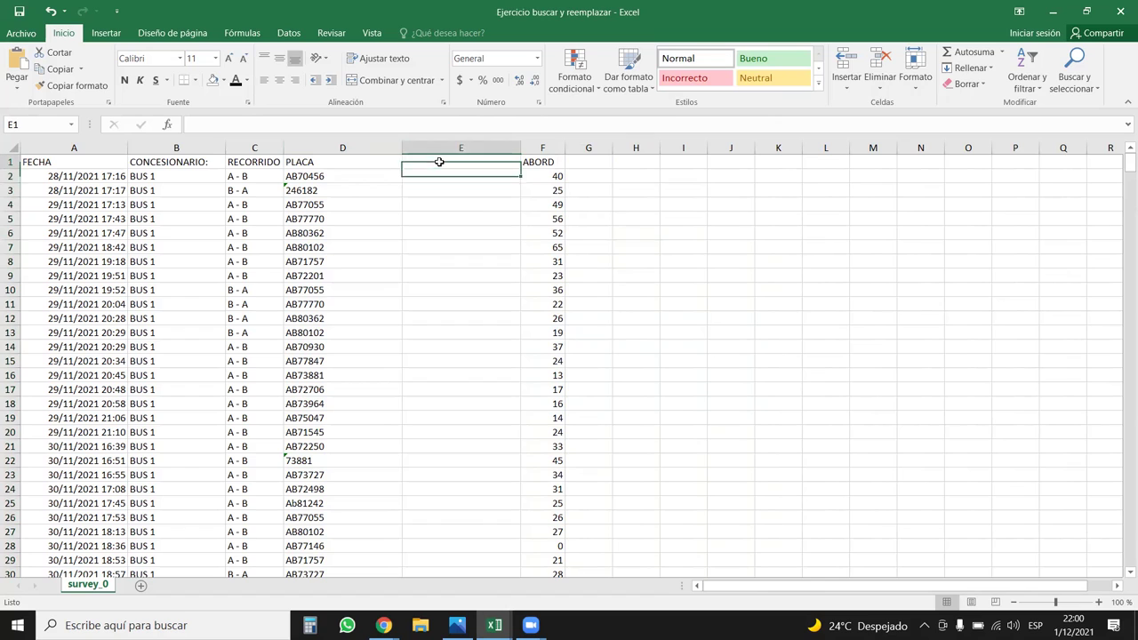
type("VALID")
key("Return")
Step: Enter =LARGO(D2) in E2 to count the plate's characters and fill the formula down the whole VALID column
left_click(331, 181)
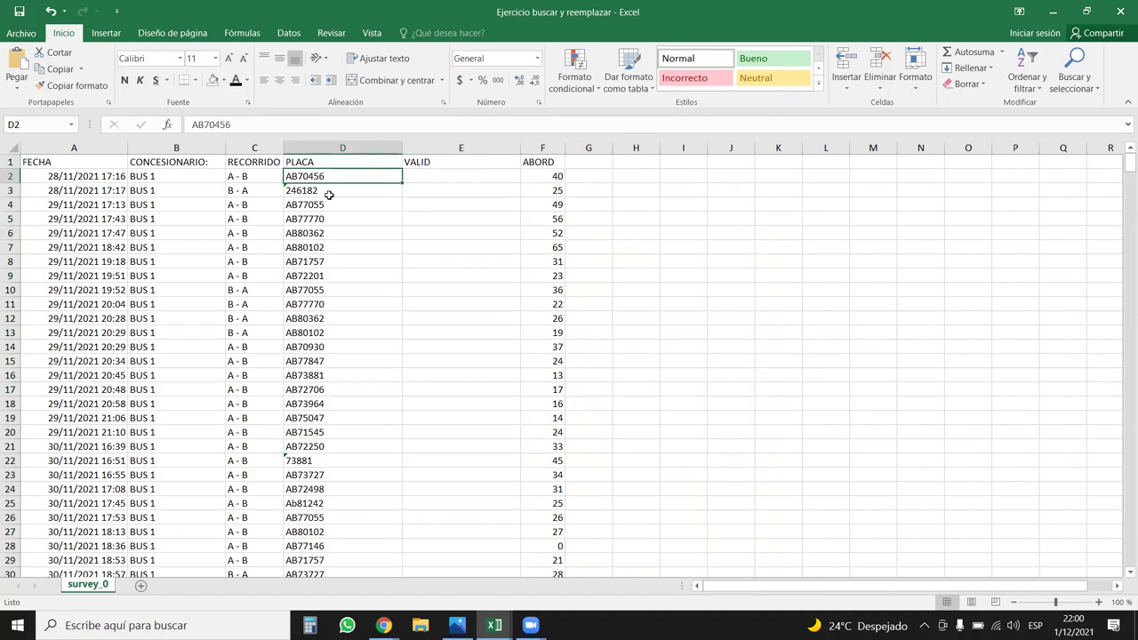
left_click(328, 195)
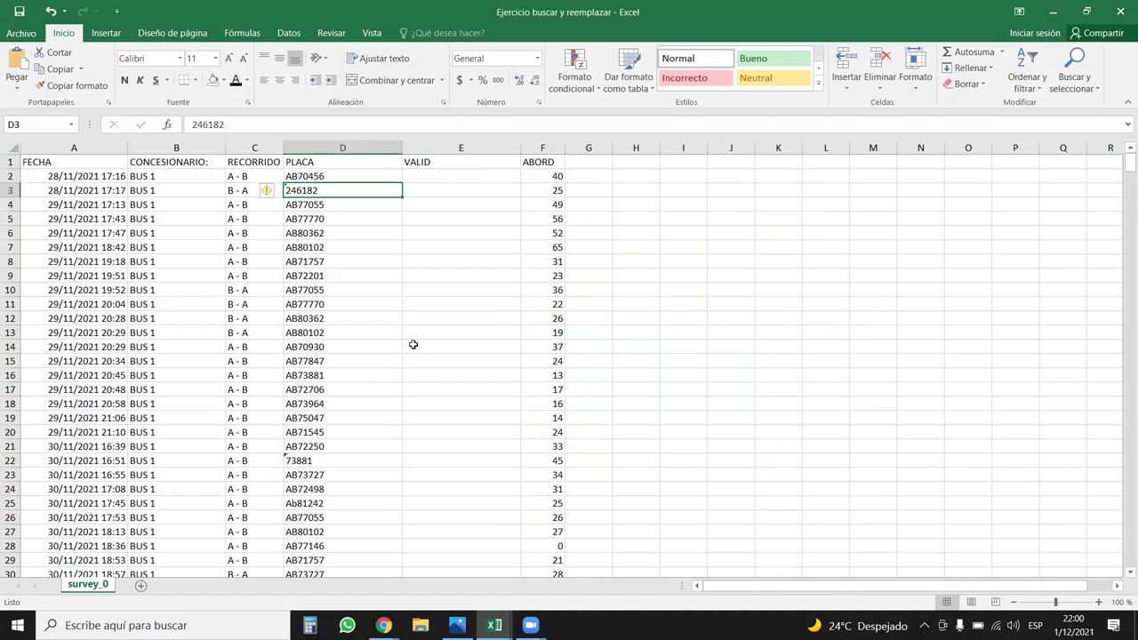
left_click(331, 176)
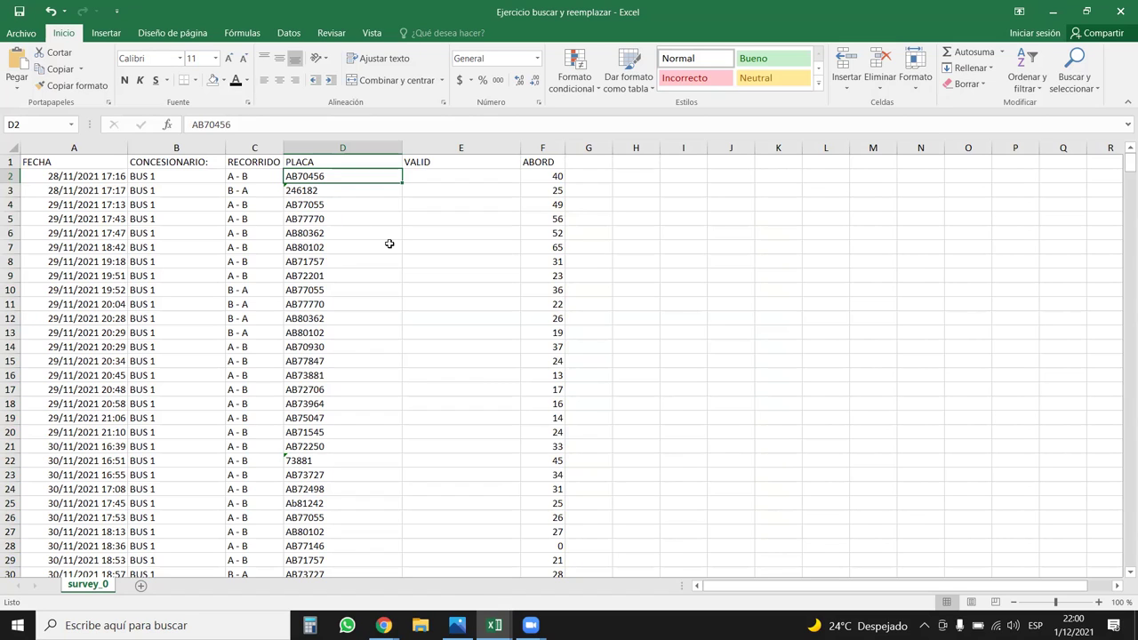
left_click(408, 176)
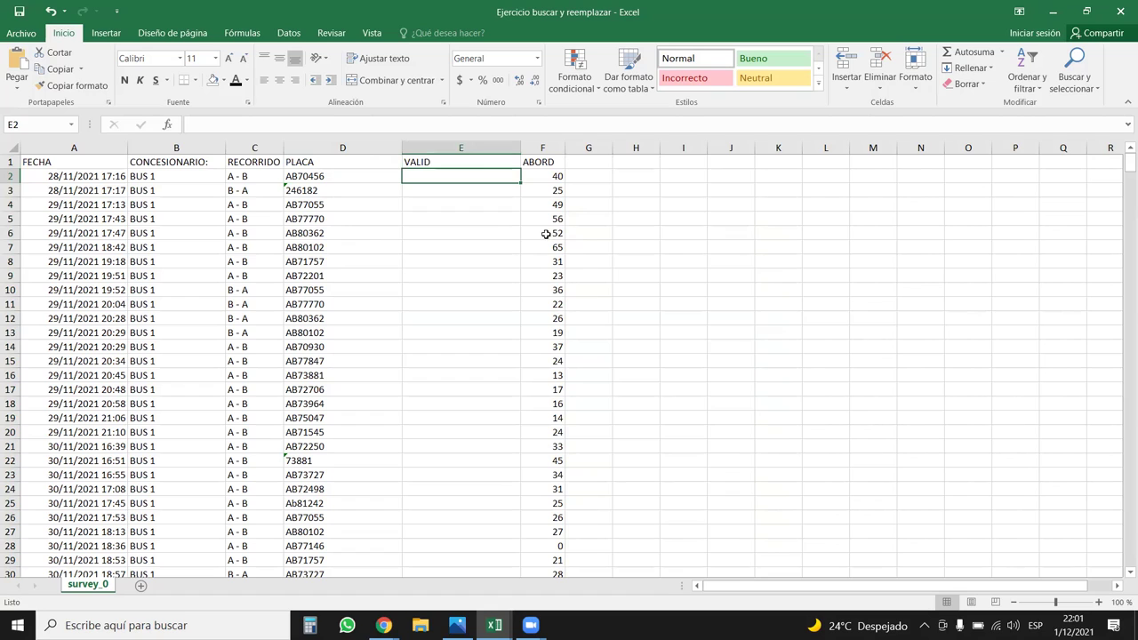
type("=LARG")
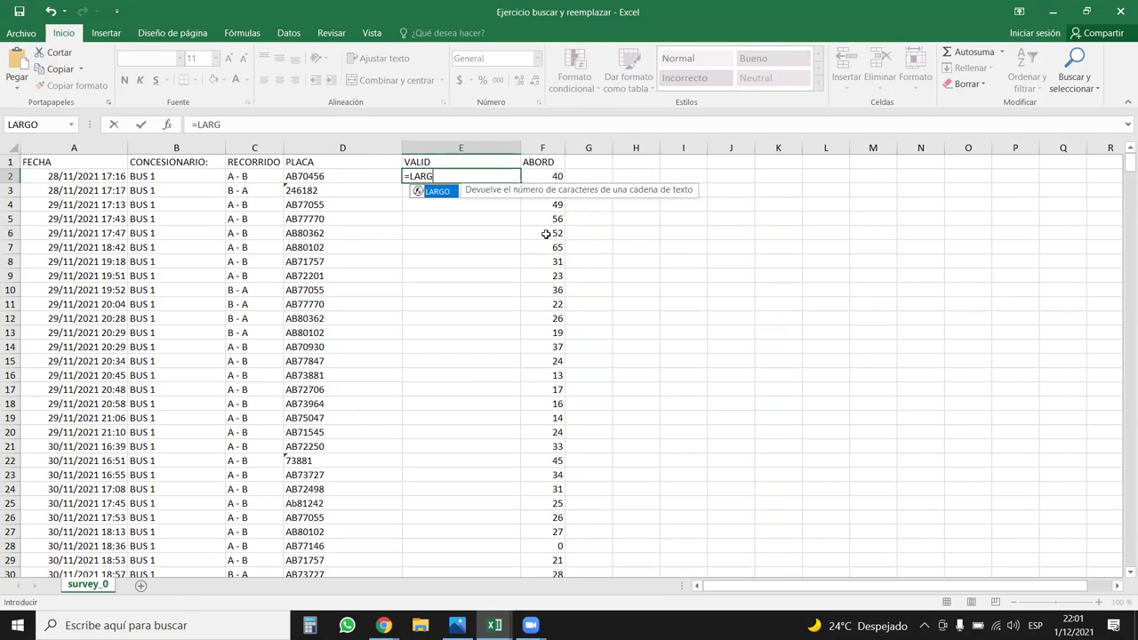
type("O(")
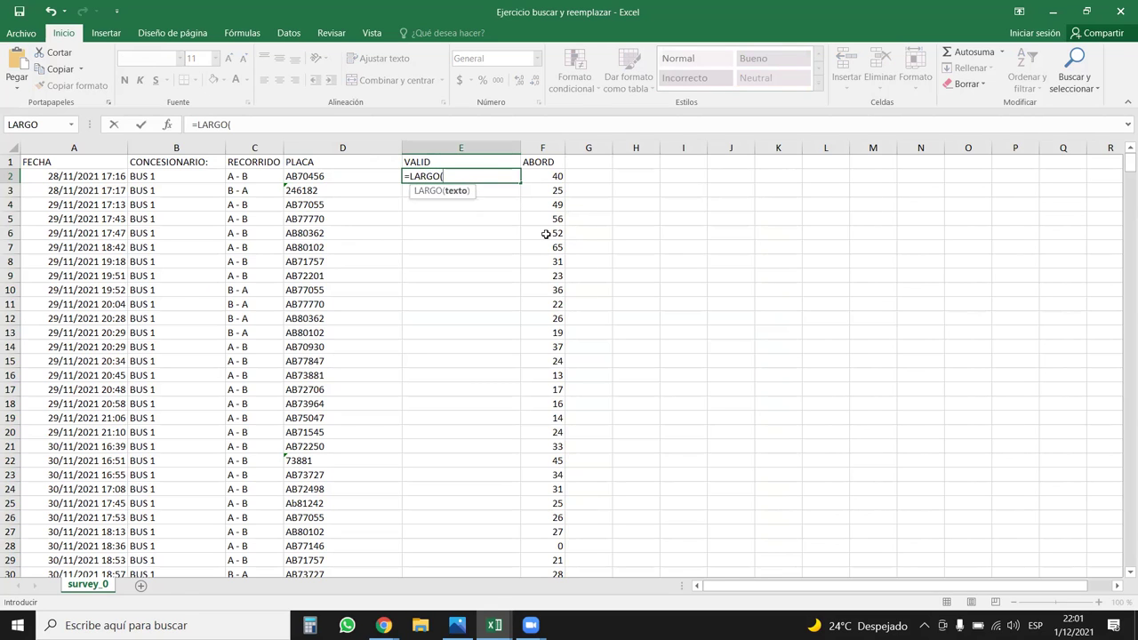
key("Left")
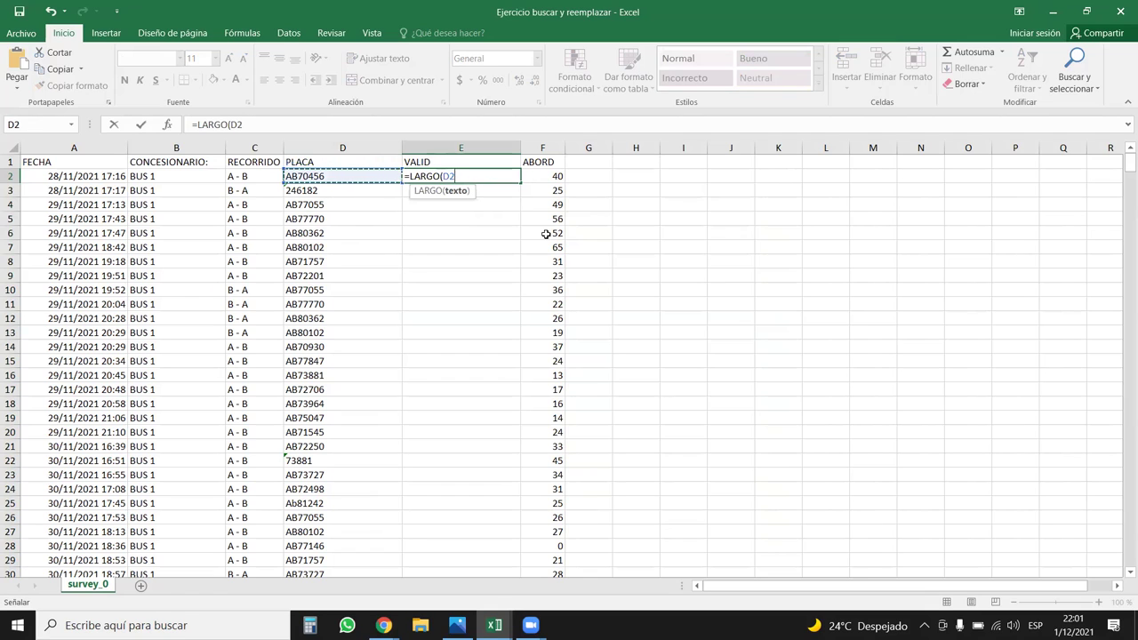
type(")")
key("Escape")
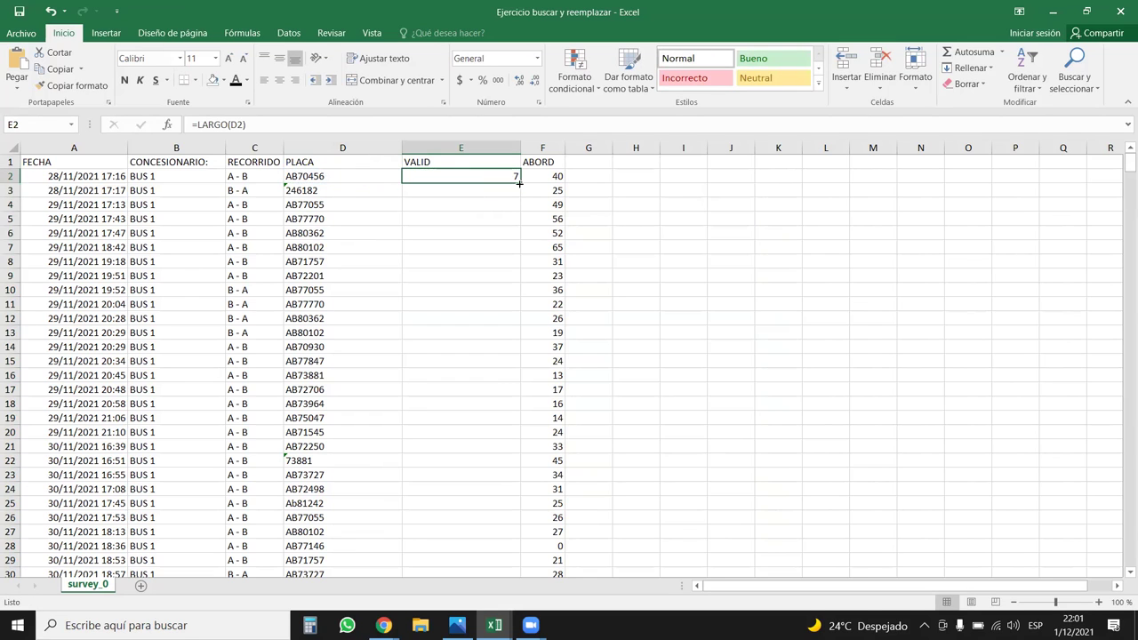
double_click(520, 182)
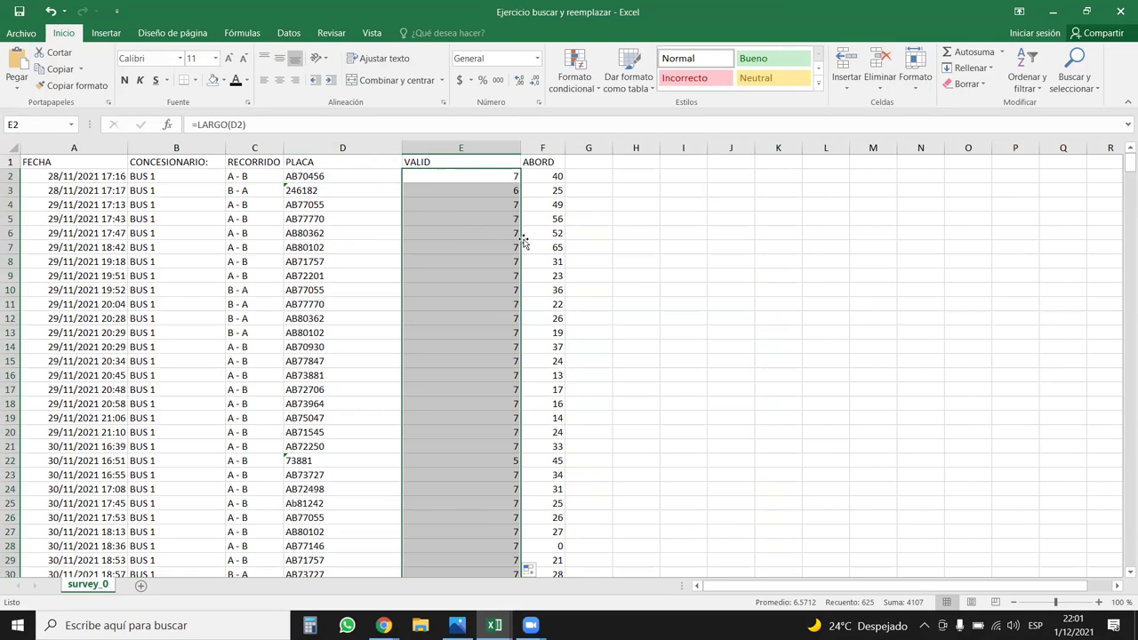
Step: Add filters to the header row and sort the table by VALID from smallest to largest
left_click(512, 183)
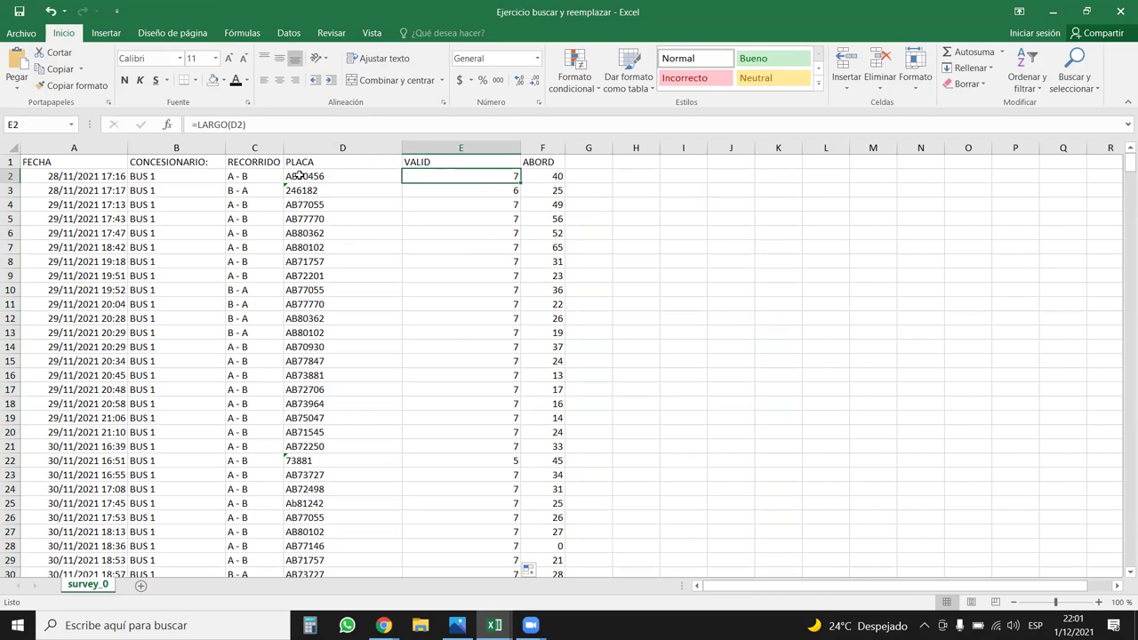
left_click(483, 164)
left_click(266, 275)
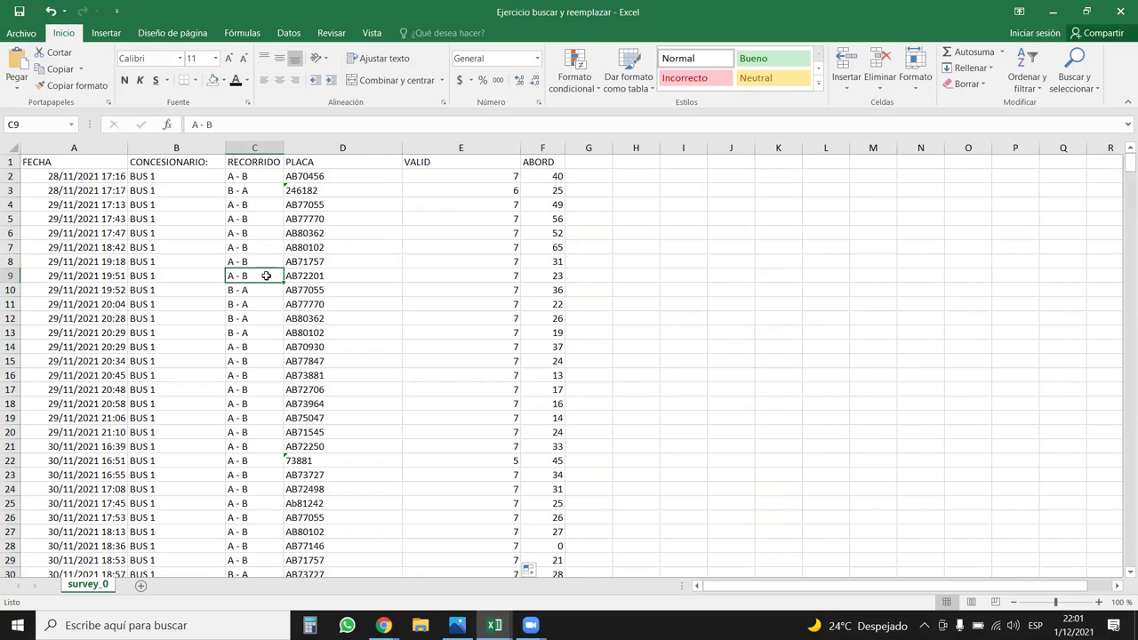
key("ctrl+l")
key("Escape")
key("ctrl+shift+l")
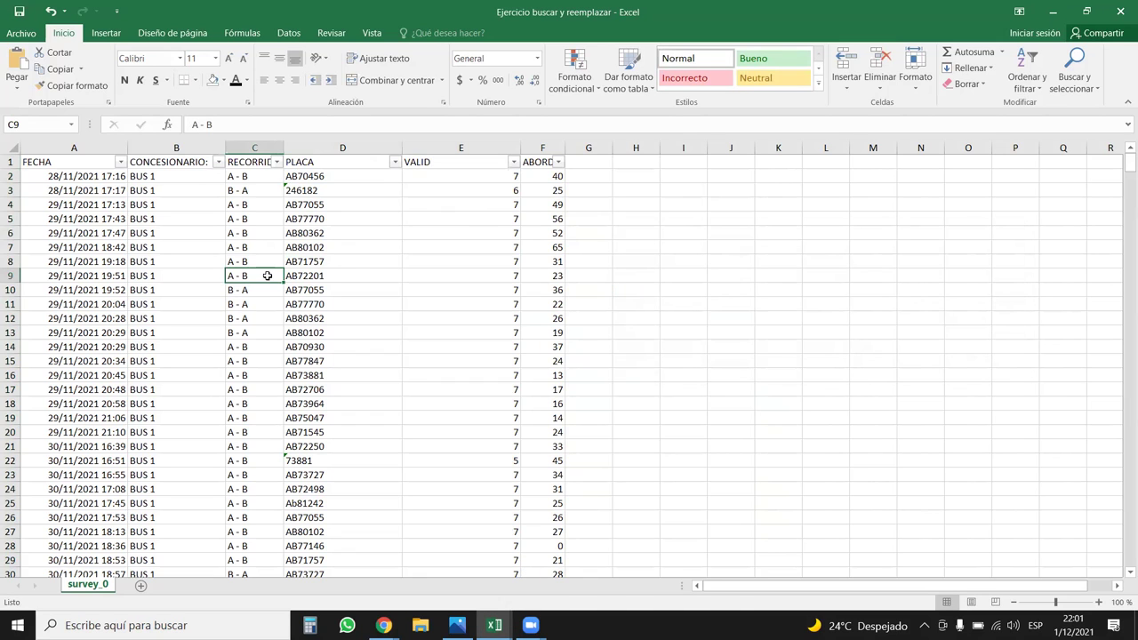
left_click(513, 162)
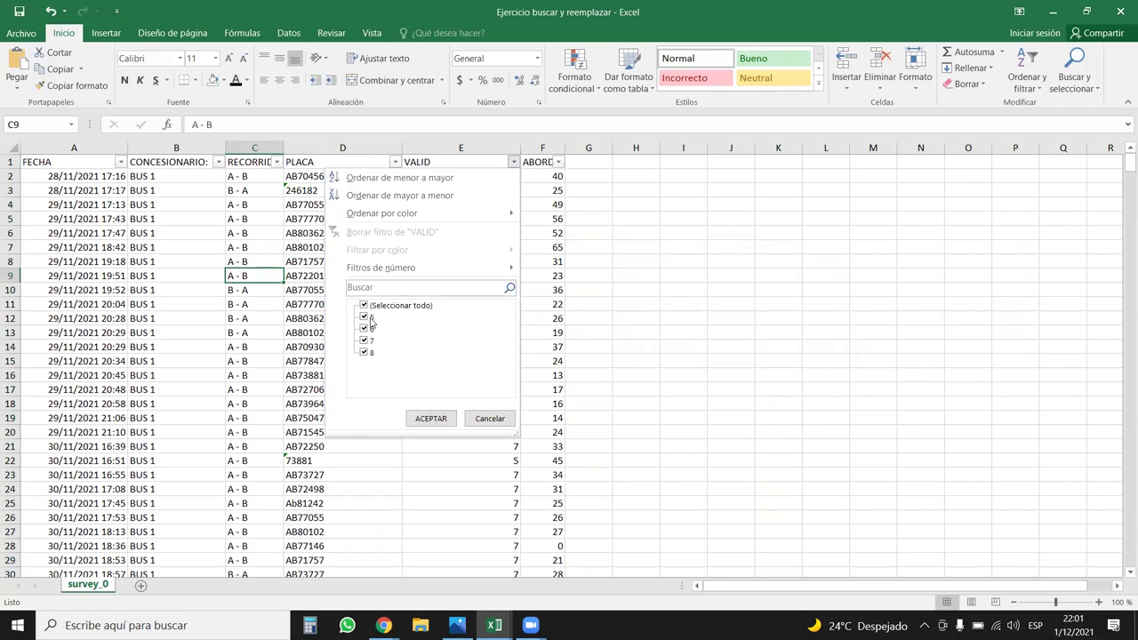
left_click(437, 181)
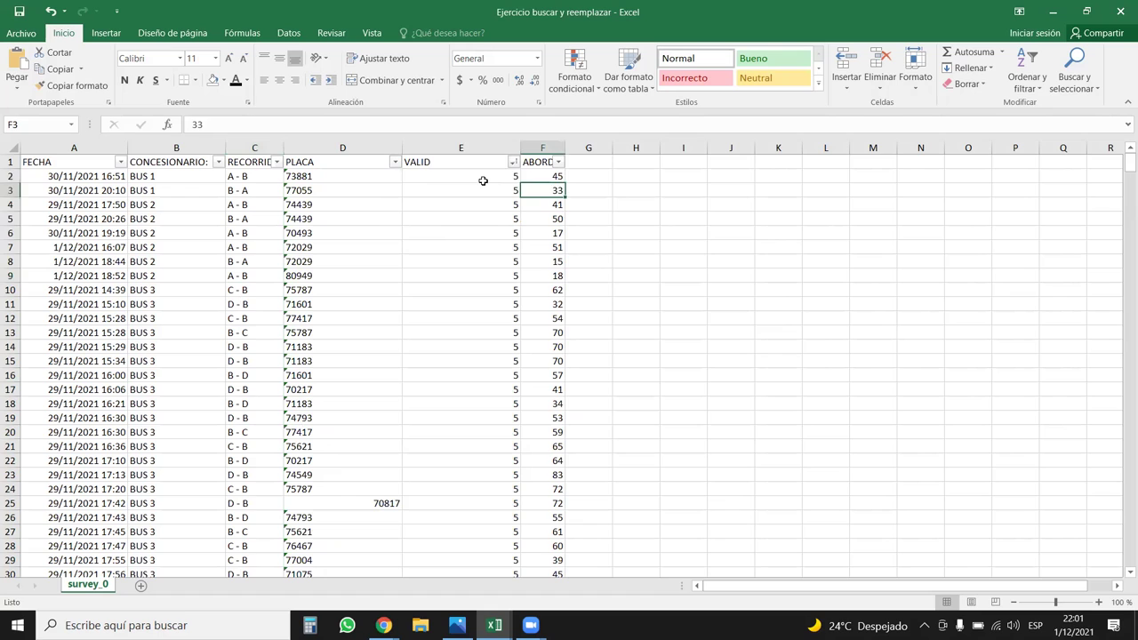
Step: Enter ="AB"&D2 in E2 to prefix the plate with AB, and fill the formula down to E138
left_click(441, 182)
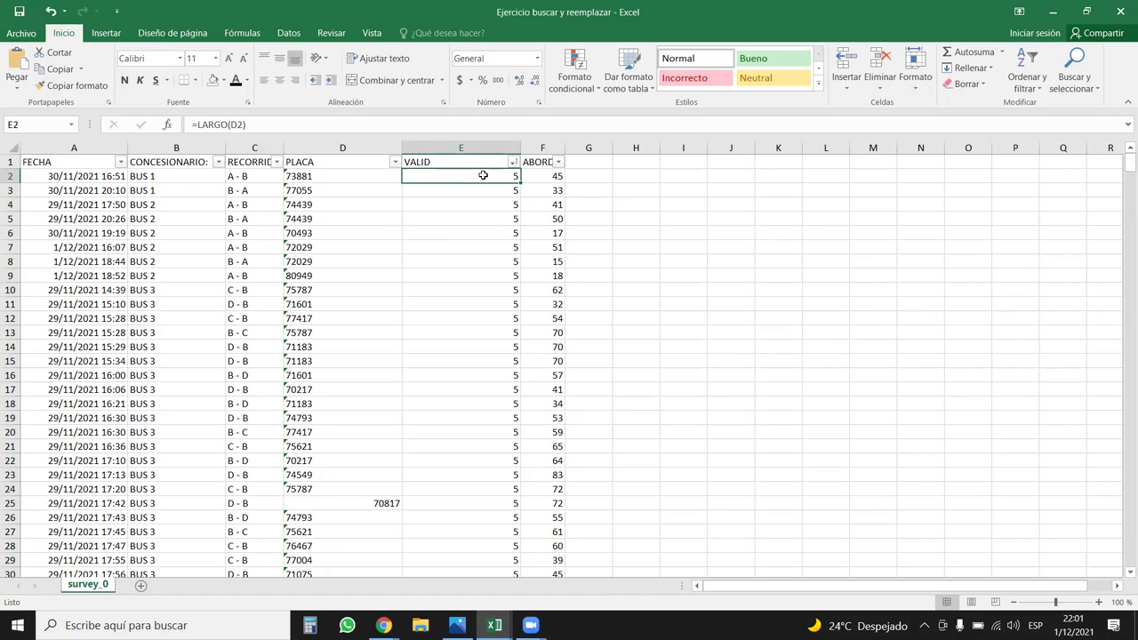
type("=\"AB")
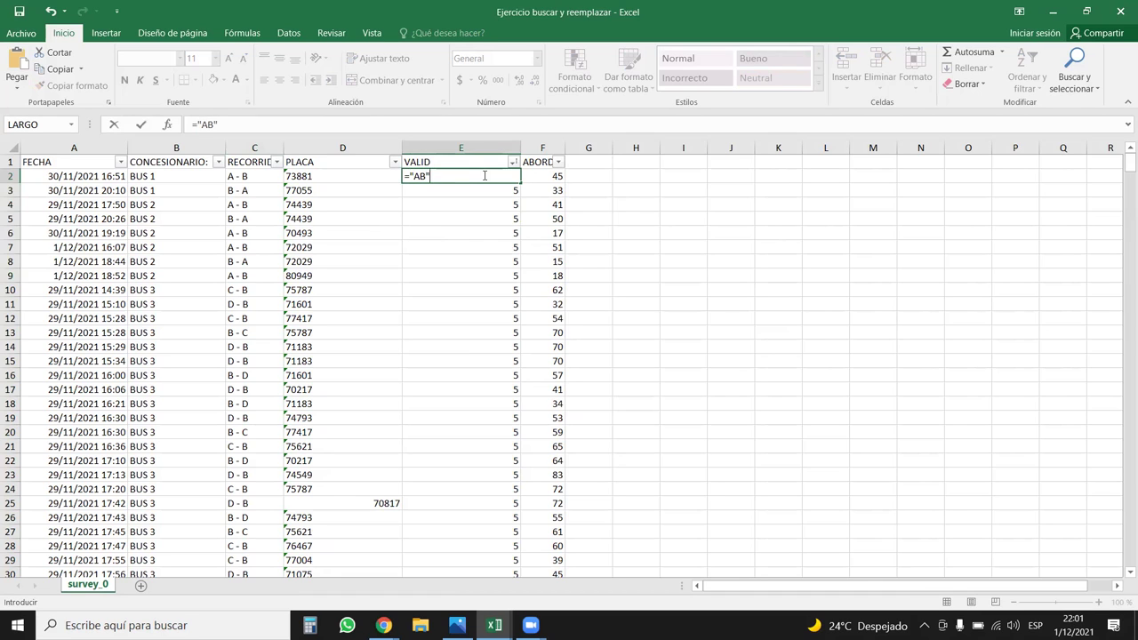
type("\"&")
left_click(324, 175)
key("Return")
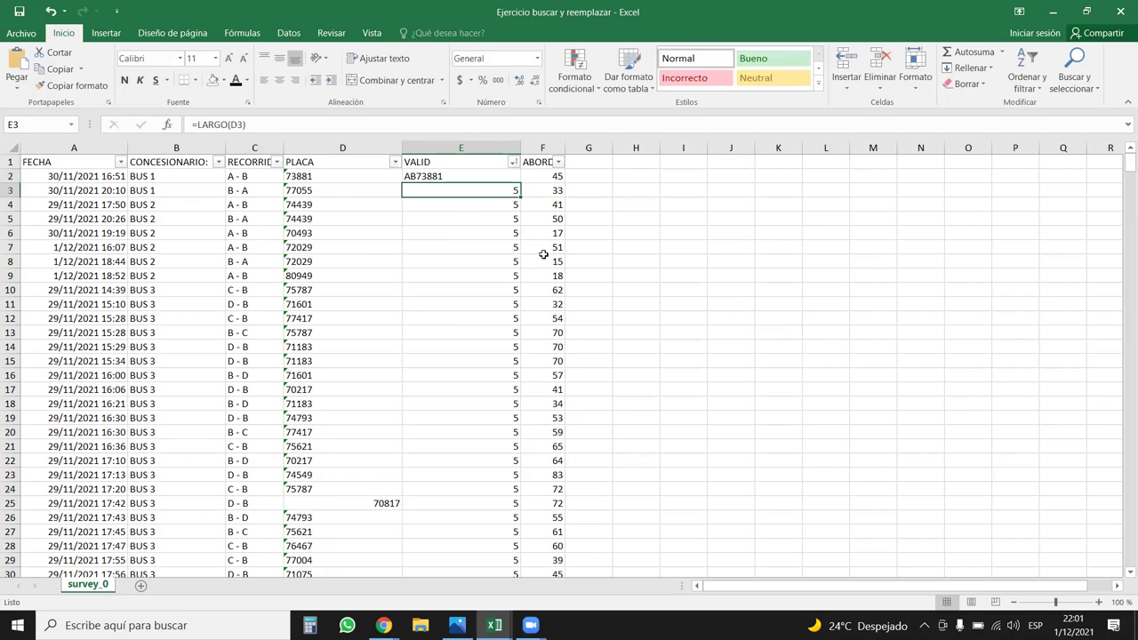
left_click(504, 177)
left_click_drag(520, 184, 459, 394)
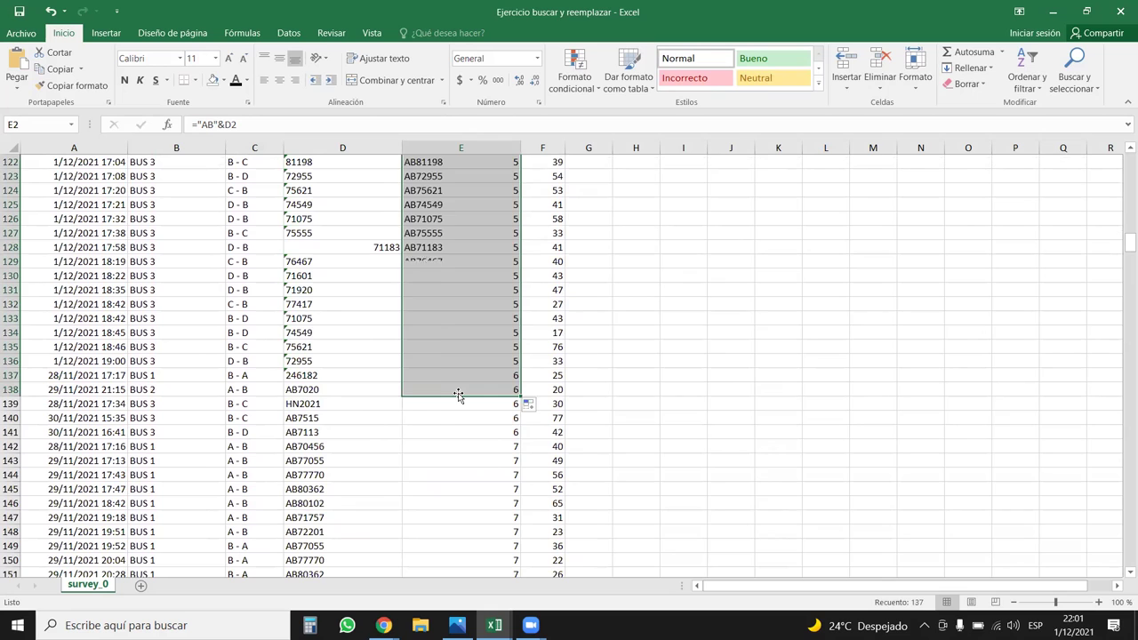
left_click(286, 404)
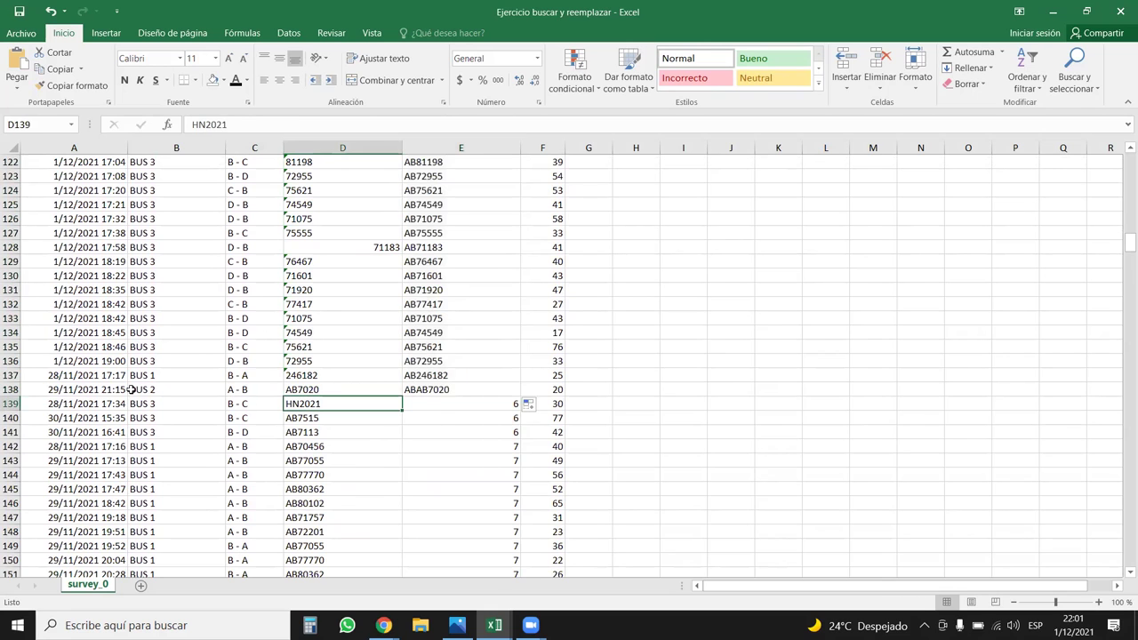
left_click(9, 404)
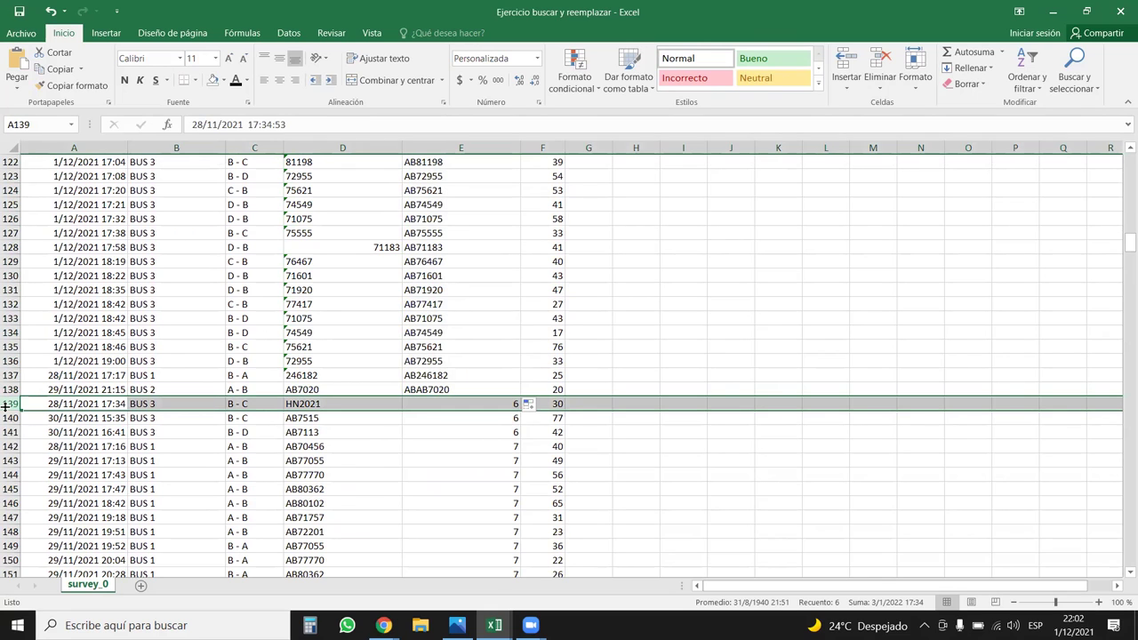
key("ctrl+minus")
left_click(376, 445)
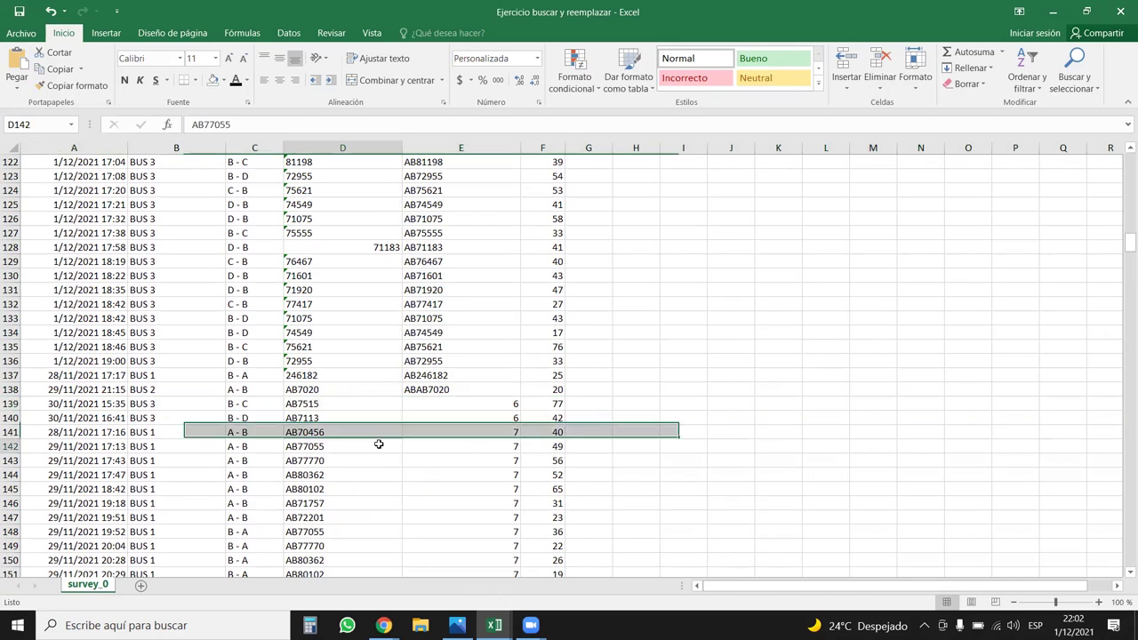
Step: Clear the prefix formula in E138, next to the plate AB7020 that already starts with AB
left_click(491, 392)
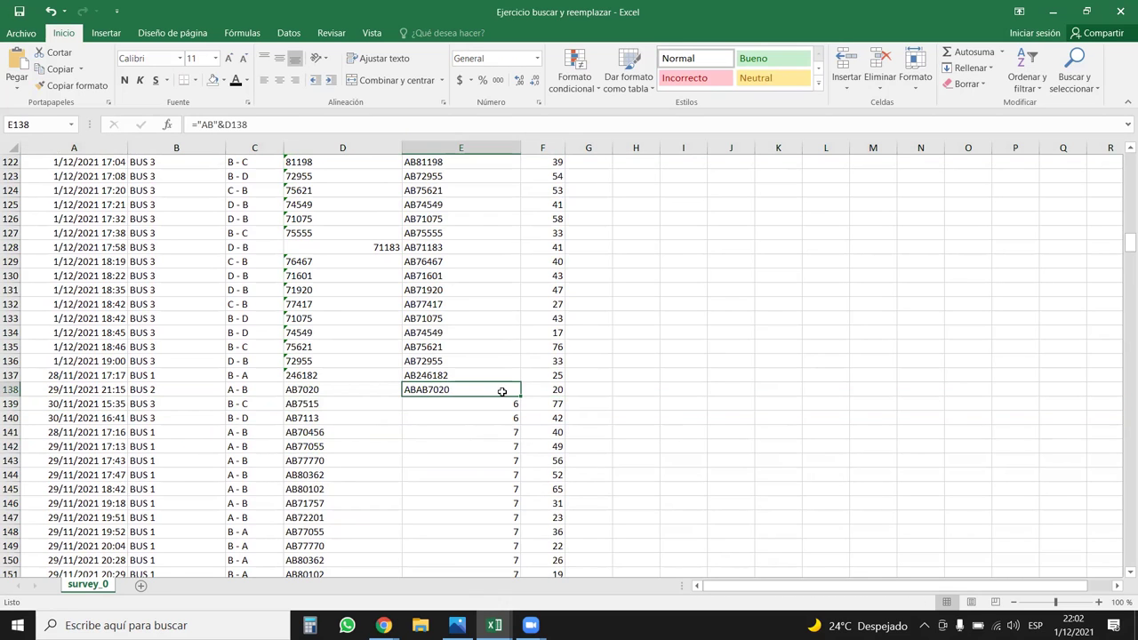
key("Up")
key("Down")
key("Up")
key("Down")
key("Delete")
Step: Copy the prefixed plates in E2:E137 and paste them as values over the PLACA column starting at D2
left_click(502, 372)
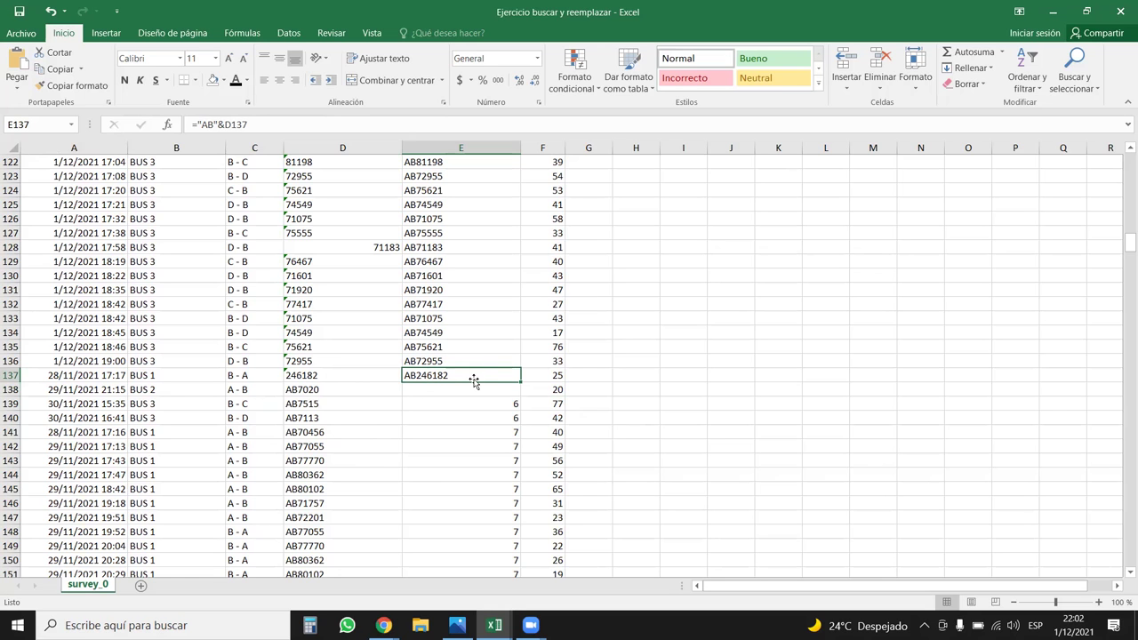
key("ctrl+shift+Up")
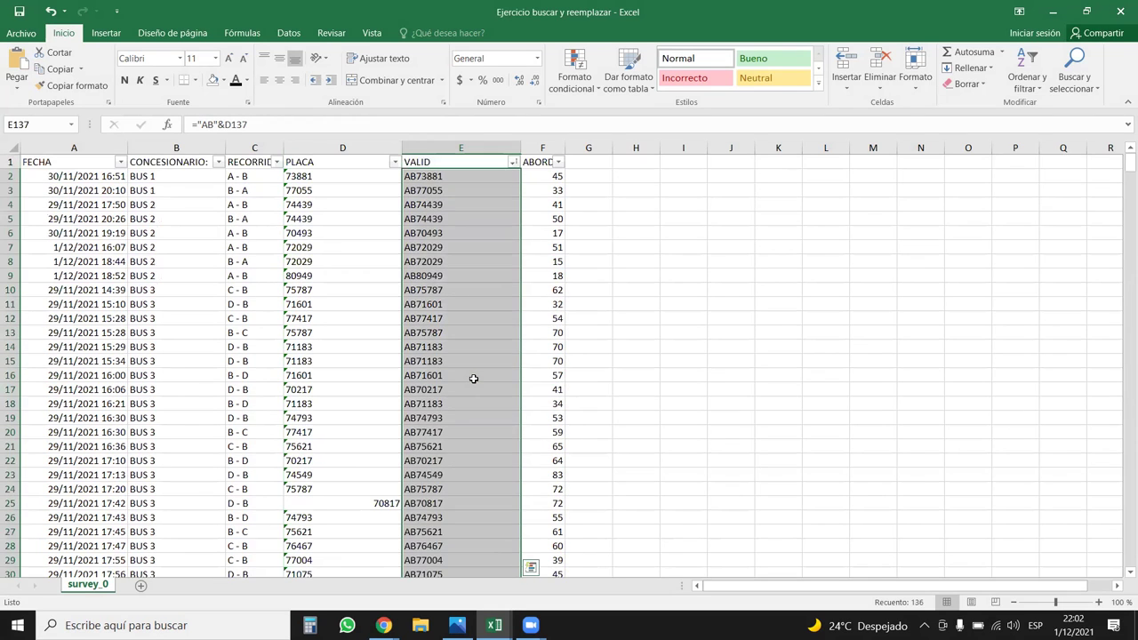
key("ctrl+c")
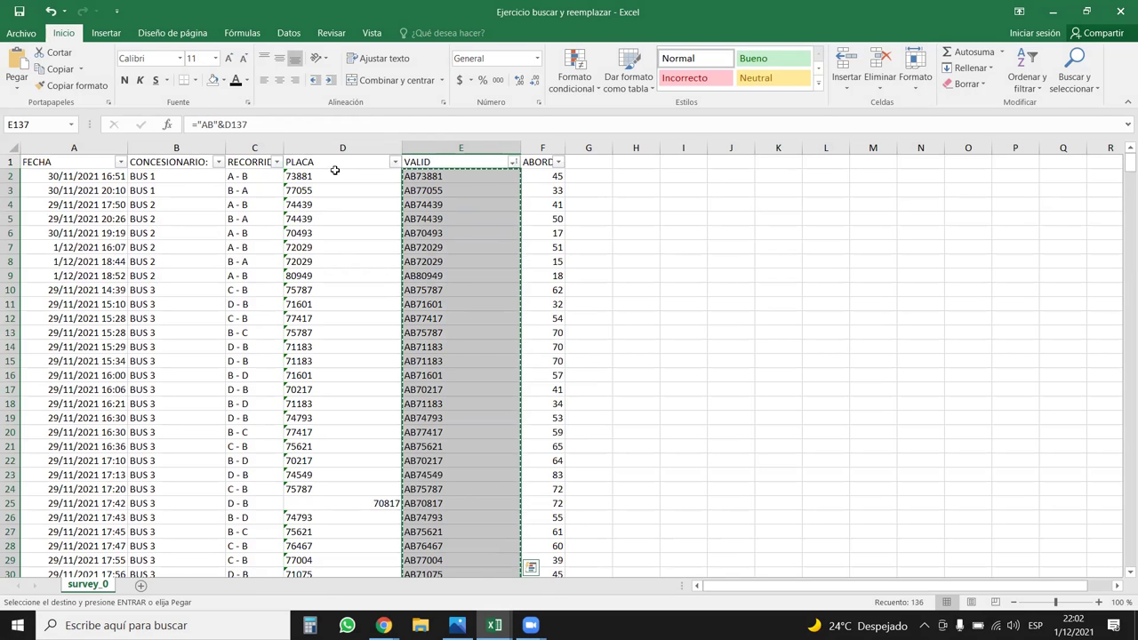
left_click(333, 177)
right_click(333, 177)
left_click(375, 233)
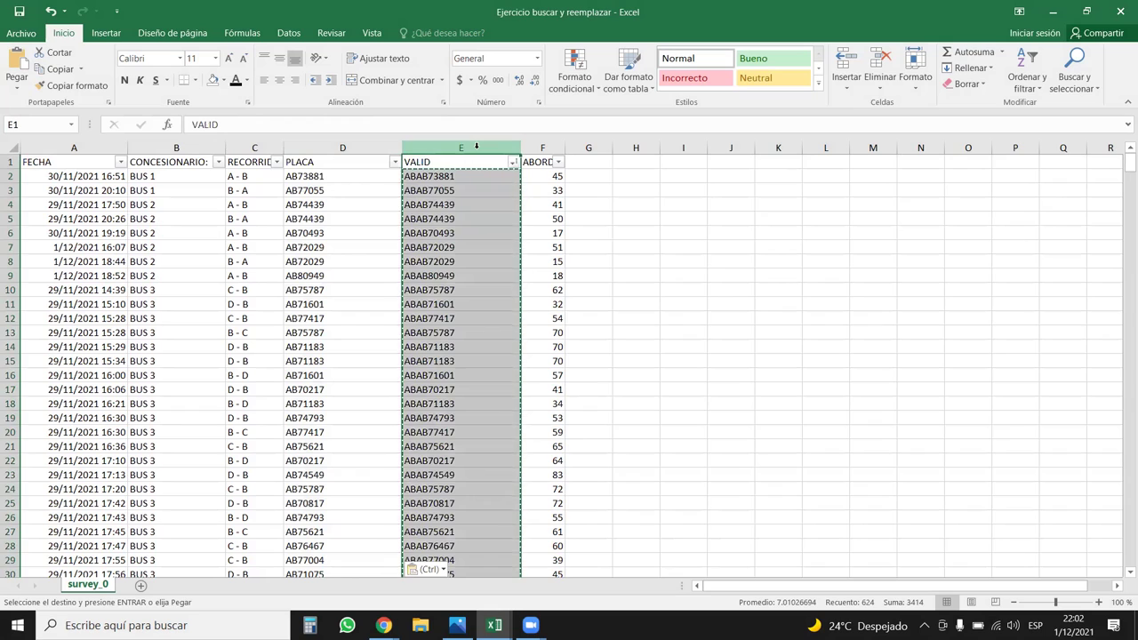
Step: Delete the VALID helper column and check the PLACA column from its header to its last row
key("ctrl+minus")
left_click(342, 204)
key("ctrl+Down")
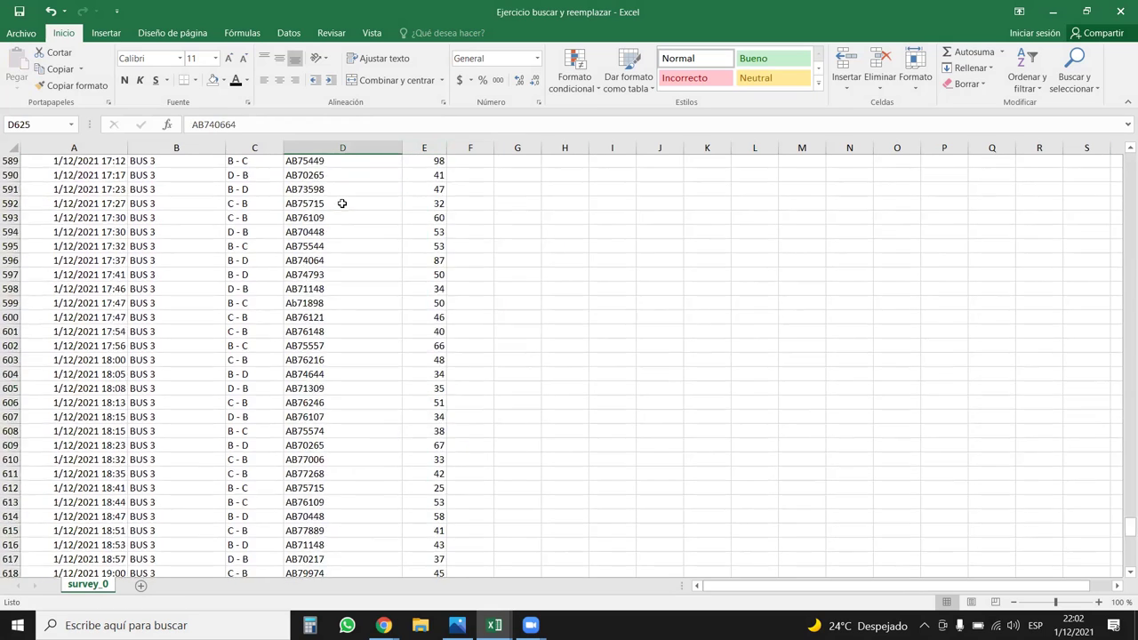
key("ctrl+Up")
key("ctrl+Down")
key("ctrl+Up")
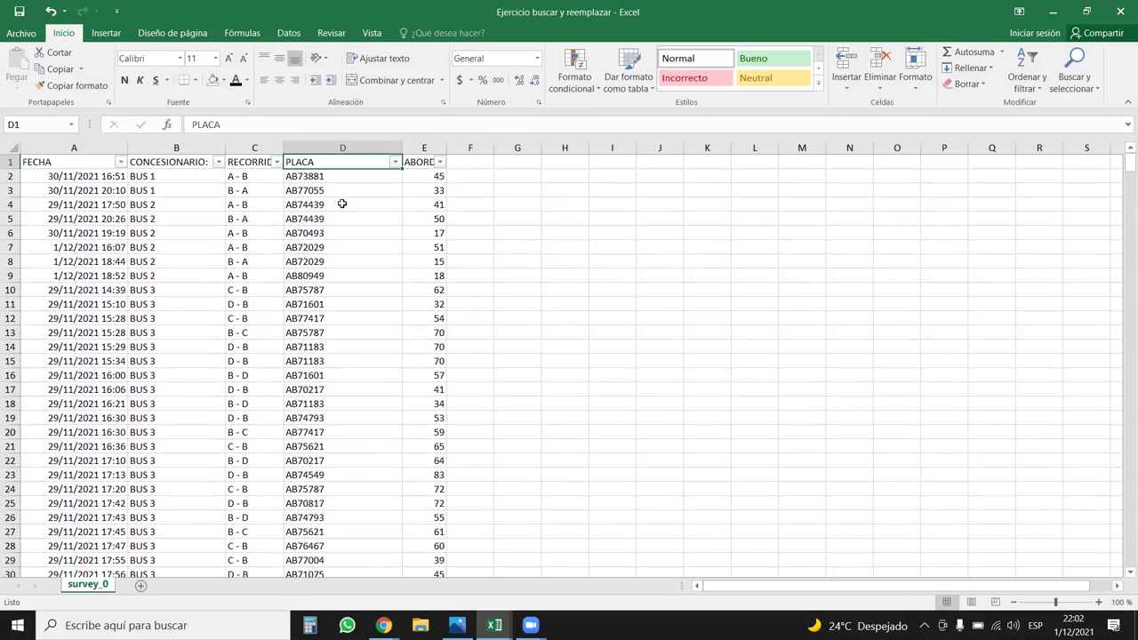
Step: Widen the FECHA, CONCESIONARIO and RECORRIDO columns
left_click_drag(127, 148, 140, 148)
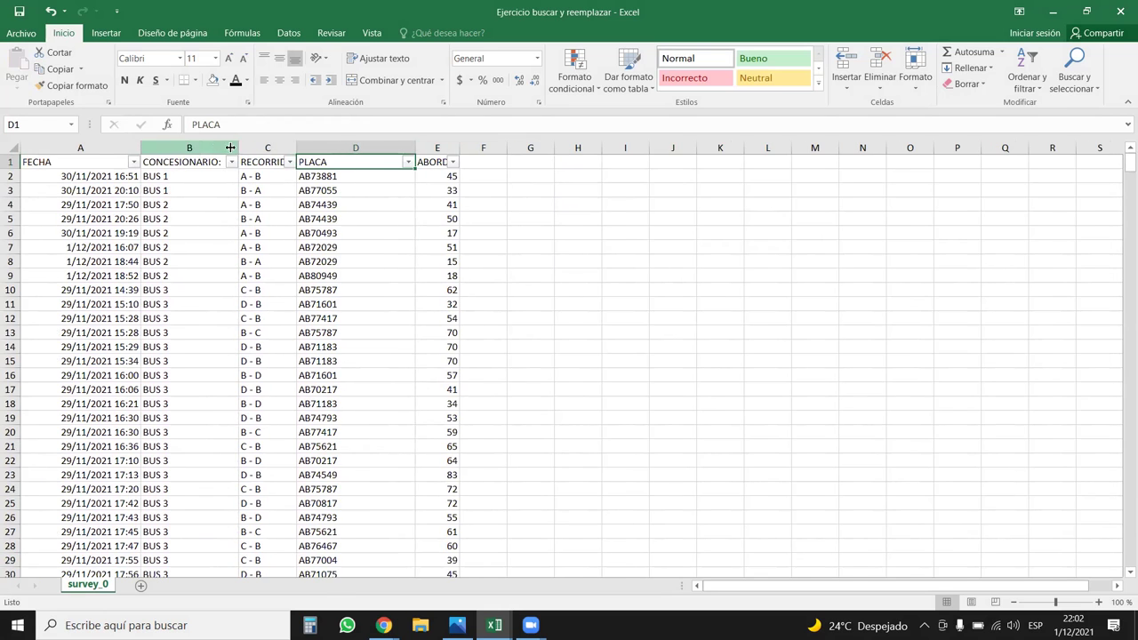
left_click_drag(256, 147, 347, 147)
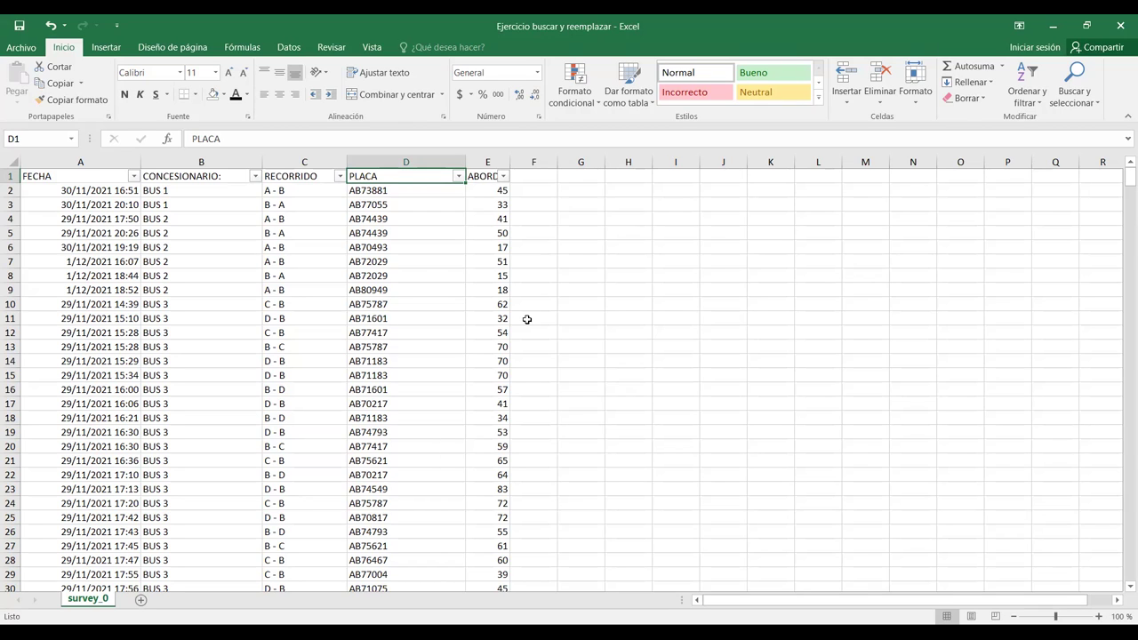
left_click(299, 275)
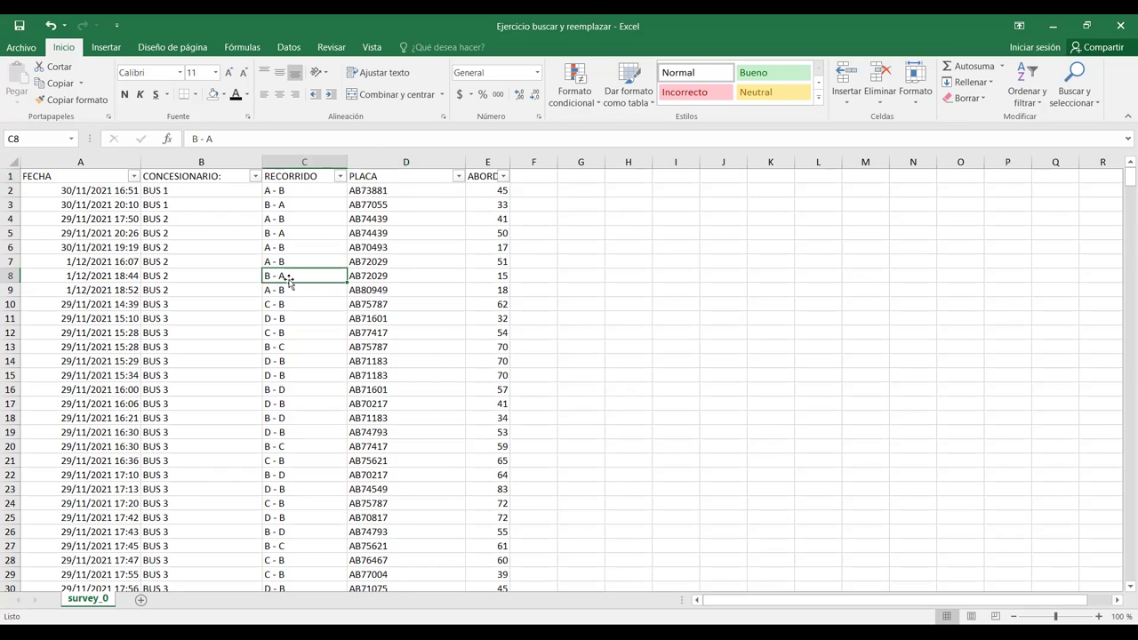
Step: Insert an empty column between FECHA and CONCESIONARIO
left_click(139, 162)
left_click(127, 160)
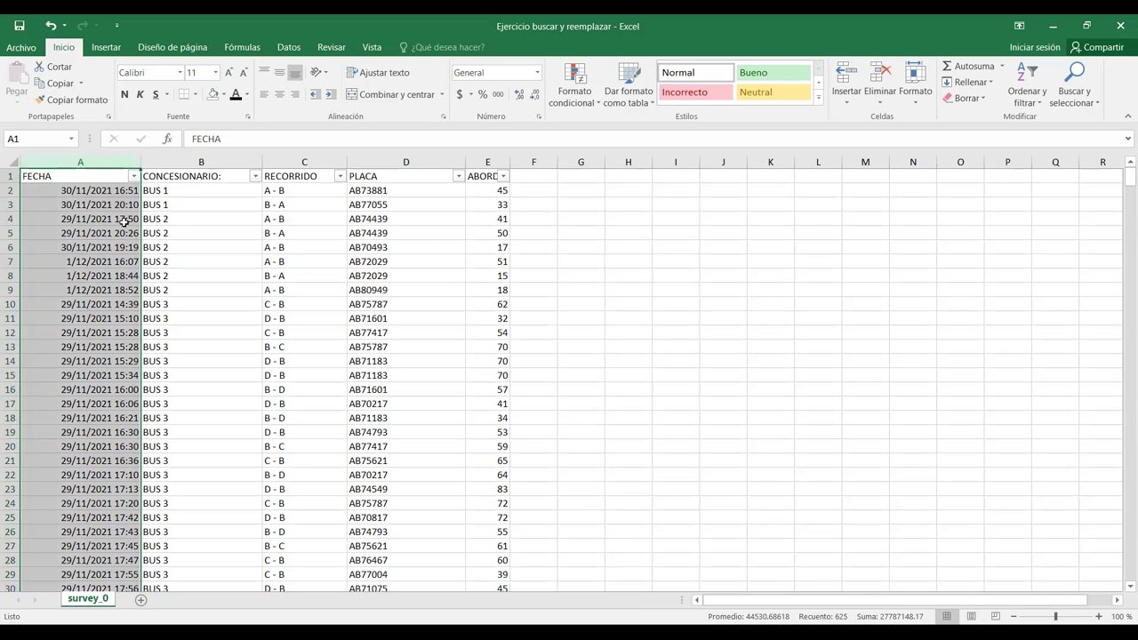
left_click_drag(105, 235, 170, 170)
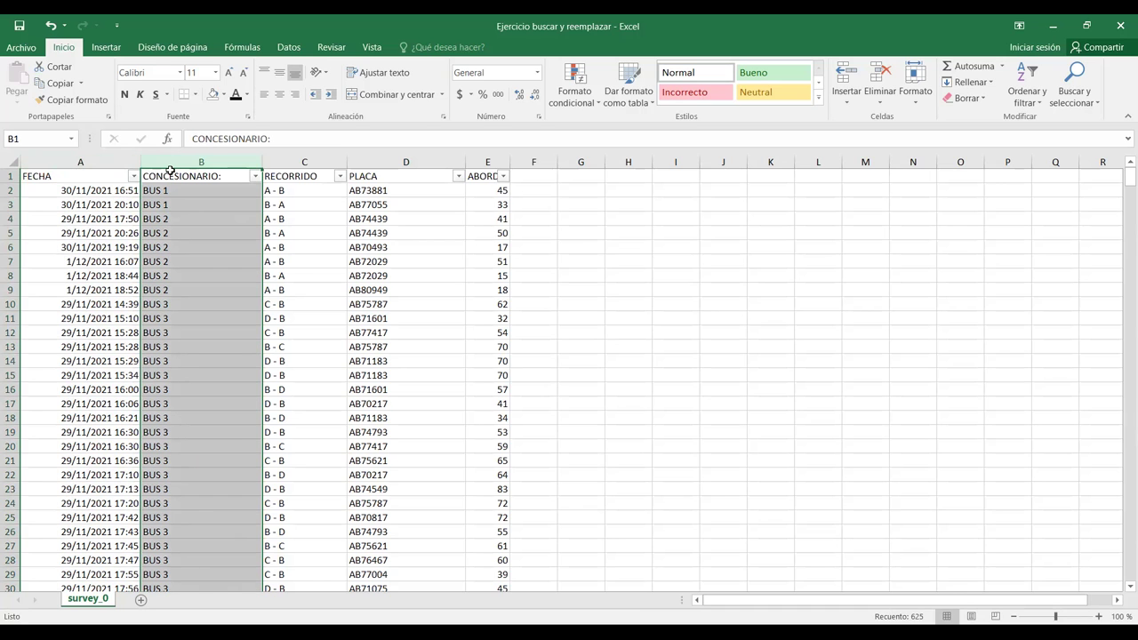
key("ctrl+plus")
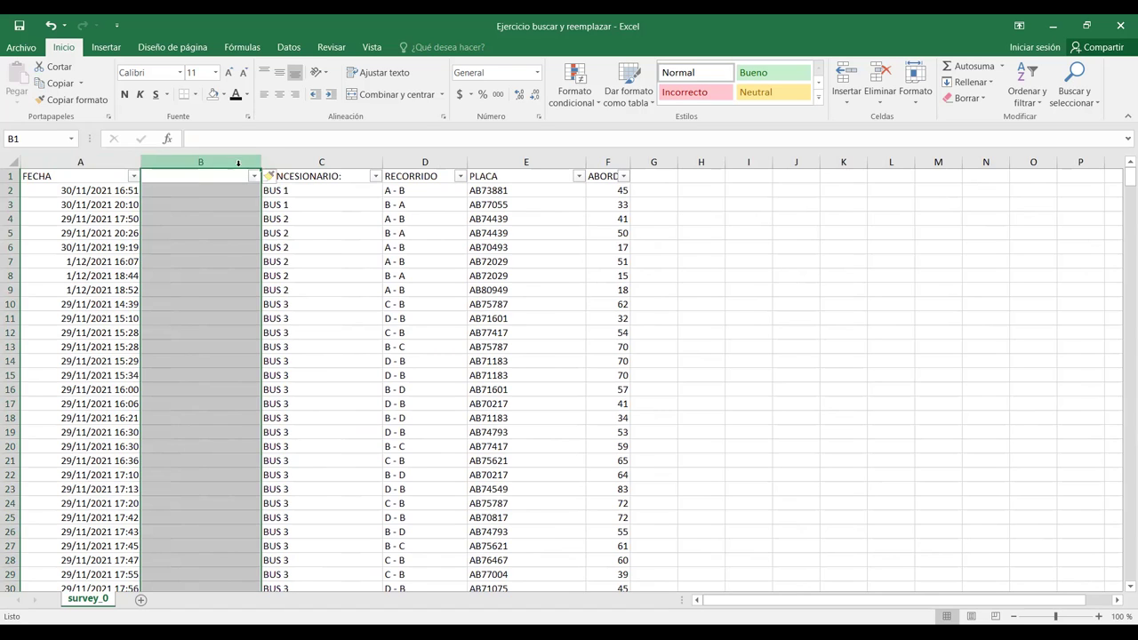
left_click(233, 193)
Step: Split the FECHA column with Text to Columns, delimited by spaces, and delete the resulting time column B
left_click(110, 160)
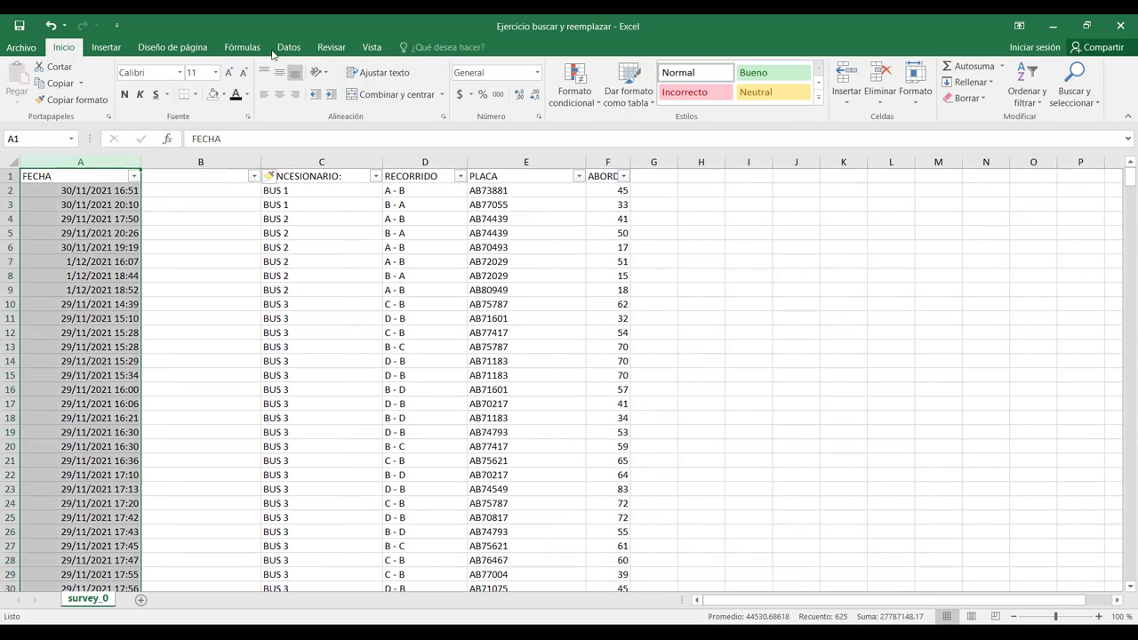
left_click(291, 48)
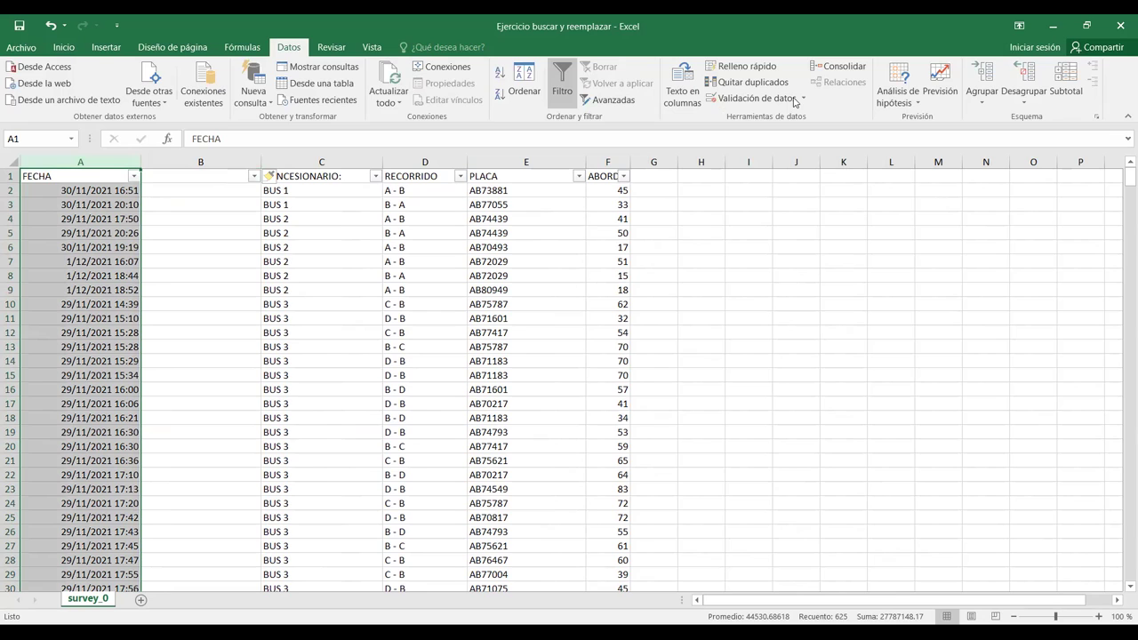
left_click(682, 89)
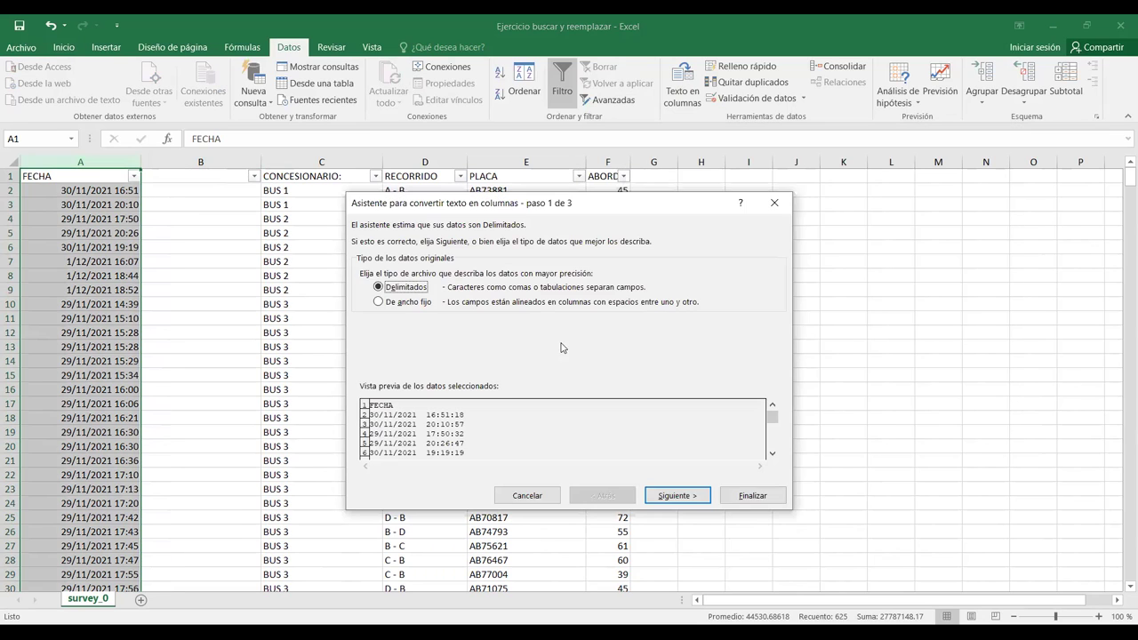
left_click(674, 496)
left_click(363, 316)
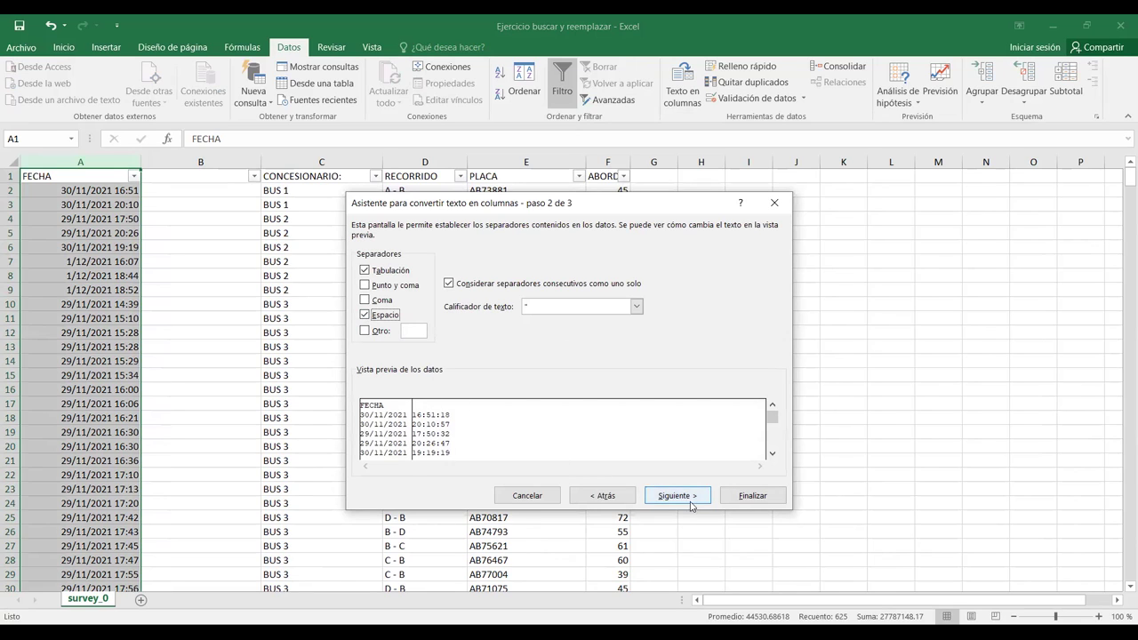
left_click(755, 497)
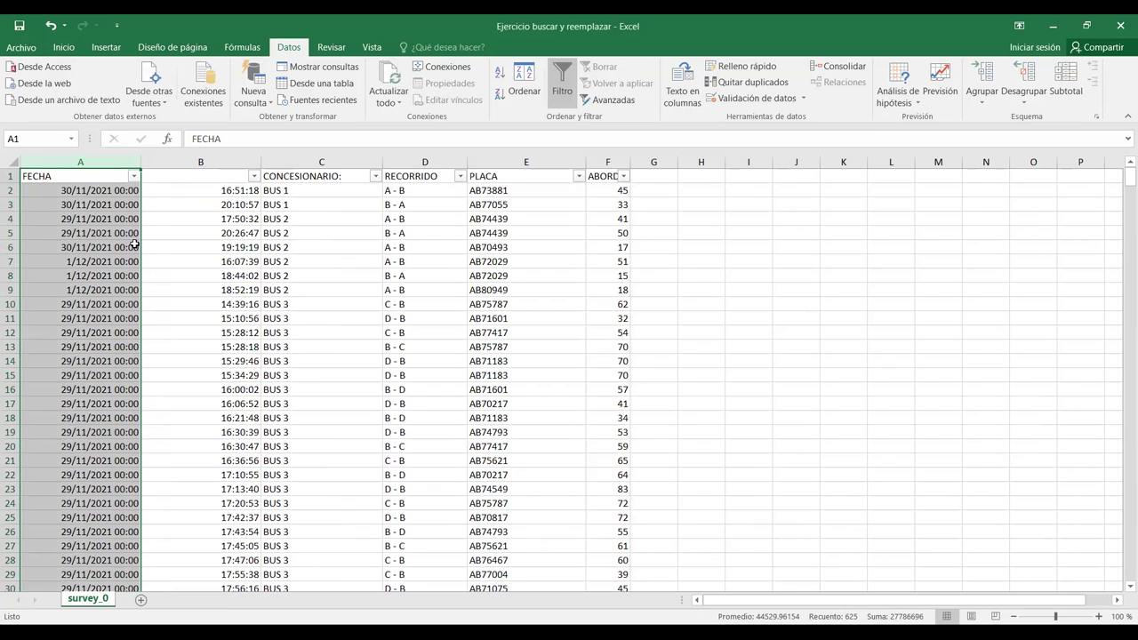
left_click(202, 162)
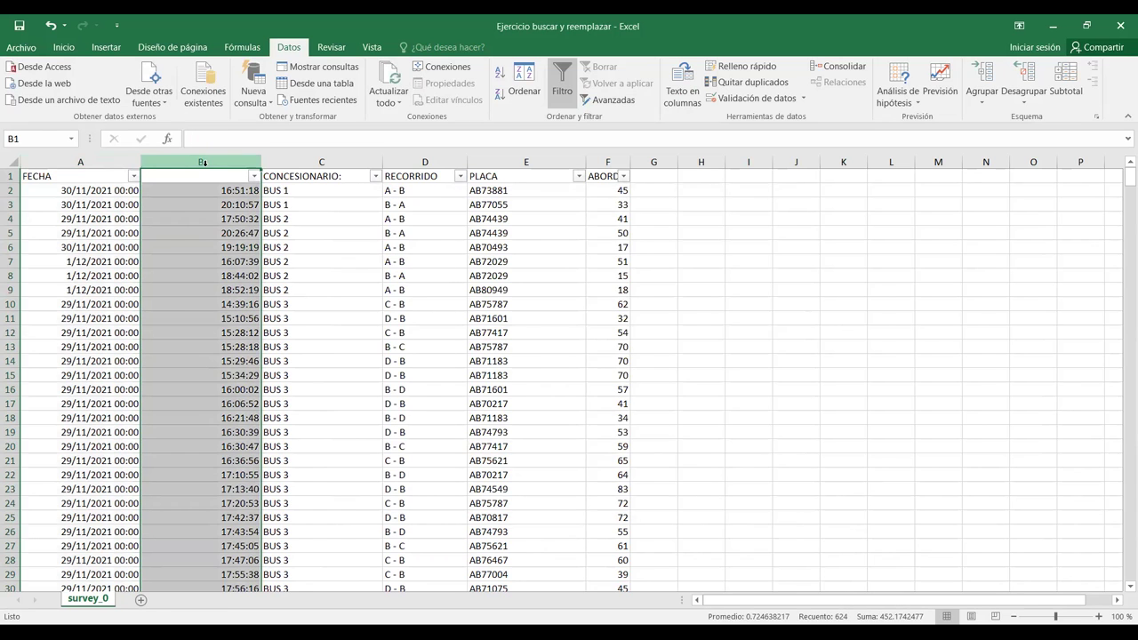
key("ctrl+minus")
Step: Format the FECHA column as short date (Fecha corta) and narrow the column to fit the dates
left_click(123, 162)
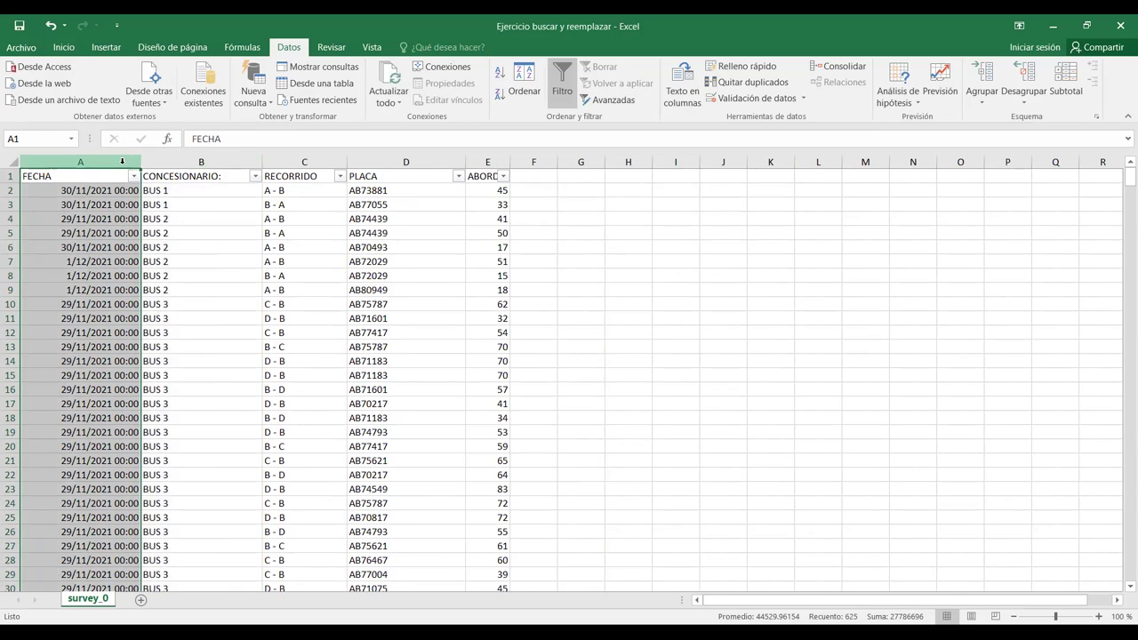
left_click(64, 47)
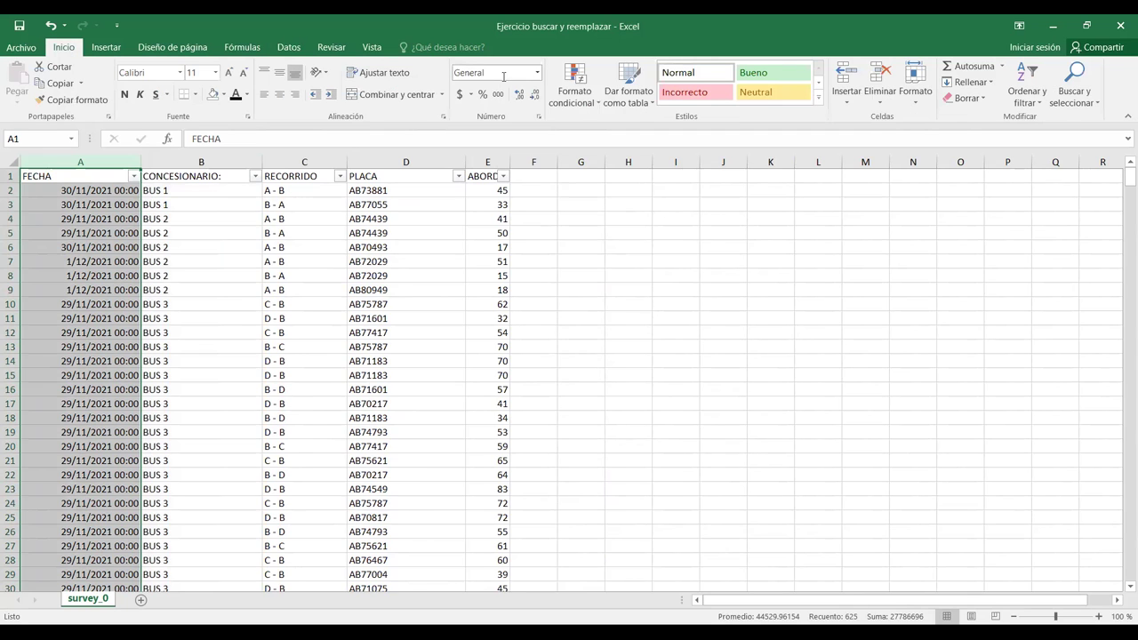
left_click(537, 72)
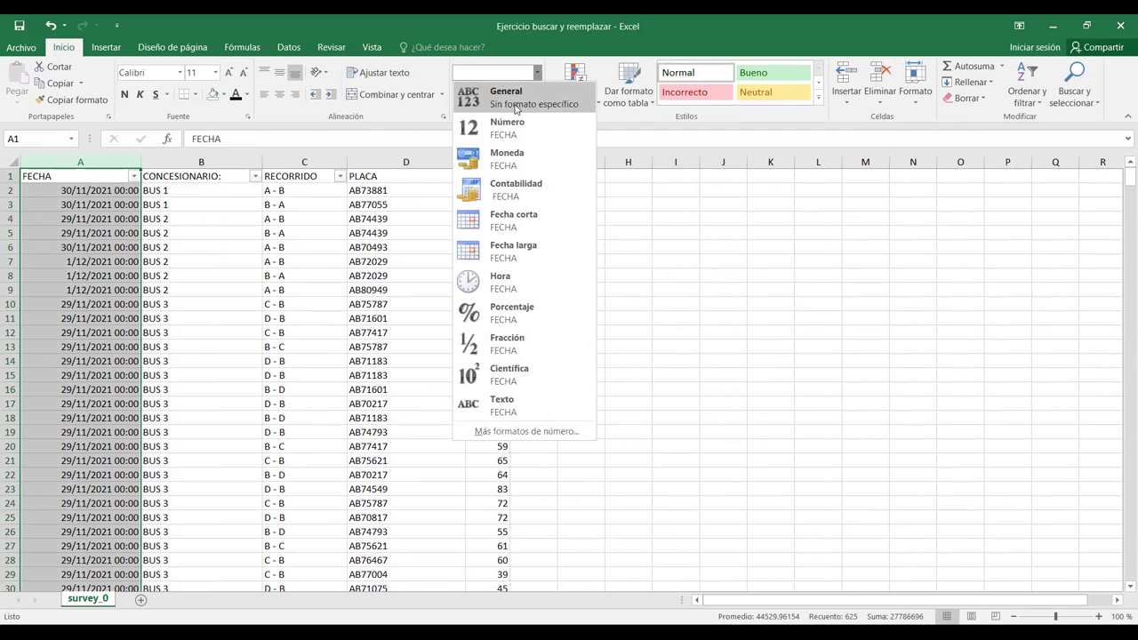
left_click(537, 223)
left_click(213, 233)
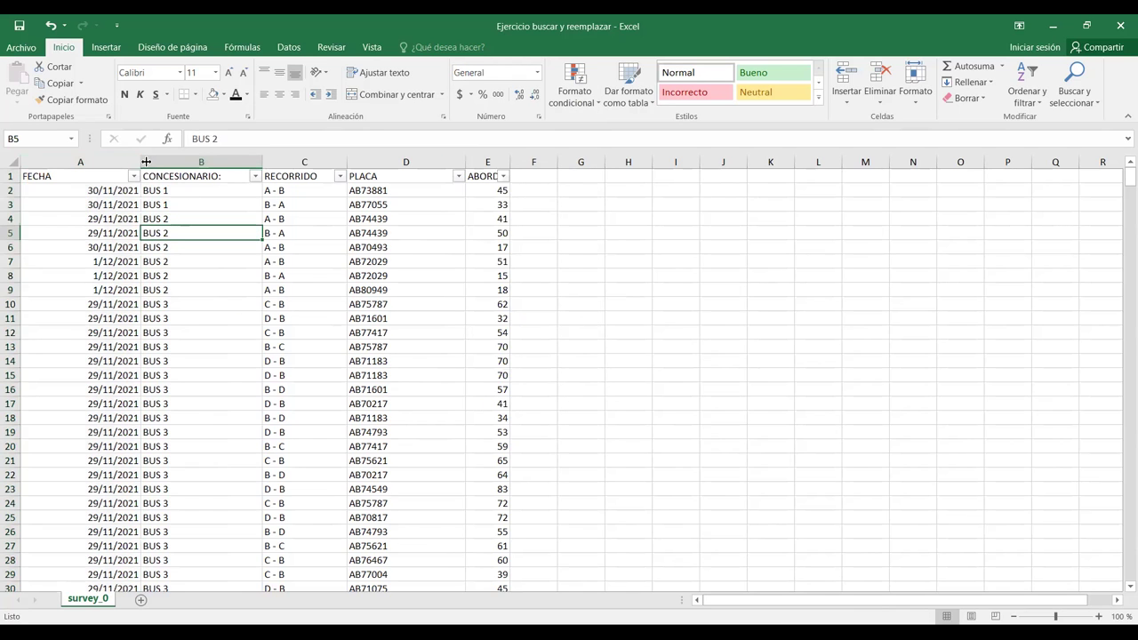
left_click_drag(146, 162, 82, 164)
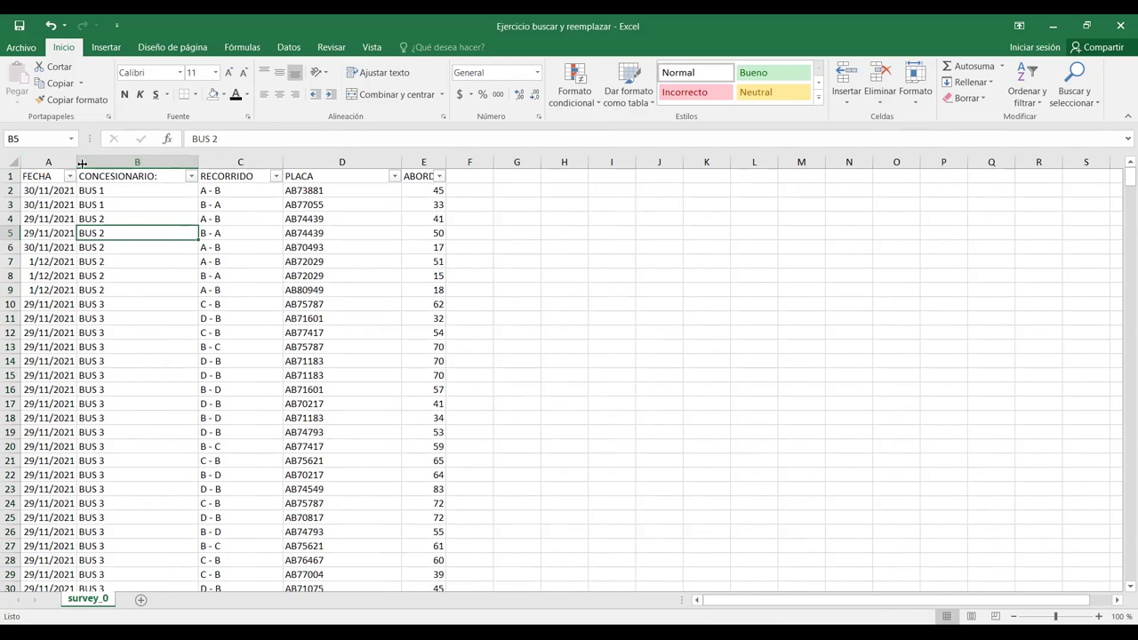
left_click(225, 256)
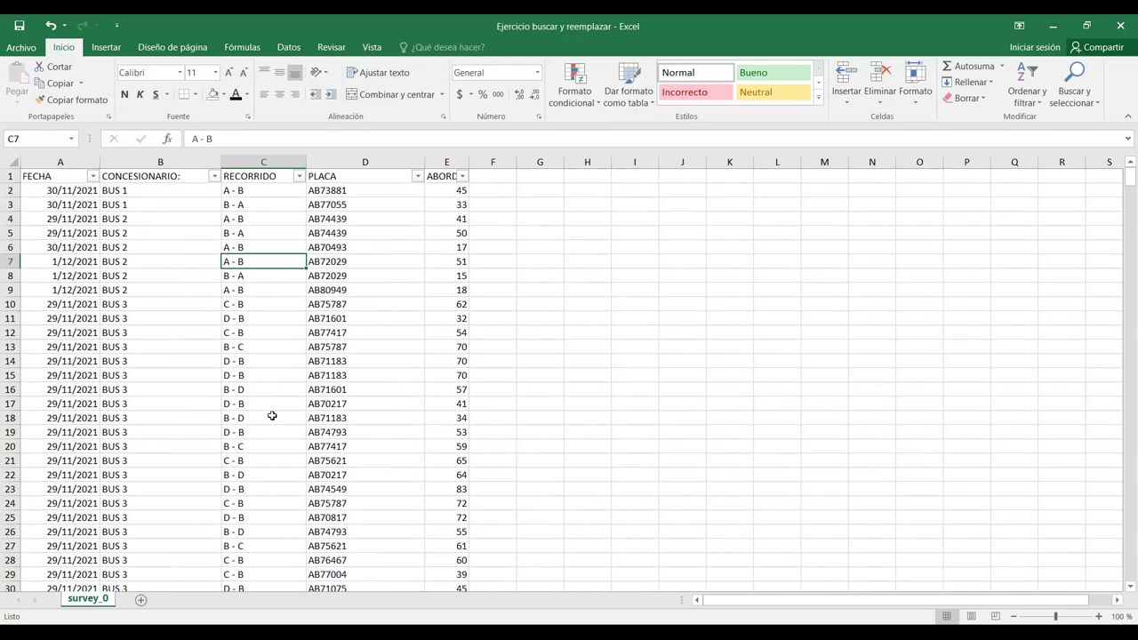
Step: Look through the cleaned survey rows, checking the dates, concessionaires, routes and plates
scroll(190, 493, "down", 3)
scroll(203, 512, "up", 3)
scroll(206, 515, "down", 2)
scroll(204, 511, "up", 2)
scroll(153, 384, "down", 3)
scroll(153, 384, "down", 8)
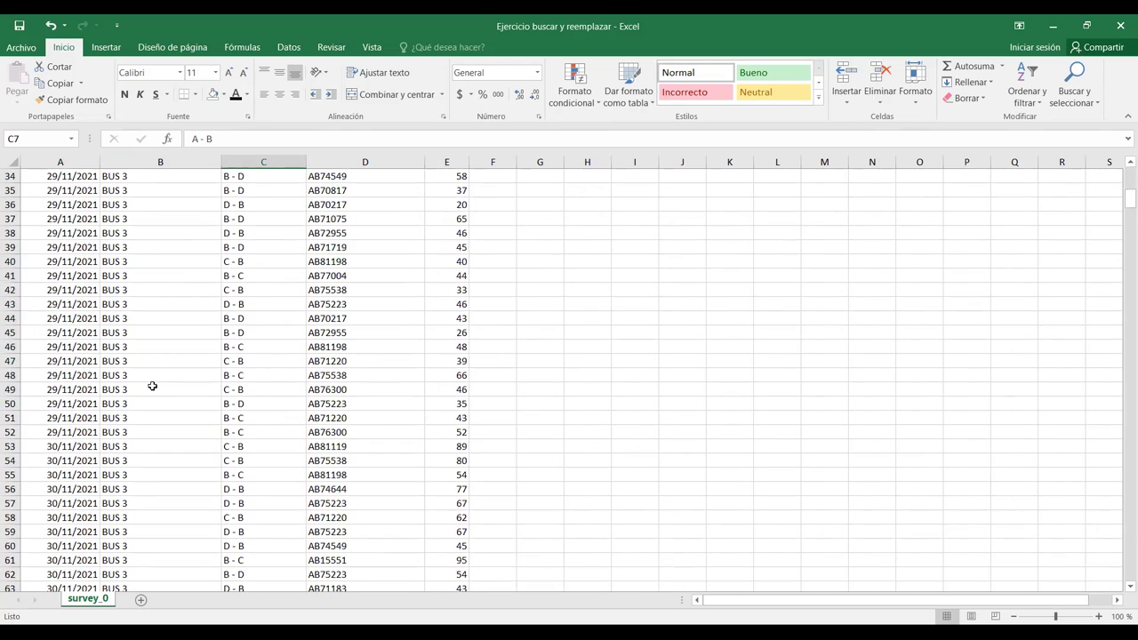
scroll(115, 216, "up", 5)
scroll(114, 216, "up", 6)
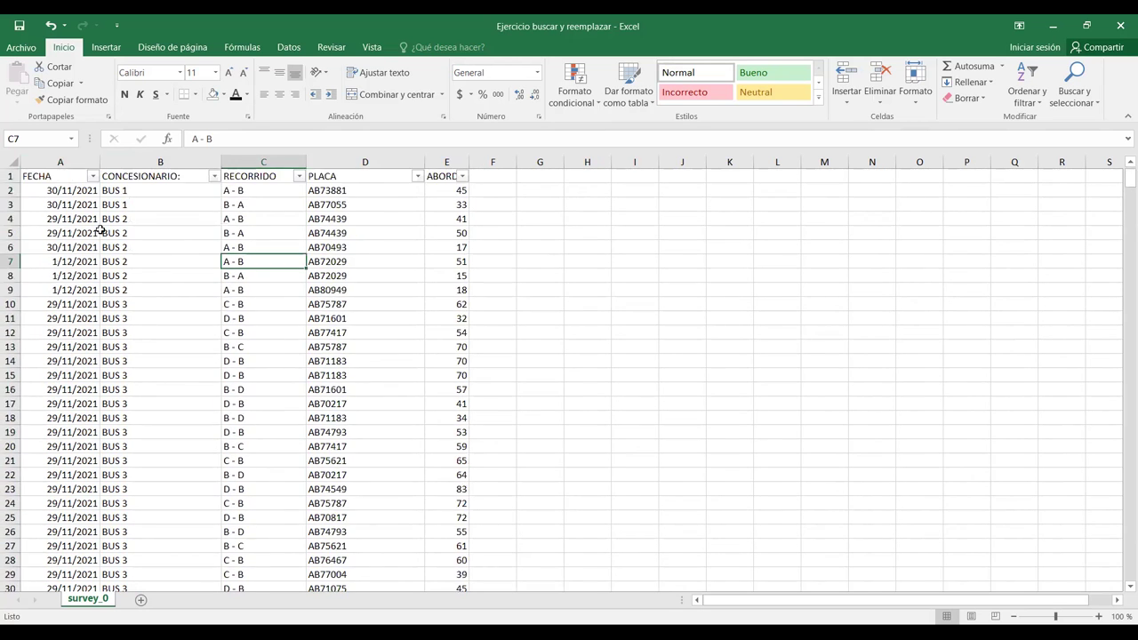
Step: Filter the FECHA column to show only 30 November 2021
left_click(93, 176)
left_click(38, 320)
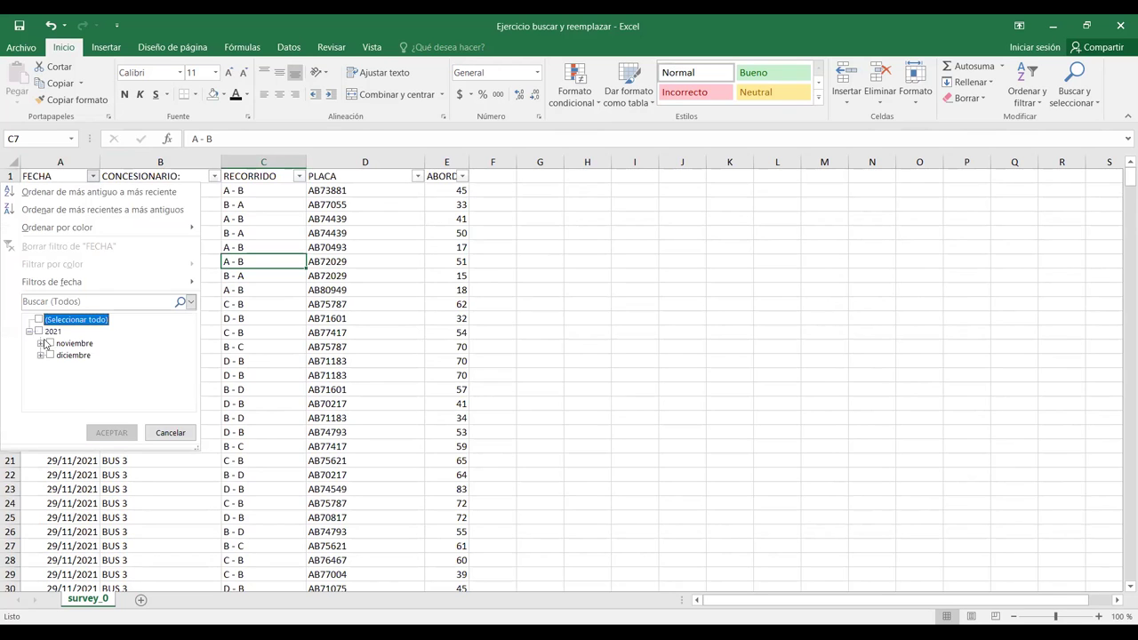
left_click(41, 343)
left_click(62, 378)
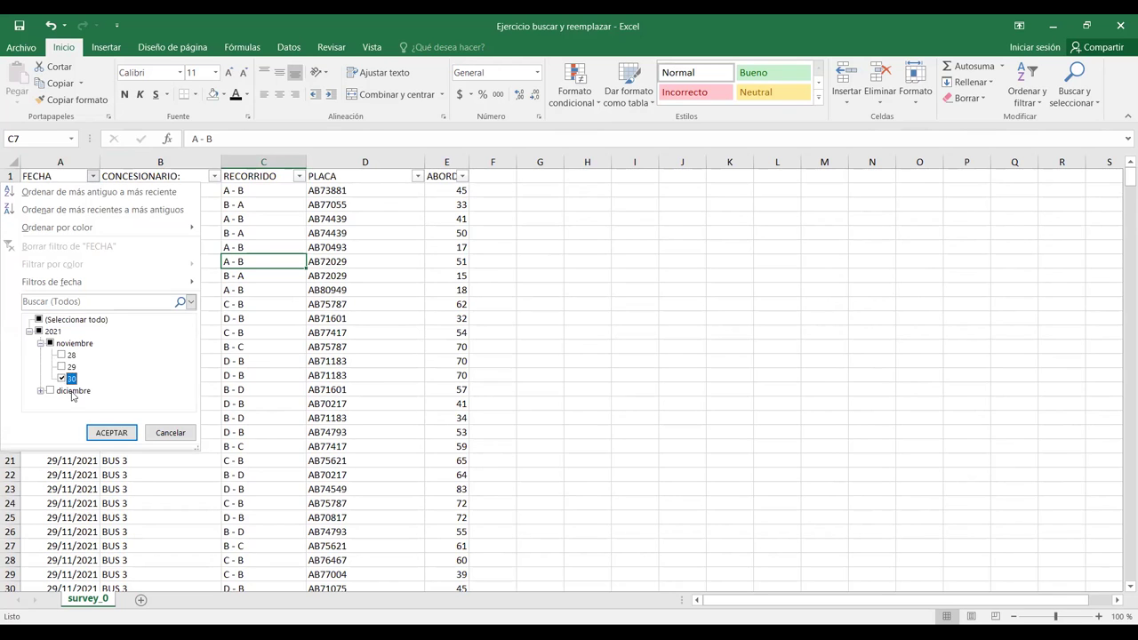
left_click(114, 430)
Step: Filter the CONCESIONARIO column to show only BUS 3
left_click(213, 176)
left_click(64, 319)
left_click(64, 355)
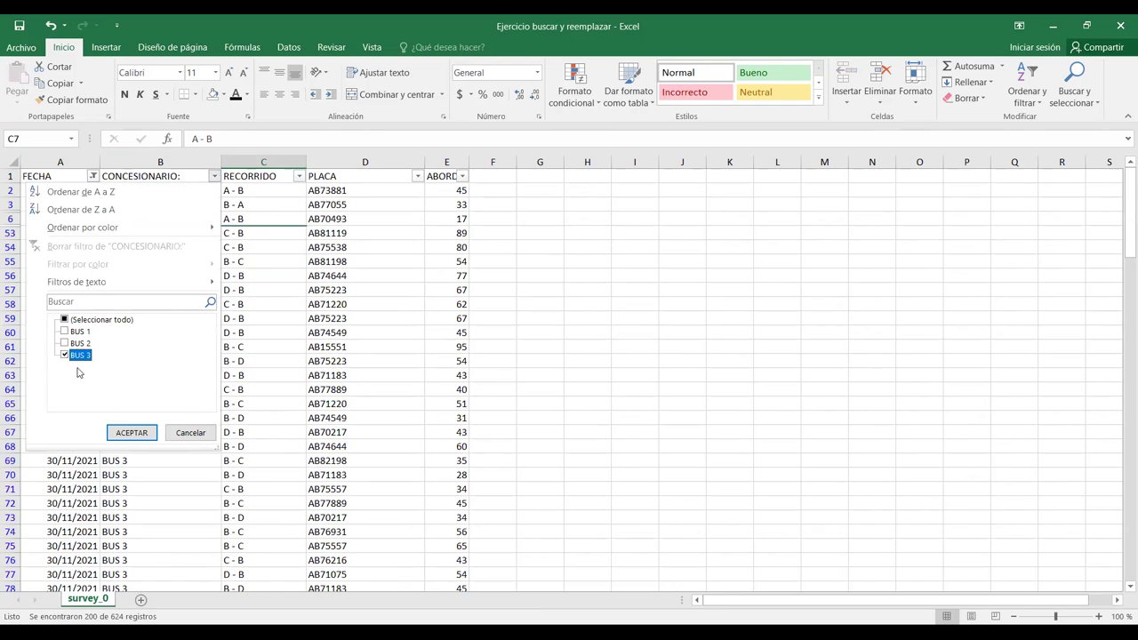
left_click(131, 432)
Step: Select all filtered boarding values in column E from E53 down to read their summary statistics
left_click(449, 195)
left_click(450, 200)
left_click(450, 195)
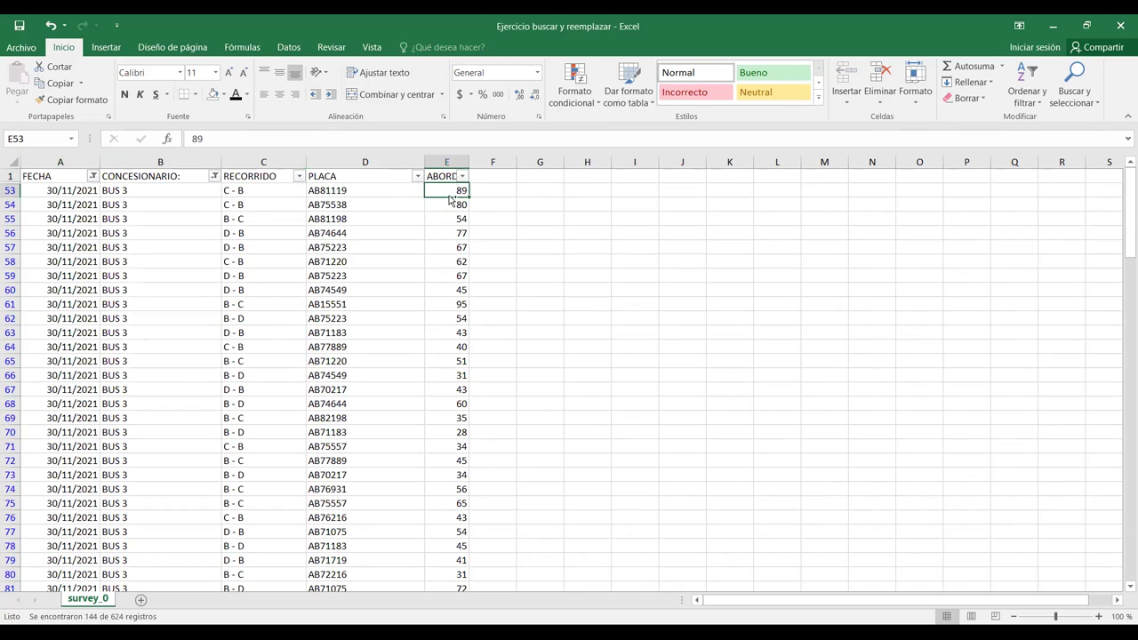
key("ctrl+shift+Down")
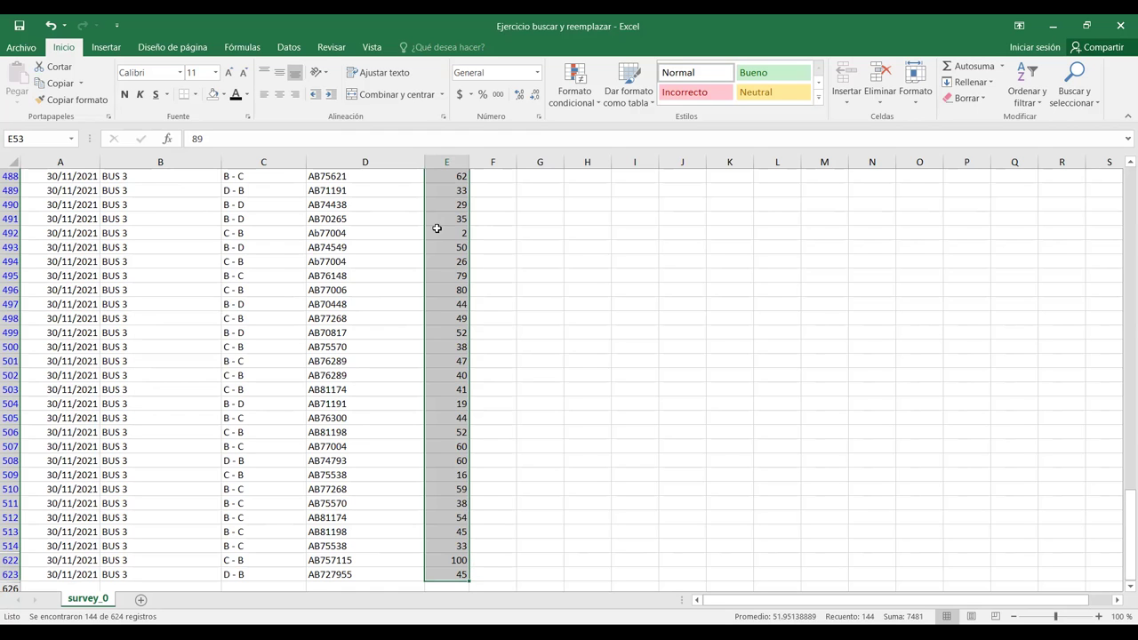
Step: Filter the RECORRIDO column to show only the C - B route
left_click(256, 271)
key("ctrl+Up")
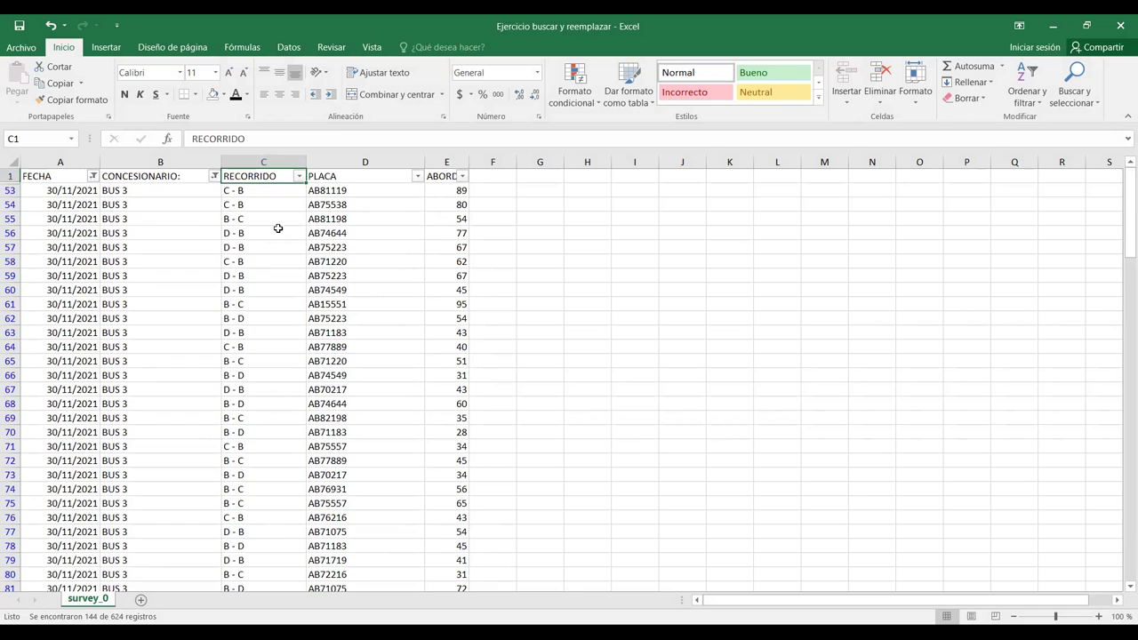
left_click(298, 176)
left_click(156, 321)
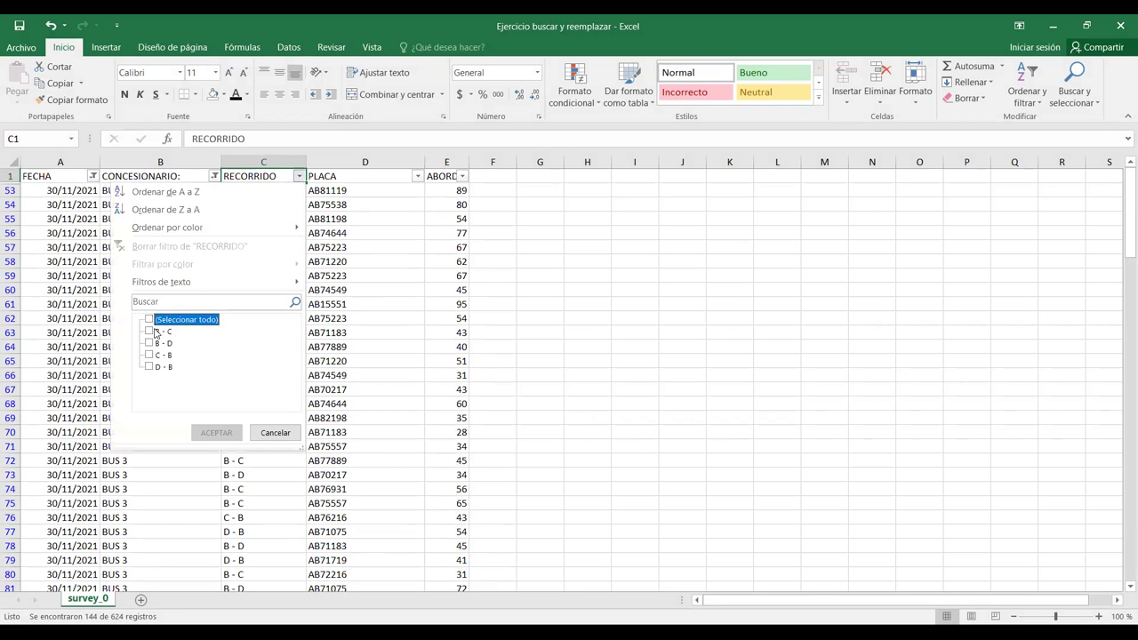
left_click(150, 355)
left_click(216, 433)
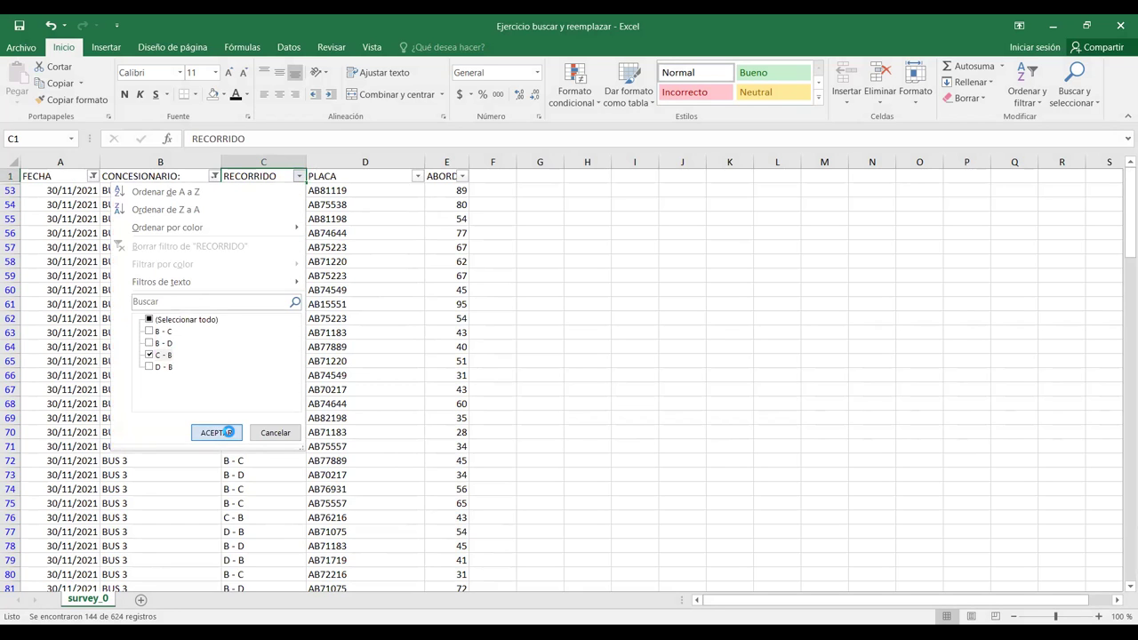
left_click(356, 318)
Step: Select all filtered boarding values in column E for the C - B route to read their average, count and sum
left_click(447, 189)
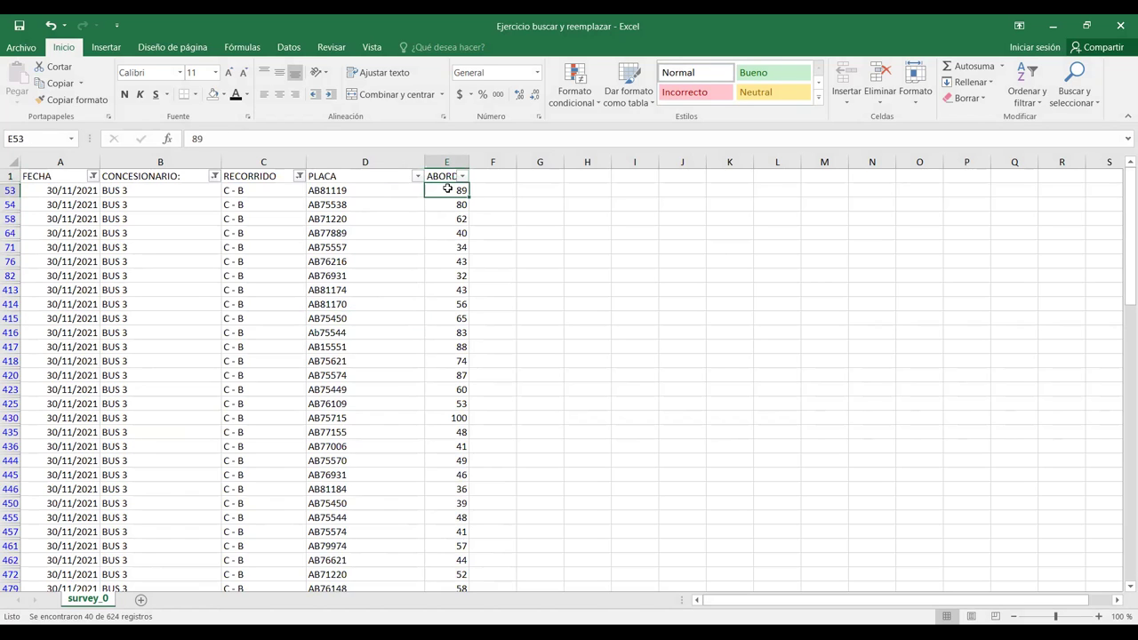
key("ctrl+shift+Down")
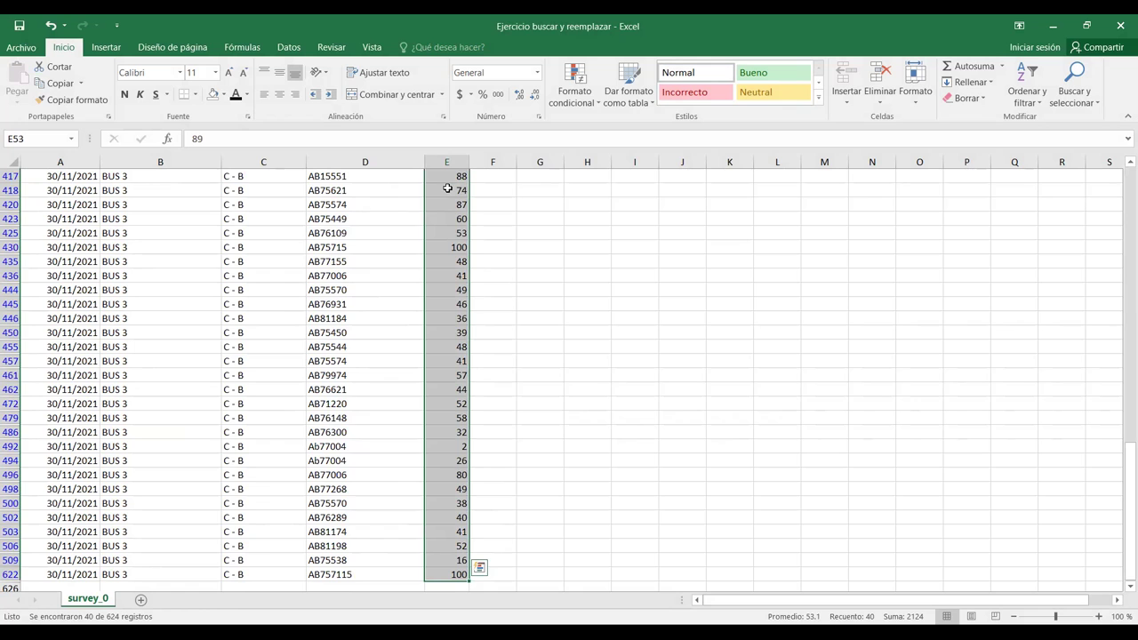
key("ctrl+shift+Up")
Step: Select all filtered plates in the PLACA column from D53 down to read their count, and return to the column header
key("Left")
key("Up")
key("Down")
key("Down")
key("Down")
key("Up")
key("Up")
key("Up")
key("Down")
key("Down")
key("Up")
key("Up")
key("Down")
key("Down")
key("Up")
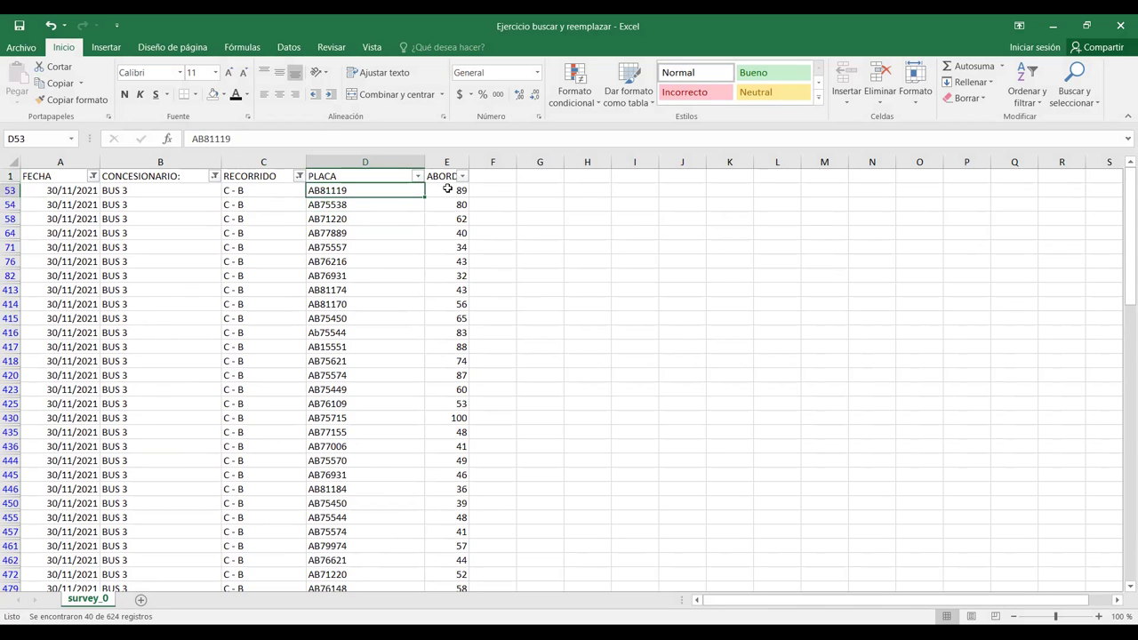
key("ctrl+shift+Down")
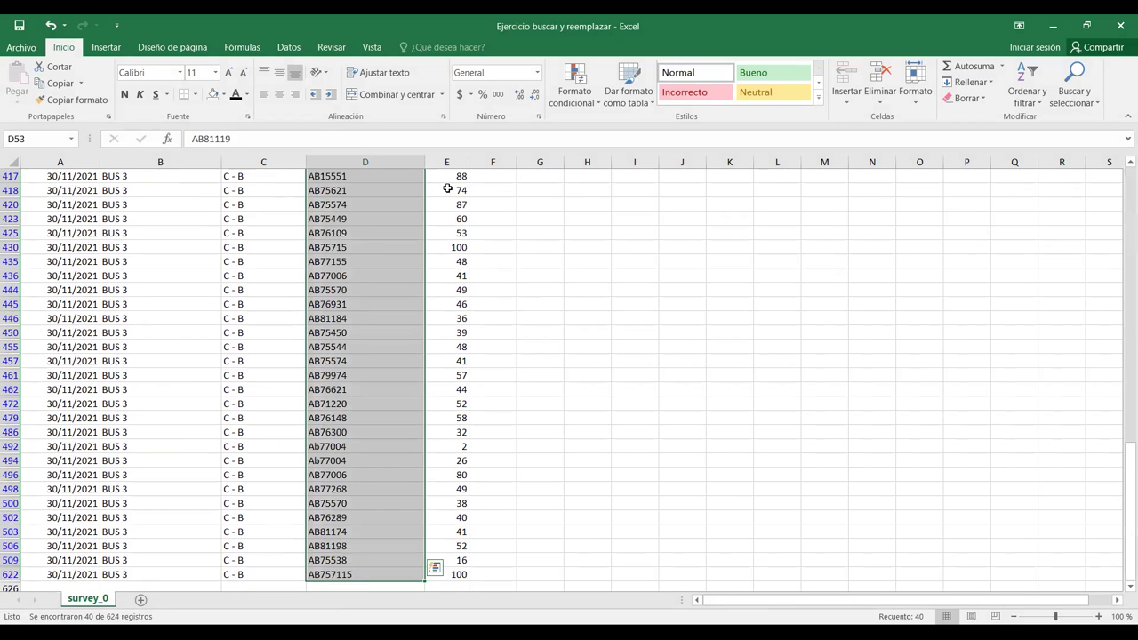
key("ctrl+Up")
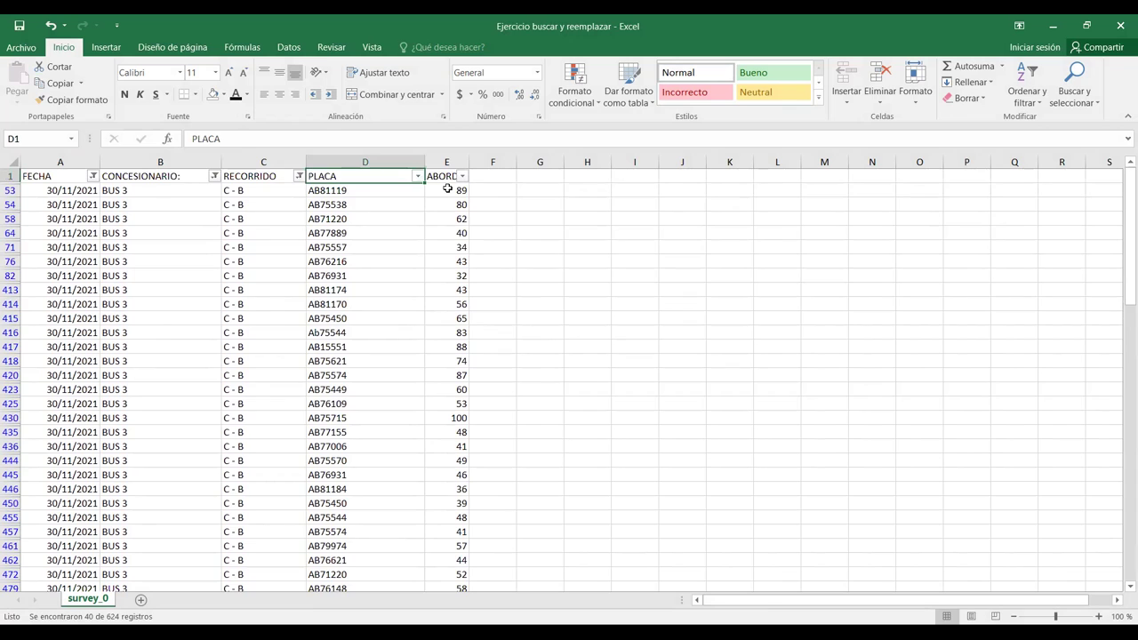